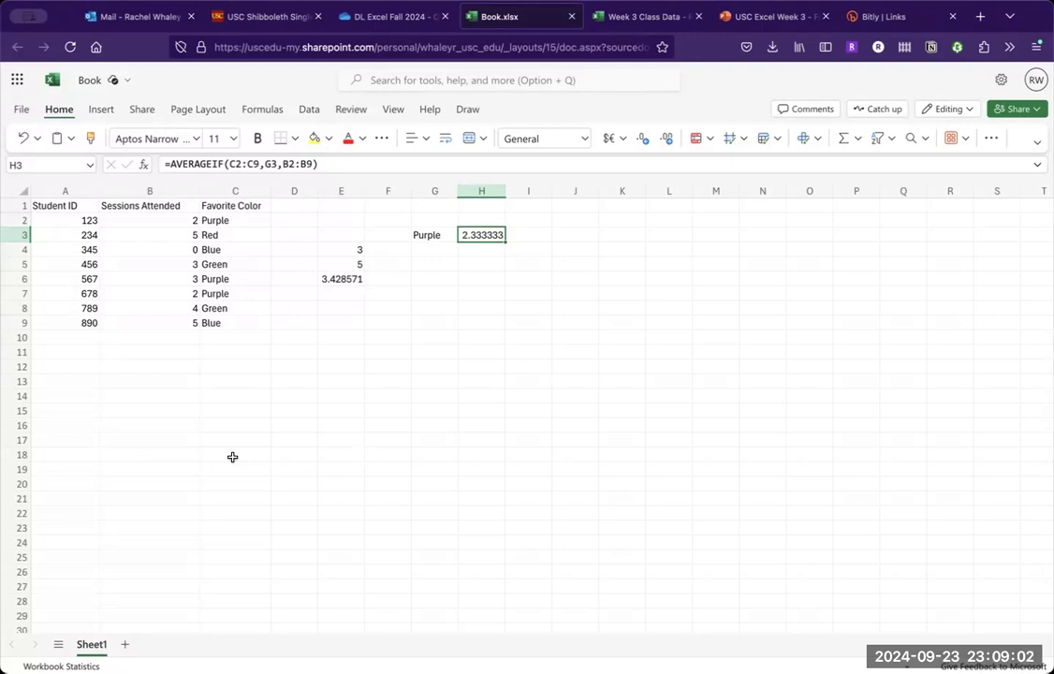
- Examine the AVERAGE formula in cell E4 and compare it with the Formula basics review slide in the Week 3 presentation
left_click(232, 457)
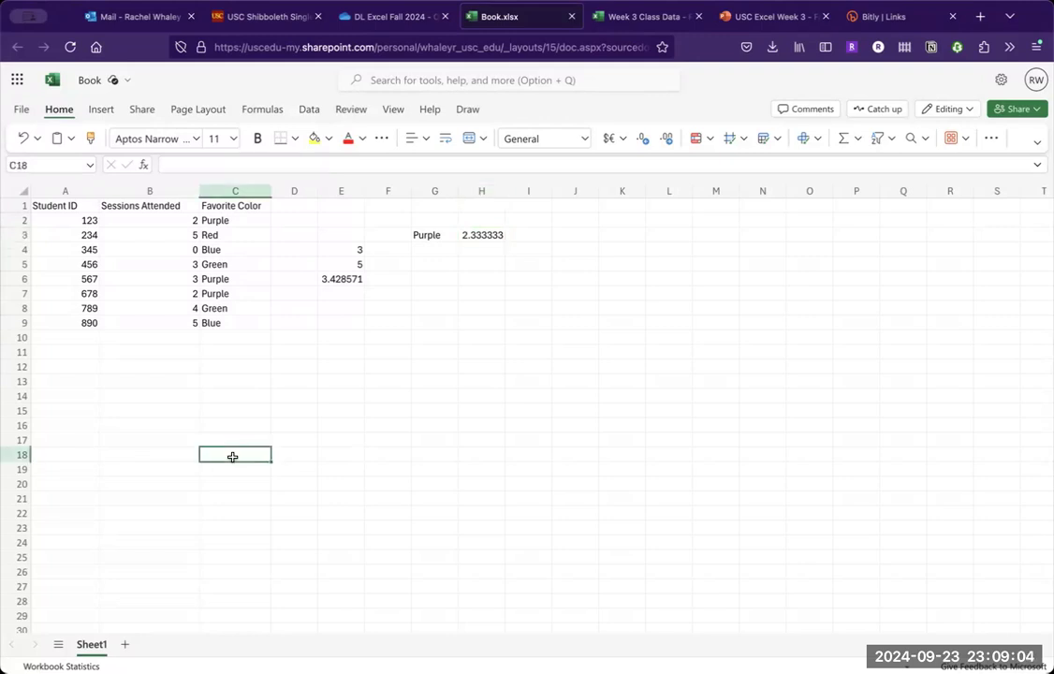
left_click(314, 374)
left_click(341, 339)
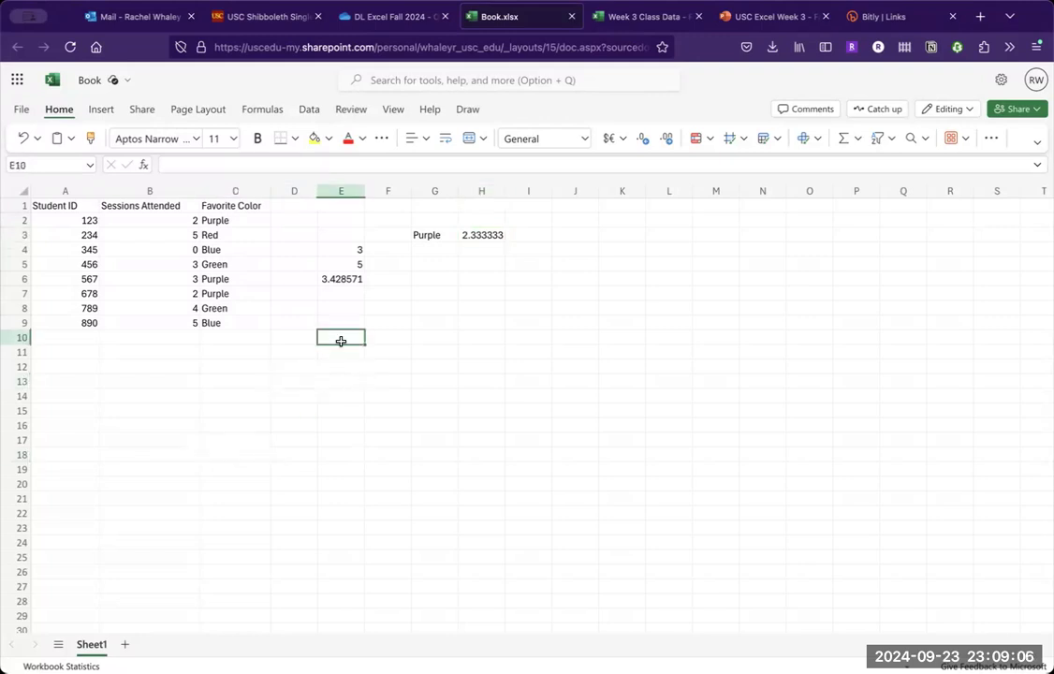
left_click(359, 247)
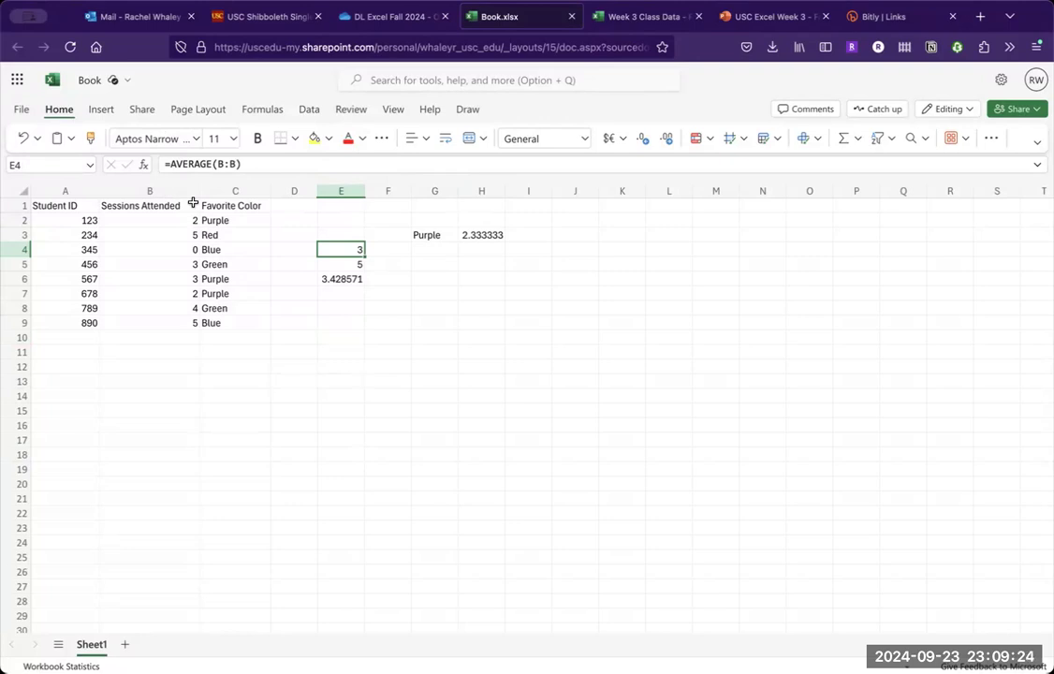
left_click(749, 19)
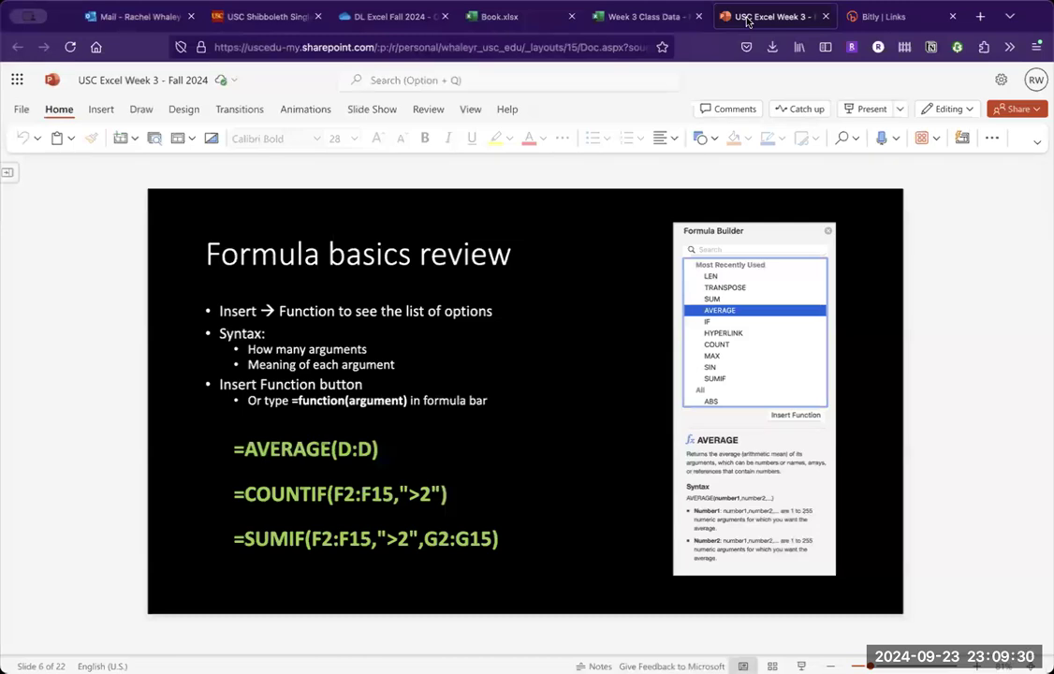
left_click(522, 20)
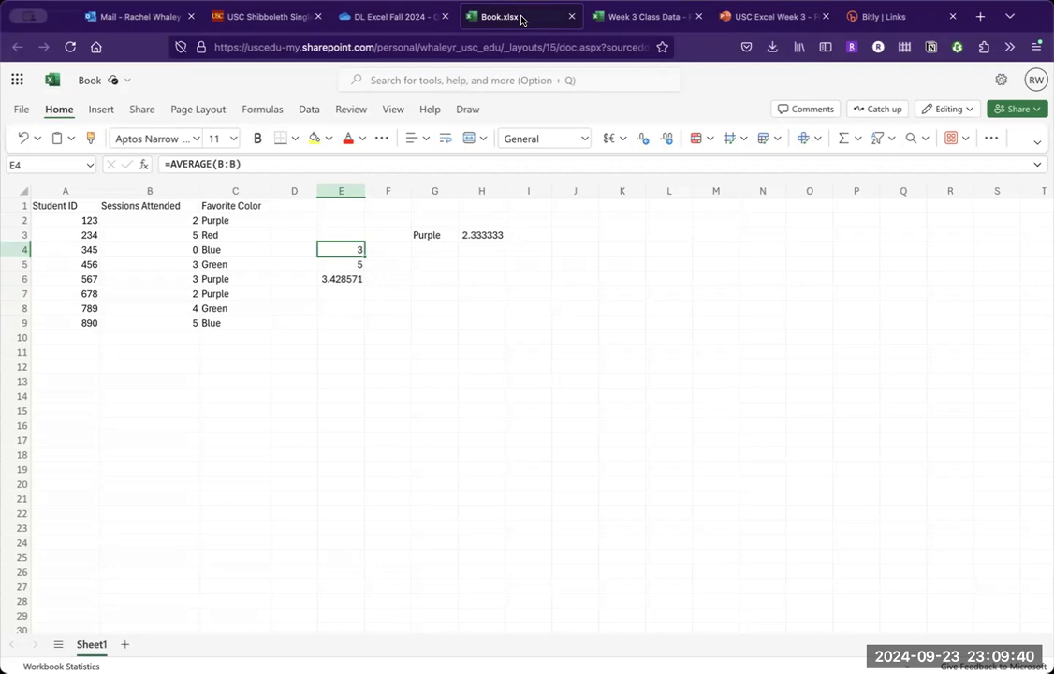
- Inspect the COUNTIF formula in cell E5 and its range and criteria arguments
left_click(359, 266)
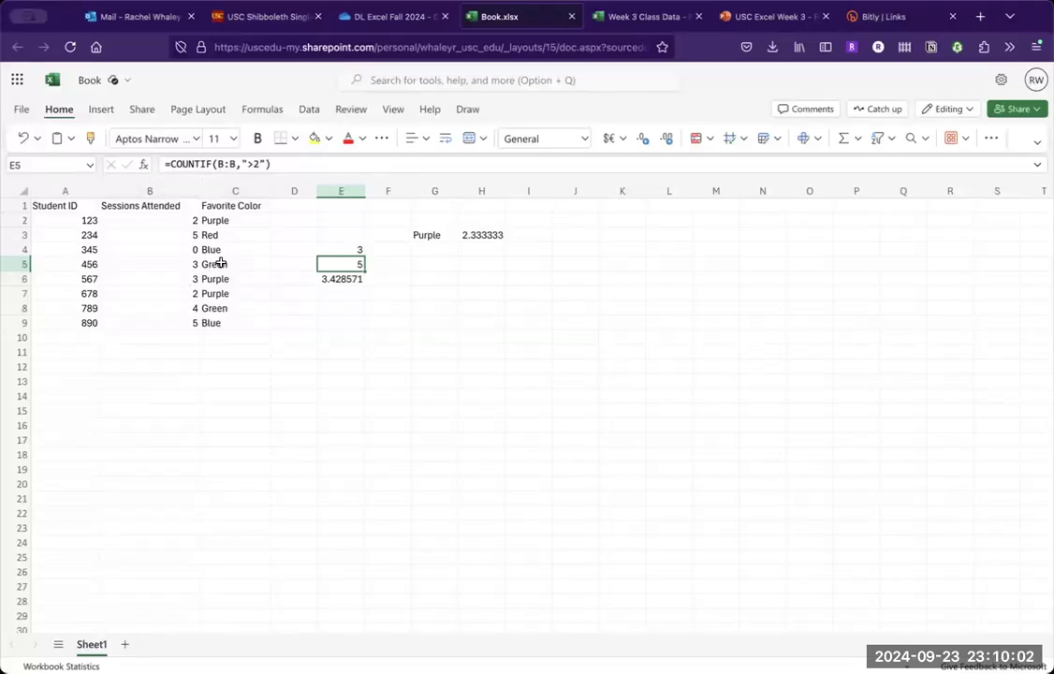
left_click(253, 163)
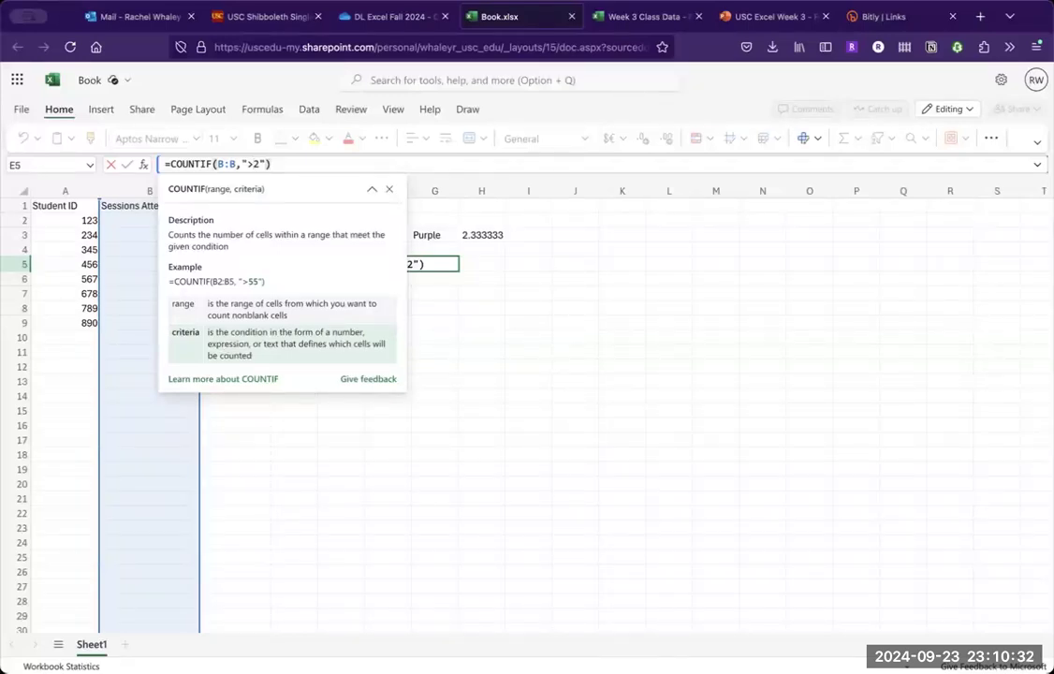
key("Return")
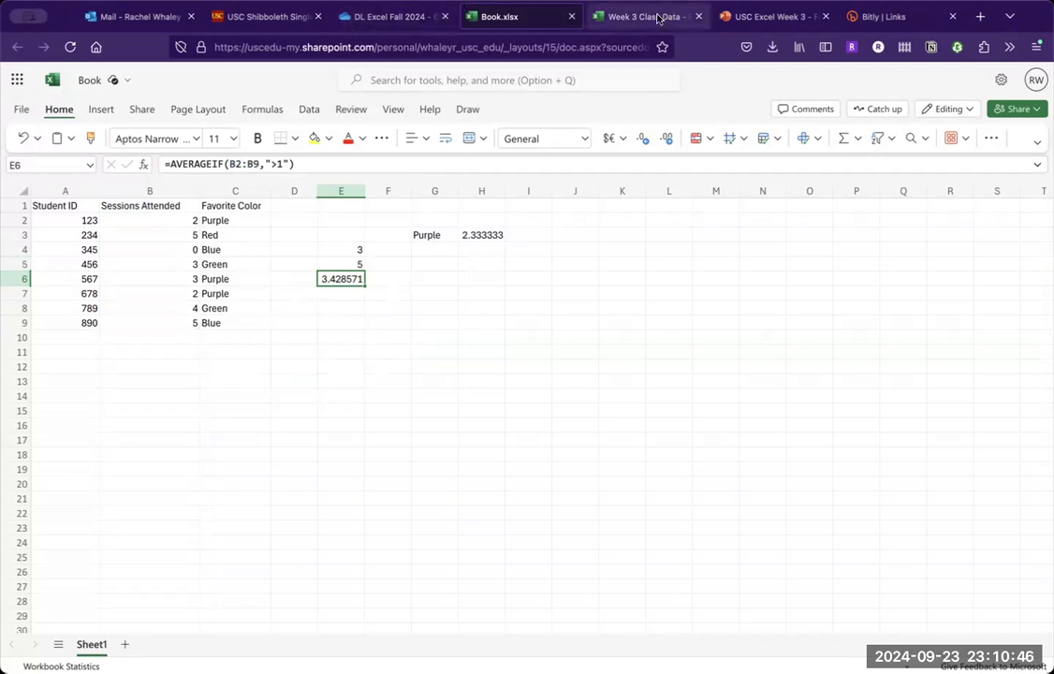
- Inspect the AVERAGEIF formula in cell E6 with its range argument, and check the attendance values in B4 and B5
left_click(769, 16)
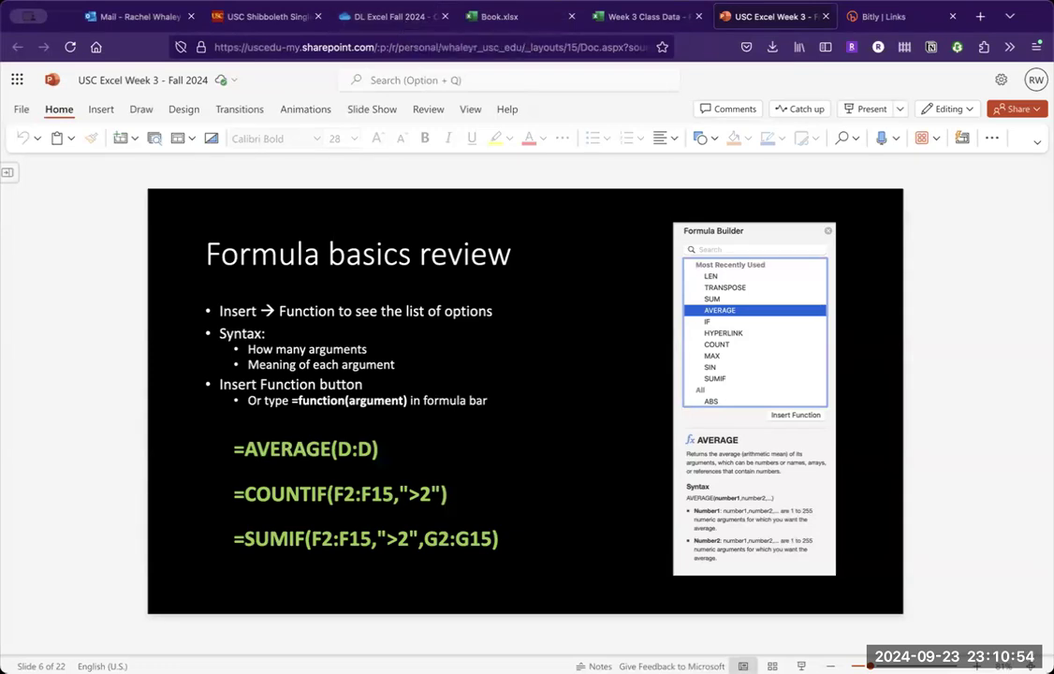
left_click(642, 16)
left_click(536, 25)
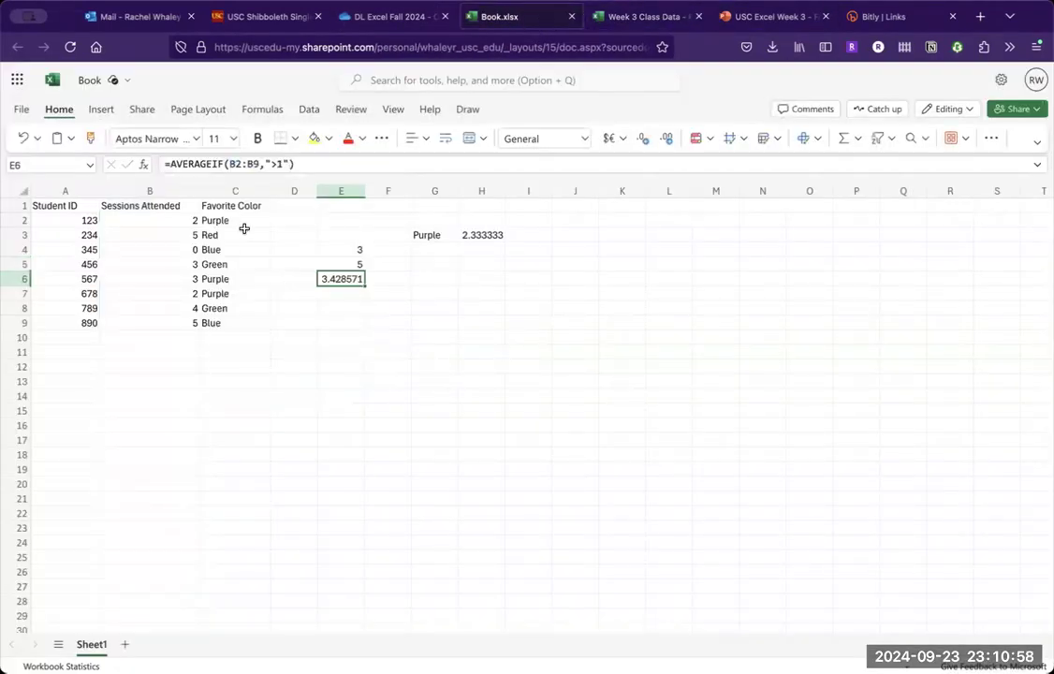
left_click(225, 164)
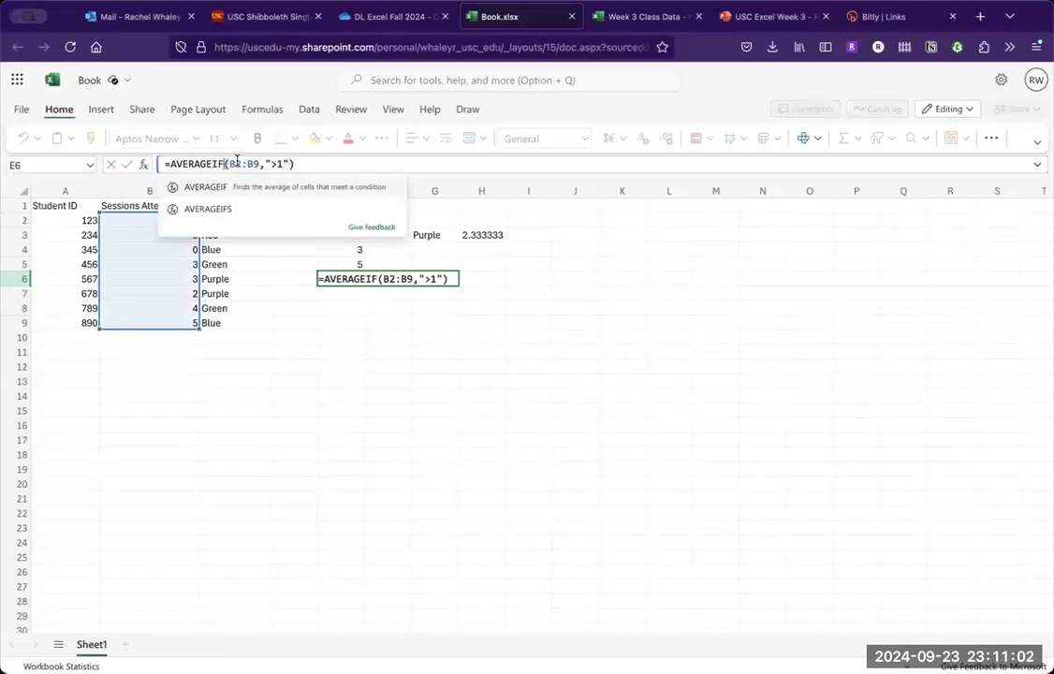
left_click(239, 162)
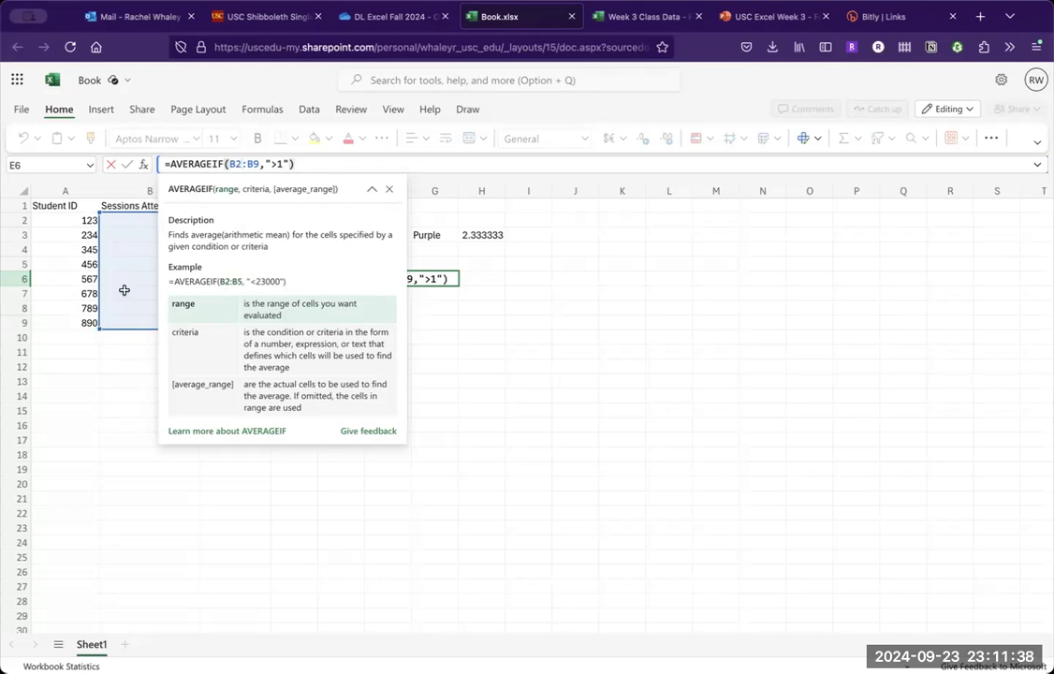
left_click(148, 259)
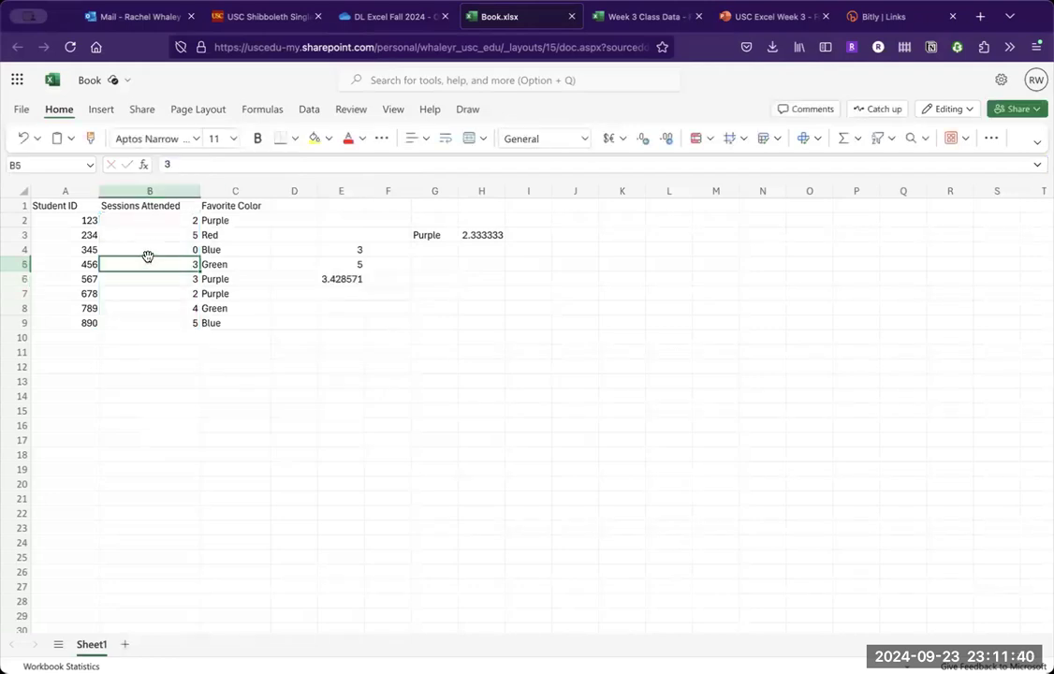
left_click(149, 246)
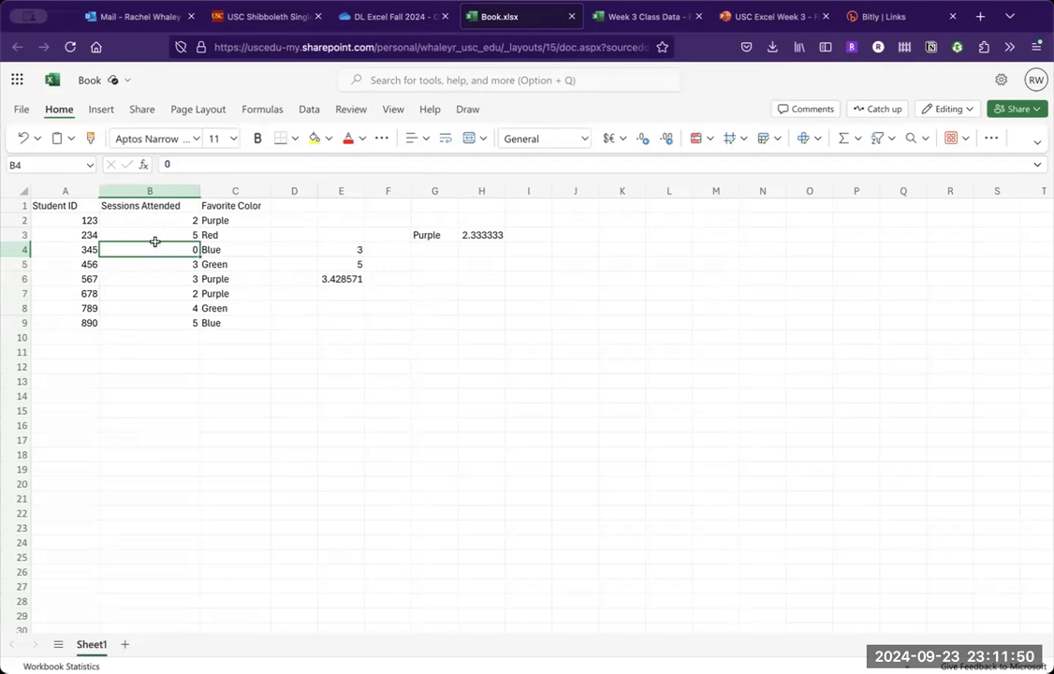
left_click(341, 278)
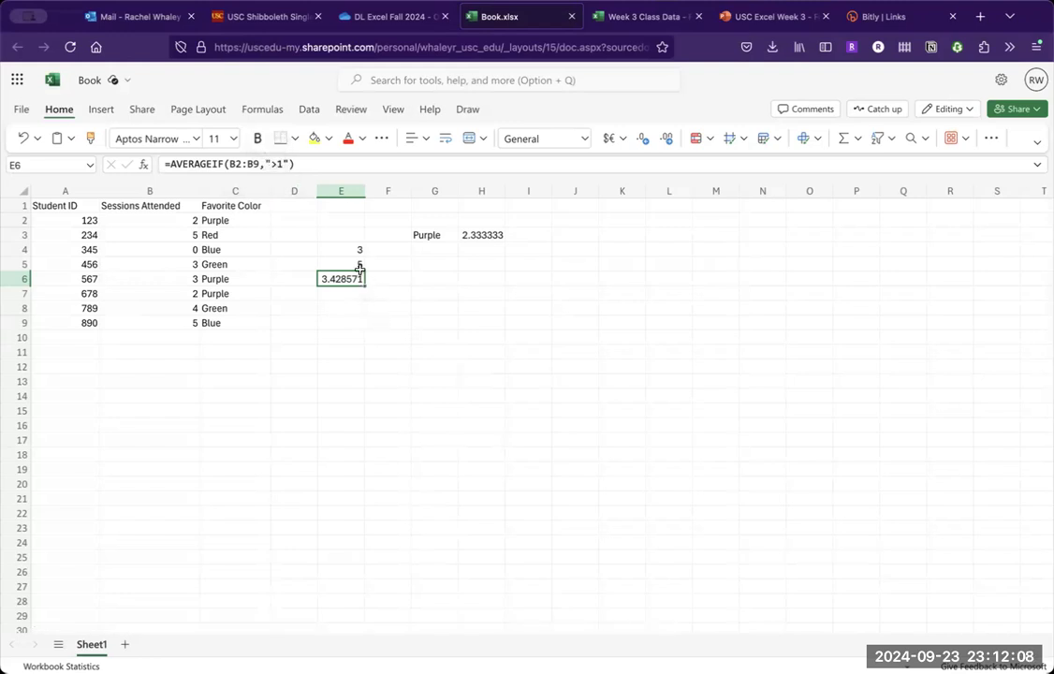
- Review the AVERAGE, COUNTIF and AVERAGEIF formulas in cells E4 to E6 one after another
left_click(349, 237)
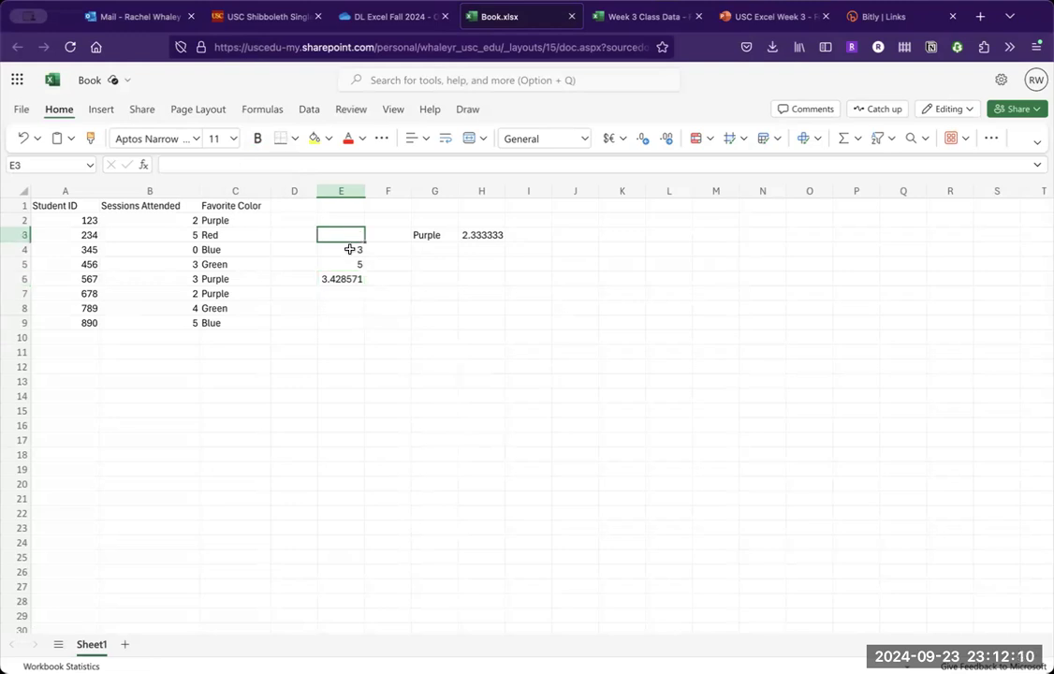
left_click(348, 253)
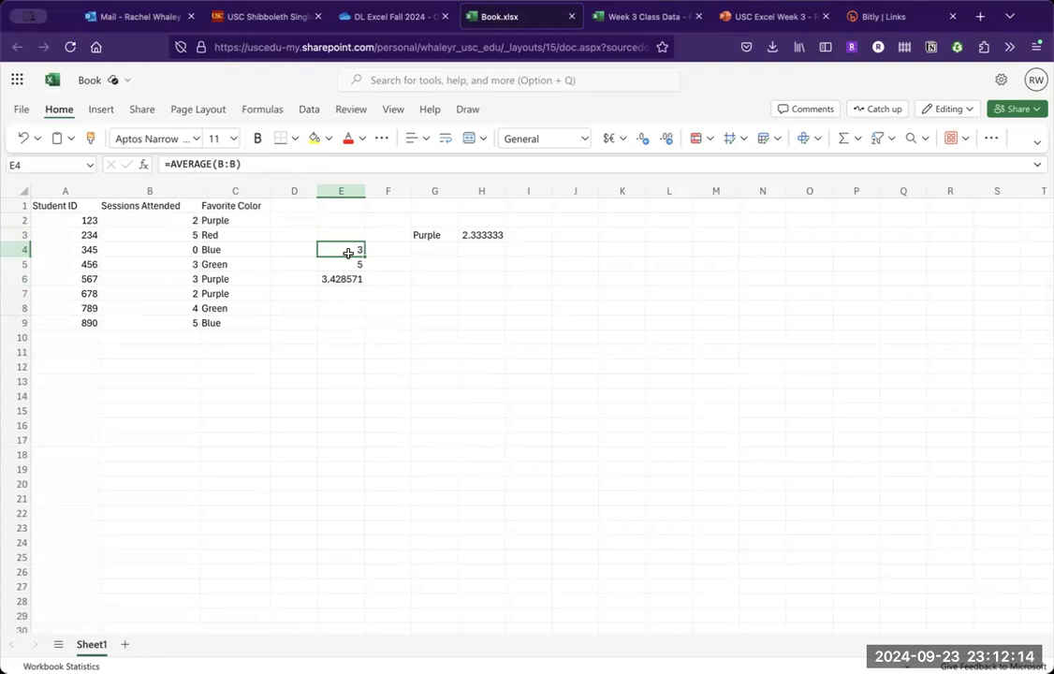
key("Down")
key("Down")
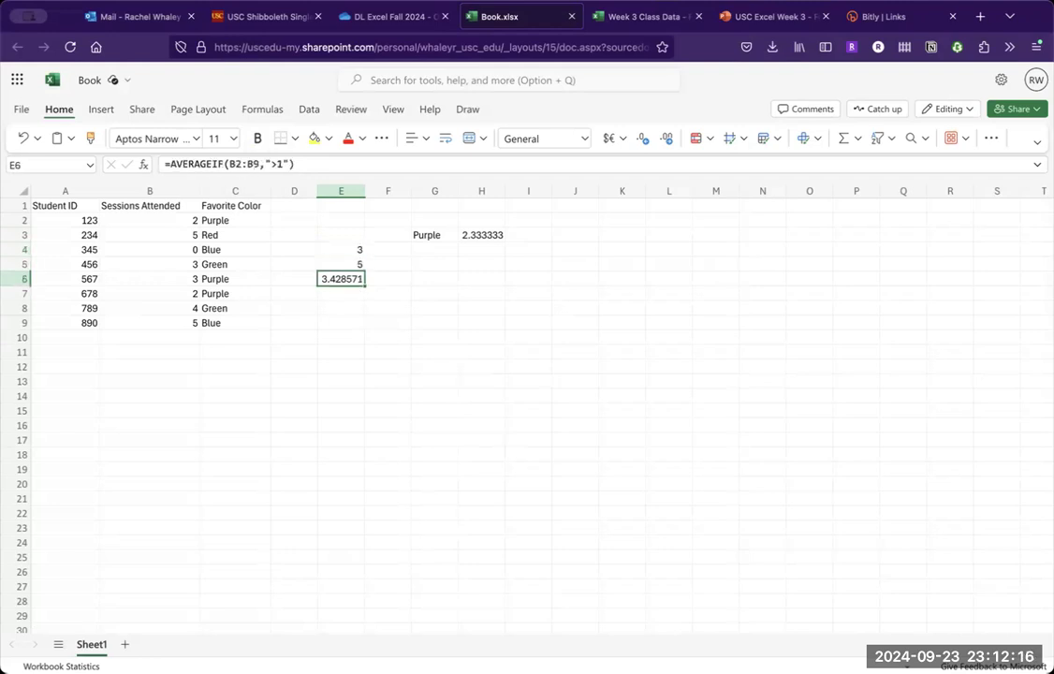
key("Up")
key("Up")
key("Up")
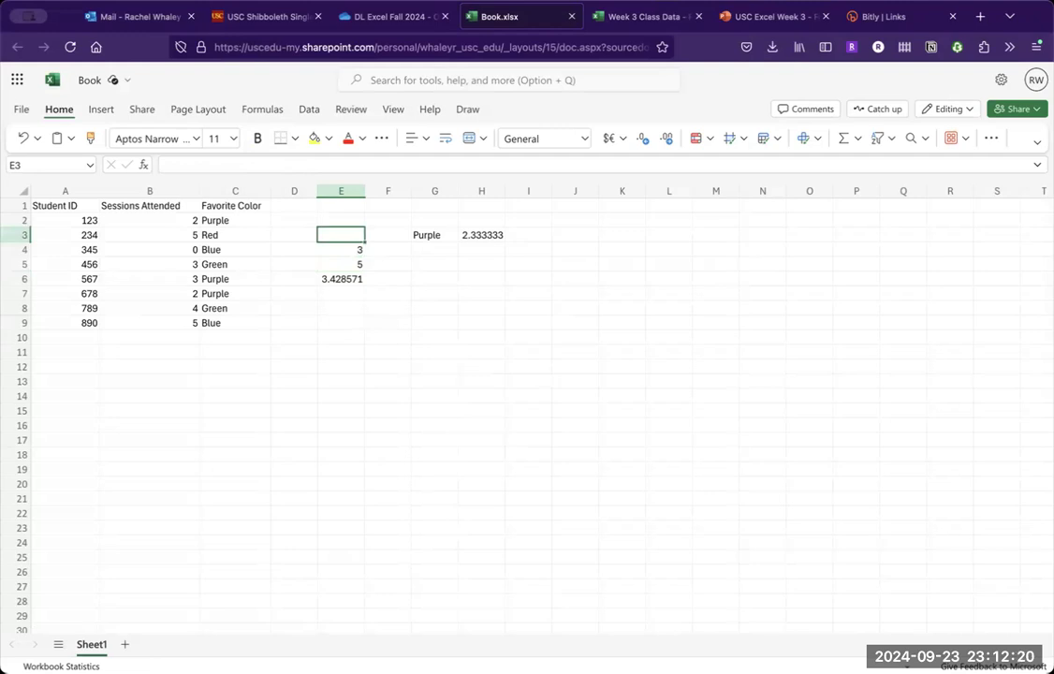
key("Down")
key("Down")
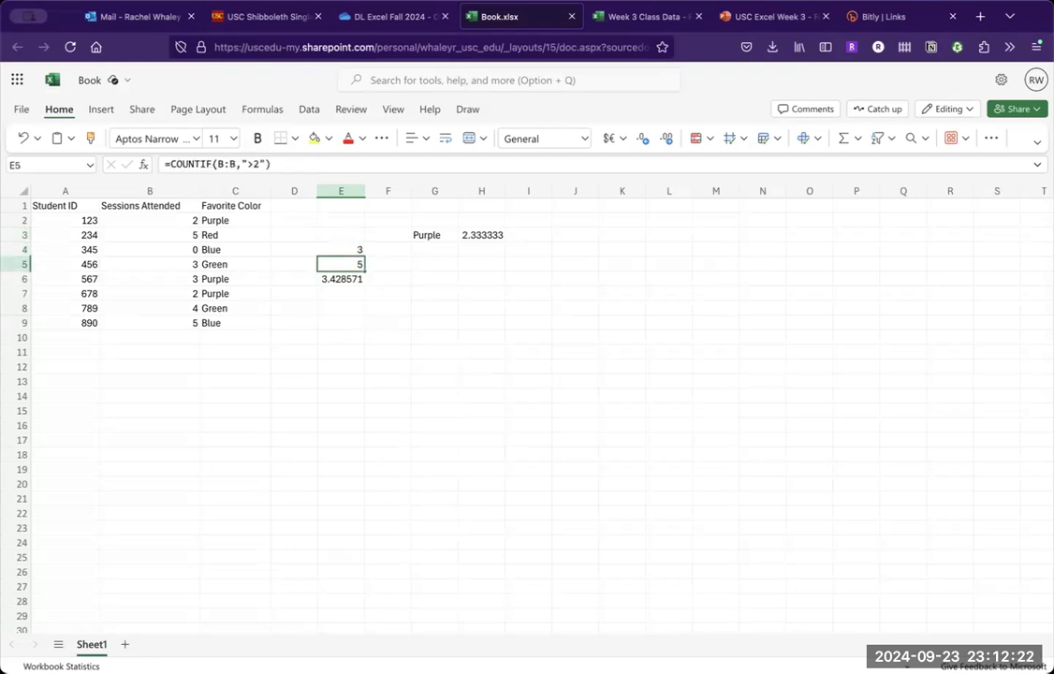
key("Down")
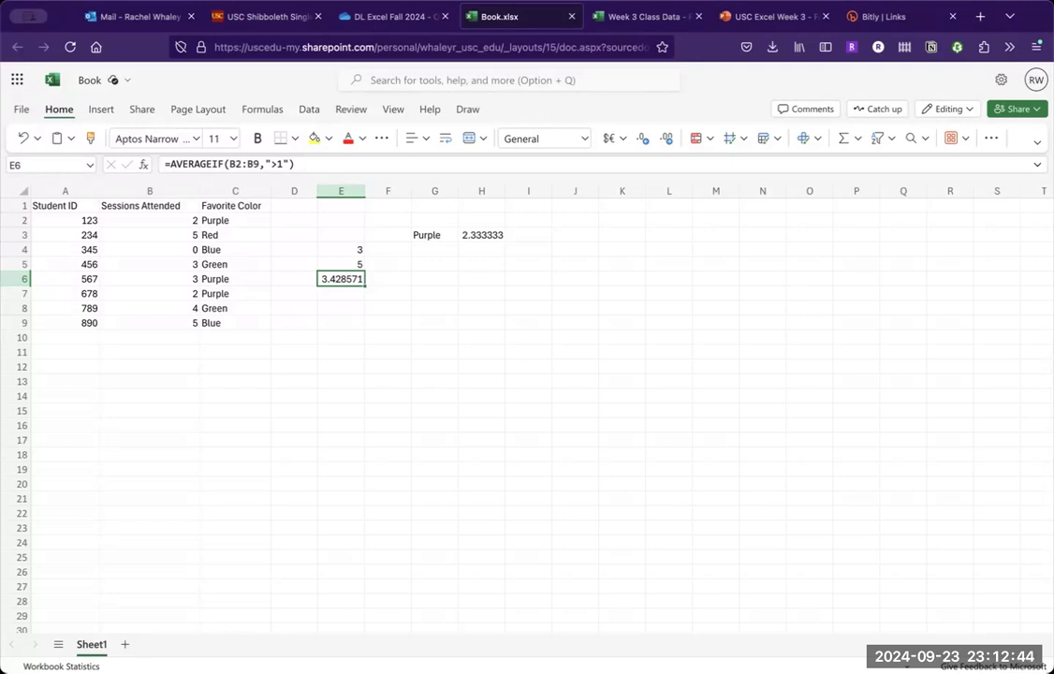
- Switch to the Week 3 Class Data - Fall 2024 workbook and check who its sharing link works for
left_click(742, 27)
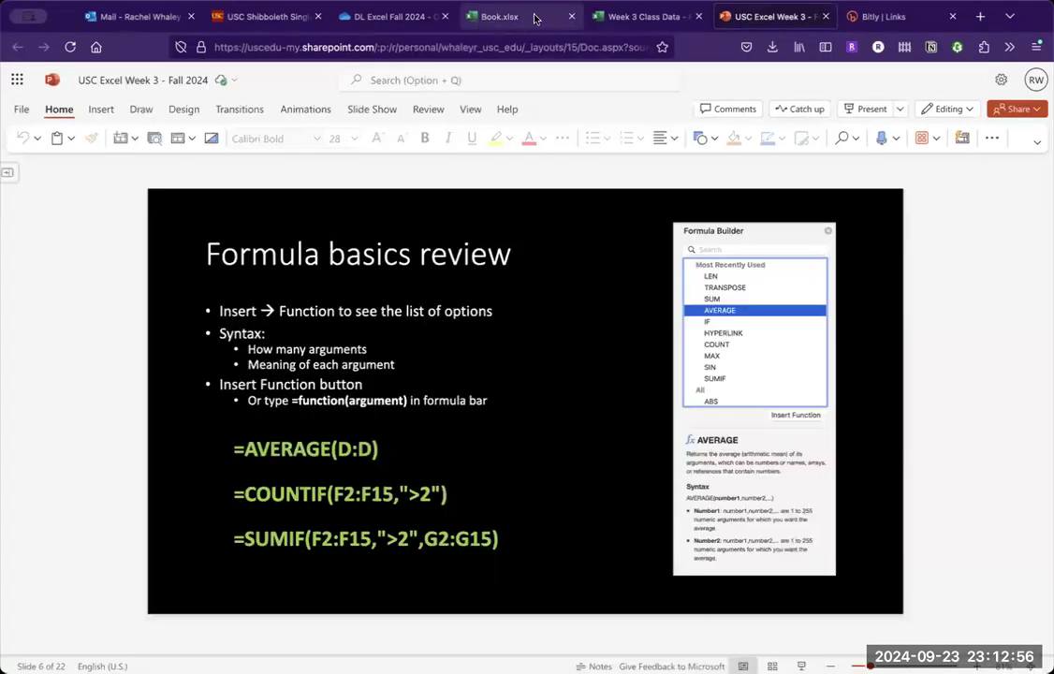
left_click(645, 17)
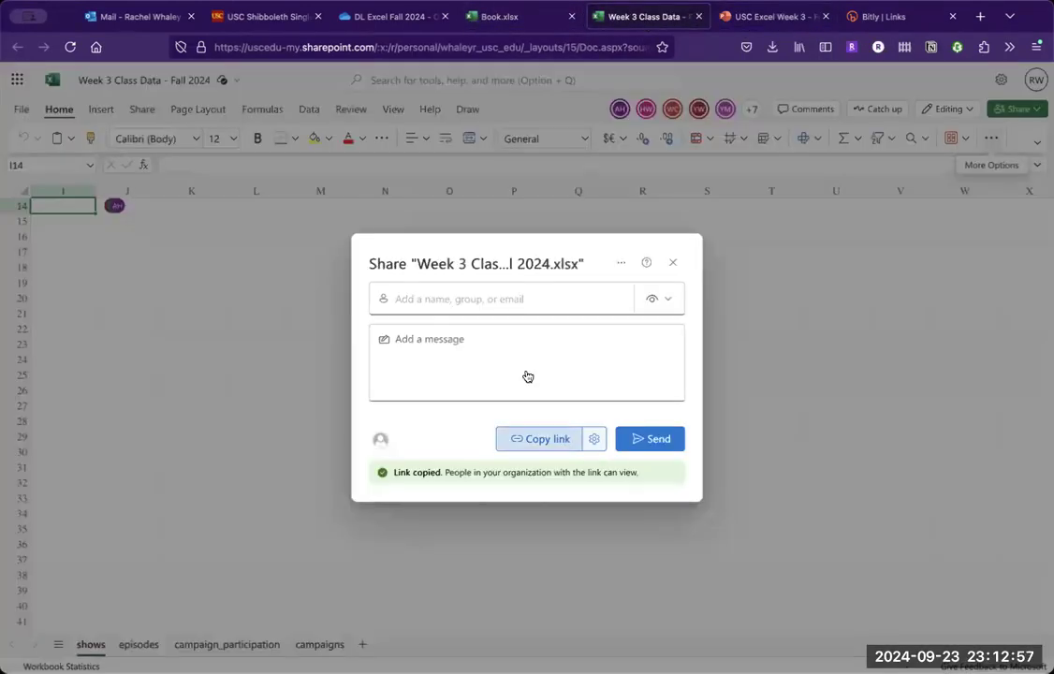
left_click(594, 438)
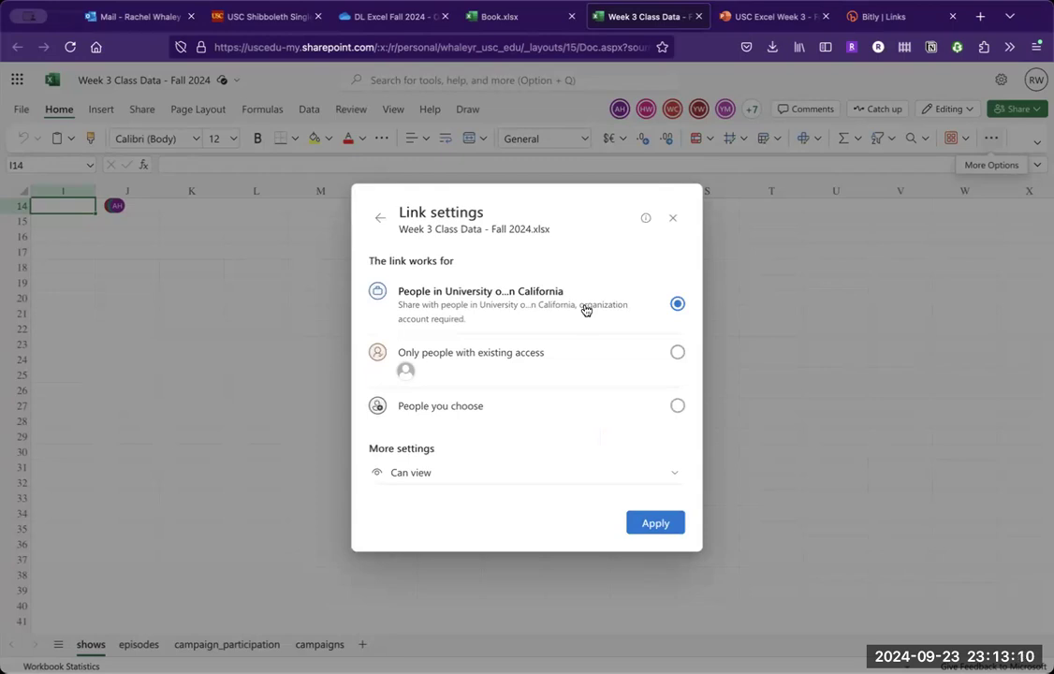
left_click(380, 218)
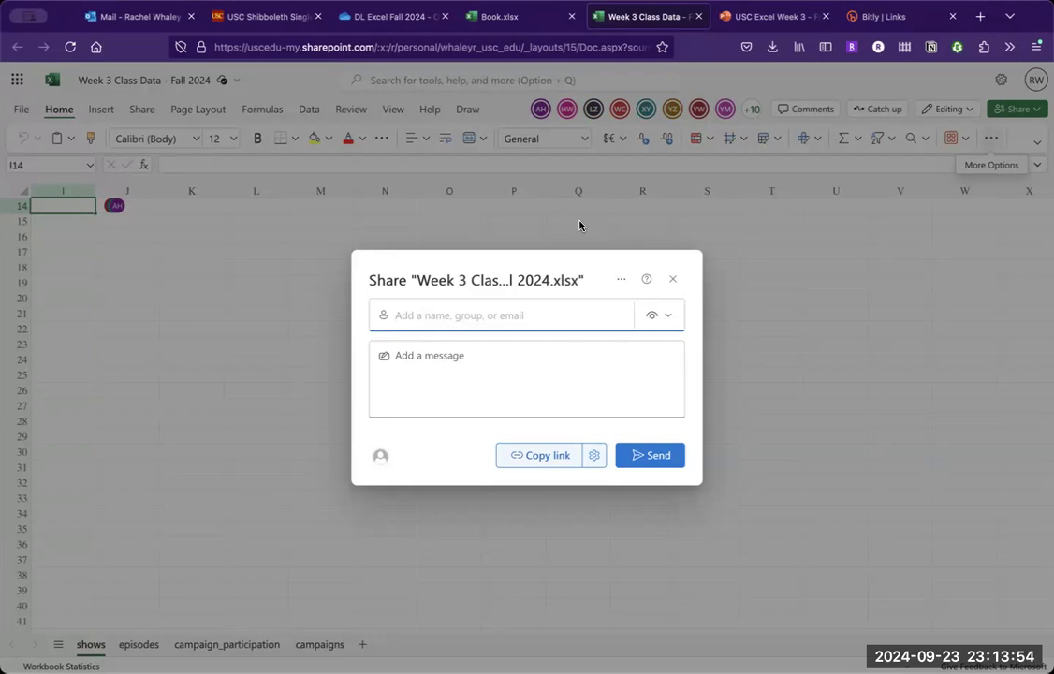
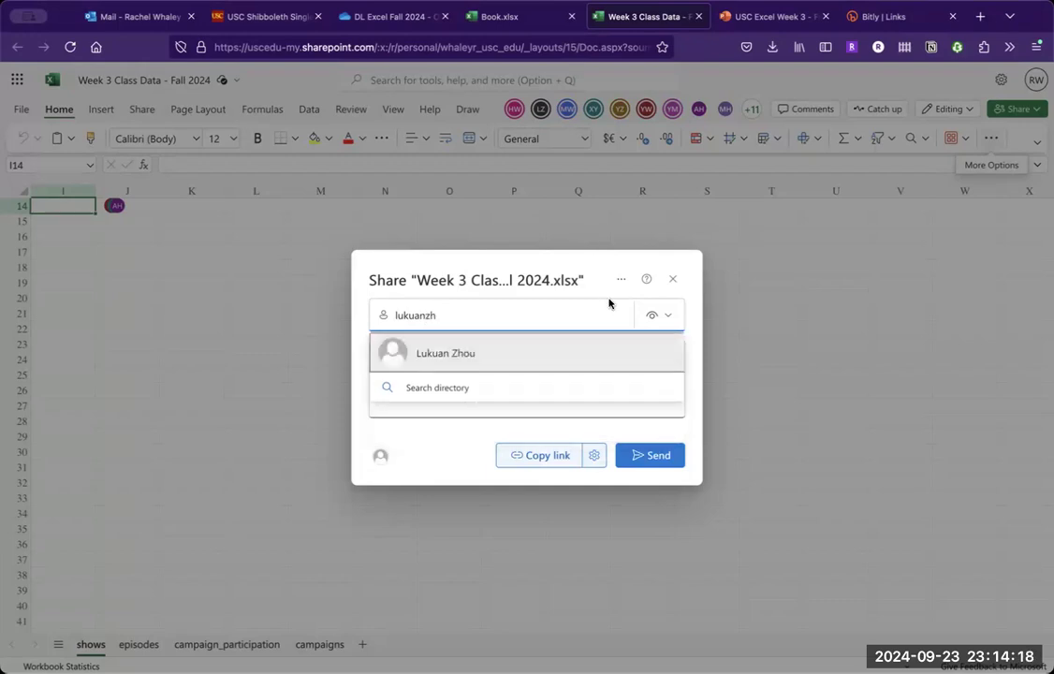
- Find the invitee in the directory by name and send them an invitation to view the Week 3 Class Data workbook
left_click(528, 351)
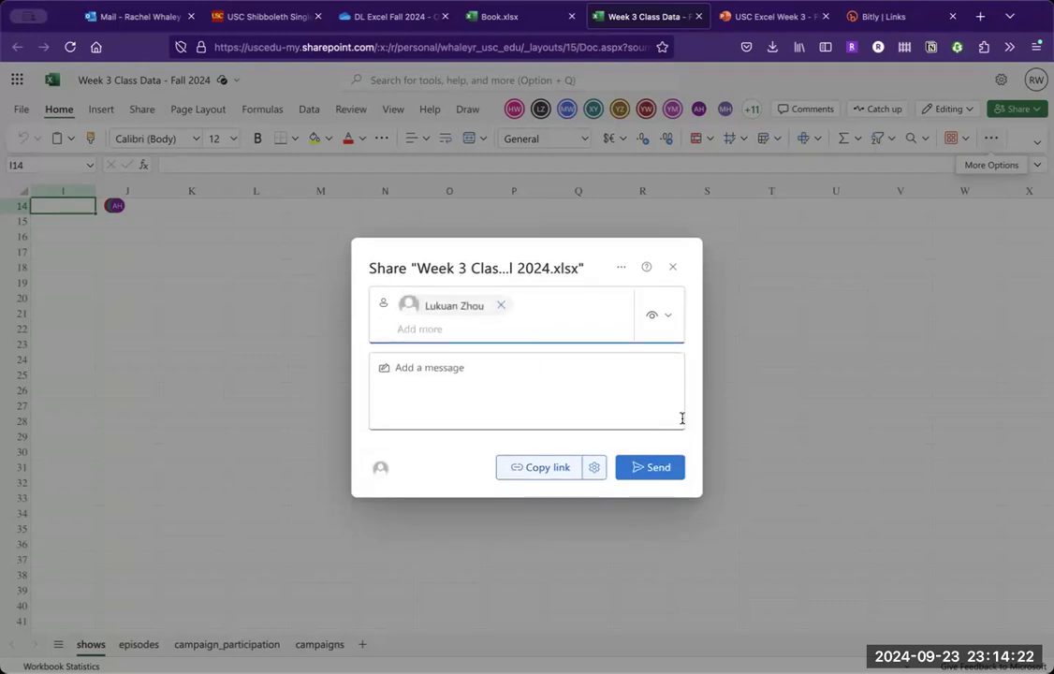
left_click(658, 467)
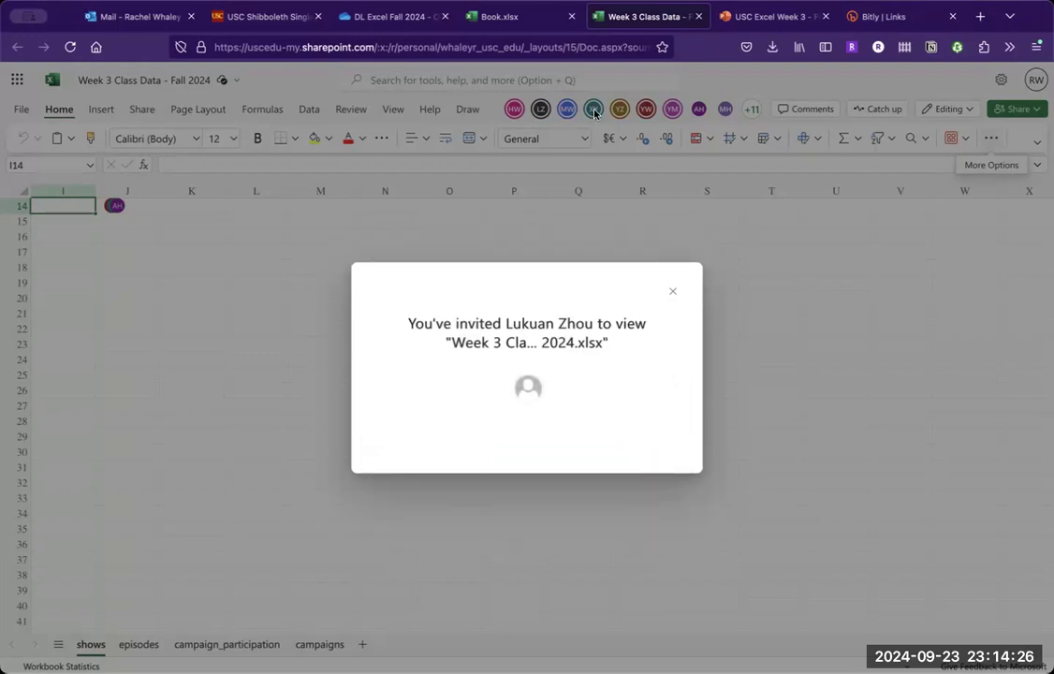
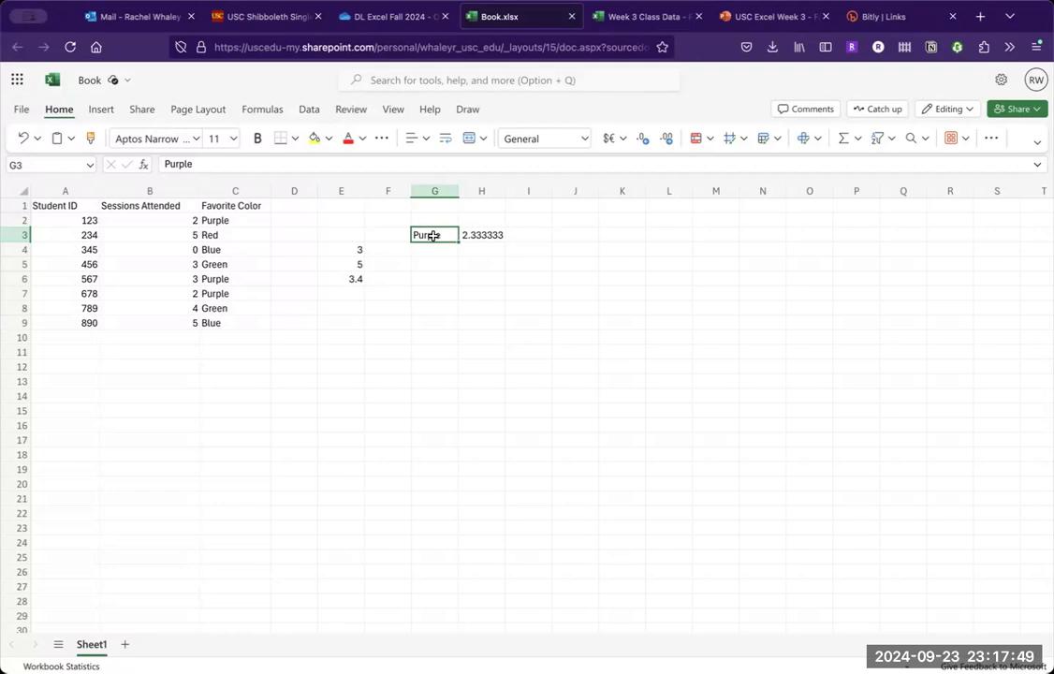
- Add the heading Favorite Color in cell G2, above the Purple criterion
key("Right")
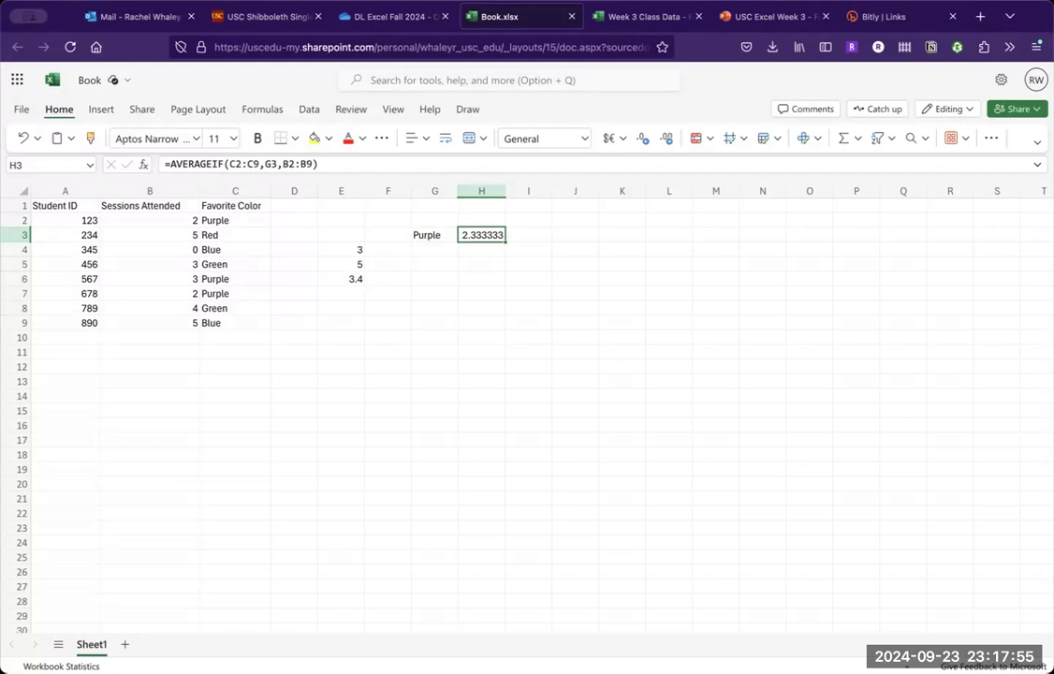
left_click(434, 236)
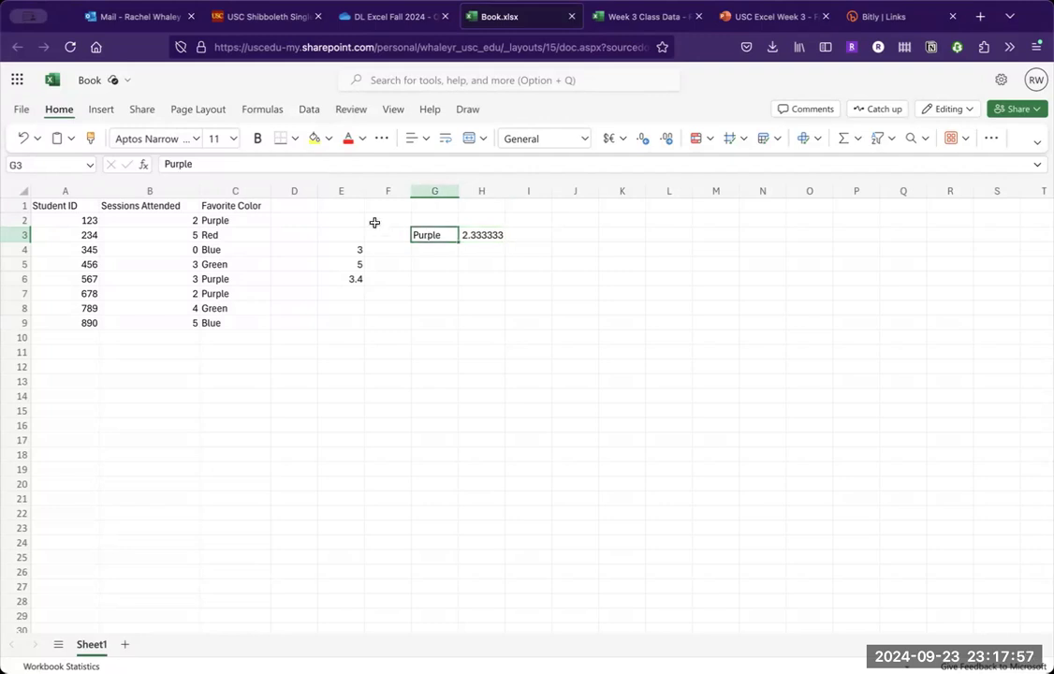
left_click(434, 223)
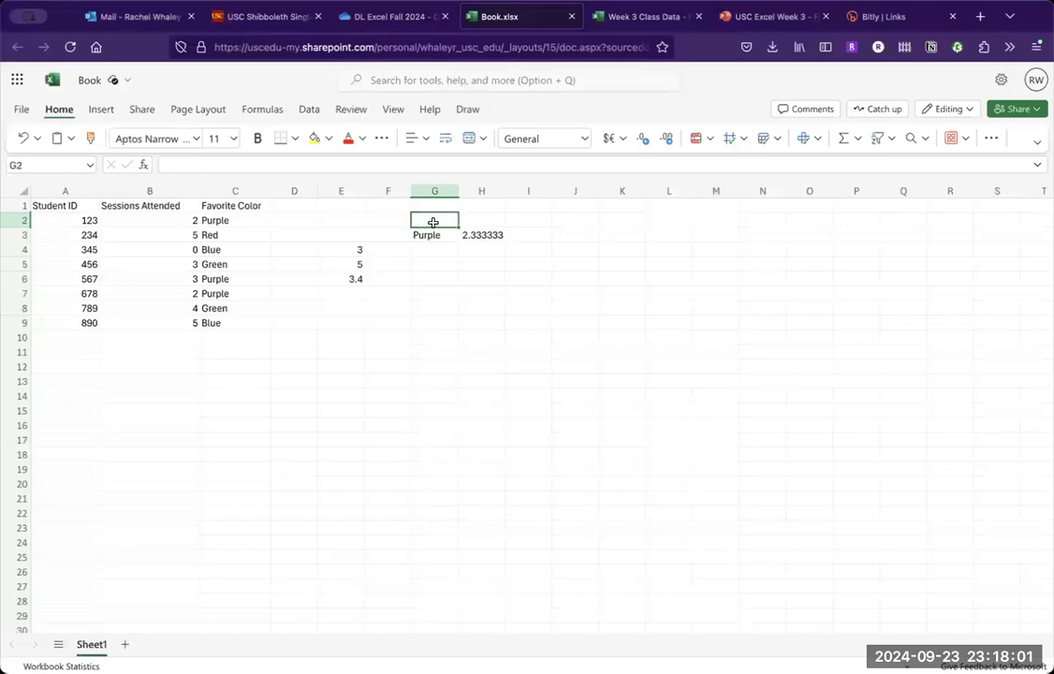
type("Favorite Color")
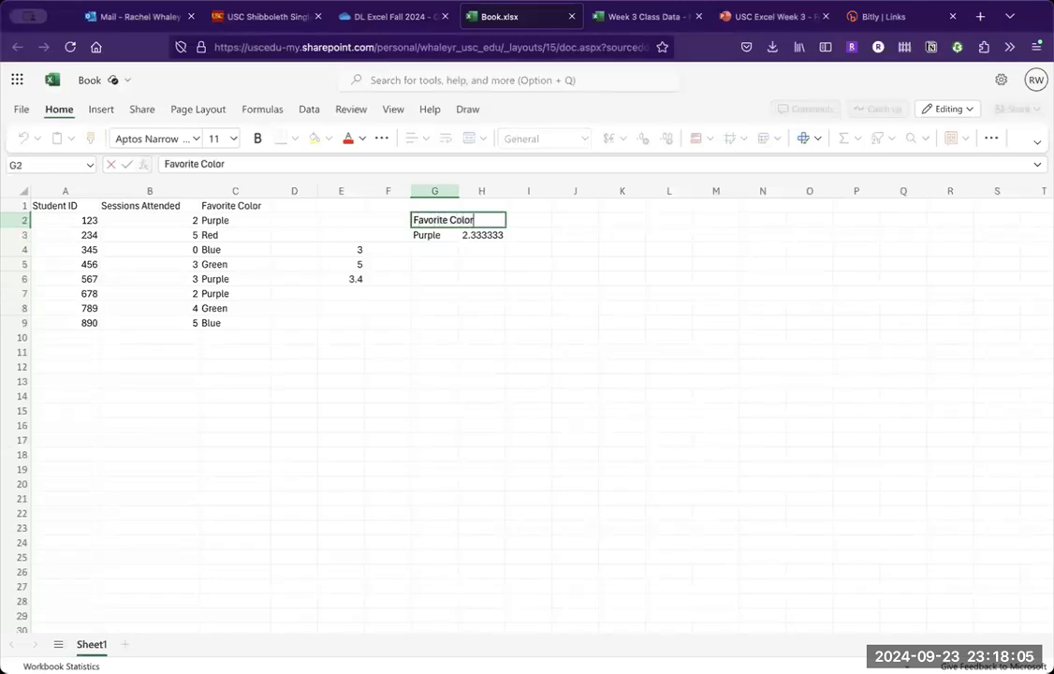
key("Return")
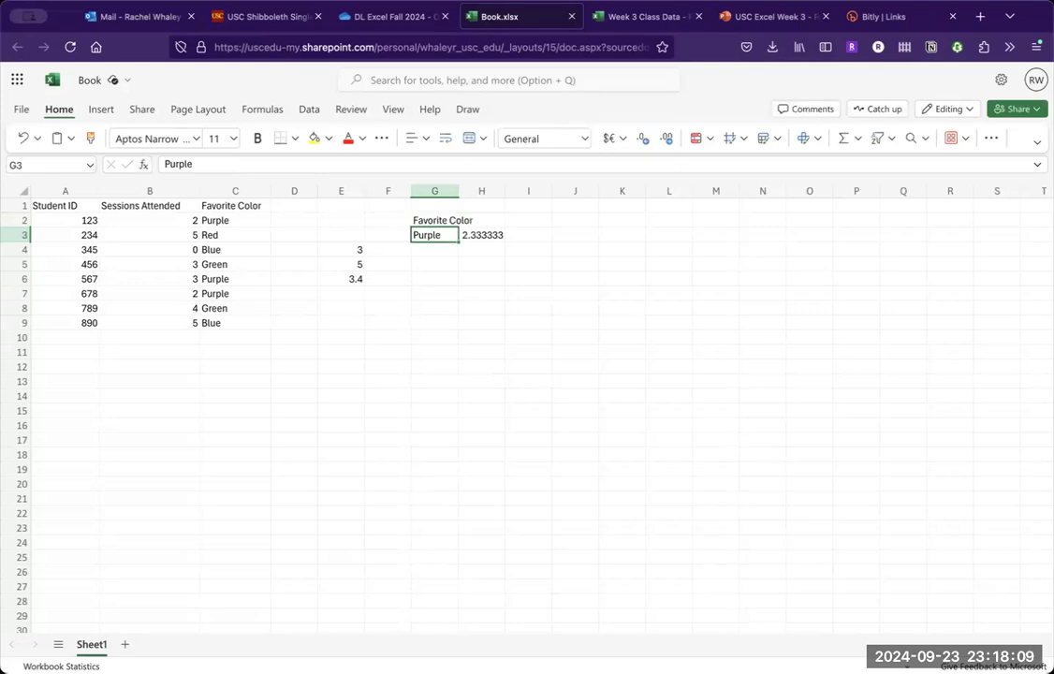
- Inspect the range, criteria and average range arguments of the AVERAGEIF formula in cell H3
left_click(478, 236)
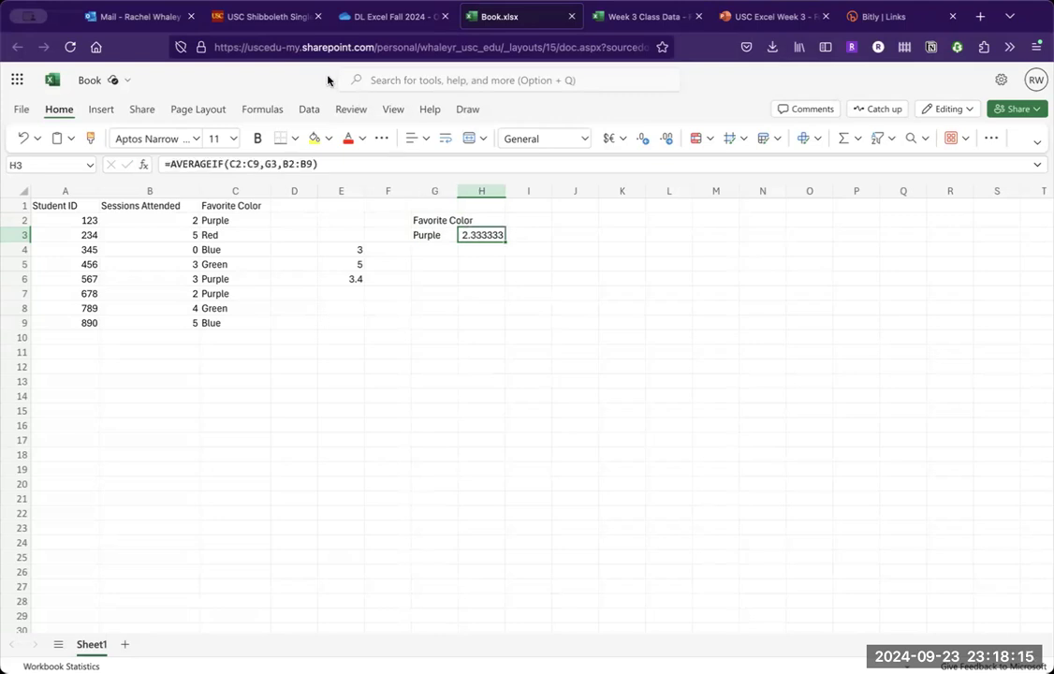
left_click(242, 164)
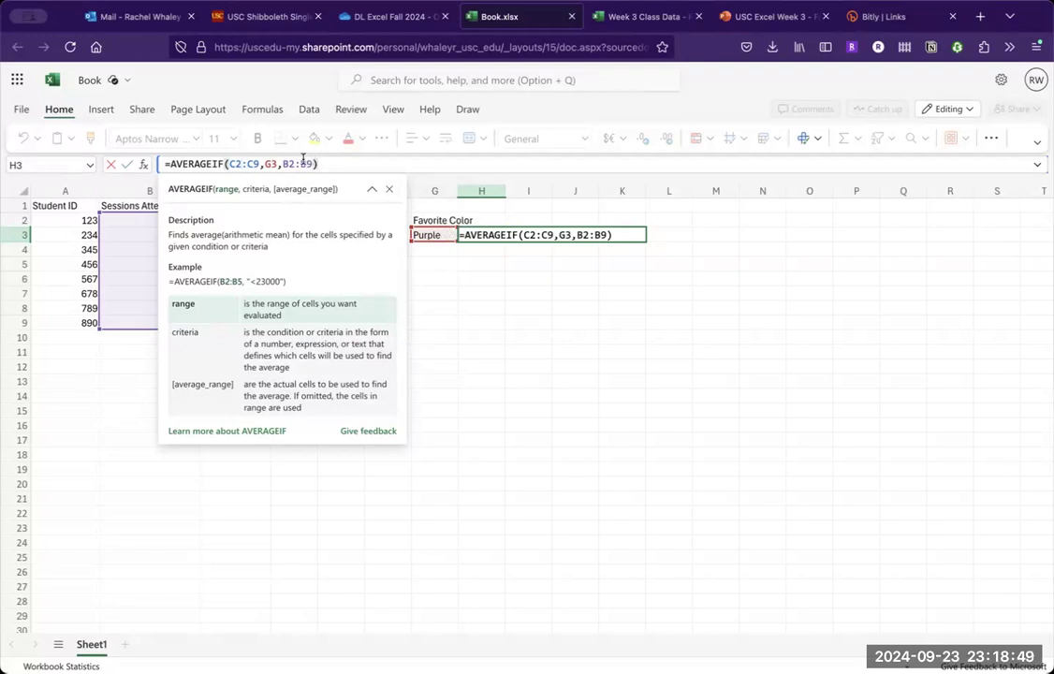
mouse_move(300, 160)
left_click(516, 267)
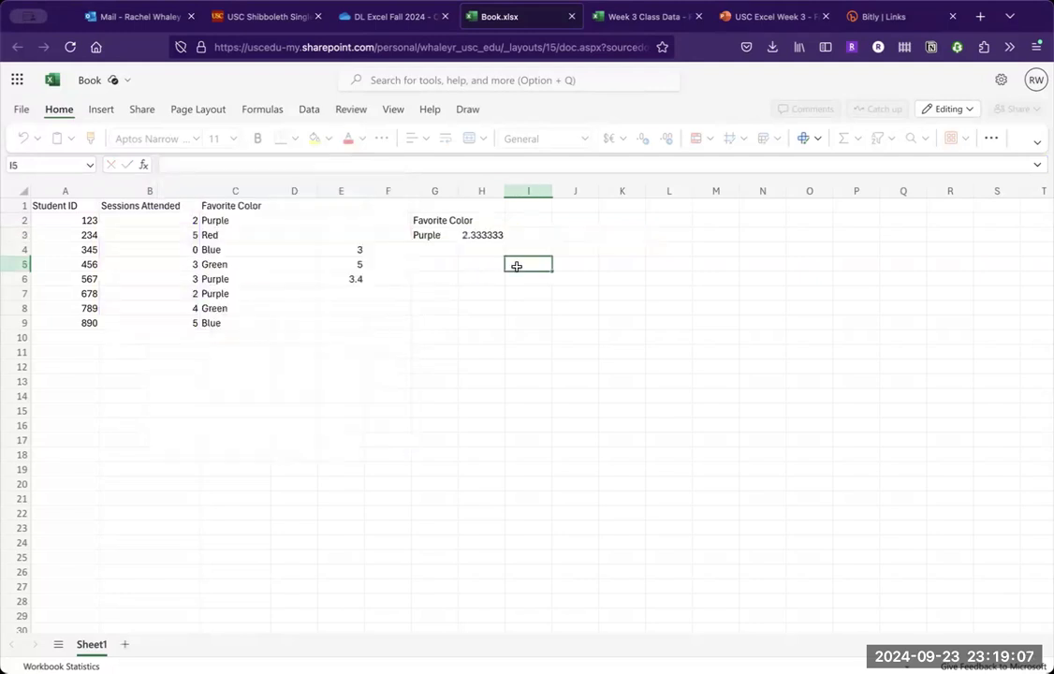
- Compare the AVERAGEIF formula in H3 with the Sessions Attended values of the students whose favorite color is Purple
left_click(471, 232)
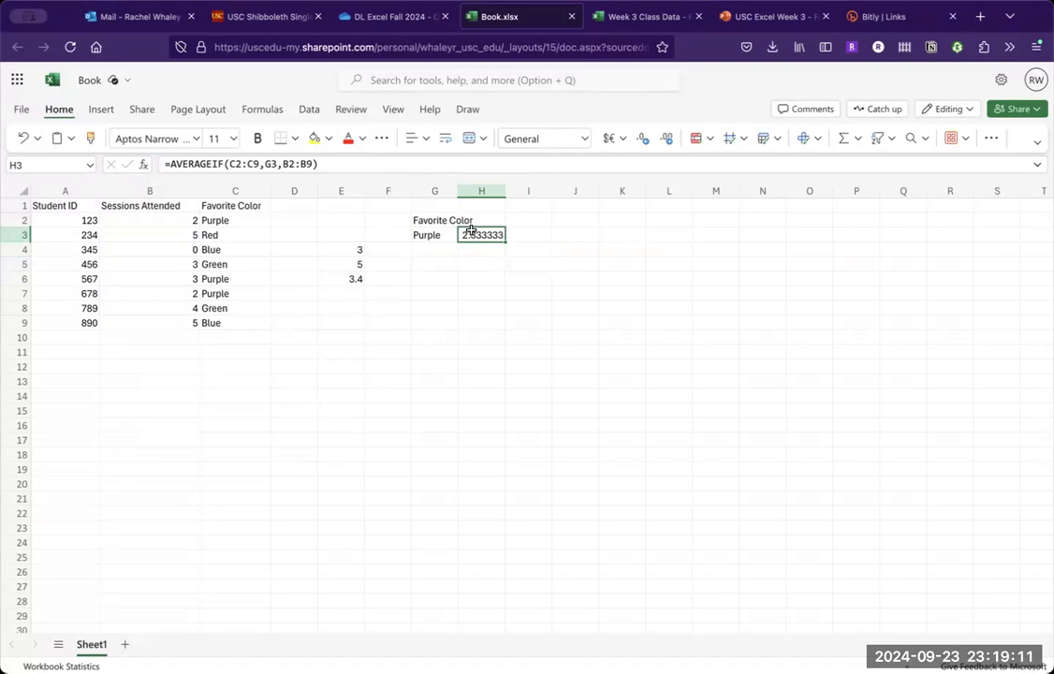
left_click(208, 221)
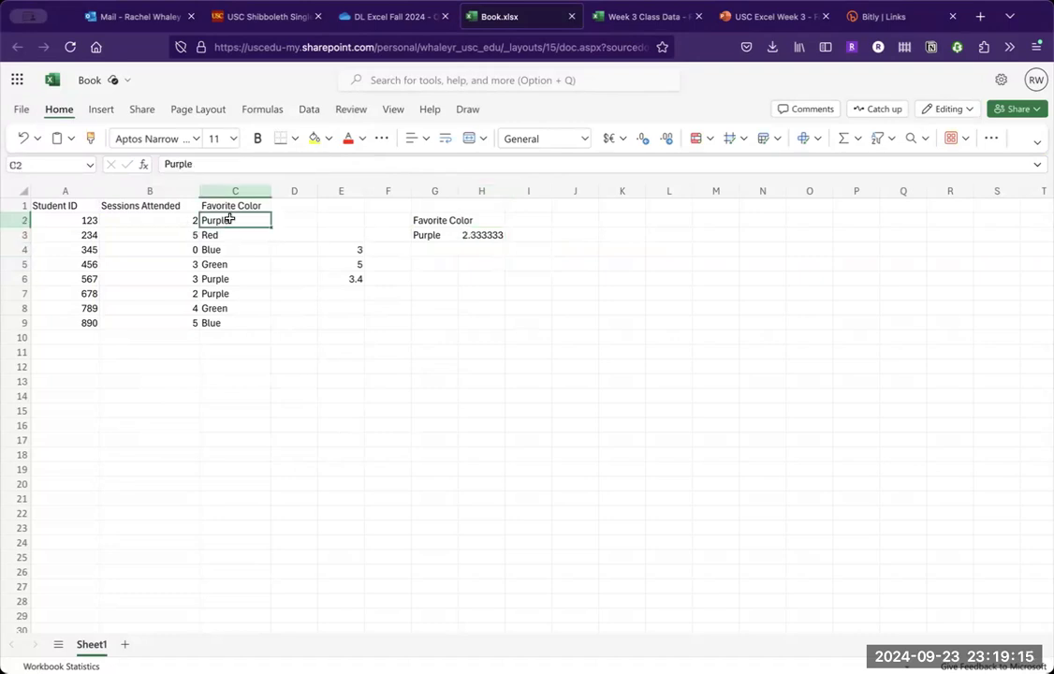
left_click(161, 223)
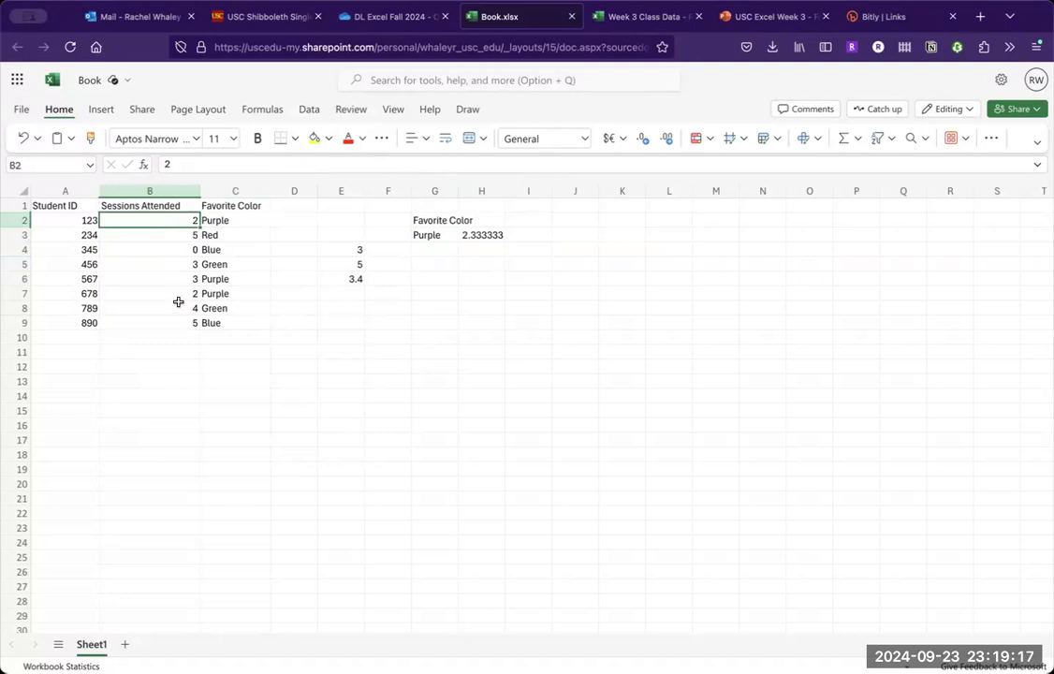
left_click(178, 302)
left_click(177, 291)
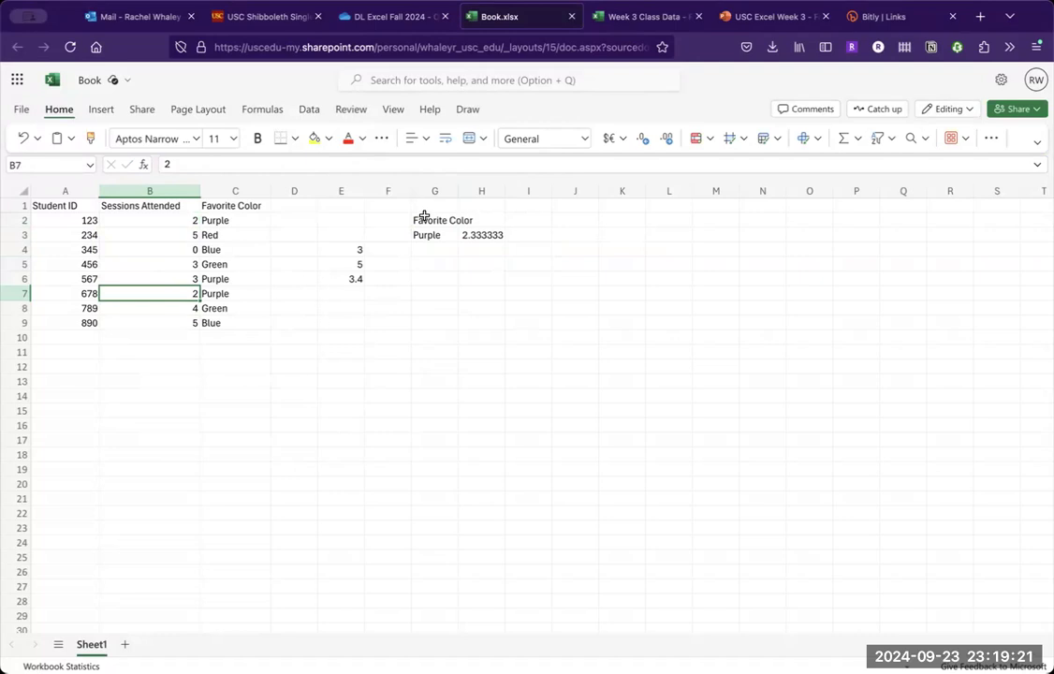
- Reduce the average in cell H3 to one decimal place
left_click(485, 236)
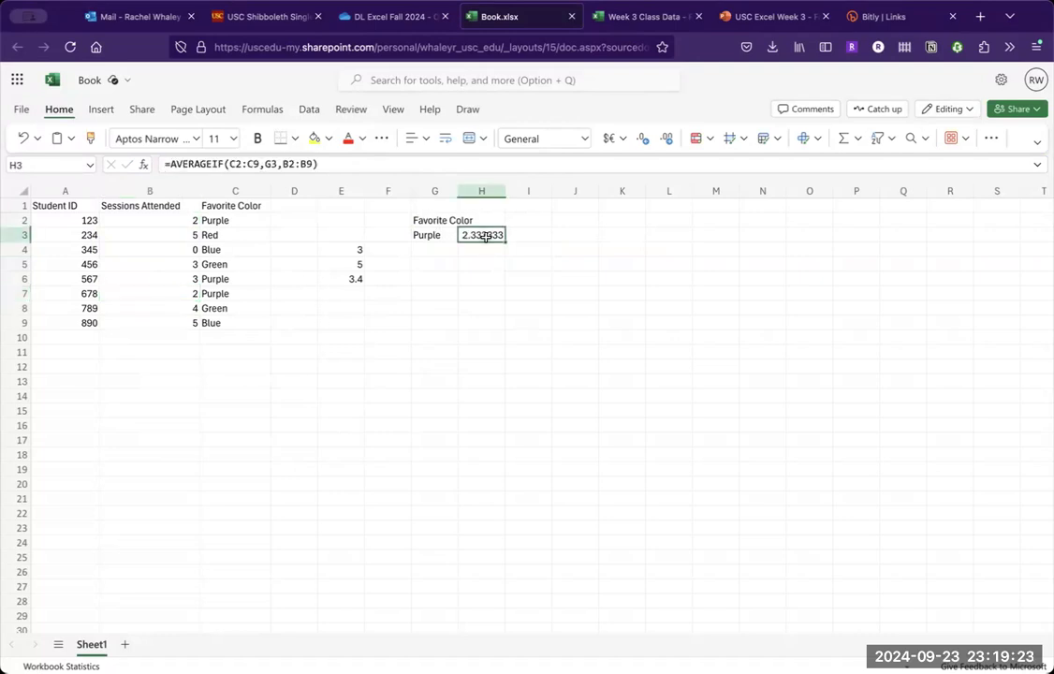
left_click(646, 142)
left_click(646, 143)
left_click(646, 143)
left_click(646, 143)
left_click(646, 142)
left_click(606, 268)
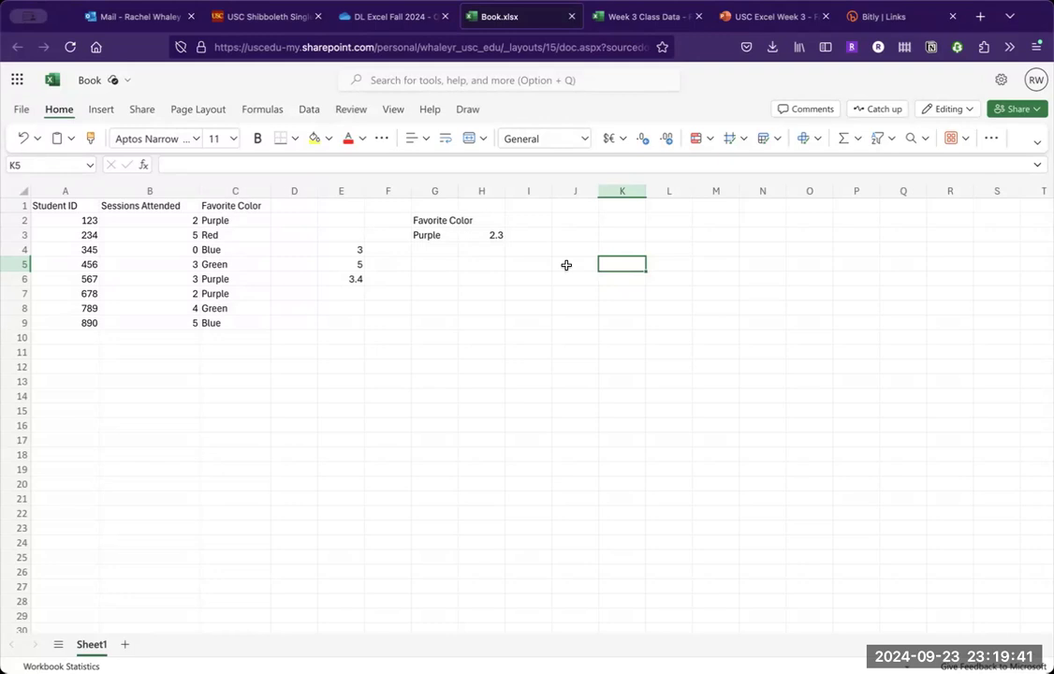
- Enter Red in G4 and Blue in G5 below the Purple criterion
left_click(443, 254)
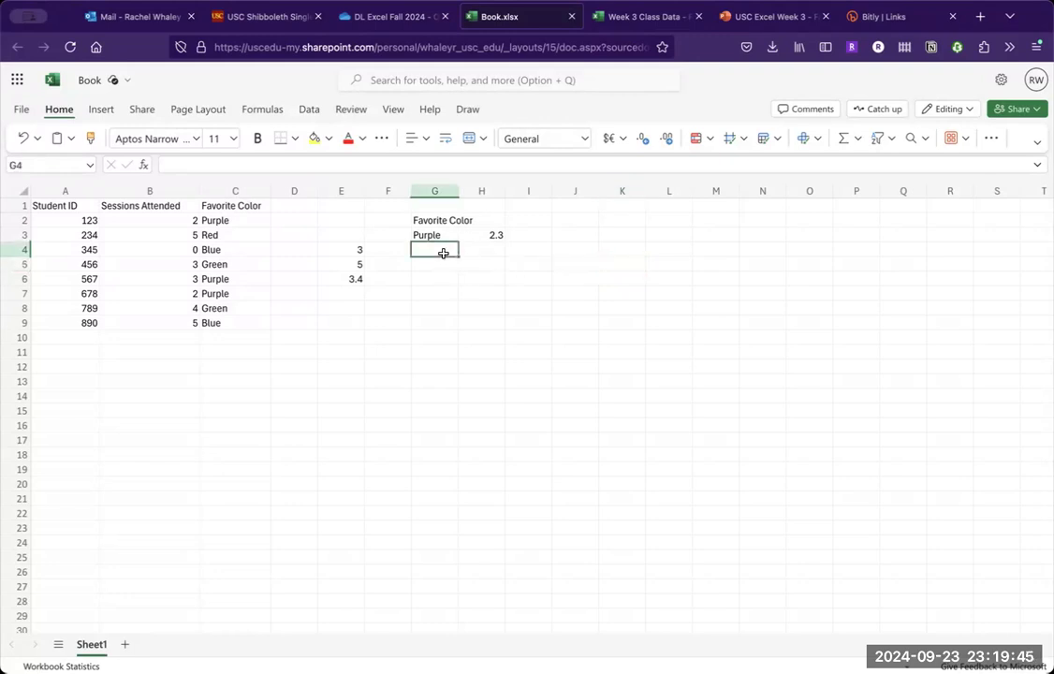
type("Red")
key("Return")
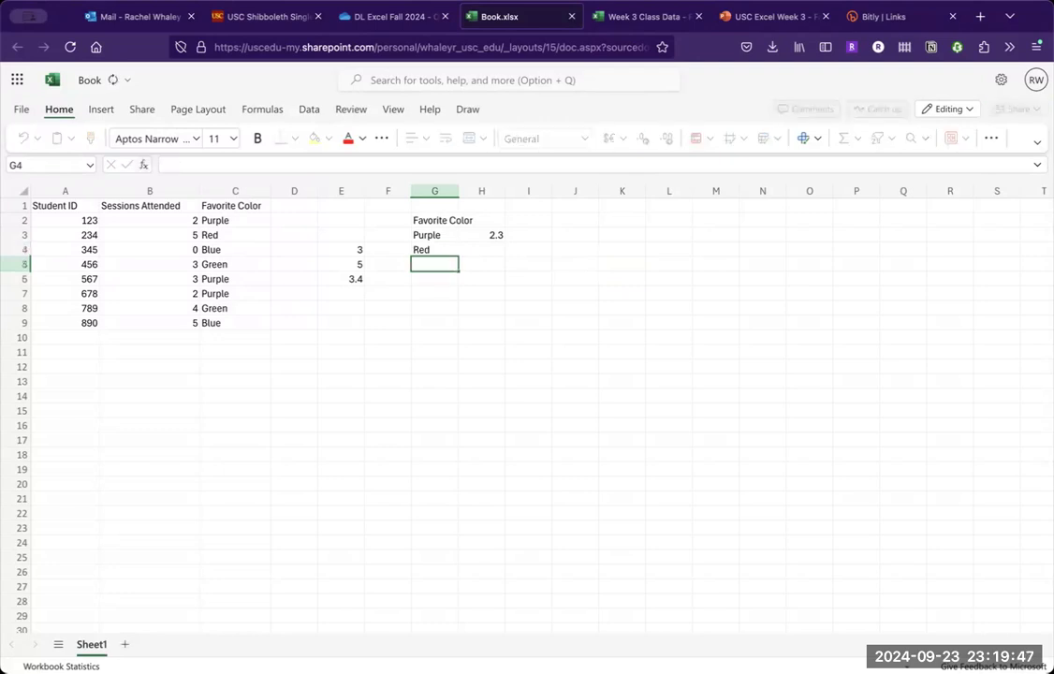
type("Blue")
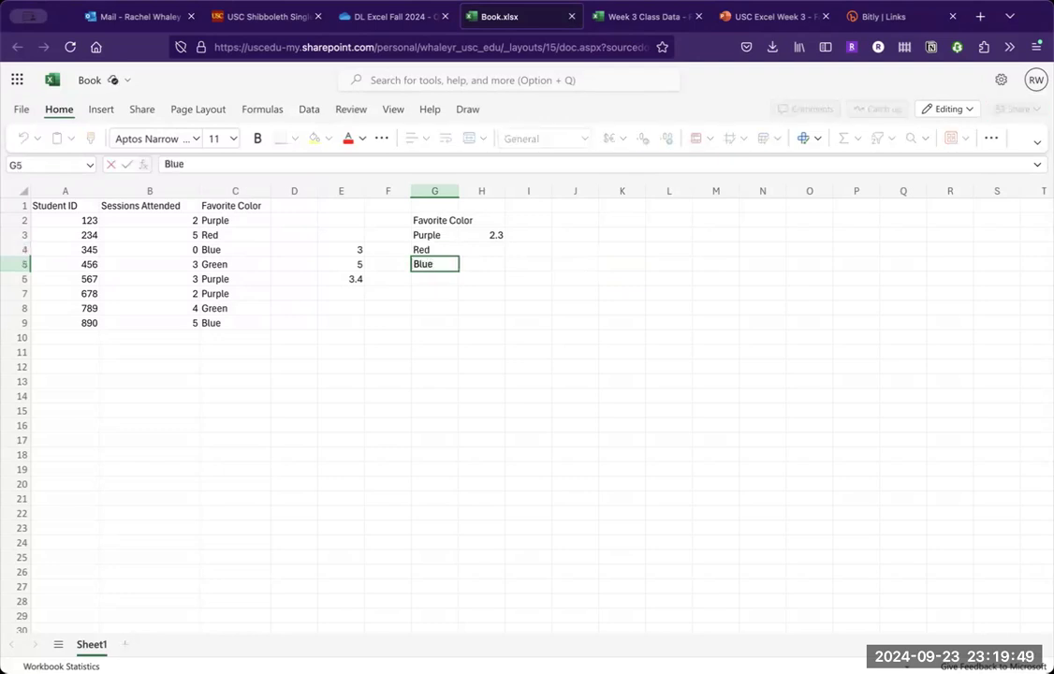
key("Return")
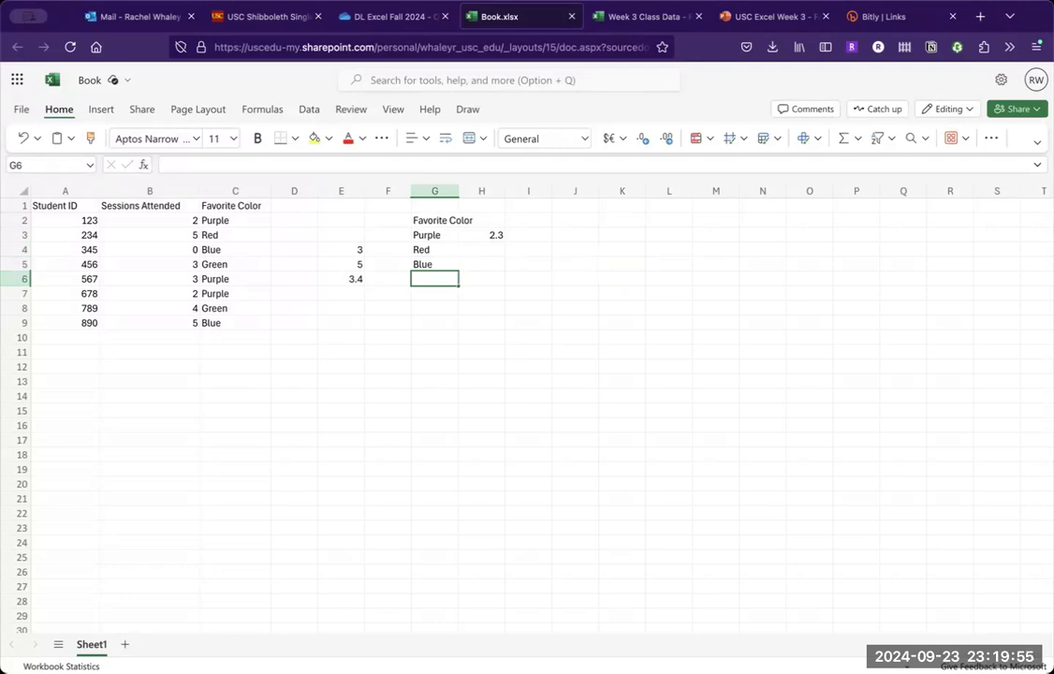
- Copy the favorite colors in C2:C9 into the list starting at cell G3
left_click_drag(220, 222, 240, 320)
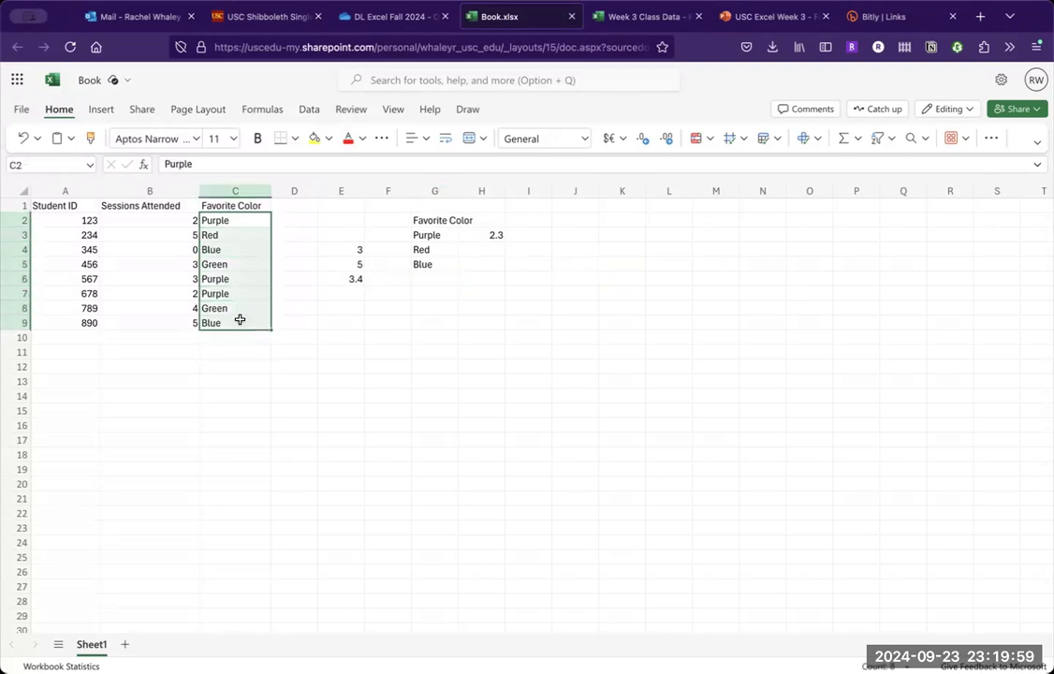
key("ctrl+c")
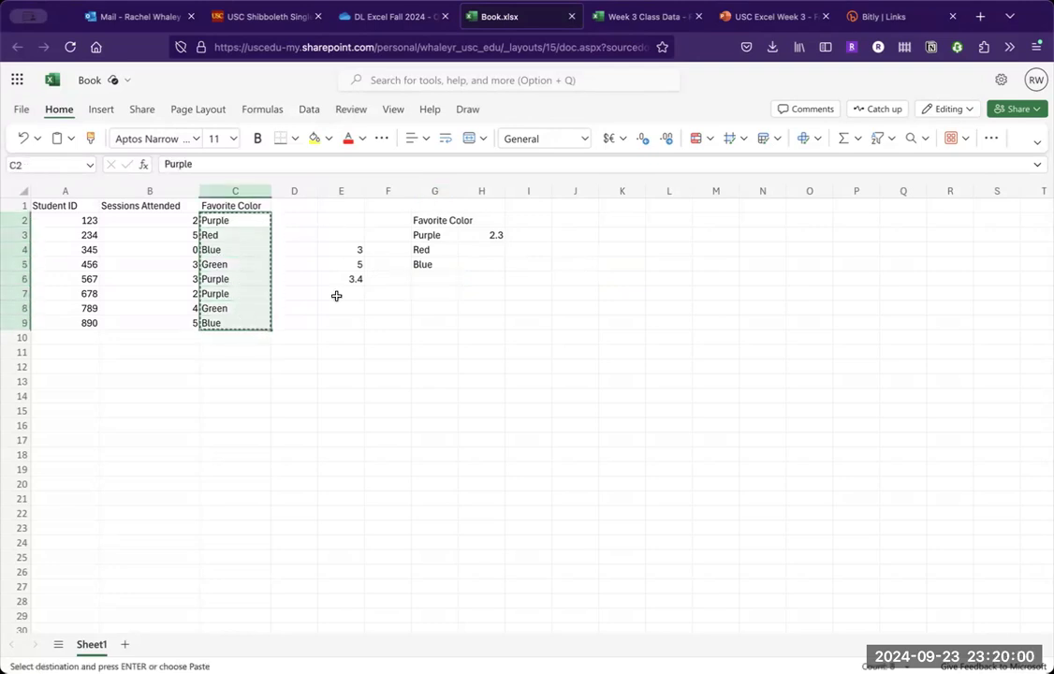
left_click(428, 237)
key("ctrl+v")
key("Escape")
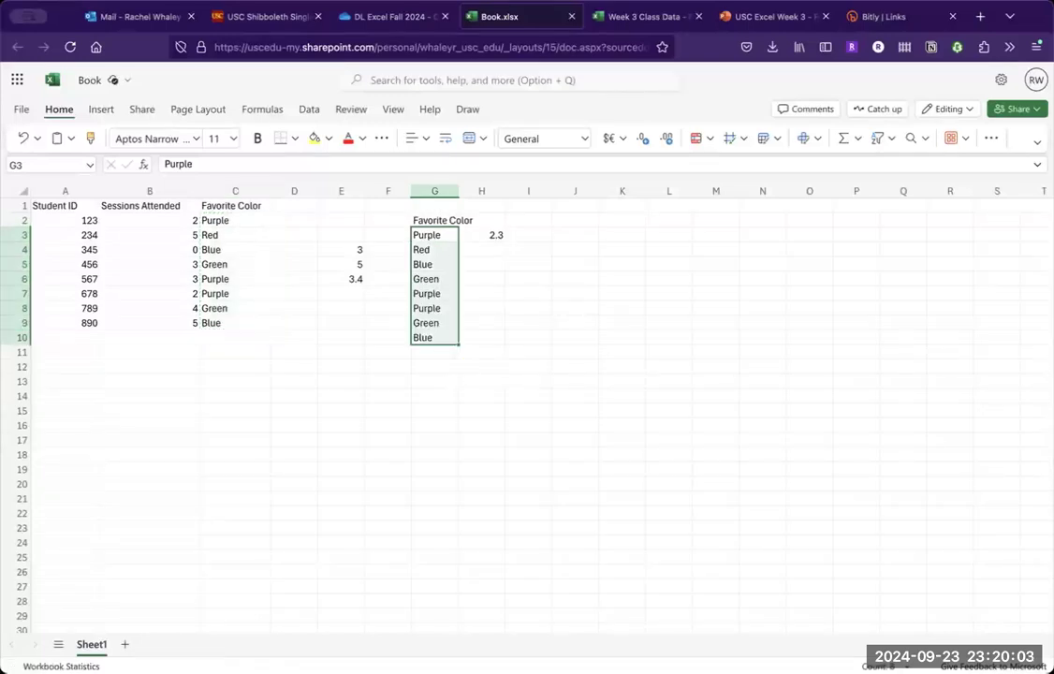
left_click(484, 353)
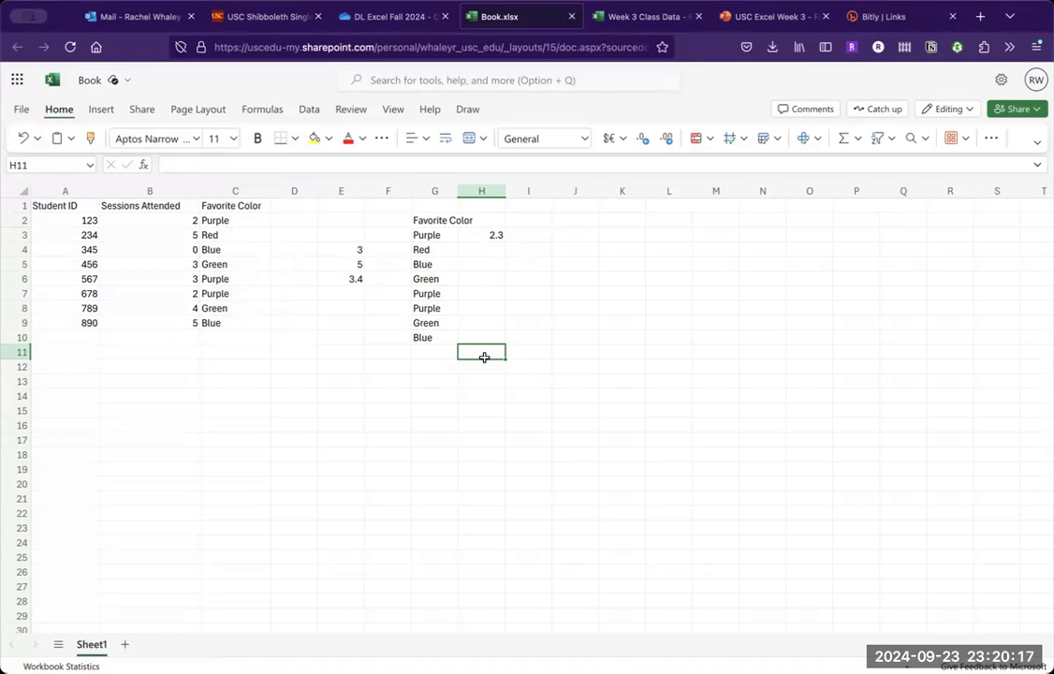
- Remove the duplicate colors from G3:G10, limited to the original selection in column G and without headers
left_click(439, 279)
left_click_drag(442, 237, 442, 341)
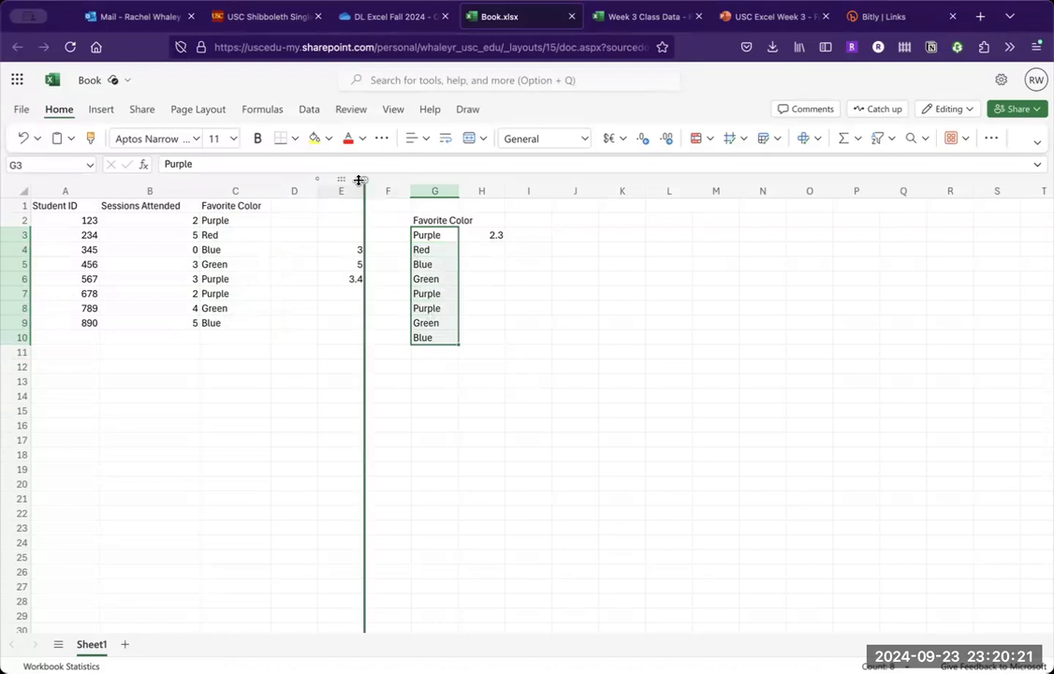
left_click(307, 112)
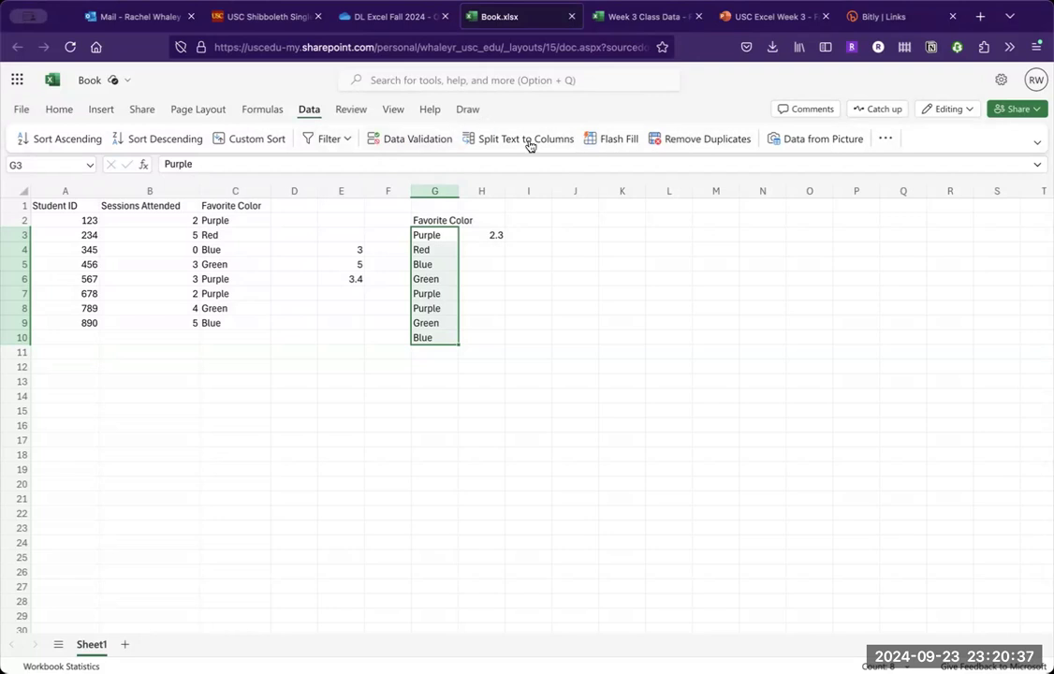
left_click(661, 139)
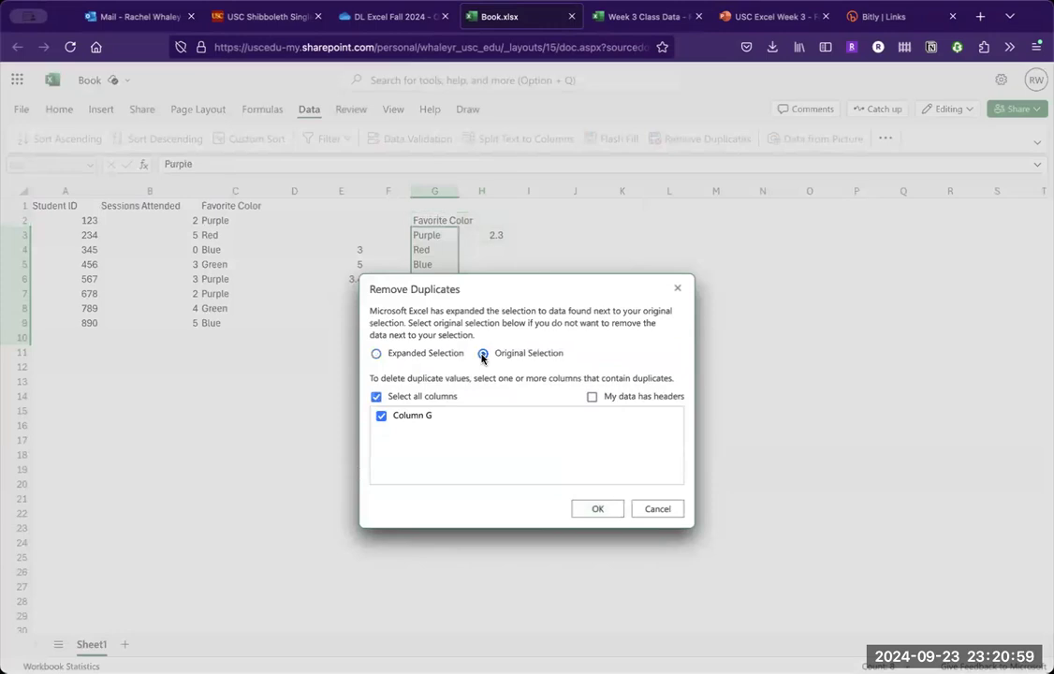
left_click(597, 508)
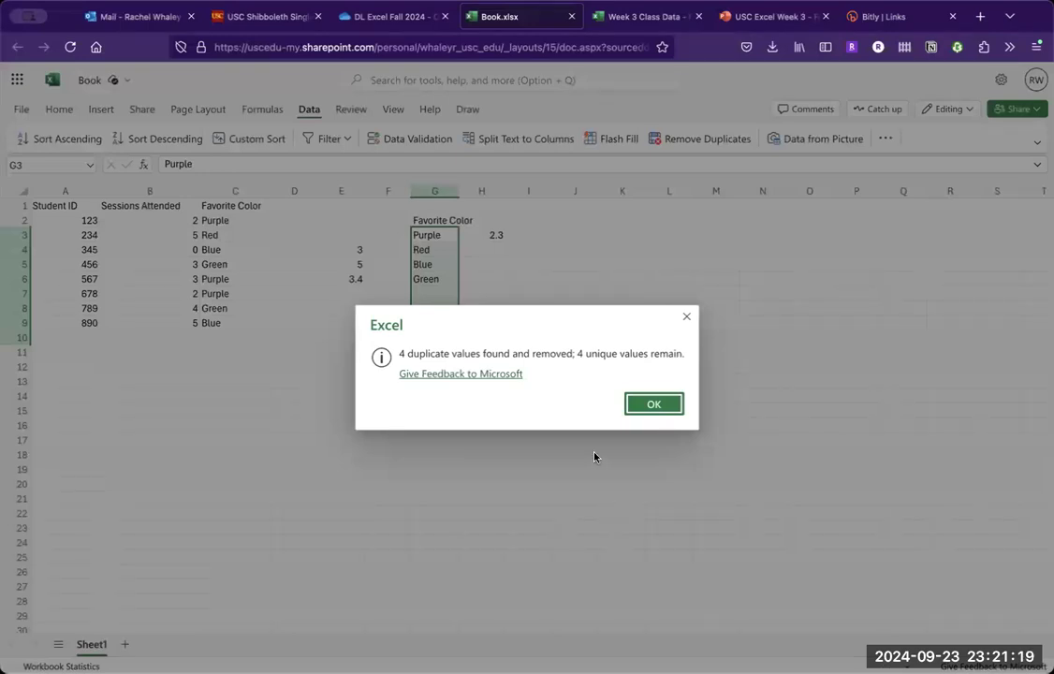
left_click(653, 404)
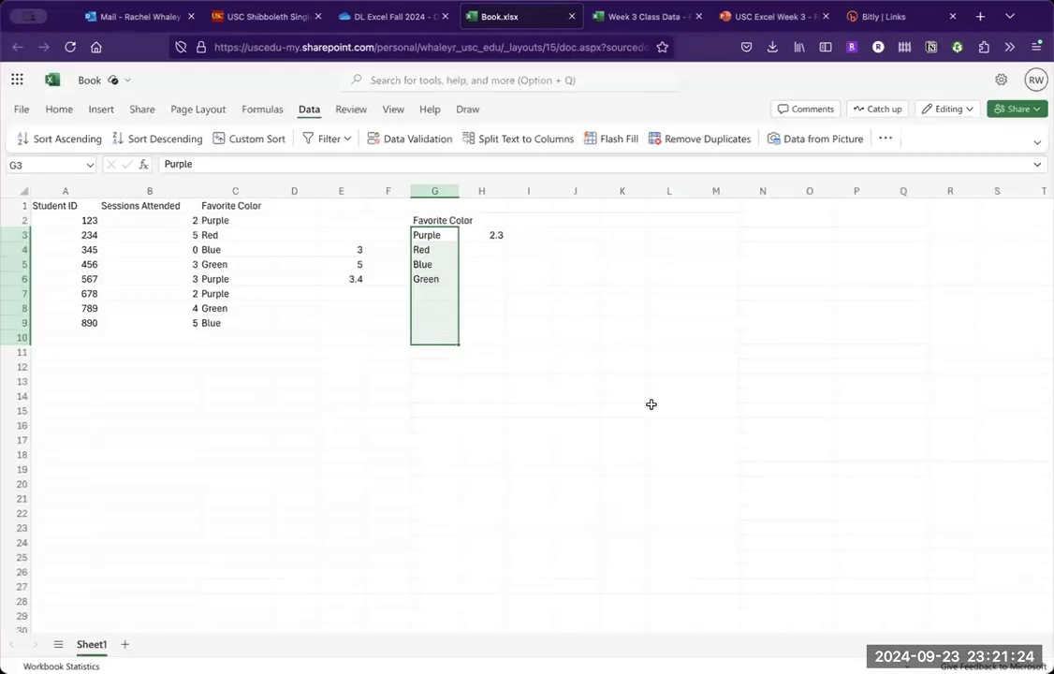
left_click(472, 263)
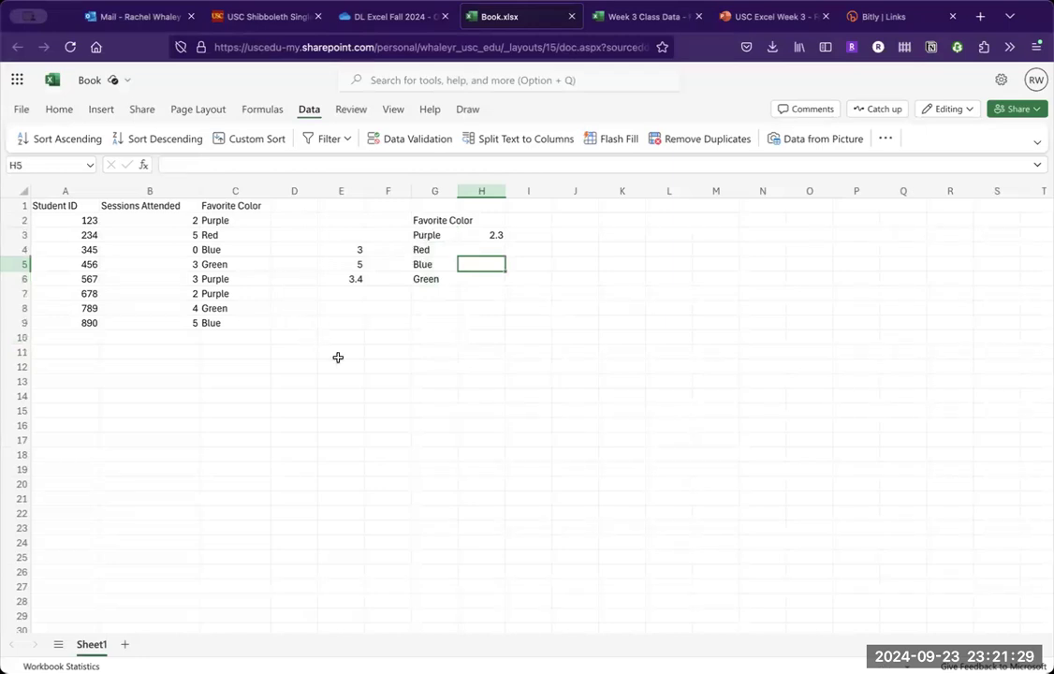
- Make the Favorite Color heading in cell G2 bold
left_click(429, 220)
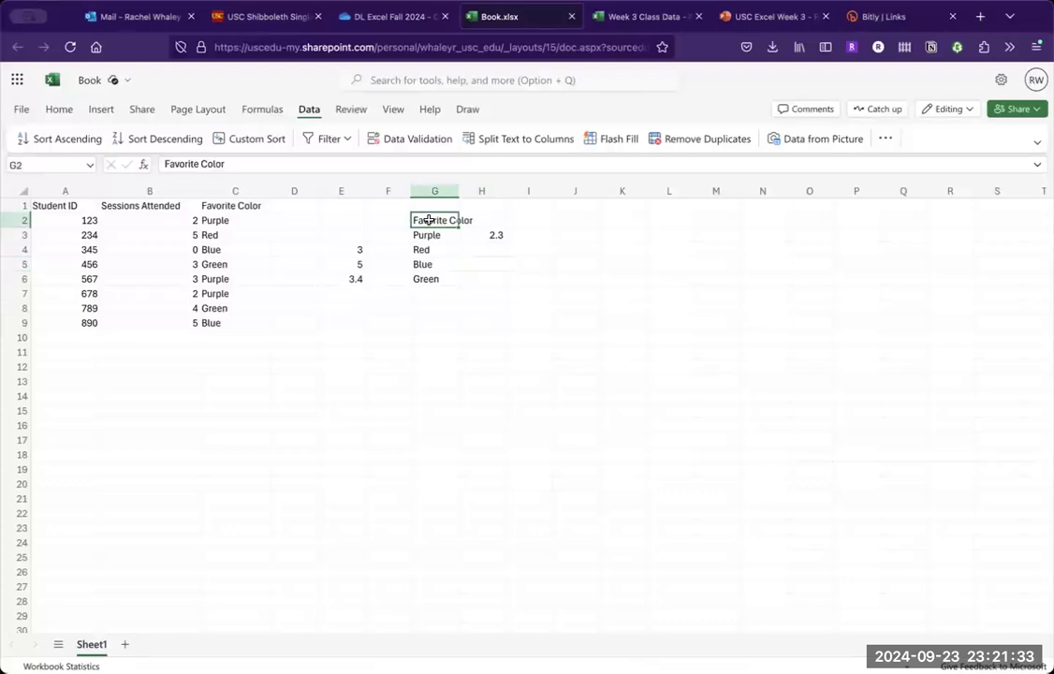
key("ctrl+b")
left_click(444, 277)
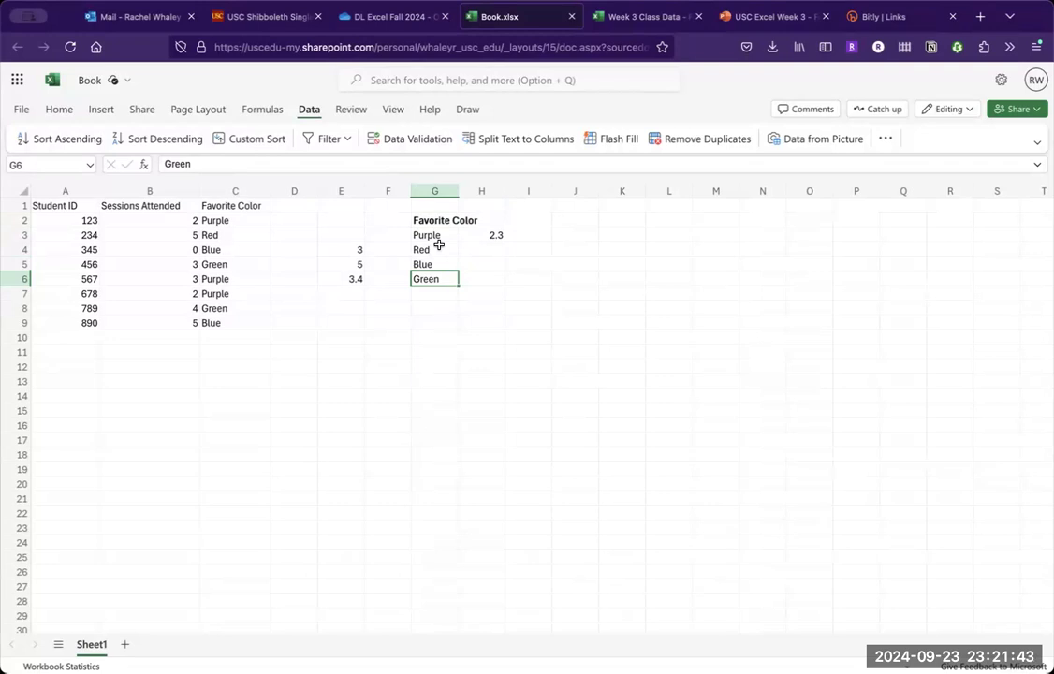
- Fill the AVERAGEIF formula from H3 down to H6 and compare the cell ranges used in H3 and H4
left_click(465, 237)
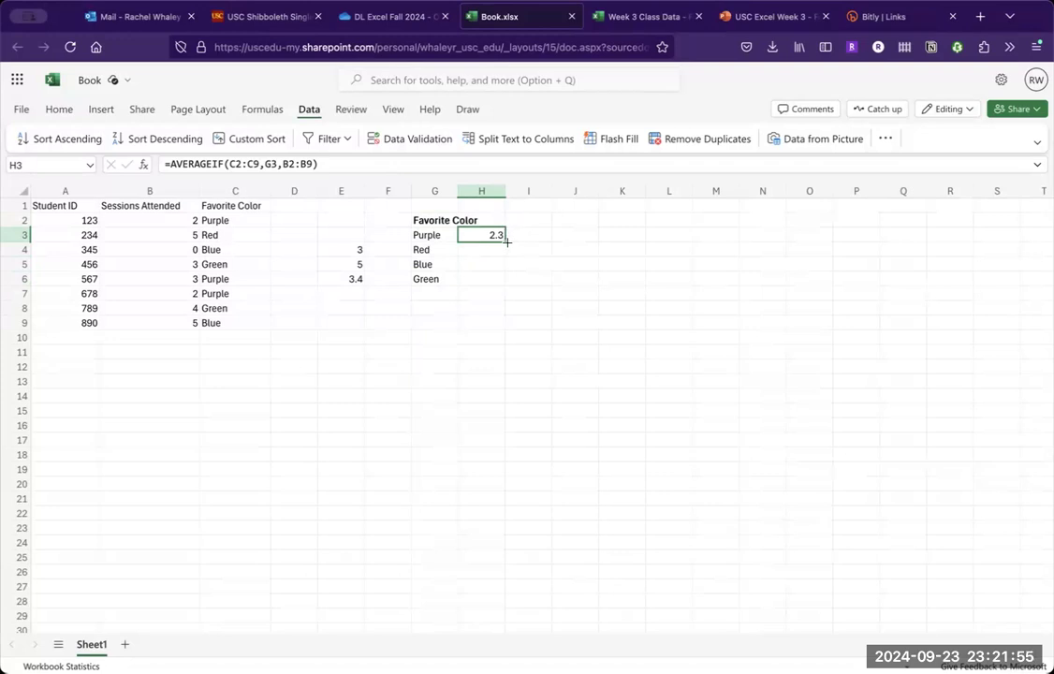
double_click(506, 241)
left_click(487, 252)
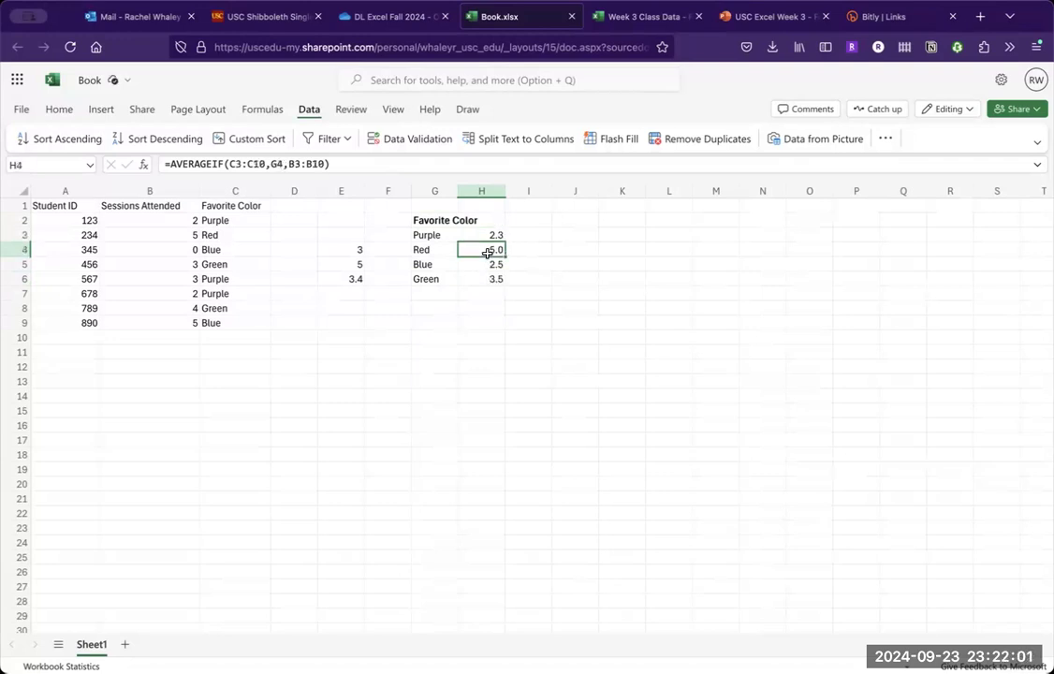
key("Up")
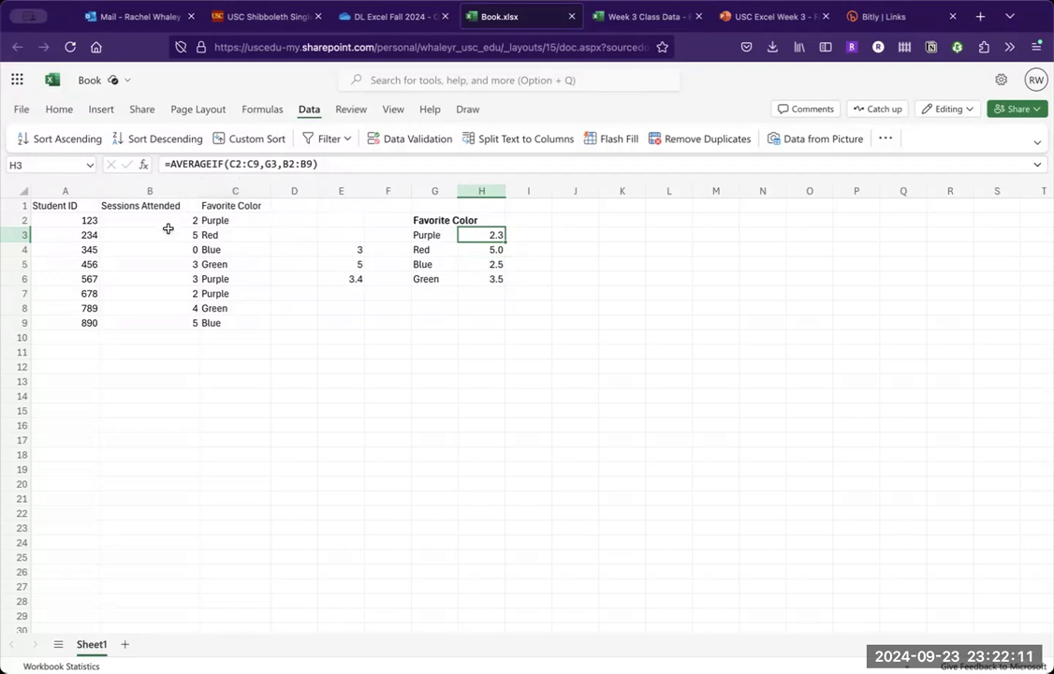
left_click_drag(167, 221, 165, 317)
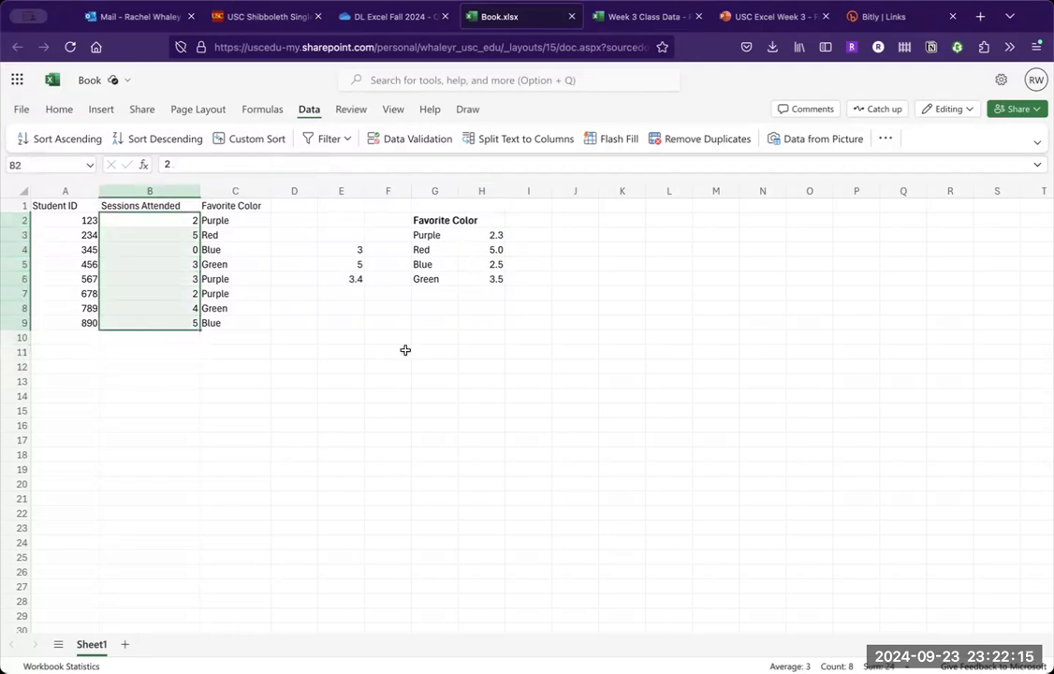
left_click(498, 248)
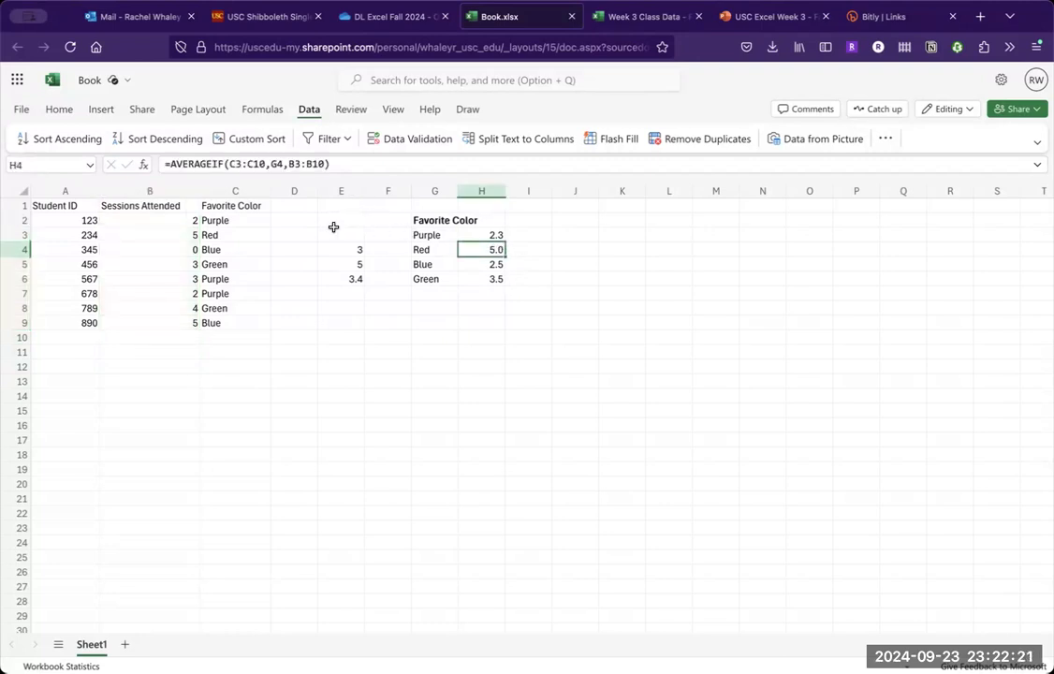
- Check the shifted B3:B10 range against the data and clear the filled AVERAGEIF formulas from H4:H6
left_click_drag(141, 236, 161, 342)
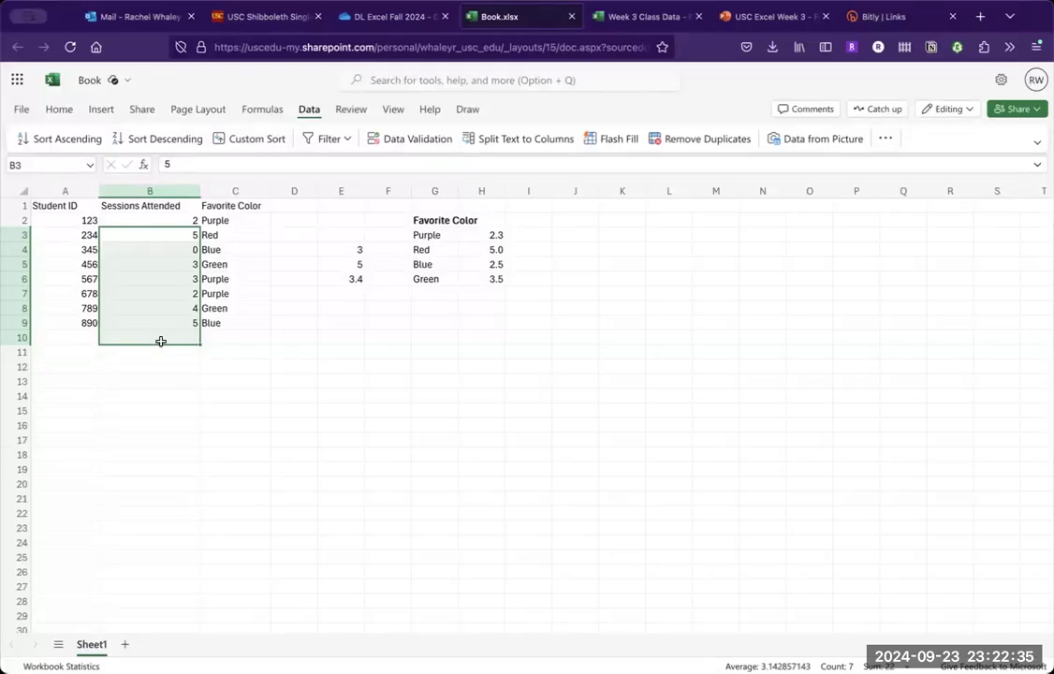
left_click(479, 233)
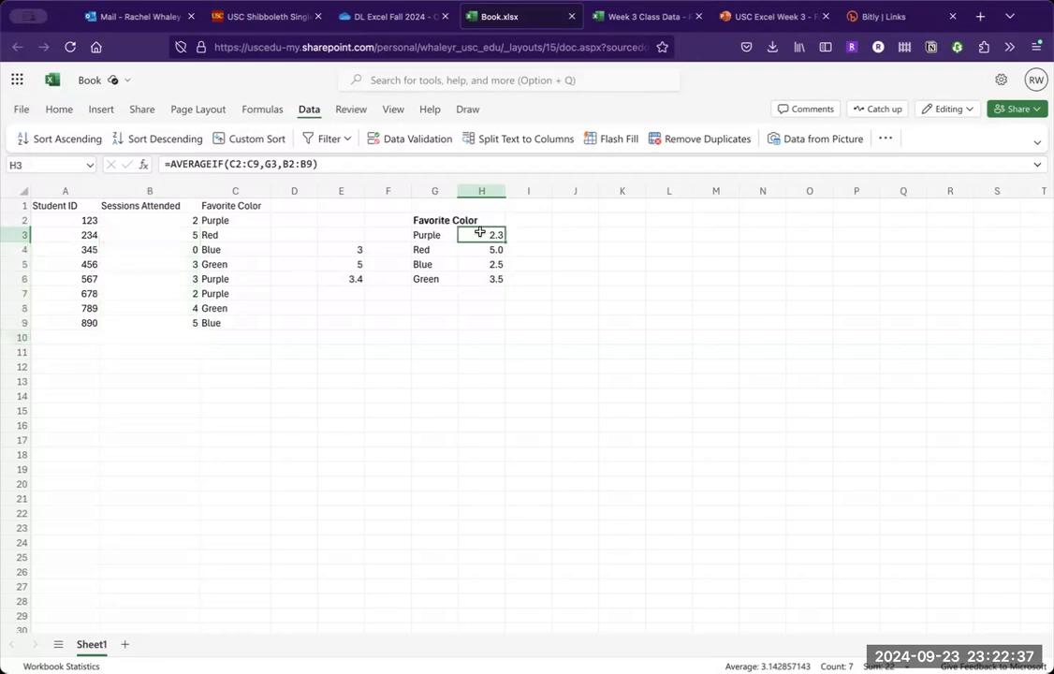
left_click_drag(487, 245, 488, 278)
key("Delete")
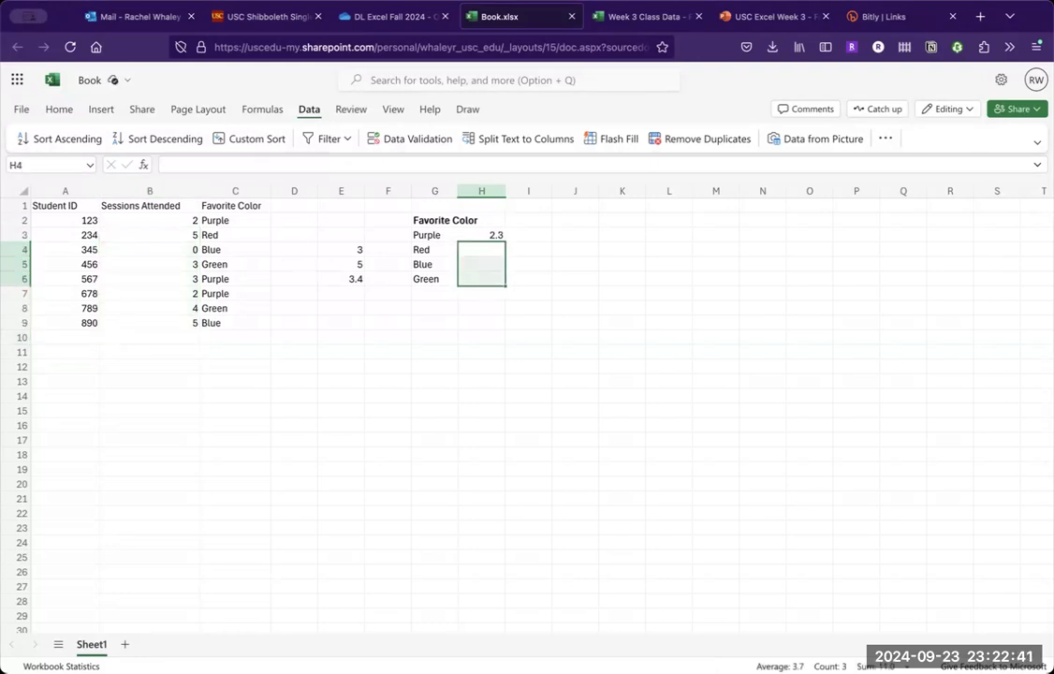
- Lock the row references of the color range in H3's AVERAGEIF formula, making it C$2:C$9
left_click(481, 238)
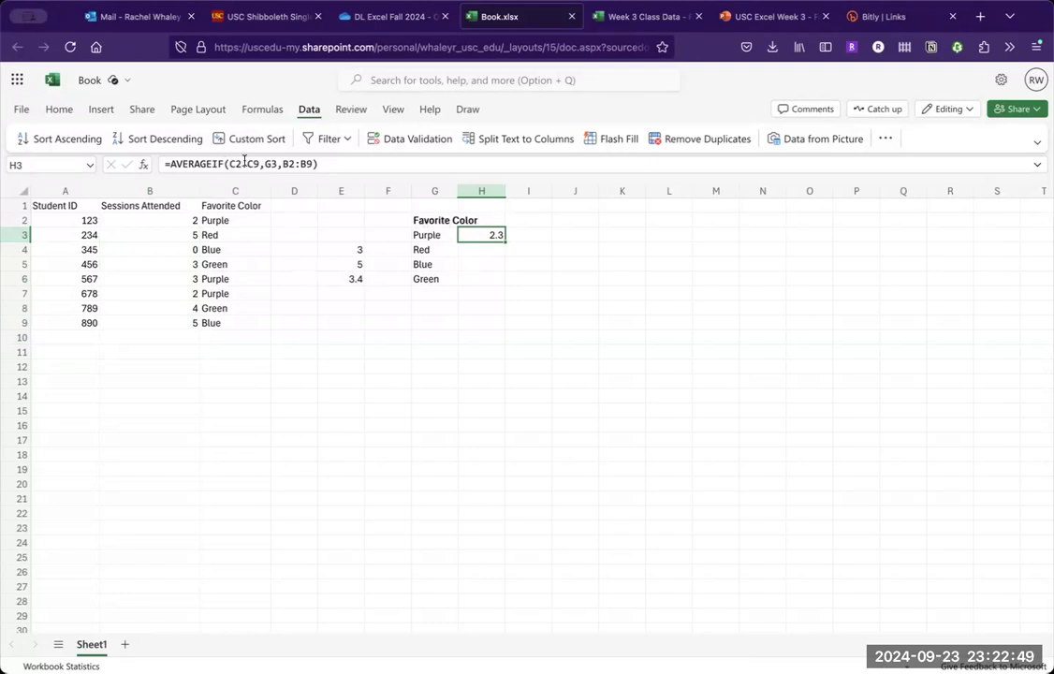
left_click_drag(174, 221, 173, 319)
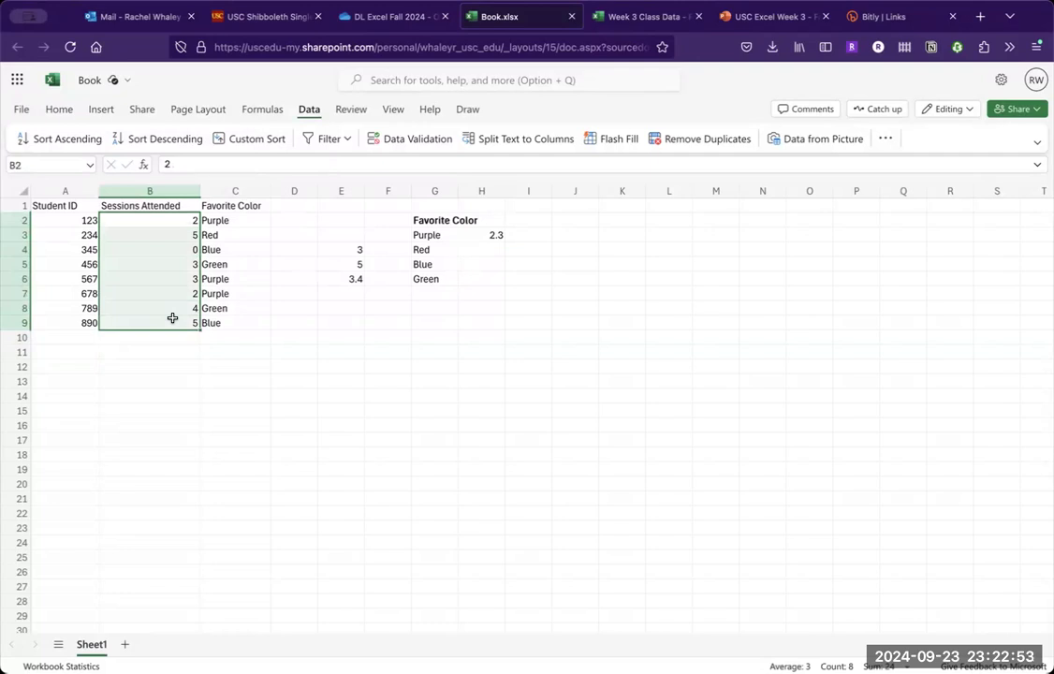
left_click(481, 247)
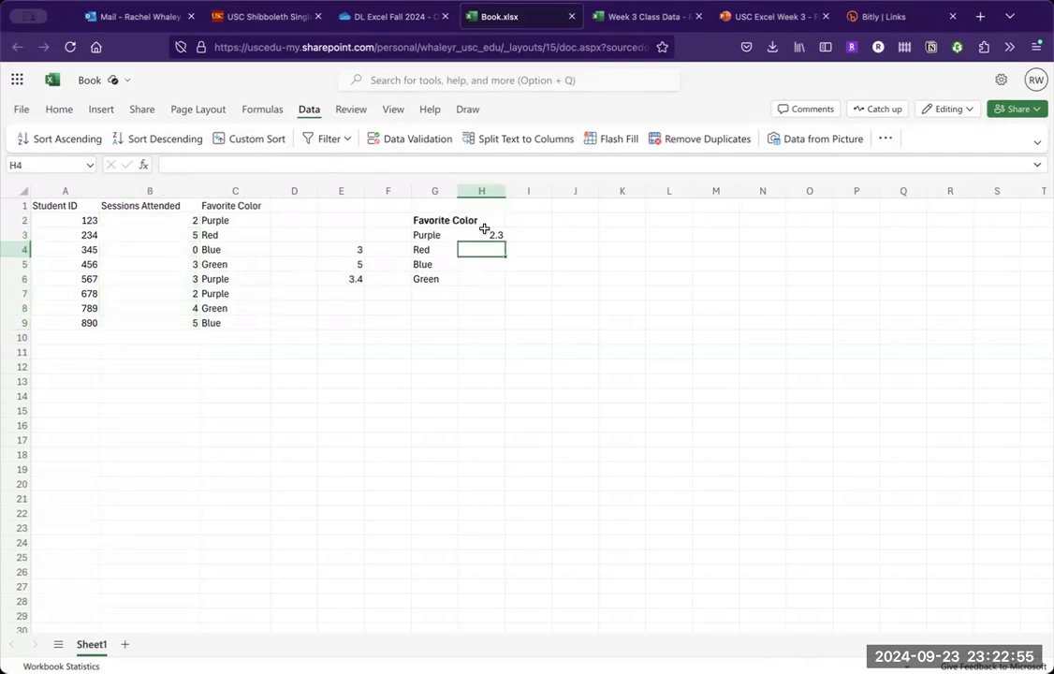
left_click(484, 230)
left_click(235, 164)
type("$")
left_click(258, 164)
type("$9,G3,B2:B9)")
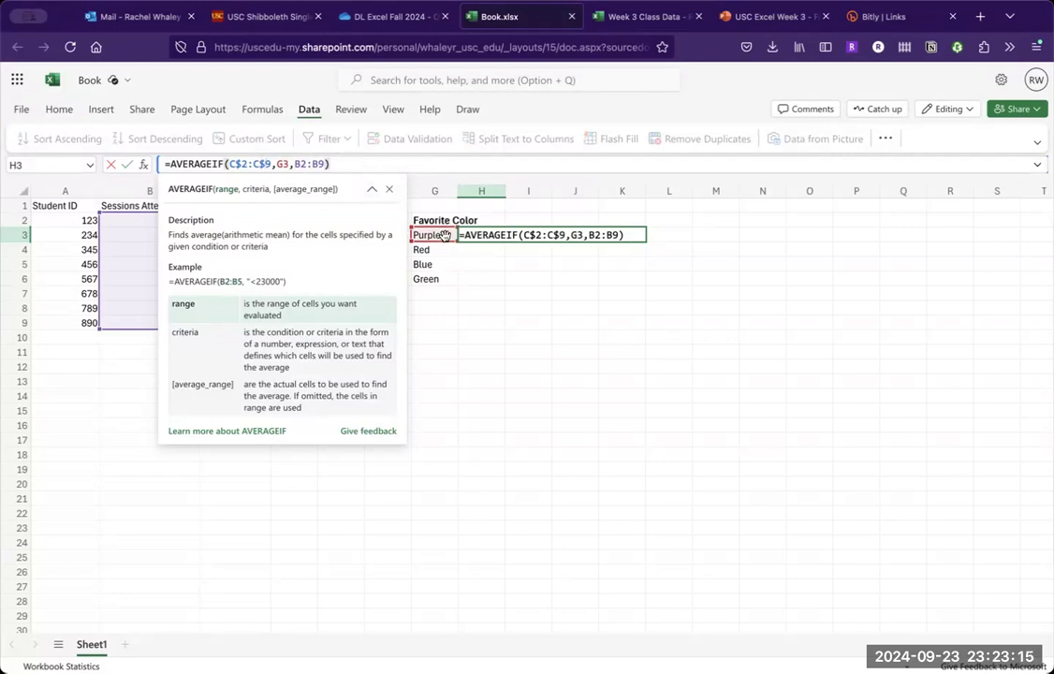
- Lock the rows of the average range in H3's formula as B$2:B$9 and commit the formula
left_click(300, 165)
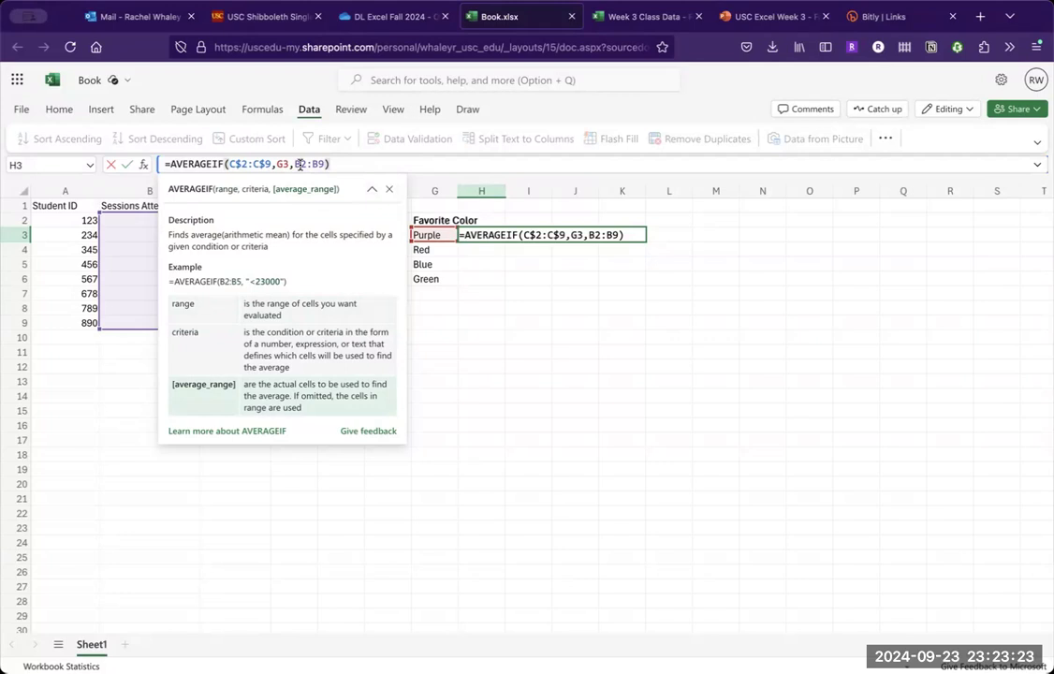
type("$")
left_click(323, 164)
type("$")
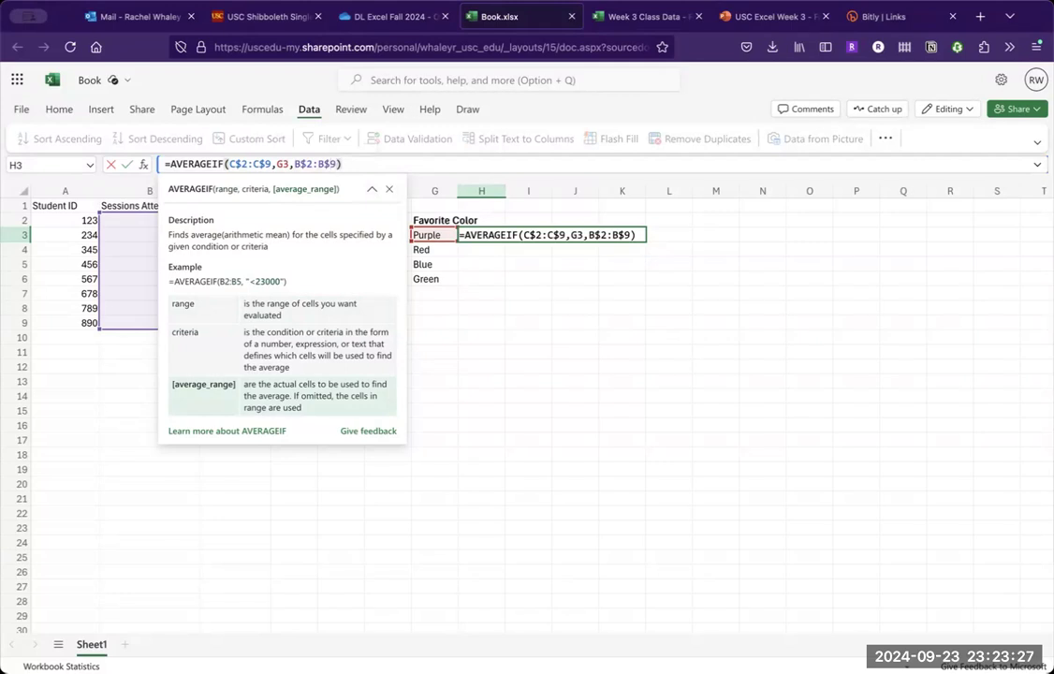
key("Return")
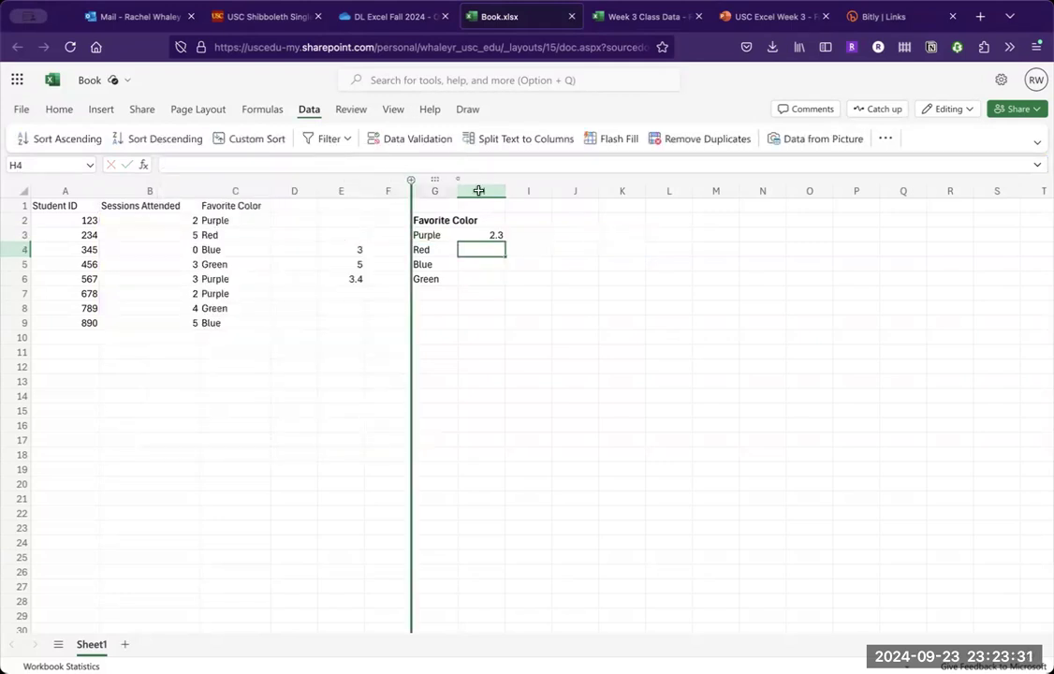
- Fill the AVERAGEIF formula from H3 down to H6 and check the references in the filled cells
left_click(500, 235)
left_click_drag(503, 248, 502, 279)
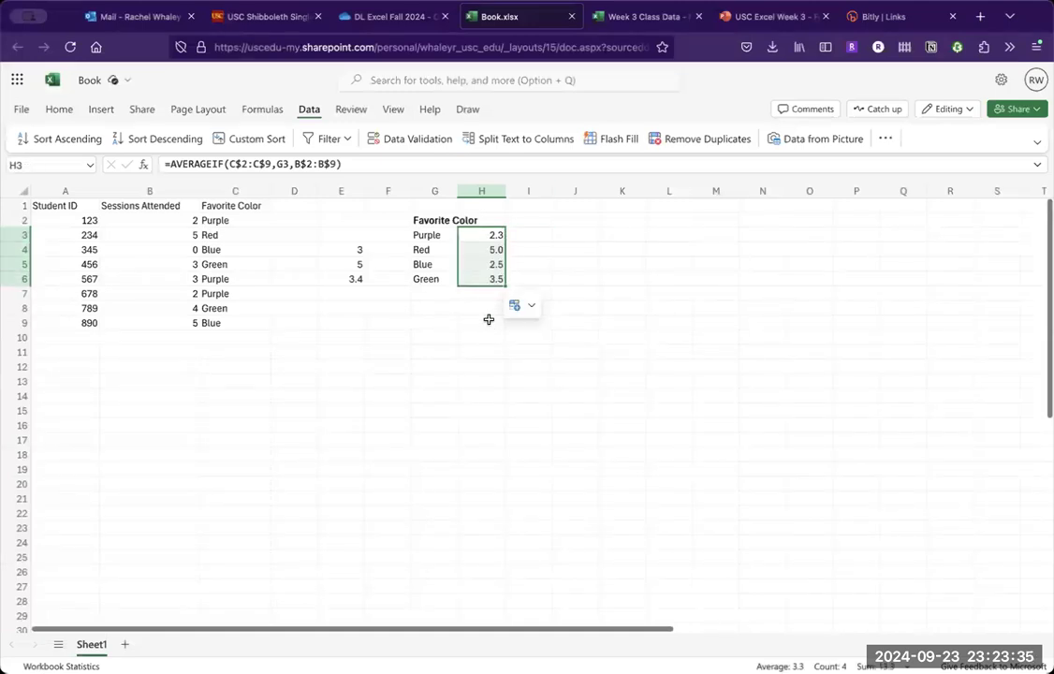
left_click(490, 250)
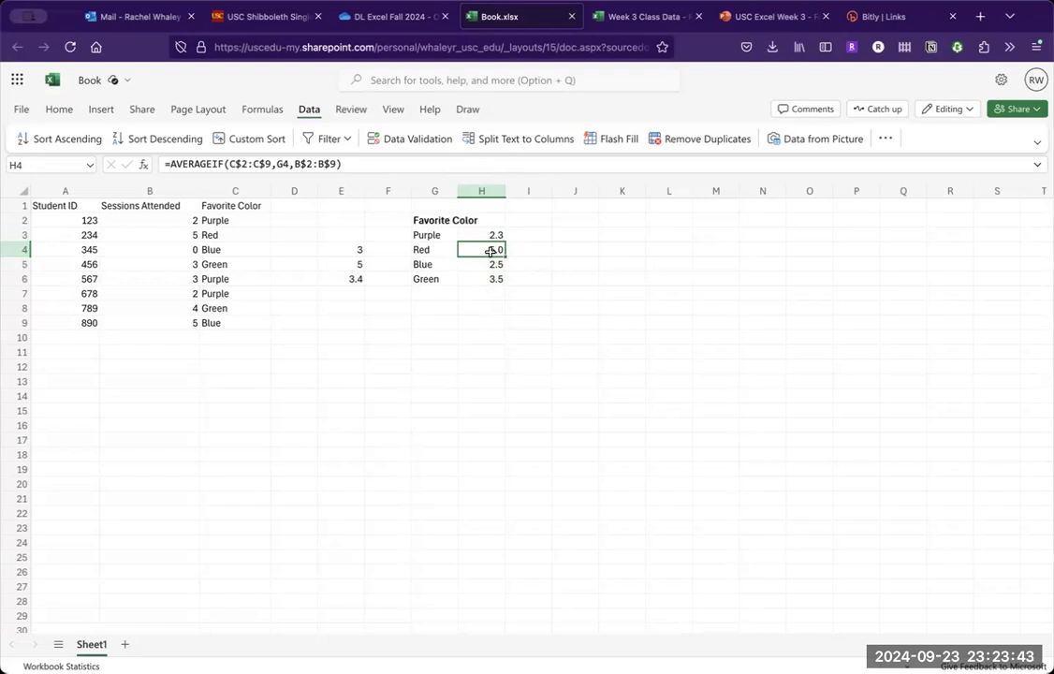
key("Up")
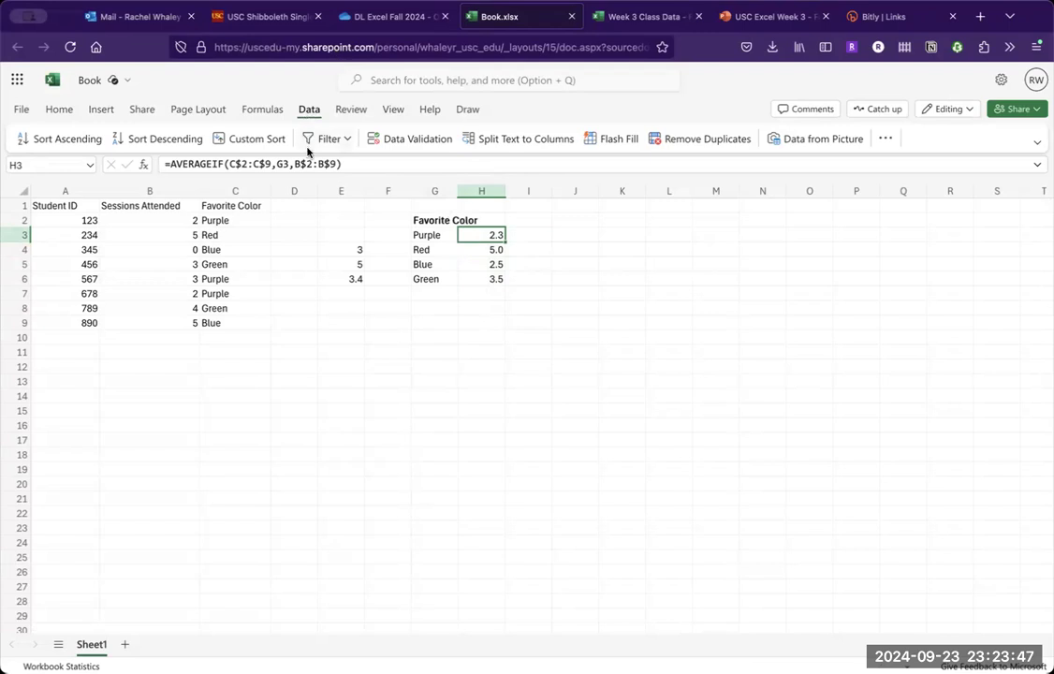
key("Down")
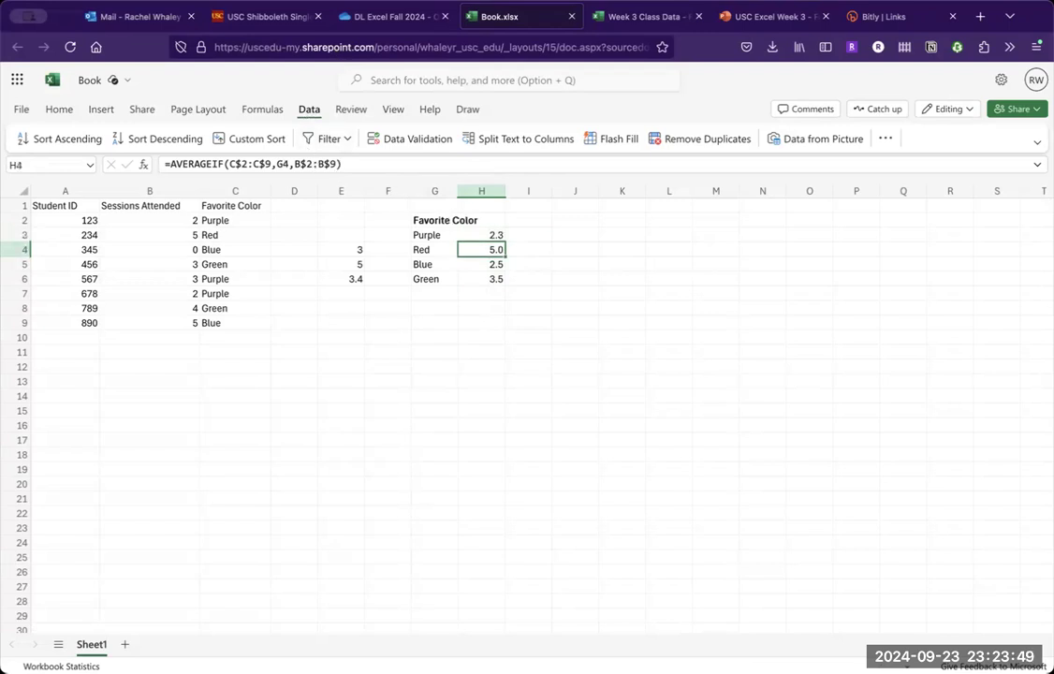
key("Down")
key("Down")
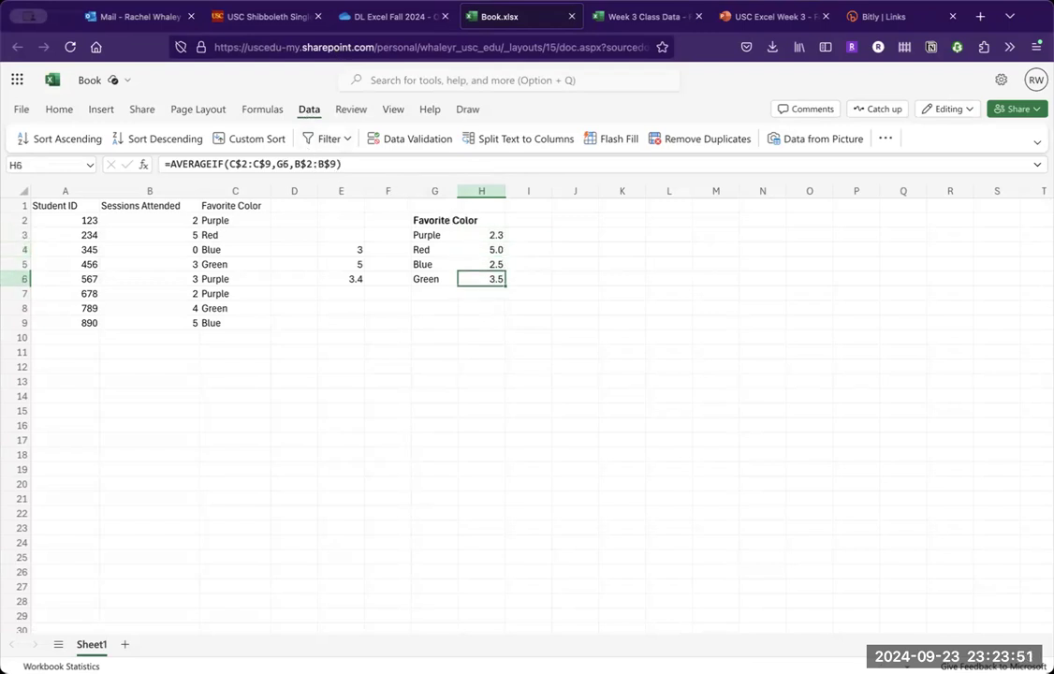
- Enter the heading "Average Attendance" in H2 and autofit column G to its contents
key("Up")
key("Up")
key("Up")
key("Up")
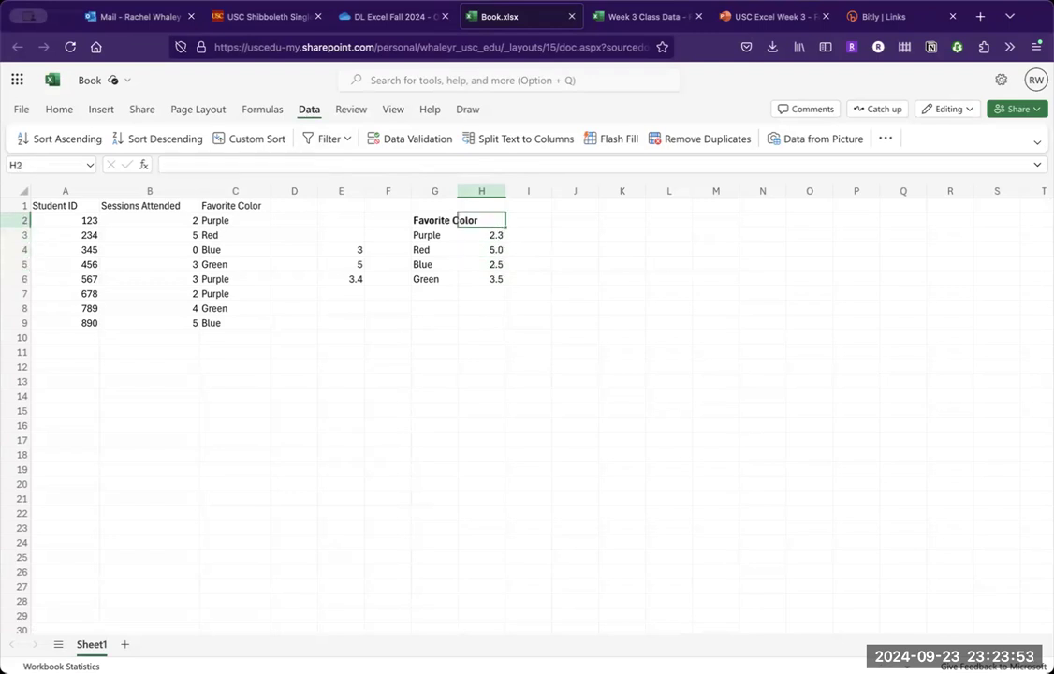
type("Average Attendance")
key("Return")
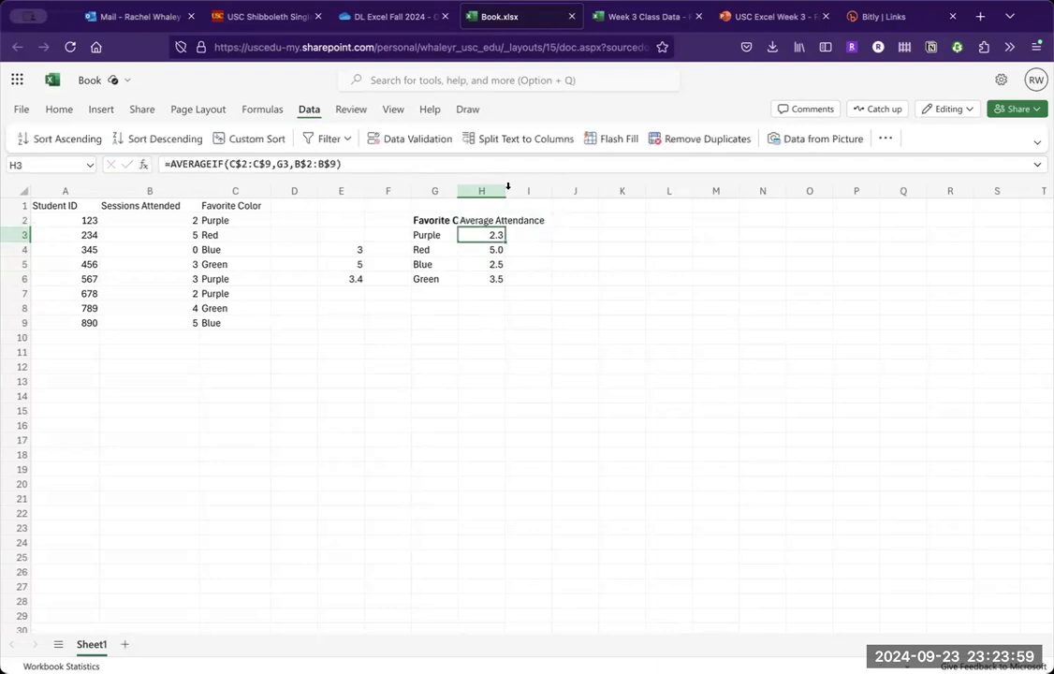
double_click(458, 194)
left_click(497, 317)
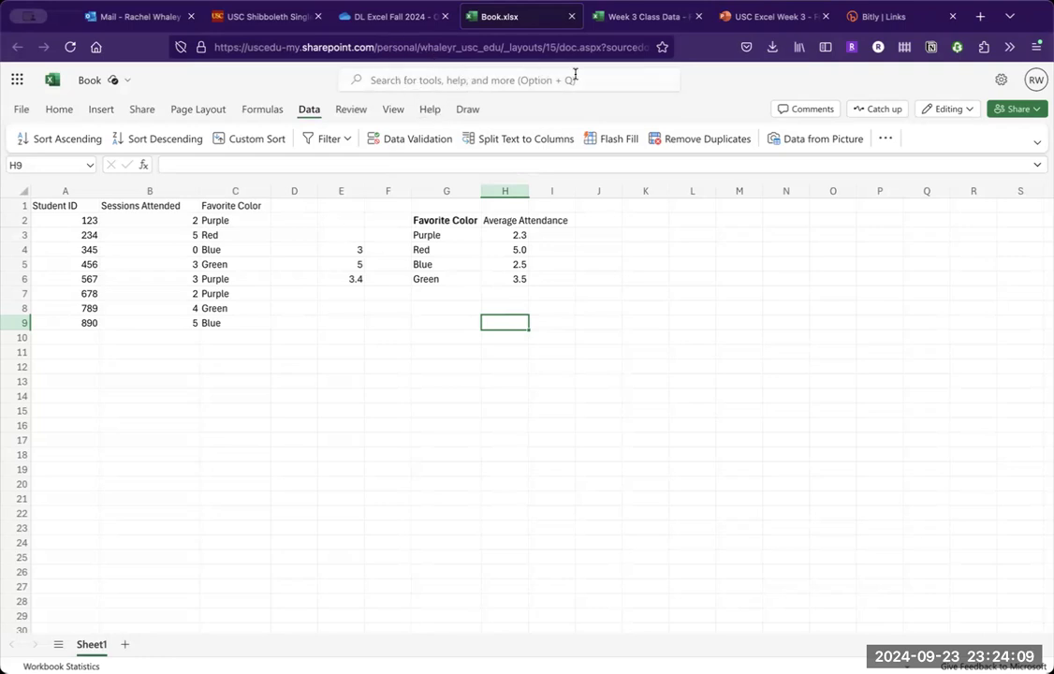
- Review the Activity Part 1 slide in PowerPoint and examine the category column on the shows sheet of Week 3 Class Data
left_click(746, 19)
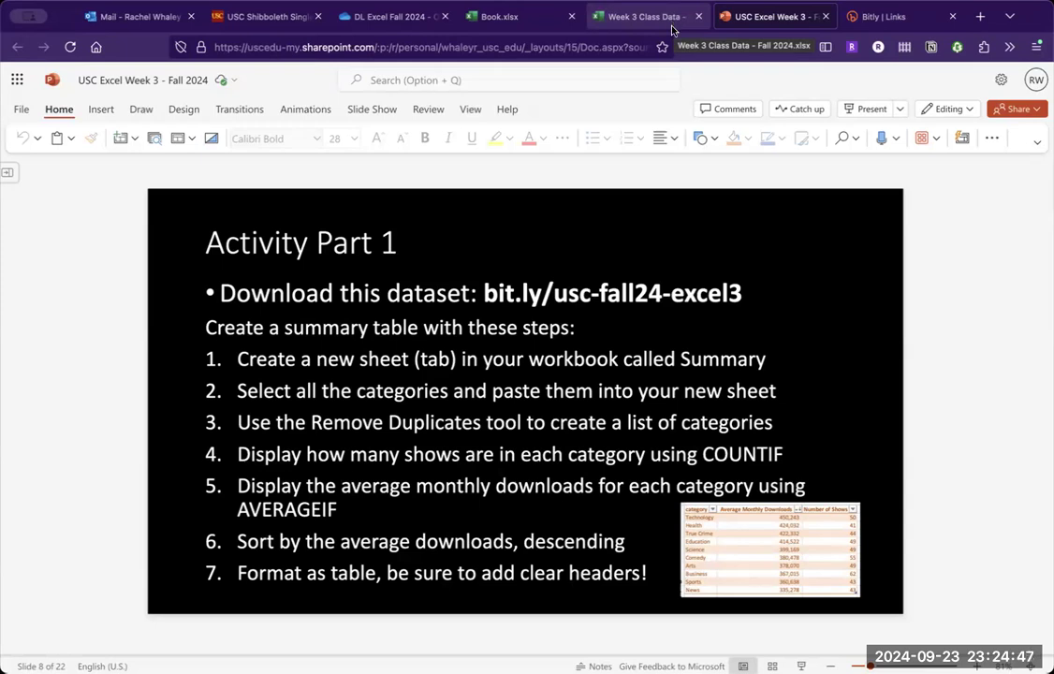
left_click(642, 16)
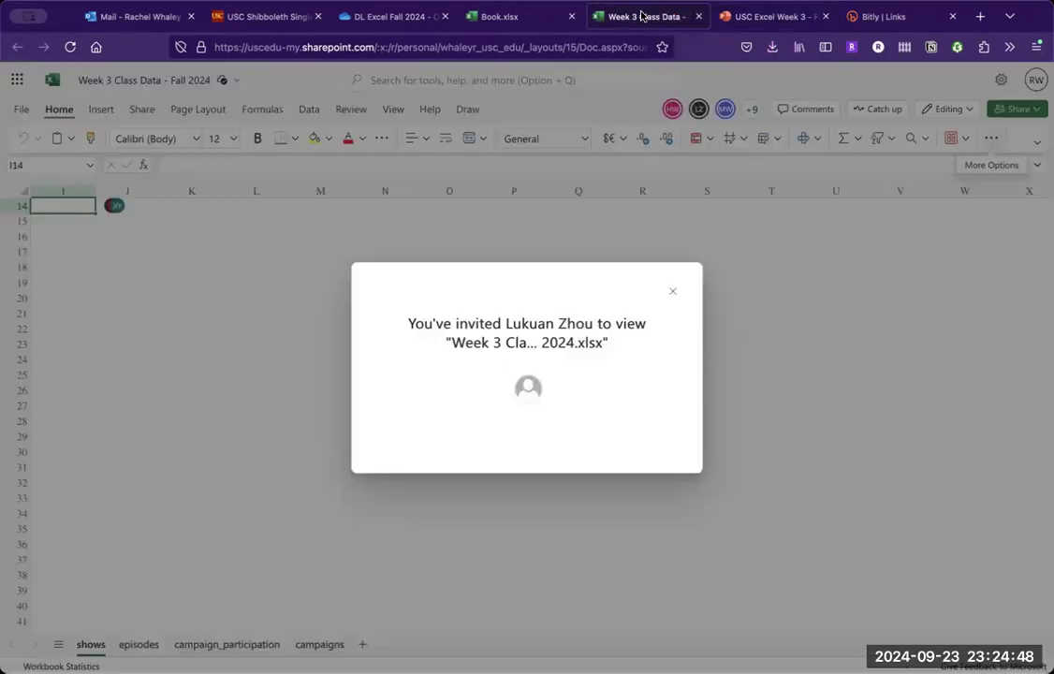
left_click(671, 292)
scroll(251, 437, "down", 4)
scroll(250, 437, "up", 5)
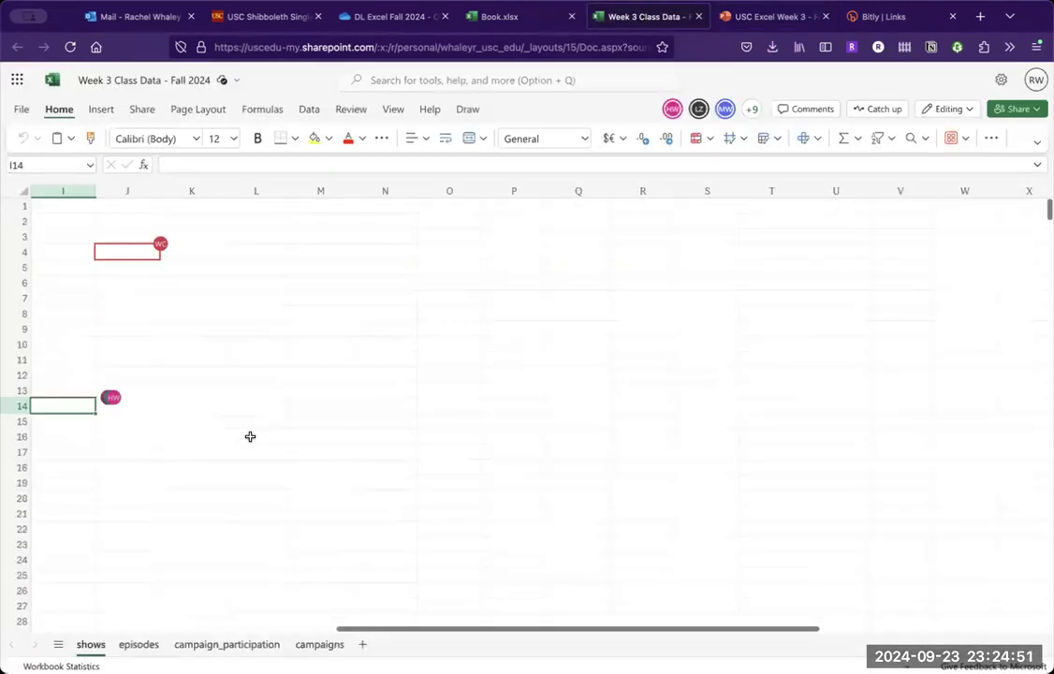
scroll(230, 405, "left", 3)
scroll(229, 404, "left", 2)
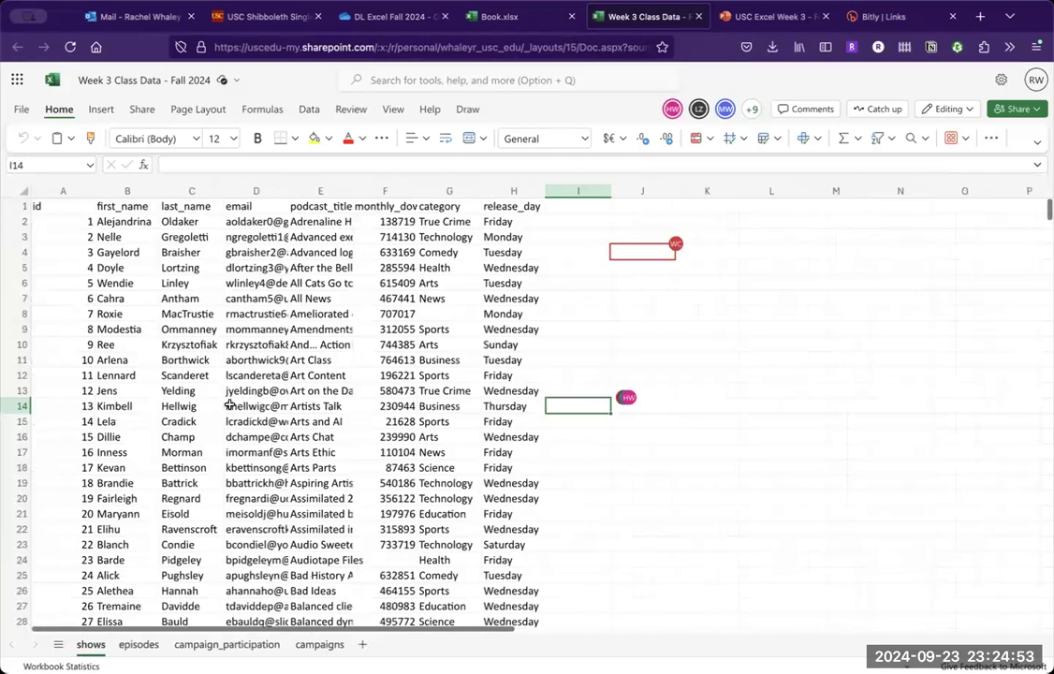
left_click(141, 359)
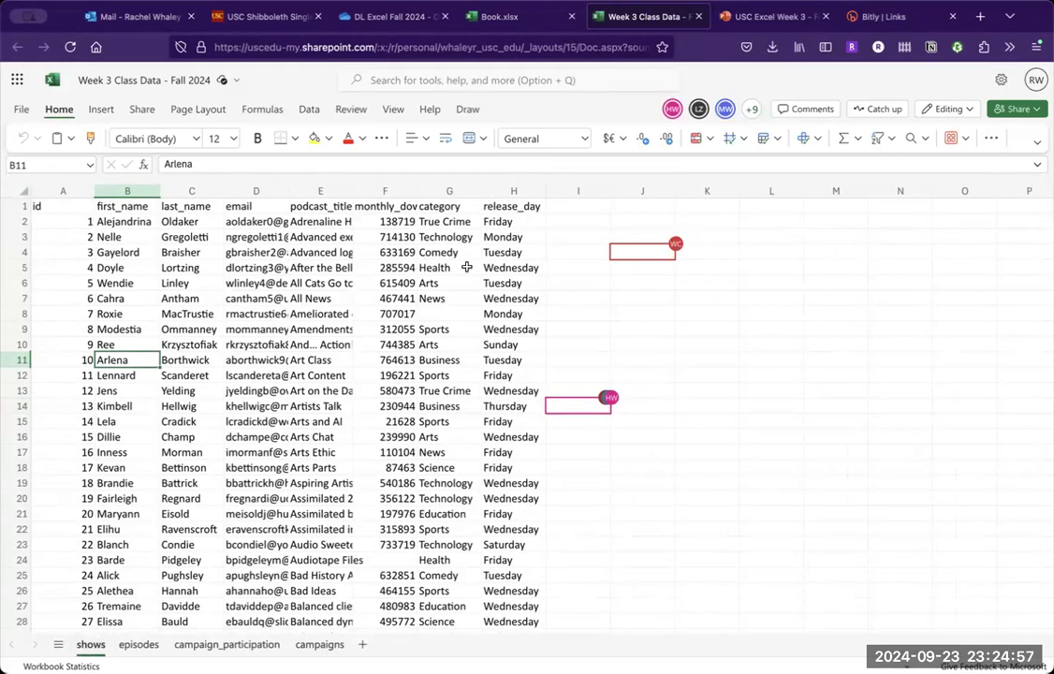
left_click(448, 223)
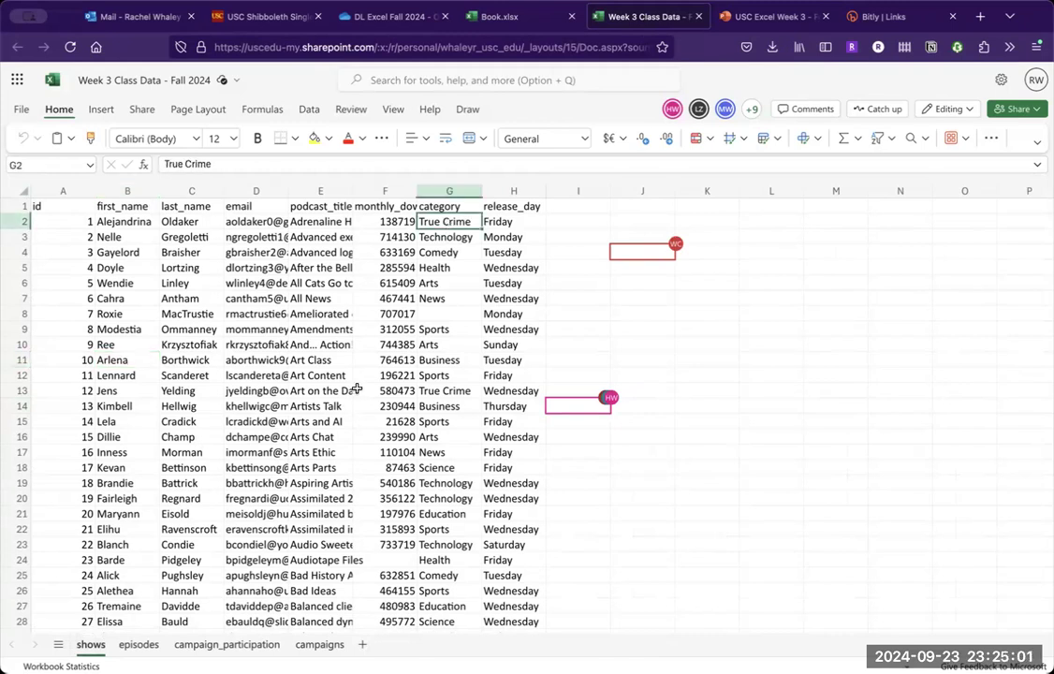
left_click(747, 18)
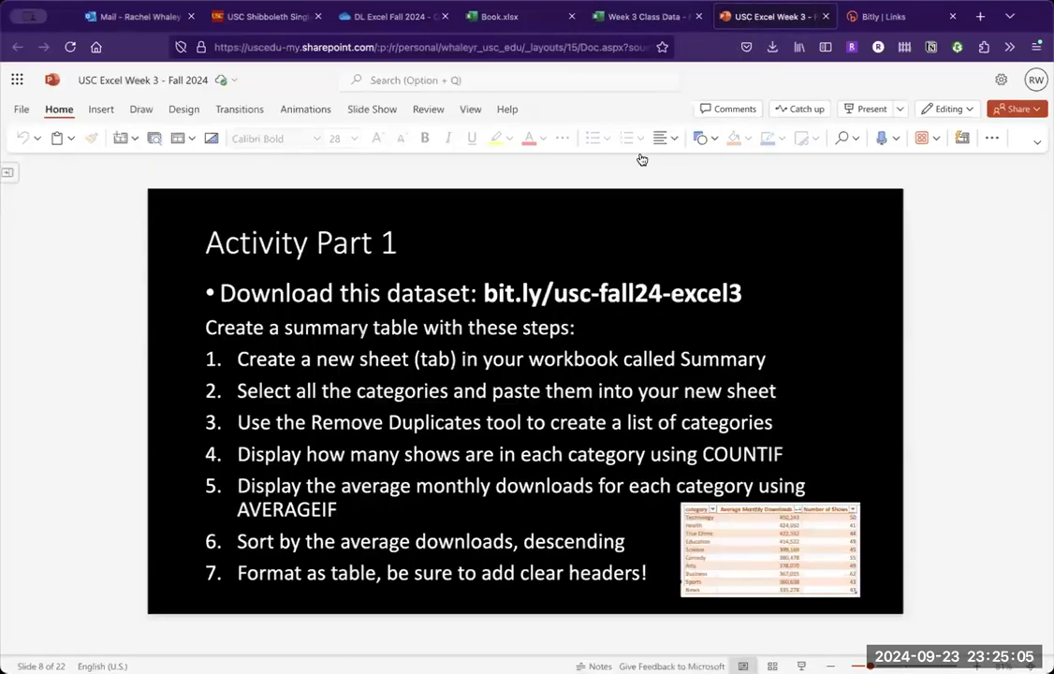
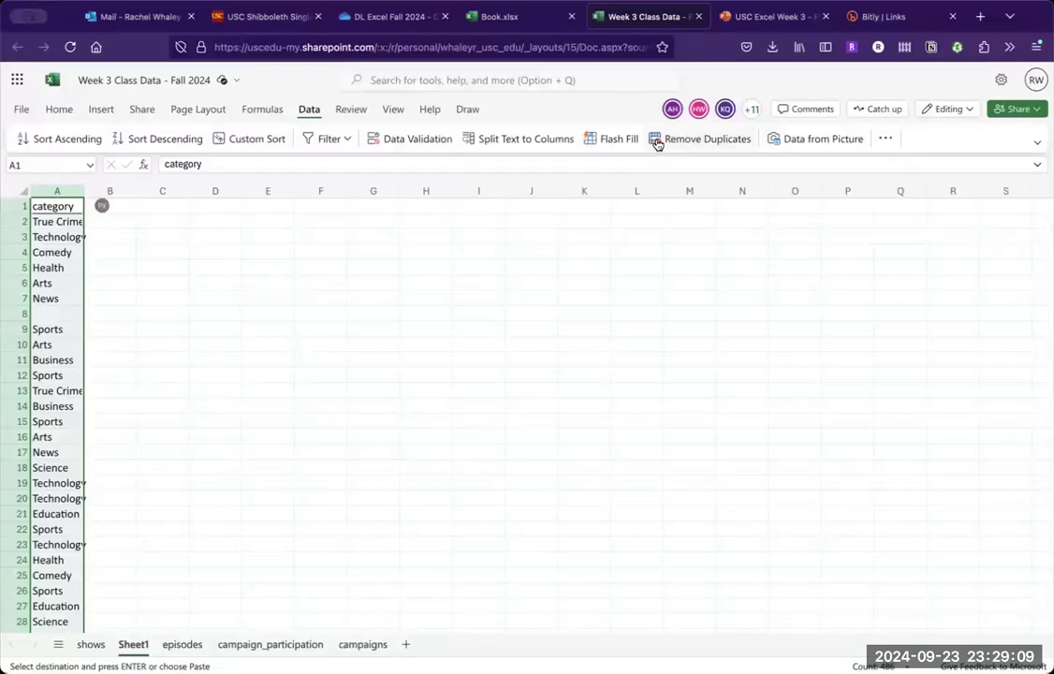
- Remove the duplicate values from column A on Sheet1, treating the first row as a header
left_click(658, 143)
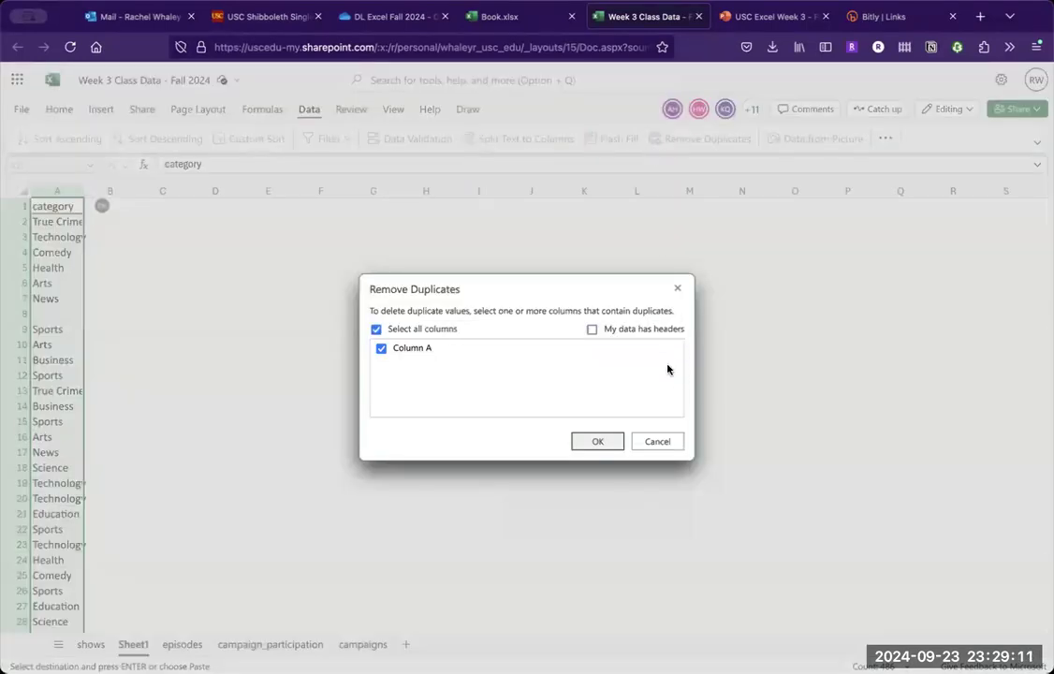
left_click(592, 332)
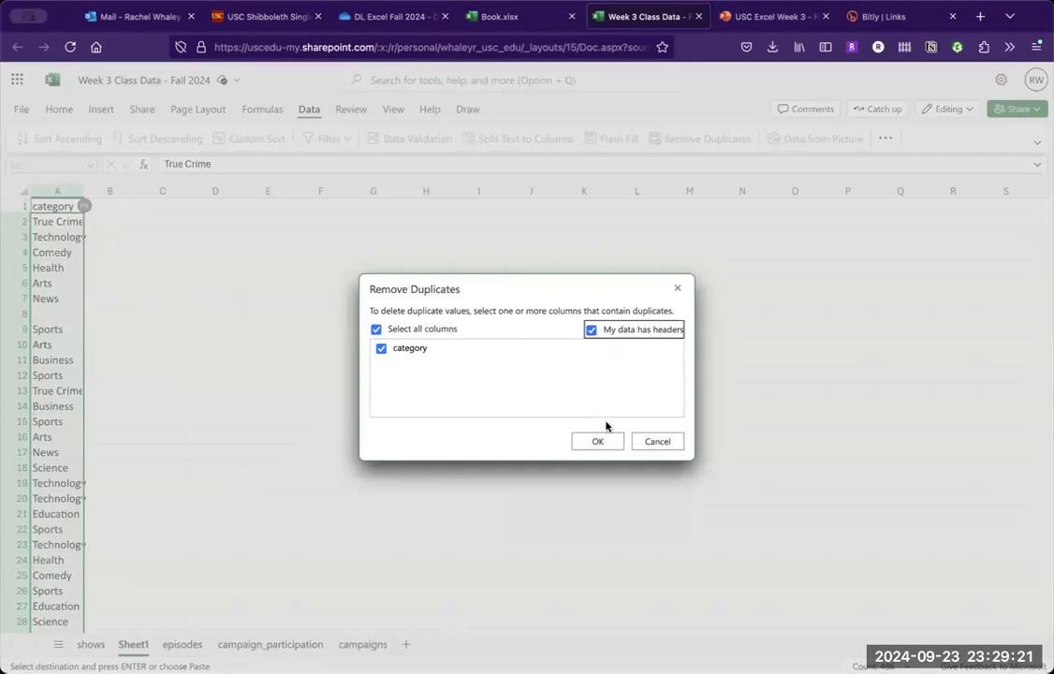
left_click(612, 444)
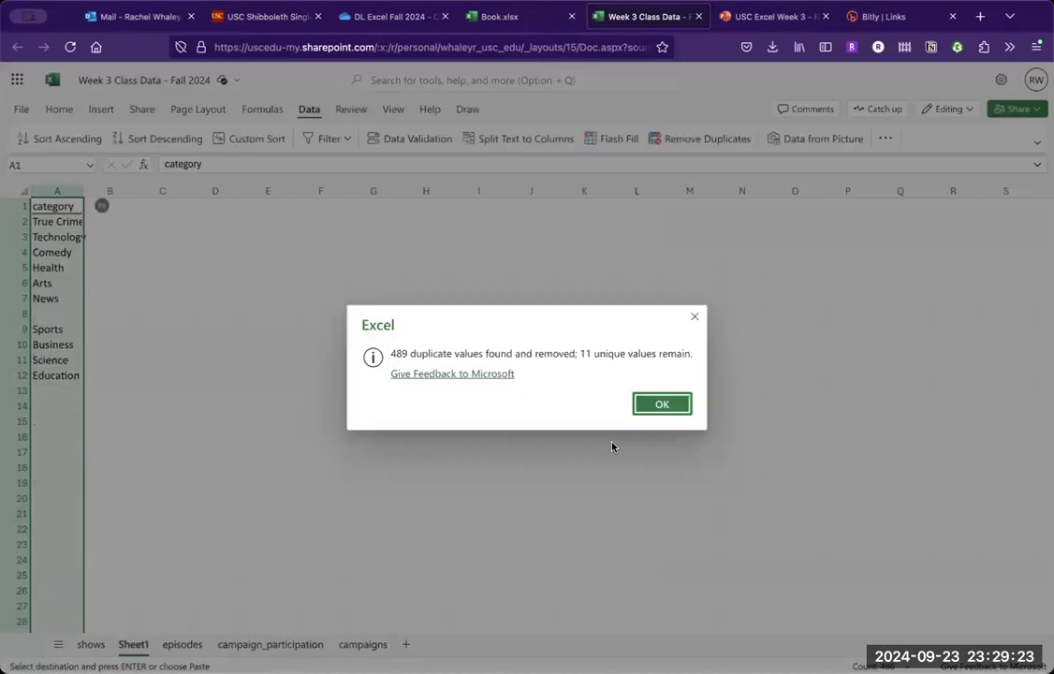
left_click(663, 403)
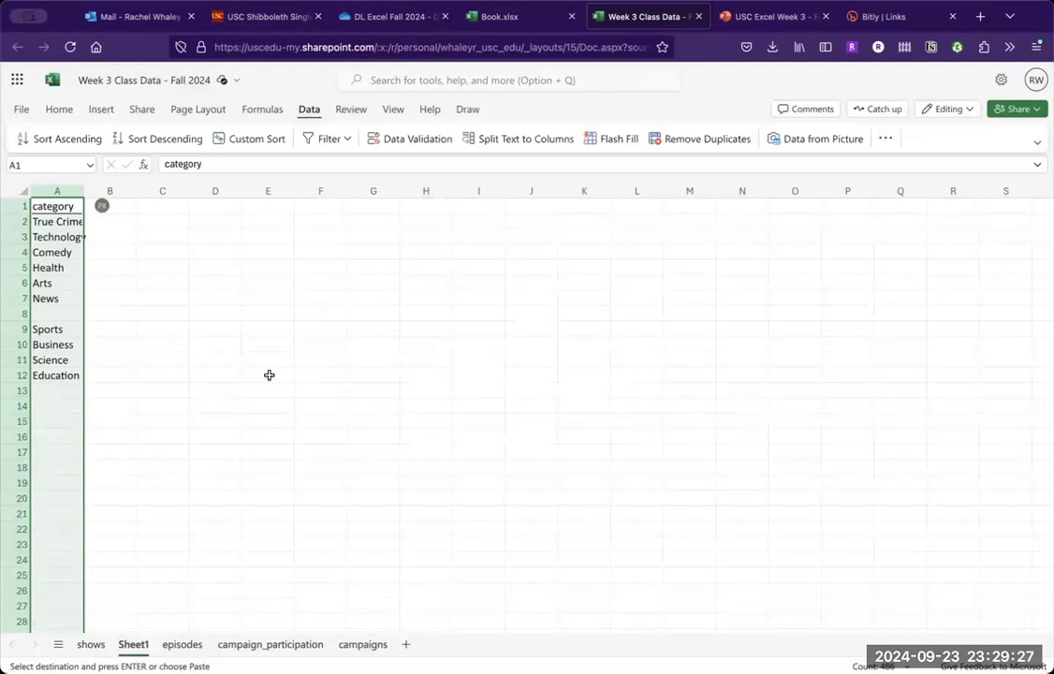
left_click_drag(164, 347, 135, 339)
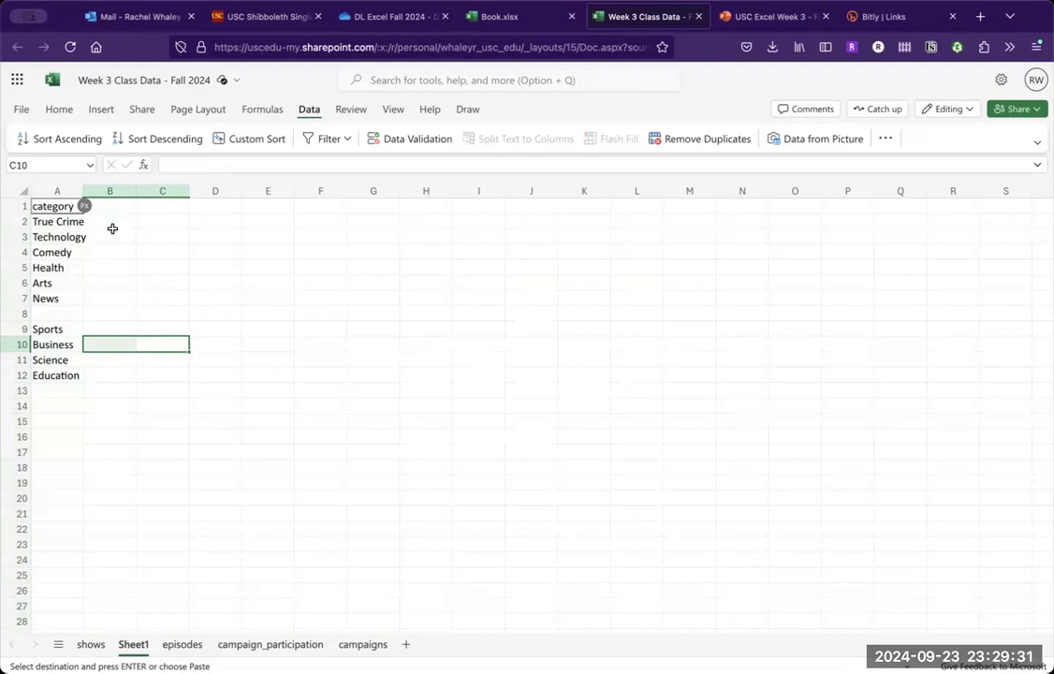
- Start a COUNTIF formula in B2 with the entire category column G of the shows sheet as its range
left_click(112, 222)
type("=countif(")
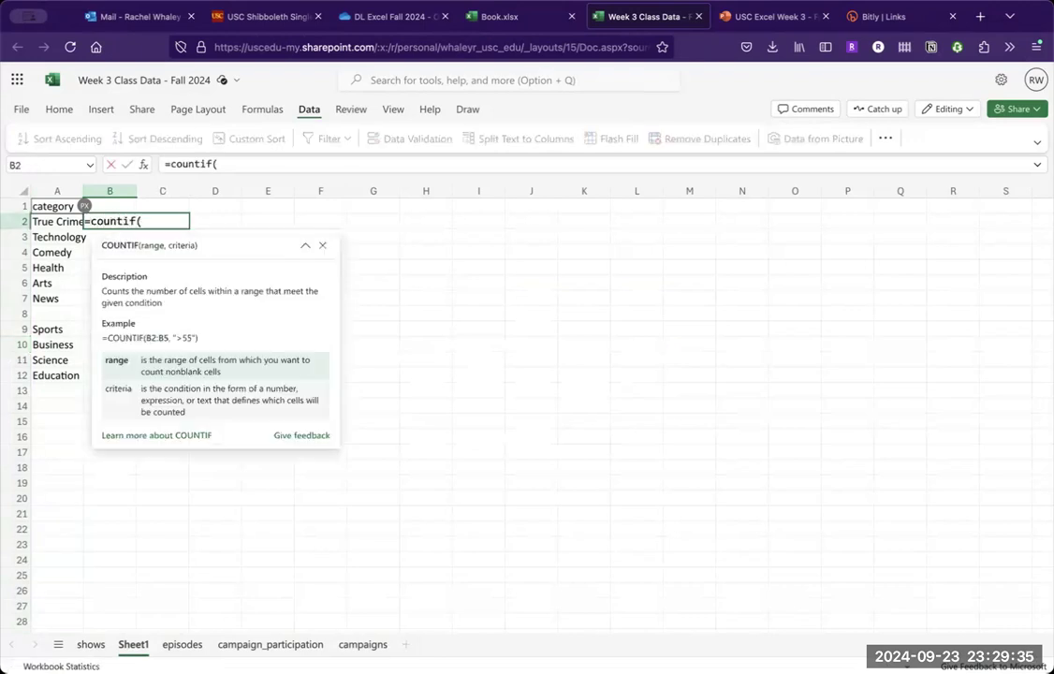
left_click(91, 645)
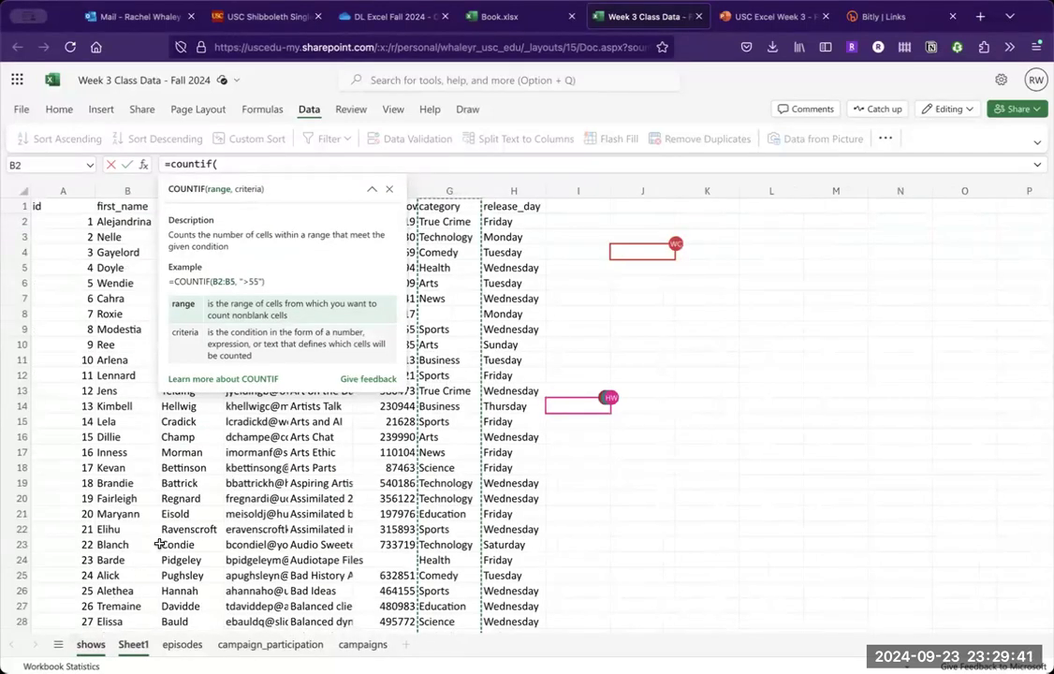
left_click(450, 191)
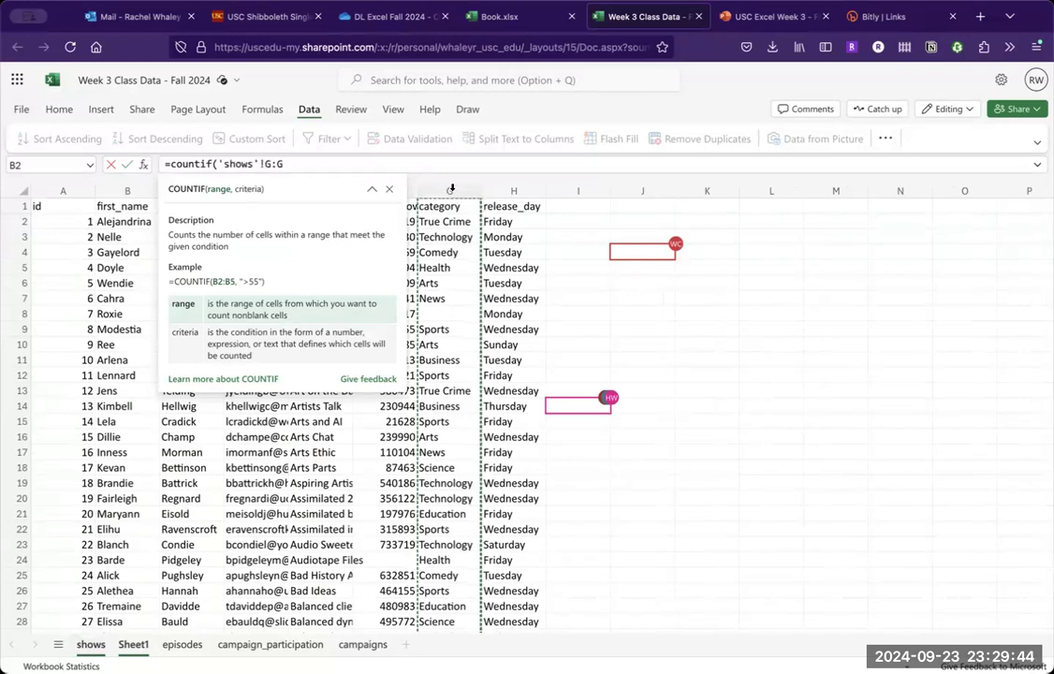
left_click(270, 164)
type("2")
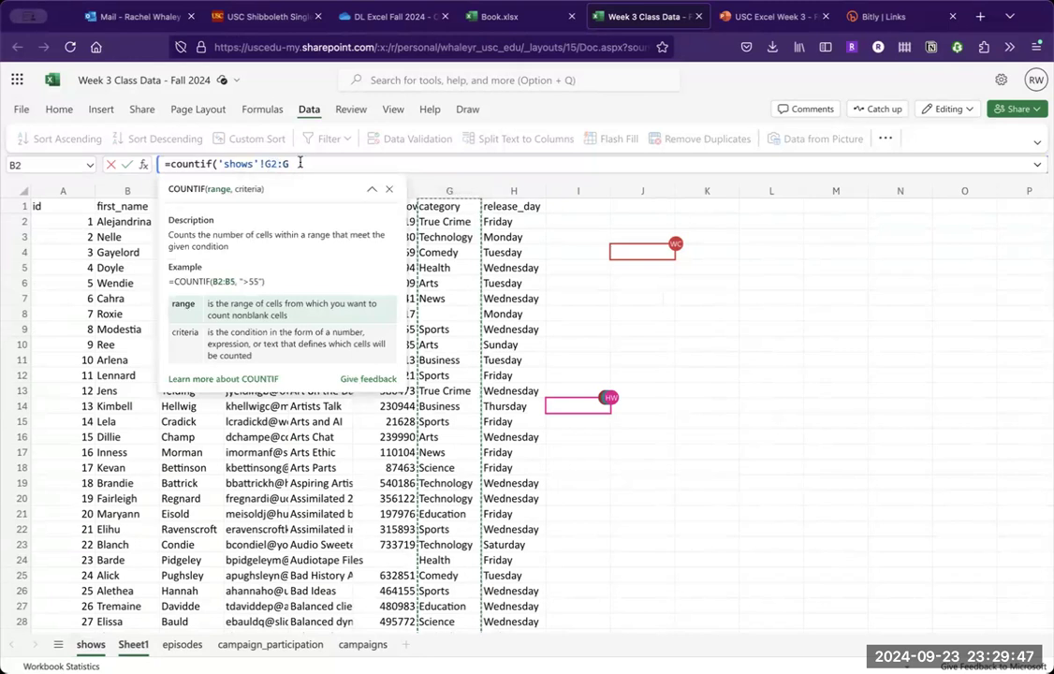
key("BackSpace")
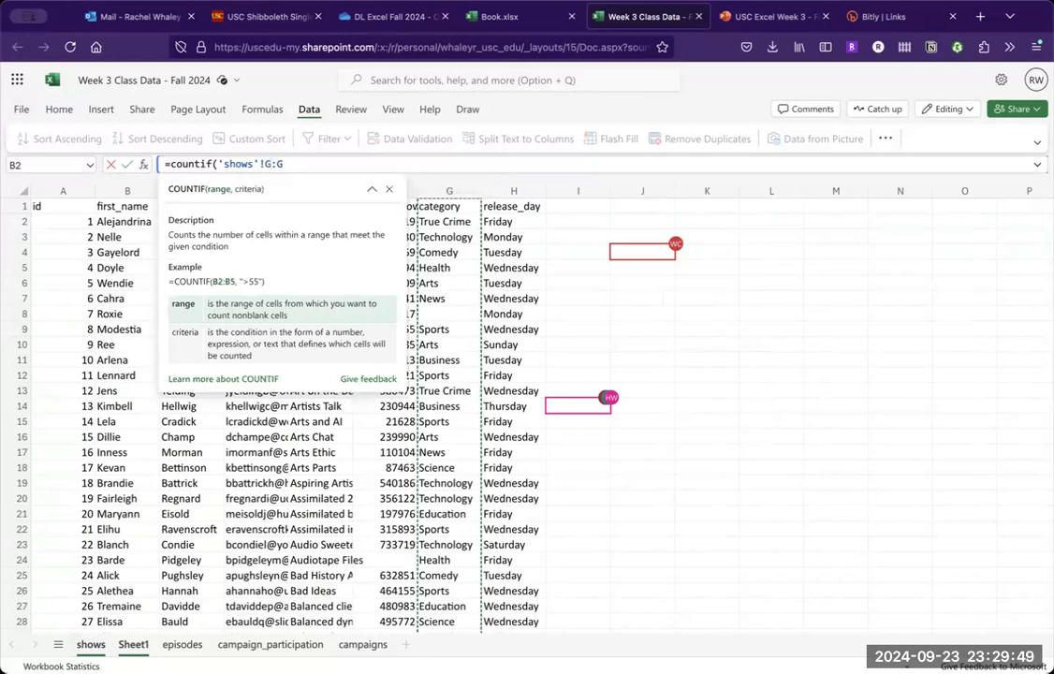
type(",")
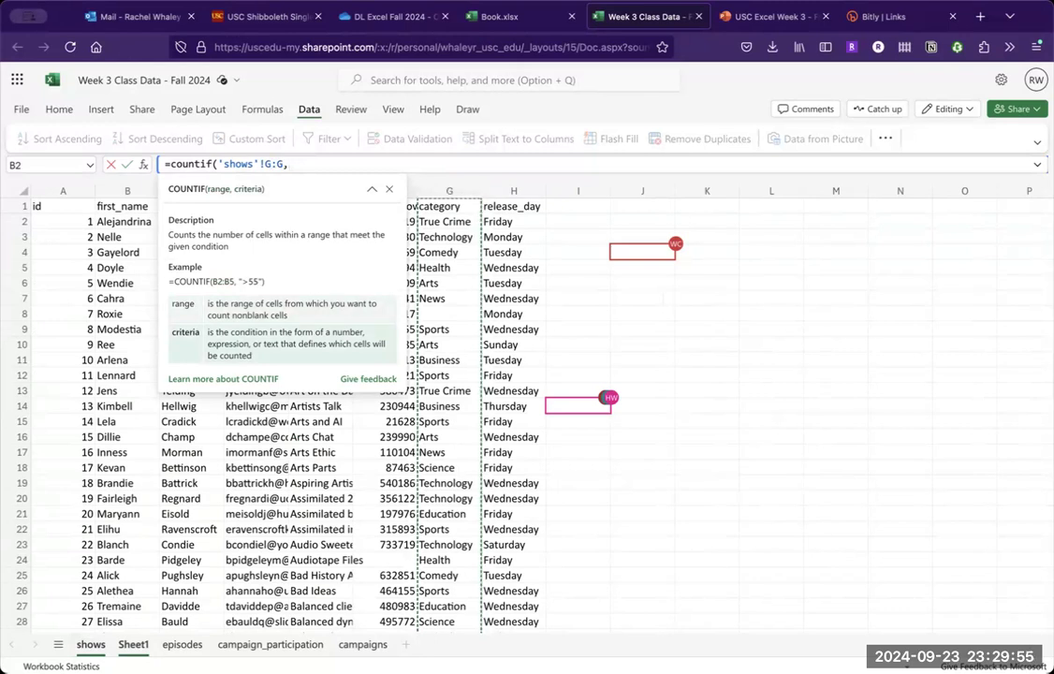
- Lock the COUNTIF range as $G:$G, set A2 as the criterion and commit the formula
left_click(266, 164)
key("F4")
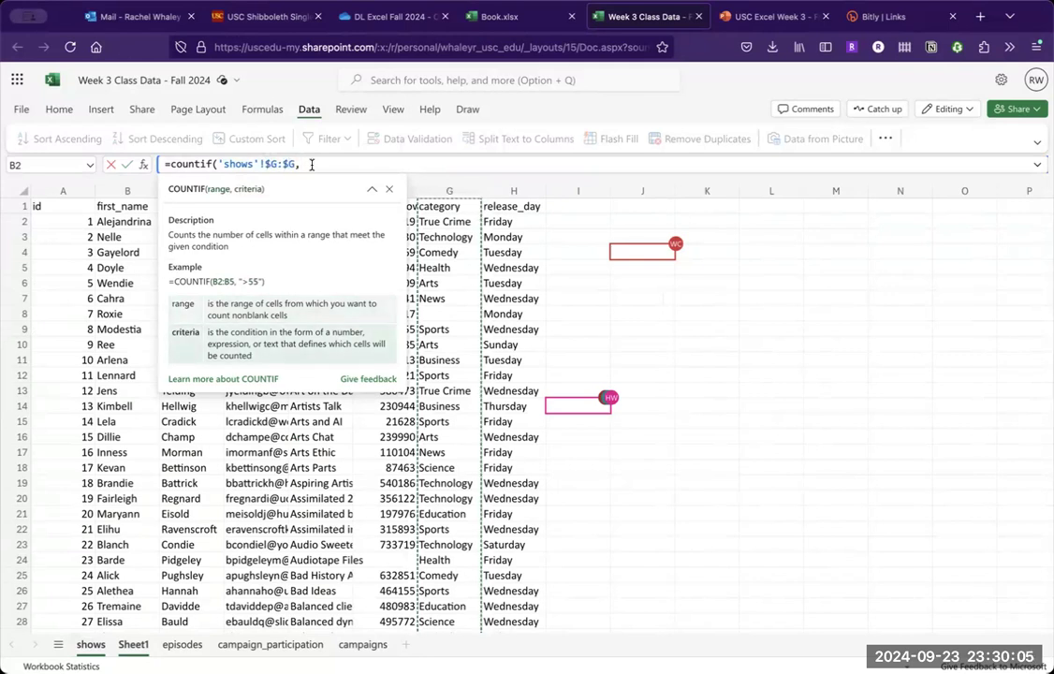
type("A2")
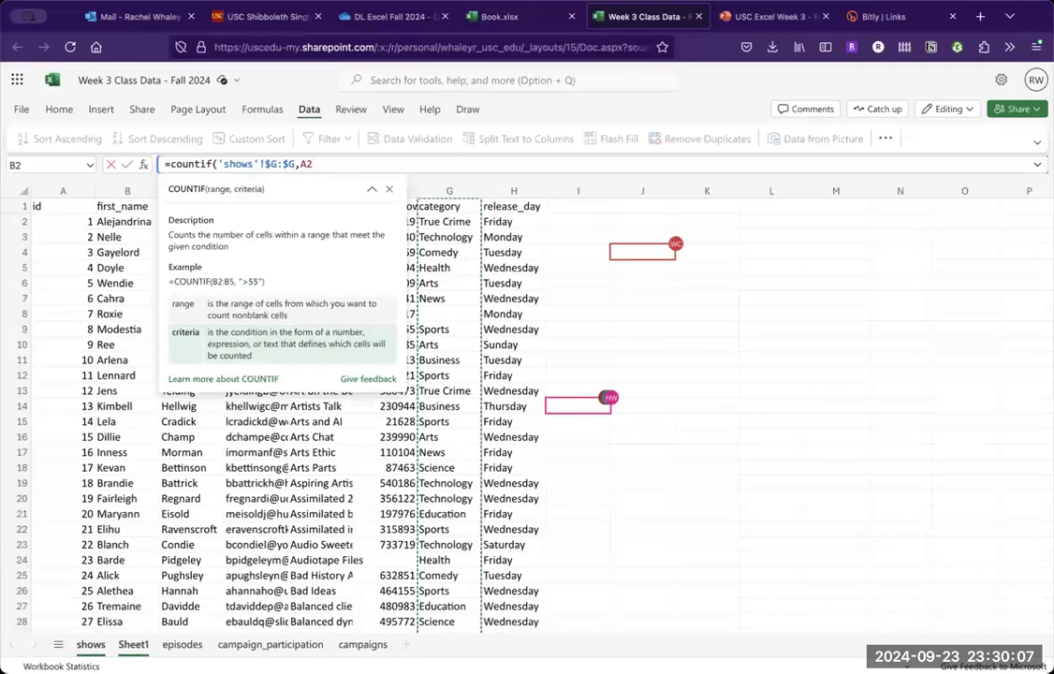
key("Return")
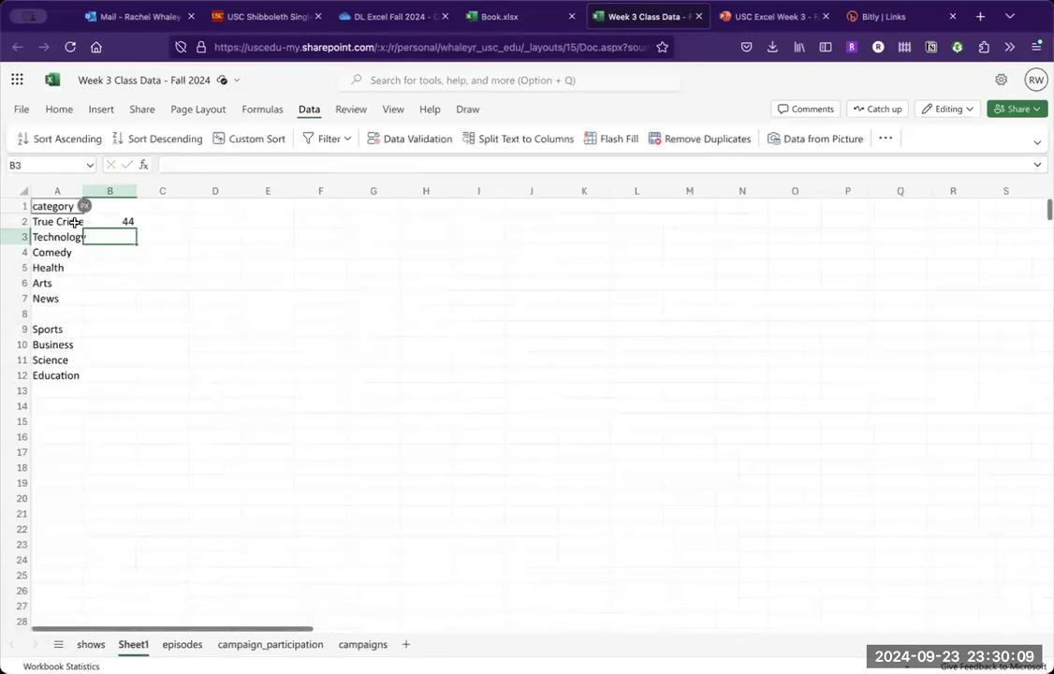
- Enter the heading "Number of Shows" in B1 and autofit columns A and B to their contents
left_click(73, 219)
double_click(84, 191)
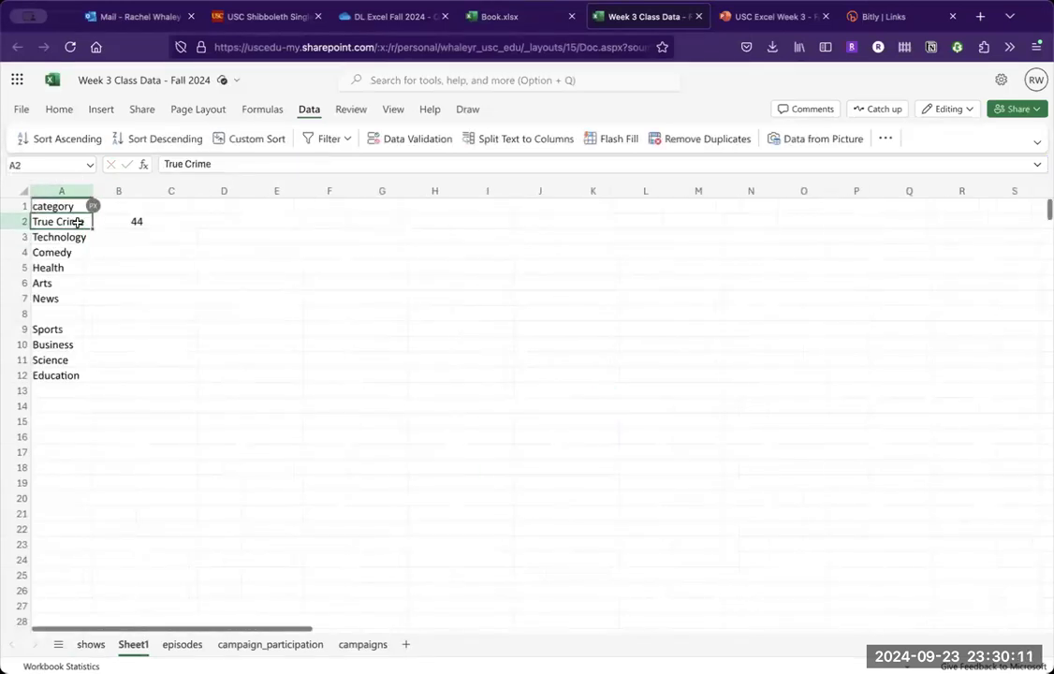
left_click(142, 205)
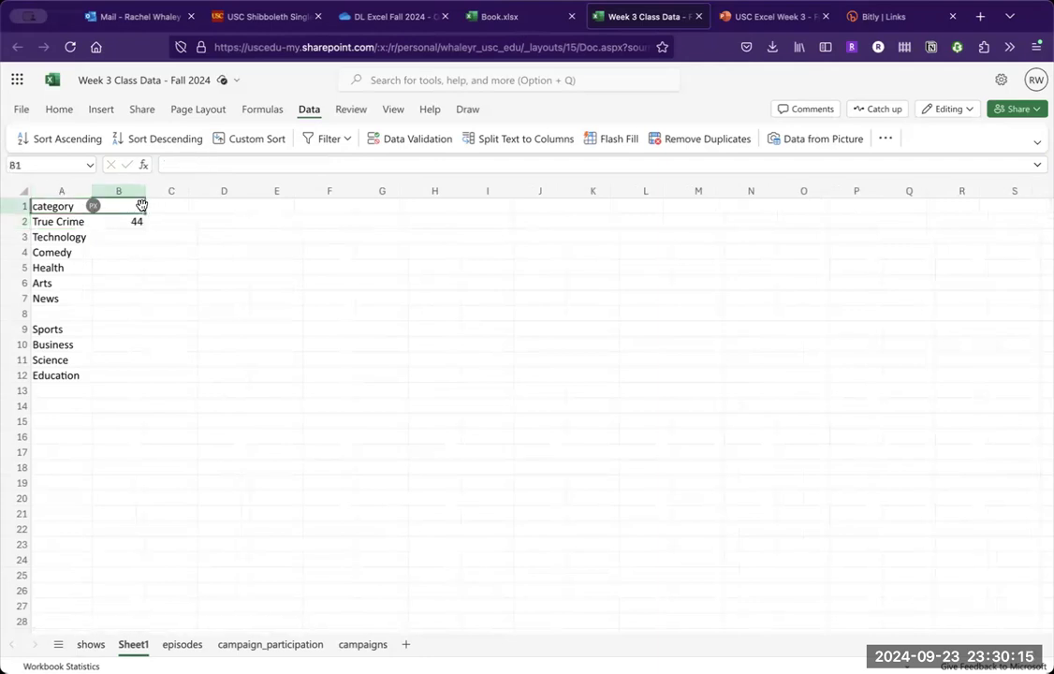
type("Number of Show")
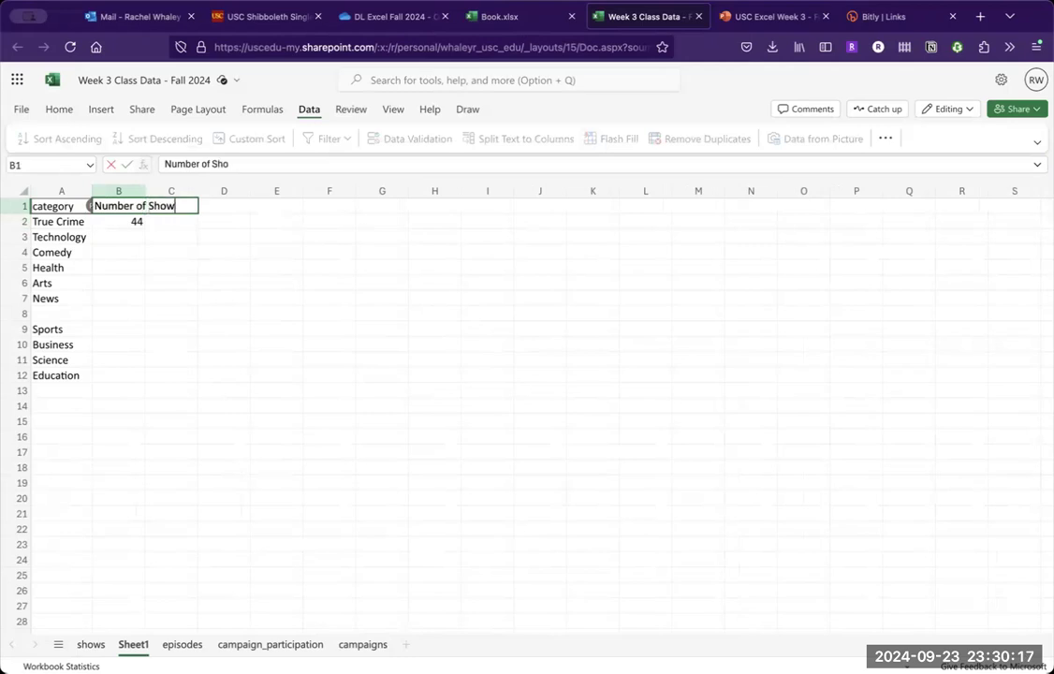
type("s")
key("Return")
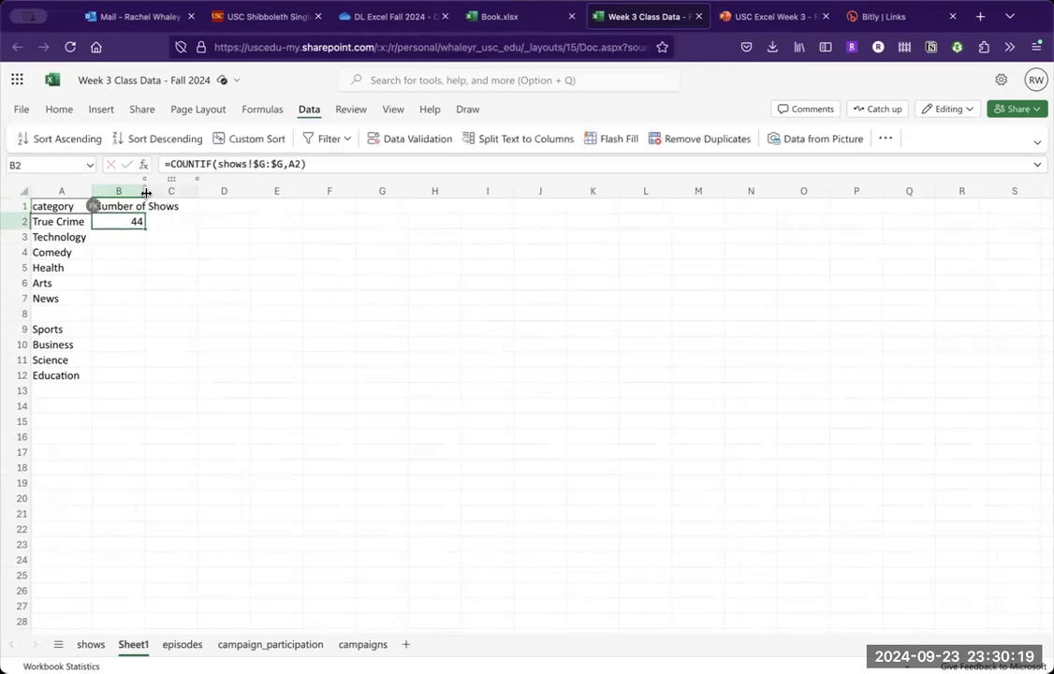
double_click(146, 192)
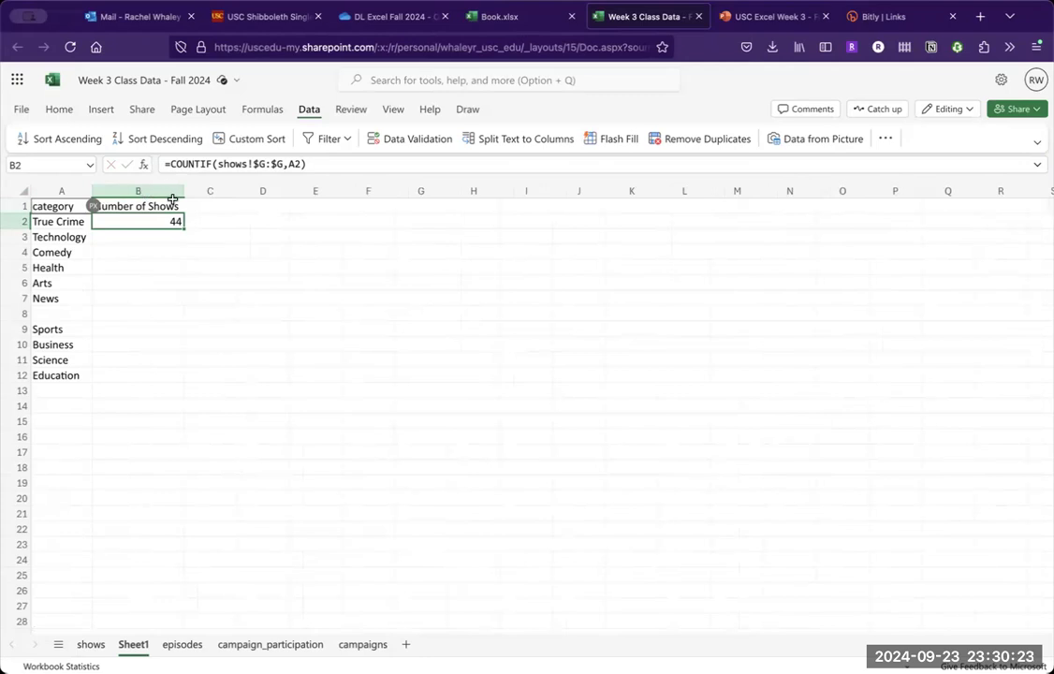
- Fill the COUNTIF formula from B2 down to B12, continuing past the blank category row
left_click(186, 246)
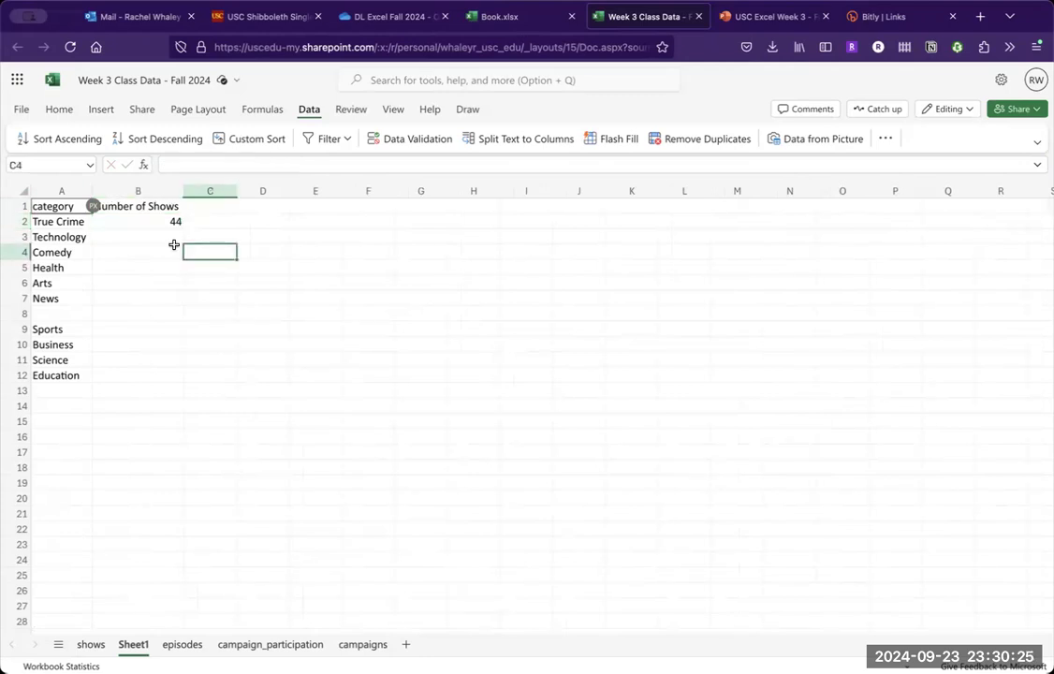
left_click(157, 227)
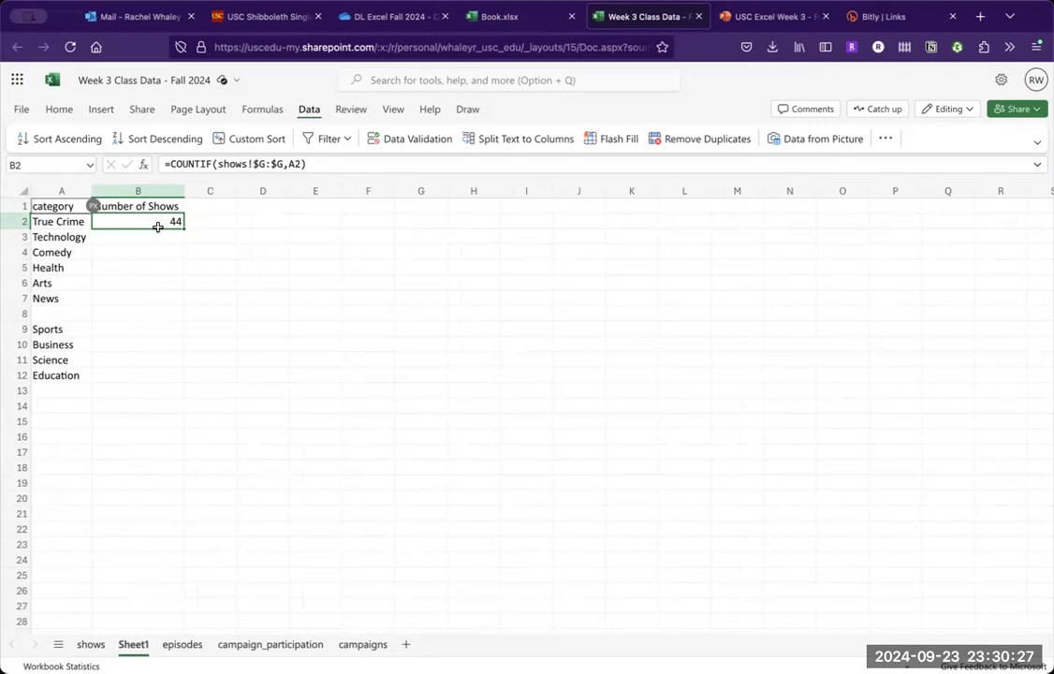
key("Left")
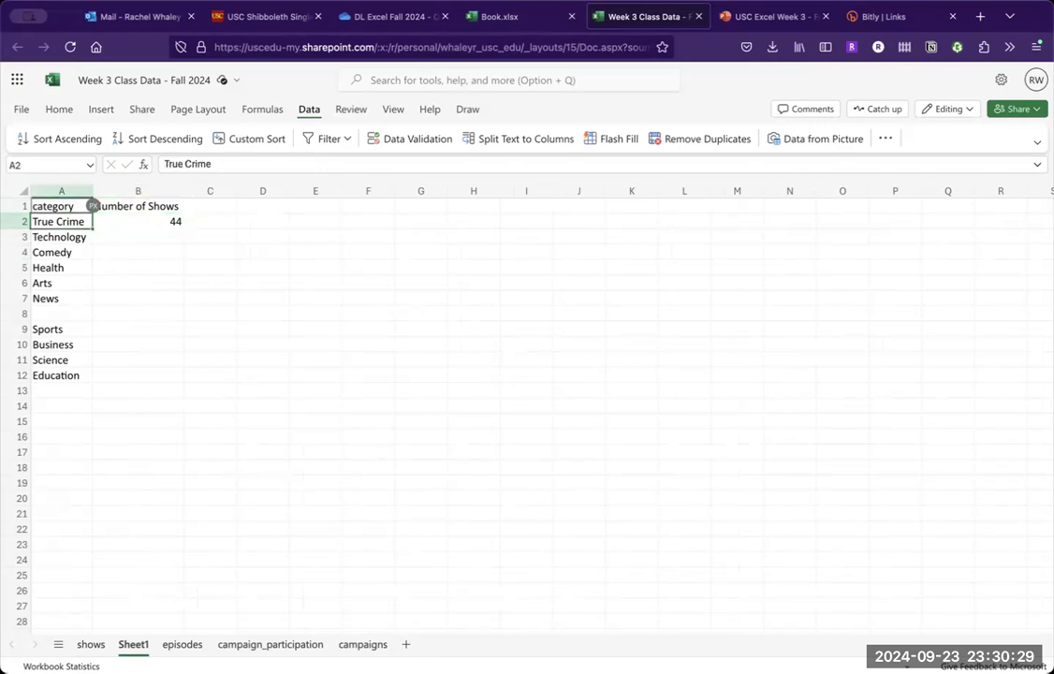
key("Right")
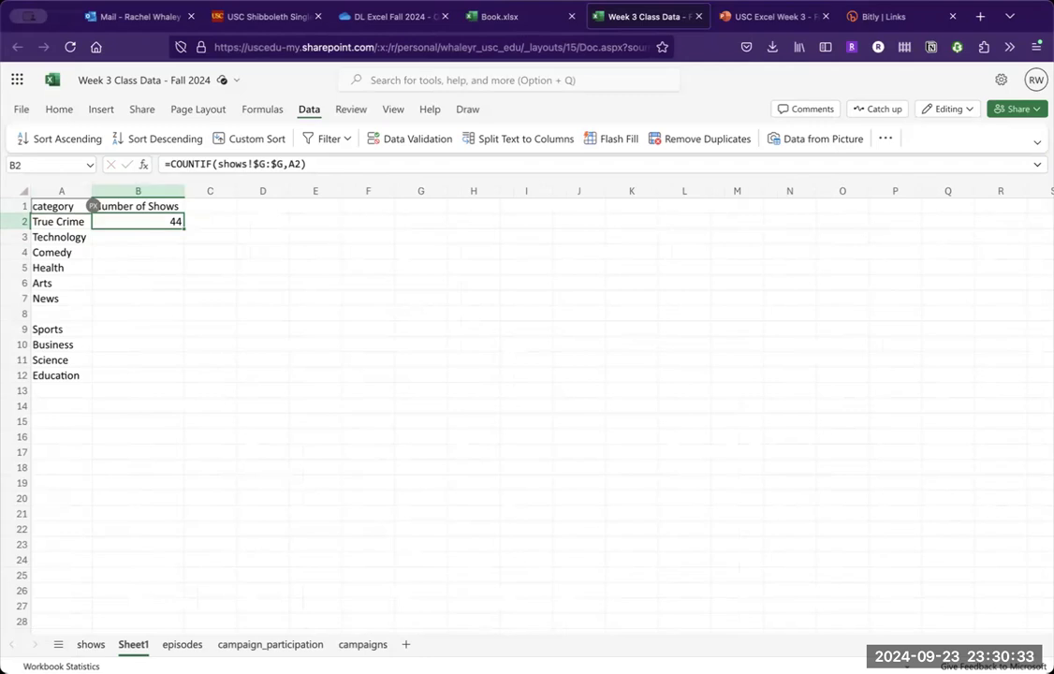
double_click(184, 228)
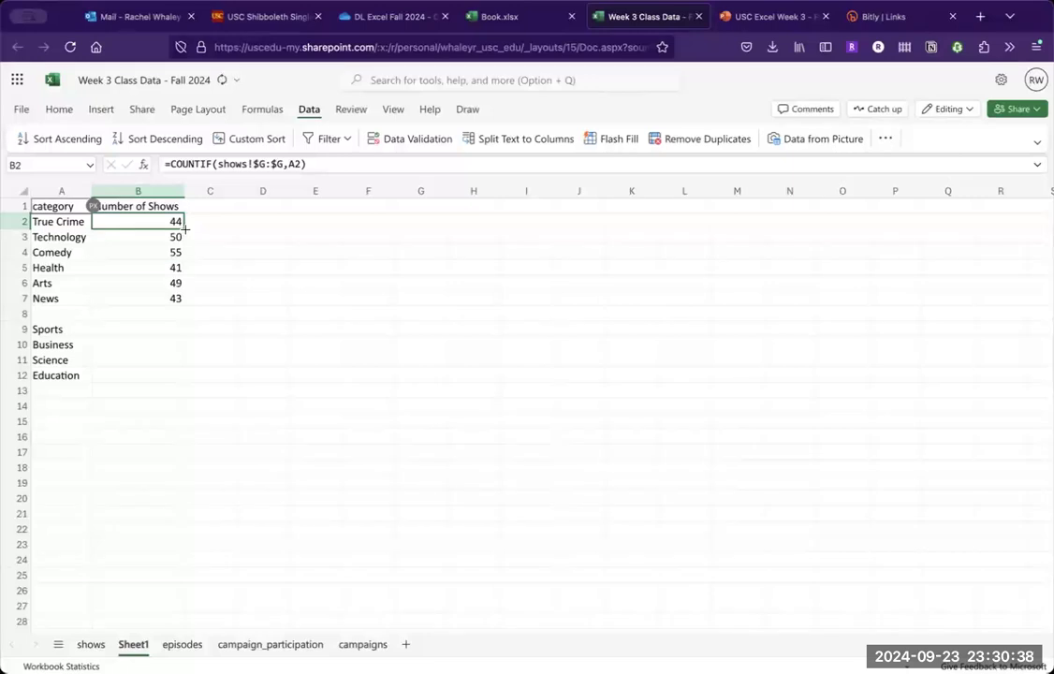
left_click(177, 299)
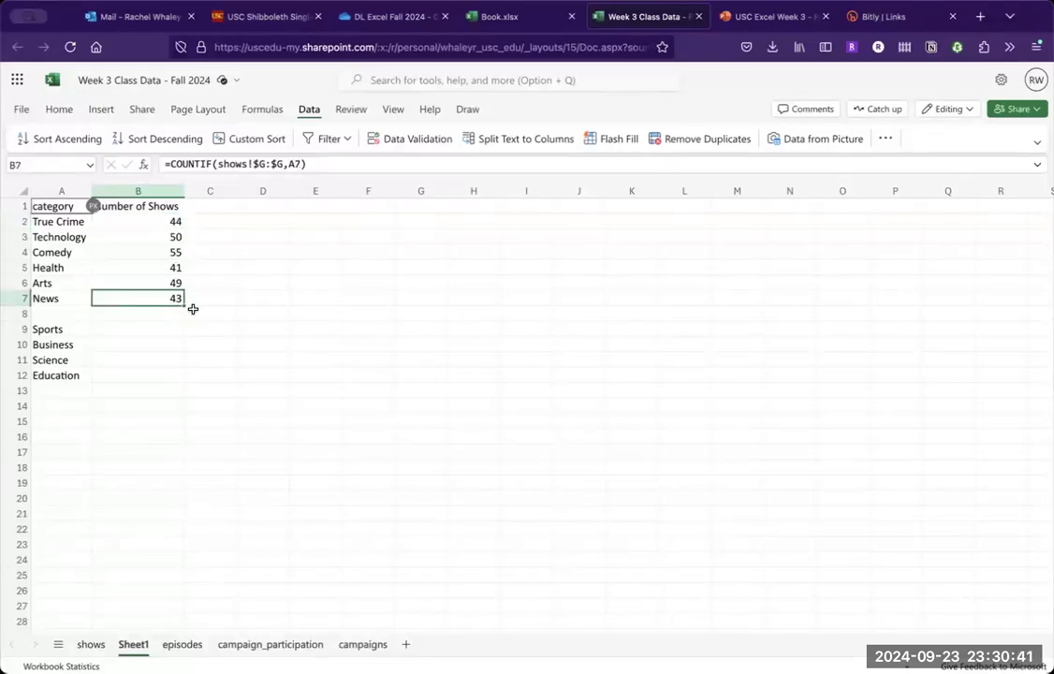
left_click_drag(184, 305, 166, 370)
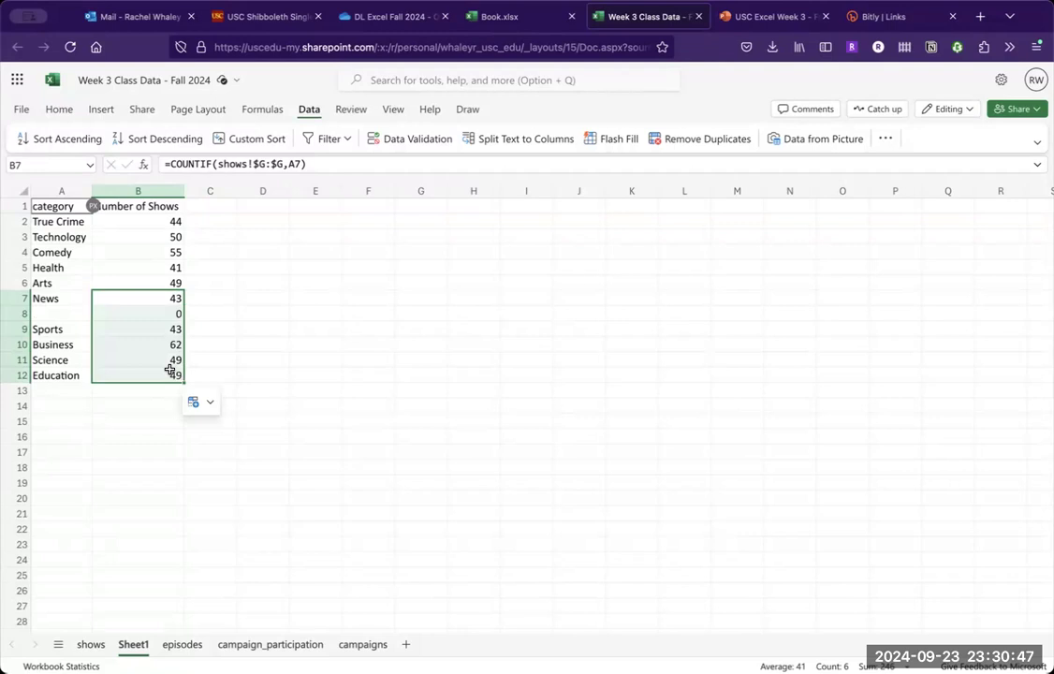
- Delete row 8, which has the blank category, from the summary table
left_click(17, 314)
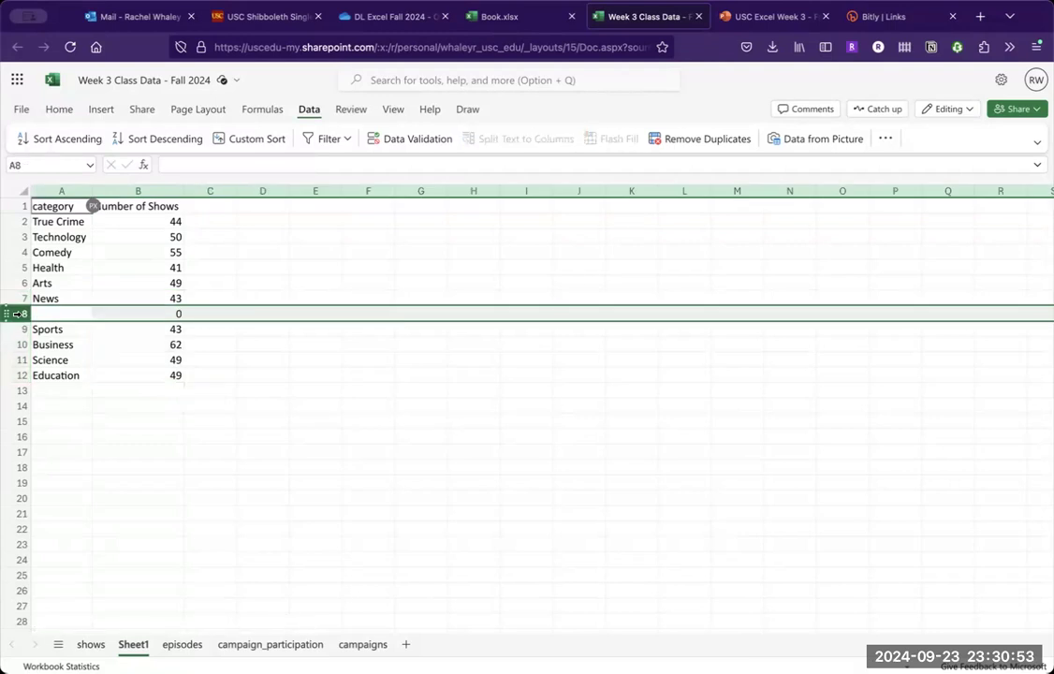
right_click(17, 313)
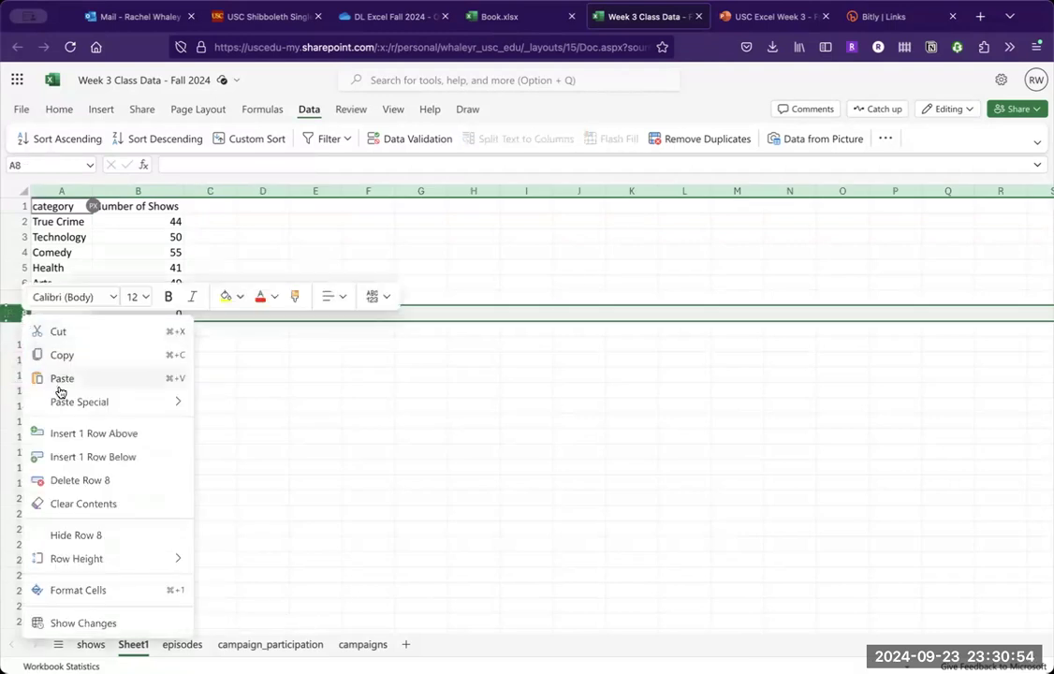
left_click(82, 478)
- Review the COUNTIF formulas in column B, checking the locked shows range and the category cell each one references
left_click(150, 371)
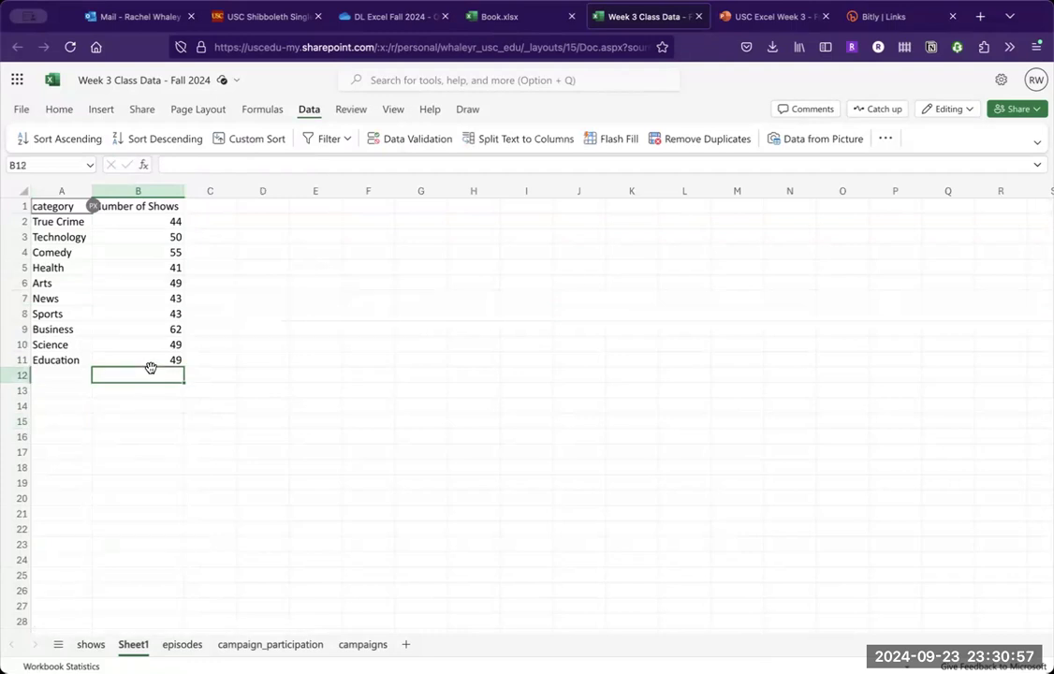
key("Up")
key("Up")
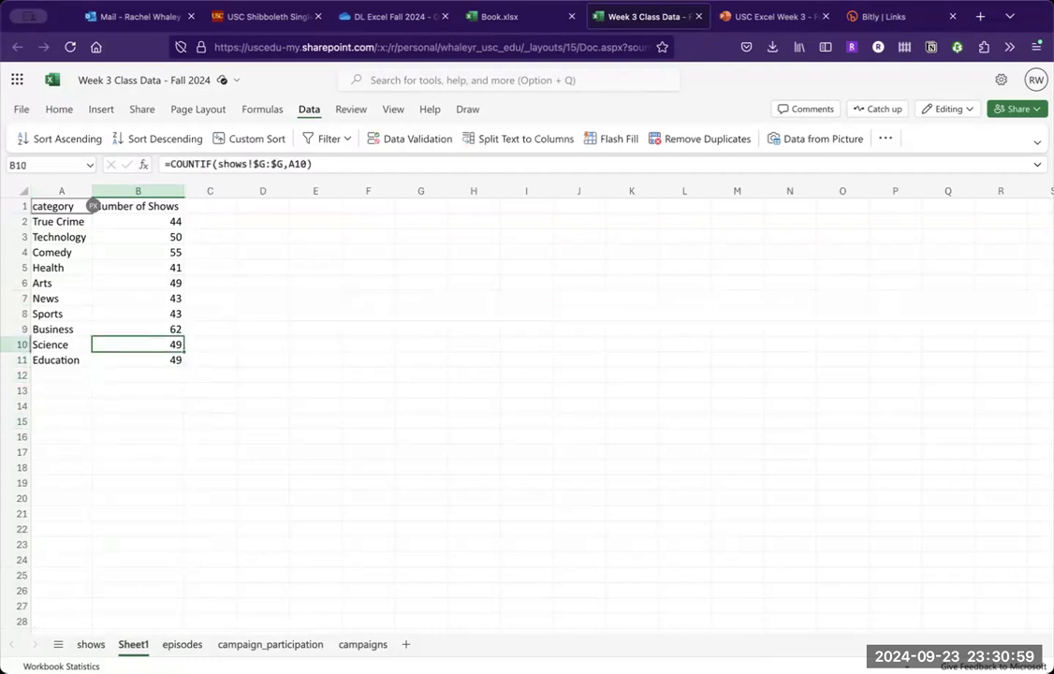
key("Up")
key("Up")
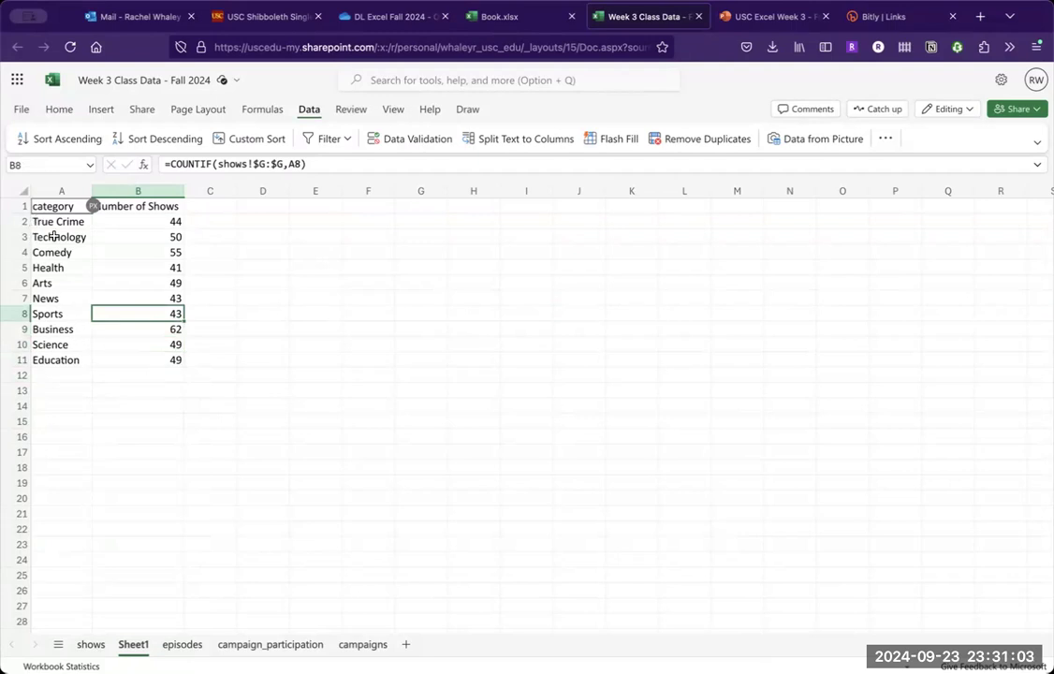
left_click_drag(48, 222, 67, 354)
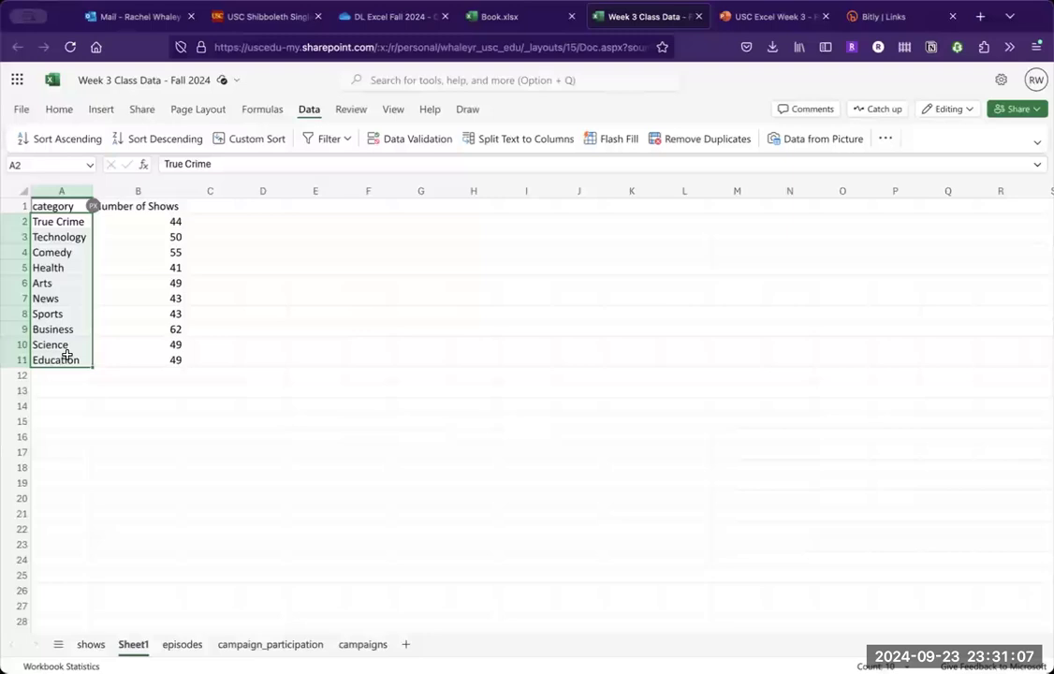
left_click(164, 250)
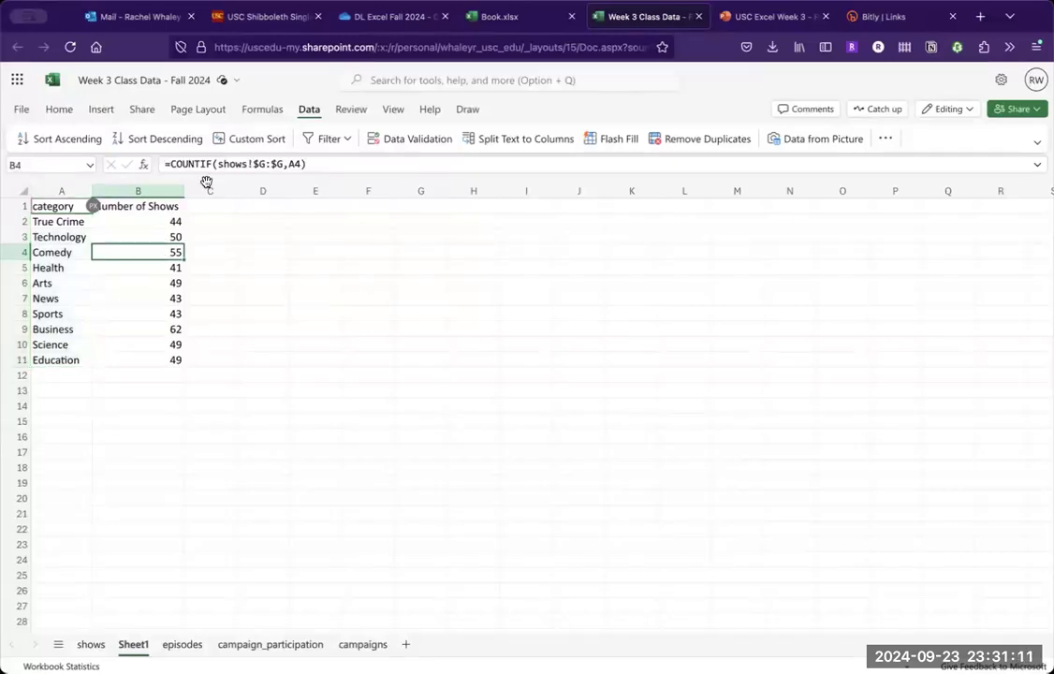
mouse_move(260, 164)
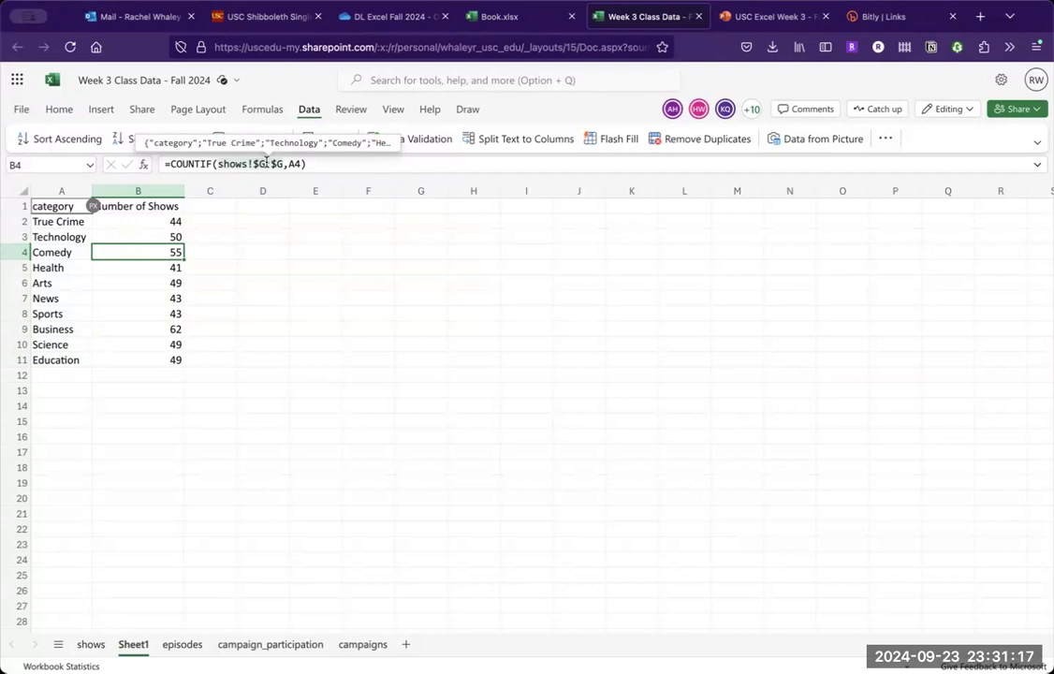
left_click(220, 230)
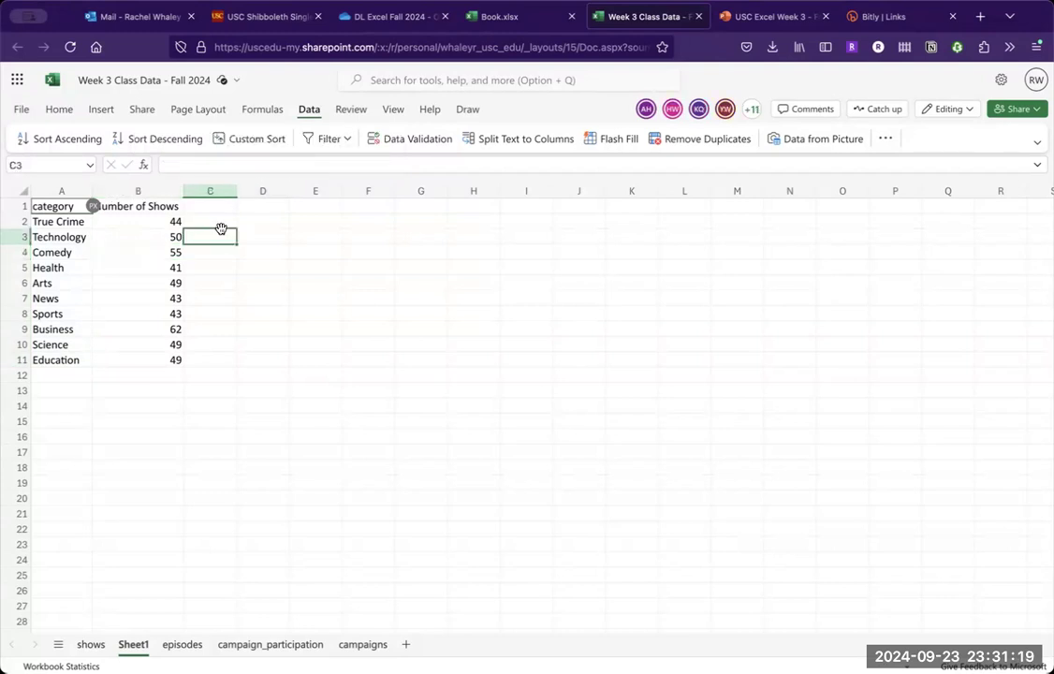
- Enter the heading "Average Monthly Downloads" in C1 and autofit column C to its contents
left_click(176, 223)
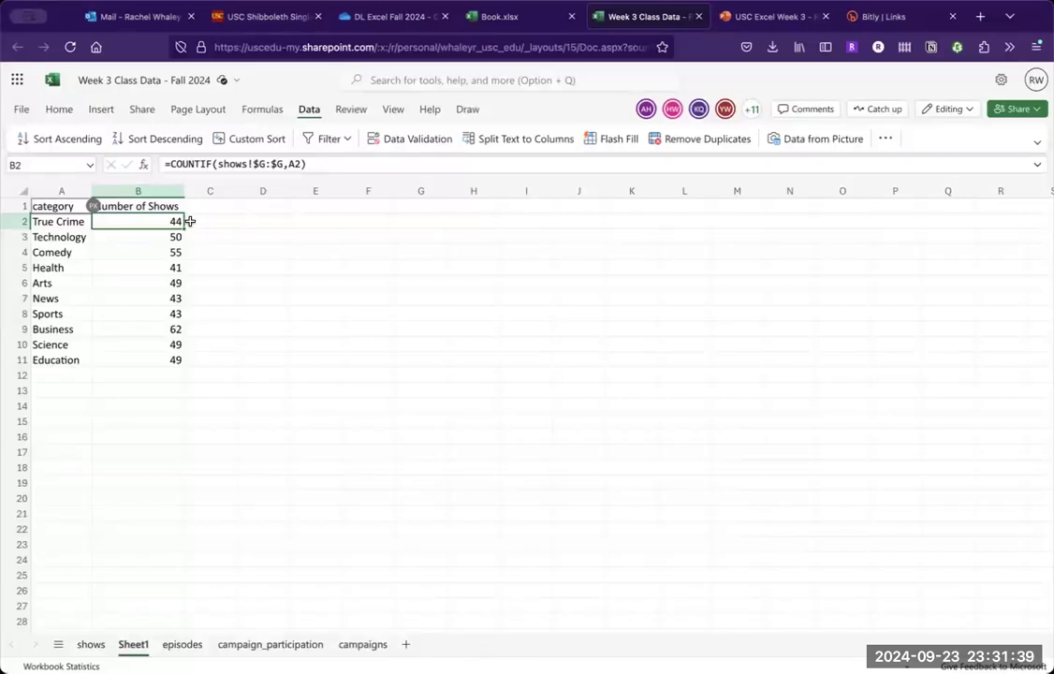
left_click(210, 205)
type("Av")
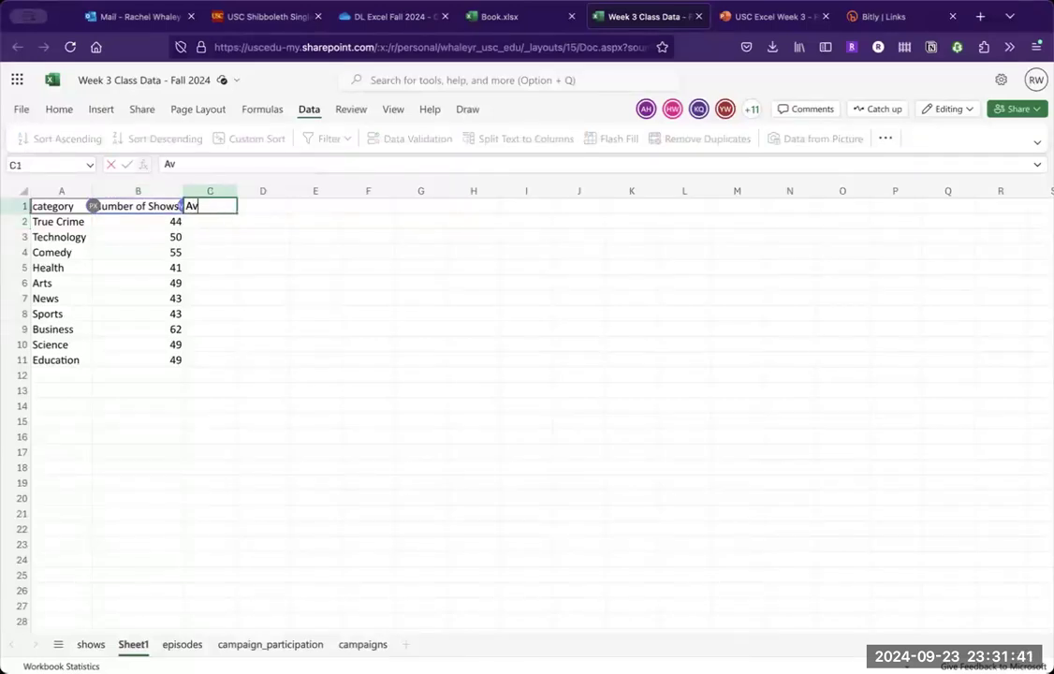
type("erage Mont")
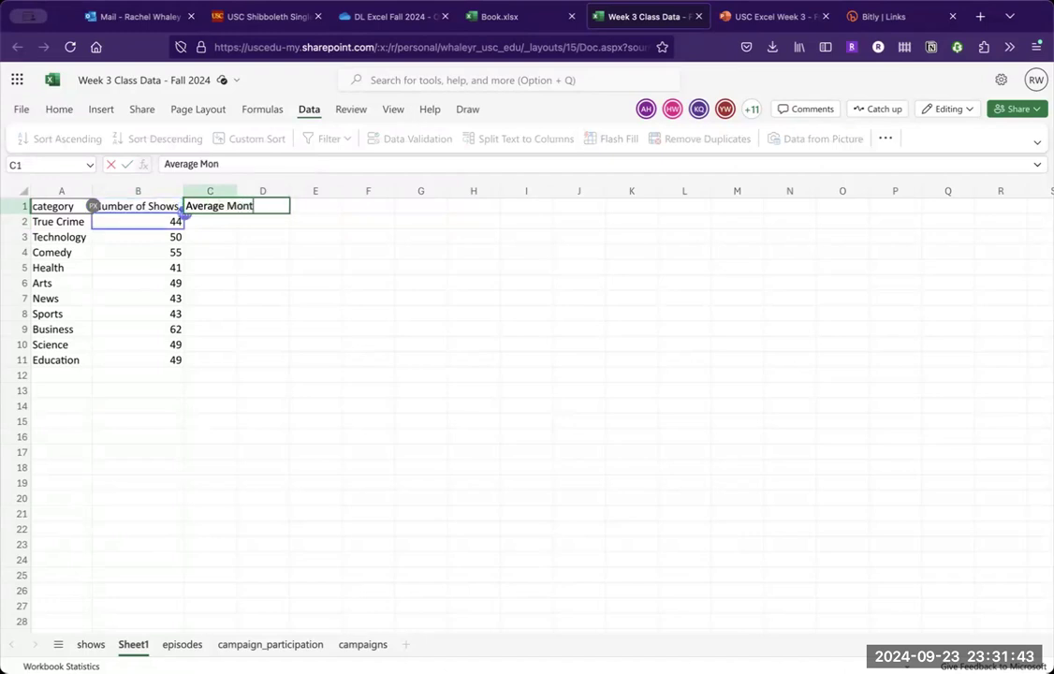
type("hly Downloads")
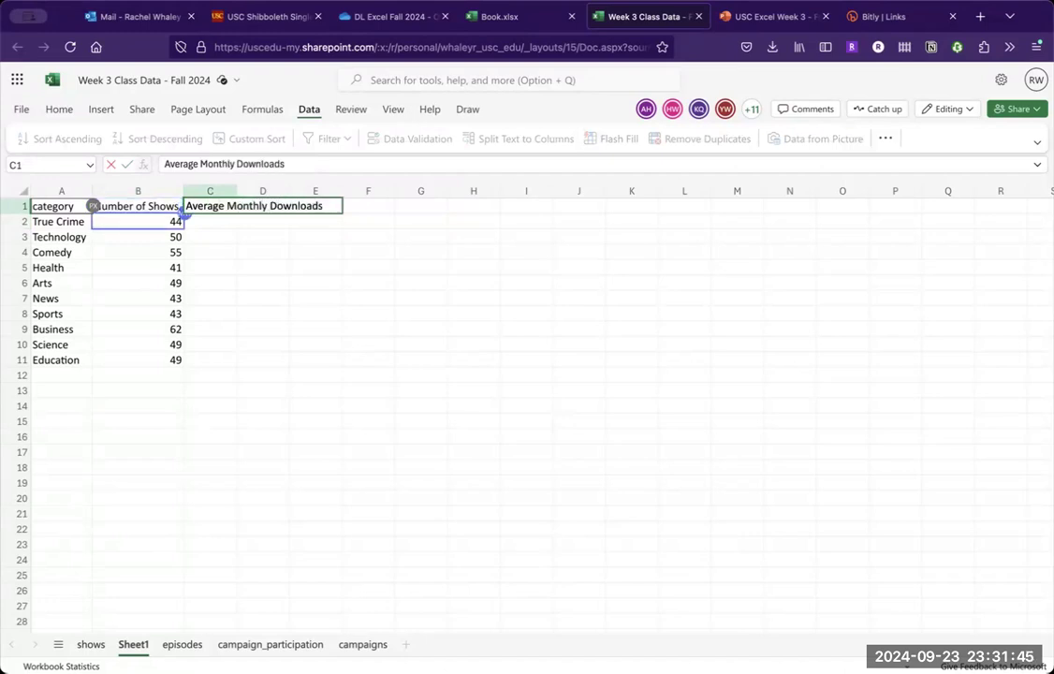
key("Return")
double_click(237, 195)
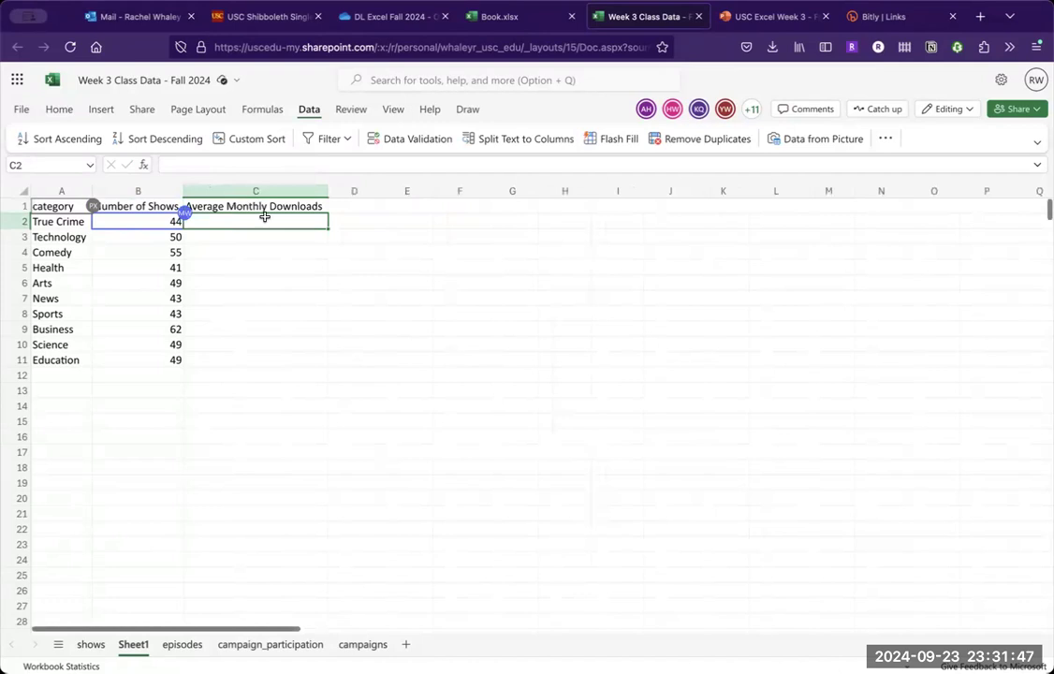
- Start an AVERAGEIF formula in C2 with the shows sheet's category cells, locked as $G$2:$G$501, as the criteria range
left_click(298, 240)
left_click(267, 222)
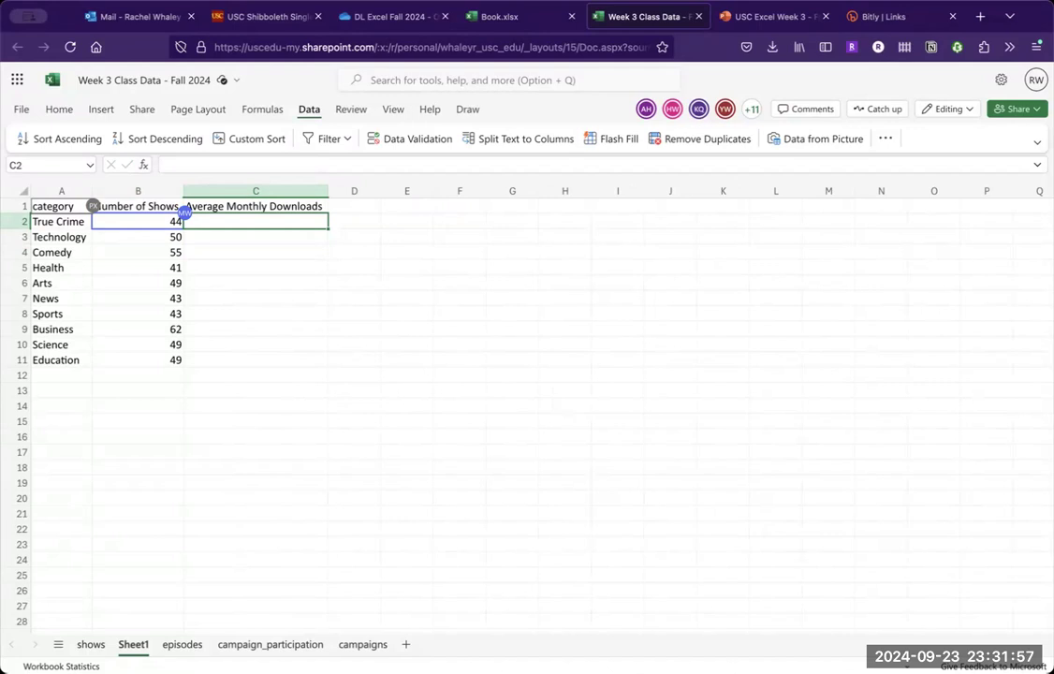
type("=av")
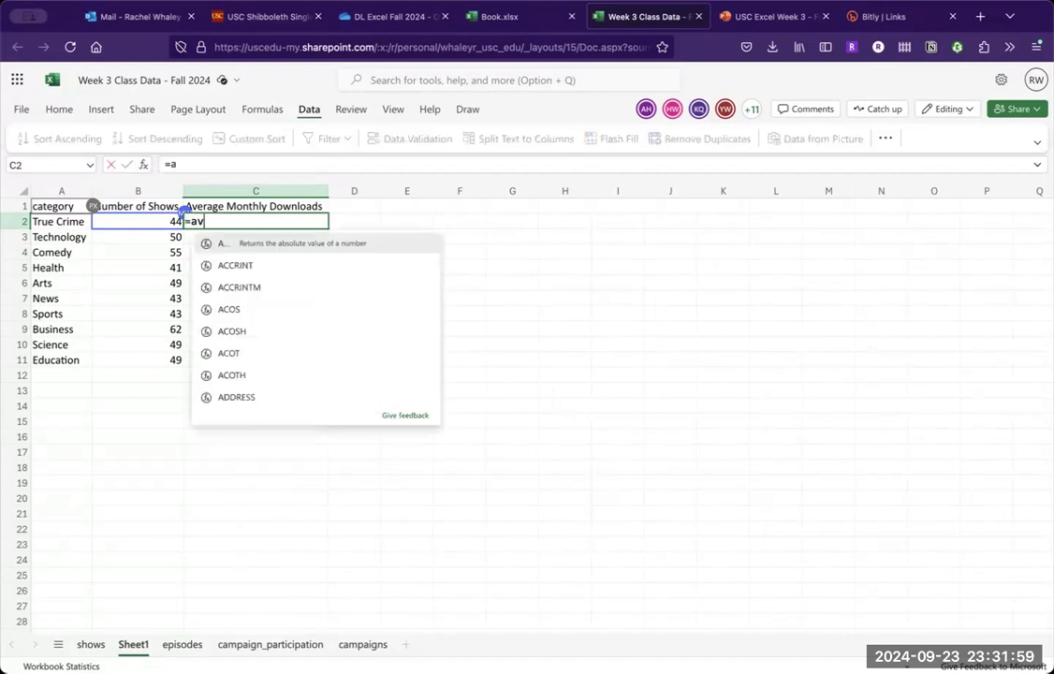
type("erageif(")
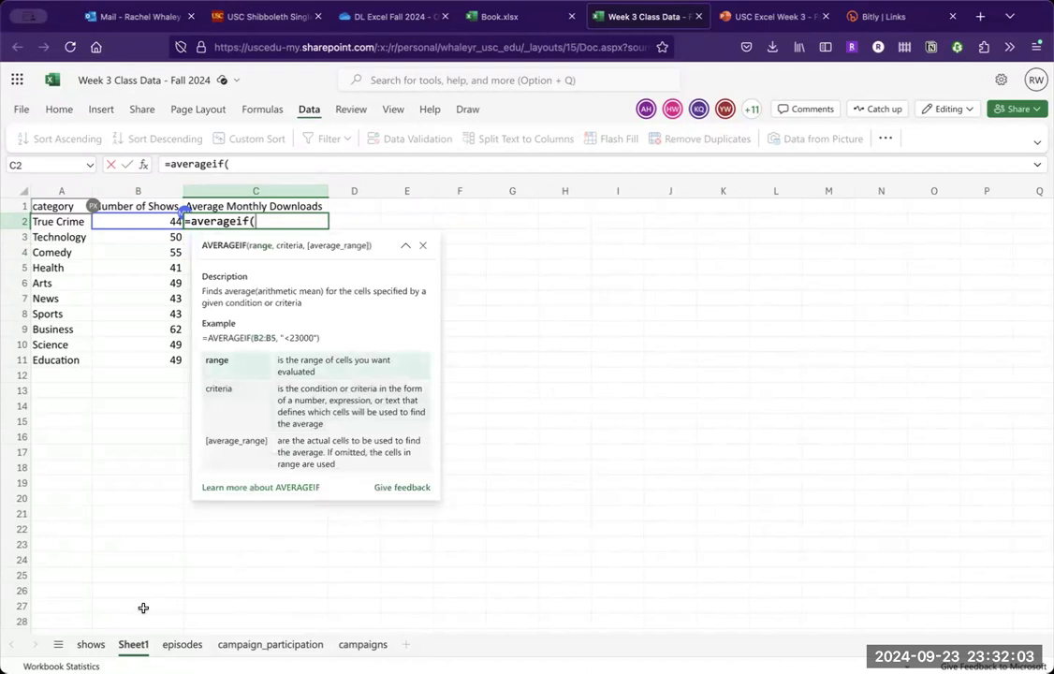
left_click(94, 645)
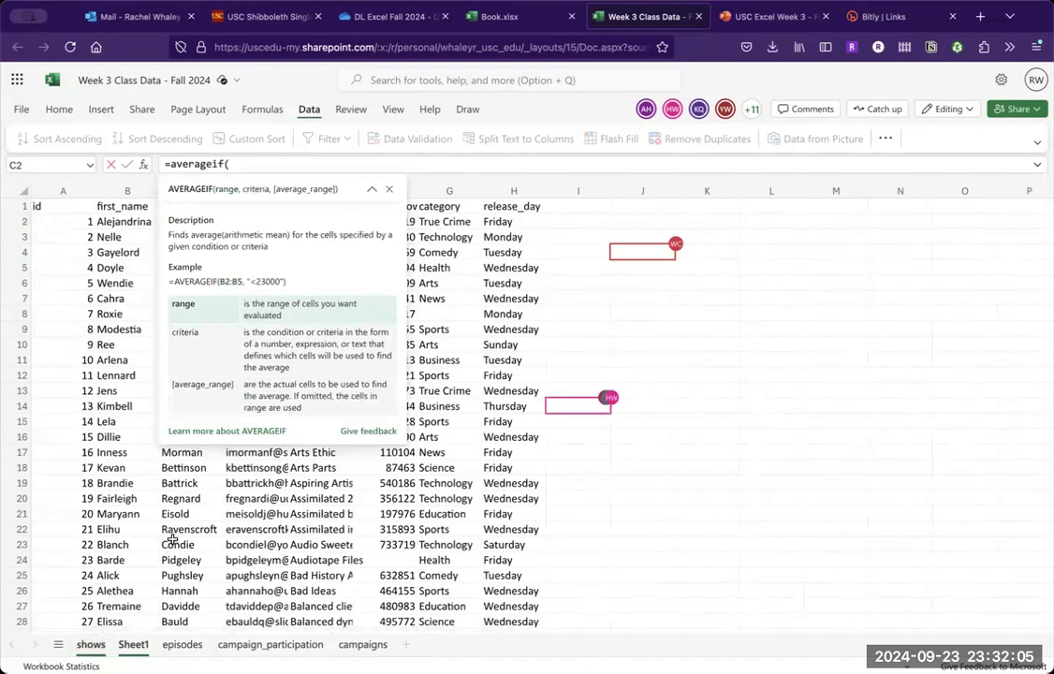
left_click(411, 186)
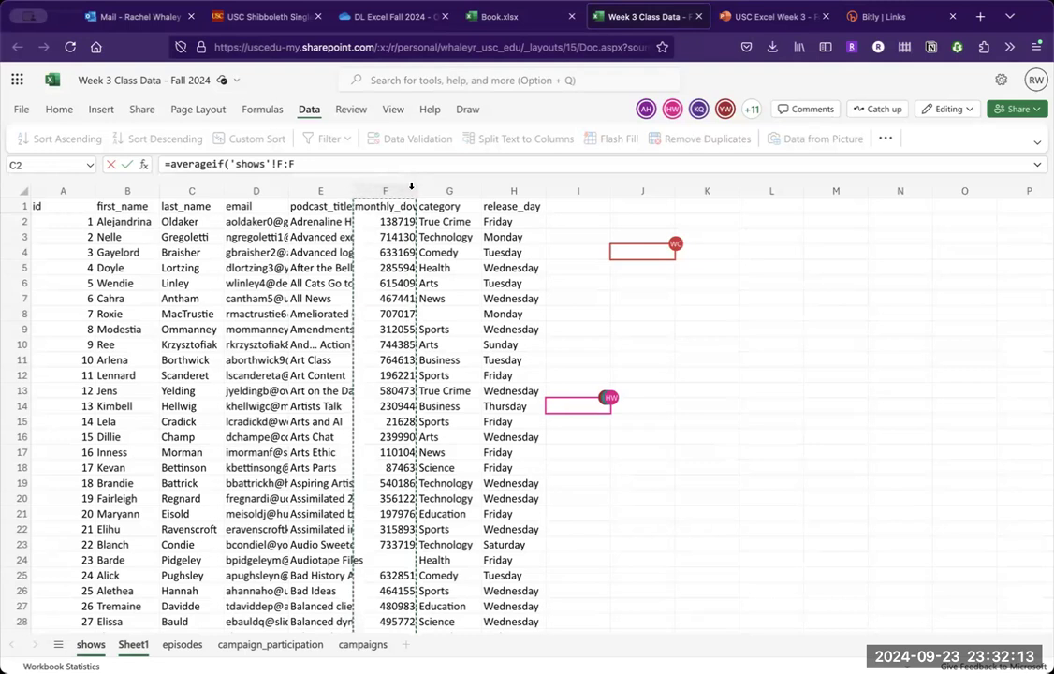
key("Right")
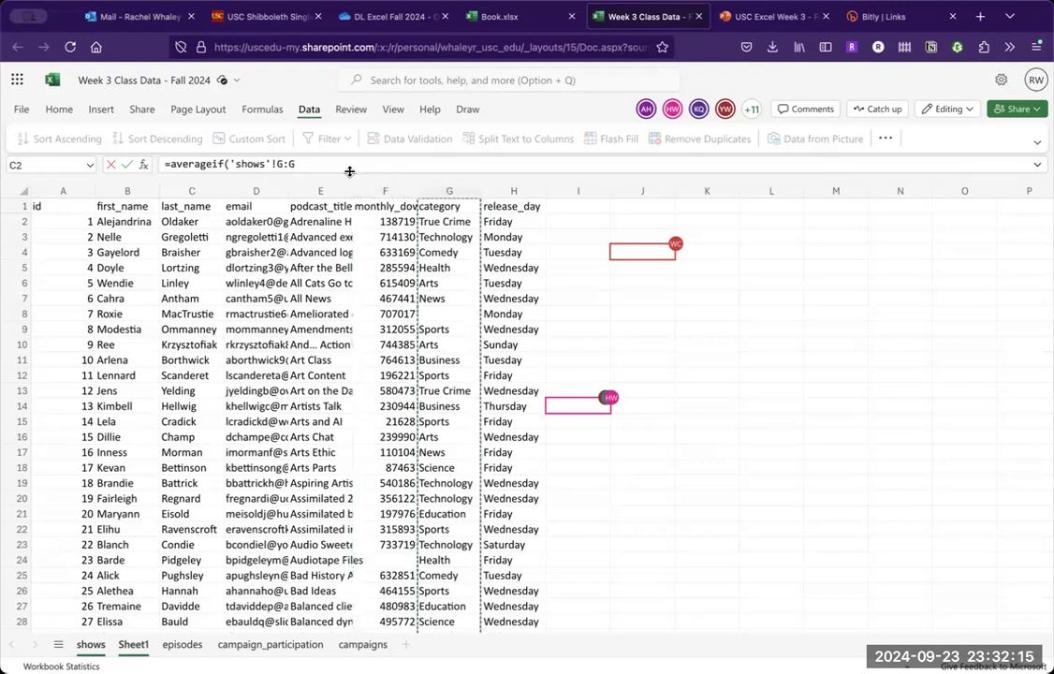
left_click(336, 165)
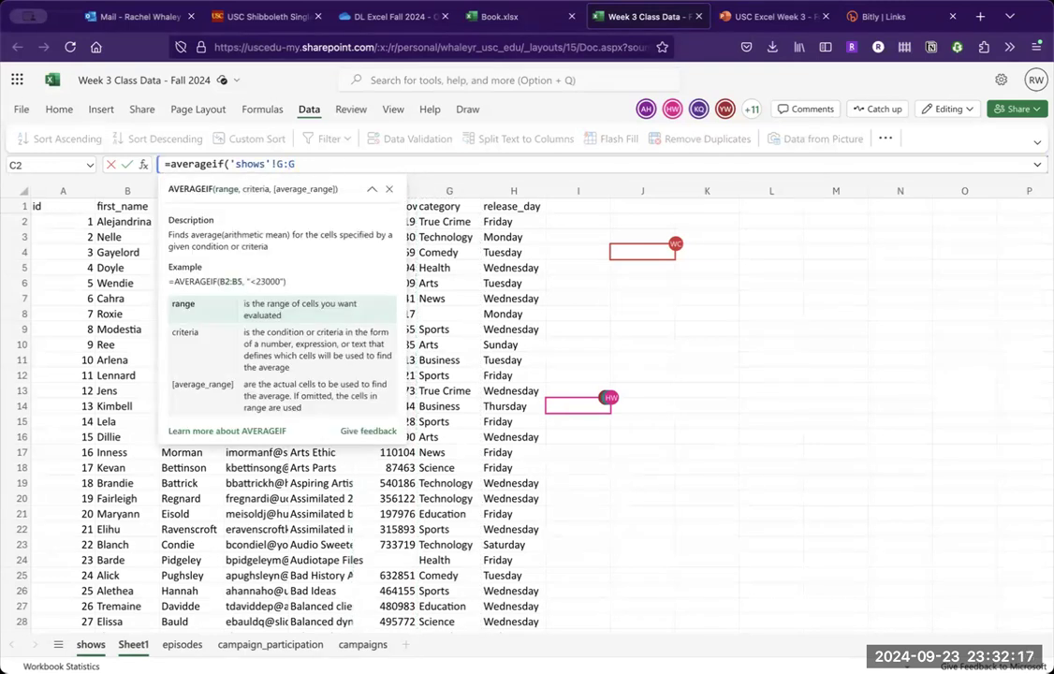
type("$G")
type("$2")
type("$")
key("Right")
type("$501")
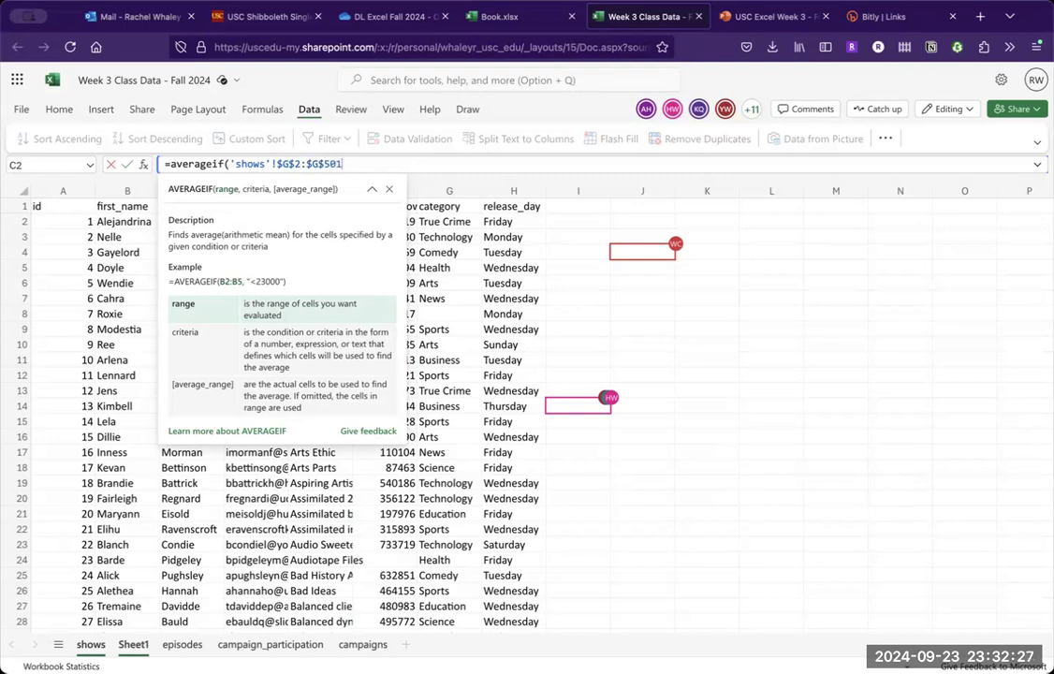
type("2,")
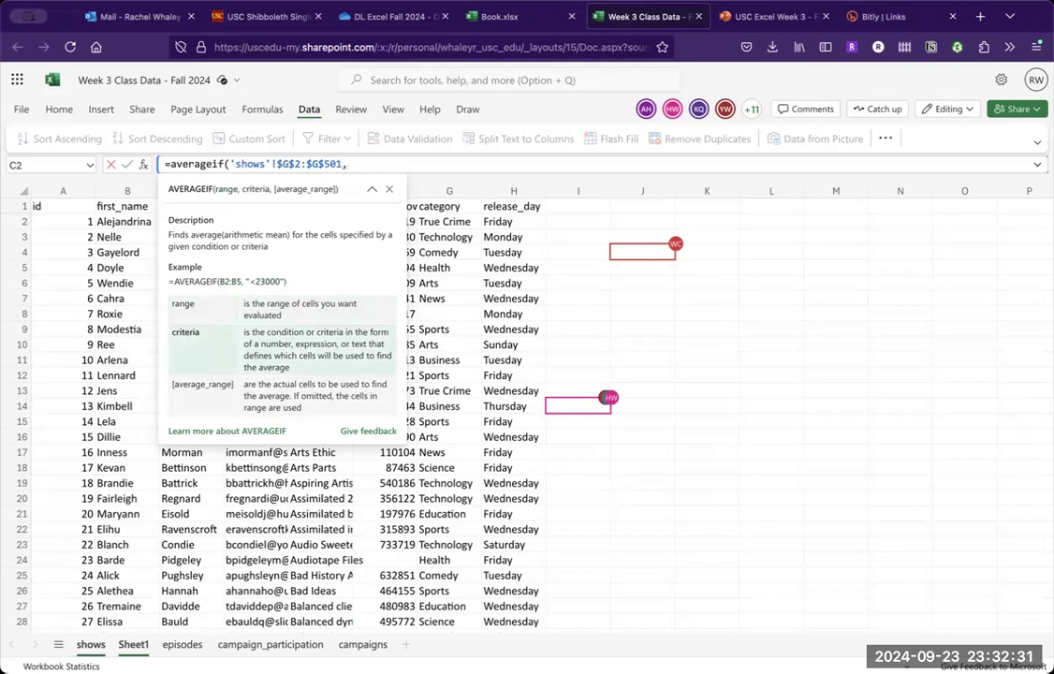
- Add Sheet1's category cell A2 as the criterion of the AVERAGEIF formula
left_click(136, 645)
left_click(81, 221)
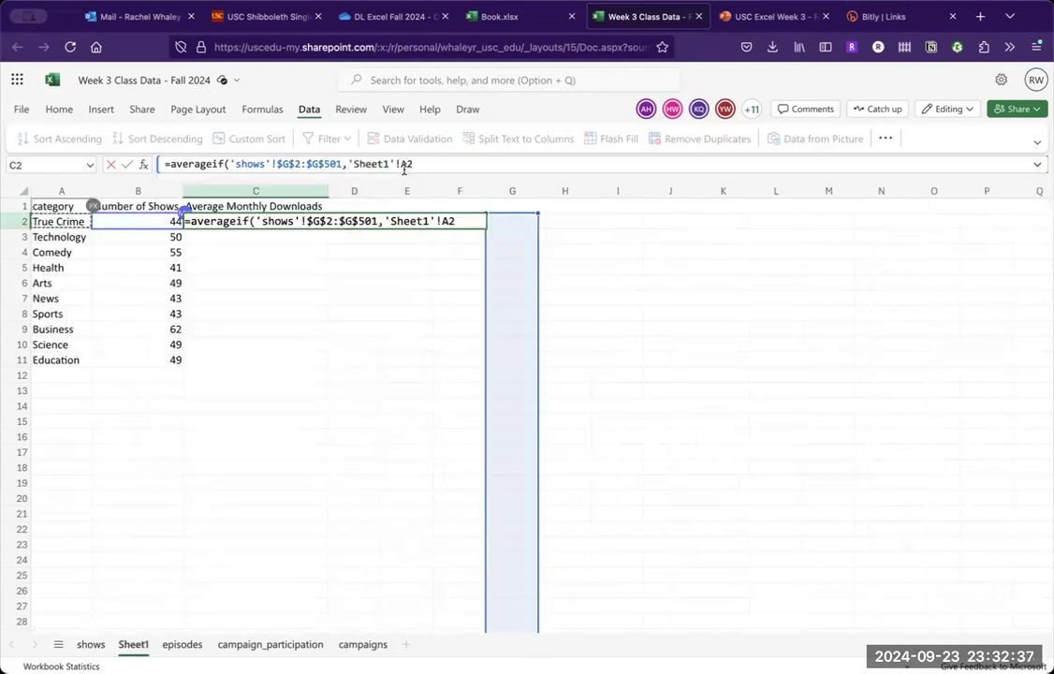
type(",")
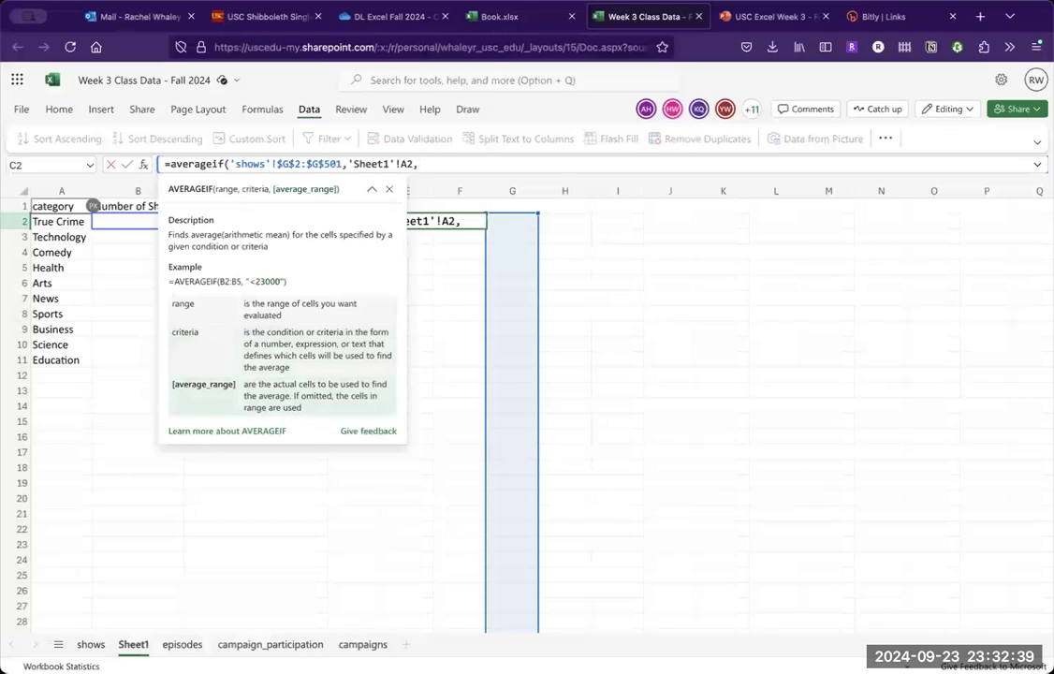
- Complete the AVERAGEIF formula with the shows sheet's monthly downloads, locked as $F$2:$F$501, as the average range
left_click(90, 645)
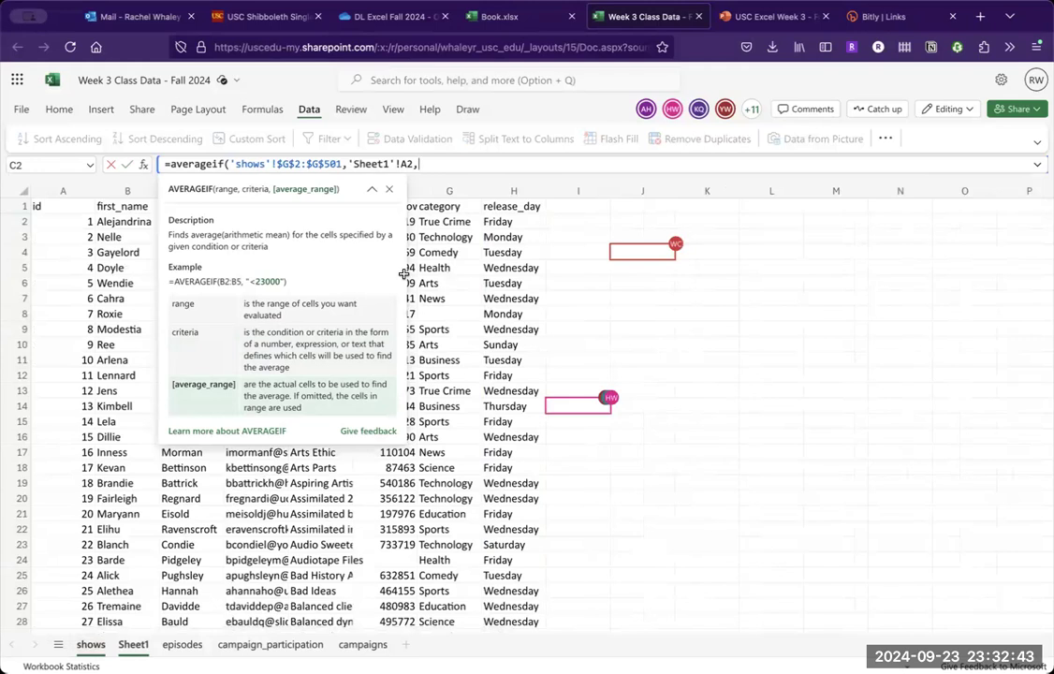
left_click(414, 191)
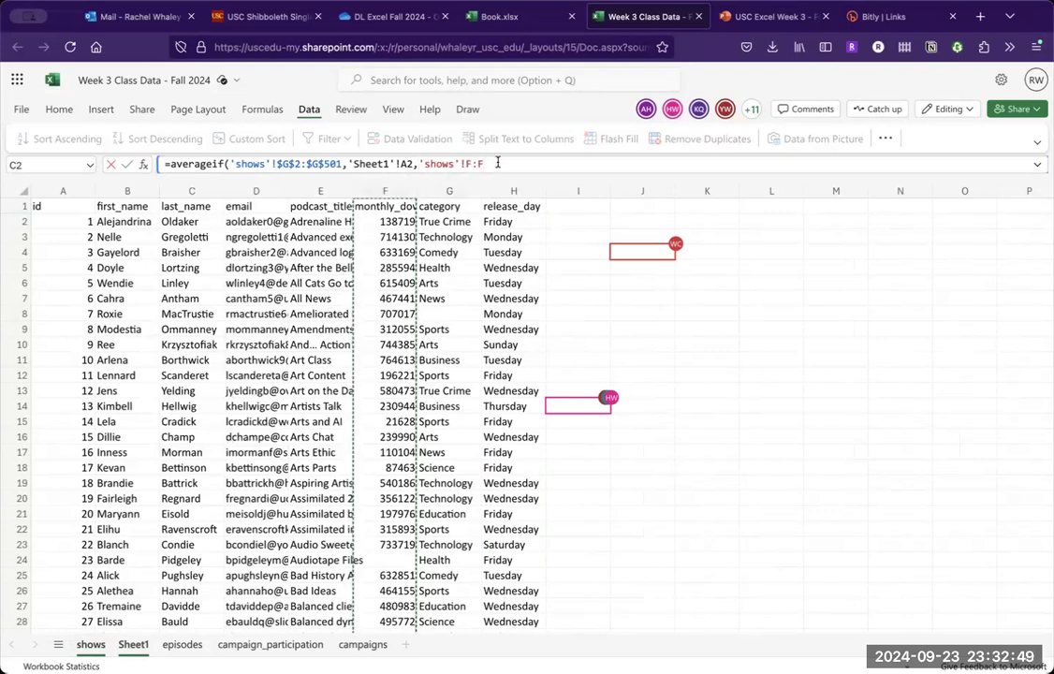
left_click(38, 206)
key("BackSpace")
key("BackSpace")
type("$")
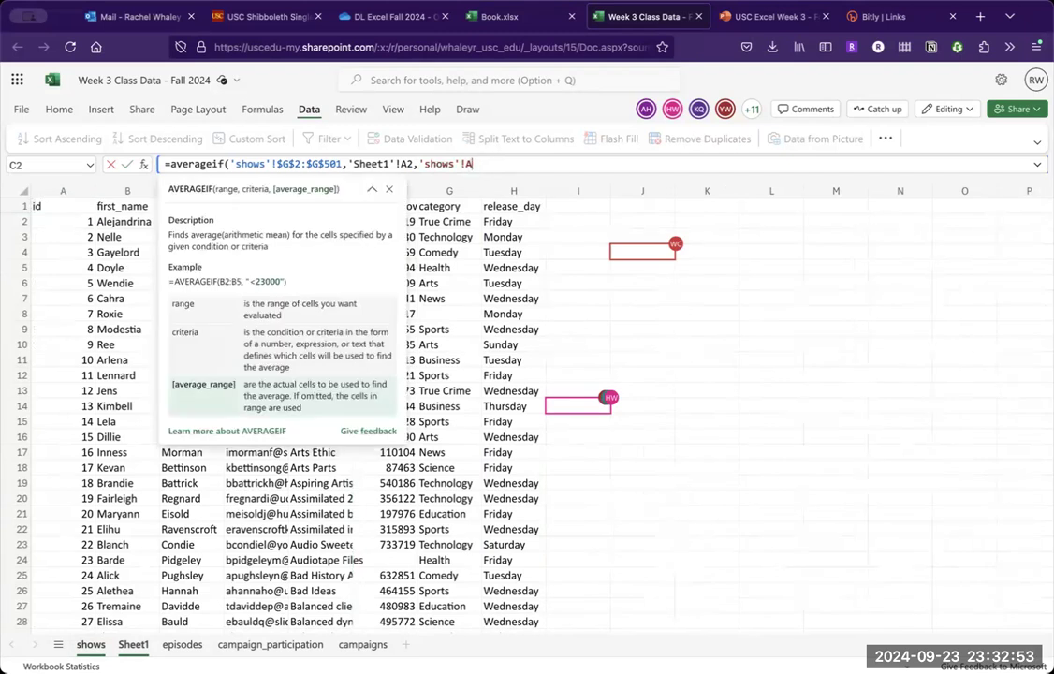
type("F$2:$fF$501")
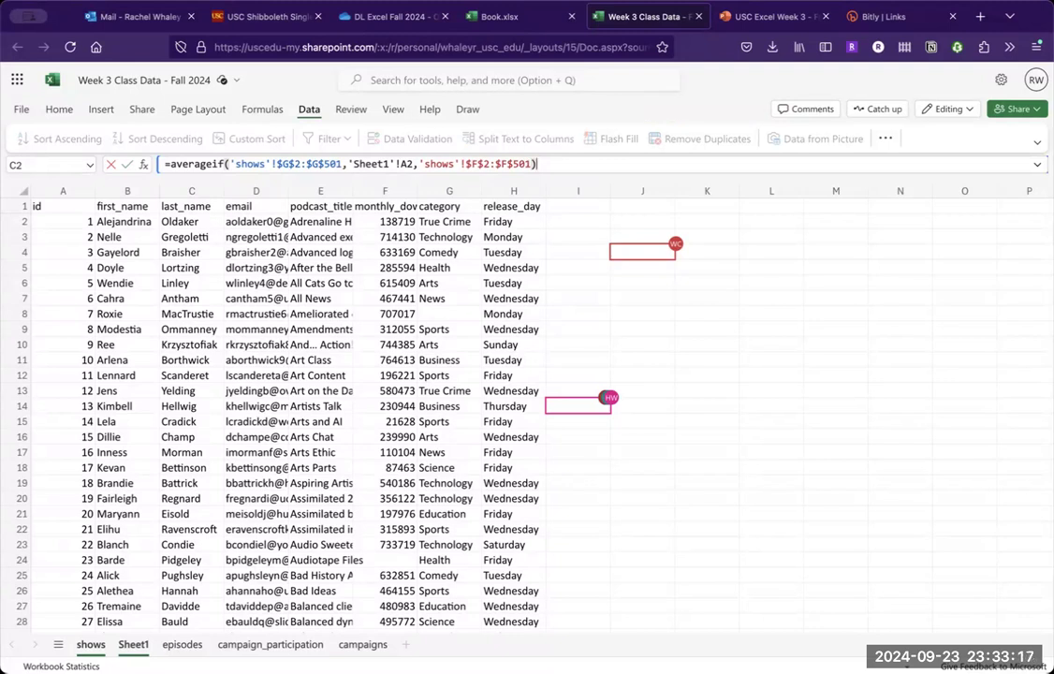
key("Return")
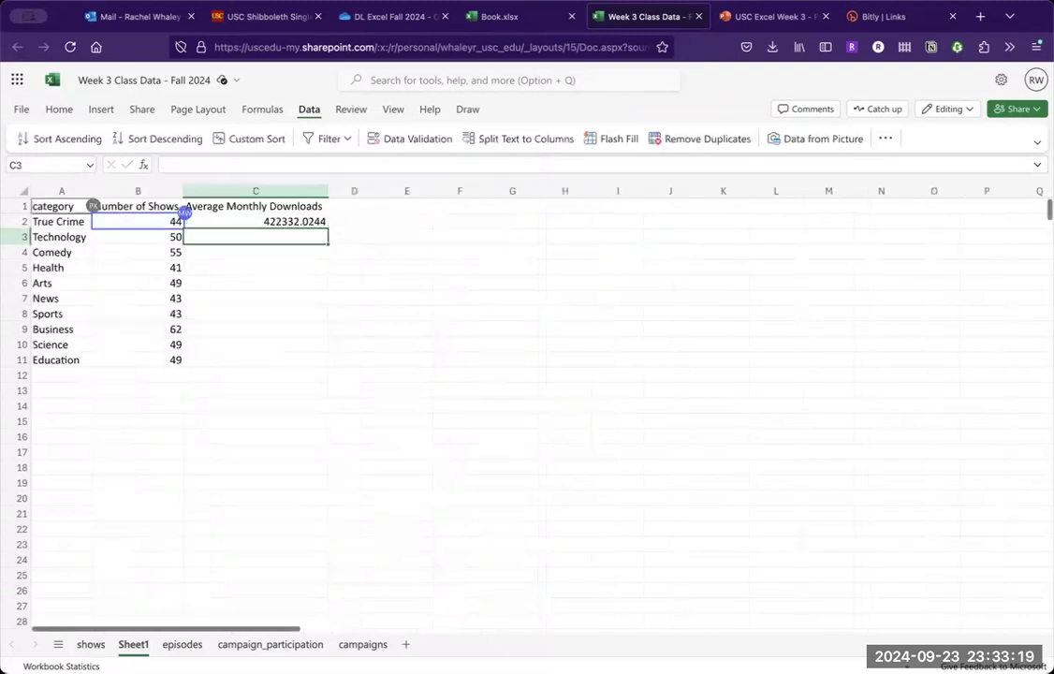
- Fill the AVERAGEIF formula from C2 down to C11 for all categories
left_click(304, 222)
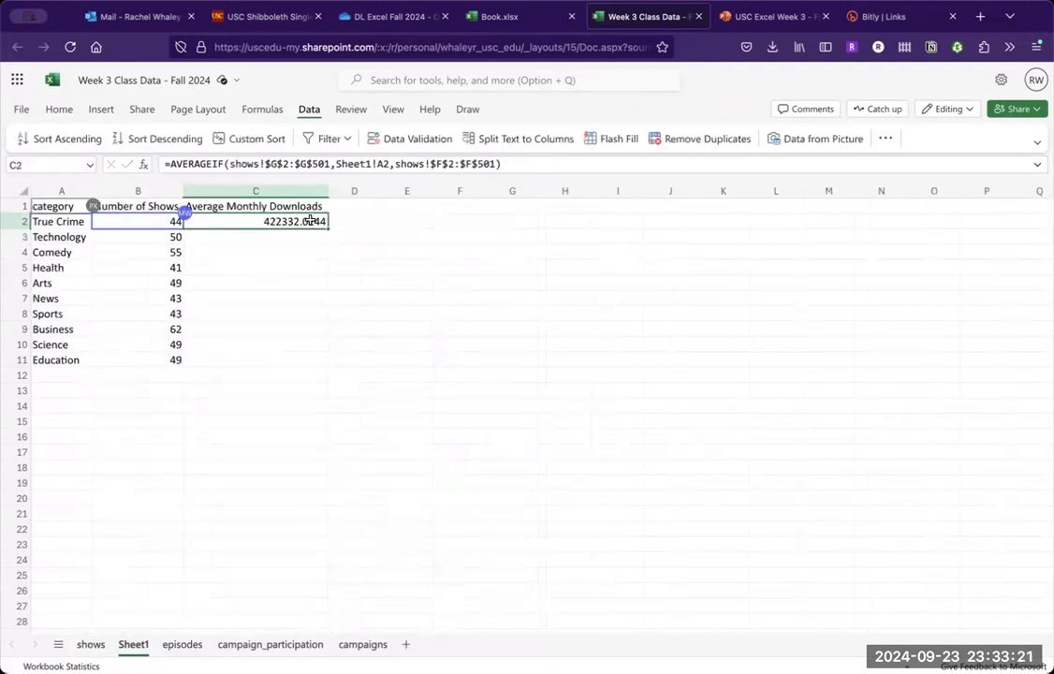
double_click(326, 228)
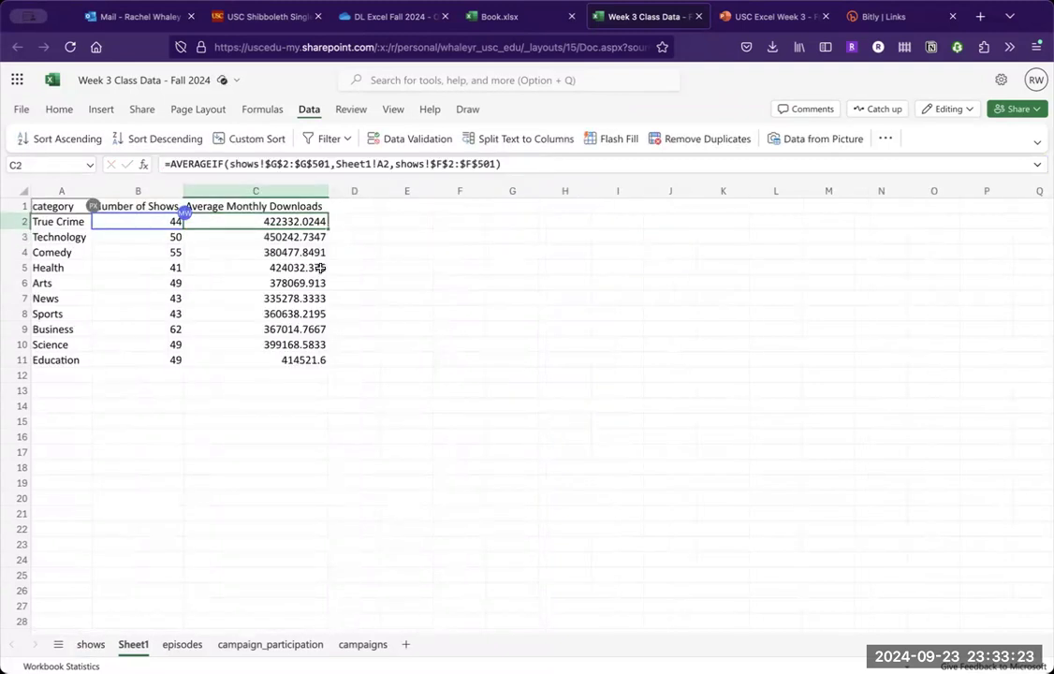
left_click(295, 377)
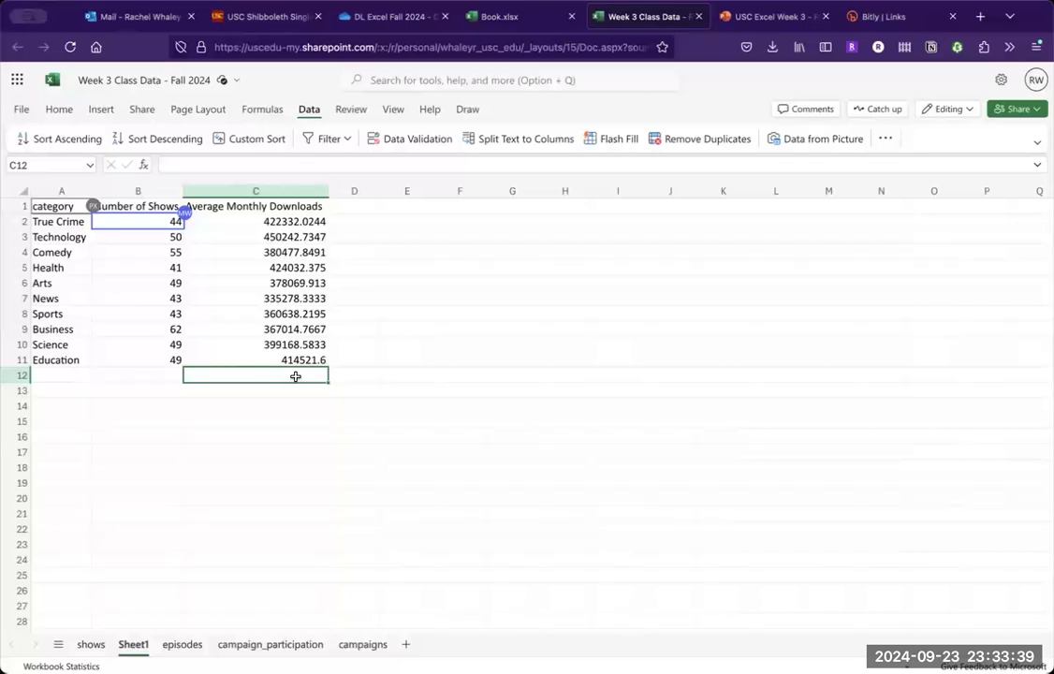
- Reduce the average monthly downloads in C2:C11 to zero decimal places
left_click(281, 314)
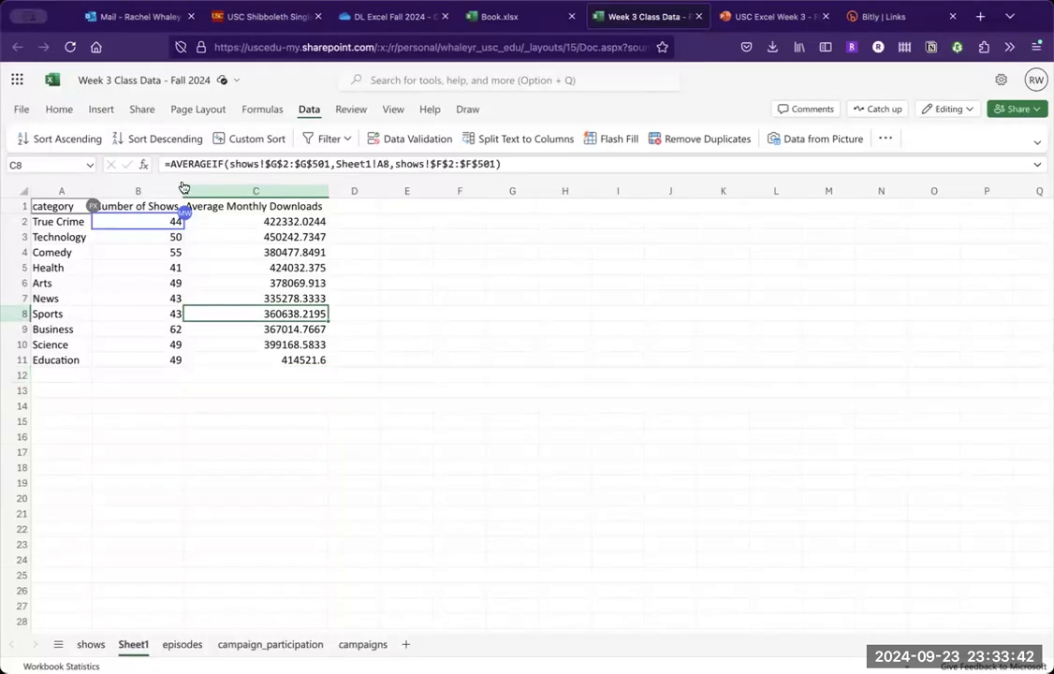
left_click(58, 111)
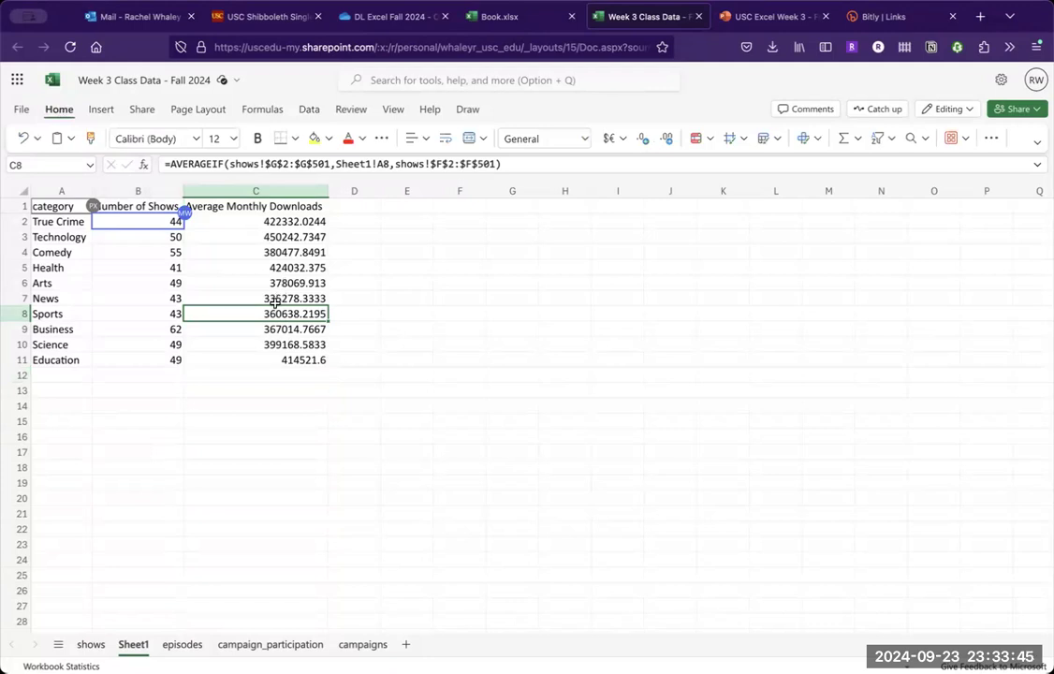
left_click_drag(253, 221, 300, 359)
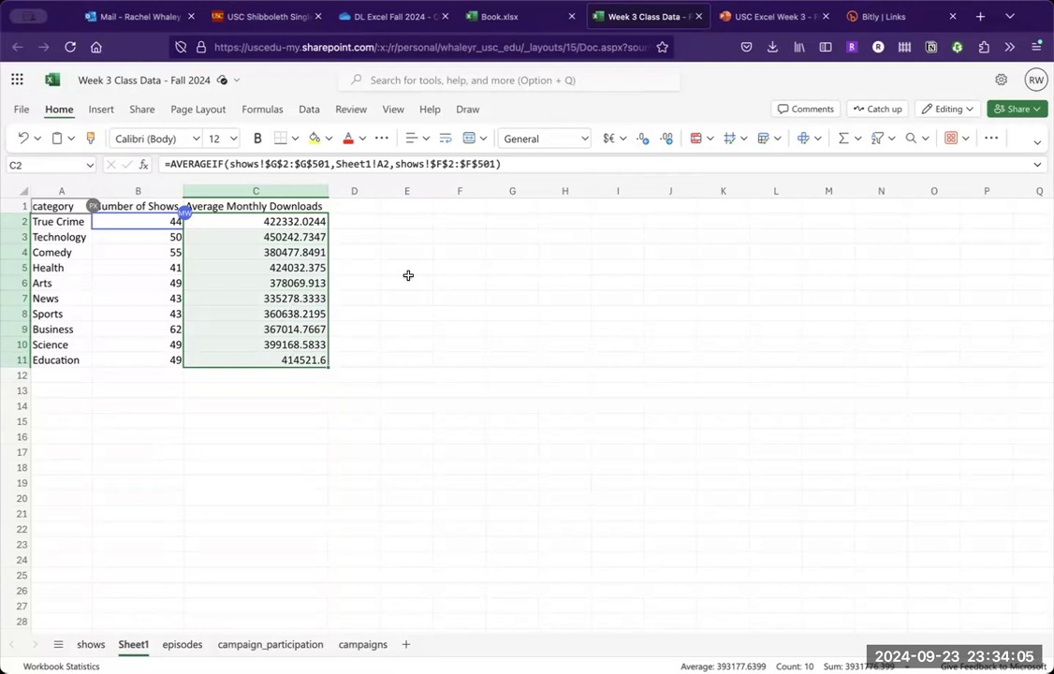
left_click(641, 138)
left_click(642, 138)
left_click(641, 139)
left_click(642, 138)
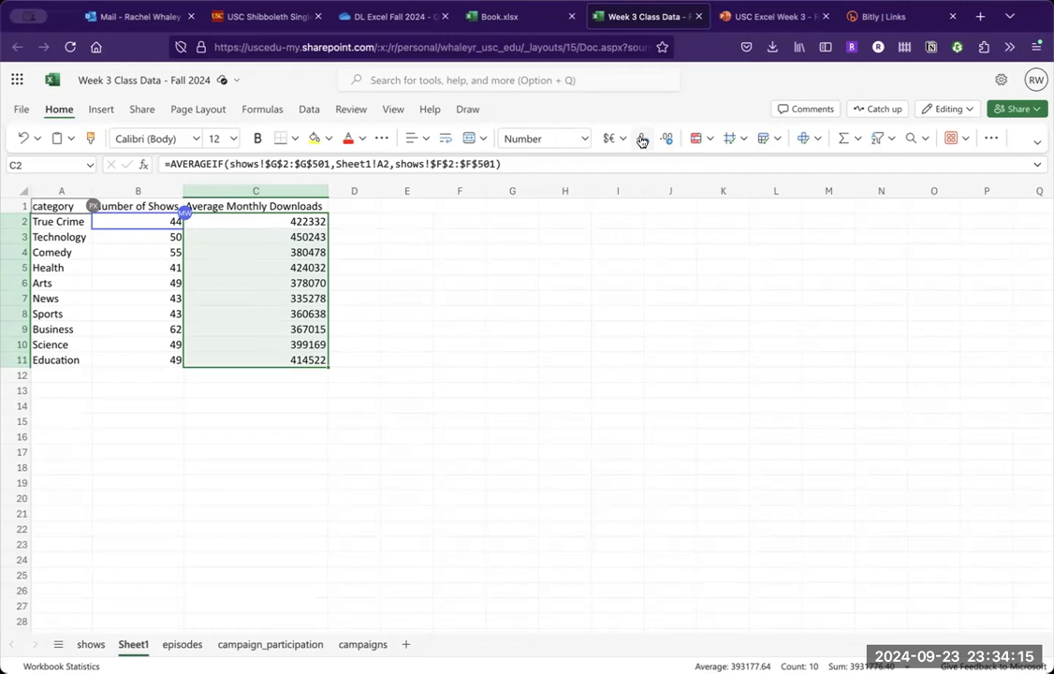
- Turn on the thousands separator in the number format of C2:C11 and close the formatting options
left_click(587, 141)
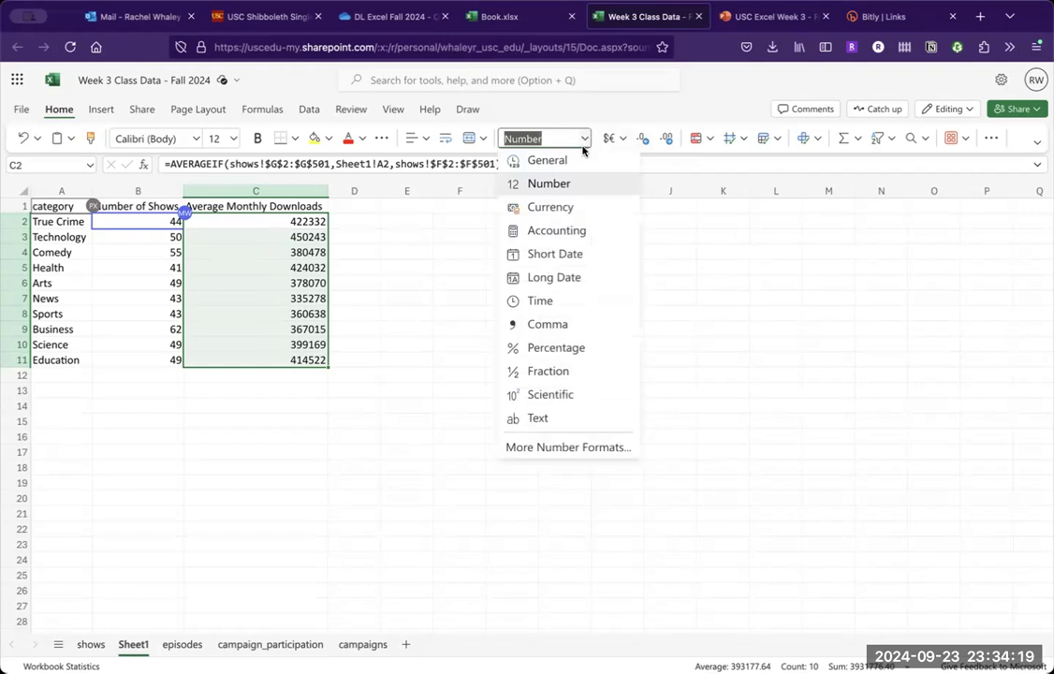
left_click(563, 449)
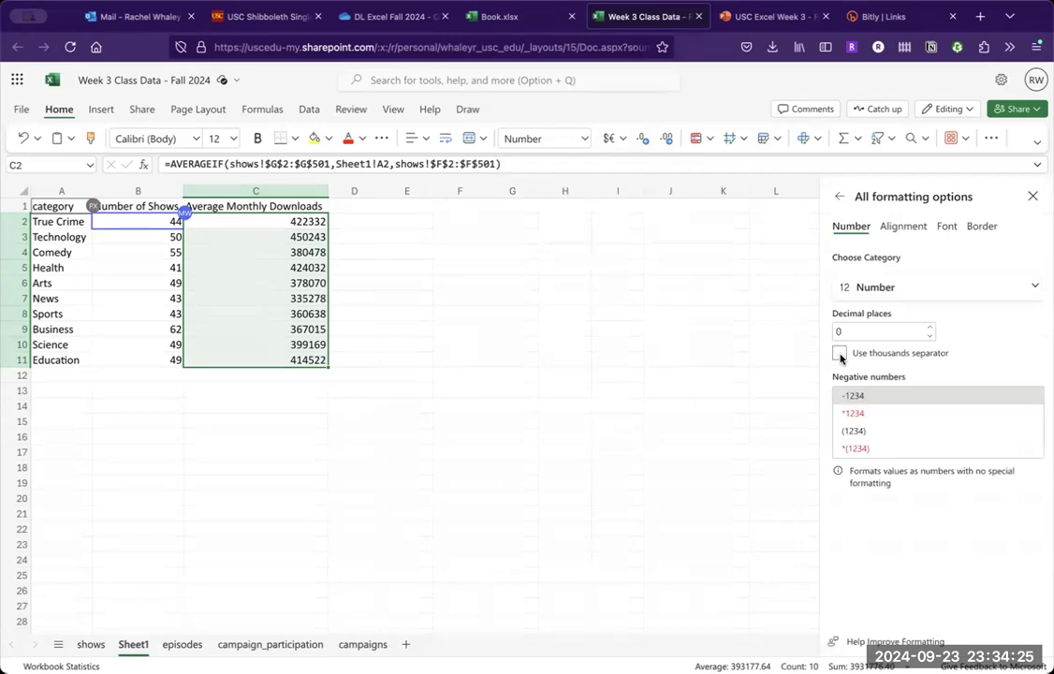
left_click(840, 354)
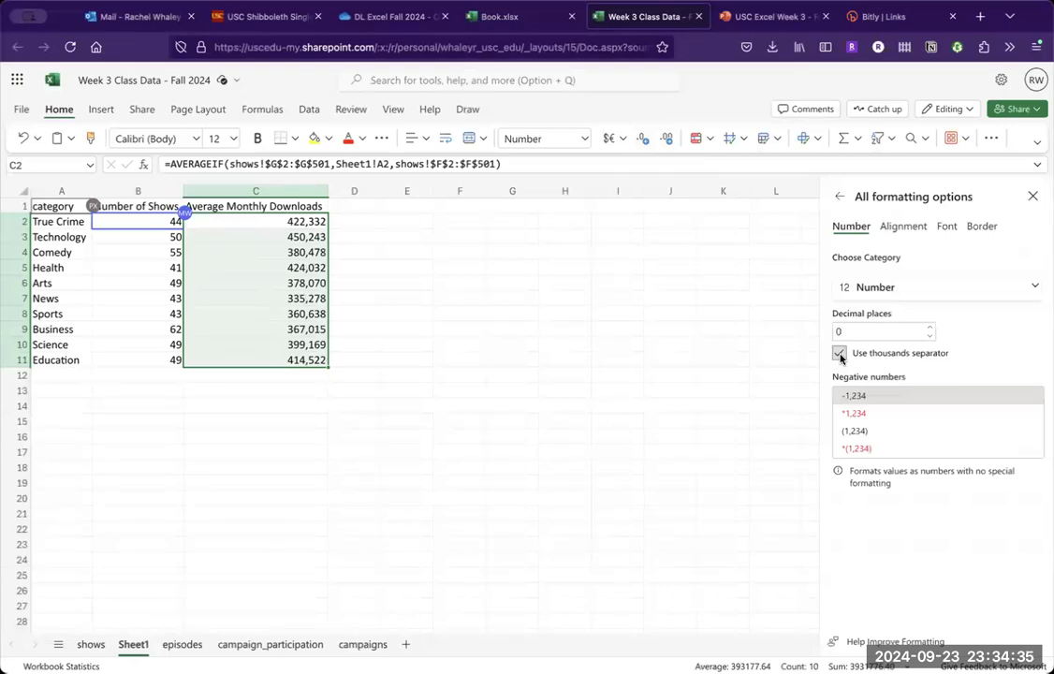
left_click(839, 354)
left_click(1034, 198)
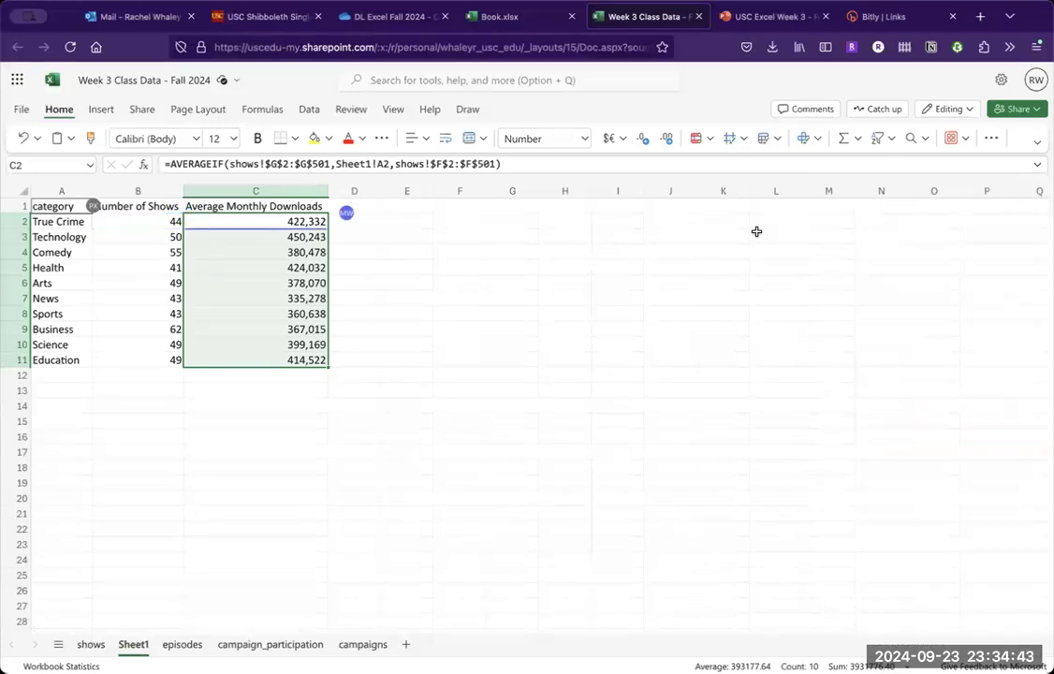
left_click(297, 282)
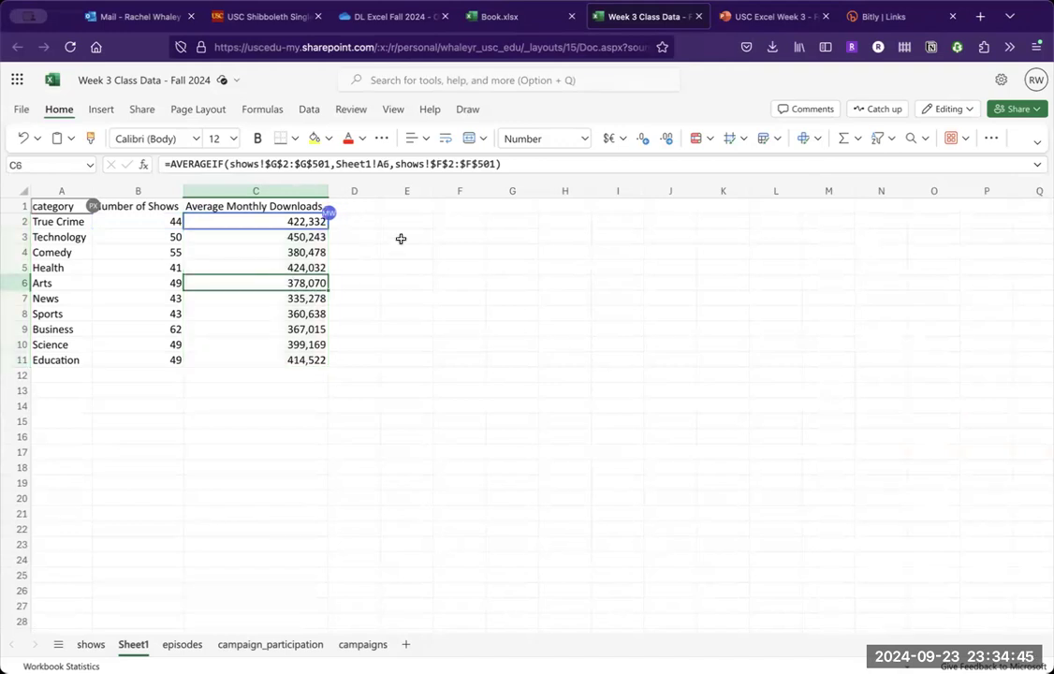
left_click(995, 142)
left_click(995, 143)
left_click(308, 109)
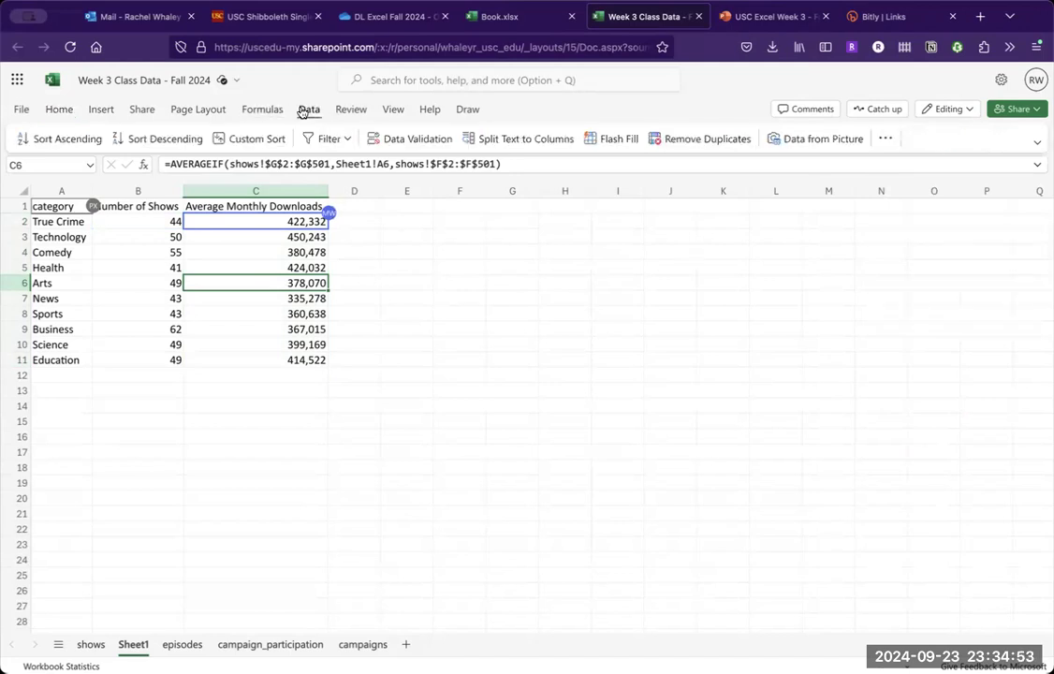
left_click(889, 141)
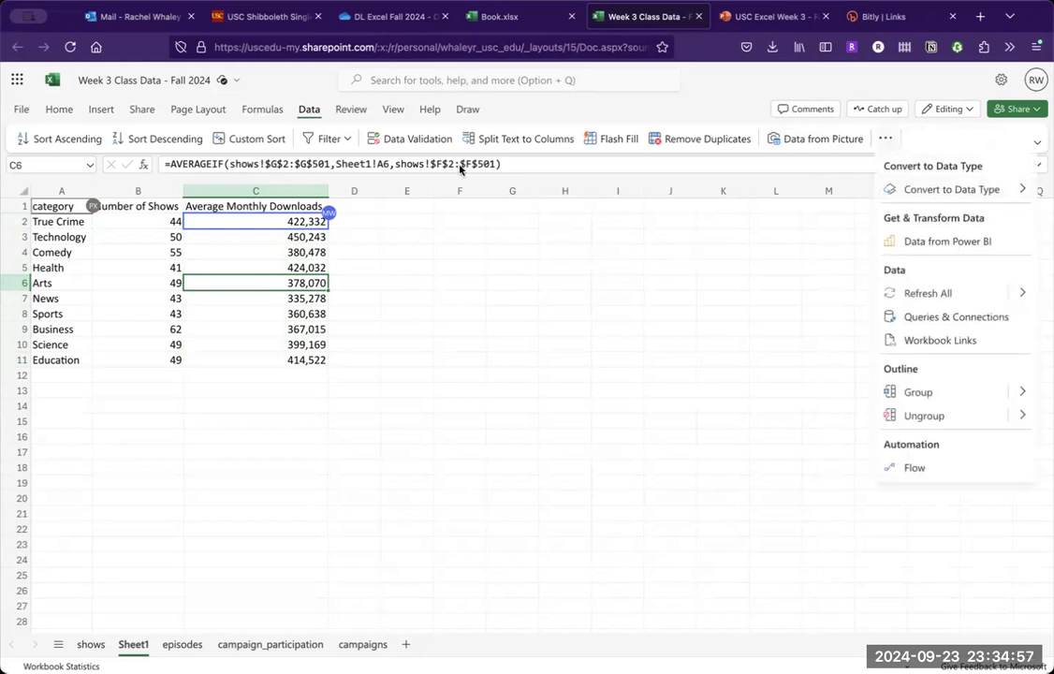
left_click(178, 112)
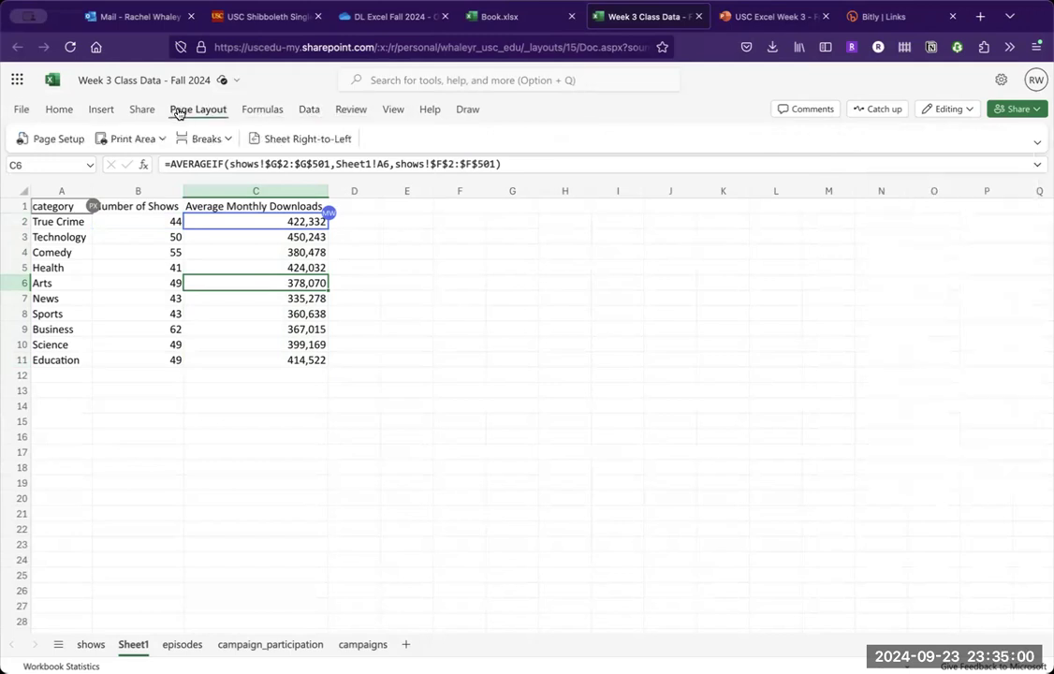
left_click(63, 114)
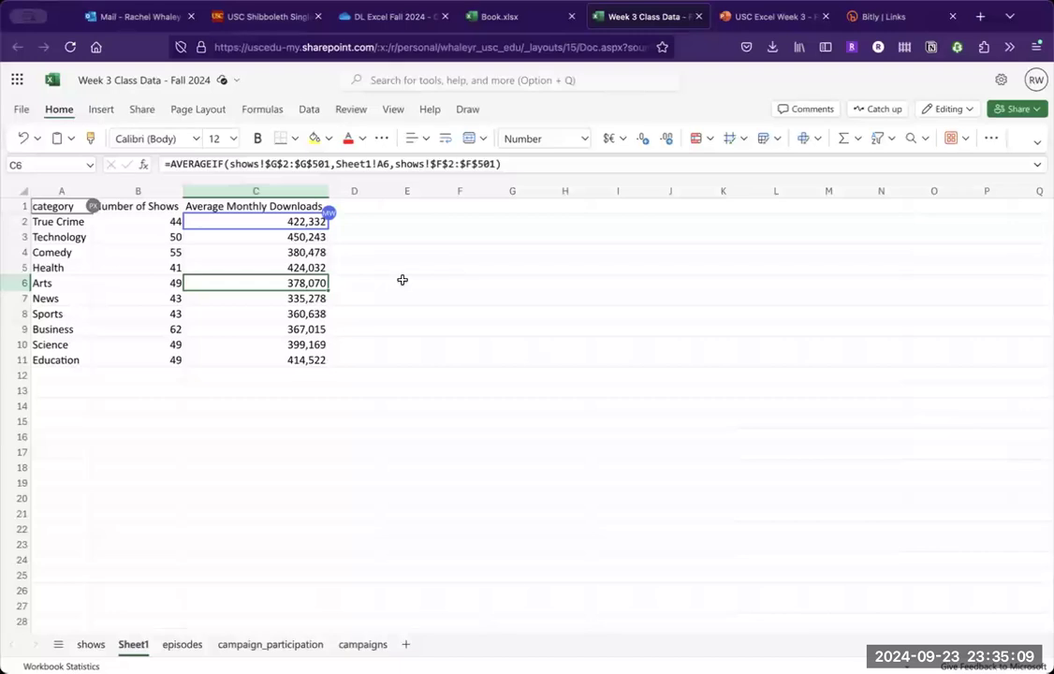
- Format the summary range A1:C11 as a table with headers in the Blue, Table Style Medium 2 style
left_click(319, 357)
key("super+a")
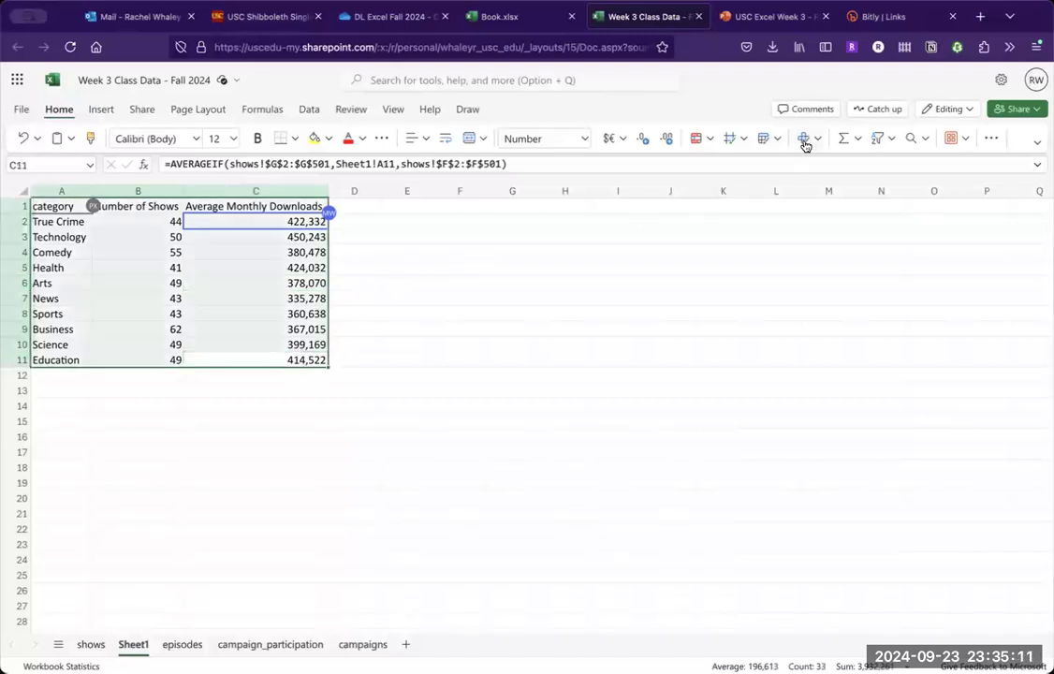
left_click(766, 139)
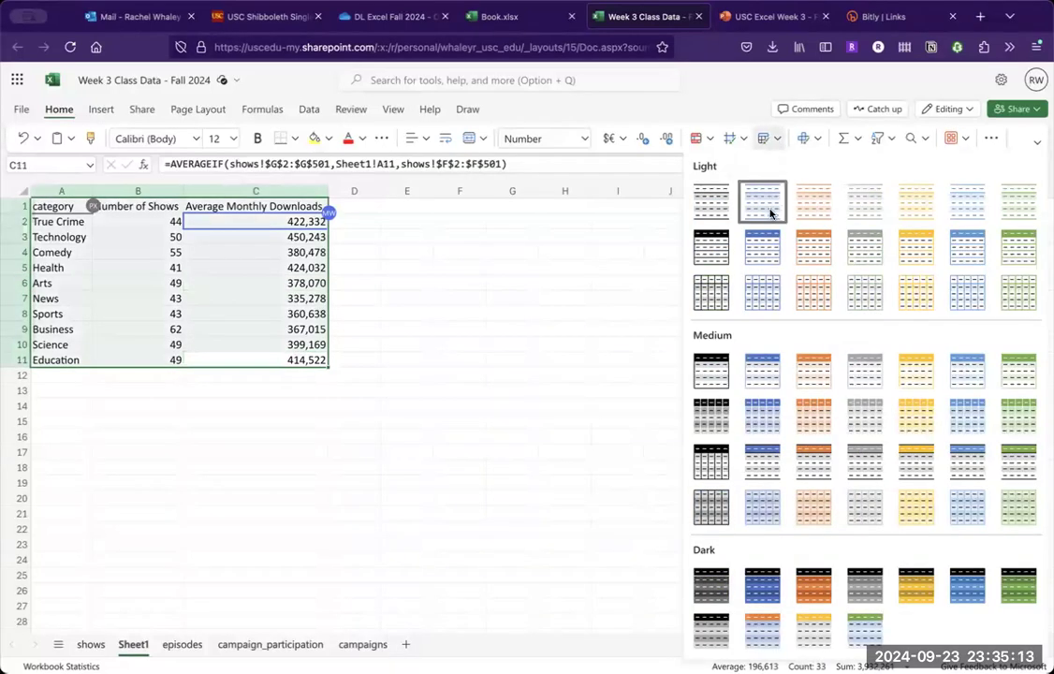
left_click(760, 371)
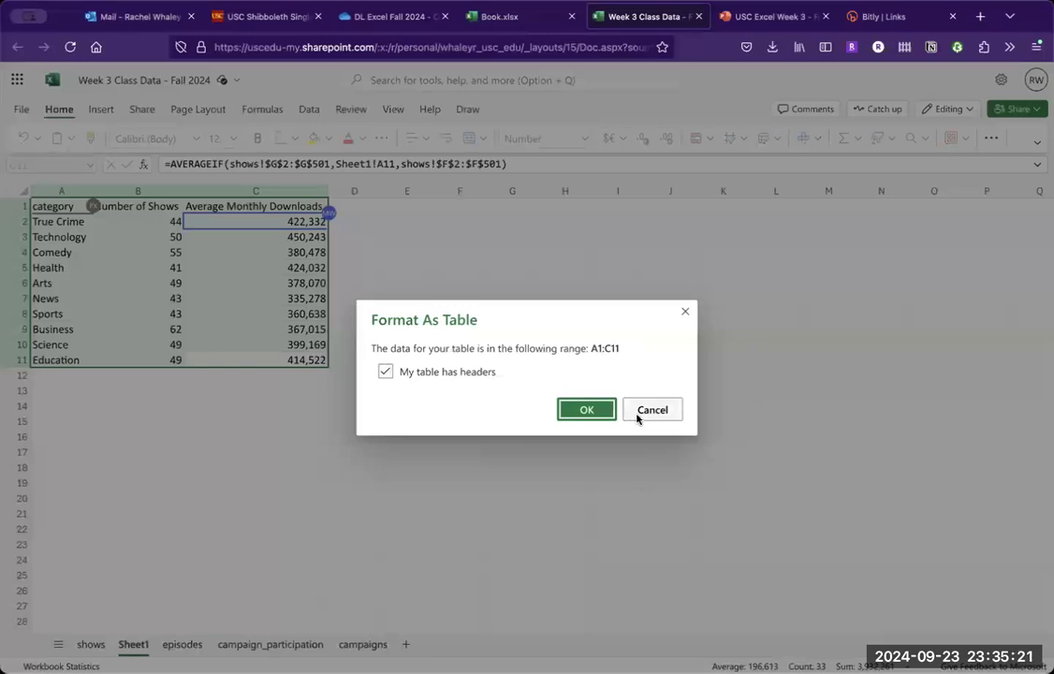
left_click(605, 410)
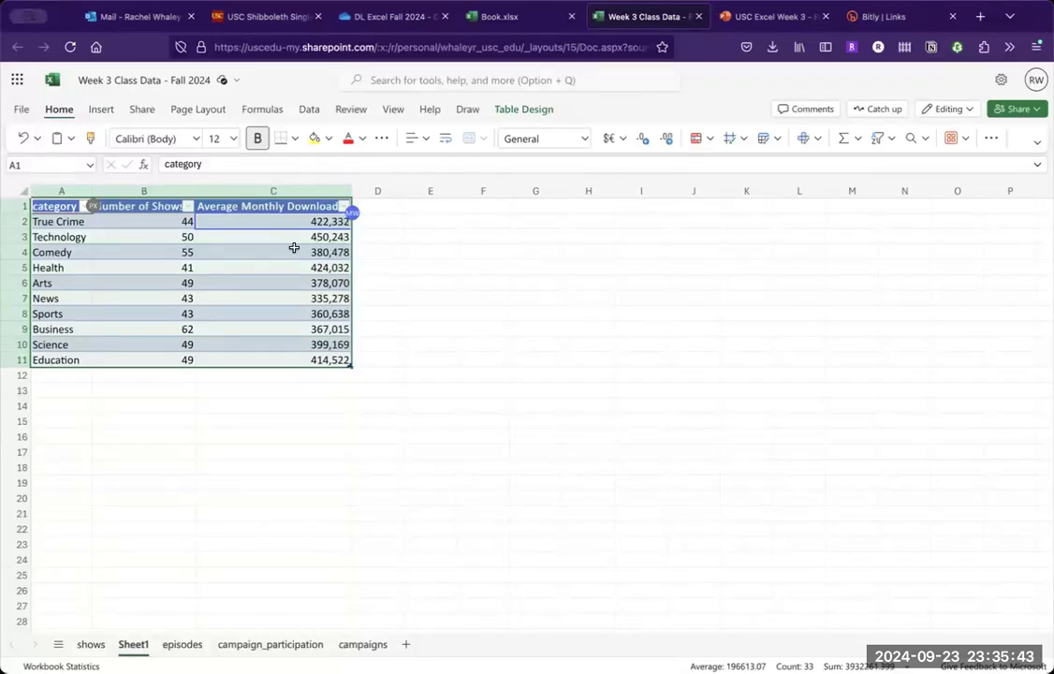
left_click(188, 207)
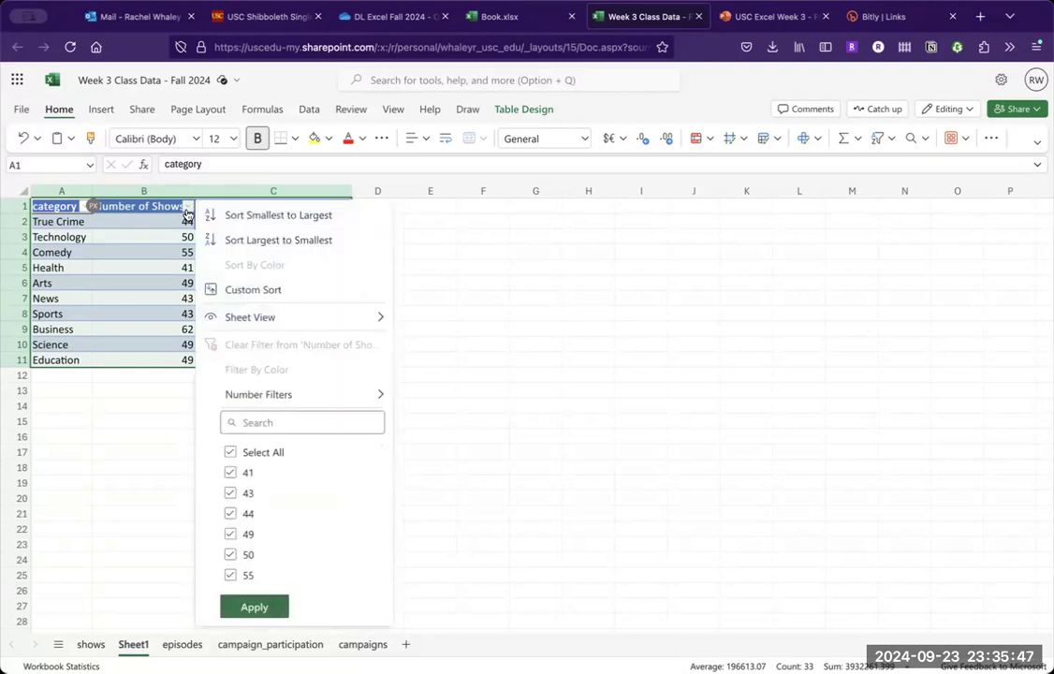
left_click(187, 213)
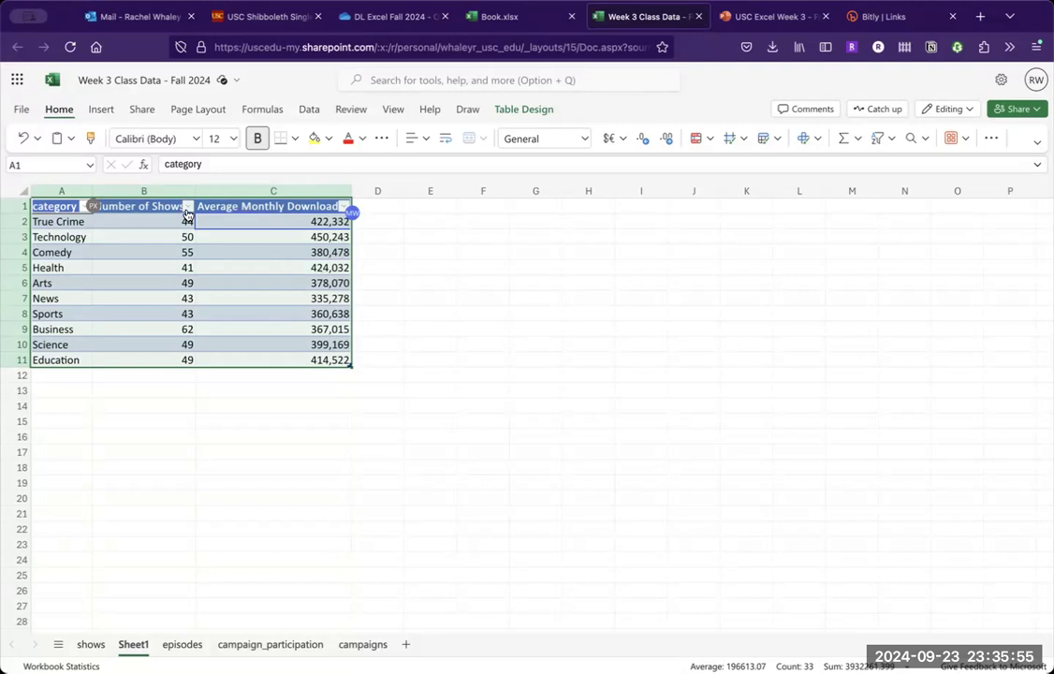
left_click(219, 268)
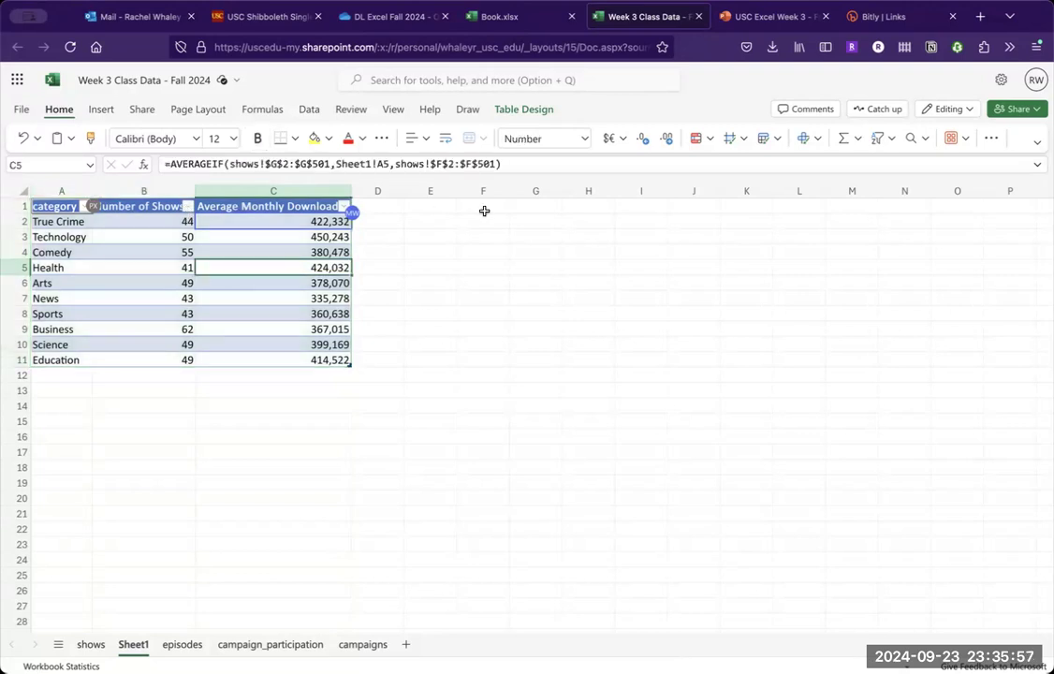
left_click(778, 140)
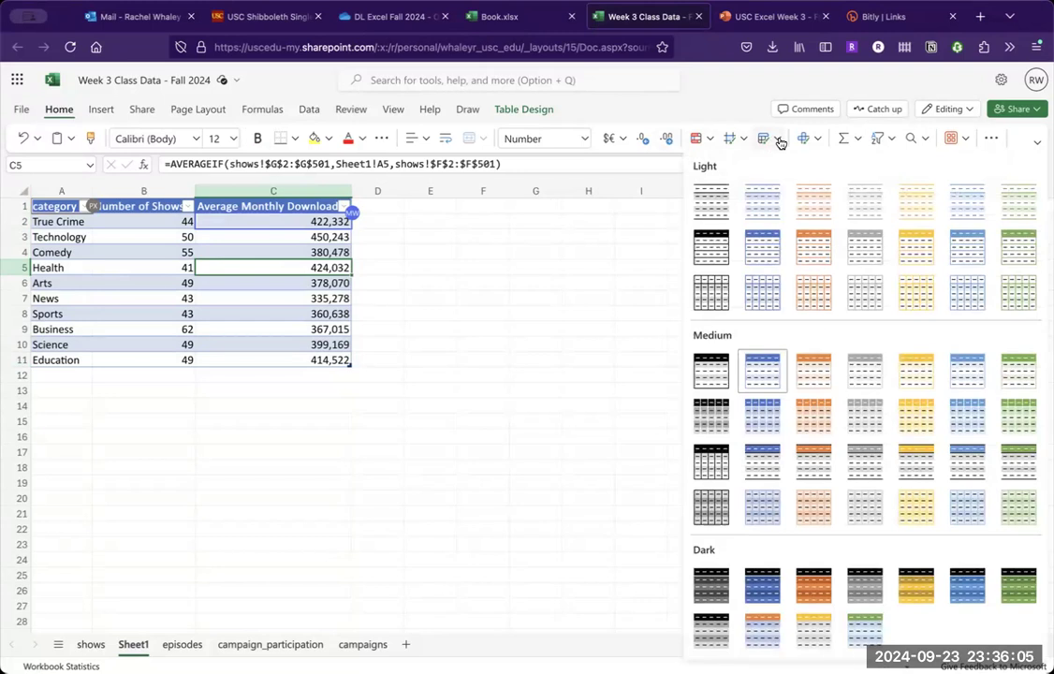
left_click(781, 141)
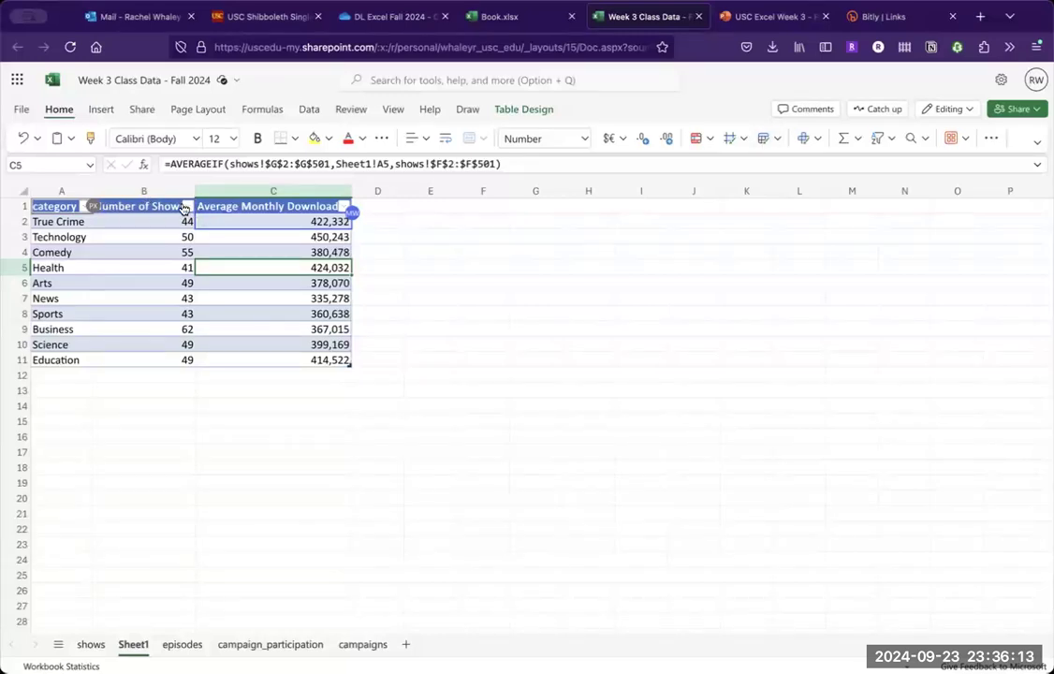
left_click(894, 140)
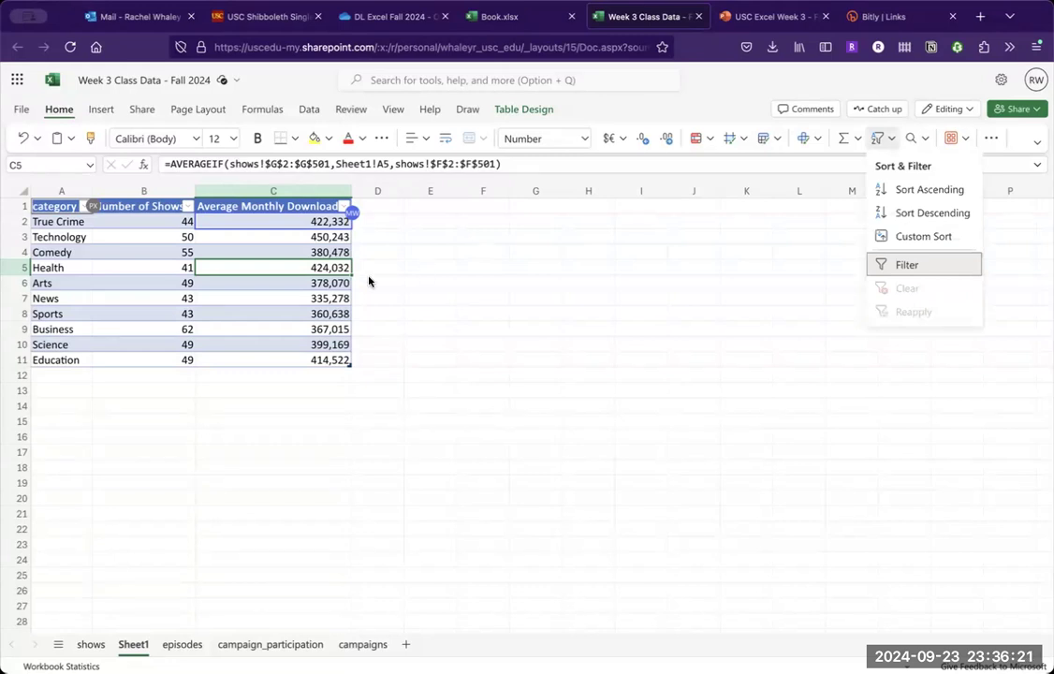
left_click(285, 284)
left_click(286, 283)
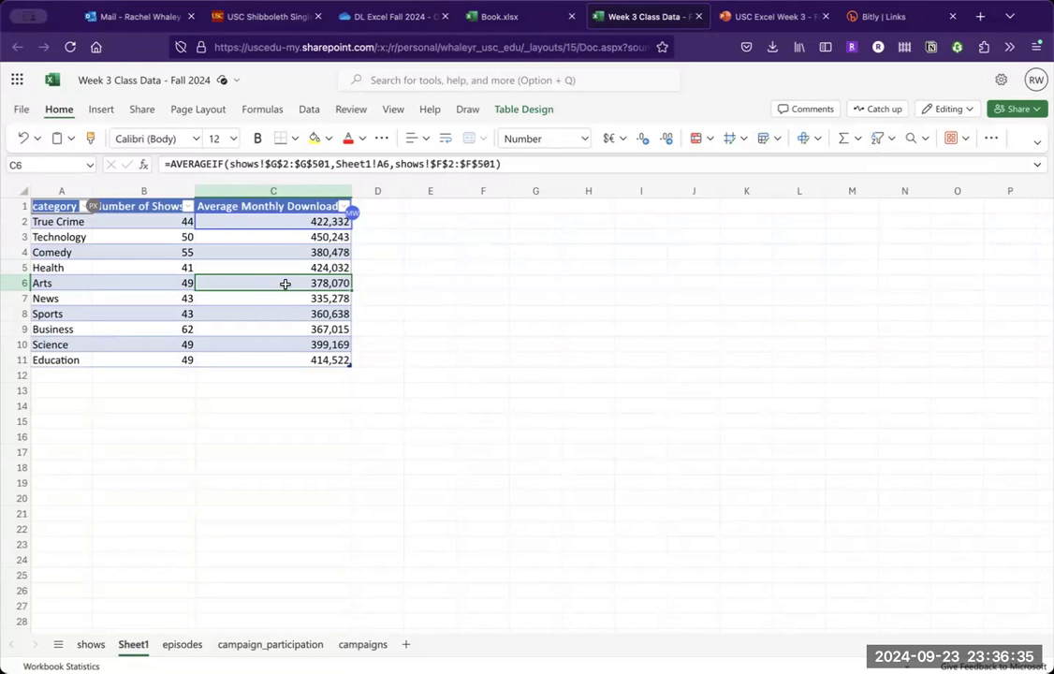
- Try to sort the summary table by Average Monthly Downloads from largest to smallest in a view showing only own sorting, and exit that view
left_click(789, 19)
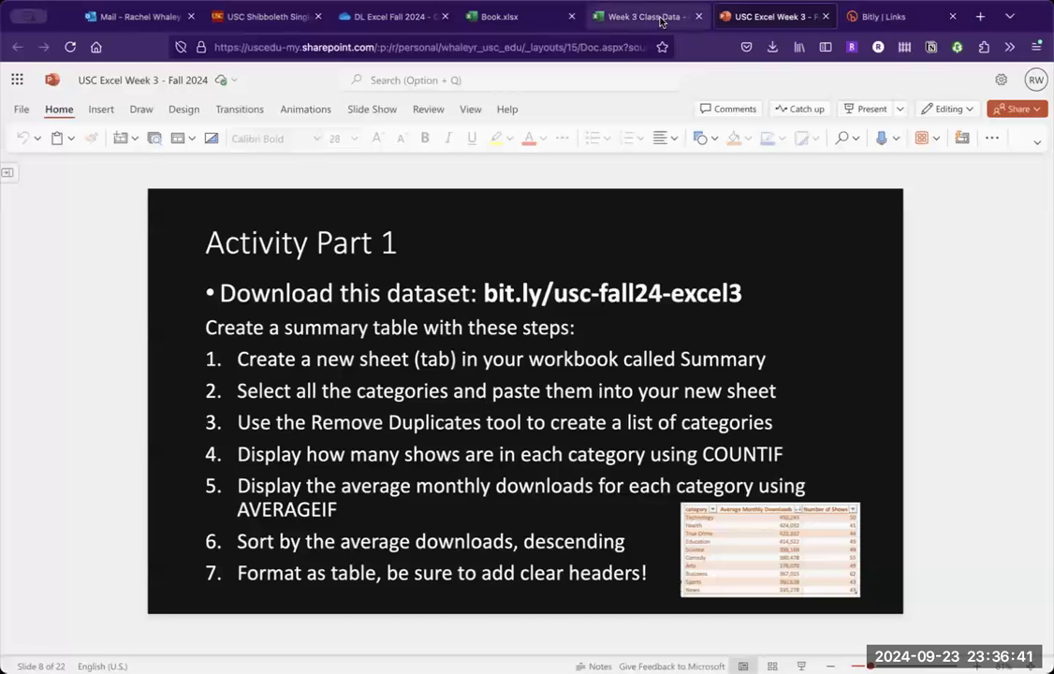
left_click(646, 17)
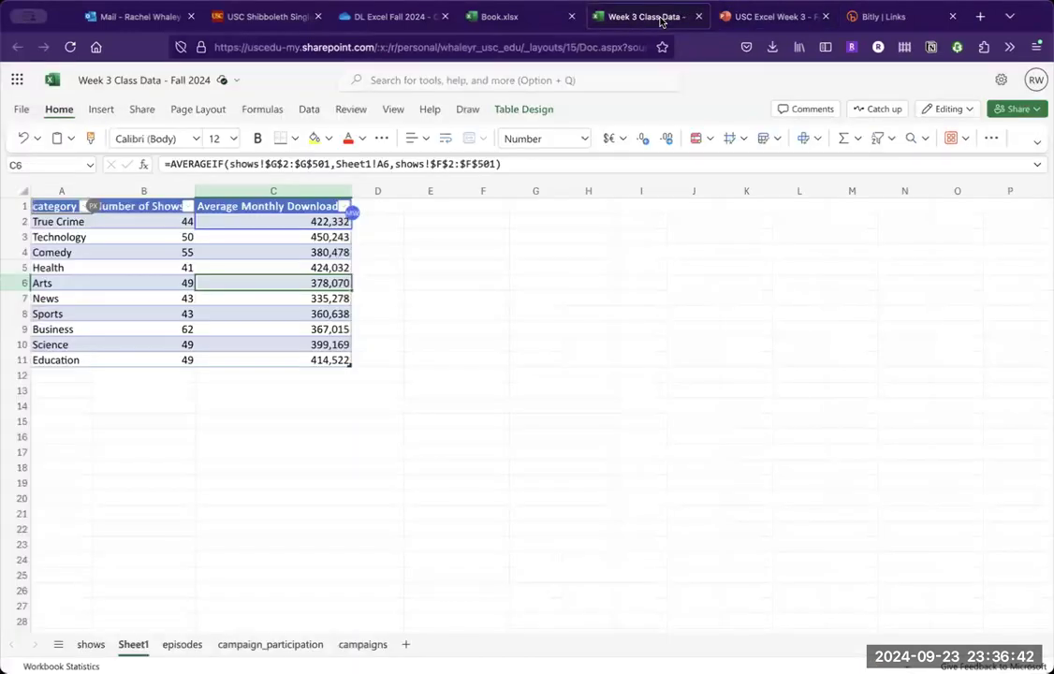
left_click(342, 207)
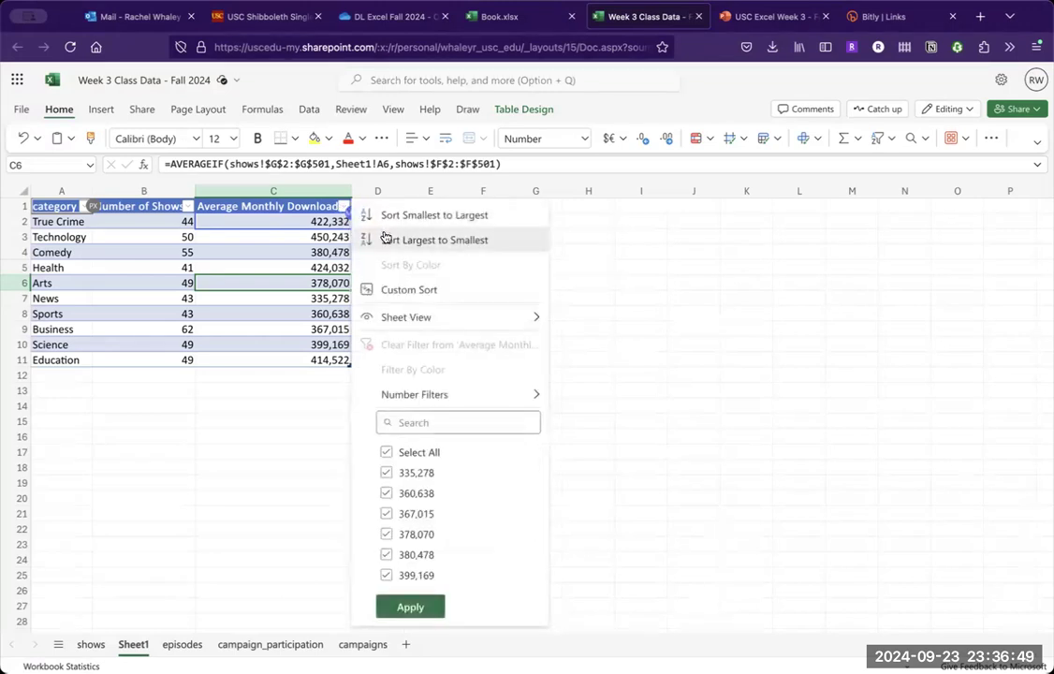
left_click(386, 239)
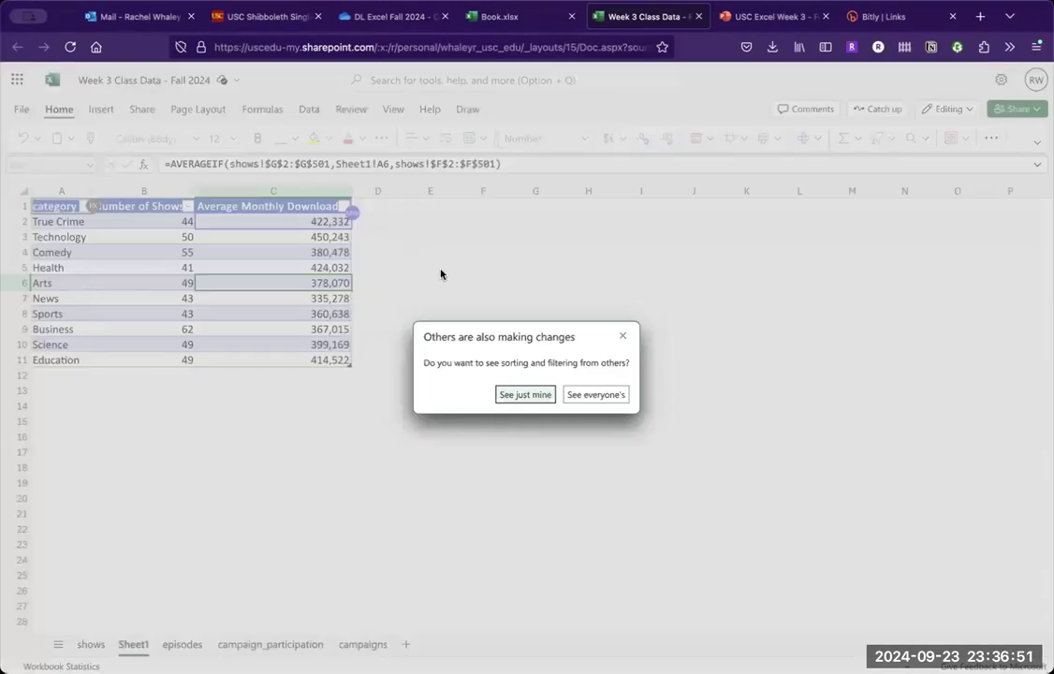
left_click(527, 394)
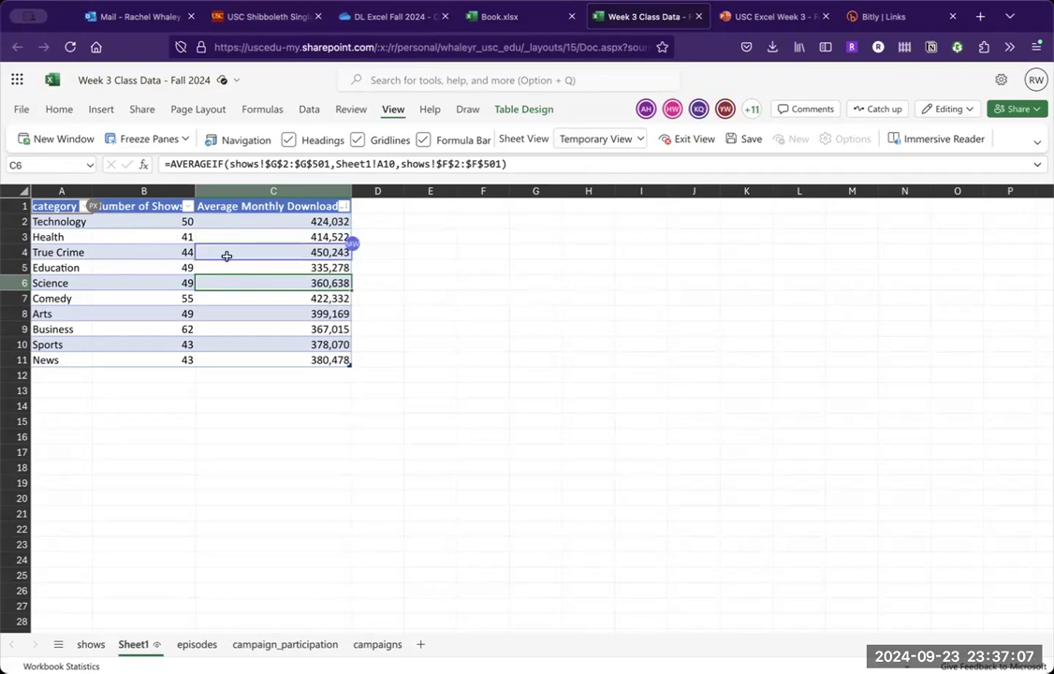
left_click(687, 139)
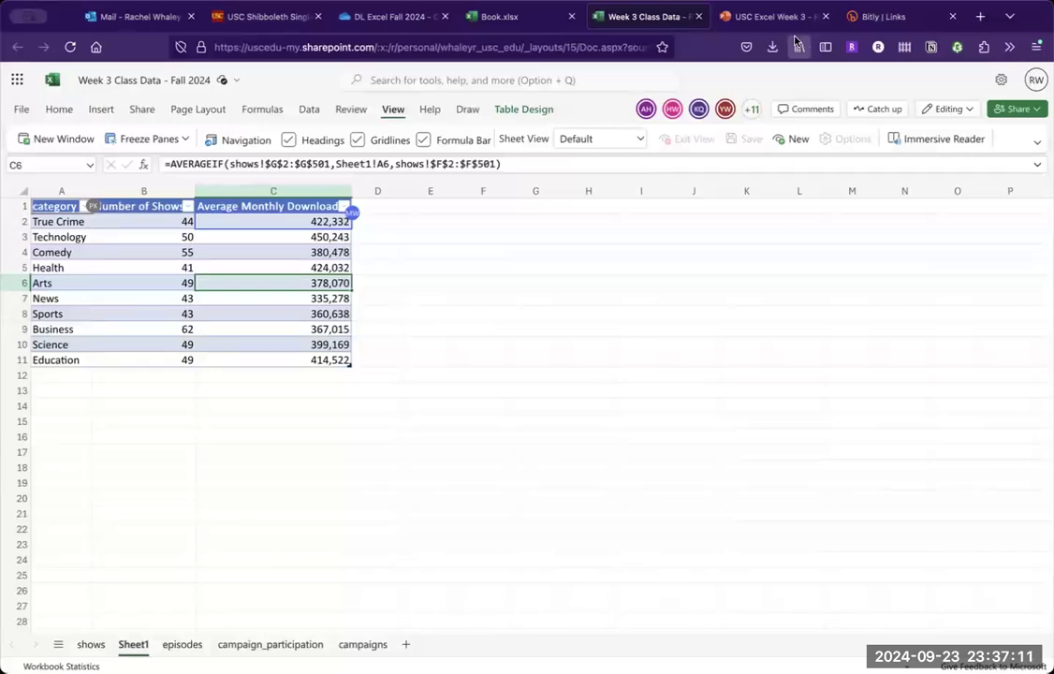
- Switch to the USC Excel Week 3 presentation in PowerPoint and advance to the "Why pivot tables?" slide
left_click(770, 18)
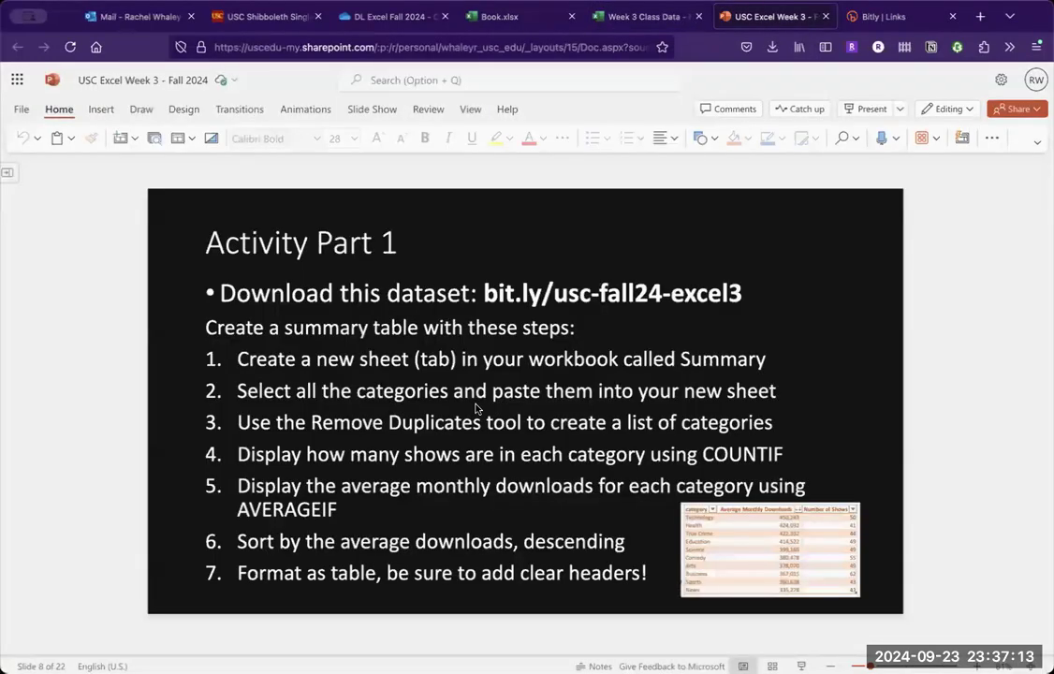
key("Page_Down")
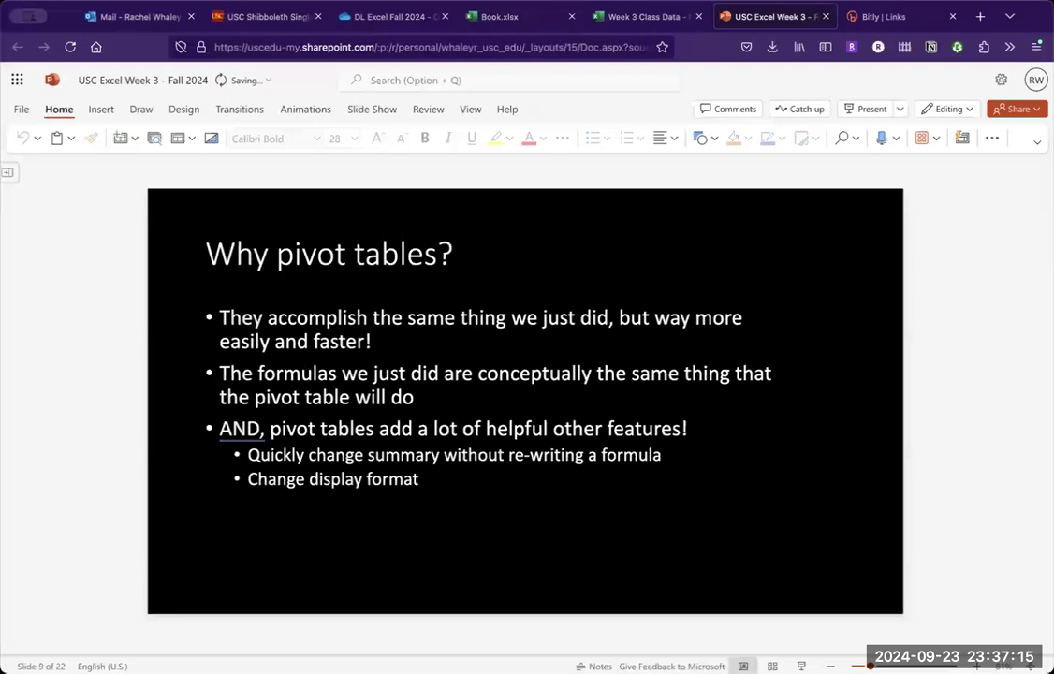
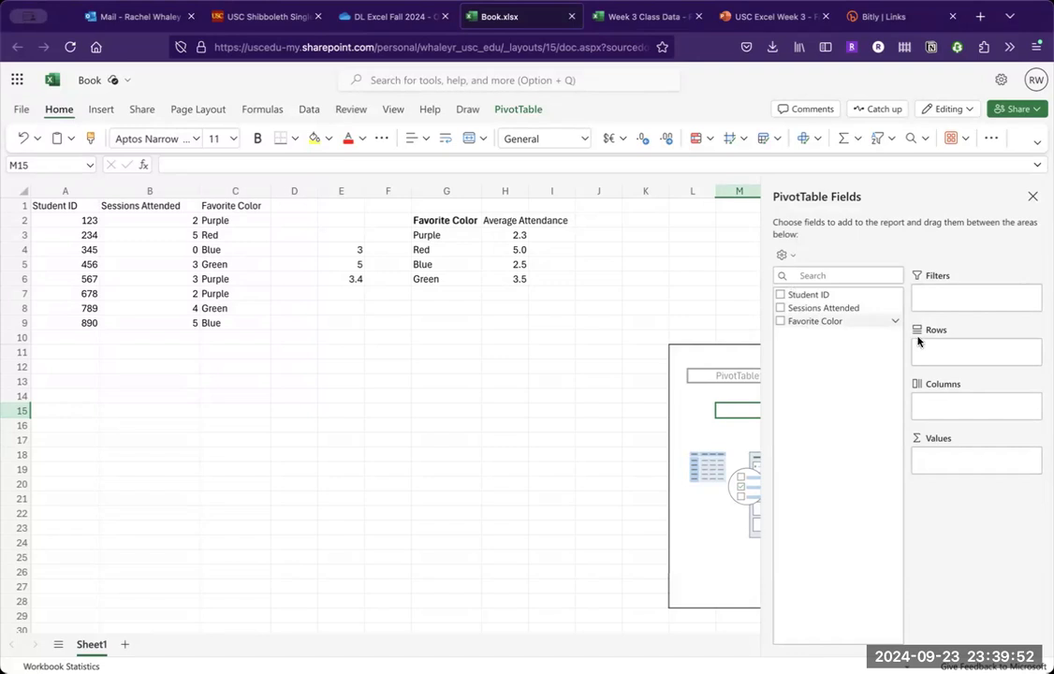
- Build the pivot table with Favorite Color as rows and Sessions Attended as values
left_click_drag(939, 353, 939, 352)
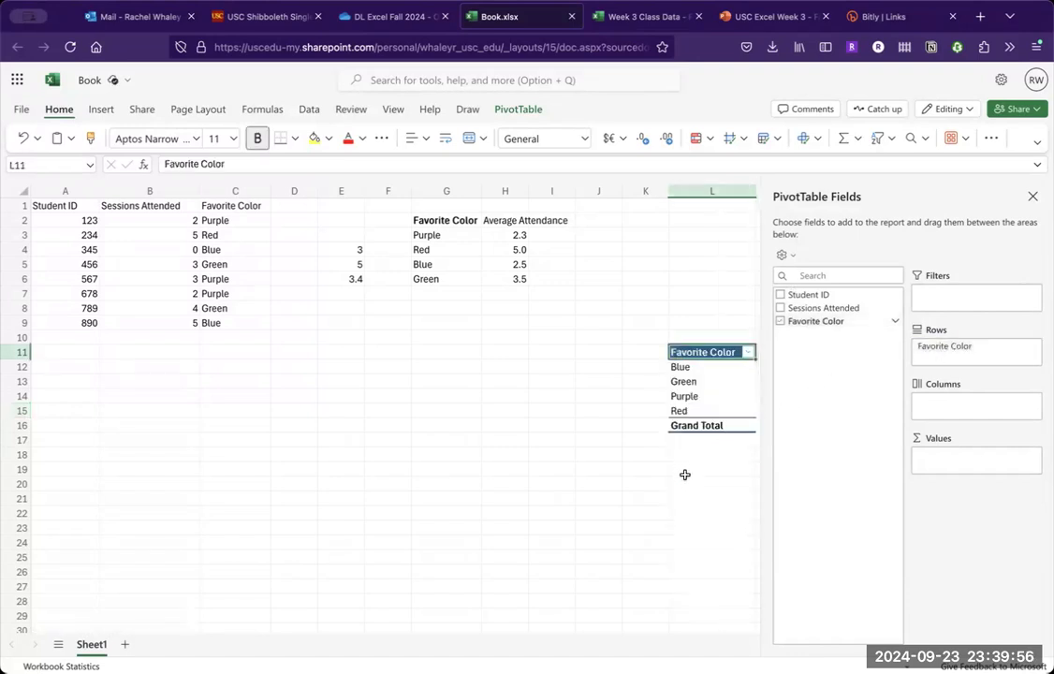
scroll(685, 475, "right", 3)
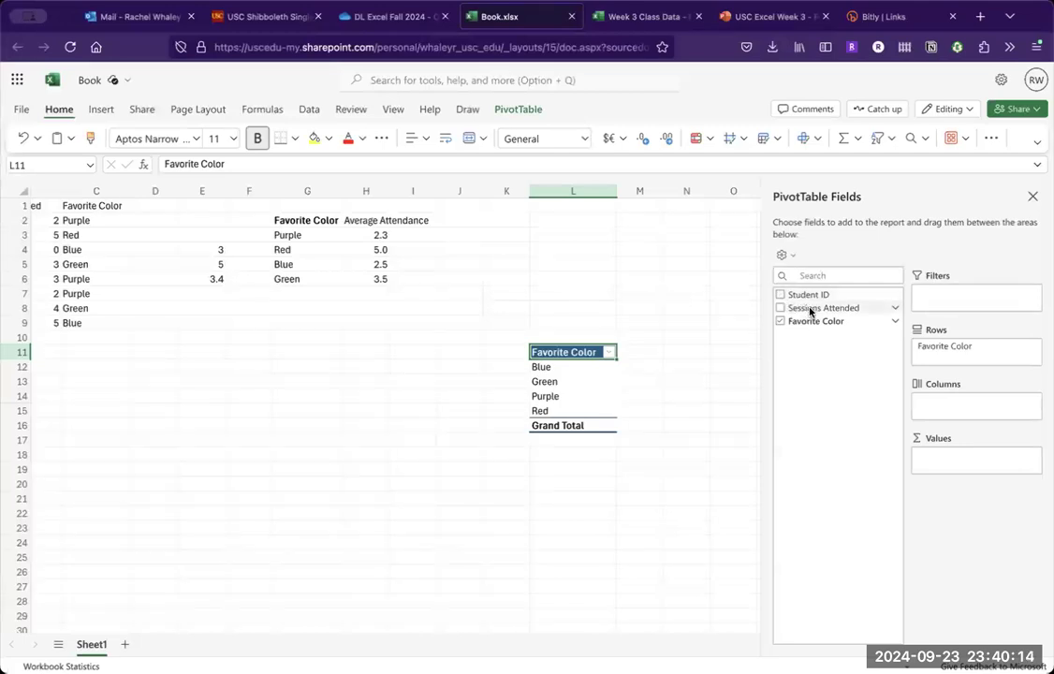
left_click_drag(812, 309, 950, 462)
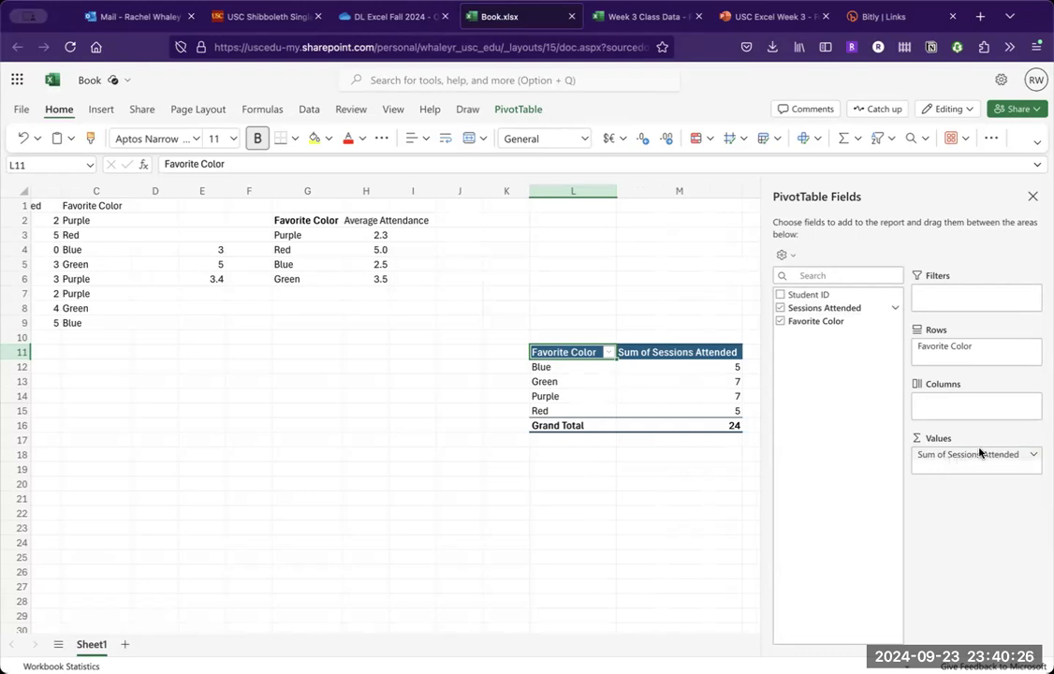
- Change the Sessions Attended value field in the pivot table to summarize by Average
left_click(1035, 456)
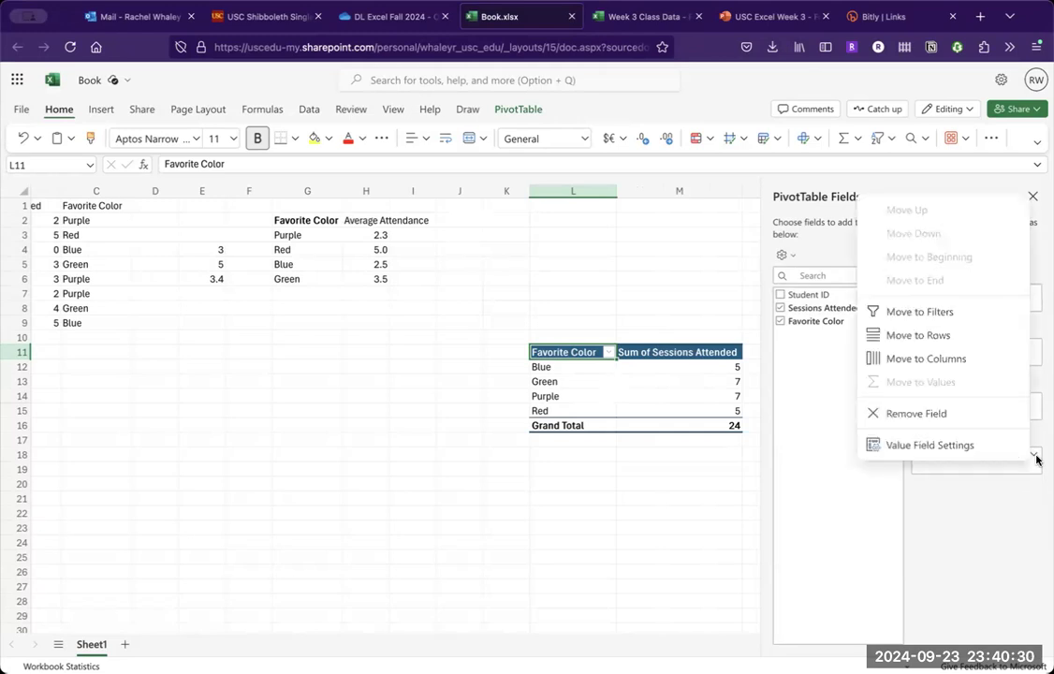
left_click(989, 447)
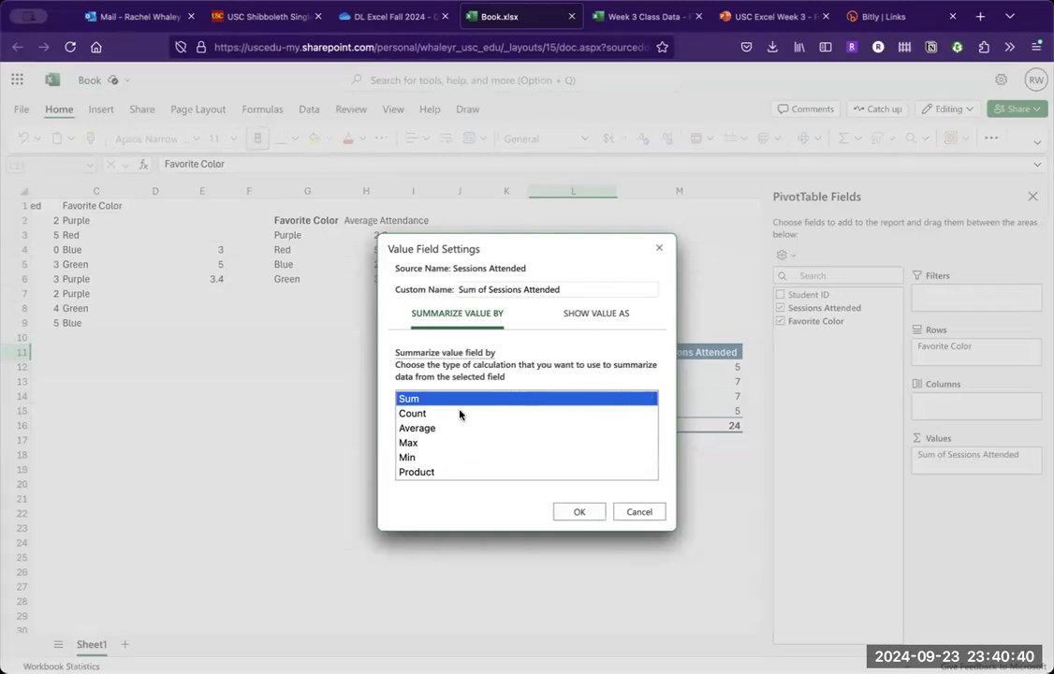
scroll(471, 466, "down", 3)
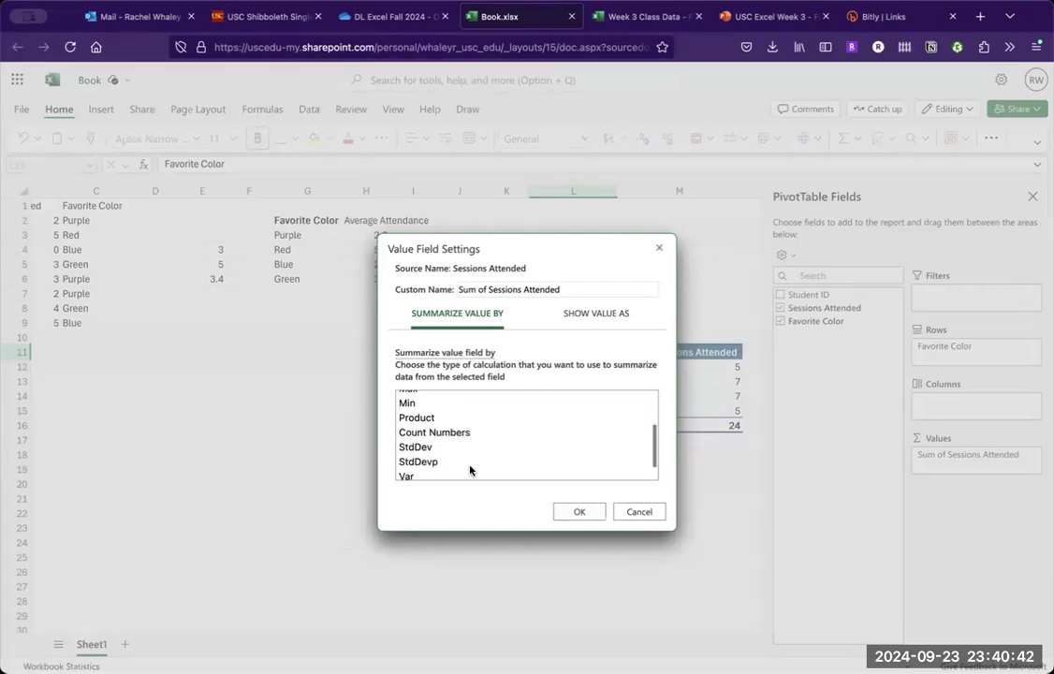
scroll(470, 462, "up", 3)
scroll(470, 463, "down", 3)
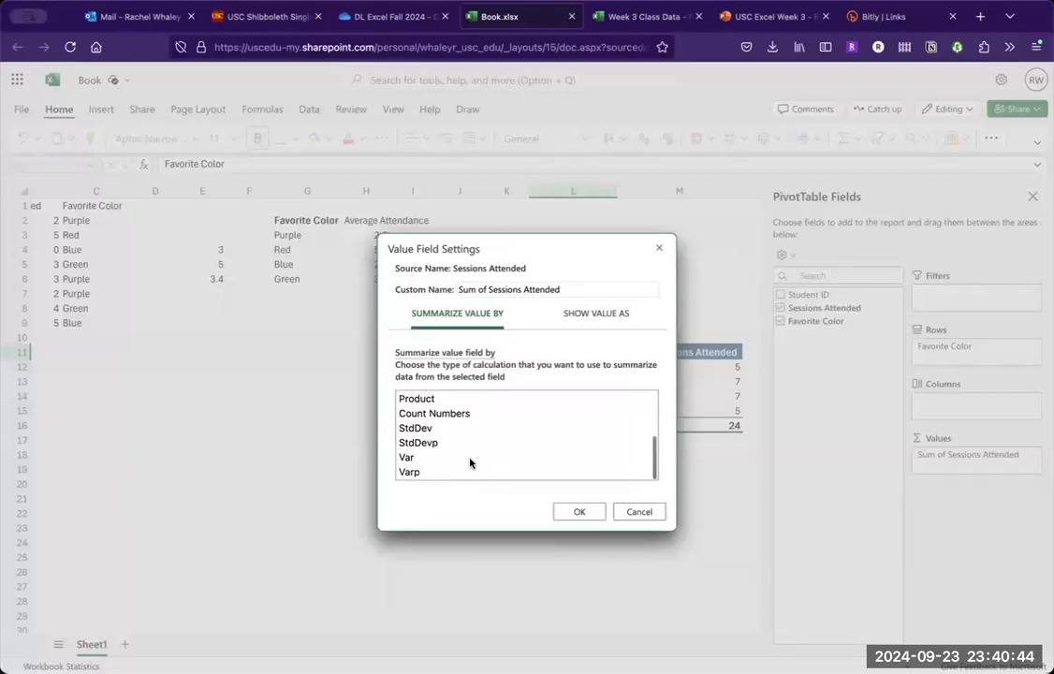
scroll(470, 463, "up", 3)
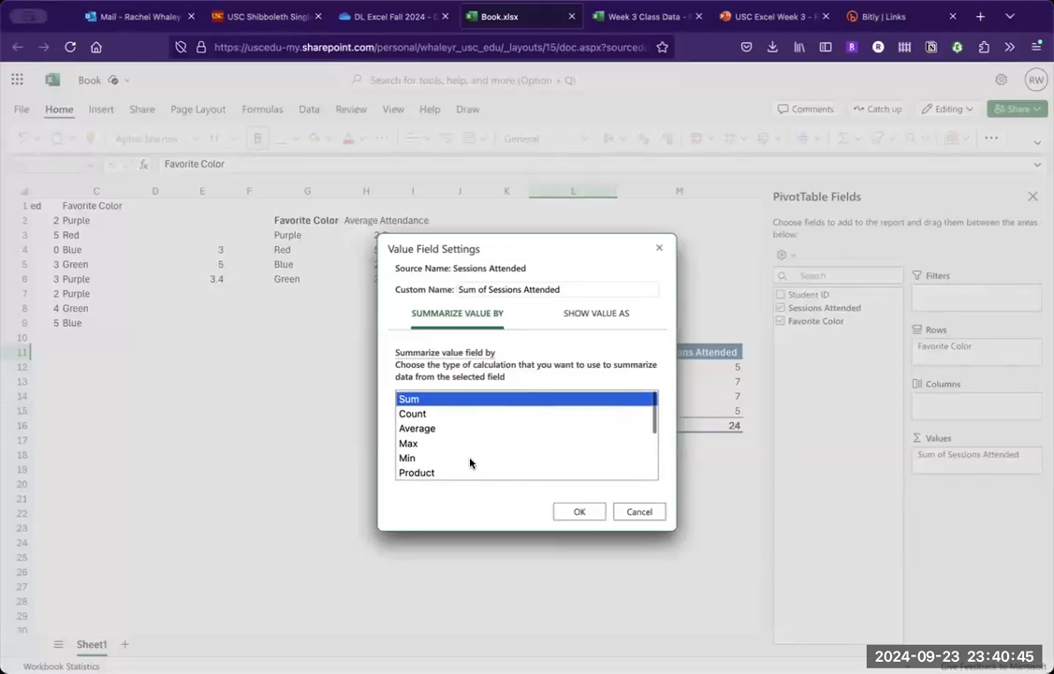
left_click(428, 418)
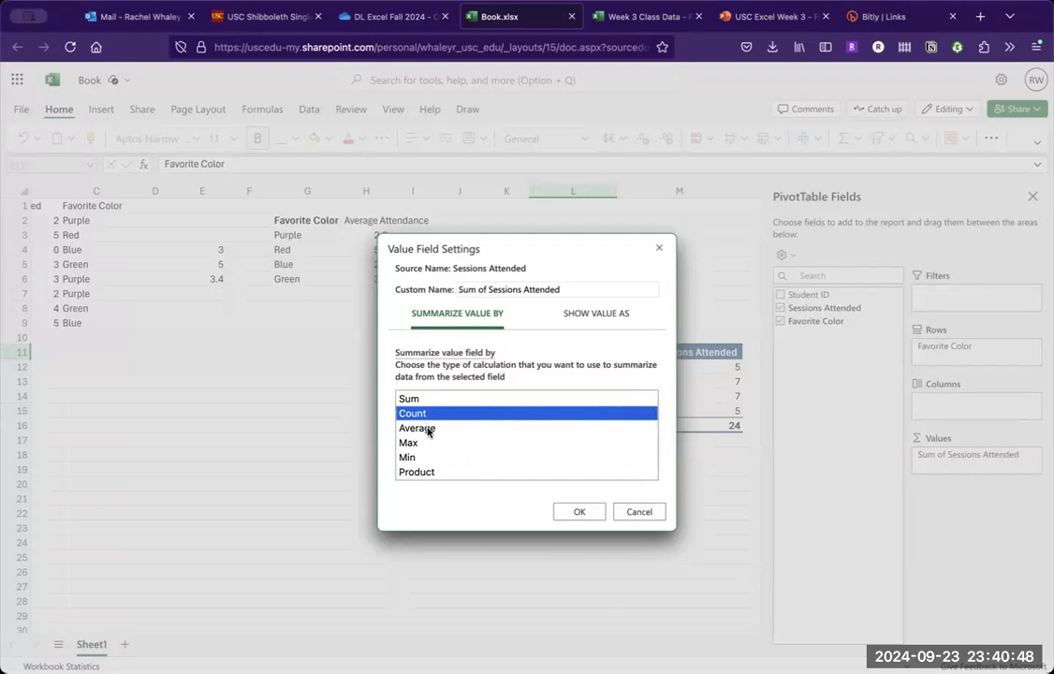
left_click(430, 429)
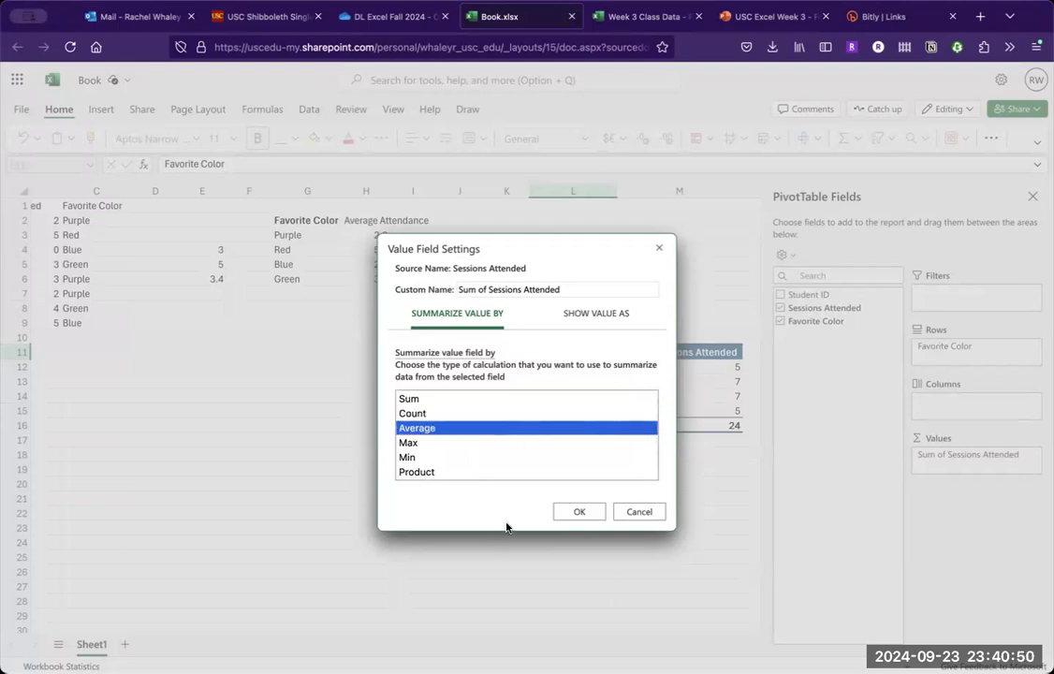
left_click(564, 519)
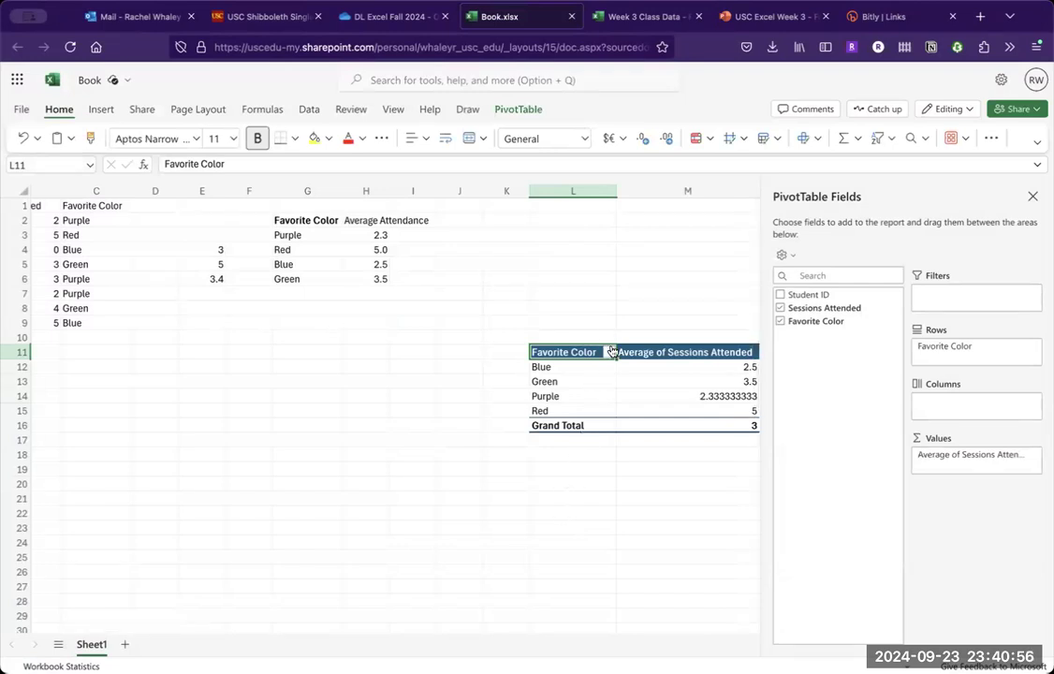
- Format the pivot table's average values in M12:M16, including the grand total, as numbers without decimal places
scroll(611, 350, "right", 2)
scroll(610, 350, "right", 2)
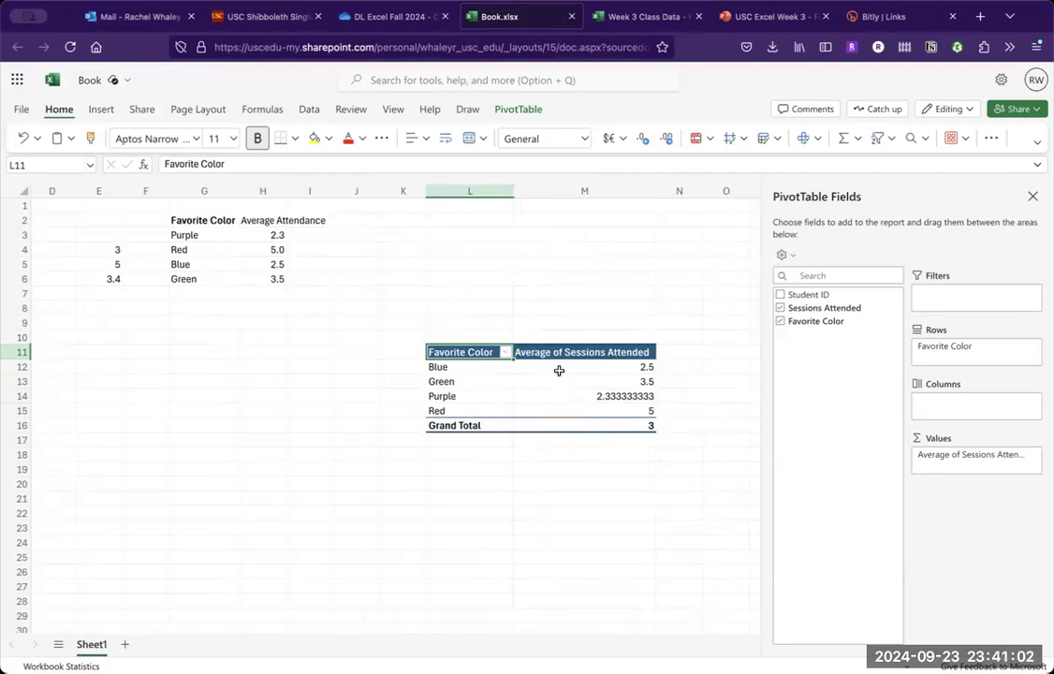
left_click_drag(579, 367, 591, 424)
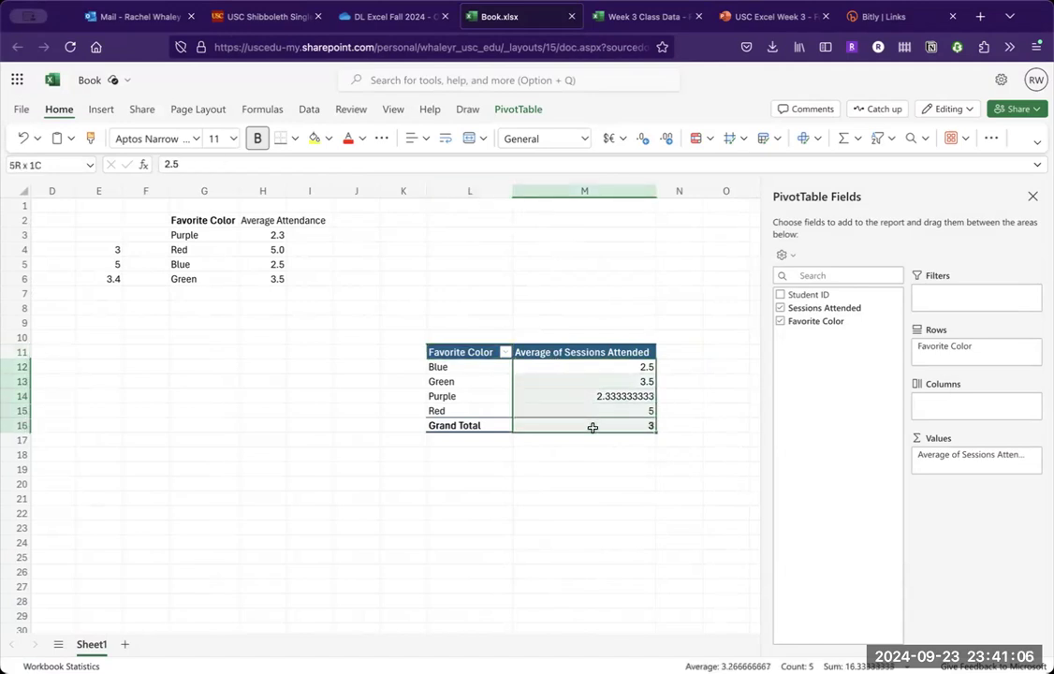
left_click(644, 143)
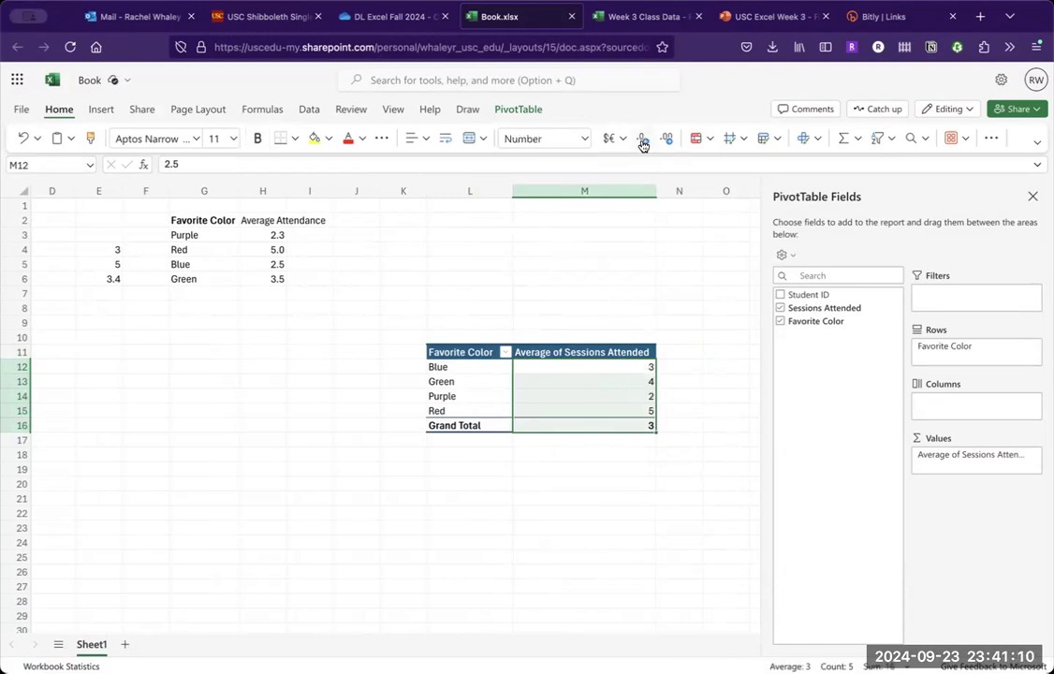
left_click(710, 467)
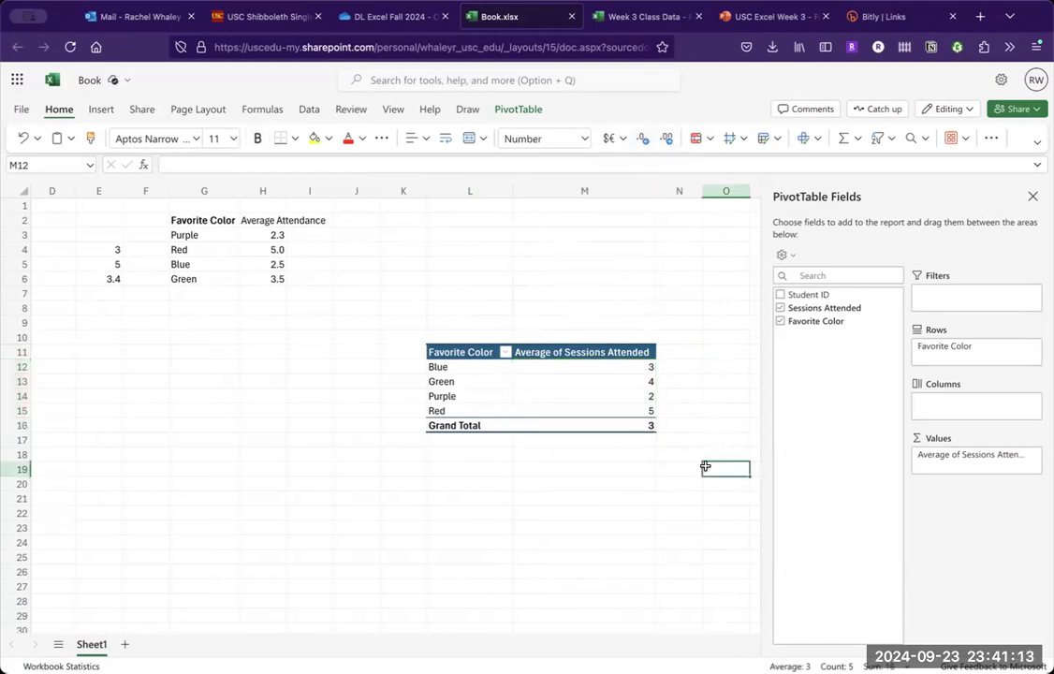
- Sort the pivot table's Favorite Color rows by Average of Sessions Attended from largest to smallest
left_click(536, 397)
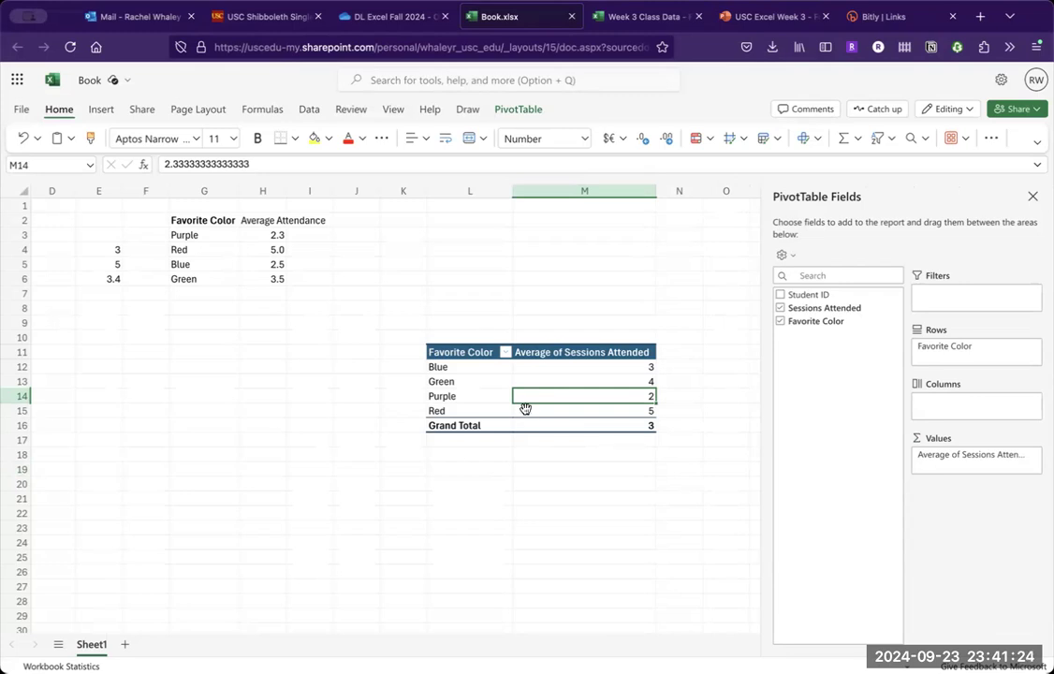
left_click(504, 355)
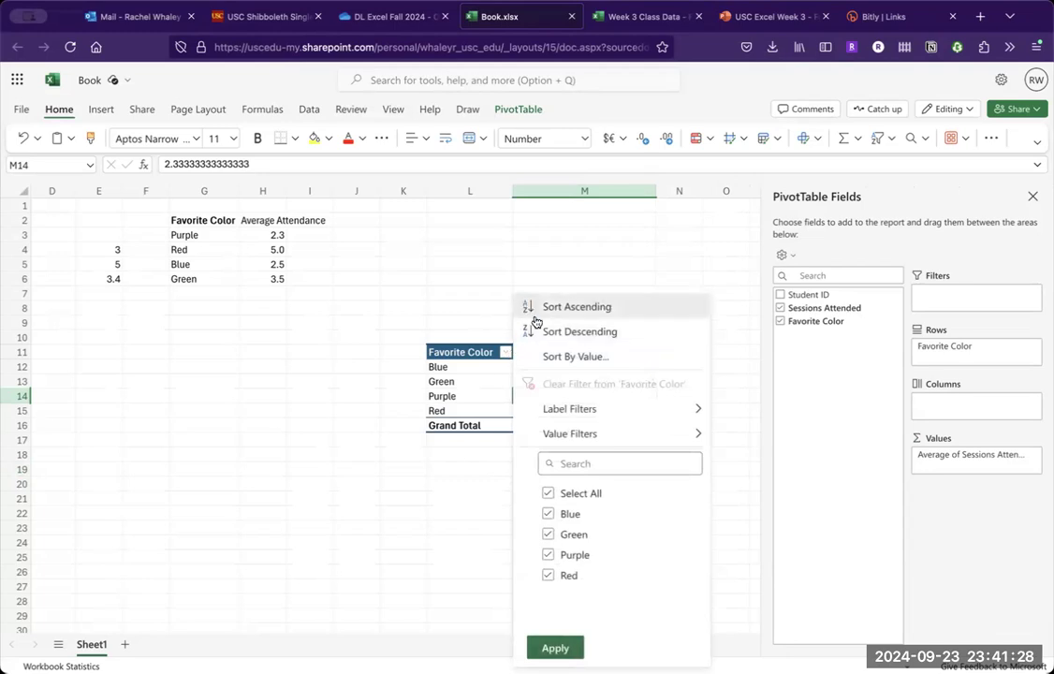
left_click(562, 409)
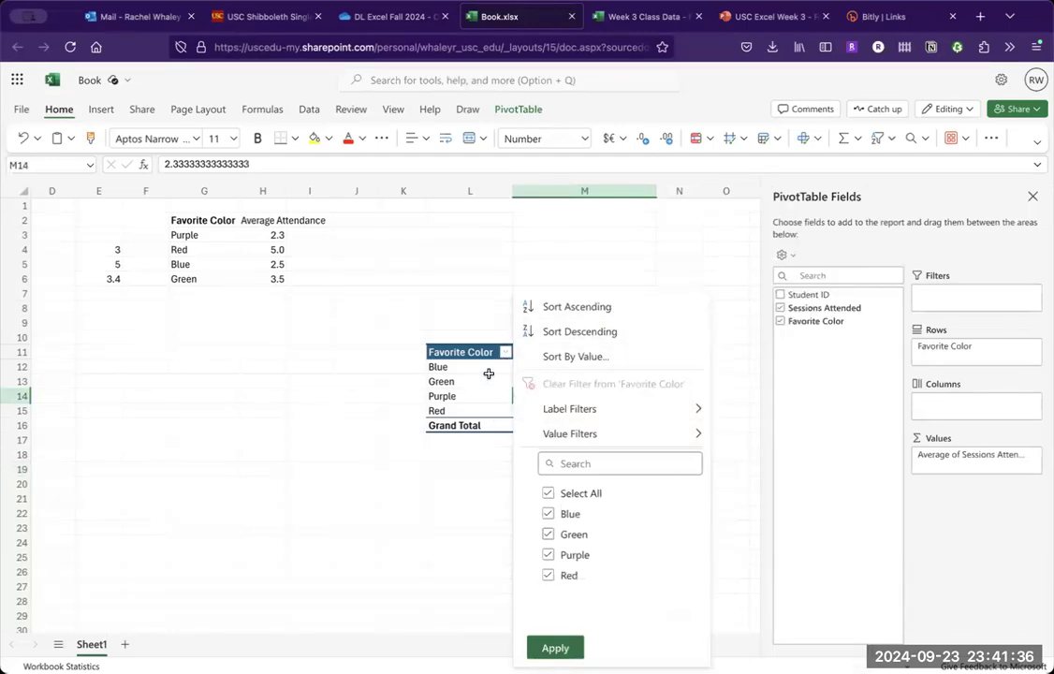
left_click(563, 354)
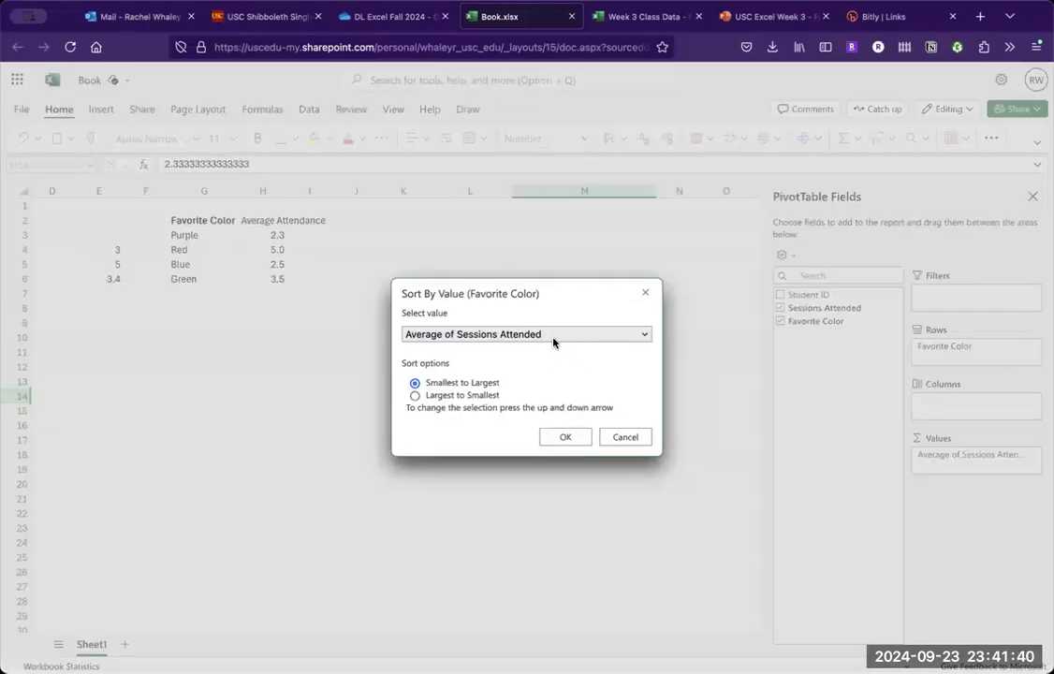
left_click(485, 397)
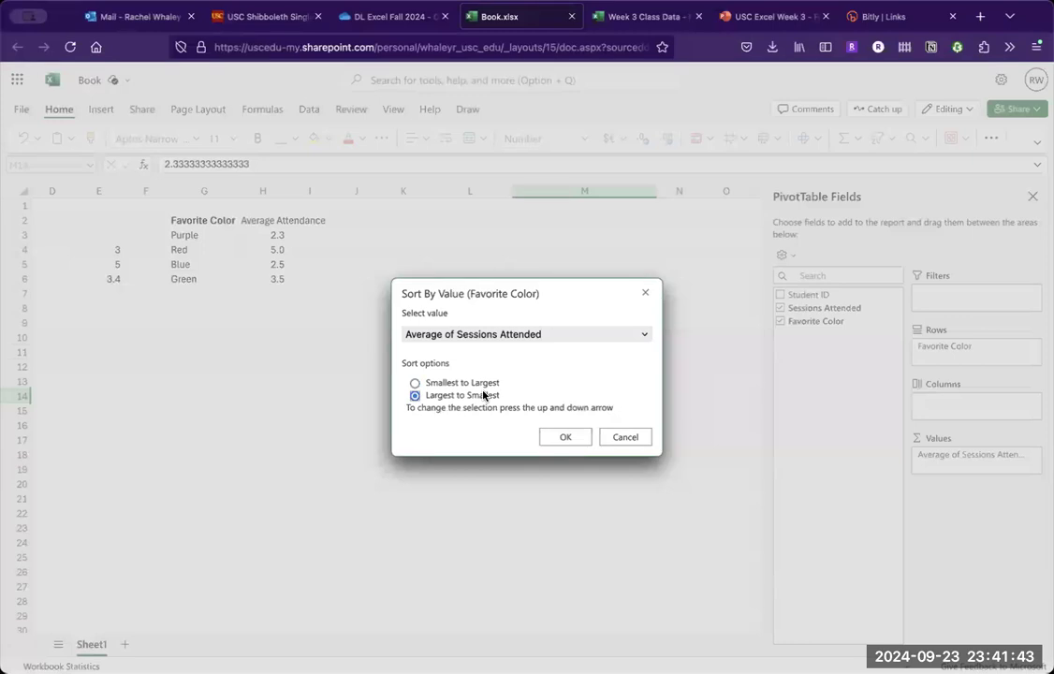
left_click(566, 437)
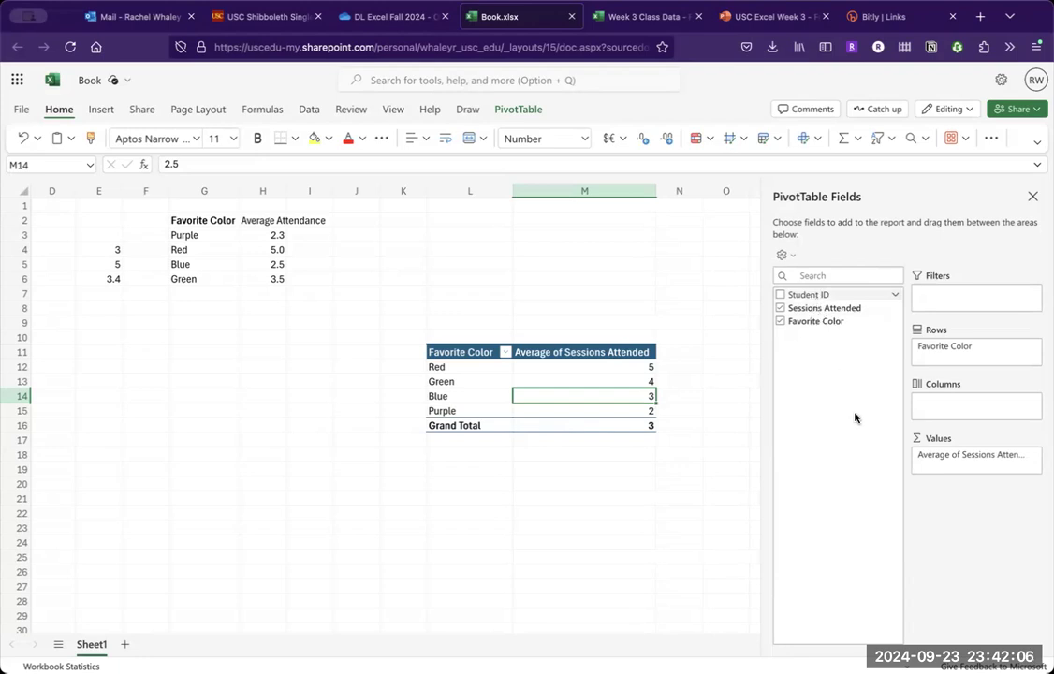
- Add Student ID as a second value field in the pivot table and summarize it by Count
left_click_drag(953, 471, 953, 471)
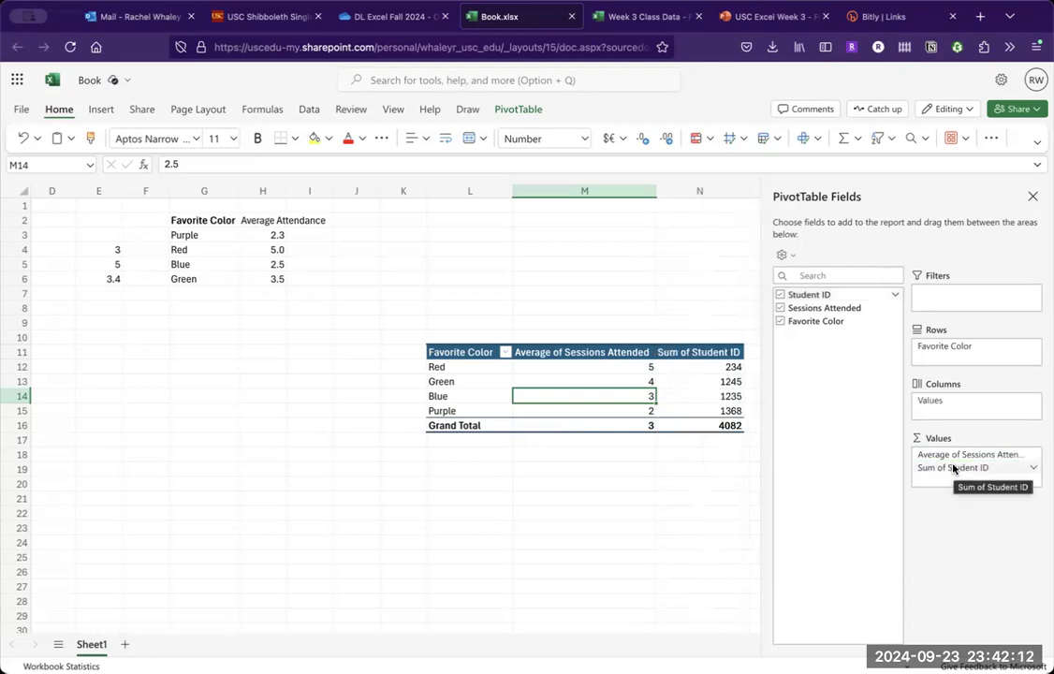
left_click(1035, 468)
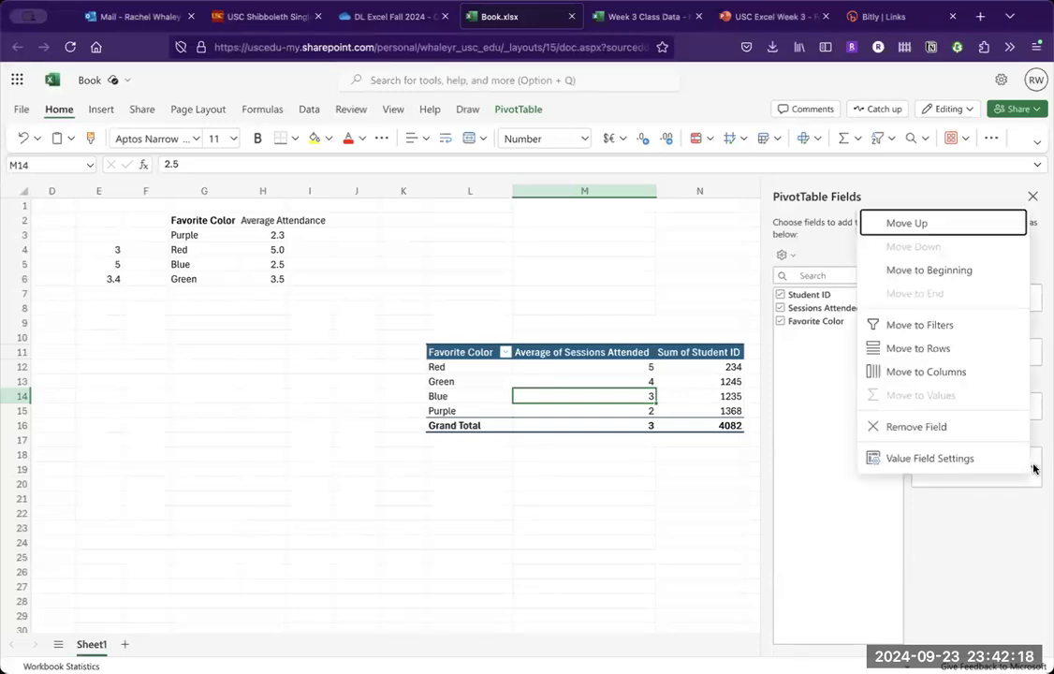
left_click(1007, 468)
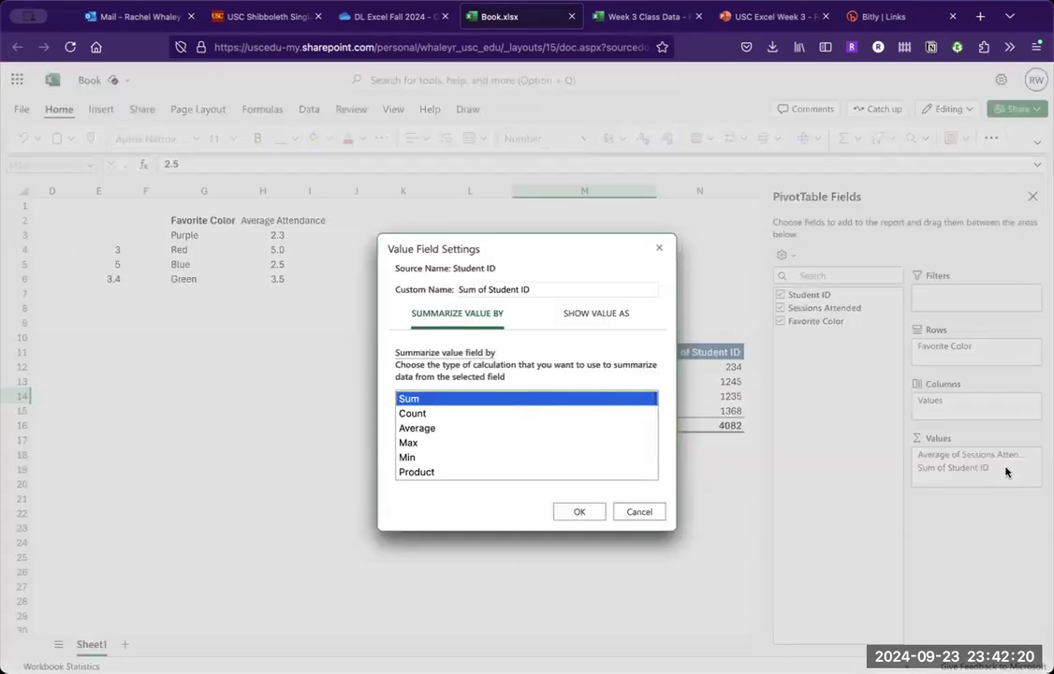
left_click(625, 414)
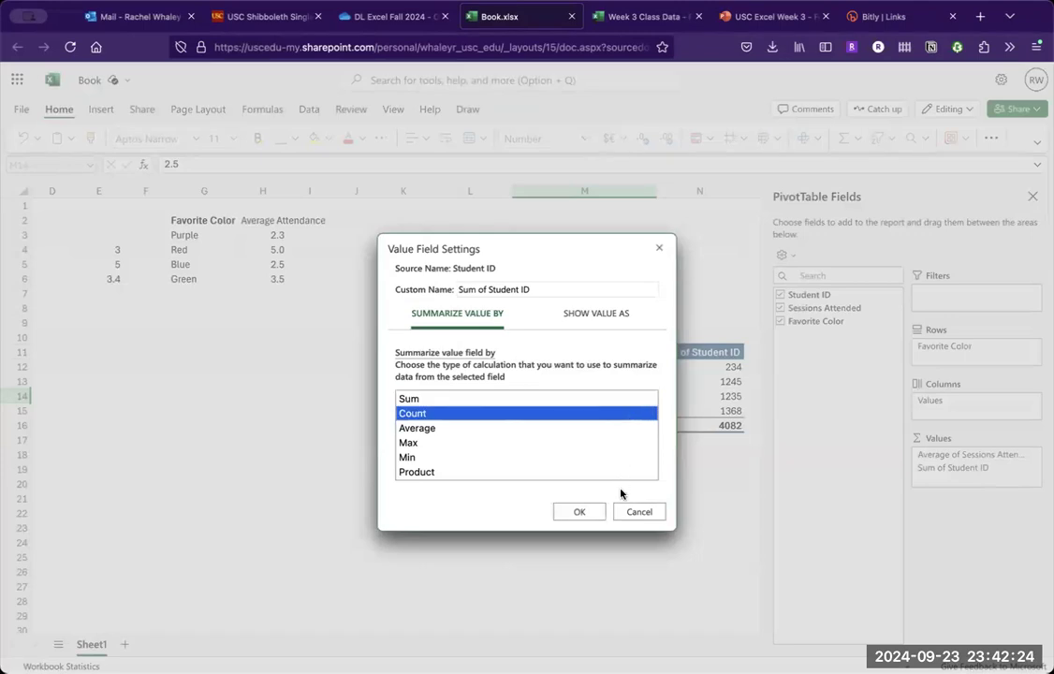
left_click(588, 517)
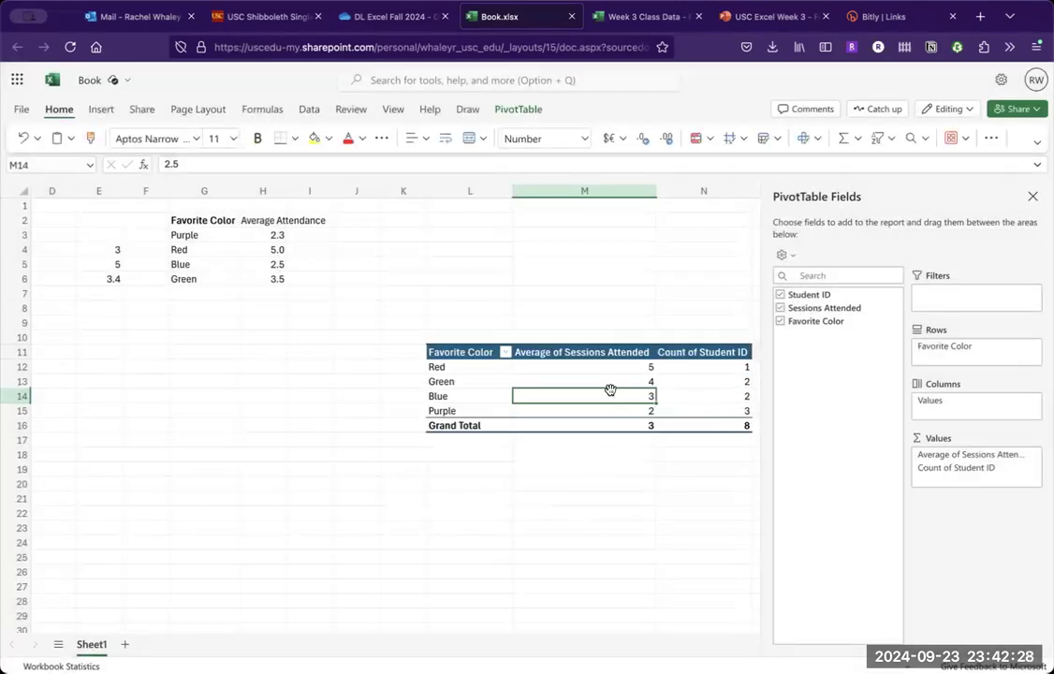
scroll(610, 390, "right", 3)
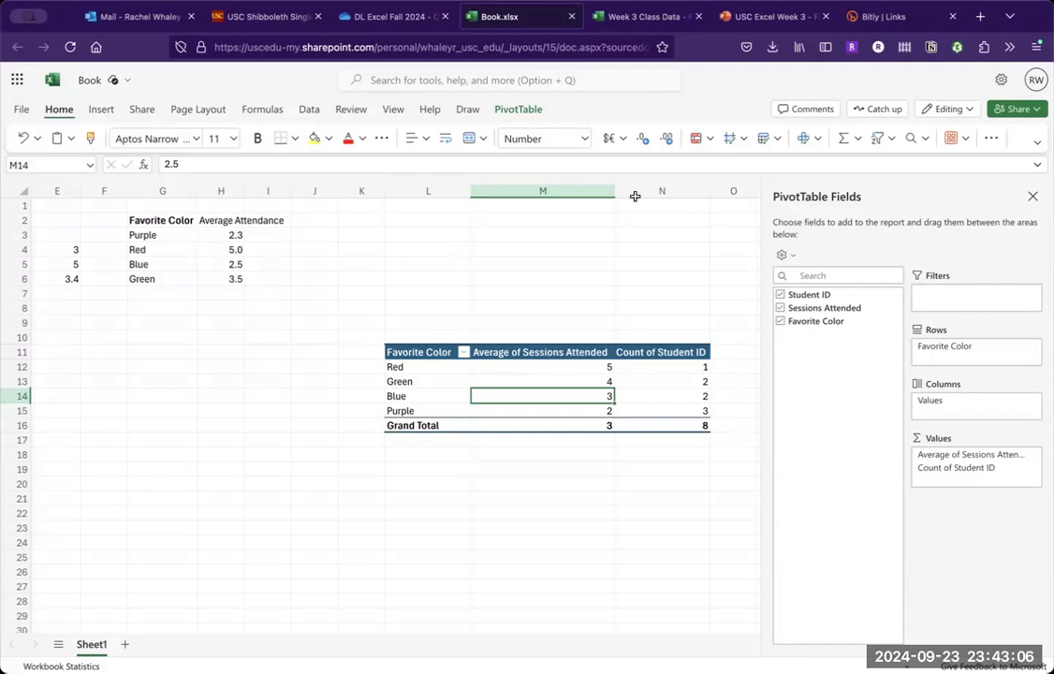
- Switch to the USC Excel Week 3 presentation in PowerPoint and advance through the pivot table slides to "Activity Part 2"
left_click(764, 21)
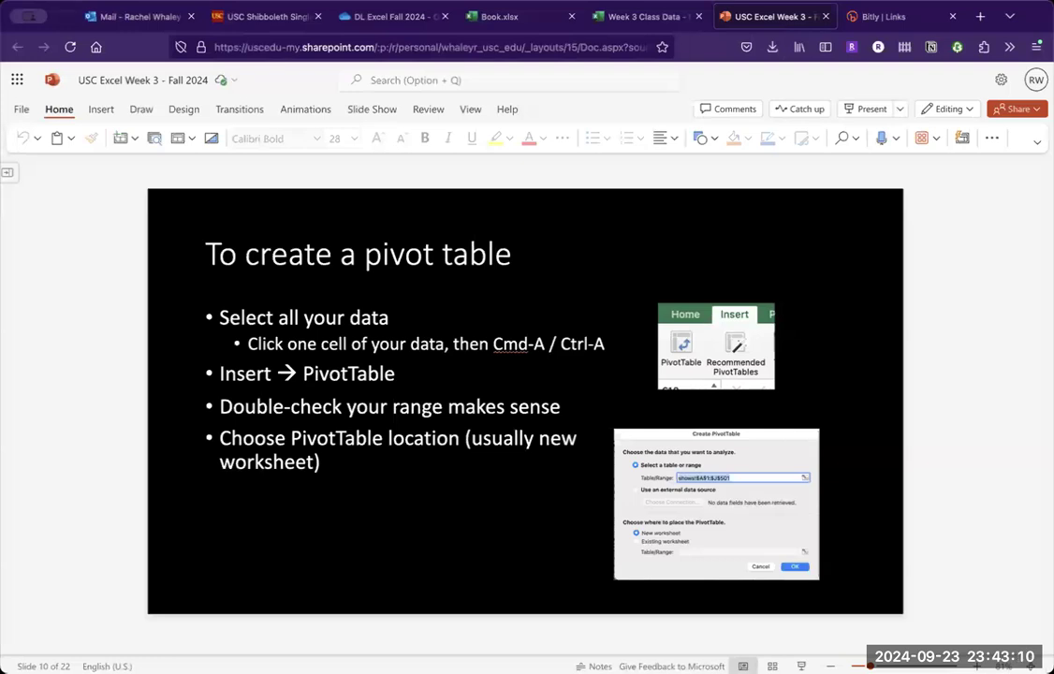
key("Down")
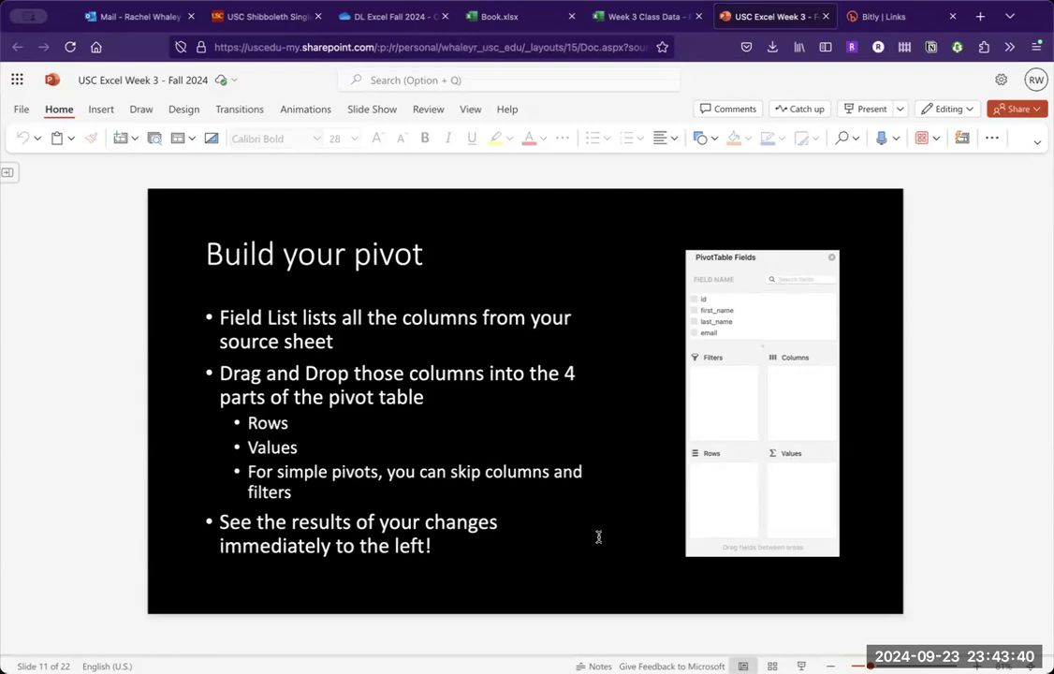
key("Page_Down")
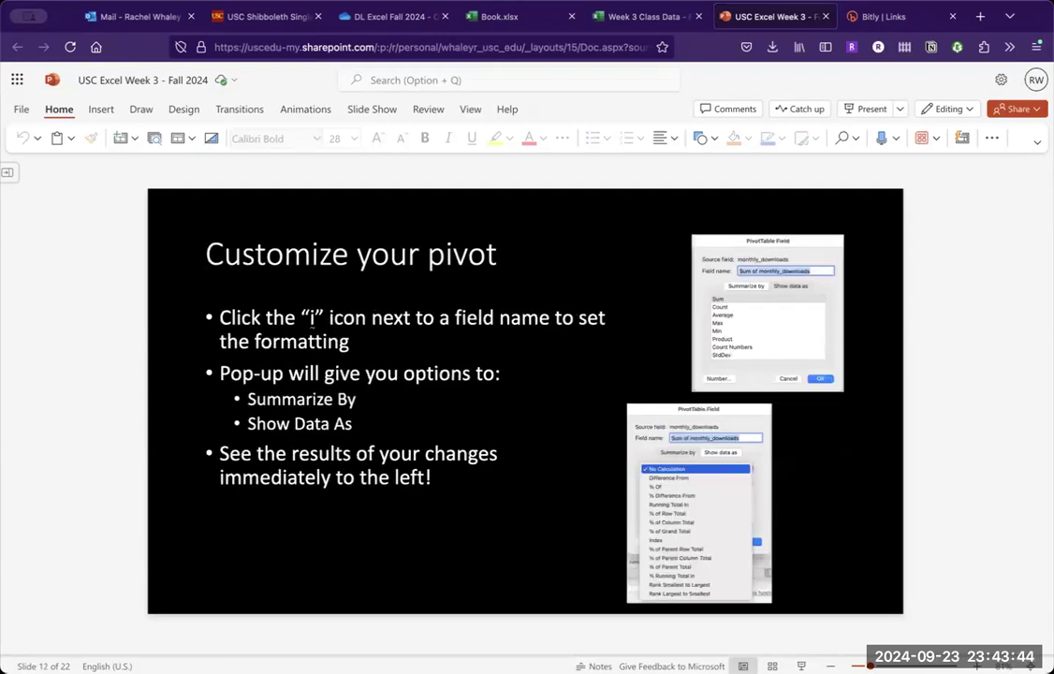
key("Down")
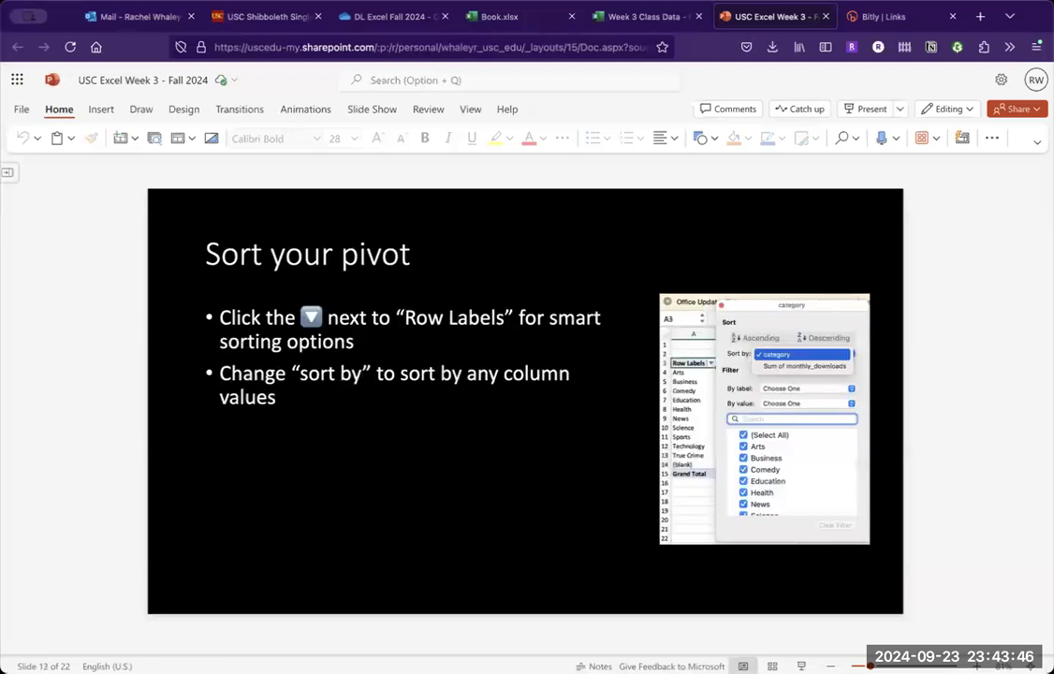
key("Down")
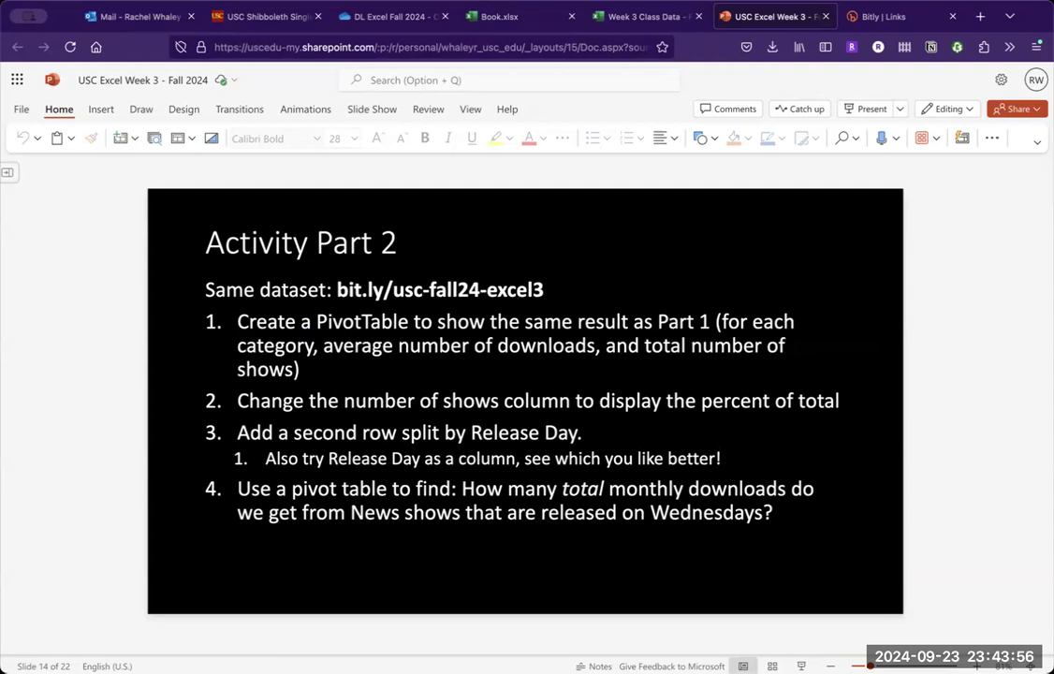
- Look over the category summary table in the Week 3 Class Data workbook in Excel, and return to the "Activity Part 2" slide in PowerPoint
left_click(637, 17)
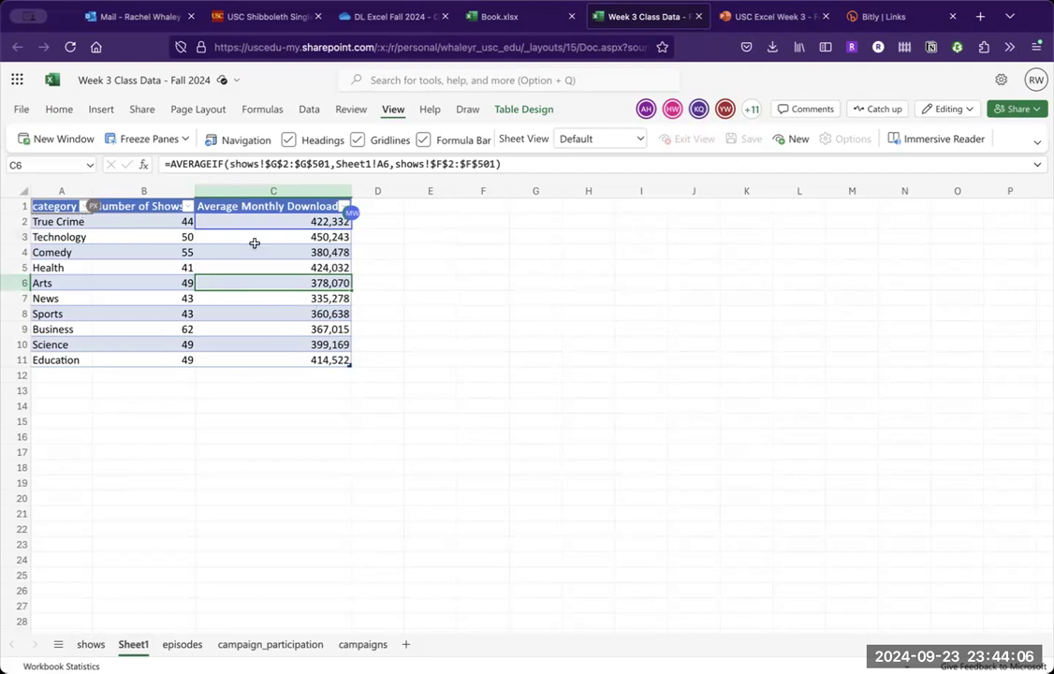
left_click(110, 358)
key("Up")
key("Up")
key("Up")
key("Up")
key("Up")
key("Up")
key("Up")
key("Up")
key("Up")
key("Right")
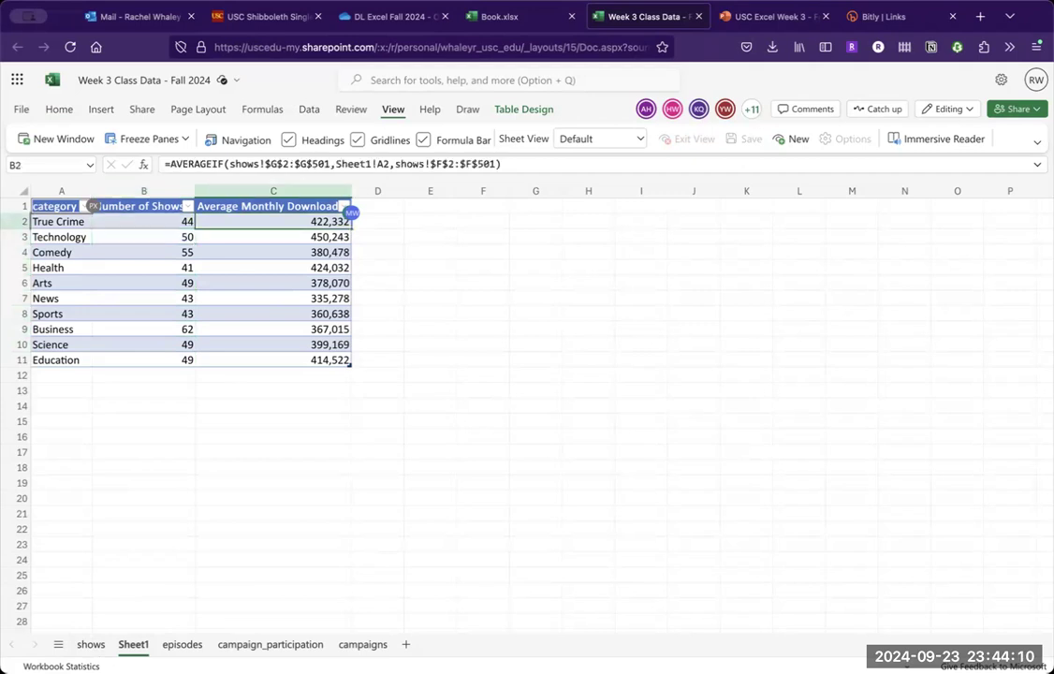
key("Right")
key("Left")
key("Left")
key("Left")
key("Down")
key("Down")
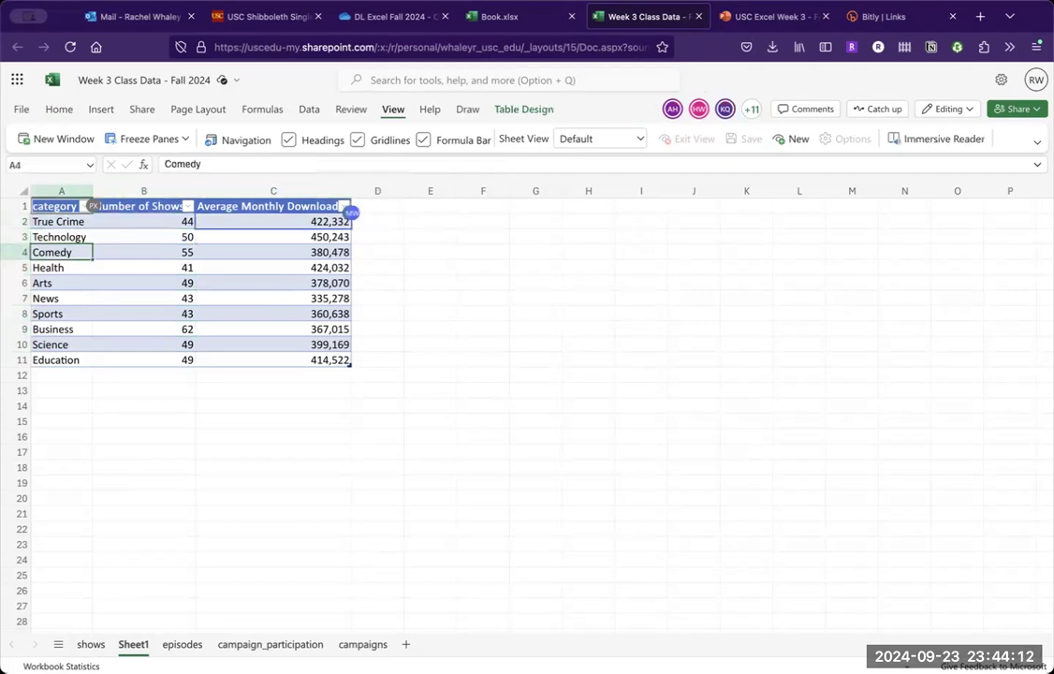
key("Down")
key("Down")
key("Down")
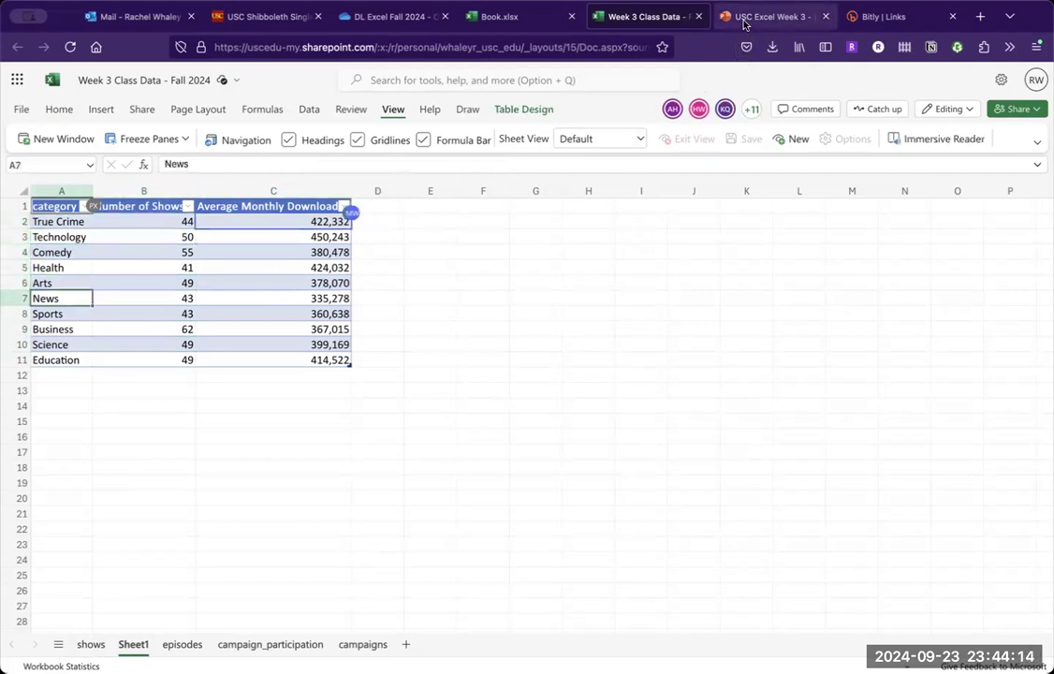
left_click(746, 19)
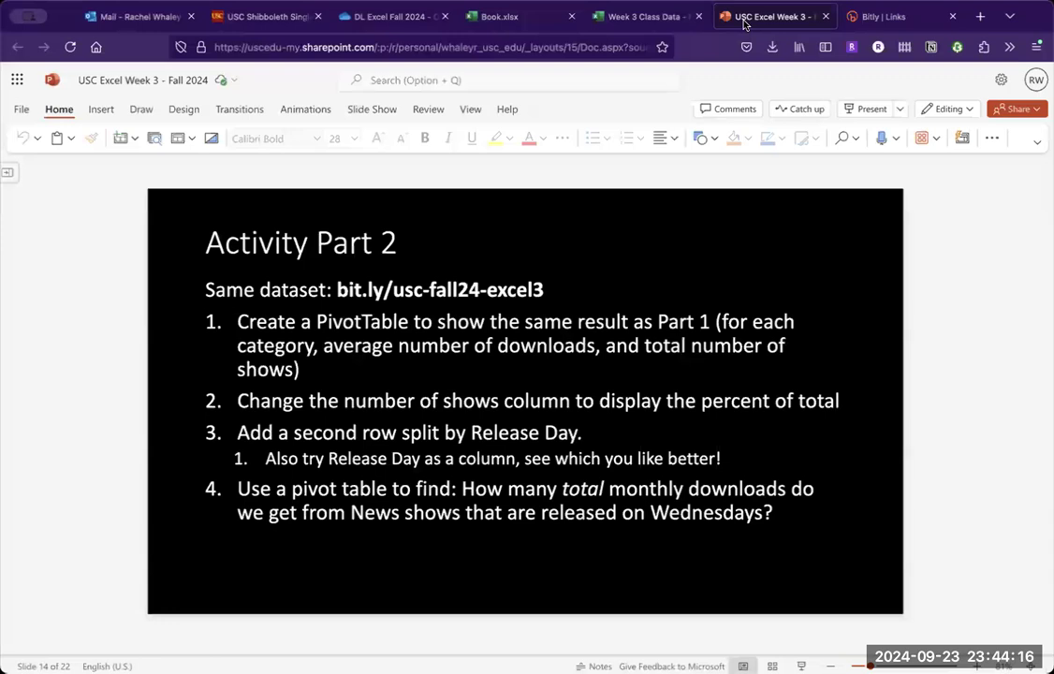
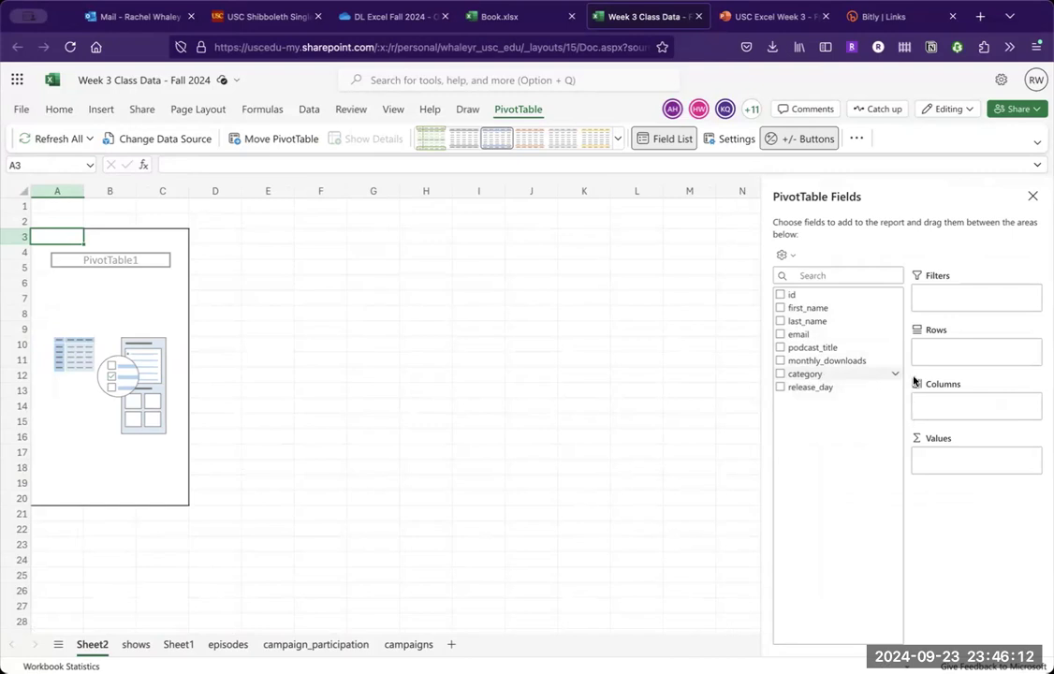
- Build the pivot table with category as rows and monthly_downloads as values summarized by Average
left_click_drag(941, 356, 941, 357)
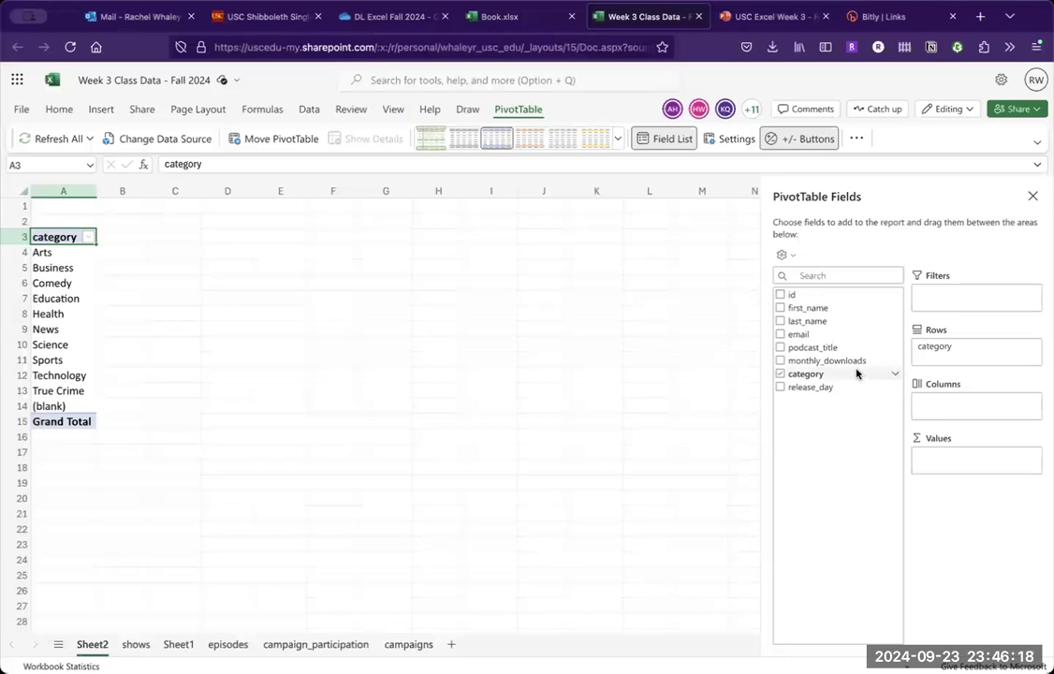
left_click_drag(845, 363, 948, 459)
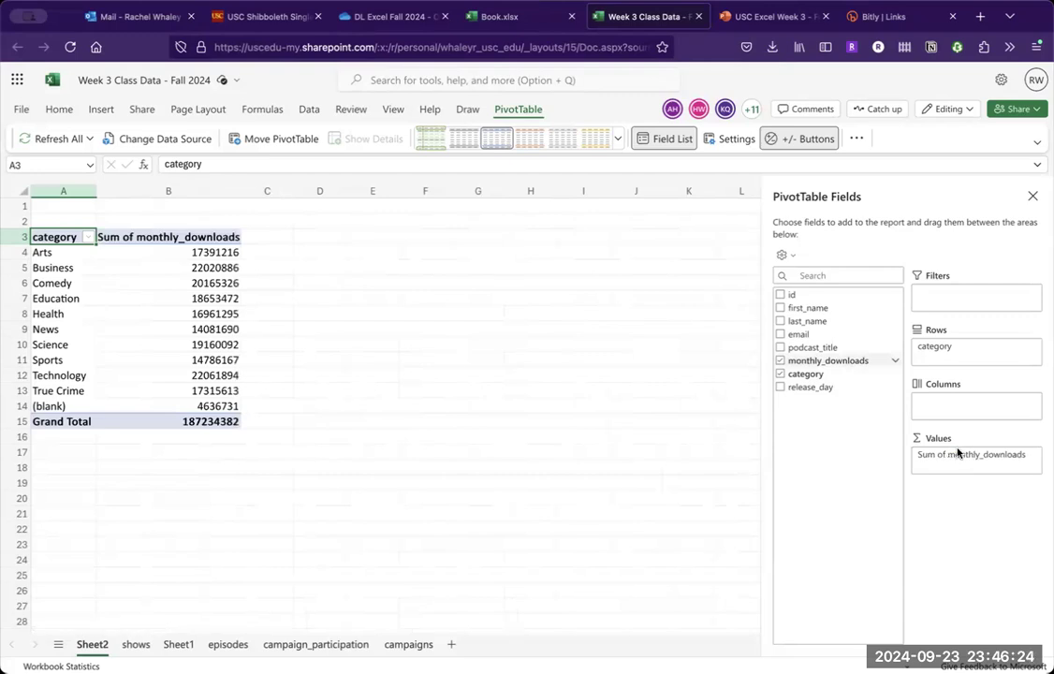
left_click(1032, 455)
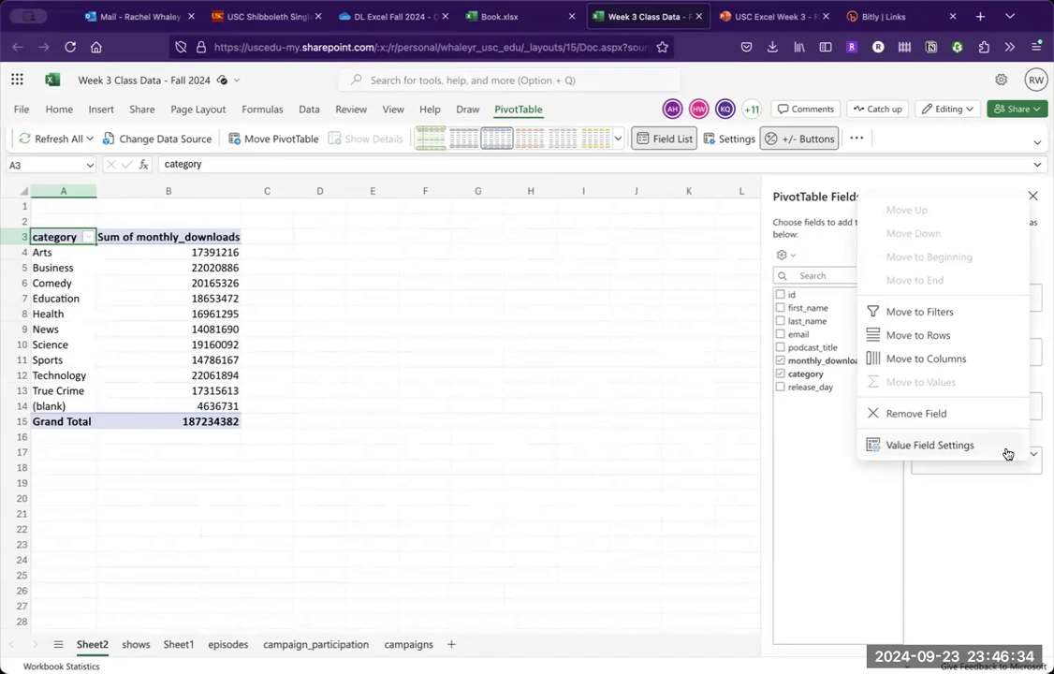
left_click(1008, 453)
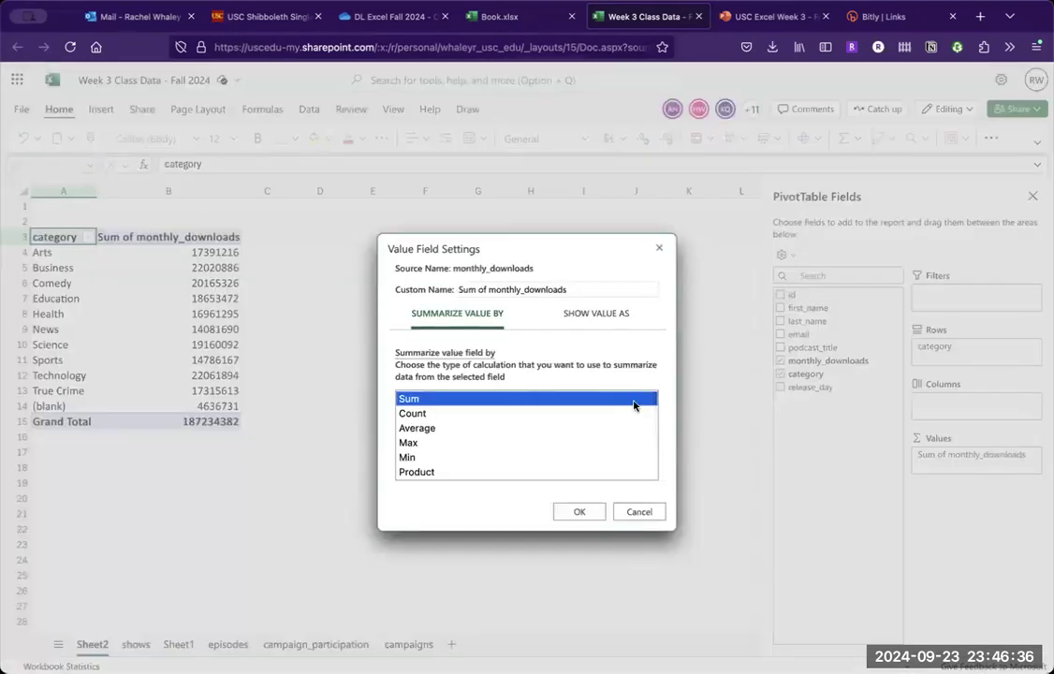
left_click(513, 431)
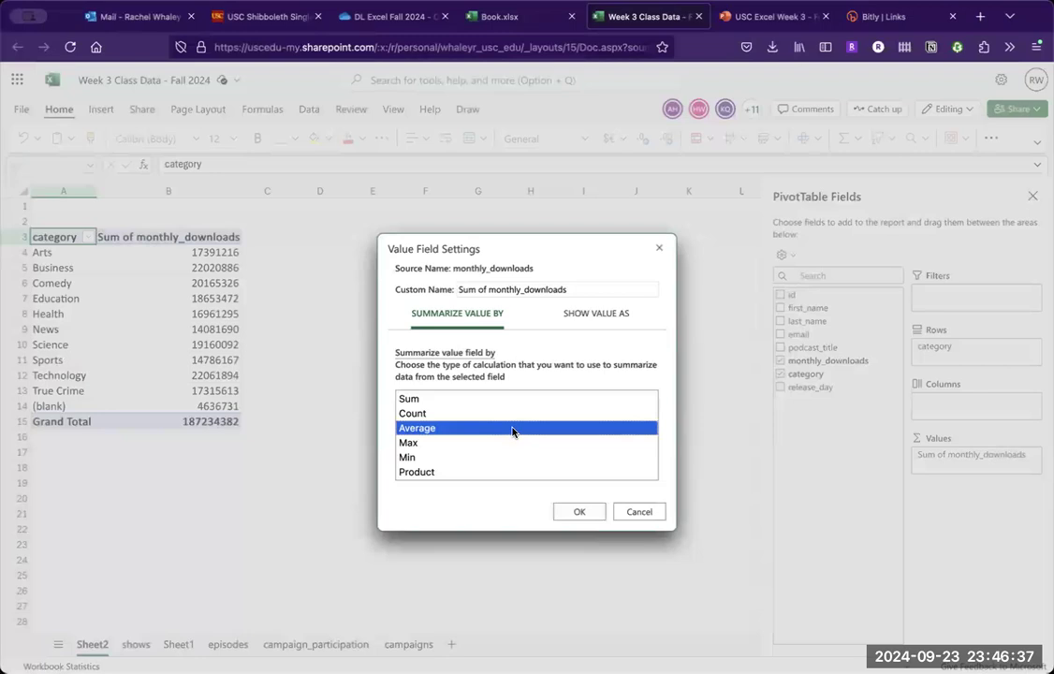
left_click(580, 514)
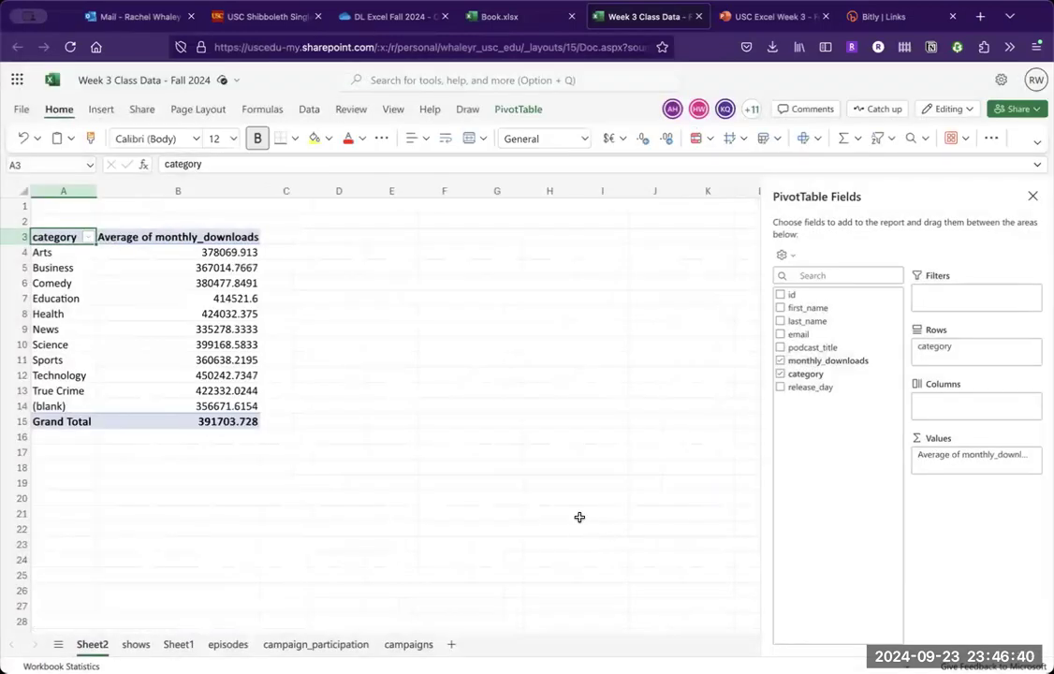
- Format the pivot table's average monthly downloads, including the grand total, to show no decimal places
left_click_drag(207, 251, 212, 422)
left_click(643, 139)
left_click(643, 139)
left_click(644, 140)
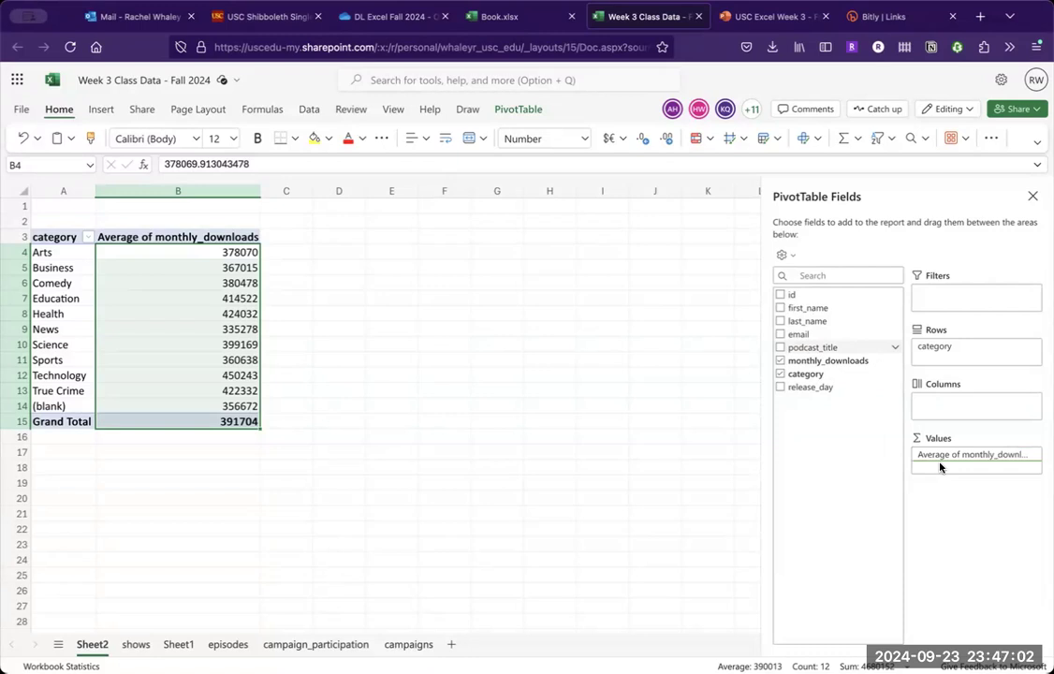
- Add podcast_title as a second value field and sort the categories by Count of podcast_title from largest to smallest
left_click_drag(941, 466, 941, 467)
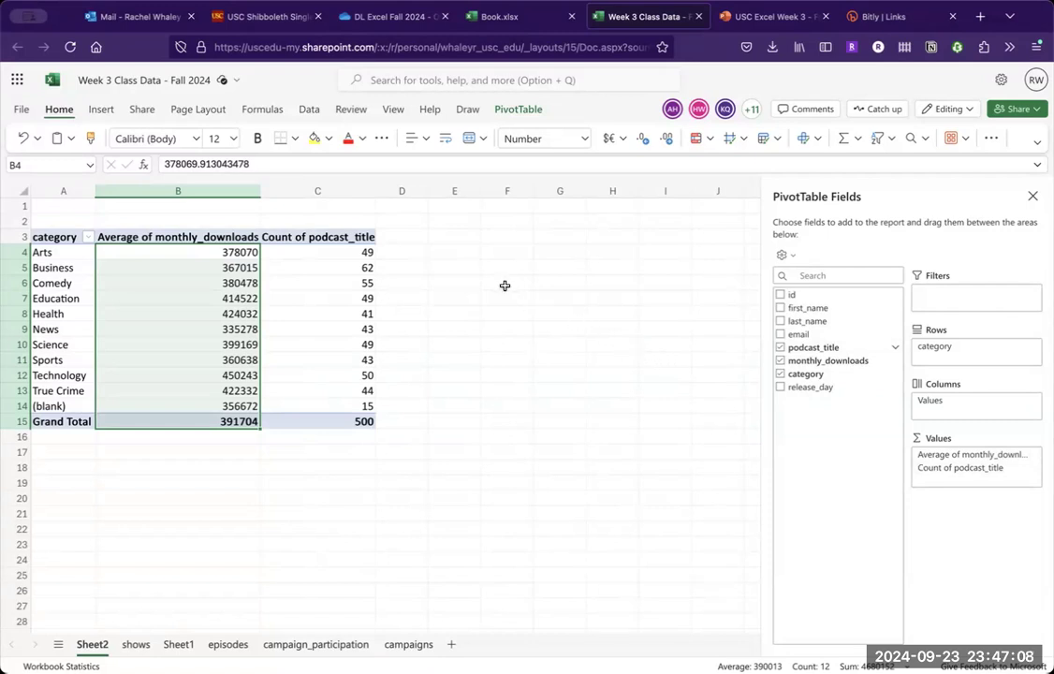
left_click(88, 238)
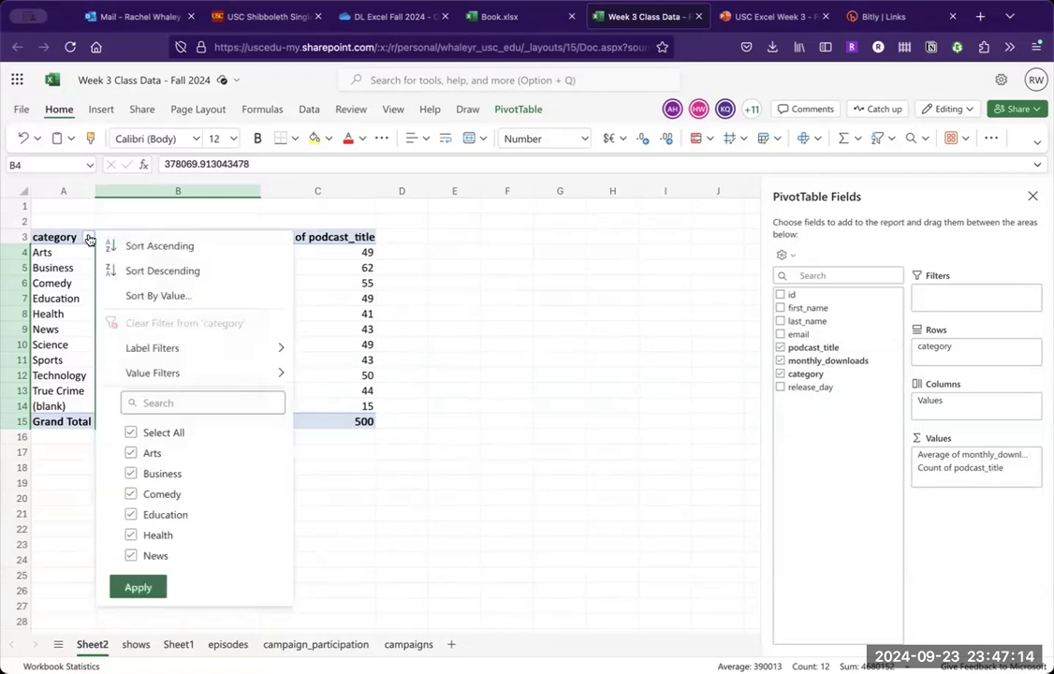
left_click(177, 296)
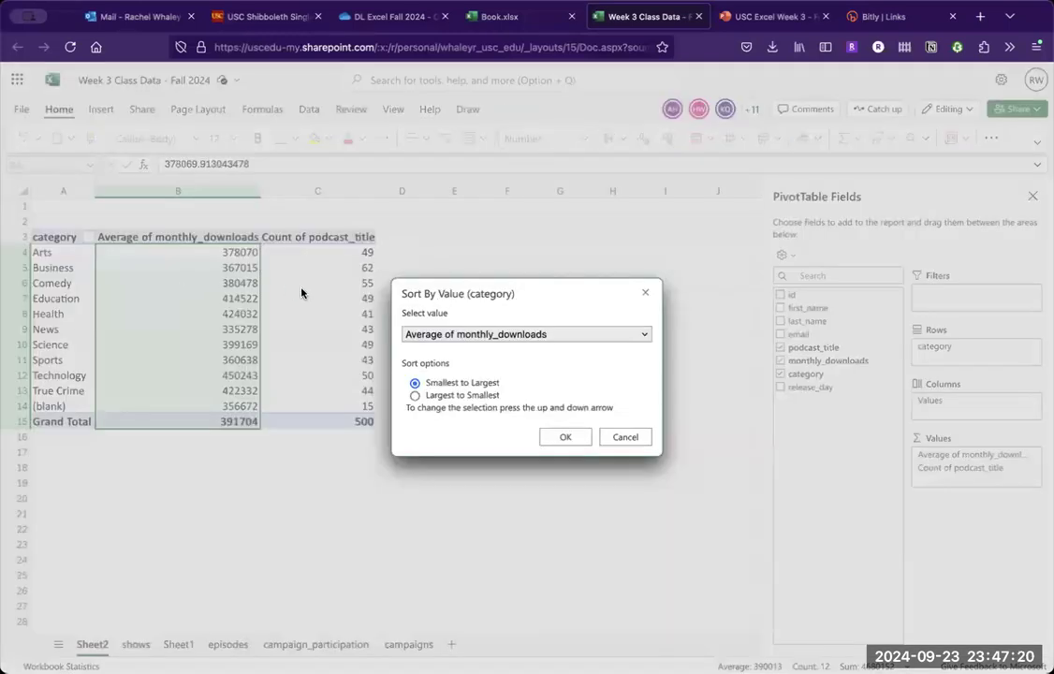
left_click(497, 337)
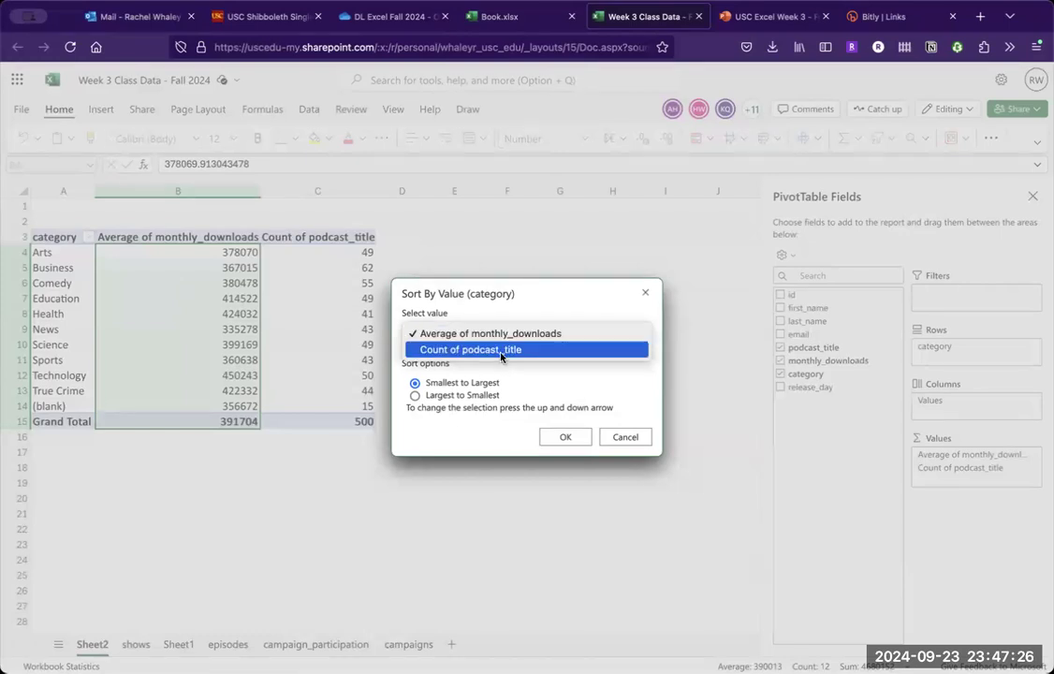
left_click(501, 352)
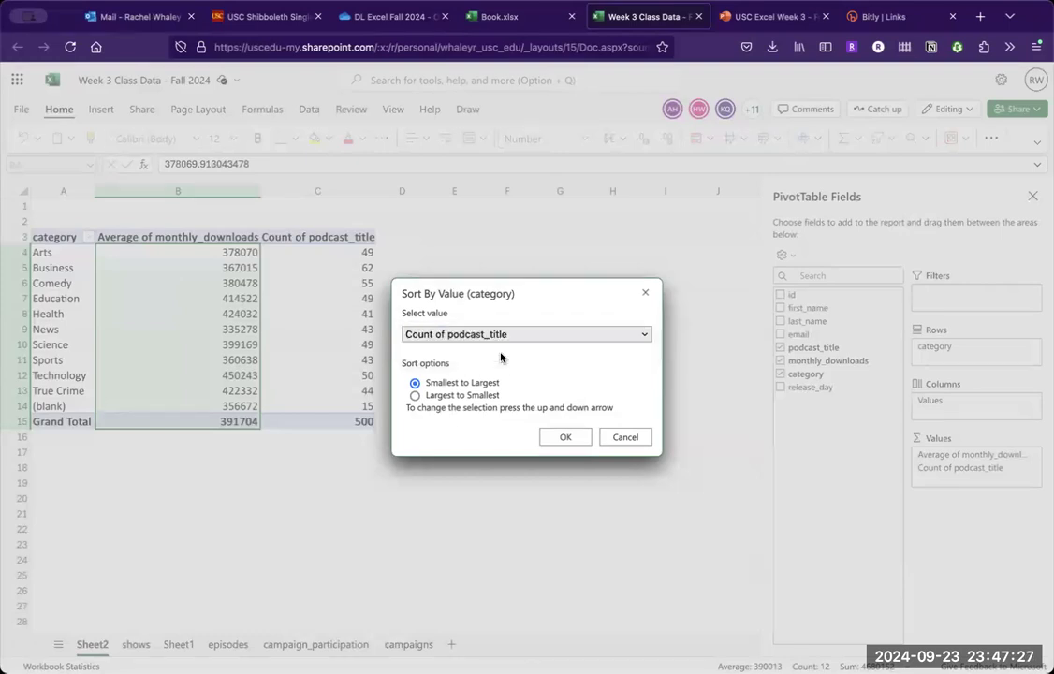
left_click(474, 397)
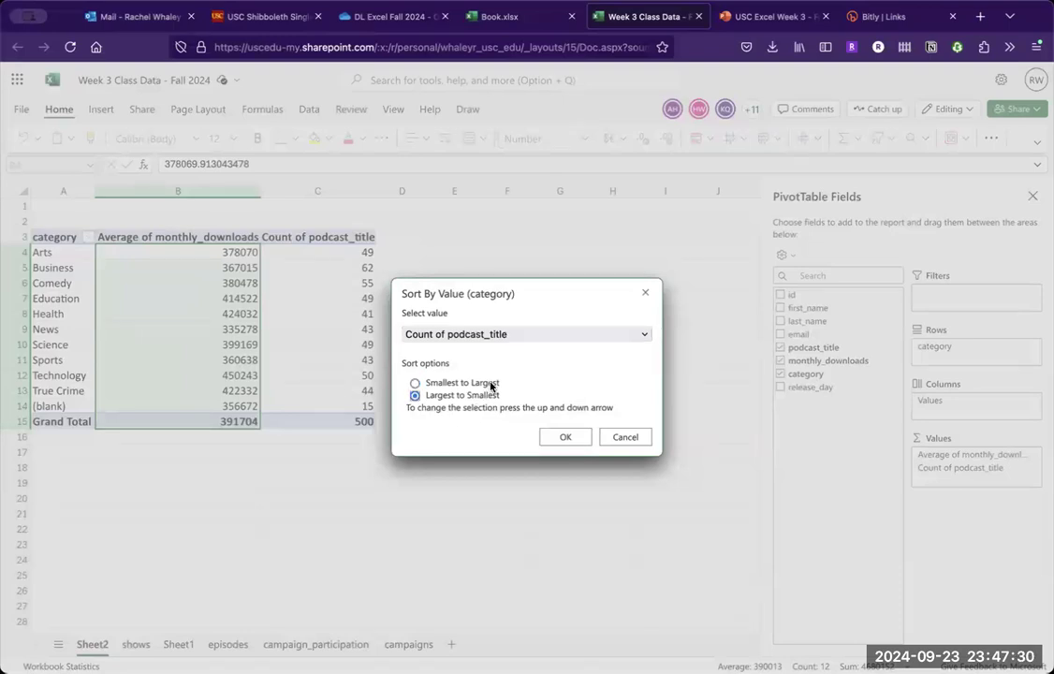
left_click(565, 437)
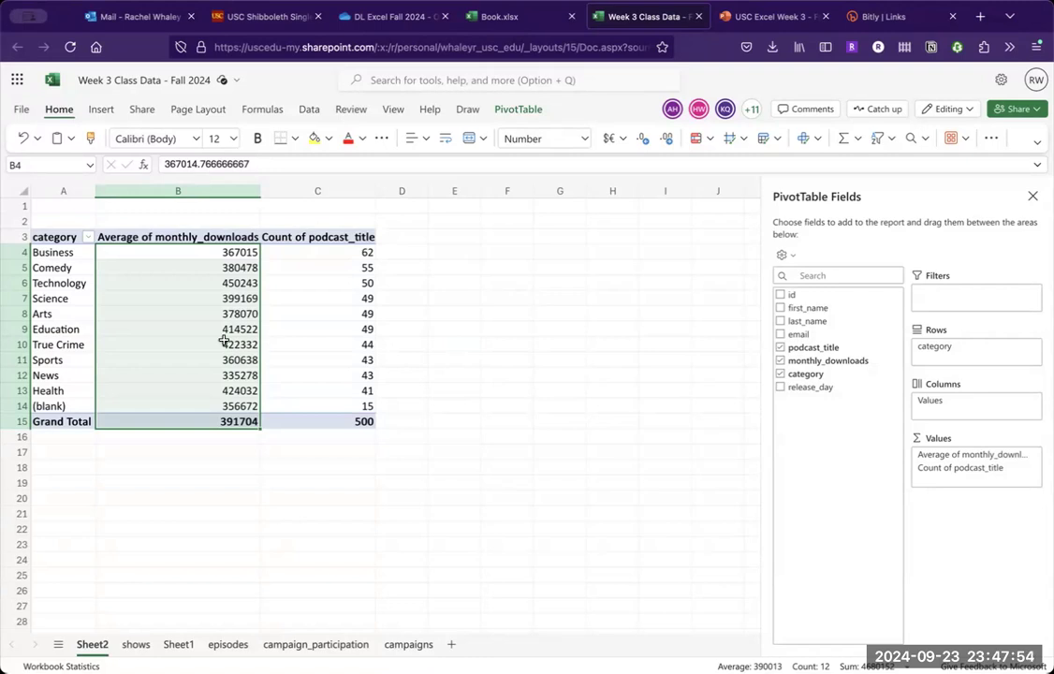
- Check the "Activity Part 2" instructions in the PowerPoint presentation, and return to the pivot table in the Week 3 Class Data workbook in Excel
left_click(83, 318)
key("Right")
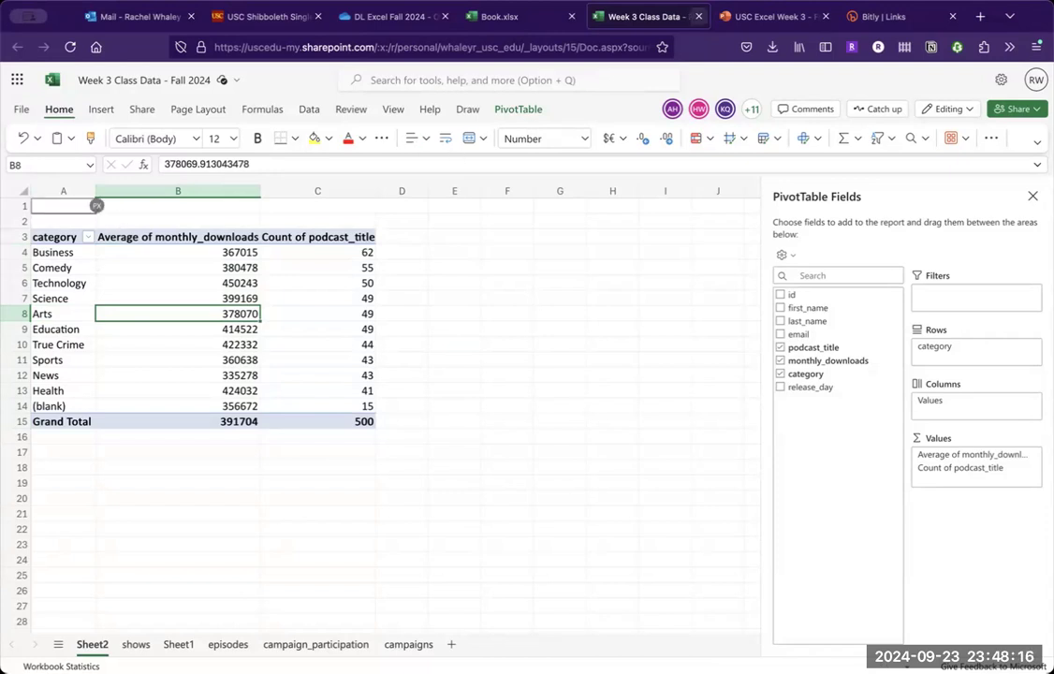
left_click(775, 15)
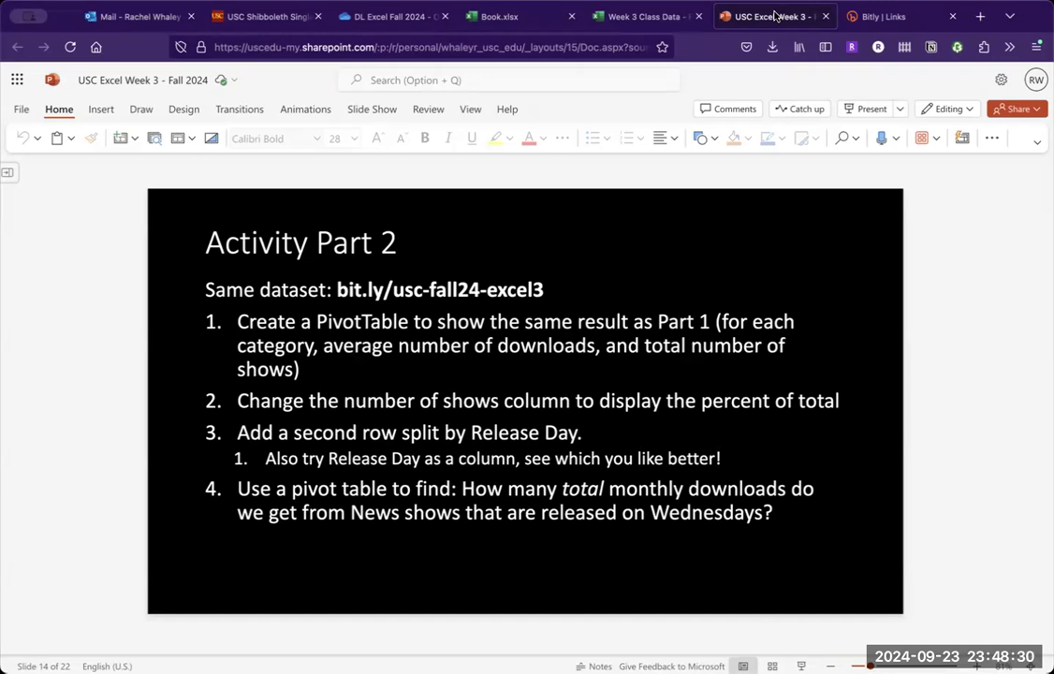
left_click(632, 12)
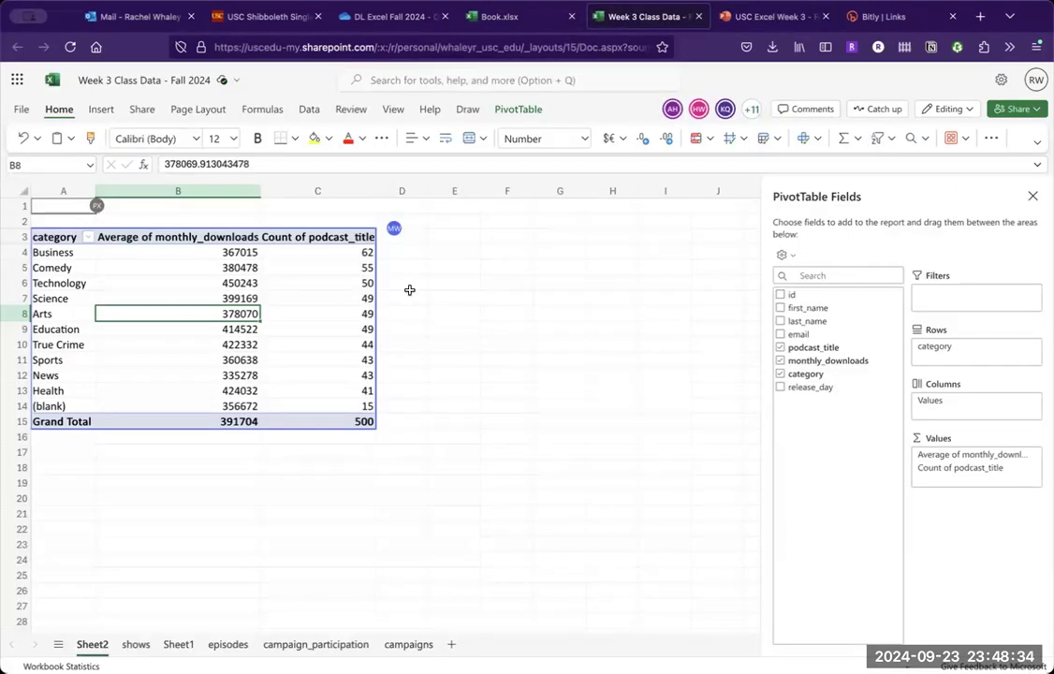
- Show the Count of podcast_title values as % of Grand Total
left_click(347, 252)
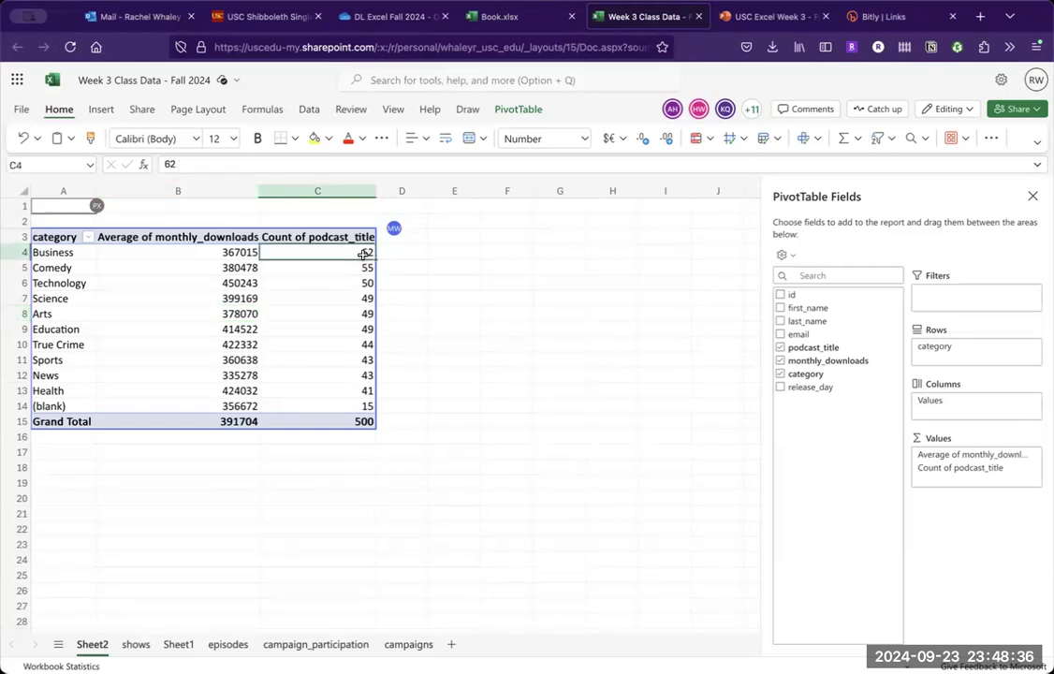
left_click(1034, 473)
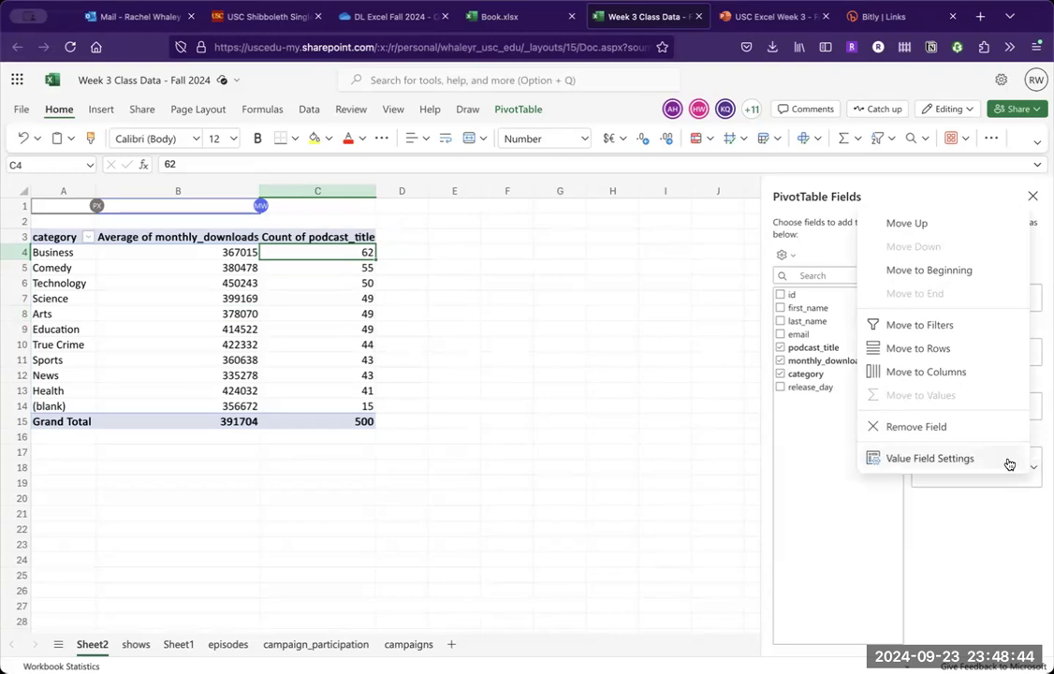
left_click(999, 464)
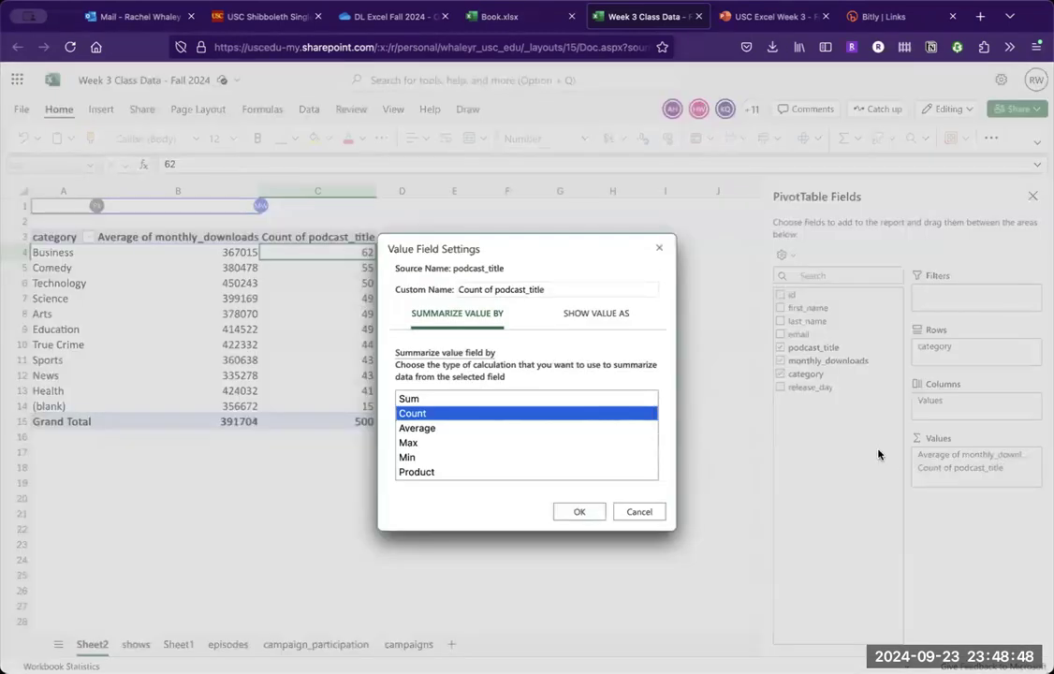
left_click(618, 314)
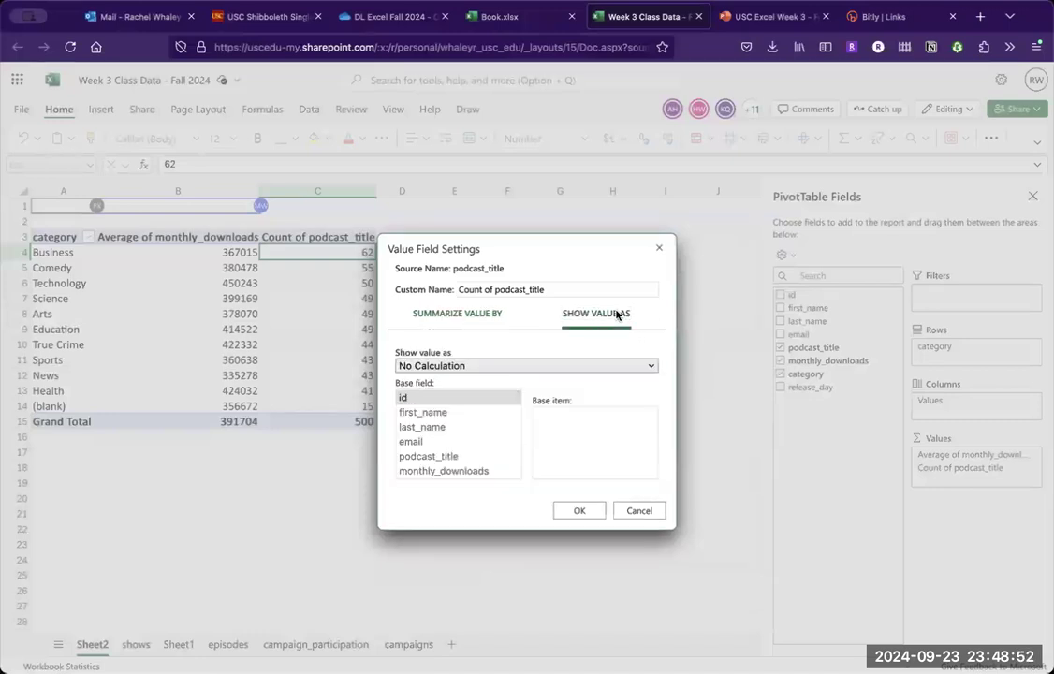
left_click(552, 368)
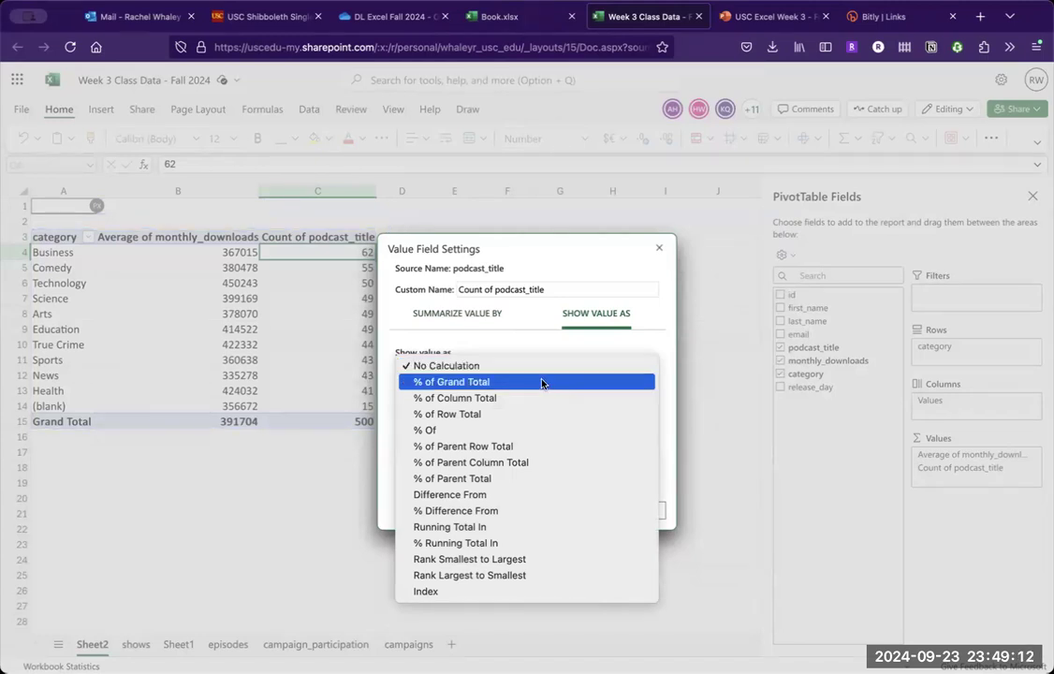
left_click(542, 382)
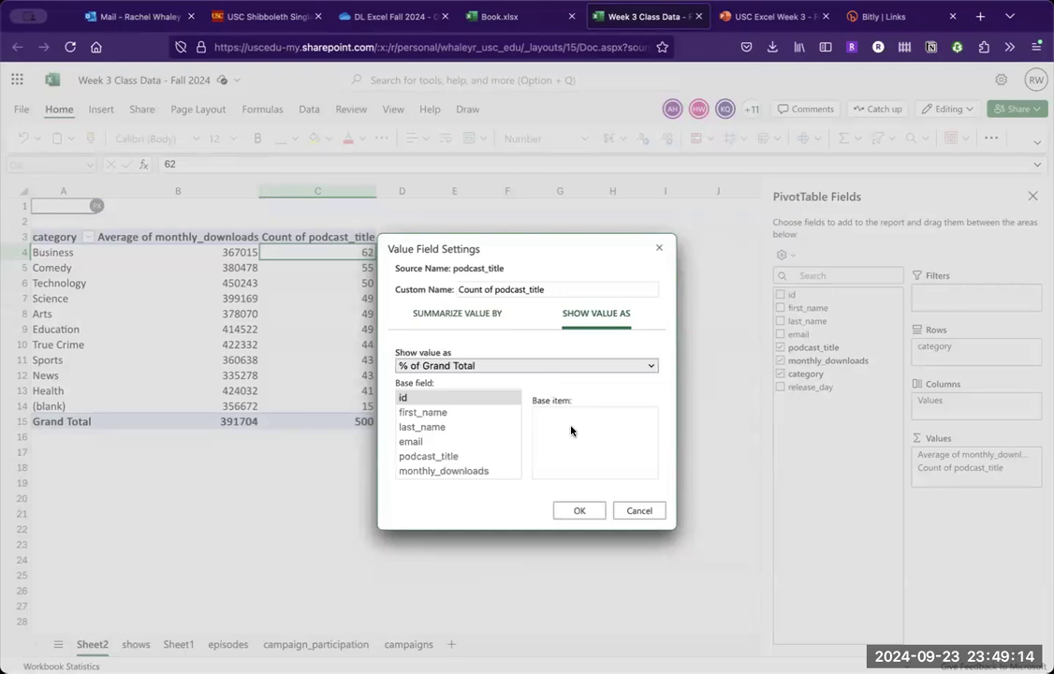
left_click(572, 511)
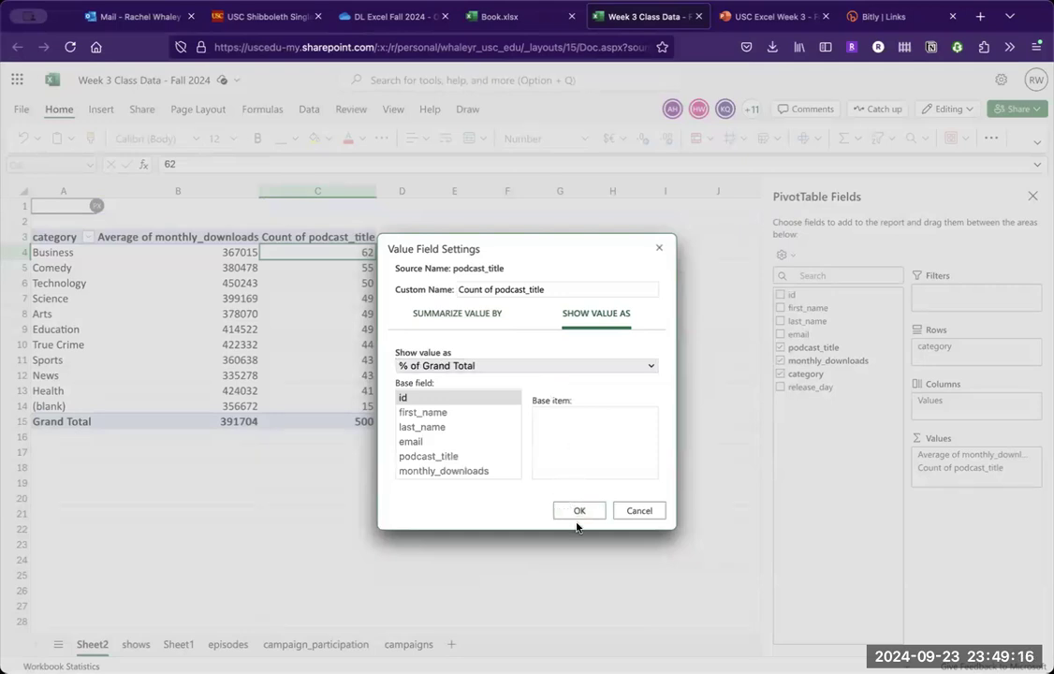
left_click(571, 511)
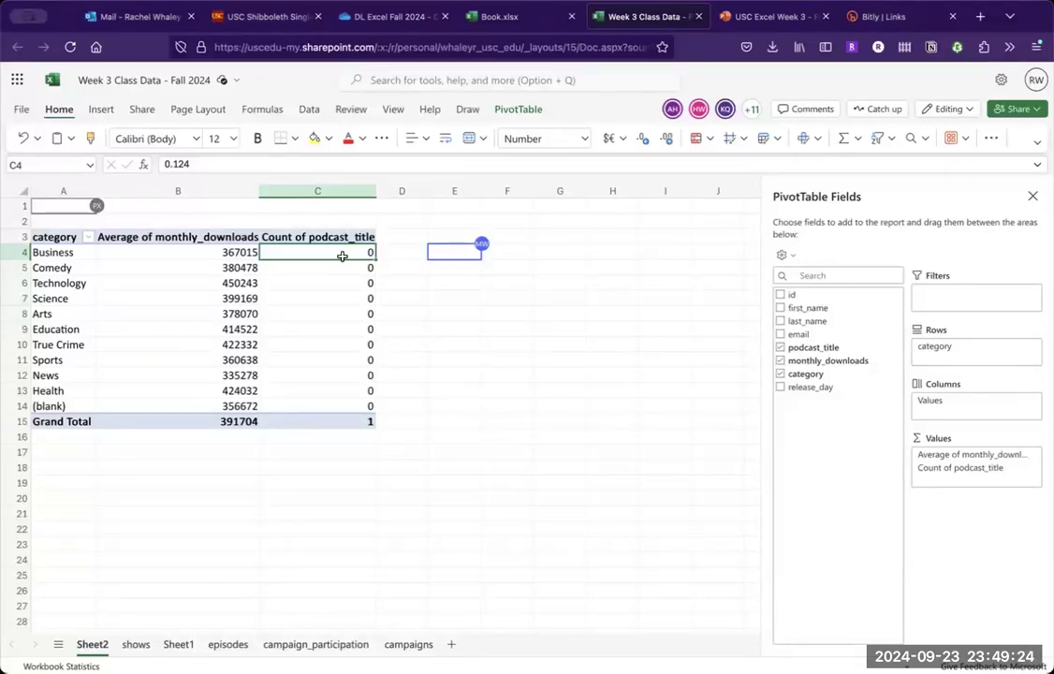
- Format the Count of podcast_title column, including its grand total, as Percentage with no decimal places
left_click_drag(336, 254, 370, 420)
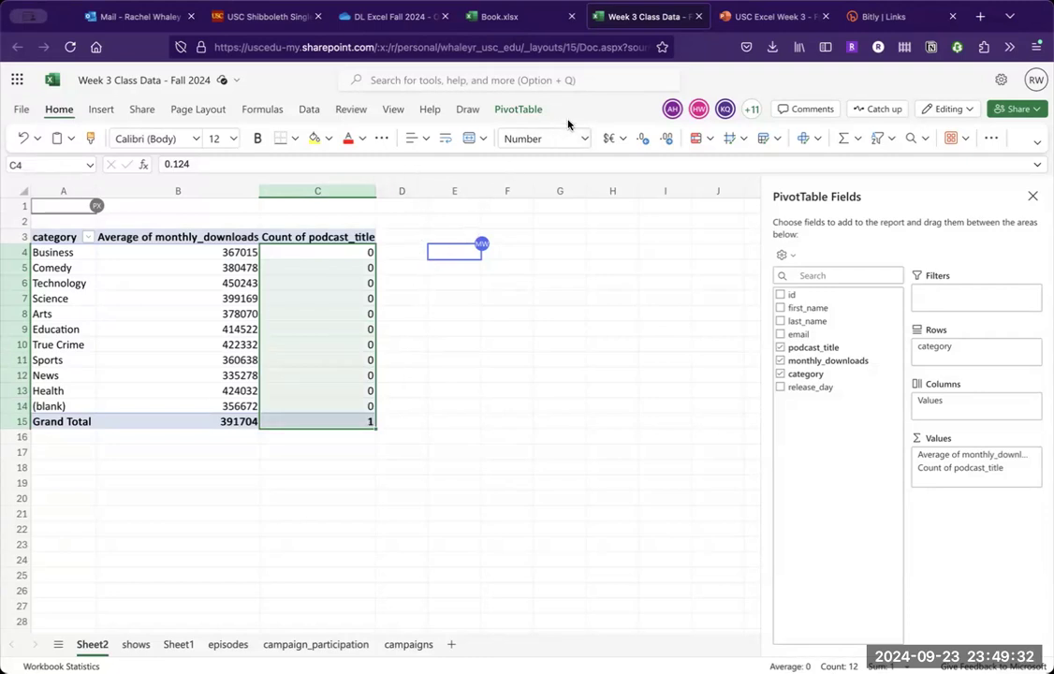
left_click(586, 141)
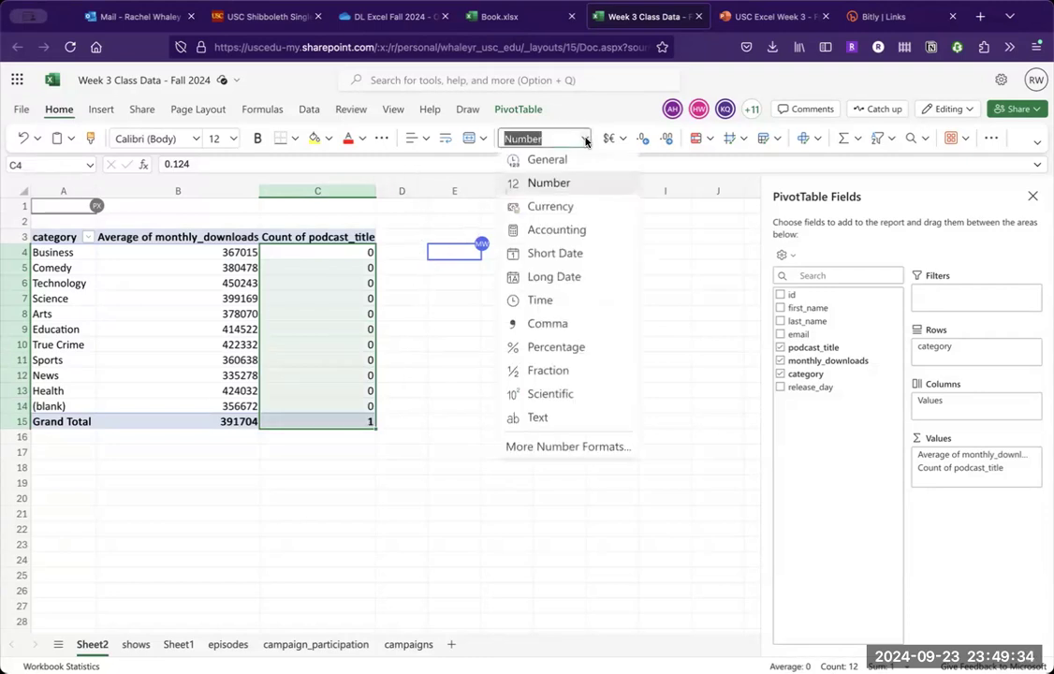
left_click(588, 349)
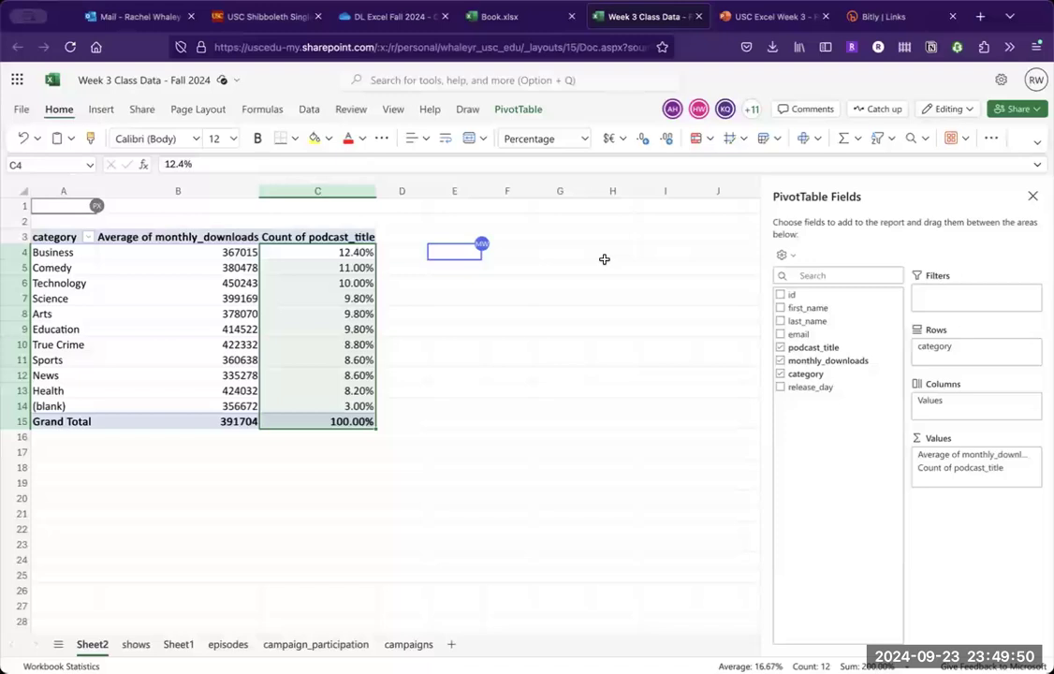
left_click(645, 147)
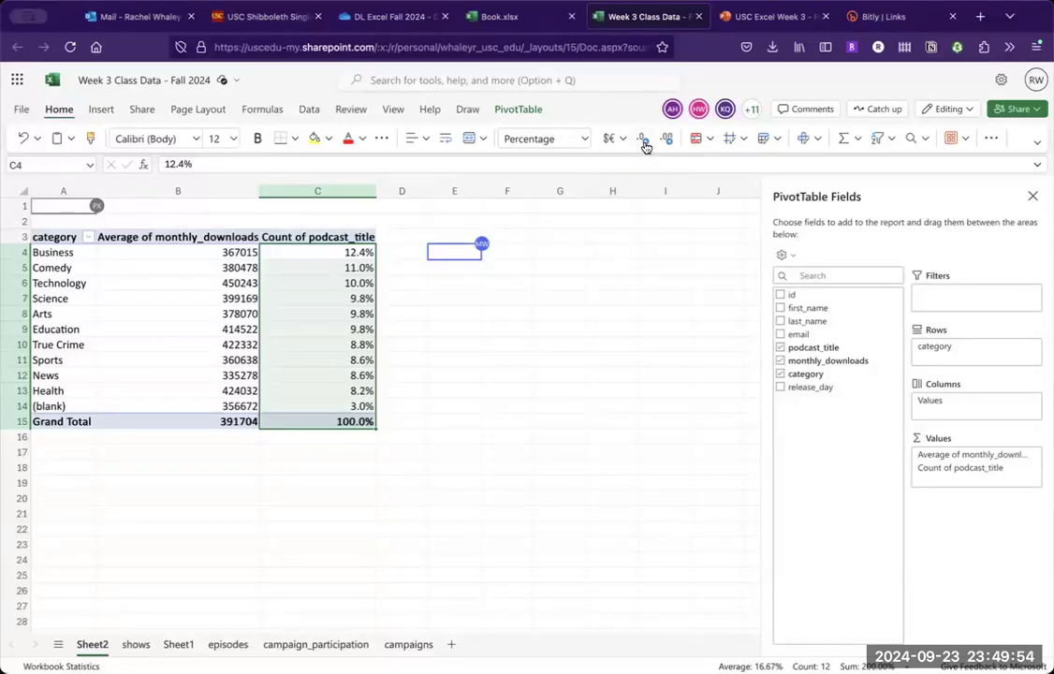
left_click(645, 147)
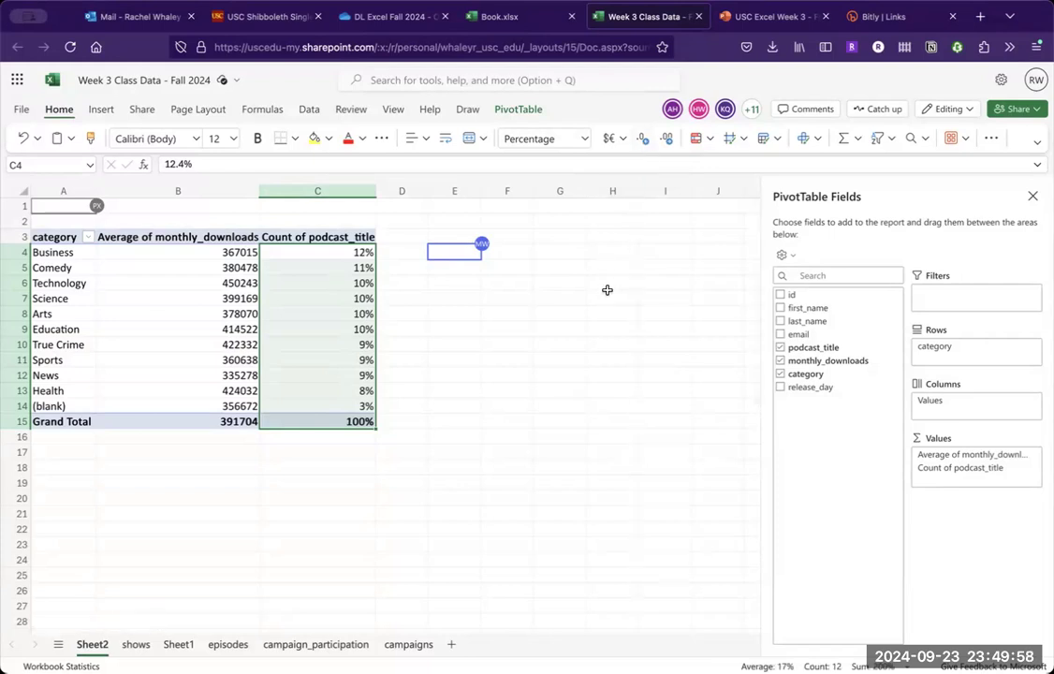
- Deselect and reselect the pivot table, and toggle its field list off and back on
left_click(518, 335)
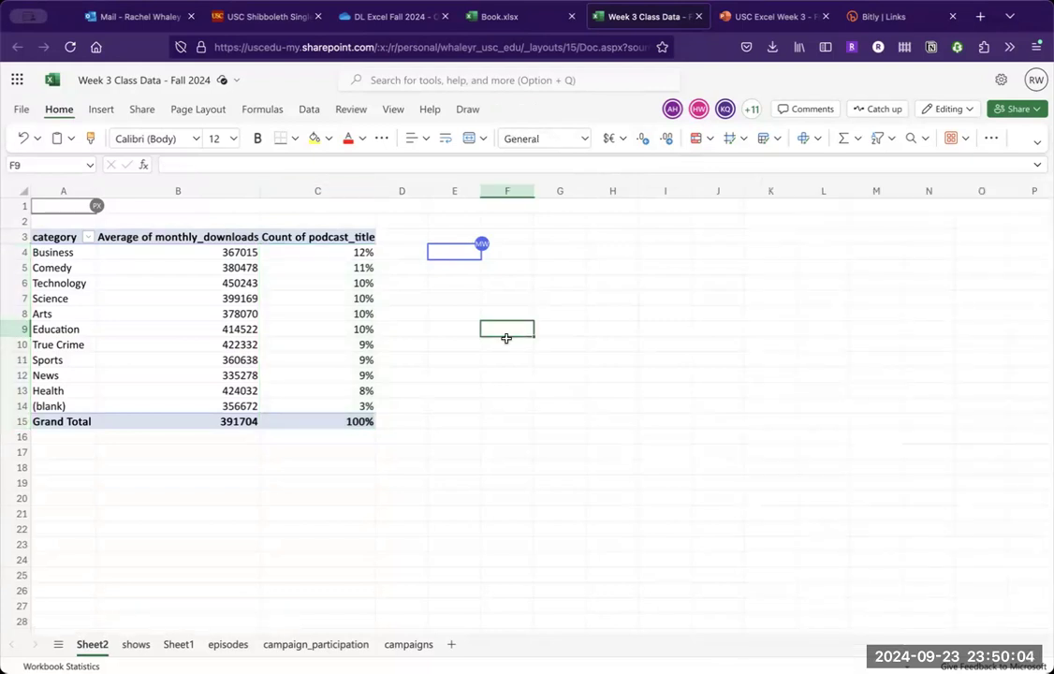
left_click(264, 329)
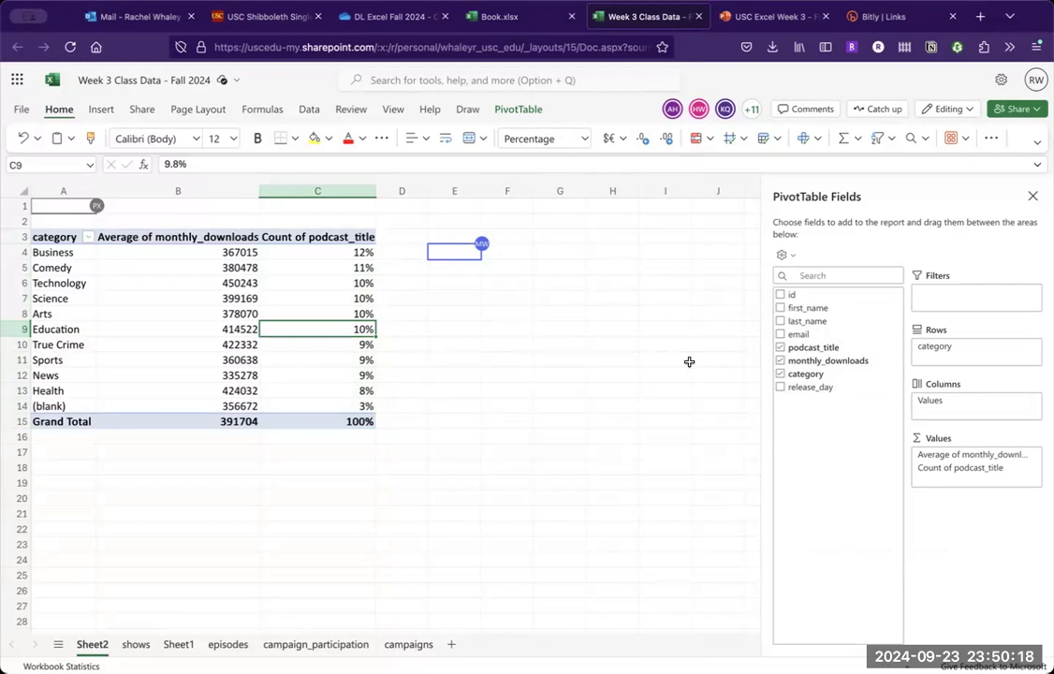
left_click(514, 111)
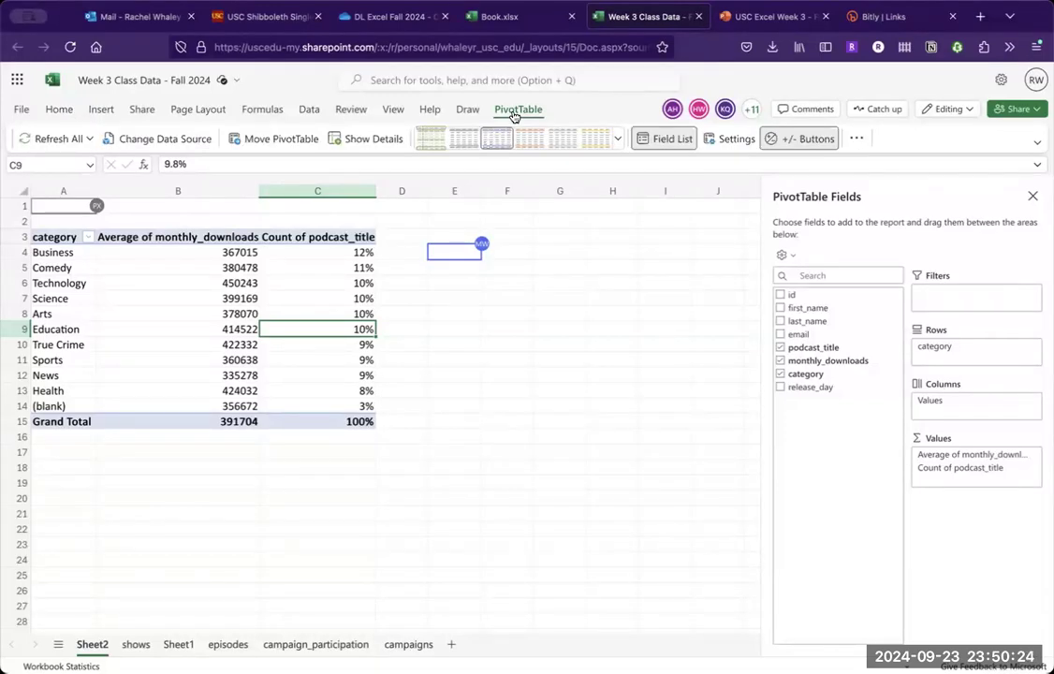
left_click(645, 140)
left_click(650, 139)
- Review the Show Value As calculations for the Count of podcast_title field and confirm % of Grand Total
left_click(340, 344)
left_click(337, 267)
left_click_drag(334, 255, 335, 405)
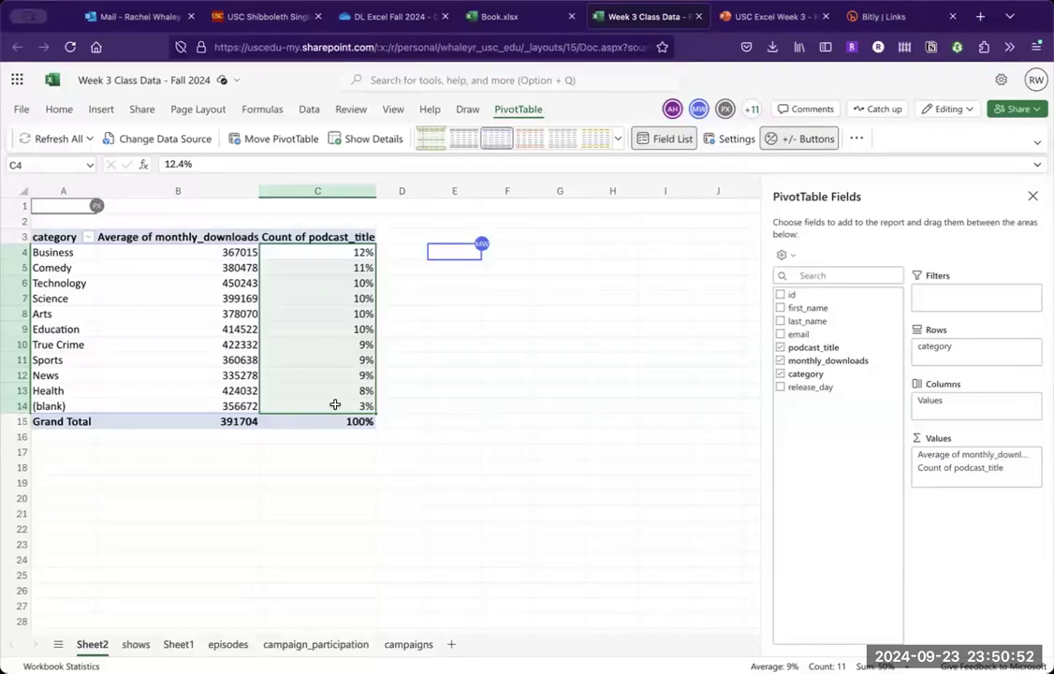
left_click(1032, 468)
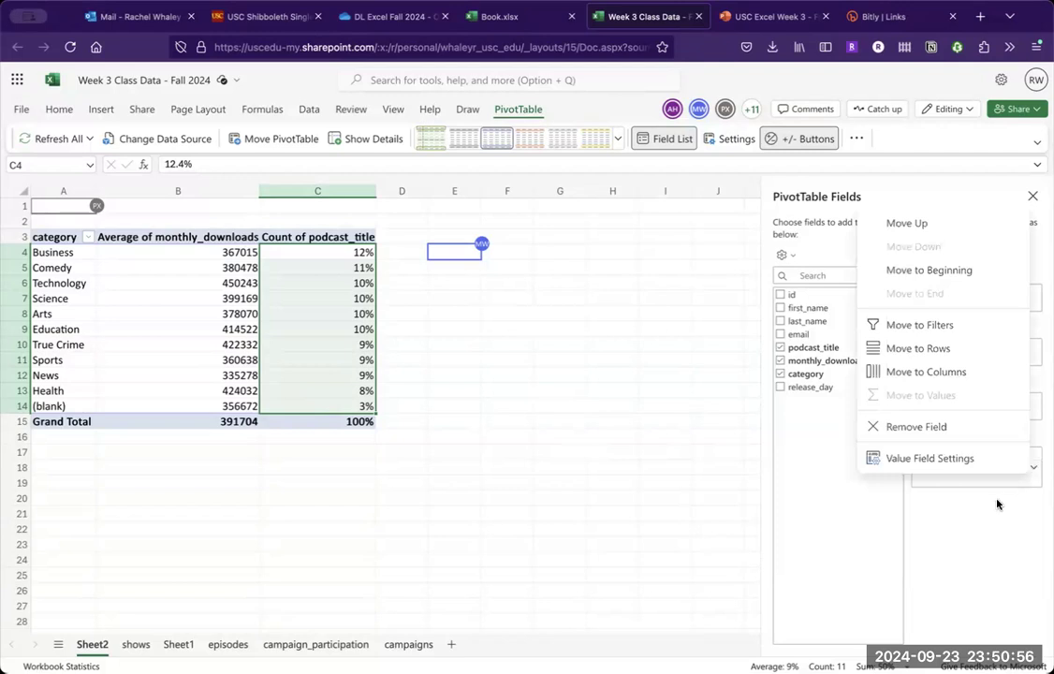
left_click(904, 449)
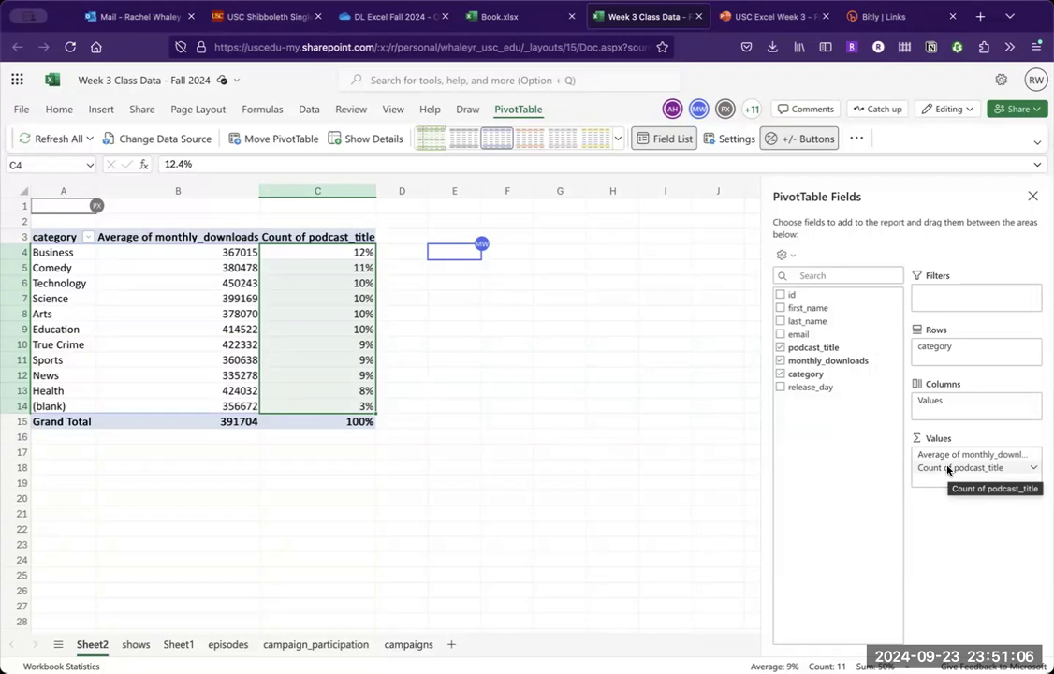
left_click(1032, 471)
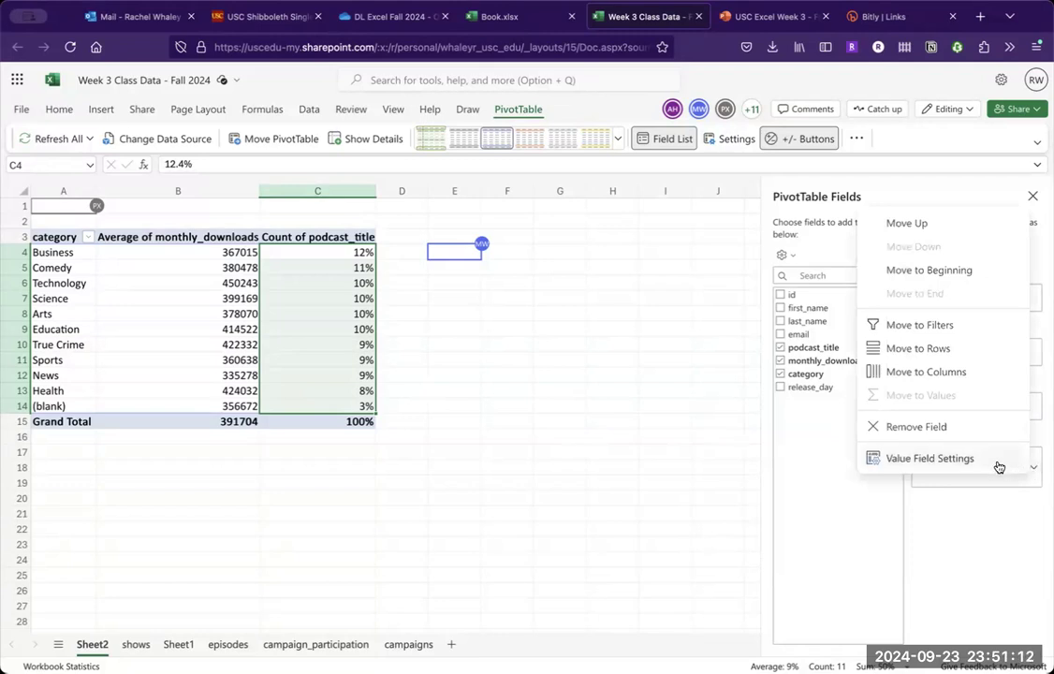
left_click(992, 459)
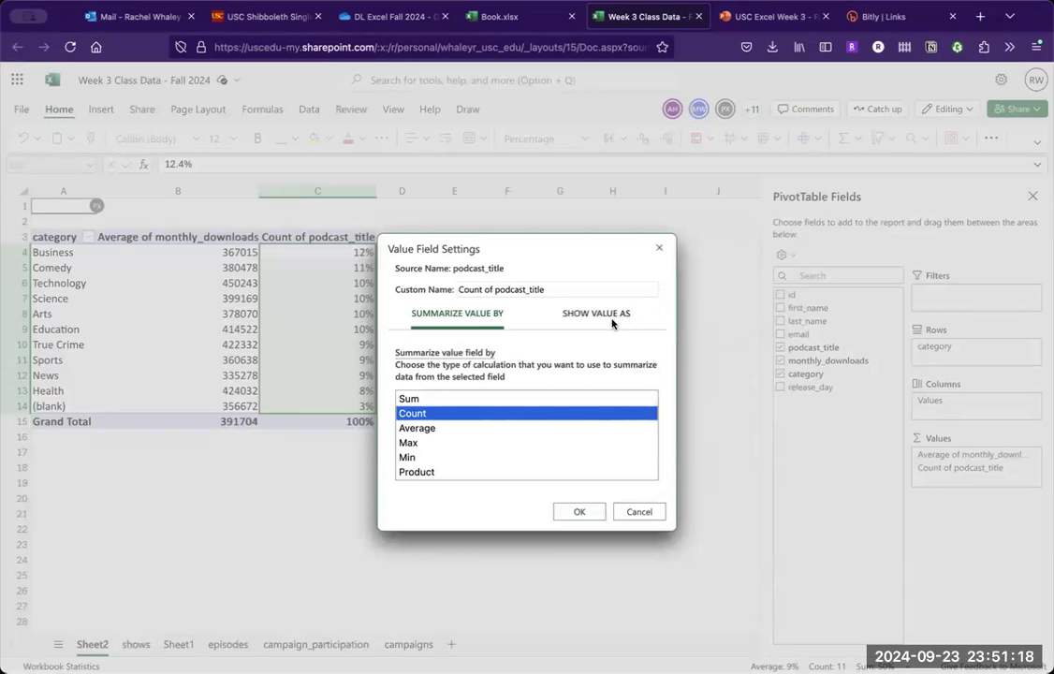
left_click(615, 320)
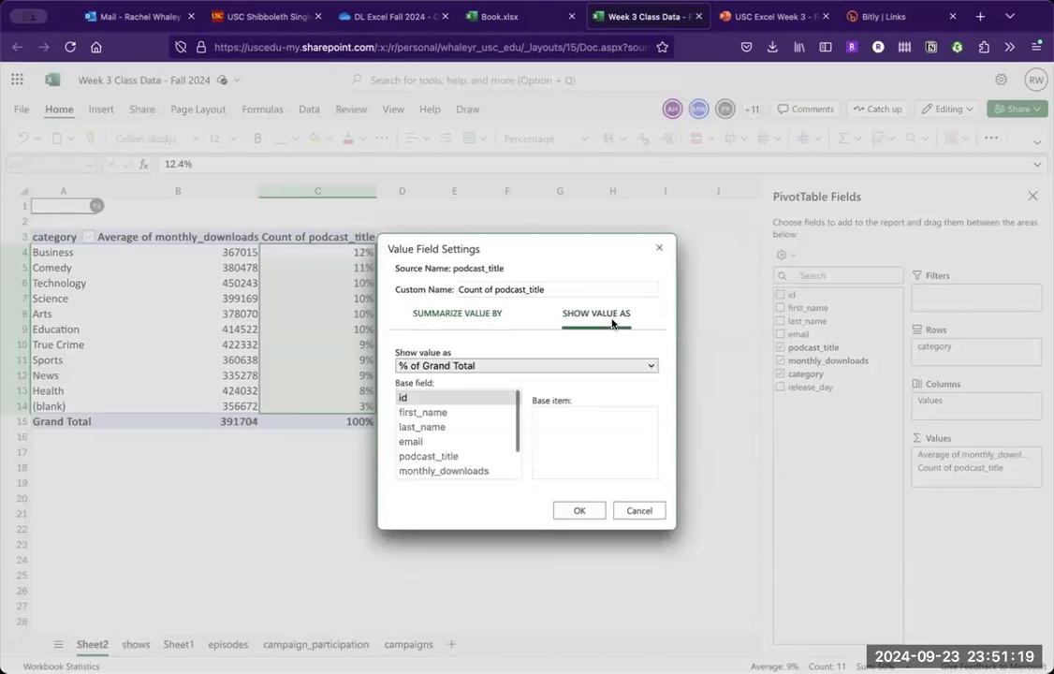
left_click(590, 367)
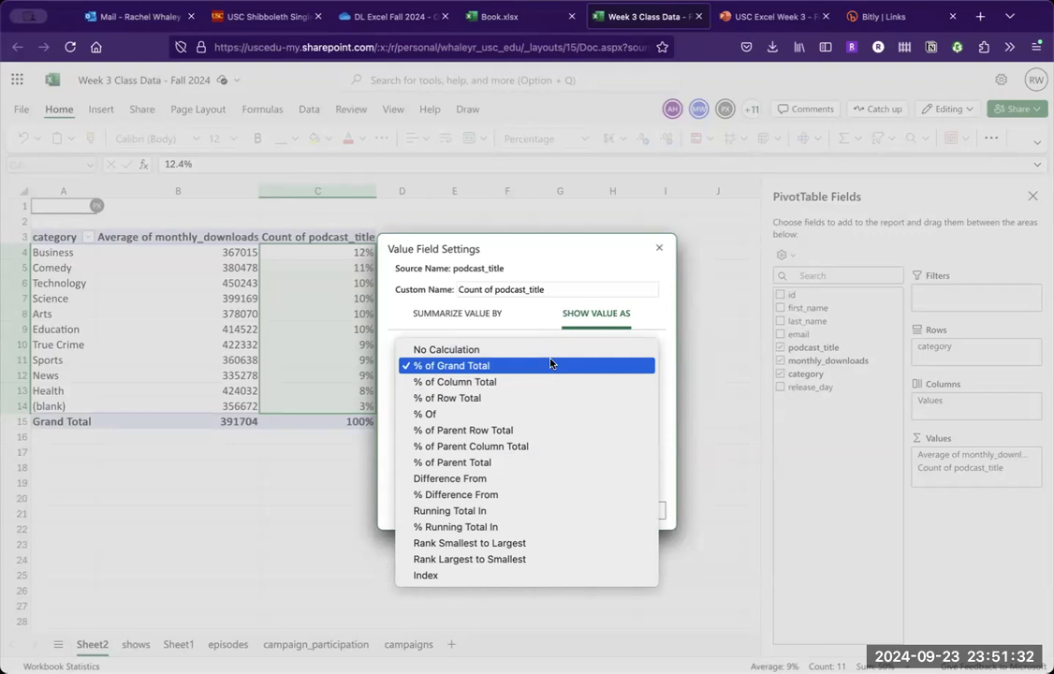
left_click(551, 363)
left_click(588, 511)
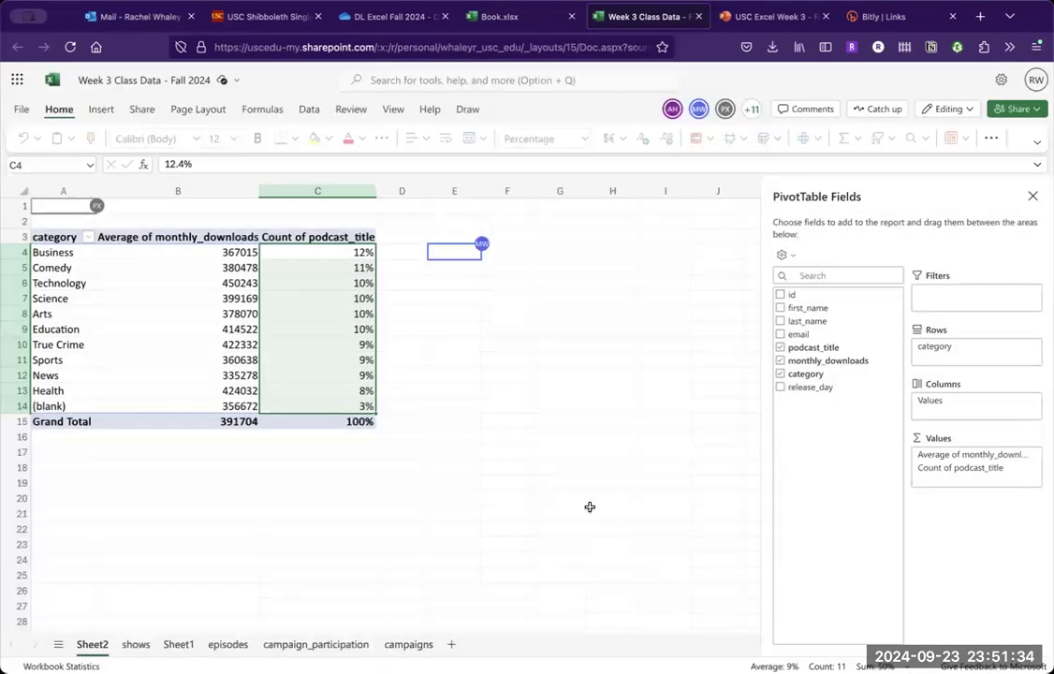
- Try the Number format on the Count of podcast_title values, including the grand total
left_click(467, 422)
left_click_drag(355, 253, 349, 419)
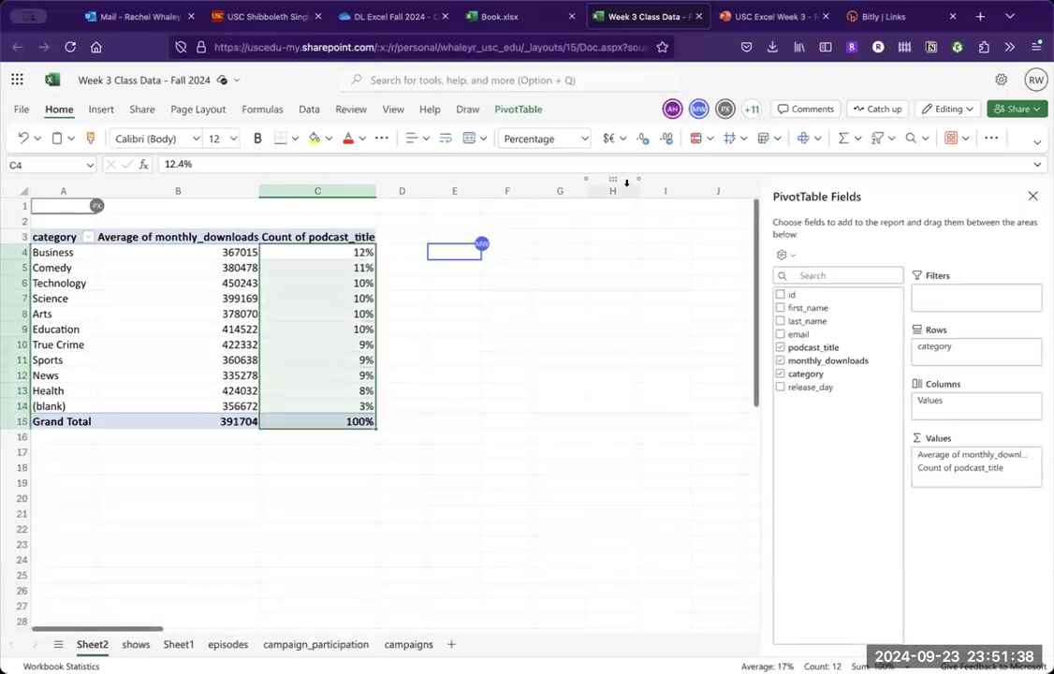
left_click(582, 139)
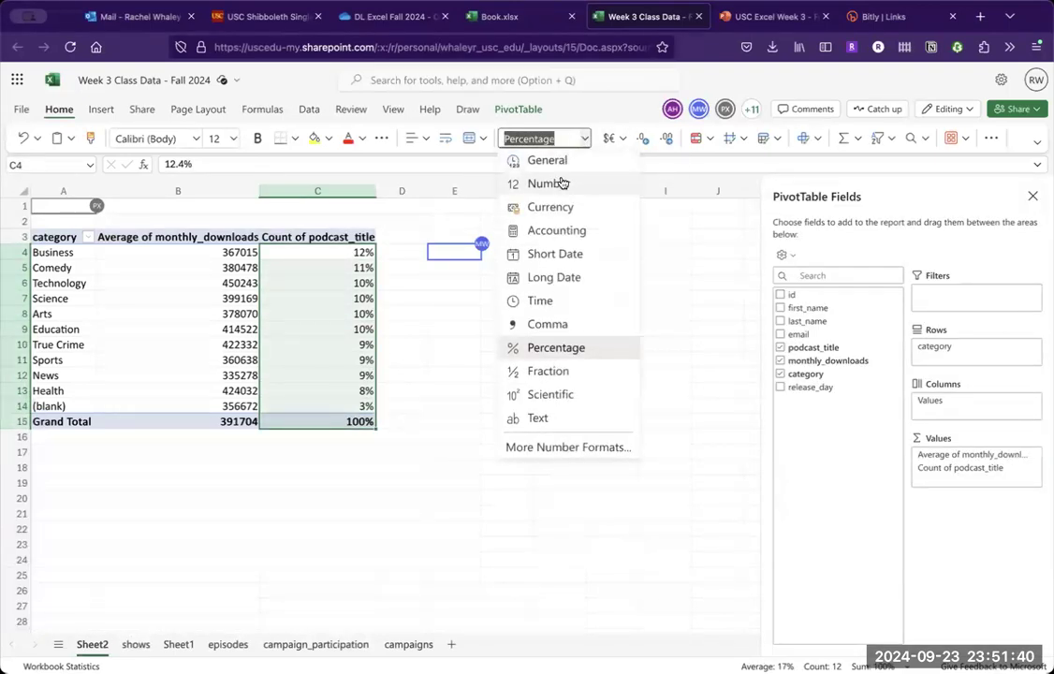
left_click(557, 182)
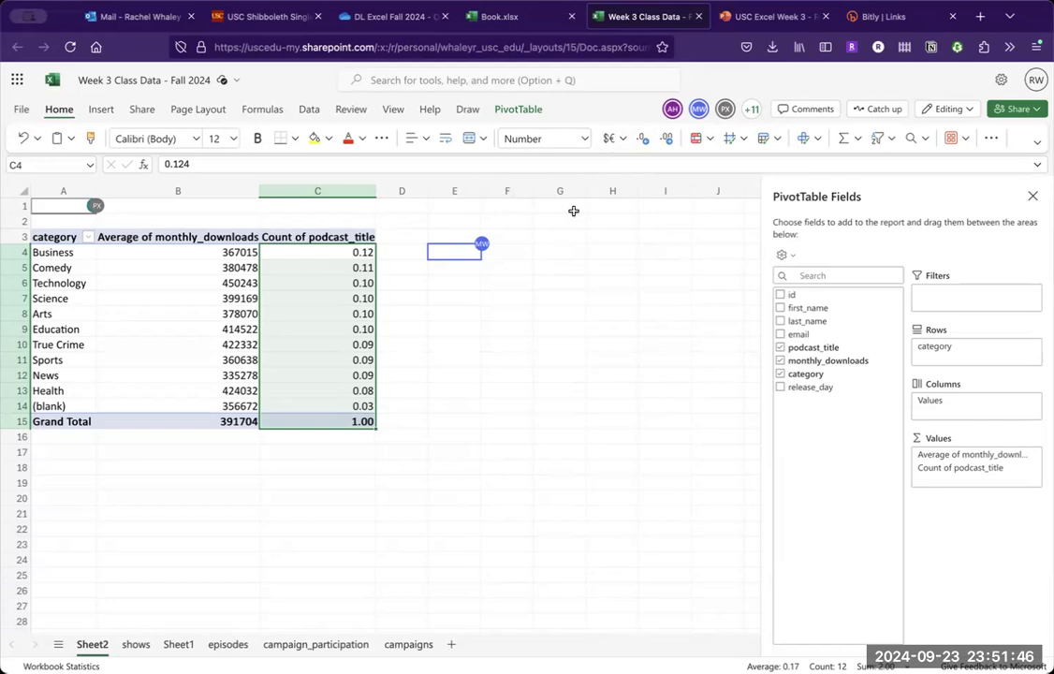
- Format the Count of podcast_title values and their grand total as Percentage with no decimal places
left_click(584, 139)
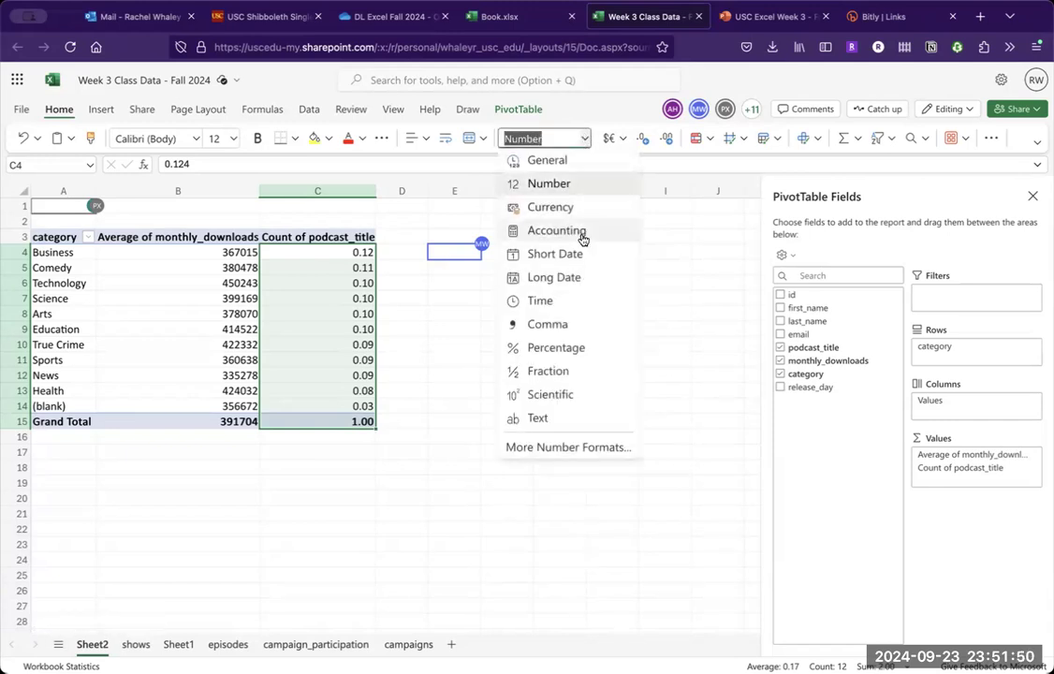
left_click(555, 347)
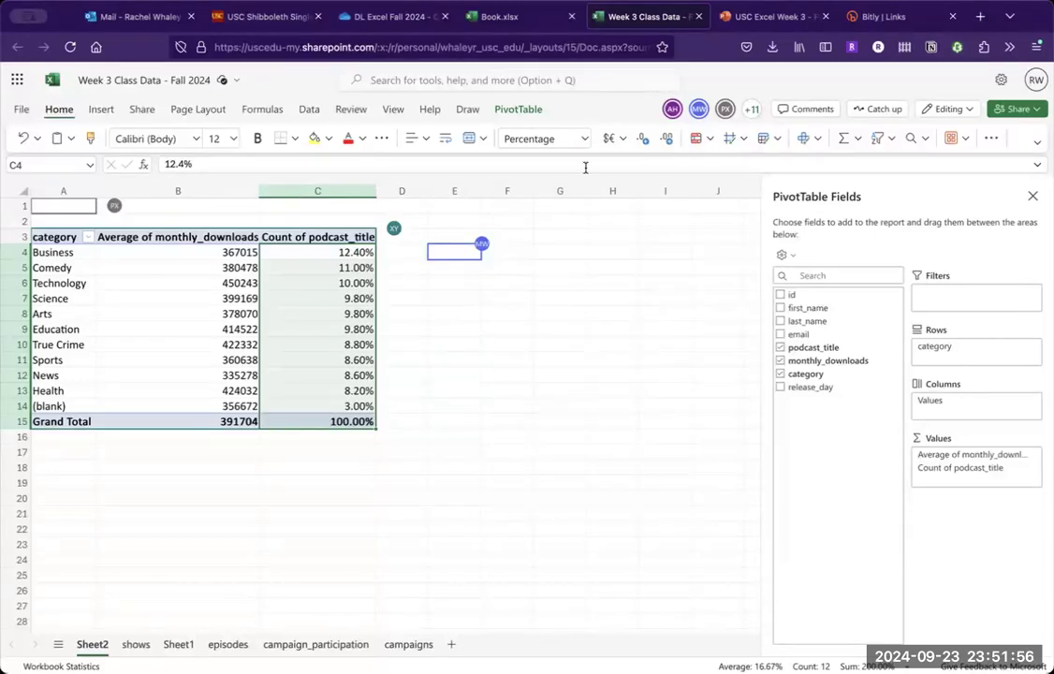
left_click(641, 145)
left_click(643, 145)
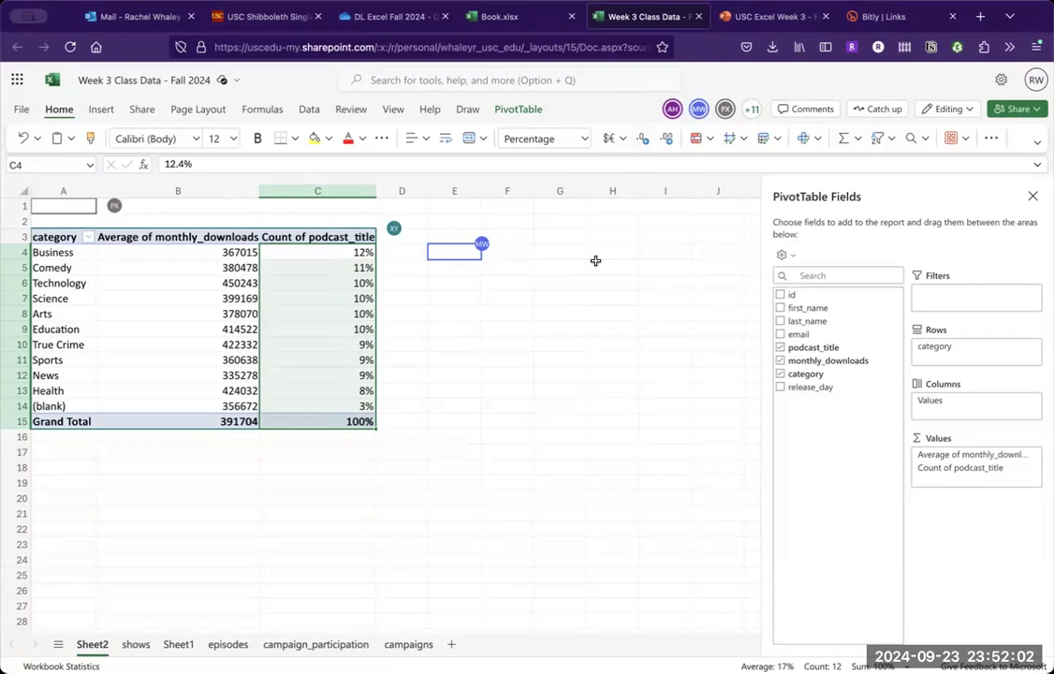
- Check the Activity Part 2 instructions in the PowerPoint presentation, and return to the pivot table in the Excel workbook
left_click(336, 301)
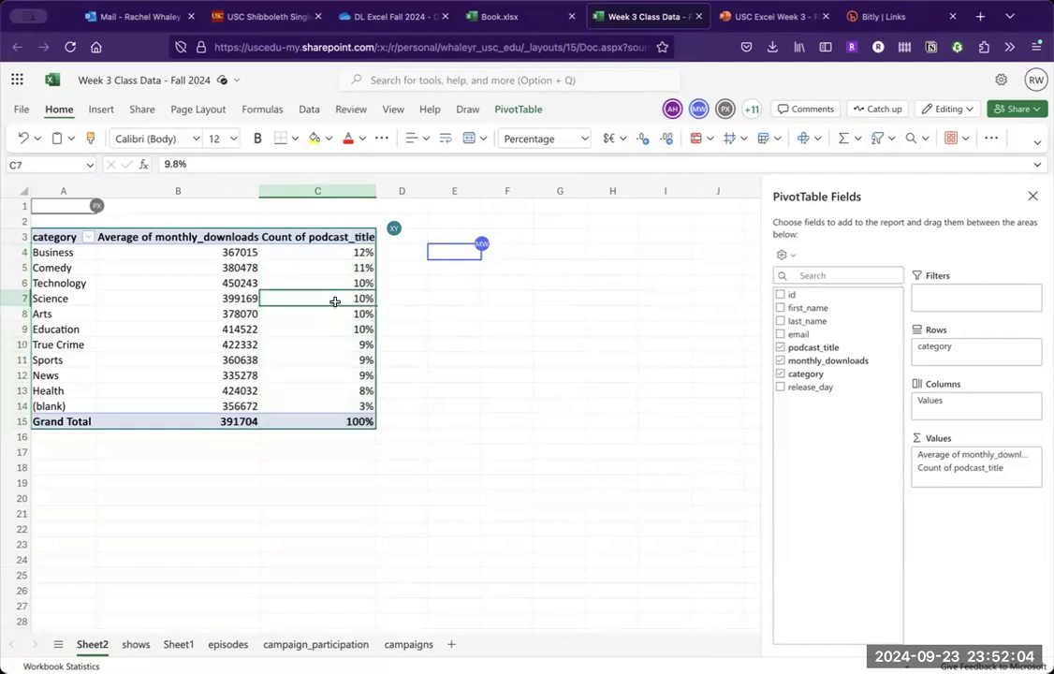
left_click(359, 369)
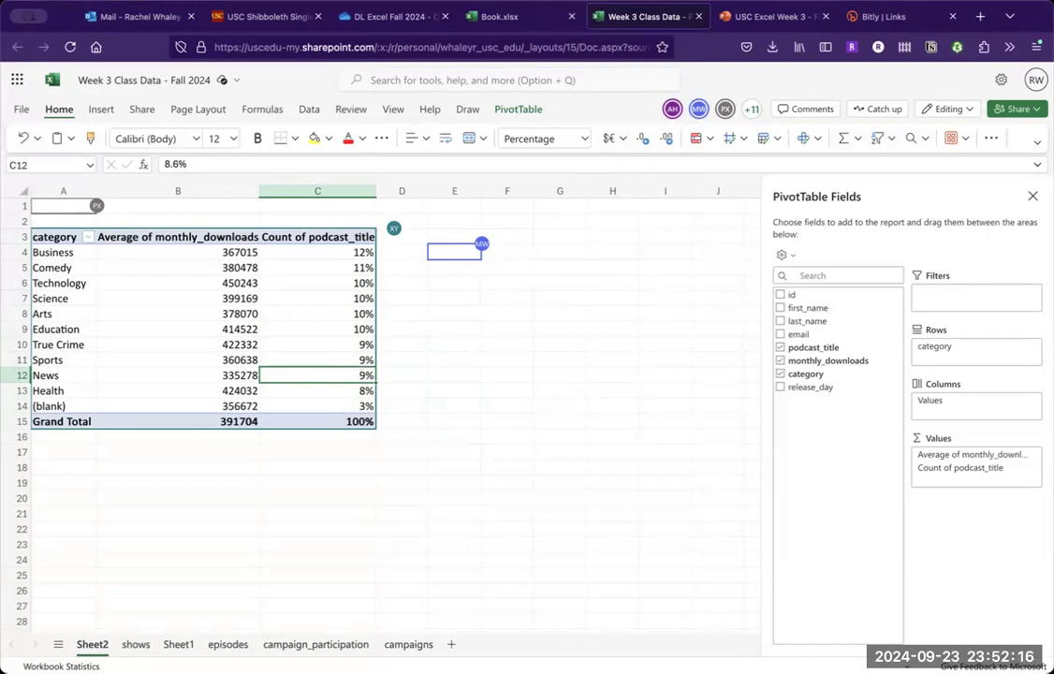
left_click(746, 12)
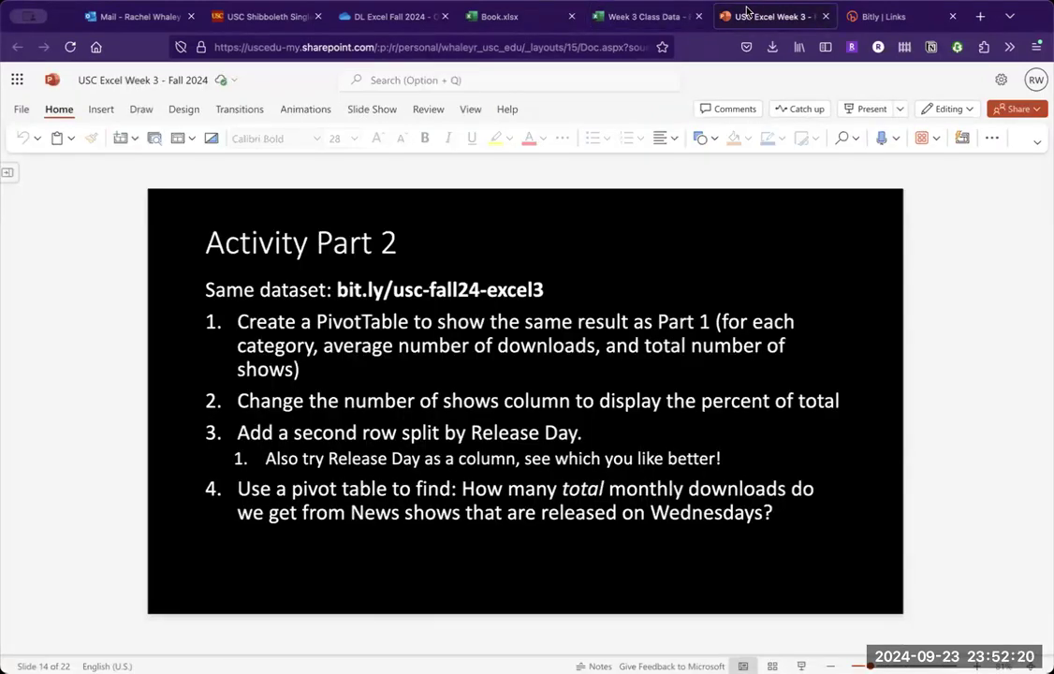
left_click(627, 23)
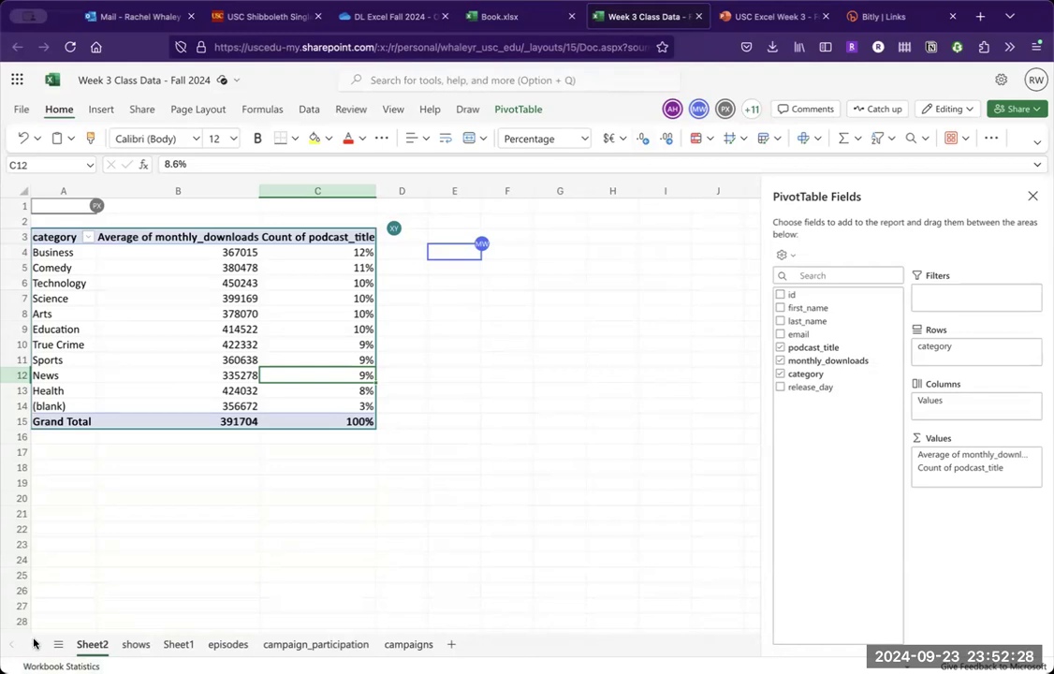
- Rename the pivot table's sheet, Sheet2, as pivot
double_click(105, 644)
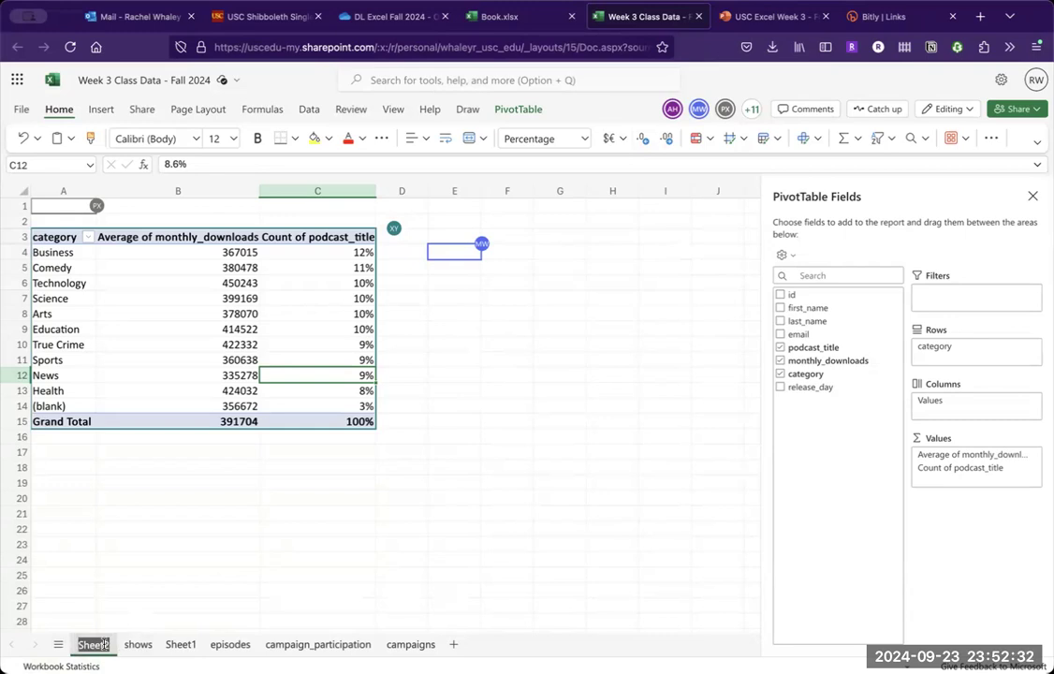
type("pivot")
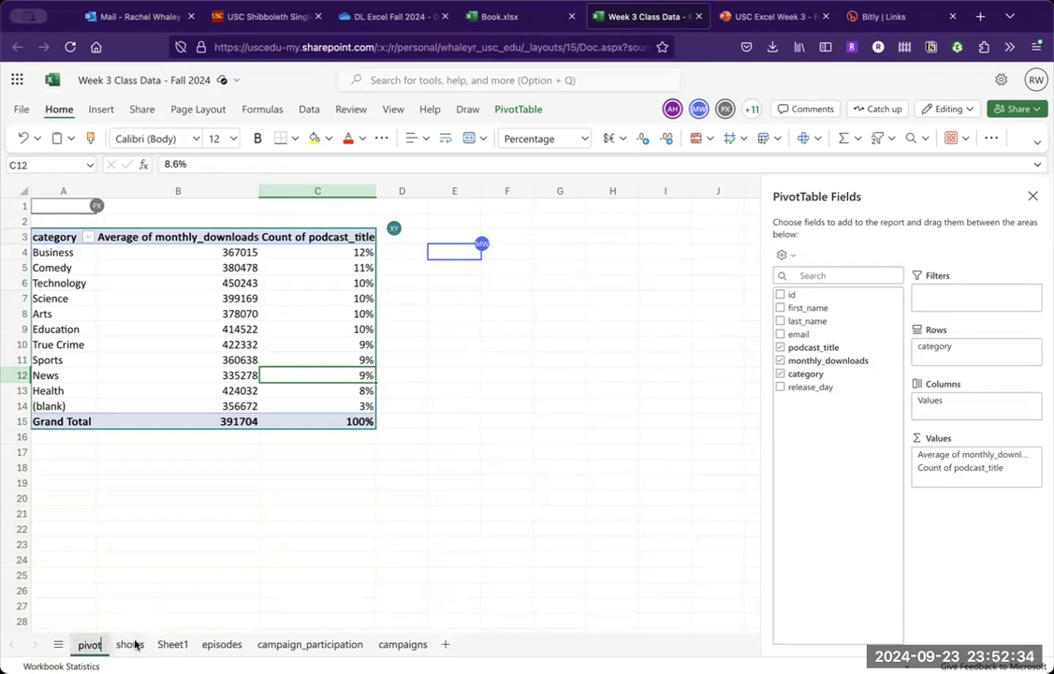
key("Return")
- Rename Sheet1 as summary, and return to the pivot sheet
left_click(164, 645)
type("summary")
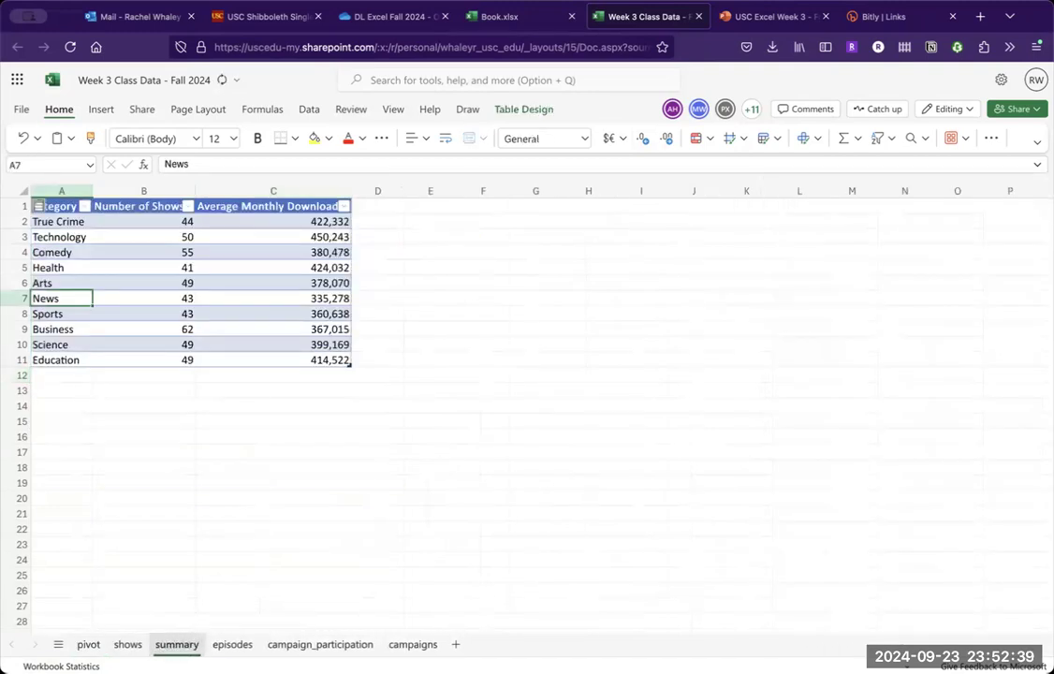
key("Return")
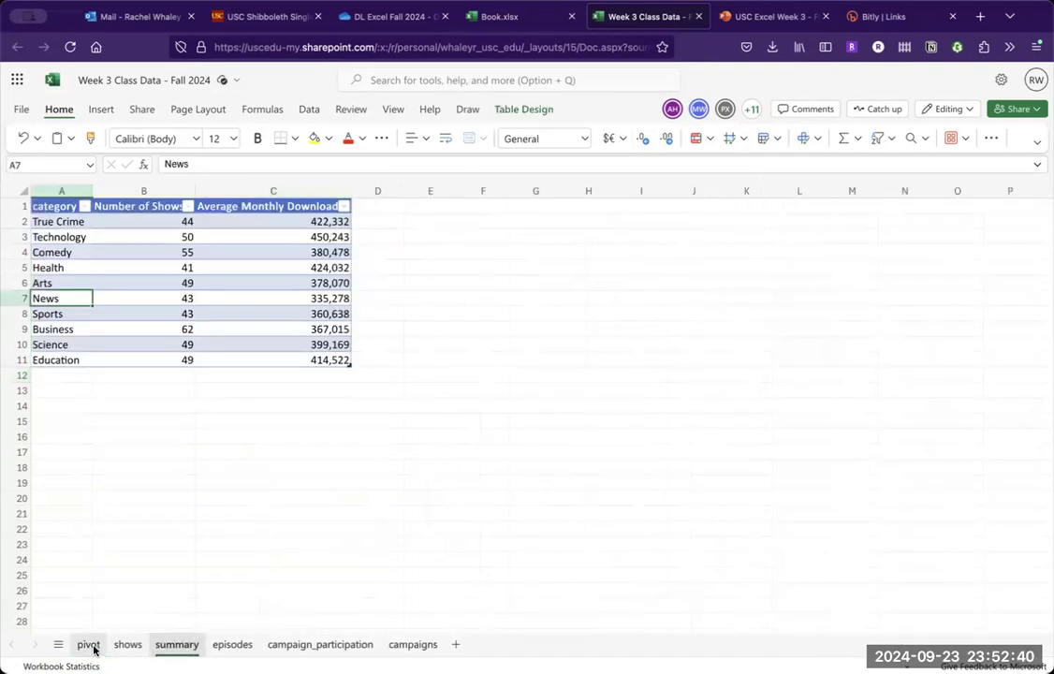
left_click(89, 645)
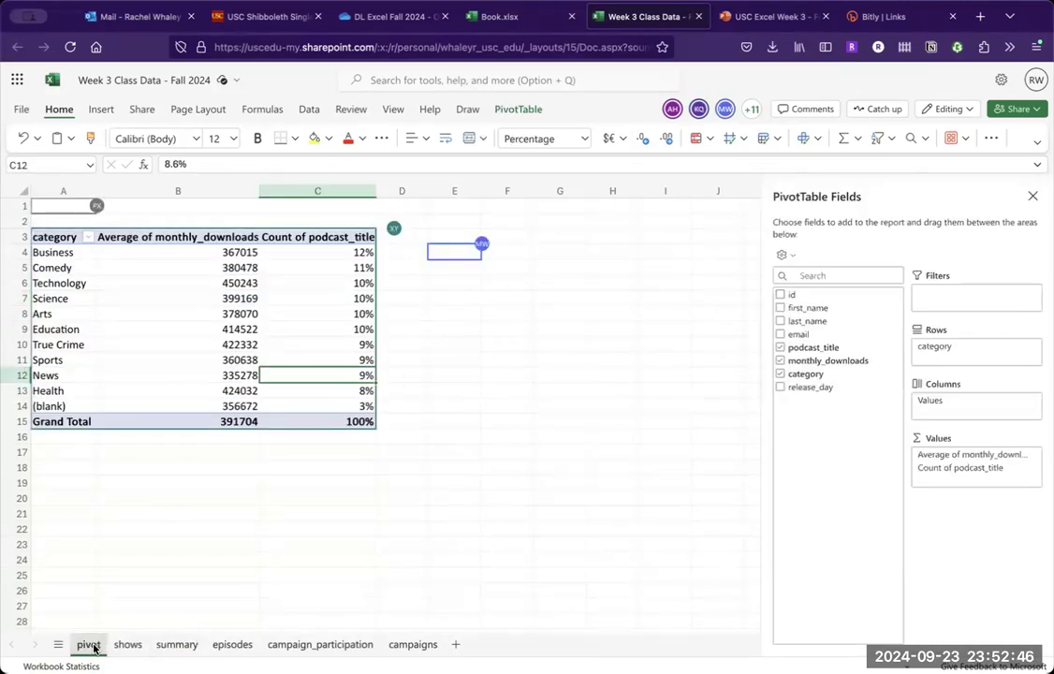
- Reread the Activity Part 2 slide in PowerPoint, and view the source data on the workbook's shows sheet in Excel
left_click(750, 19)
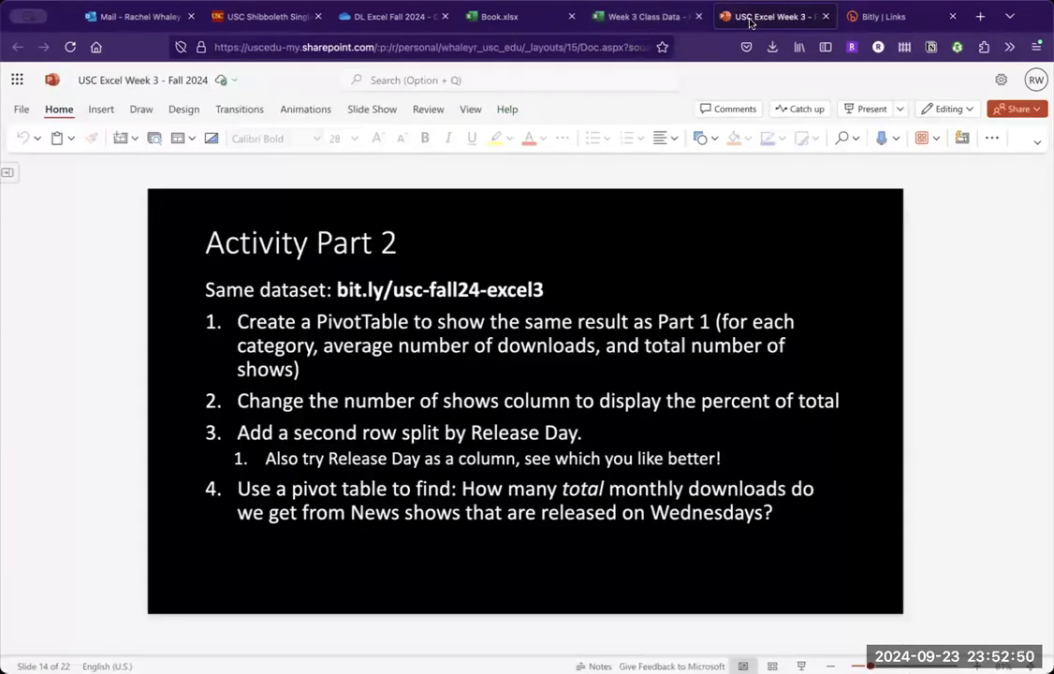
left_click(660, 19)
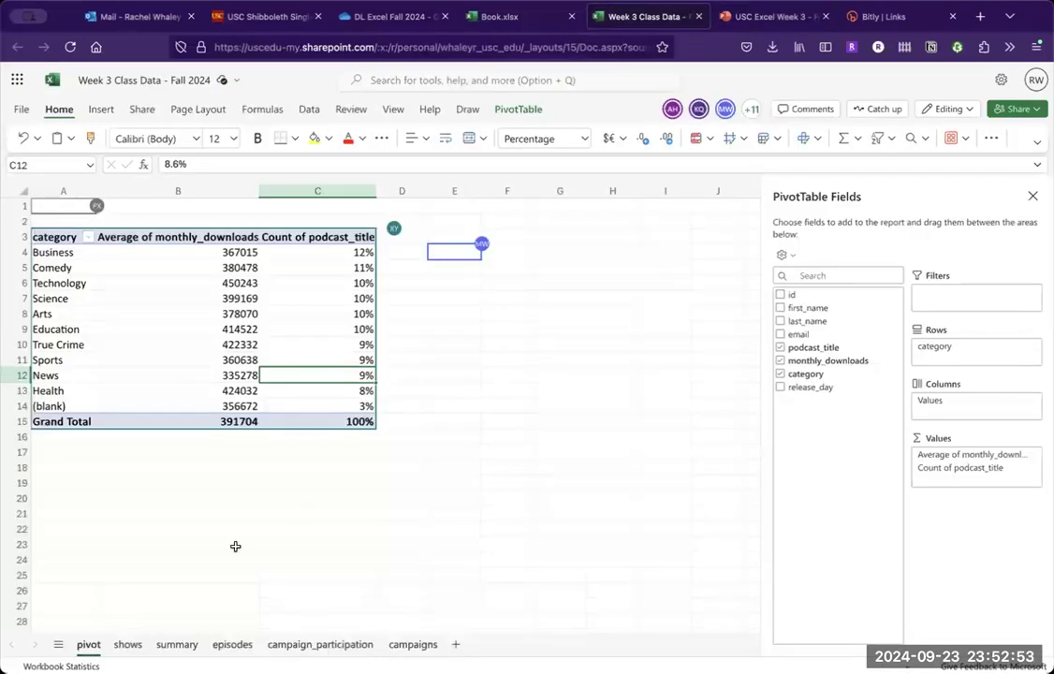
left_click(127, 645)
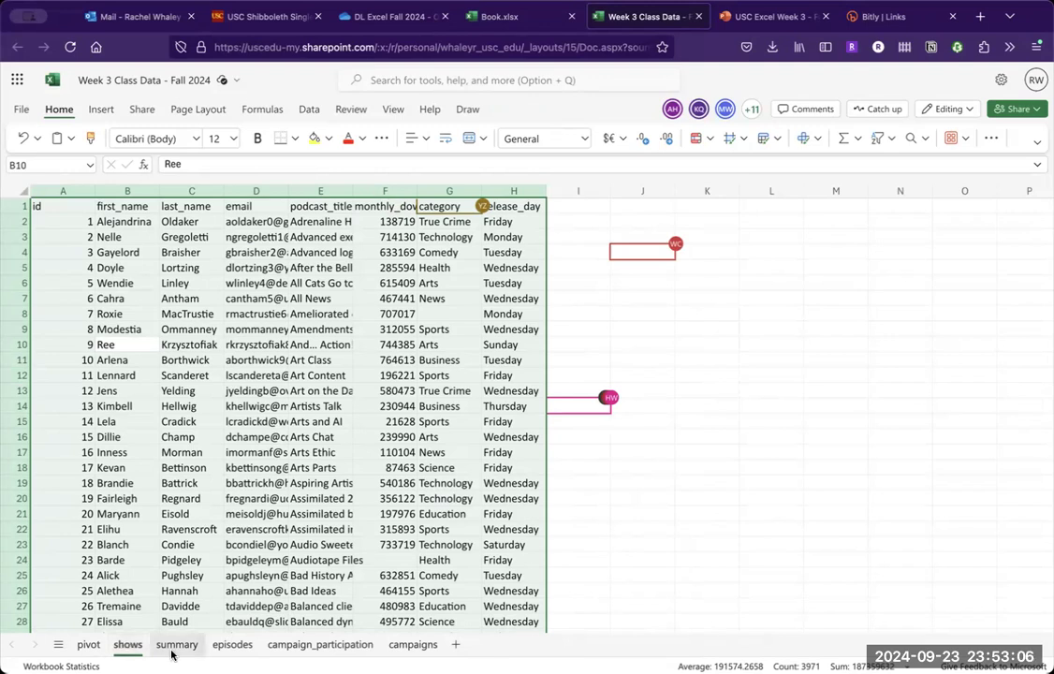
- Add release_day as a second row field below category in the pivot sheet's pivot table
left_click(87, 645)
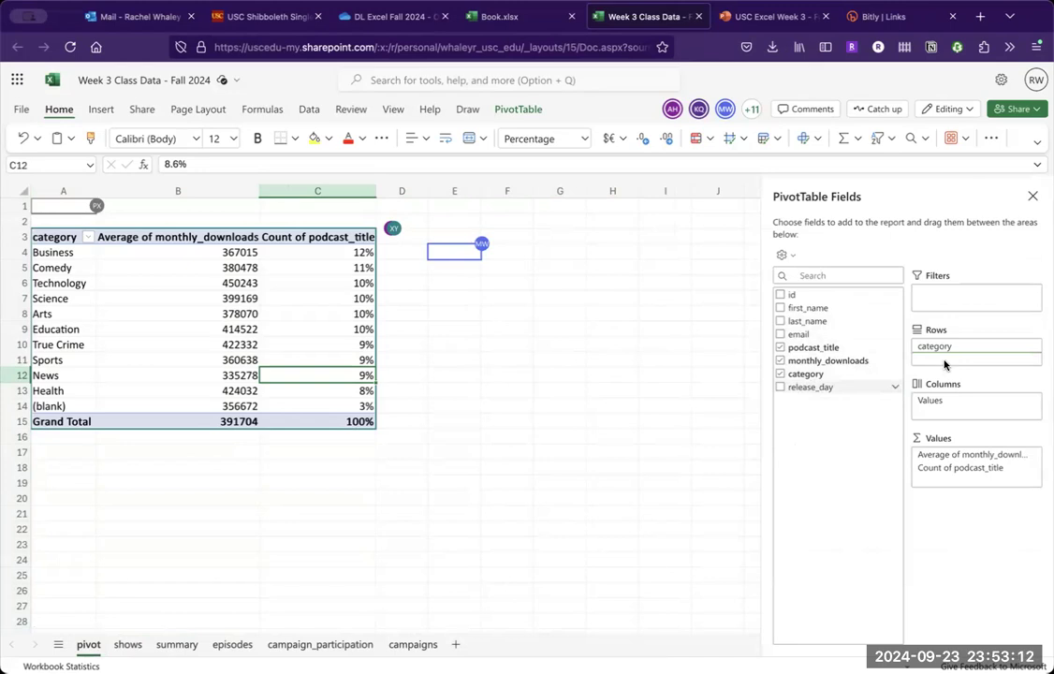
left_click_drag(945, 365, 946, 365)
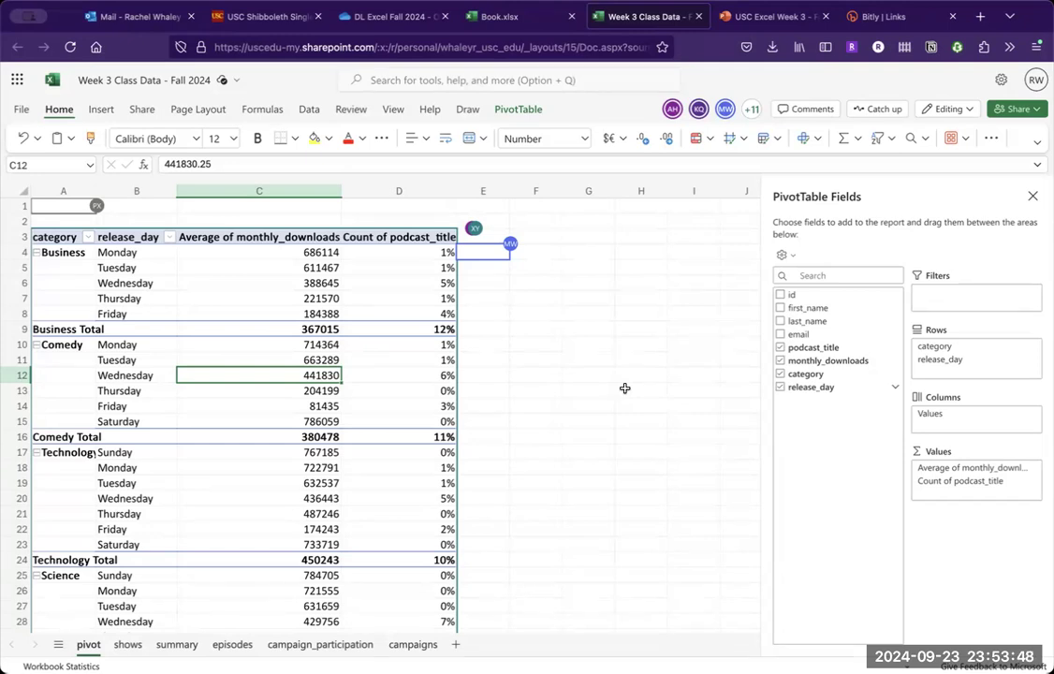
- Show the Count of podcast_title values as % of Row Total
left_click(432, 238)
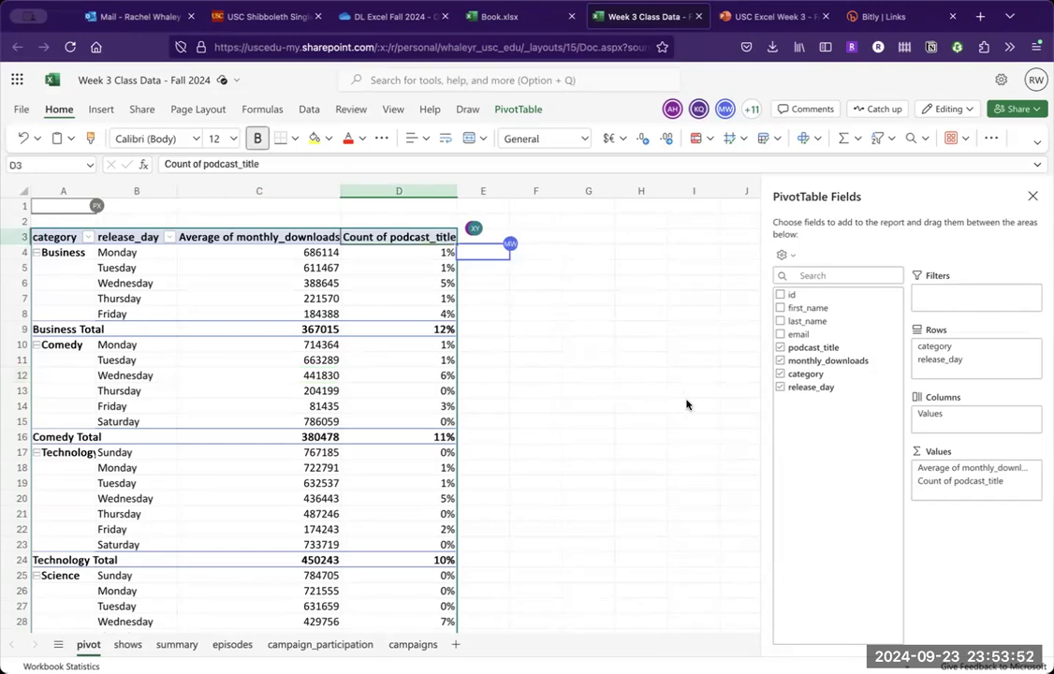
left_click(1036, 485)
left_click(1003, 481)
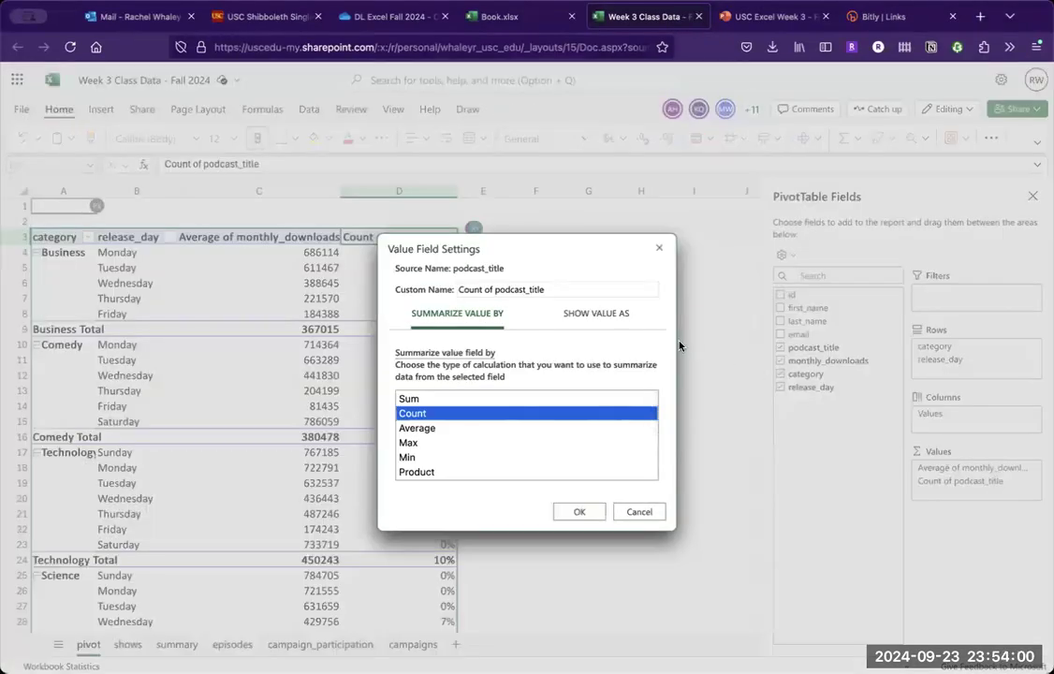
left_click(602, 321)
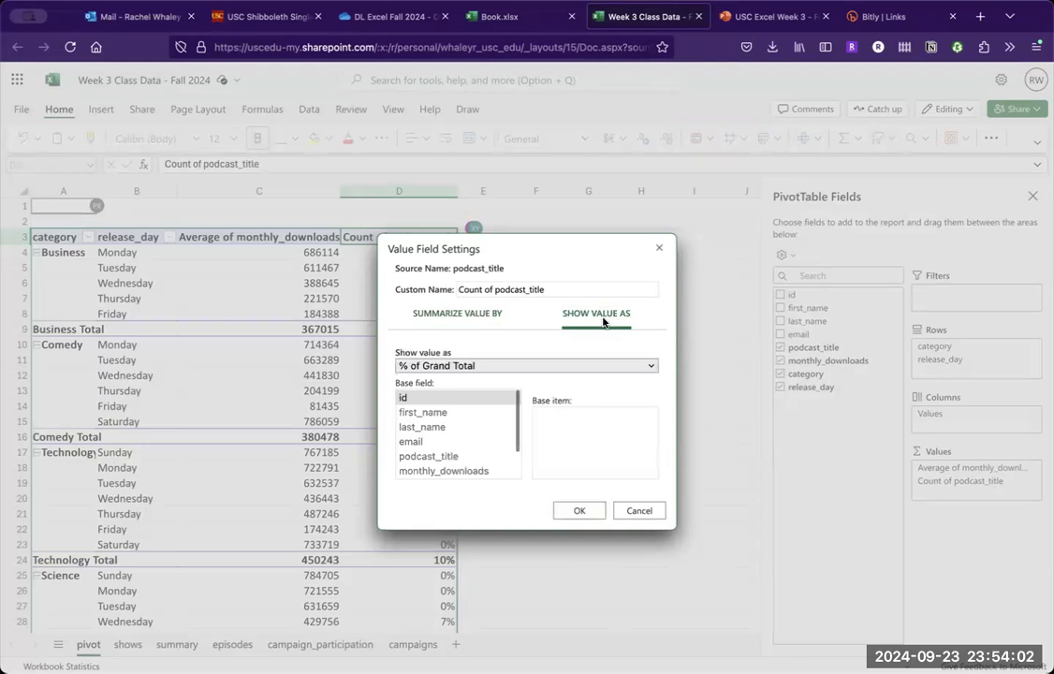
left_click(529, 366)
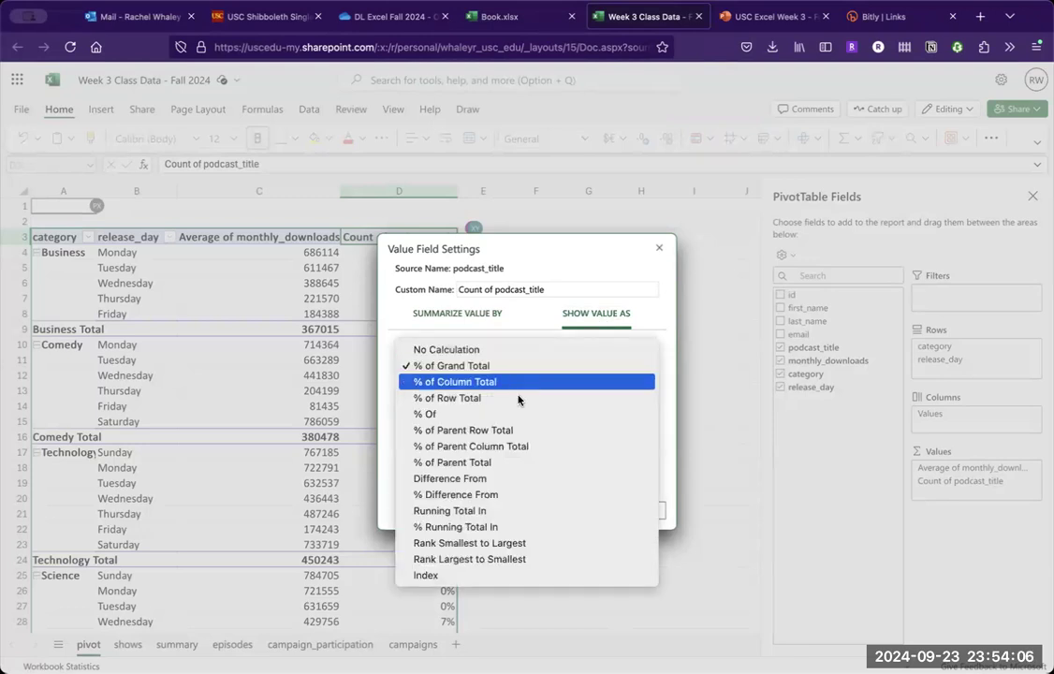
left_click(520, 400)
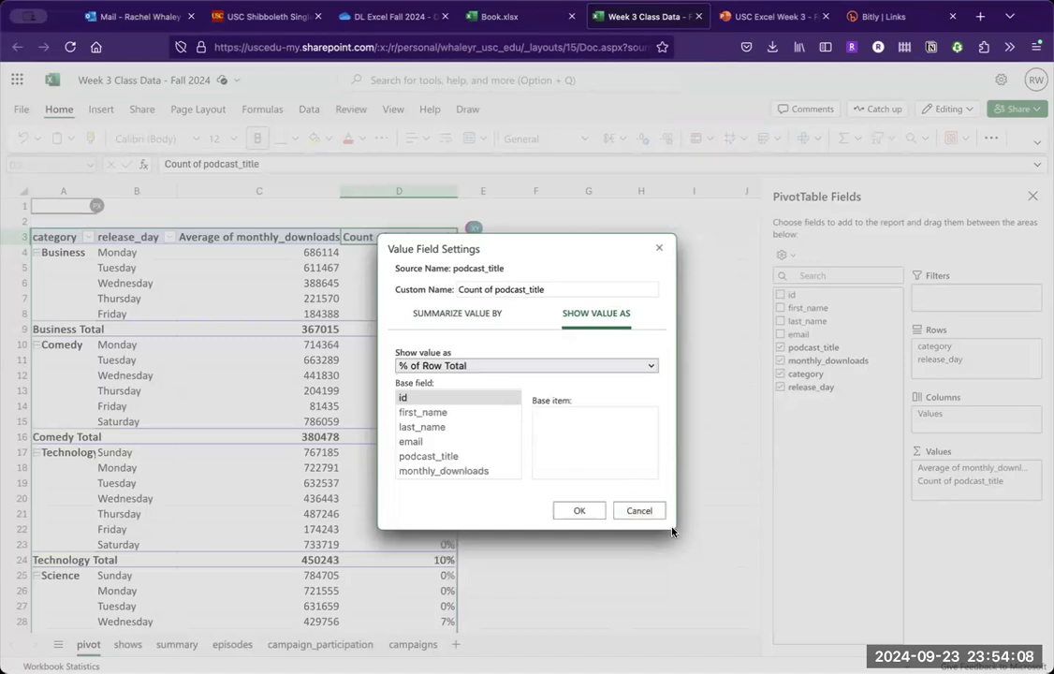
left_click(581, 511)
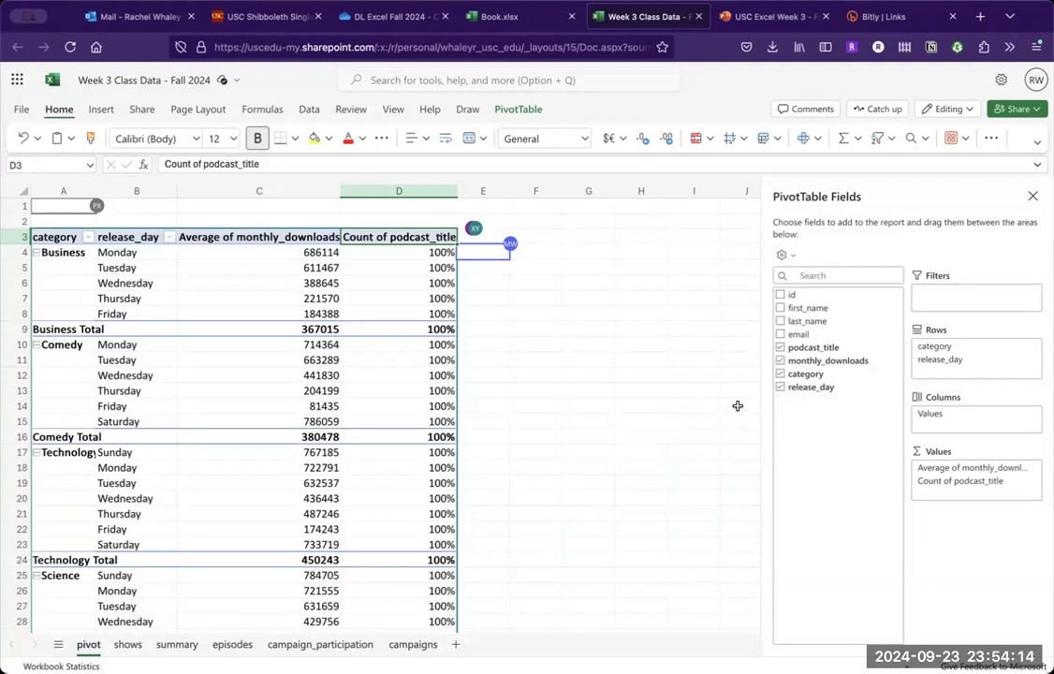
left_click(1033, 484)
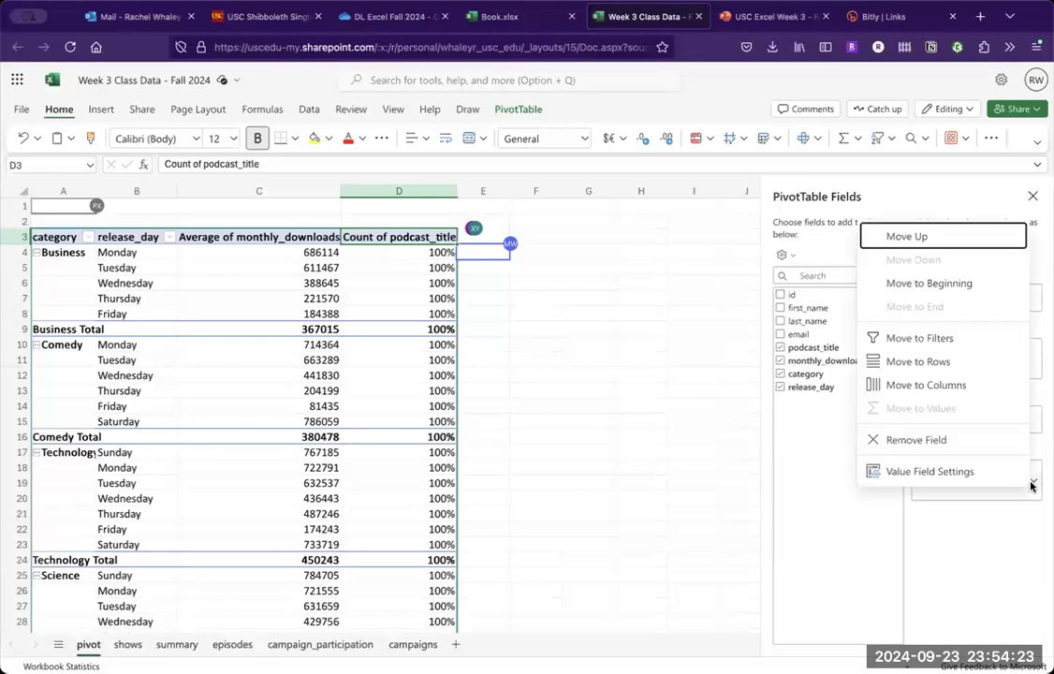
left_click(979, 480)
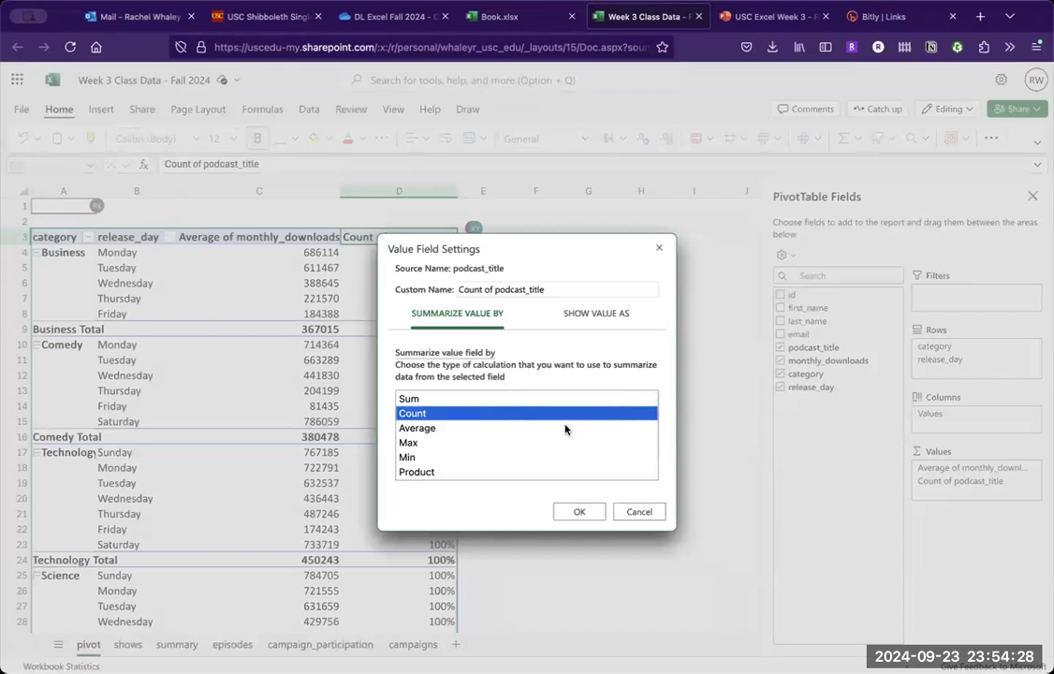
left_click(580, 513)
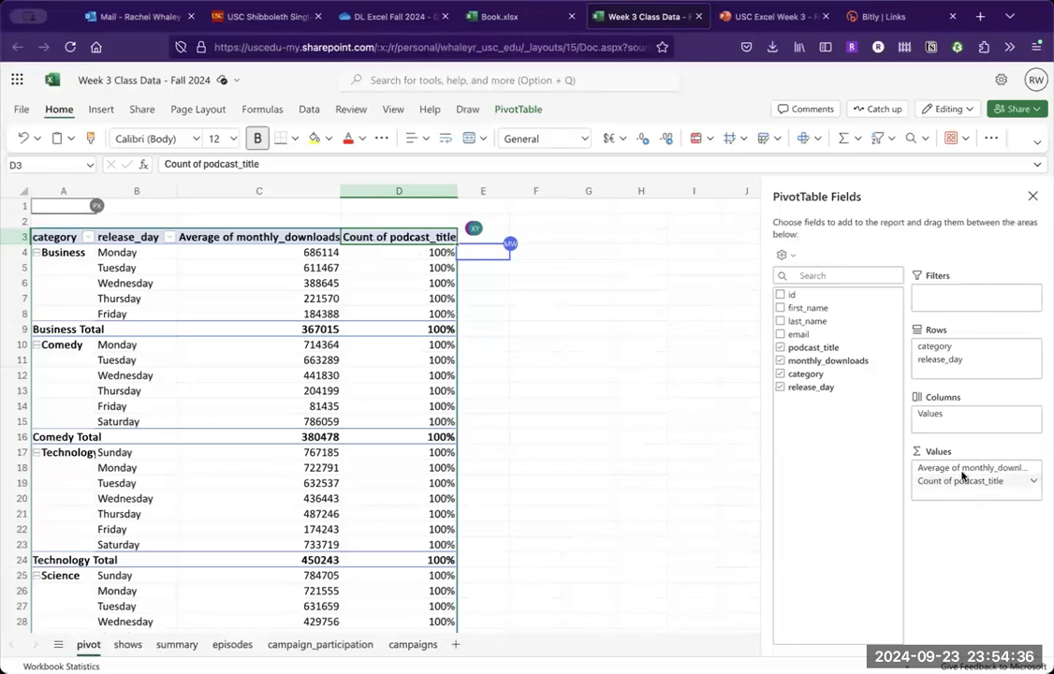
- Show the Count of podcast_title values with No Calculation instead of as a percentage
left_click(1032, 480)
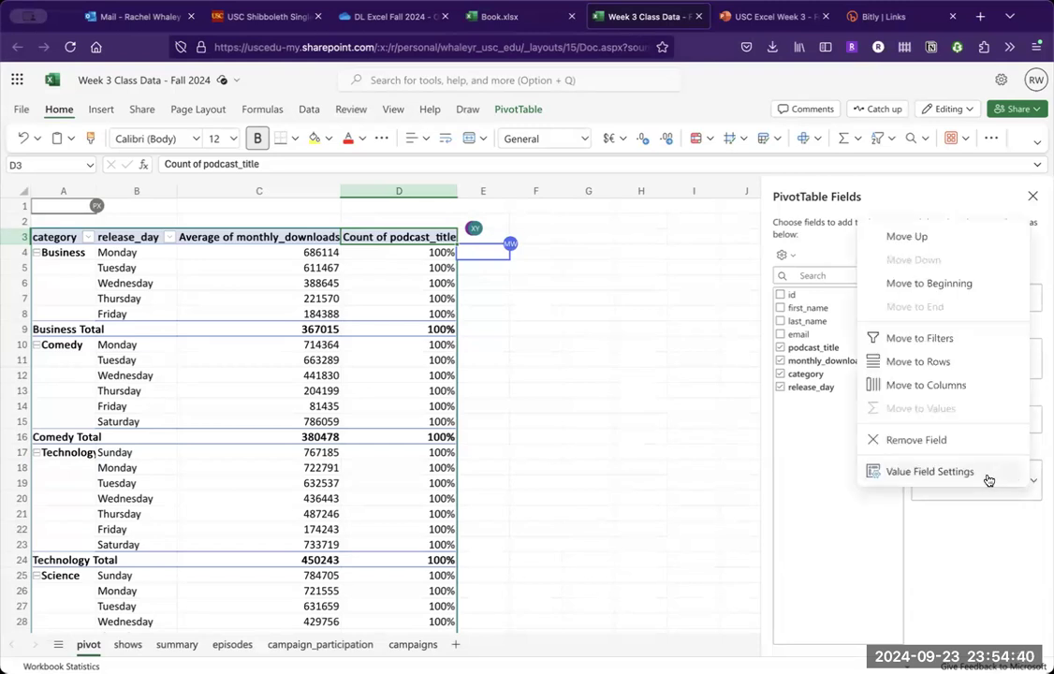
left_click(989, 481)
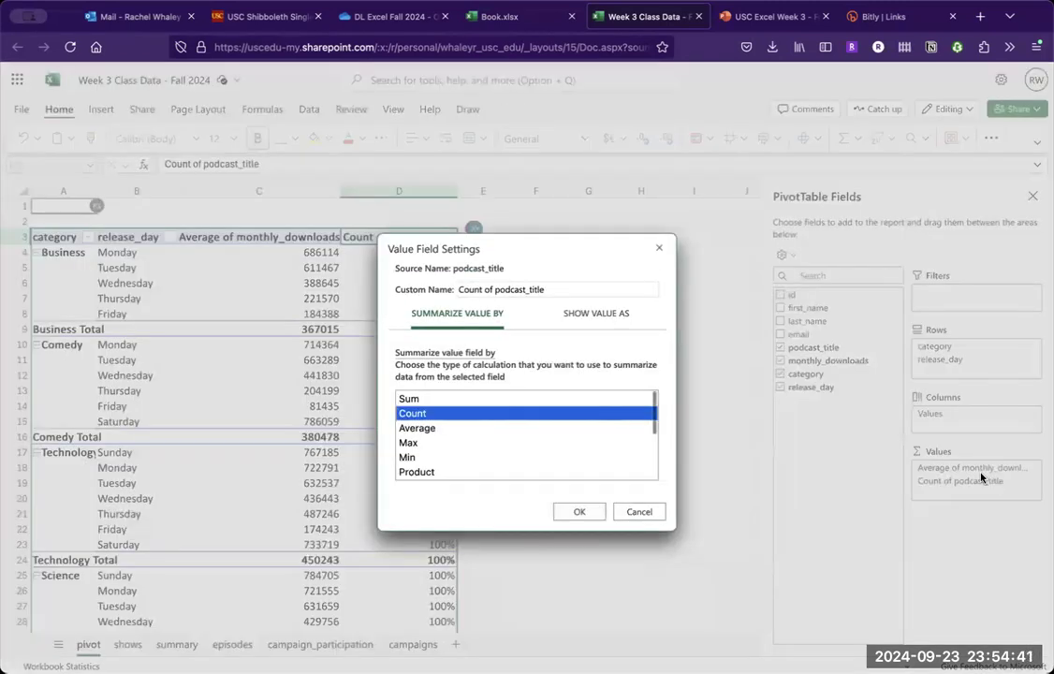
left_click(616, 317)
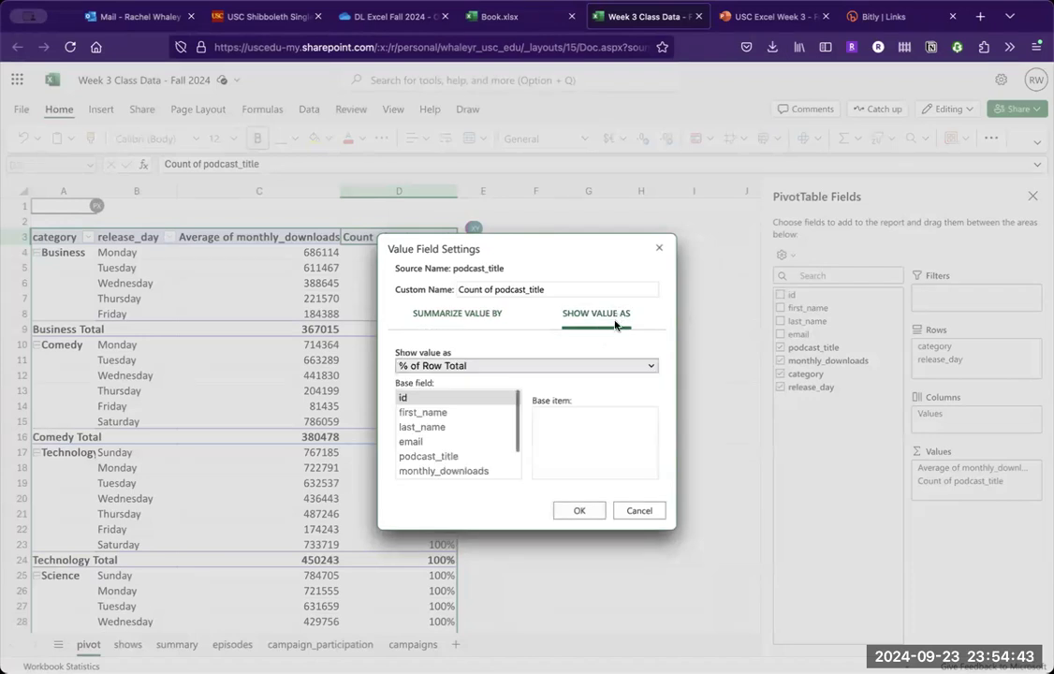
left_click(562, 366)
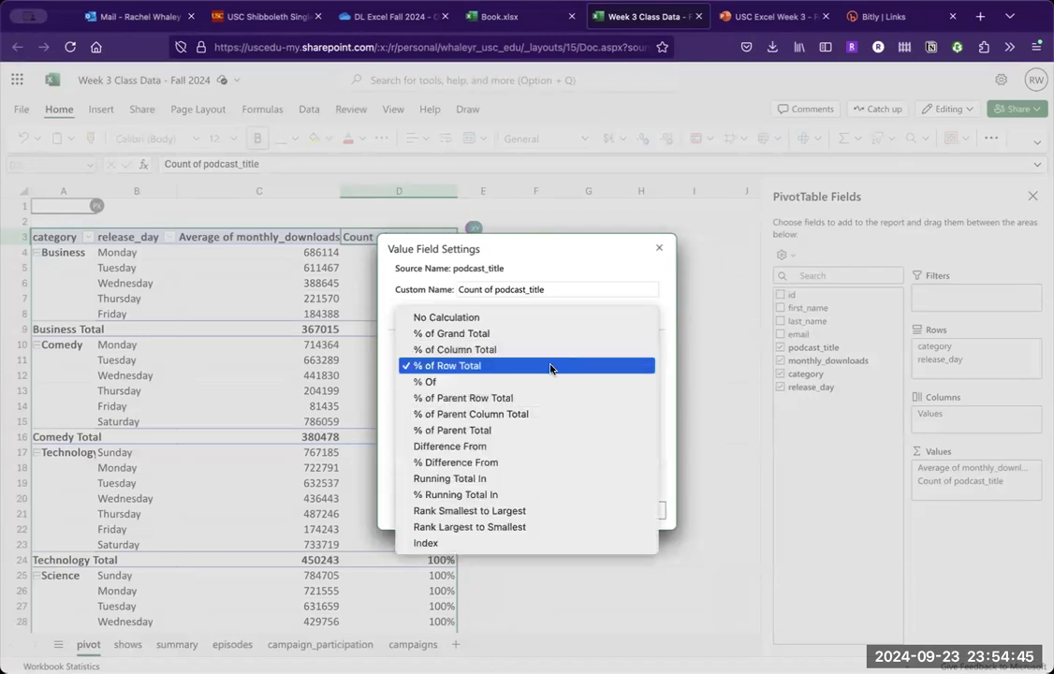
left_click(507, 315)
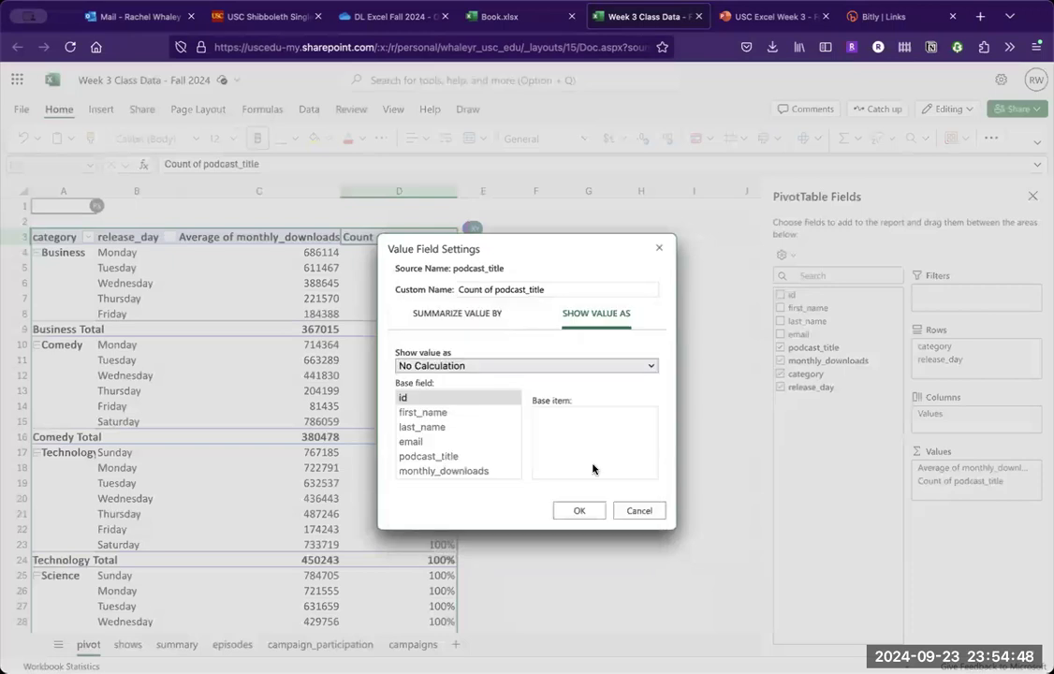
left_click(576, 511)
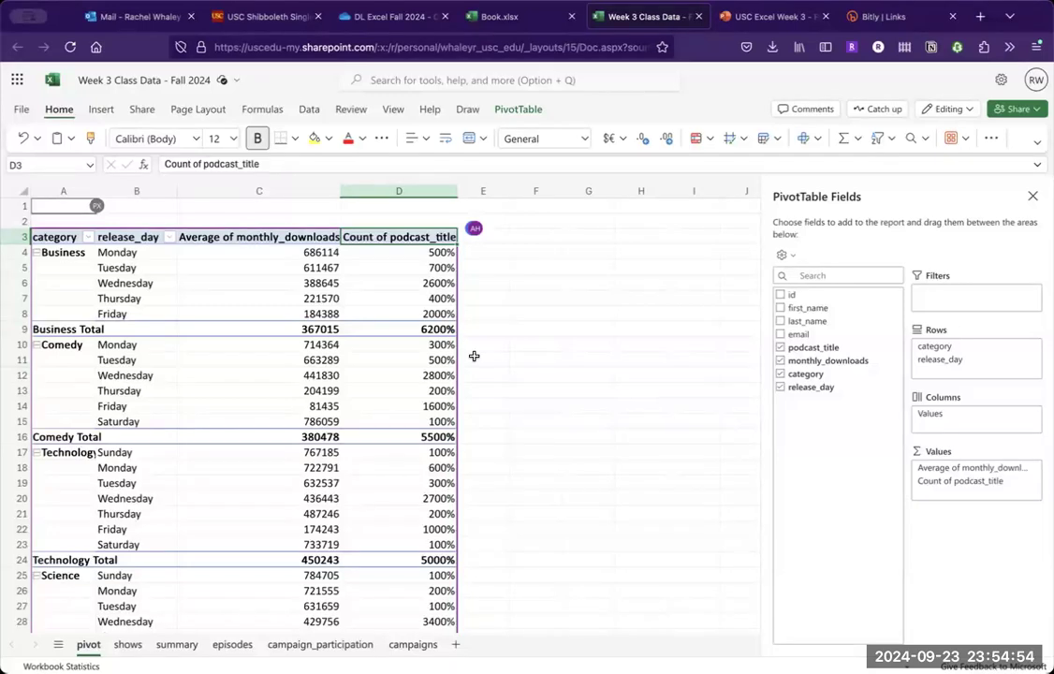
- Format column D, the podcast_title counts, as Number with no decimal places
left_click(399, 191)
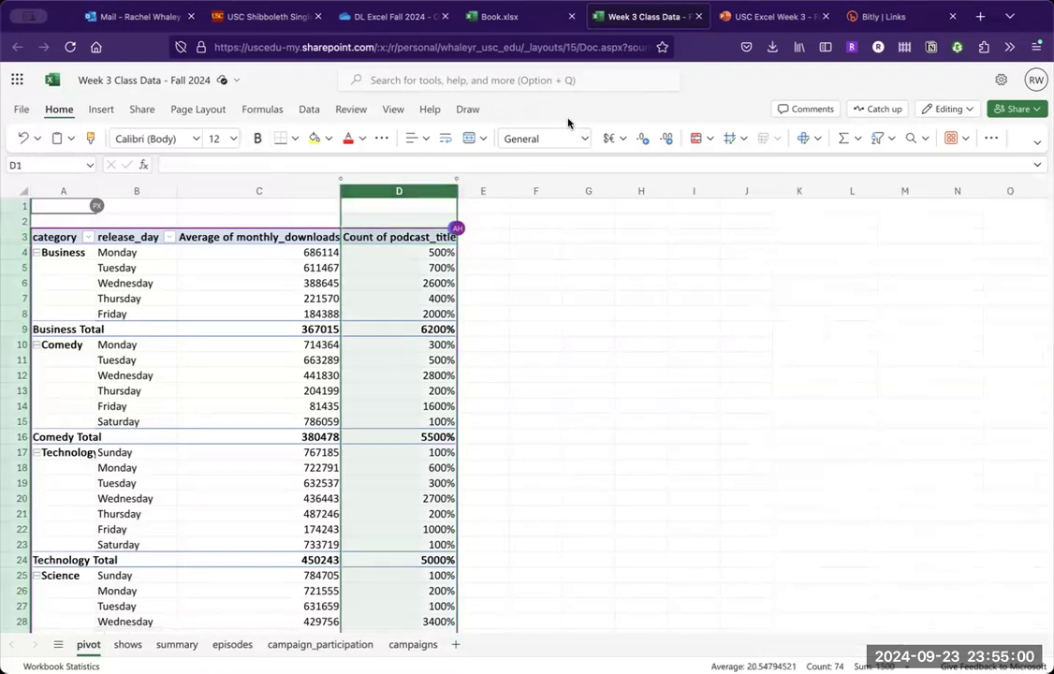
left_click(585, 137)
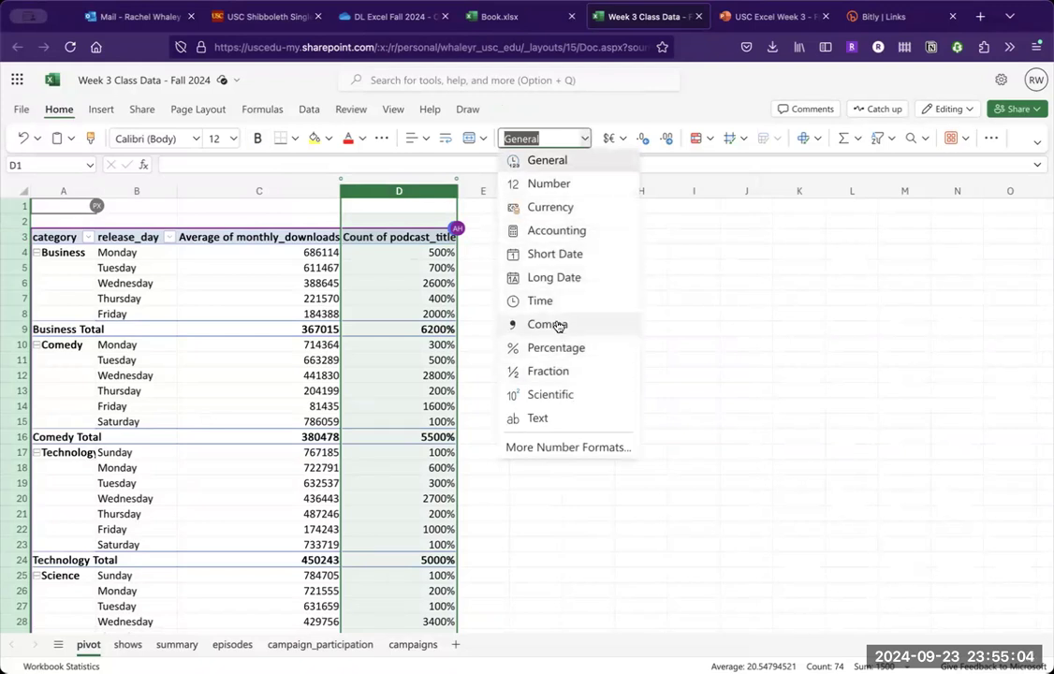
left_click(539, 183)
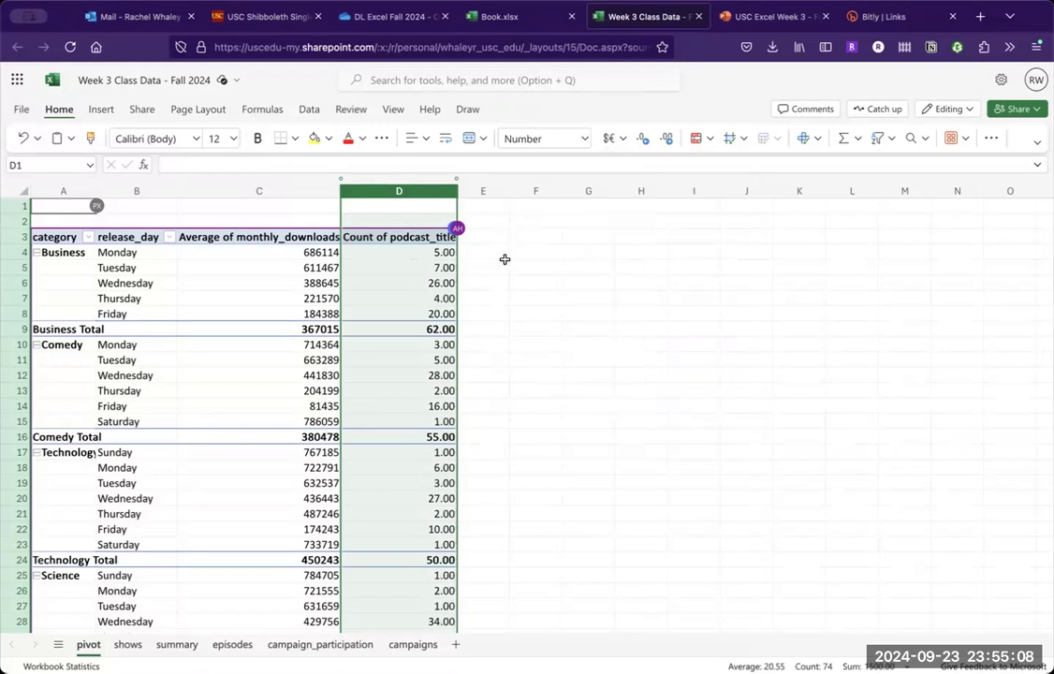
left_click(642, 142)
left_click(642, 141)
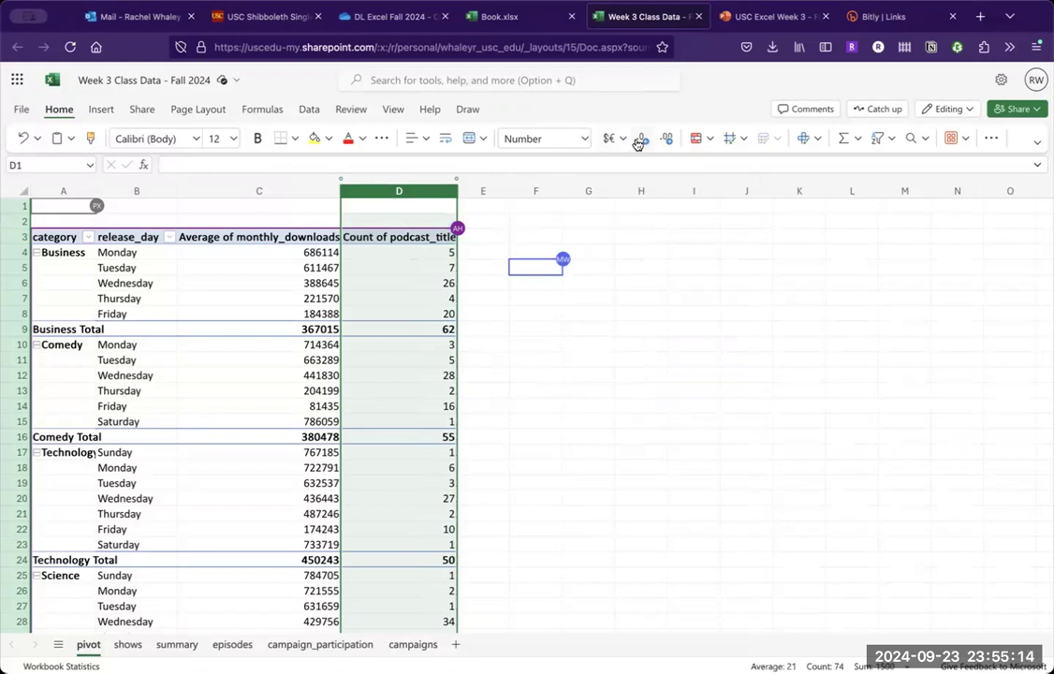
- Move release_day from the pivot table's rows to its columns, and remove Average of monthly_downloads from the values
left_click(358, 270)
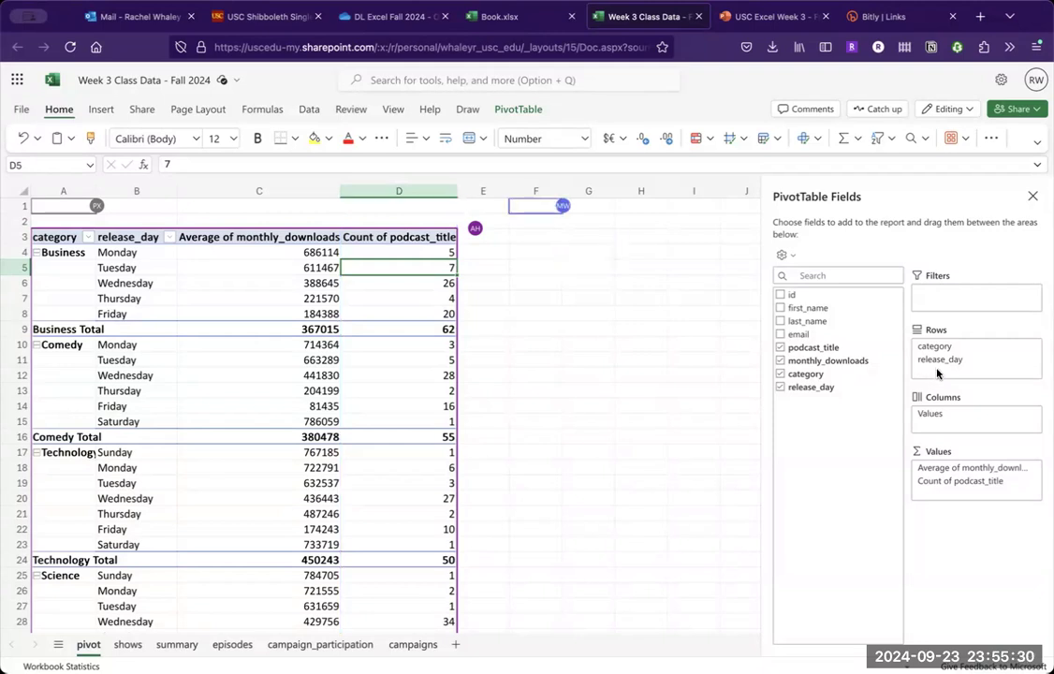
left_click_drag(939, 360, 946, 409)
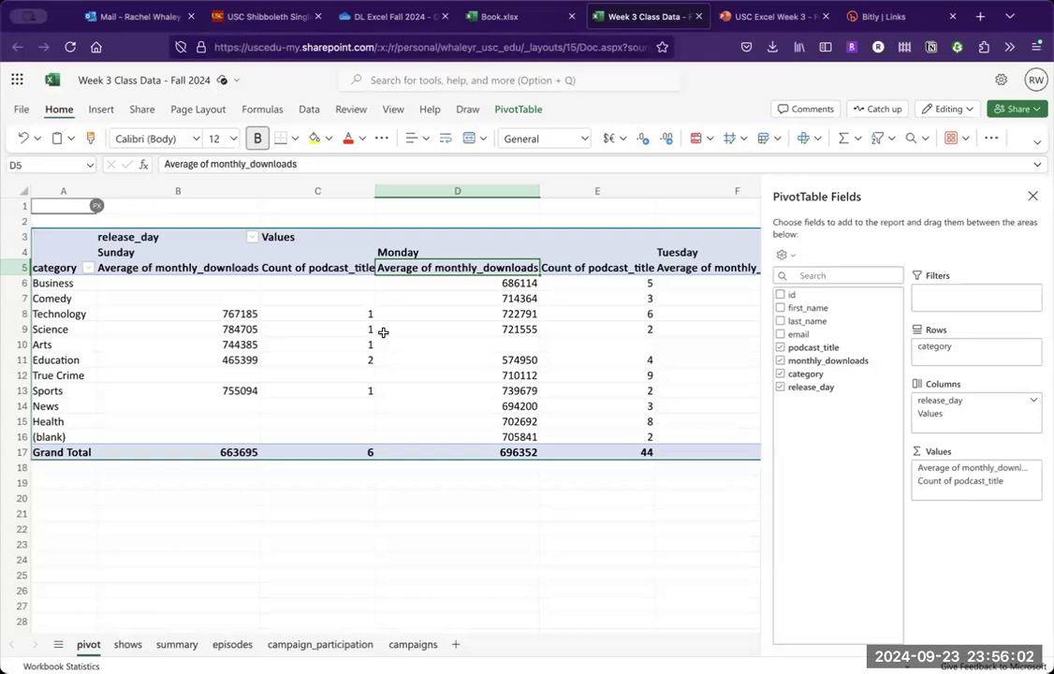
scroll(383, 332, "right", 2)
scroll(383, 333, "left", 2)
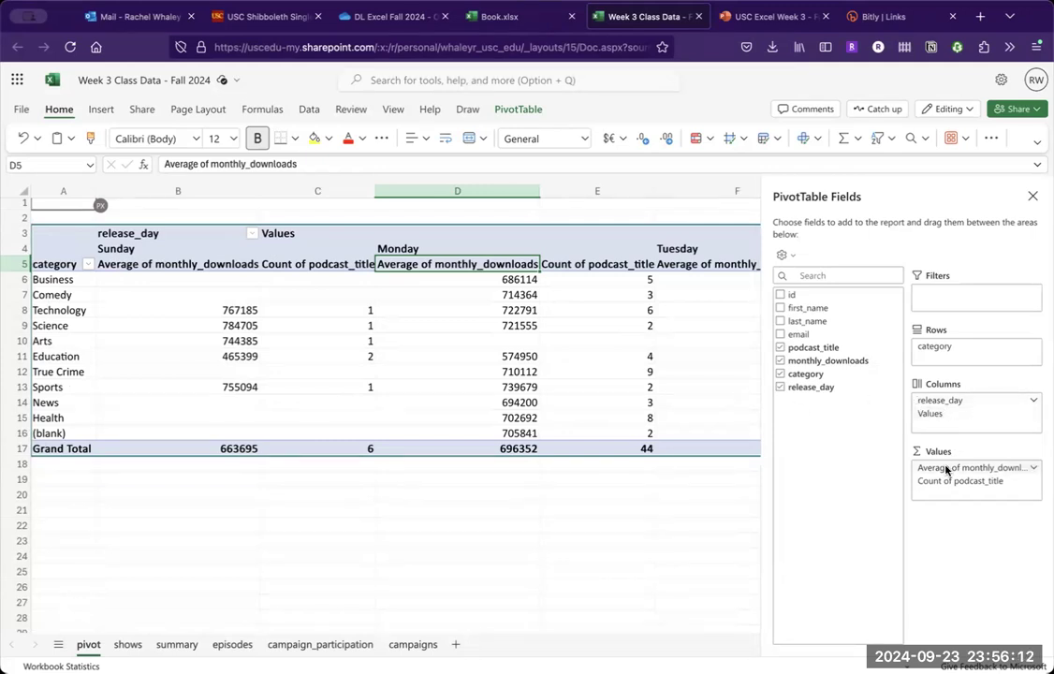
left_click_drag(848, 431, 834, 427)
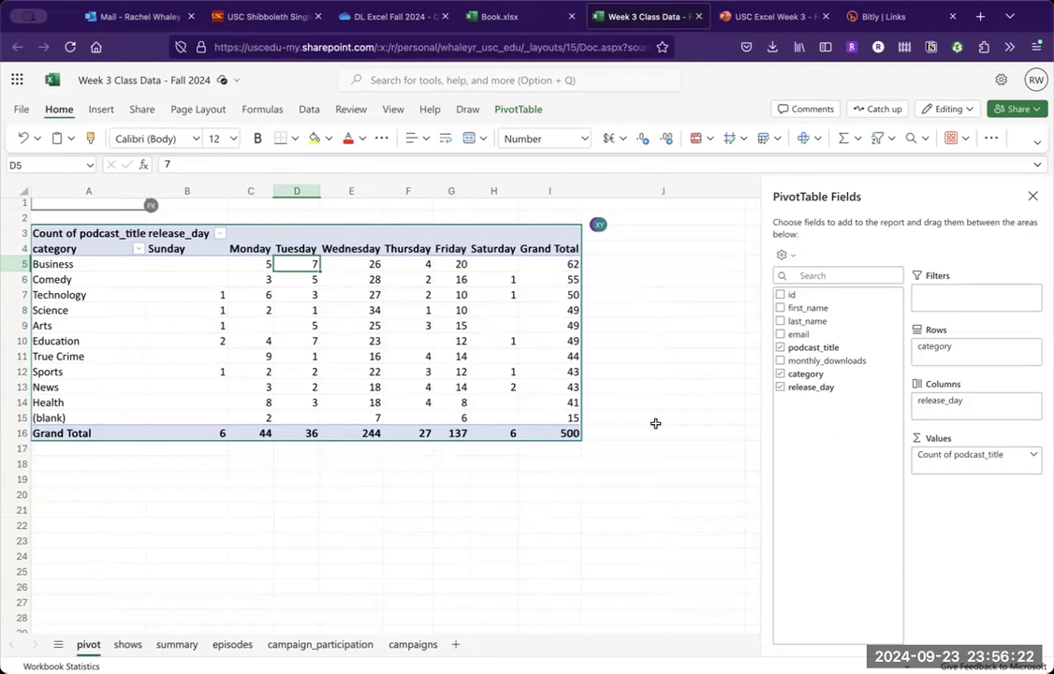
- Examine the category labels, the grand totals per release day, and the overall totals in the pivot table
left_click(387, 461)
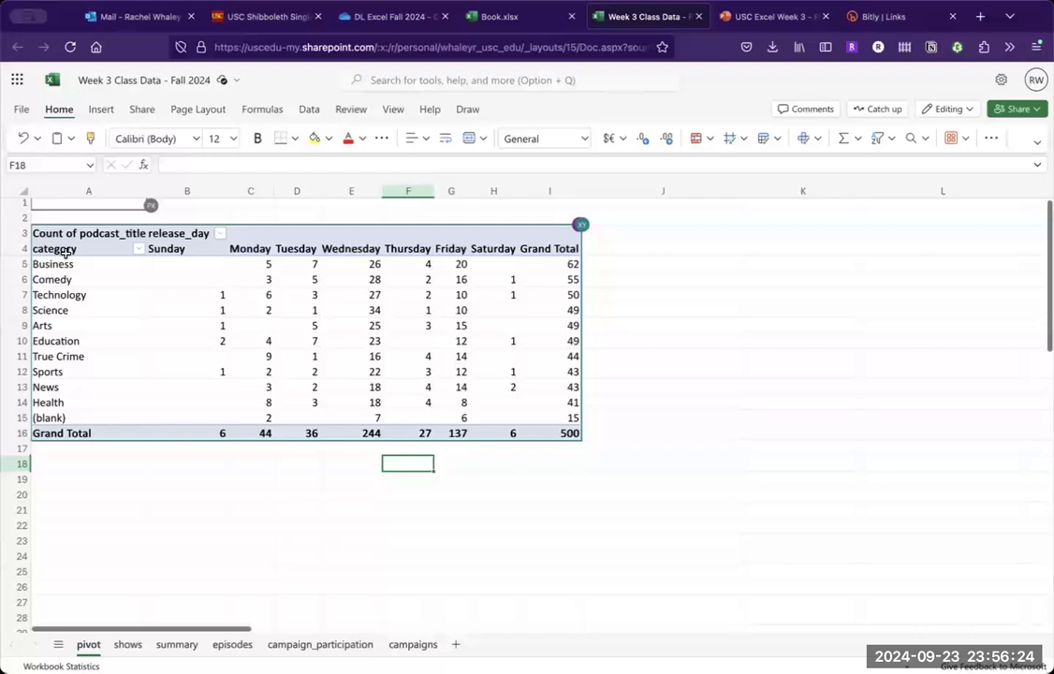
left_click_drag(57, 249, 65, 403)
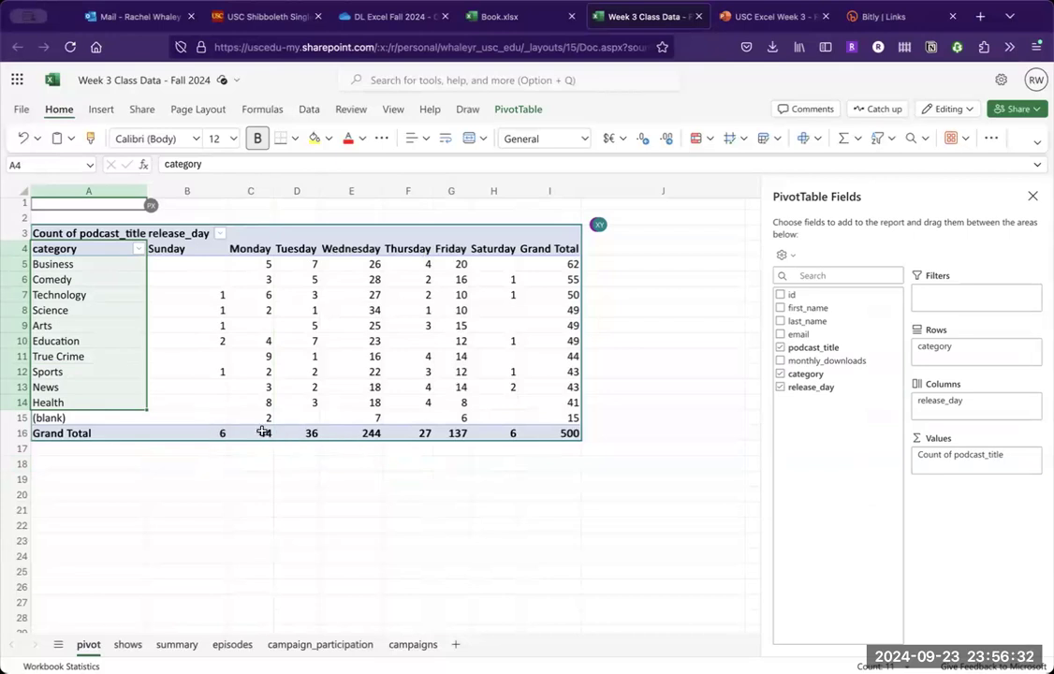
left_click(213, 437)
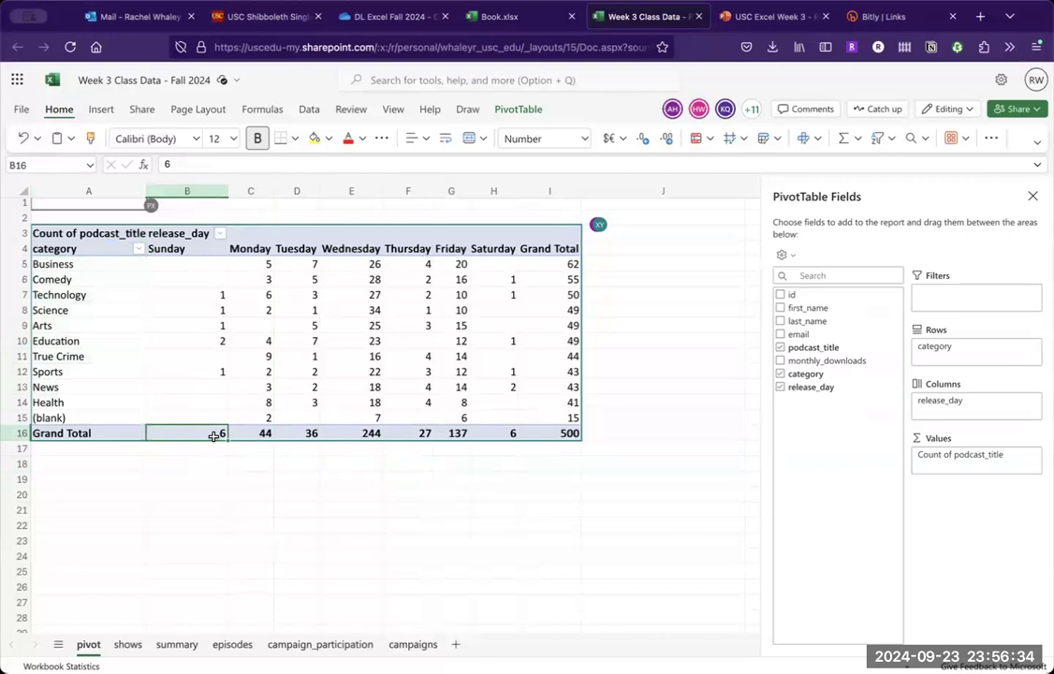
left_click(359, 431)
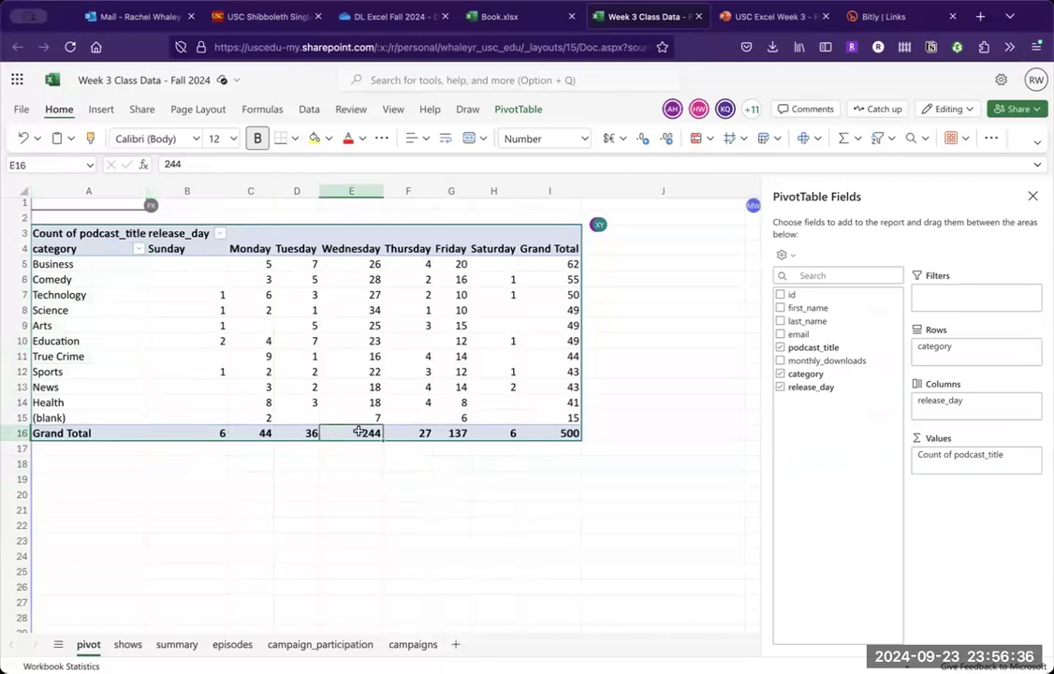
key("Right")
key("Right")
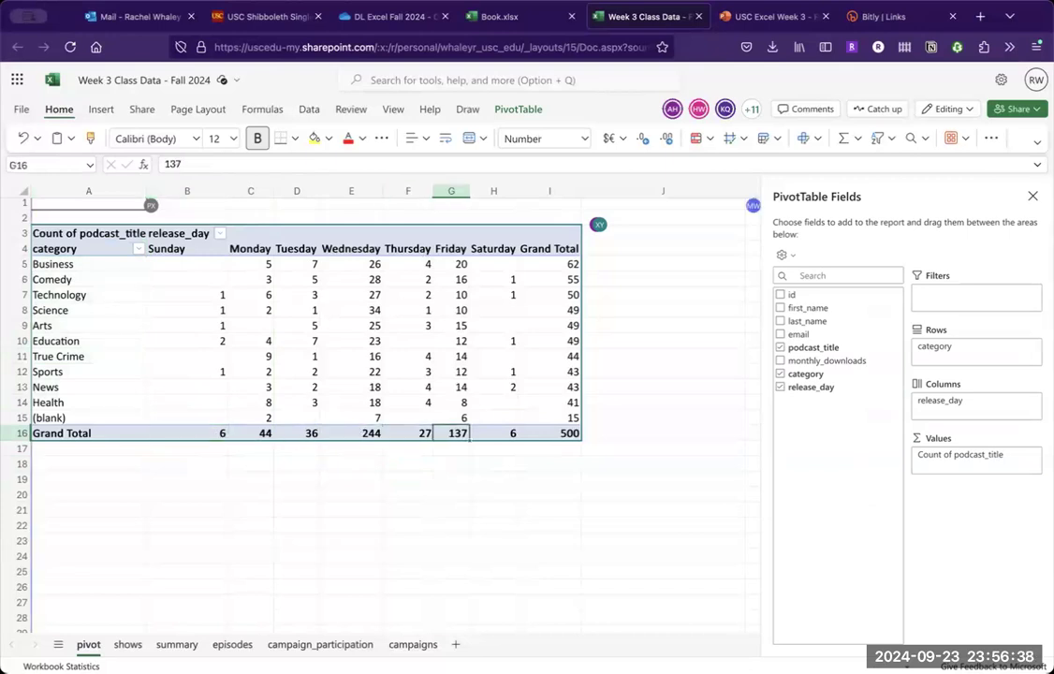
key("Right")
key("Up")
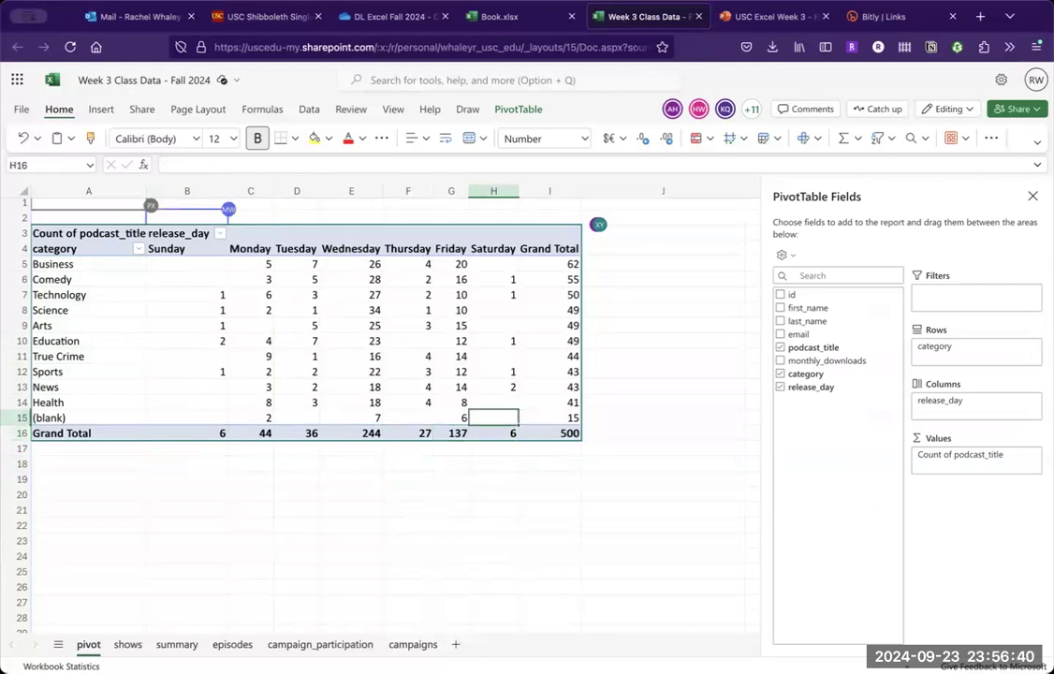
key("Right")
key("Up")
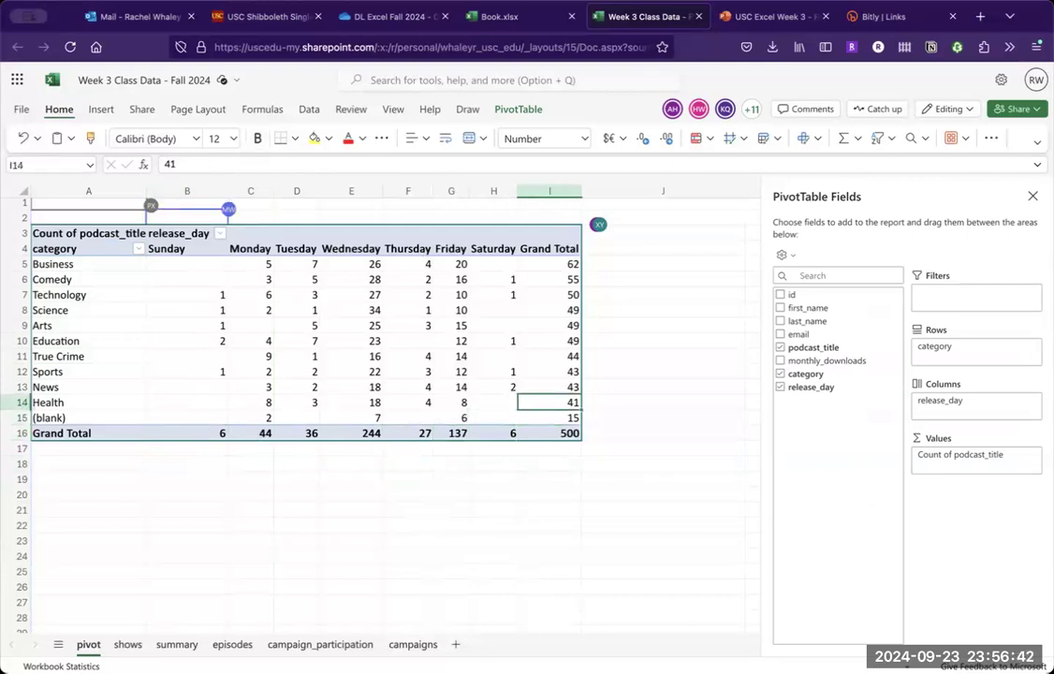
key("Down")
key("Down")
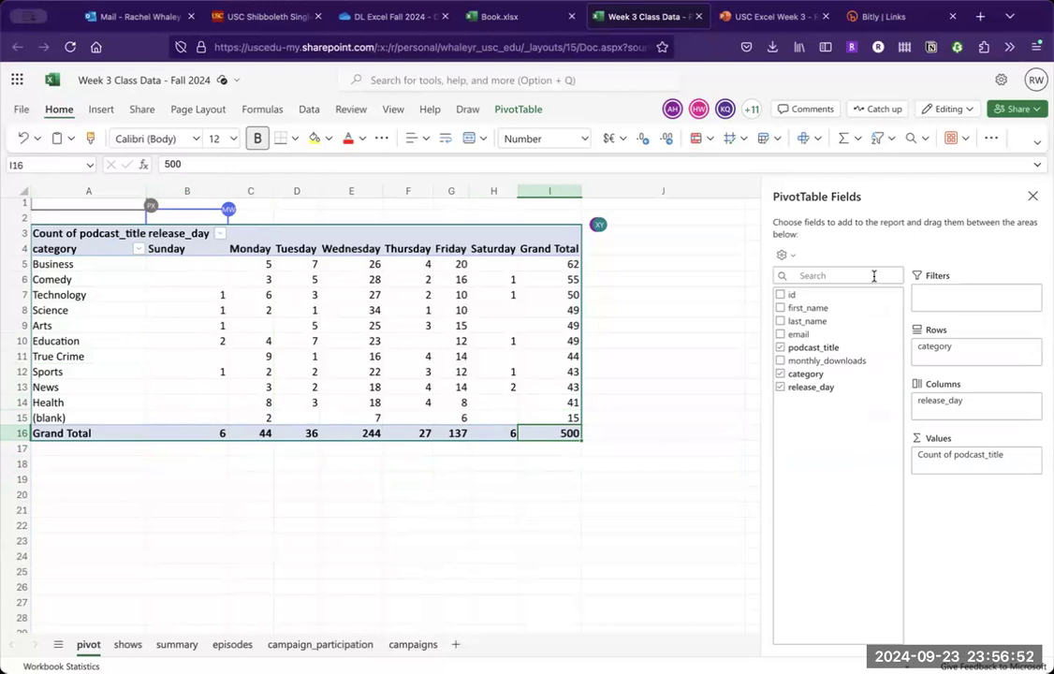
- Replace the podcast_title count with the Sum of monthly_downloads in the pivot table's values
left_click_drag(821, 363, 859, 444)
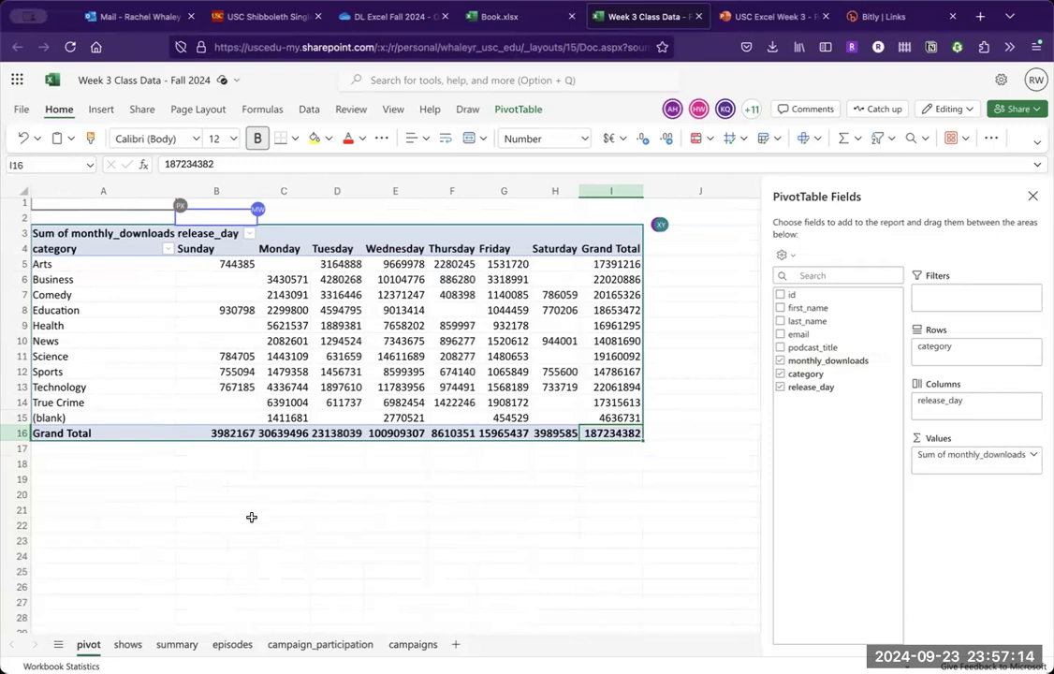
left_click(169, 250)
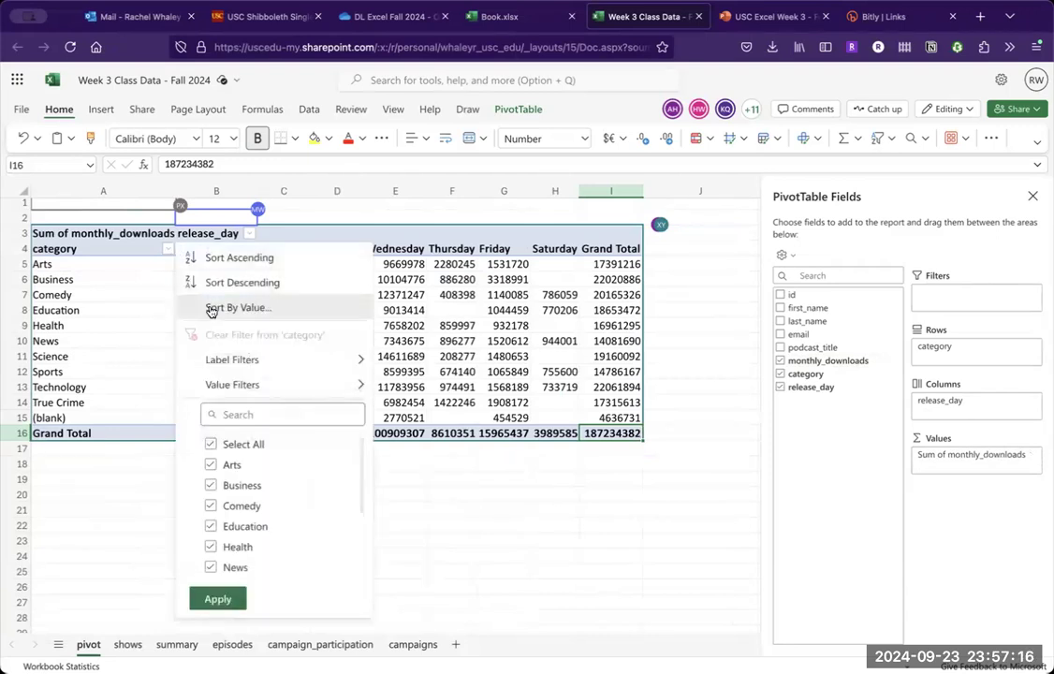
left_click(518, 371)
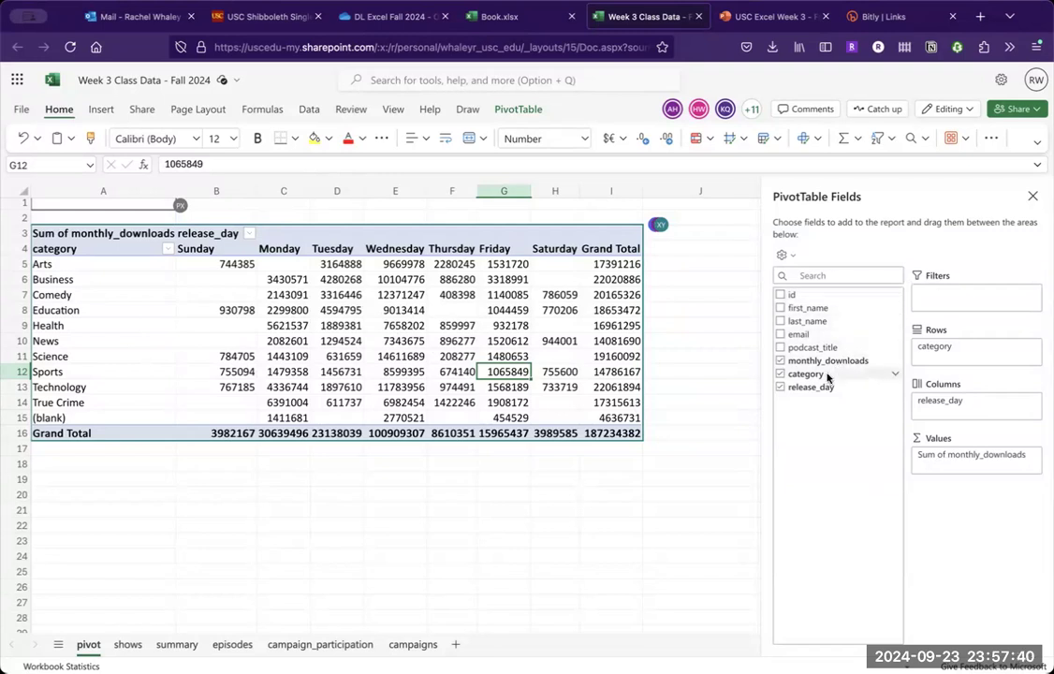
- Make category a report filter instead of a row field, and exclude Business from it
left_click_drag(946, 285, 949, 296)
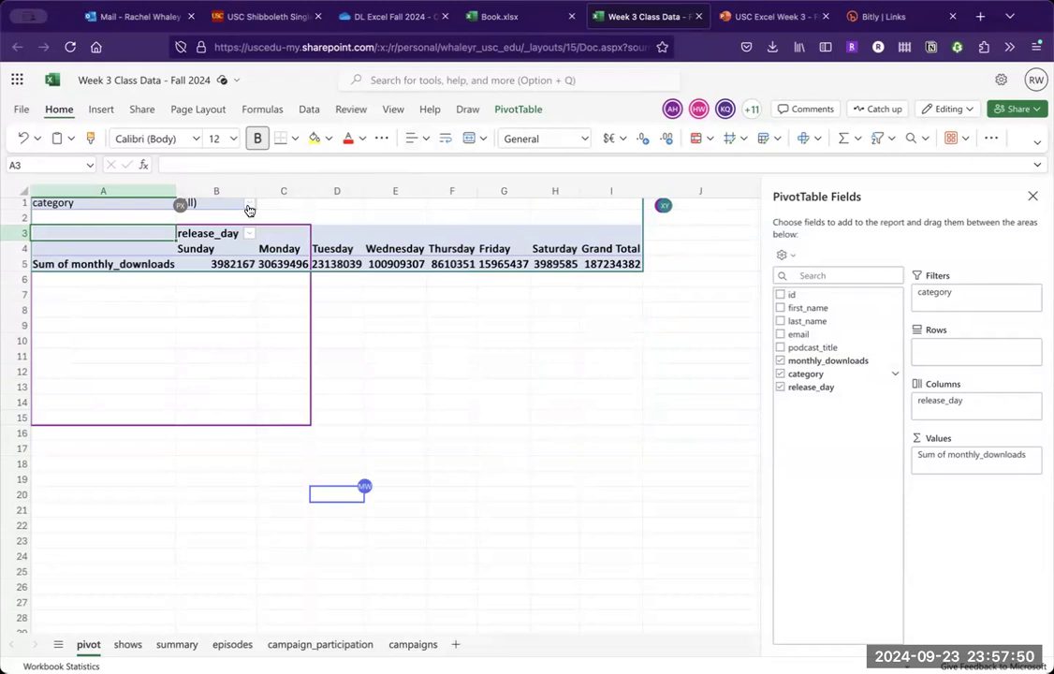
left_click(249, 204)
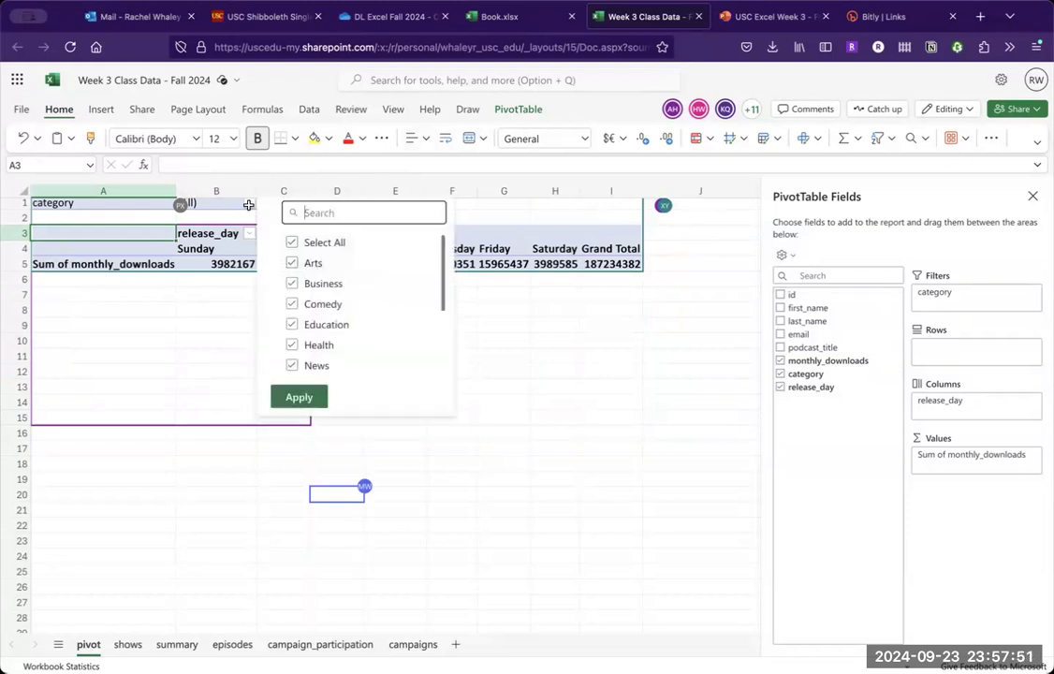
left_click(293, 283)
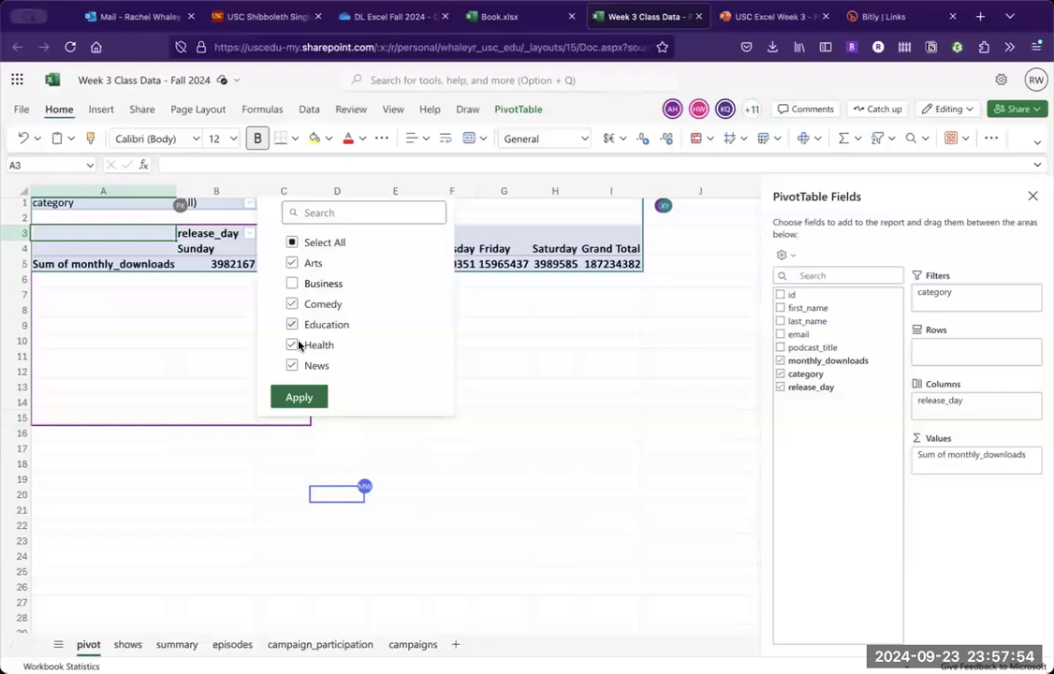
left_click(300, 397)
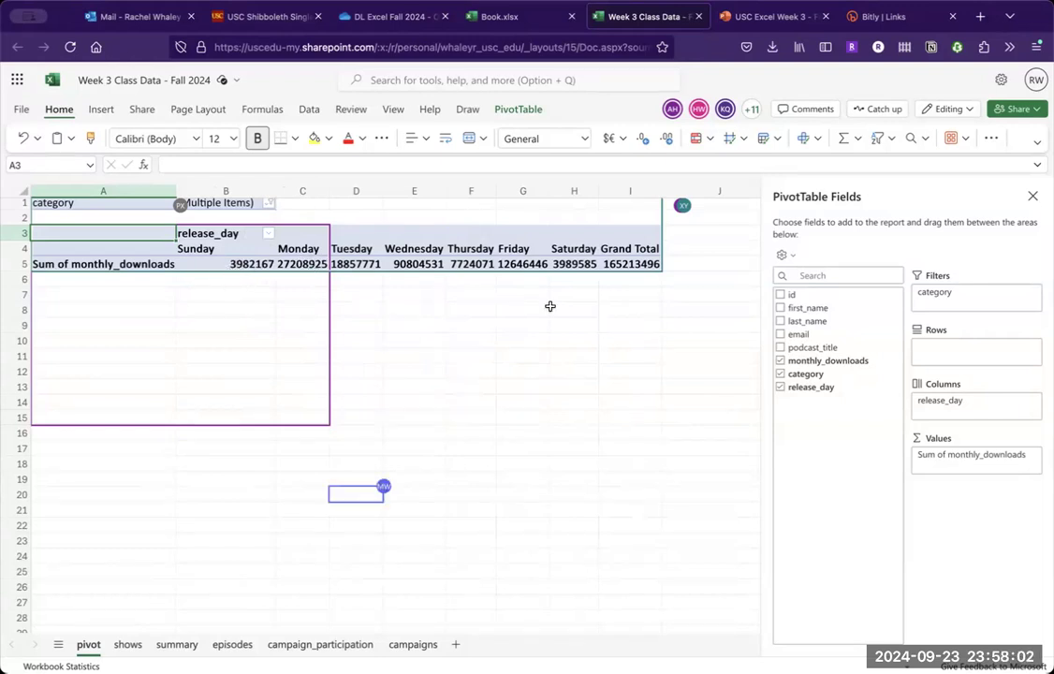
- Summarize the pivot table's monthly_downloads values by Average
left_click(1031, 455)
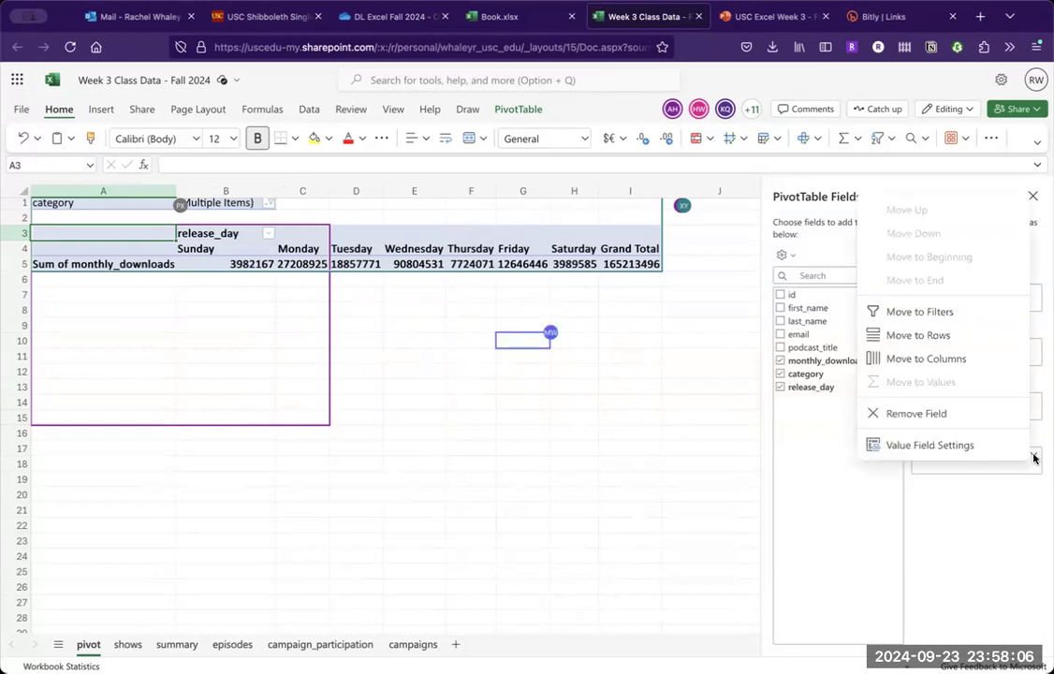
left_click(1000, 447)
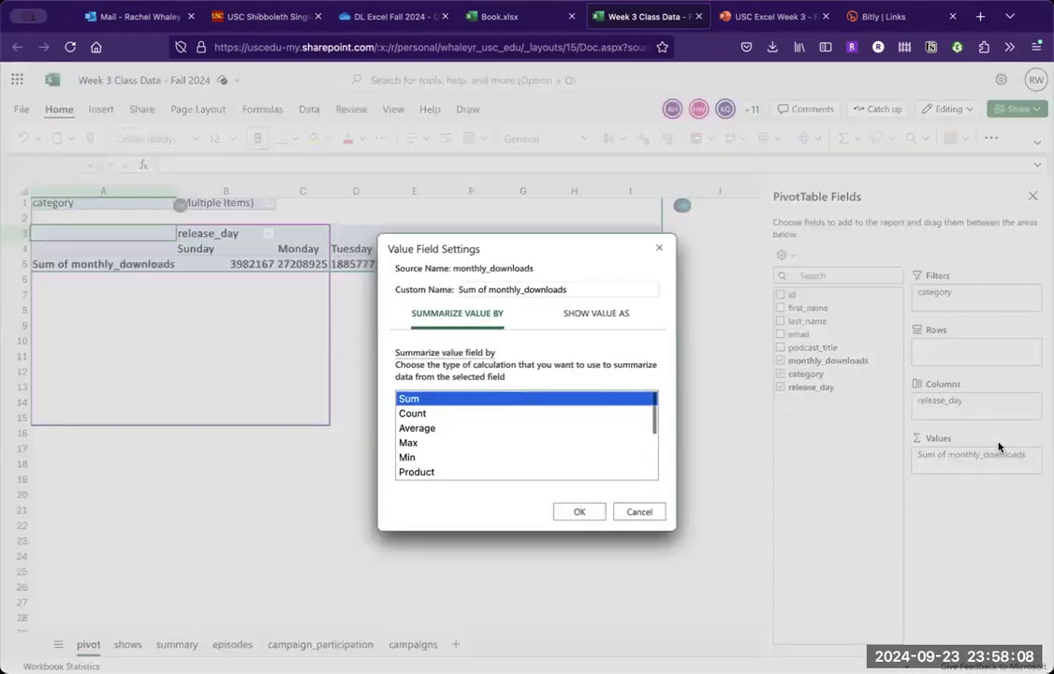
left_click(555, 429)
left_click(586, 510)
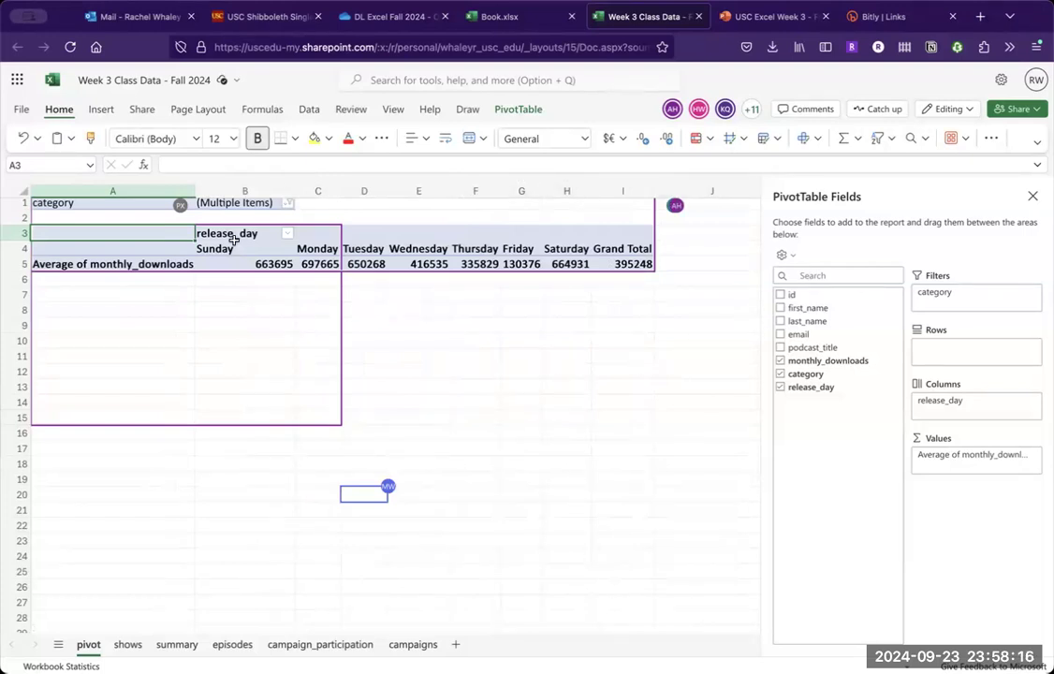
- Exclude Education from the category filter as well, and turn category from a report filter back into a row field
left_click(288, 207)
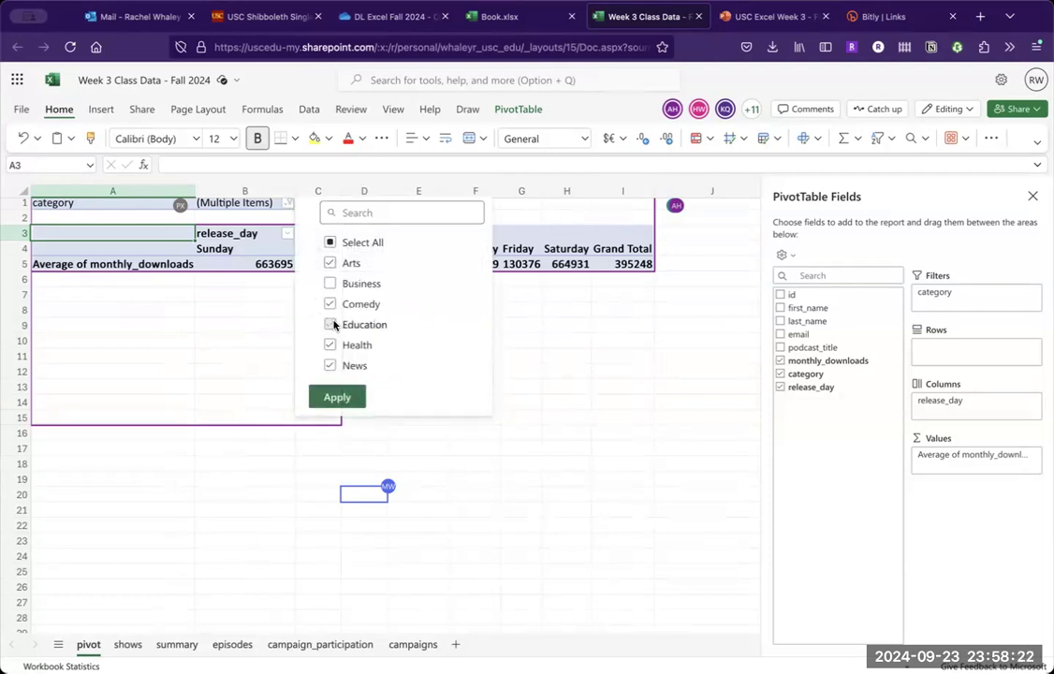
left_click(335, 397)
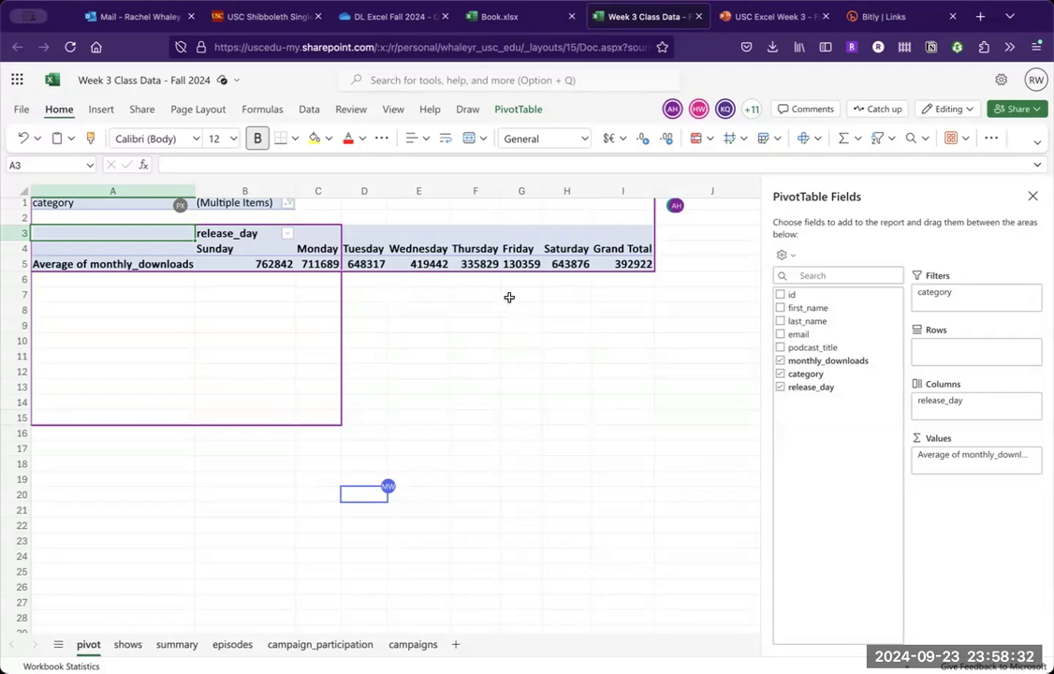
left_click_drag(937, 292, 939, 351)
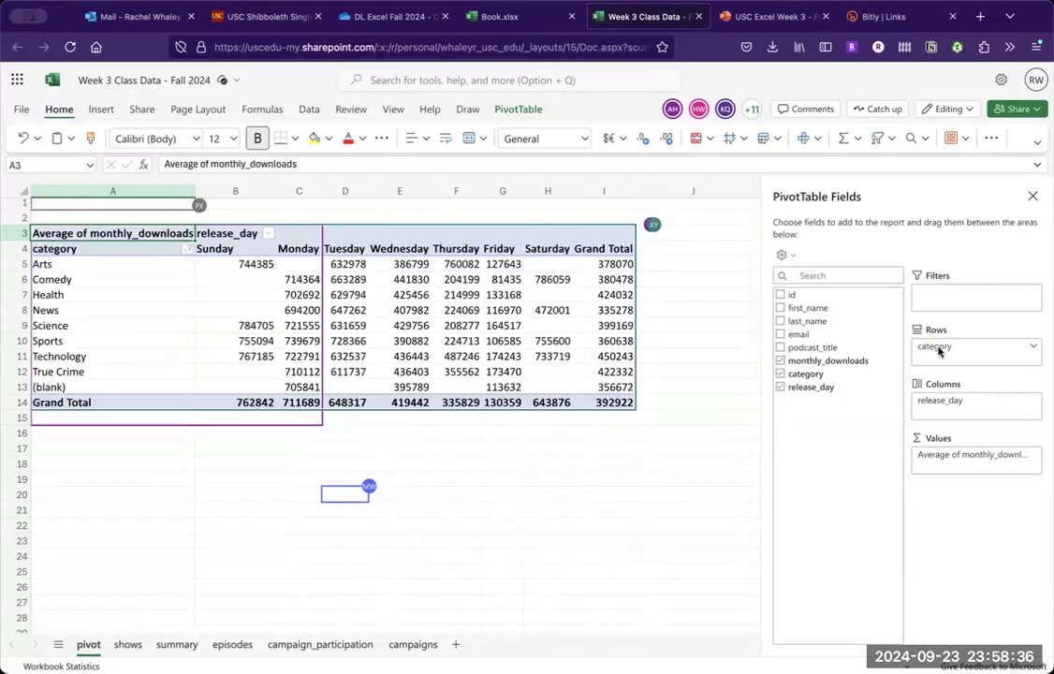
left_click(553, 429)
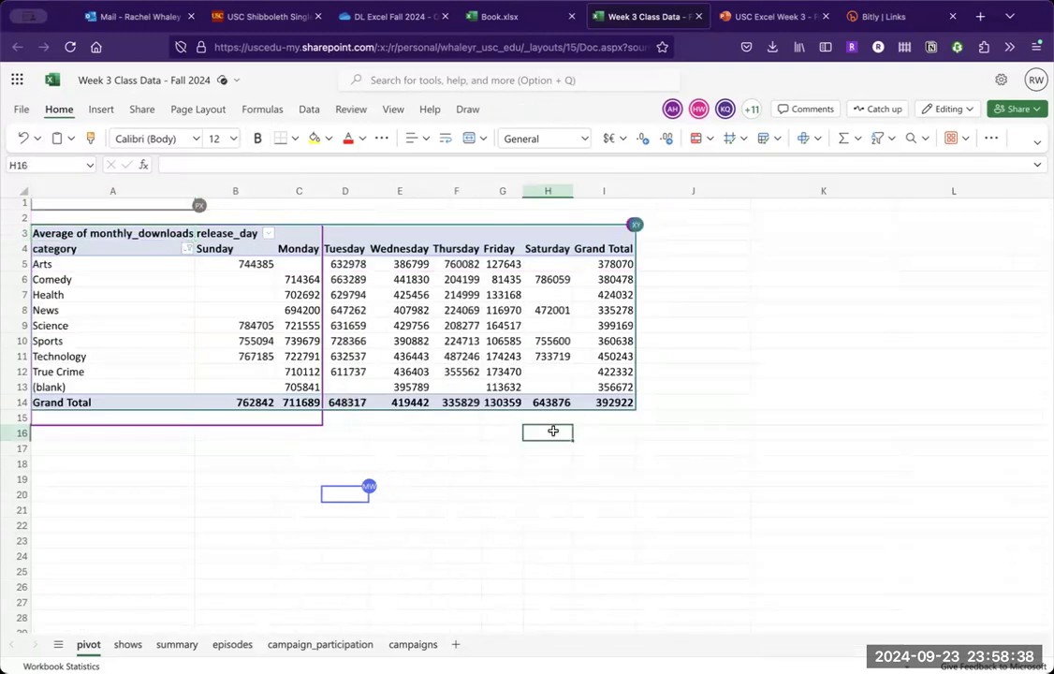
- Format the pivot table values in B5:I14 with comma thousands separators and no decimal places
left_click(483, 371)
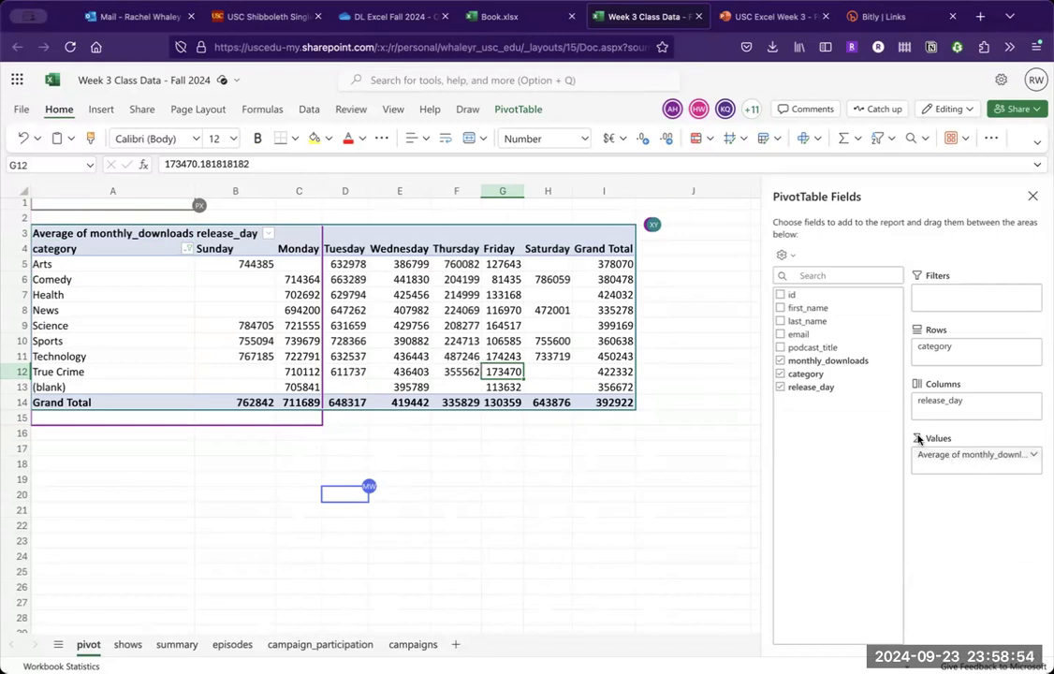
left_click(468, 433)
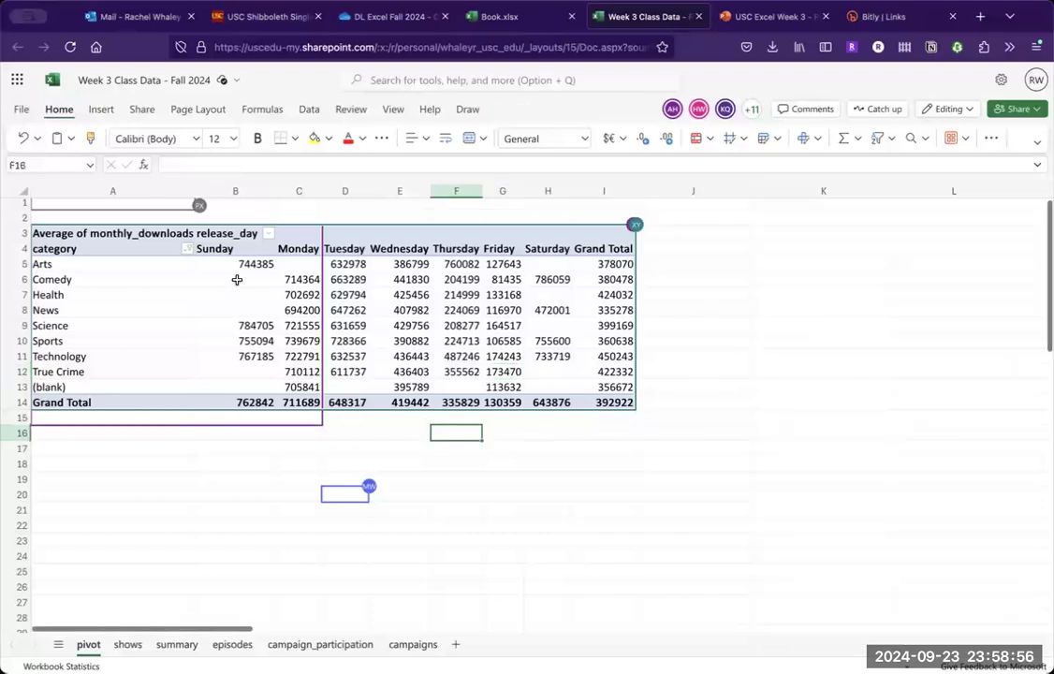
left_click_drag(235, 266, 600, 406)
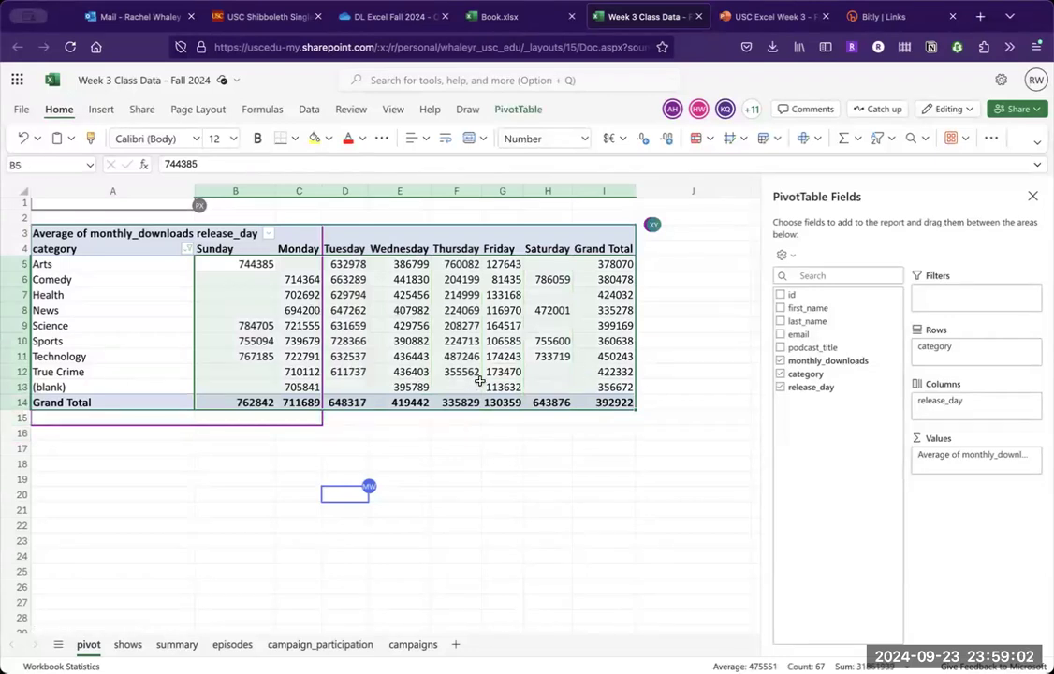
left_click(582, 142)
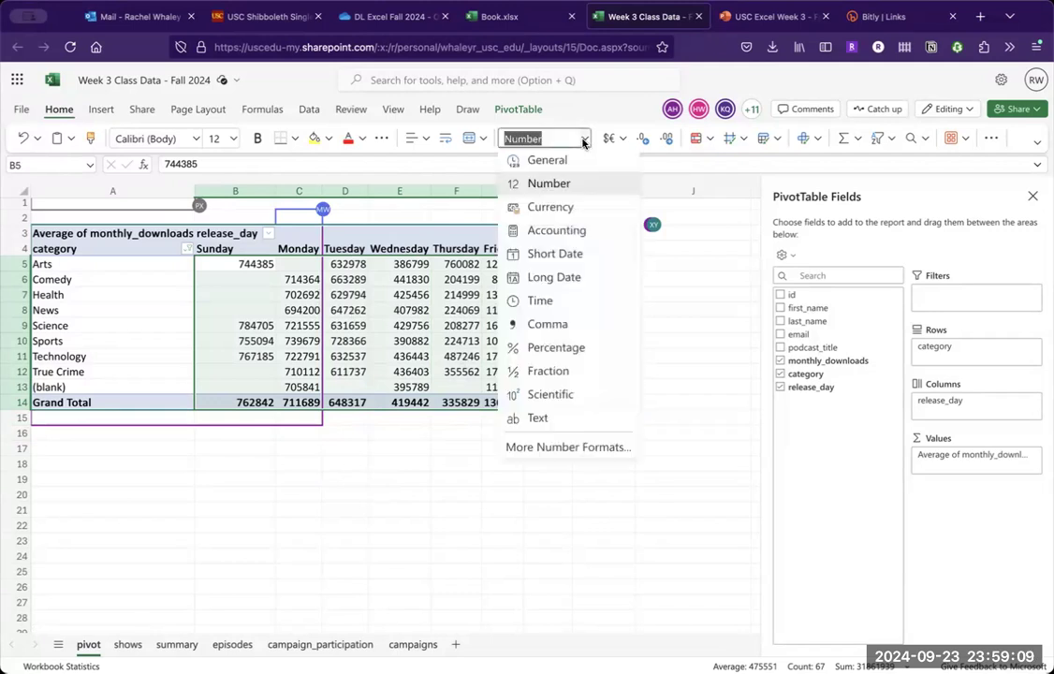
left_click(568, 324)
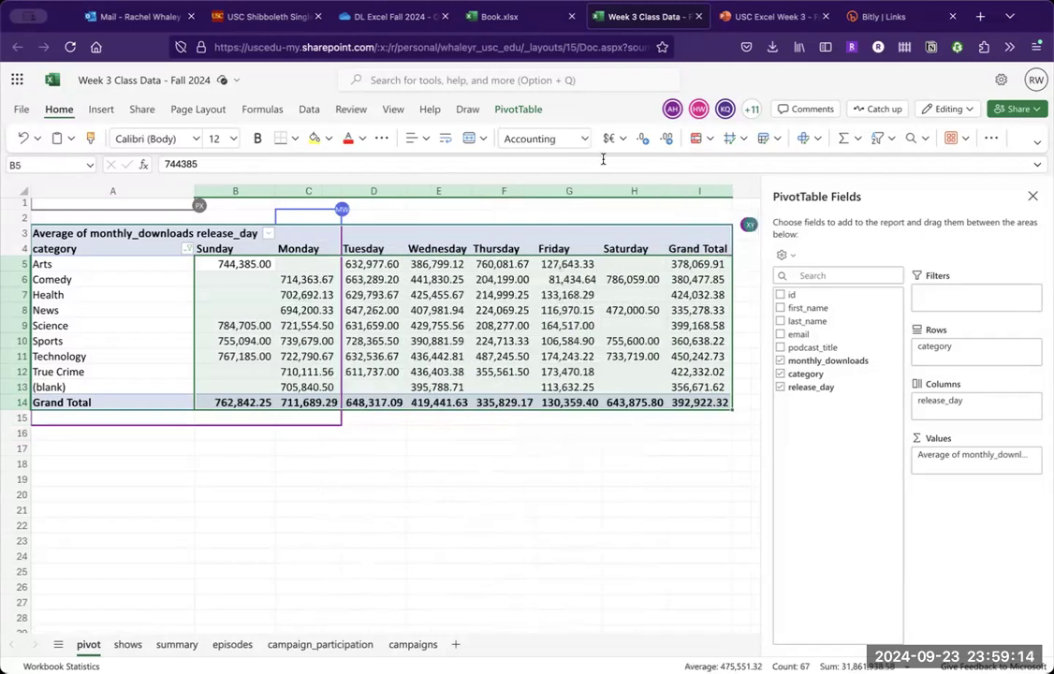
left_click(644, 140)
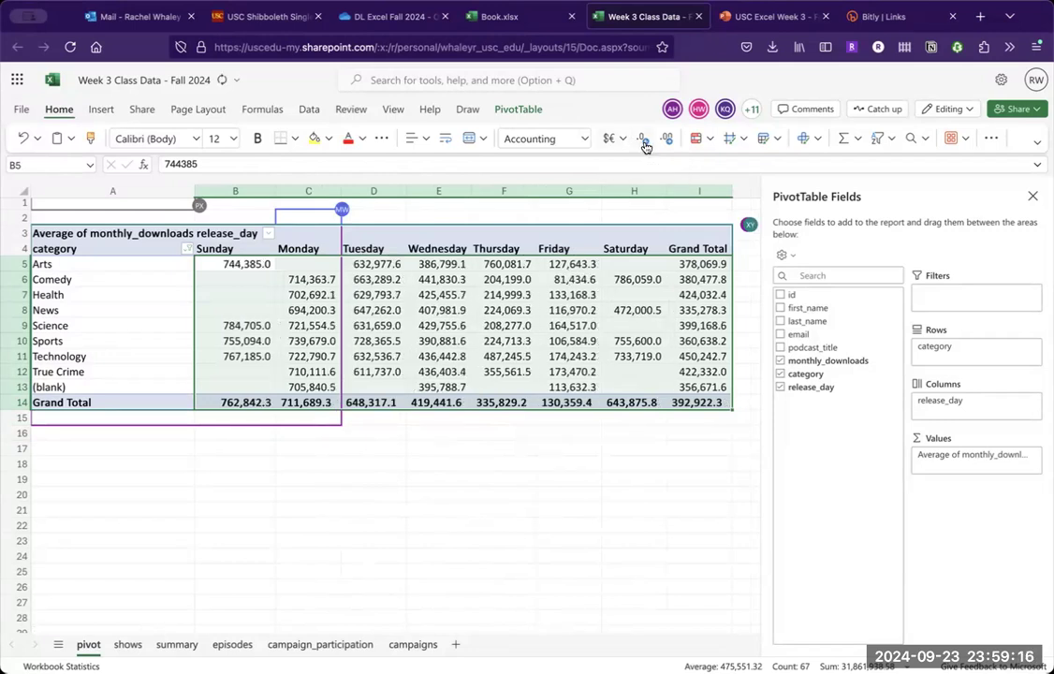
left_click(644, 141)
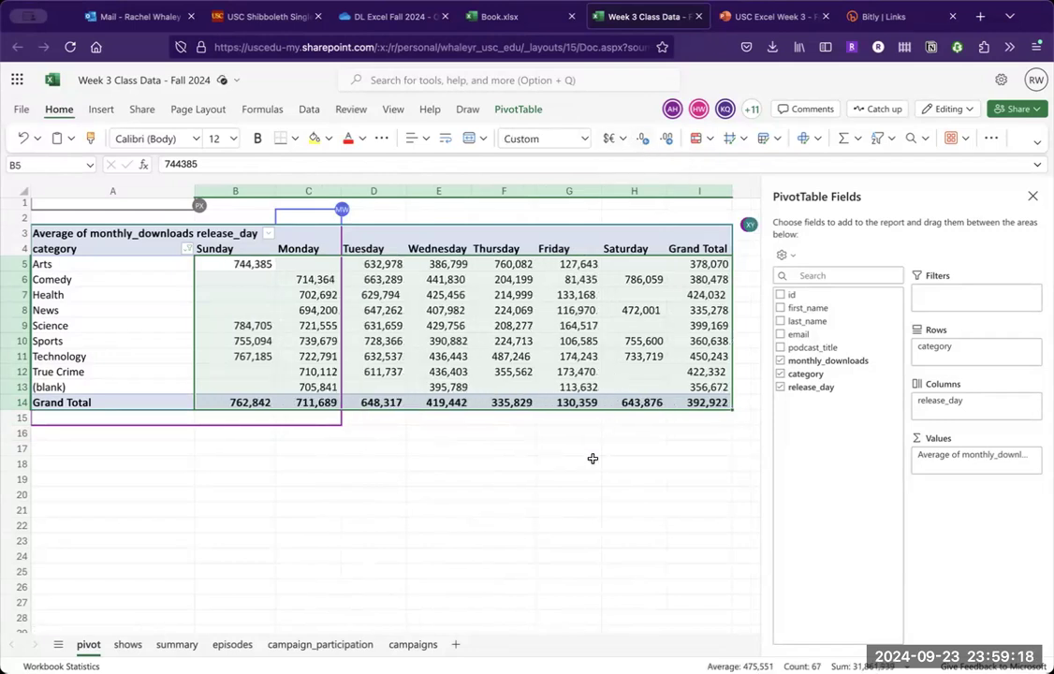
left_click(593, 459)
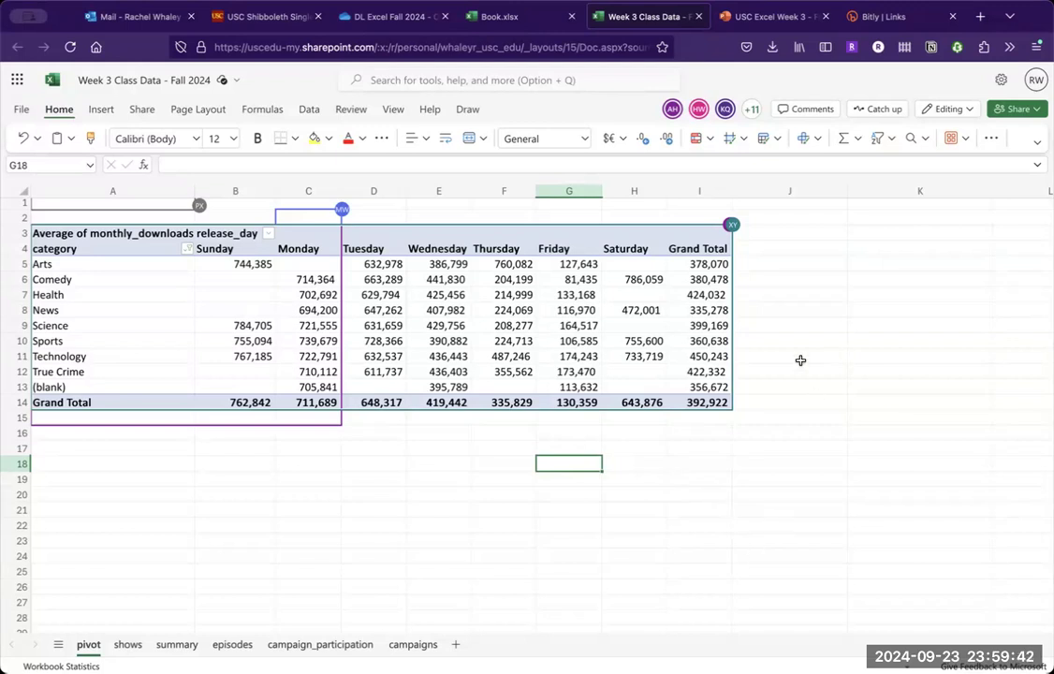
- Calculate the length of each category label with =LEN(A5) in J5, filled down to J14
left_click(764, 265)
type("=")
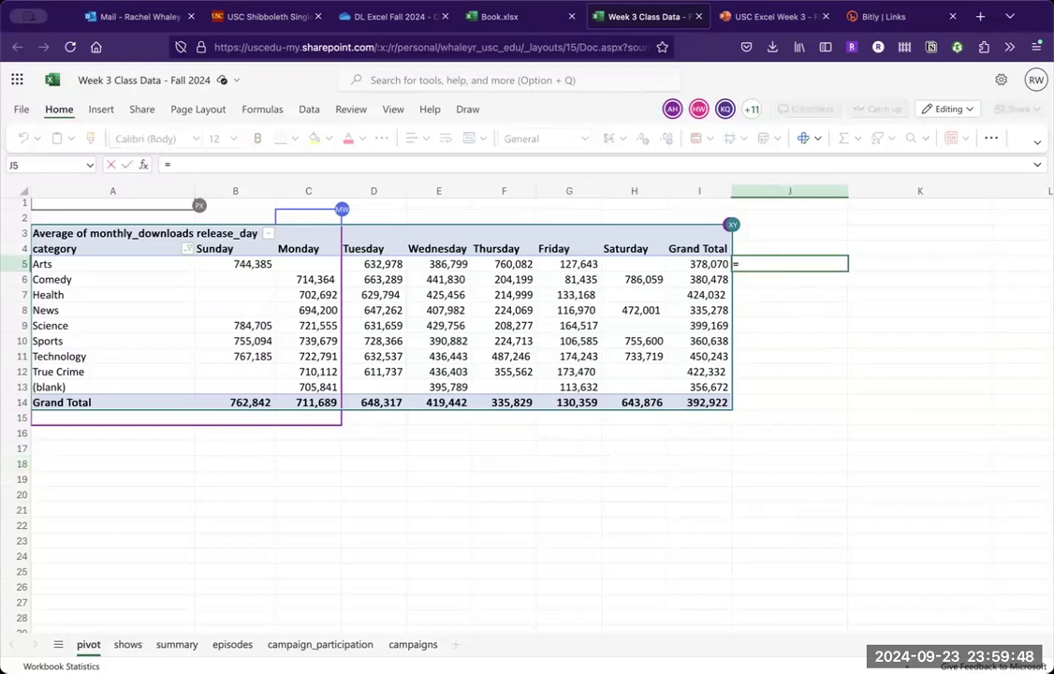
type("len(")
key("Left")
key("Left")
key("Left")
key("Left")
key("Left")
key("Left")
key("Left")
key("Left")
key("Left")
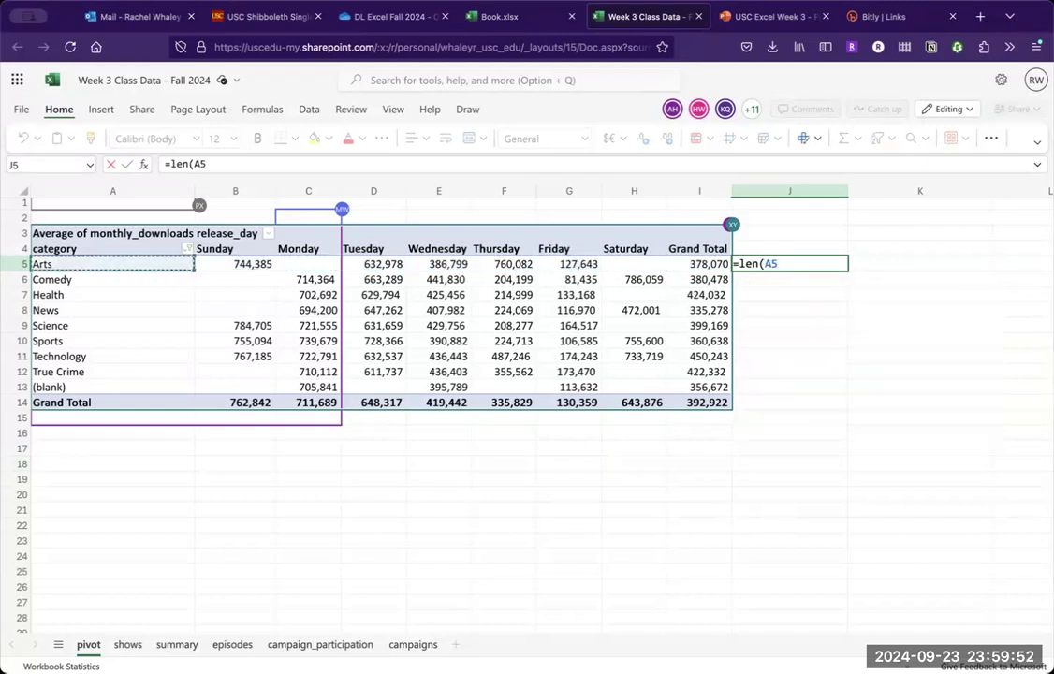
key("Return")
left_click(835, 266)
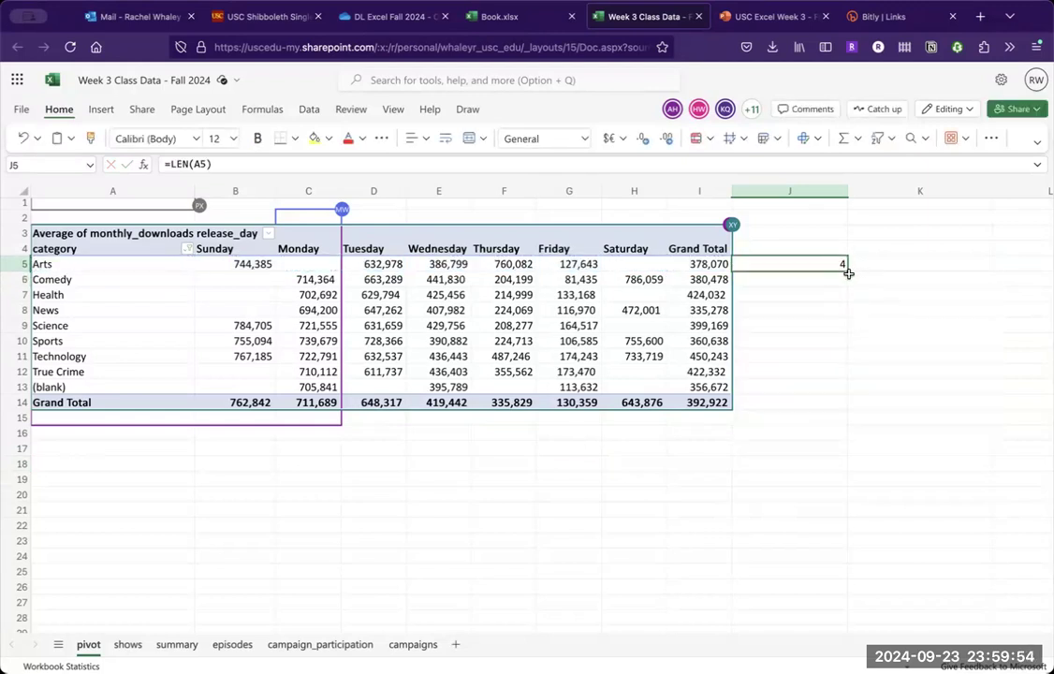
left_click_drag(848, 271, 832, 393)
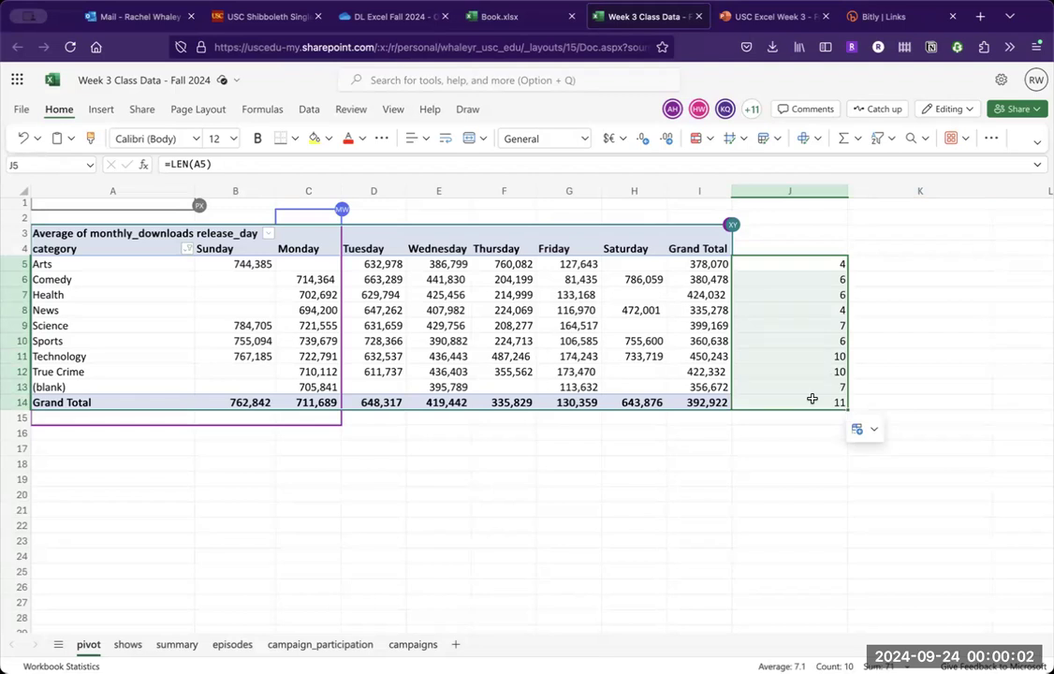
left_click(804, 342)
- Try to move category into the pivot table's column fields alongside release_day
left_click(676, 339)
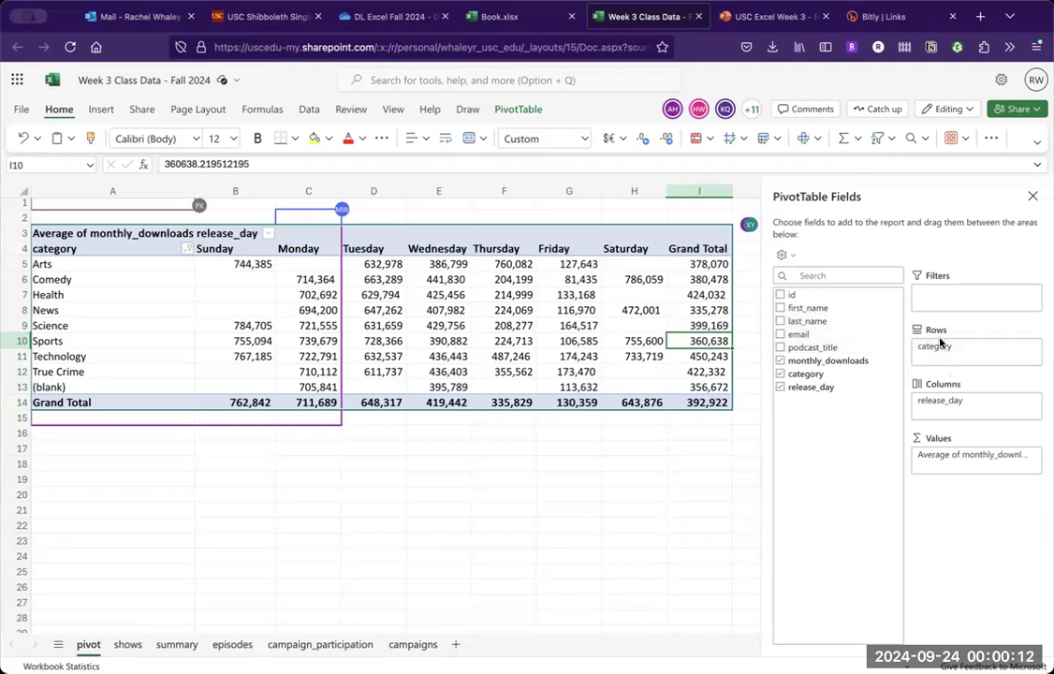
left_click_drag(948, 428, 947, 415)
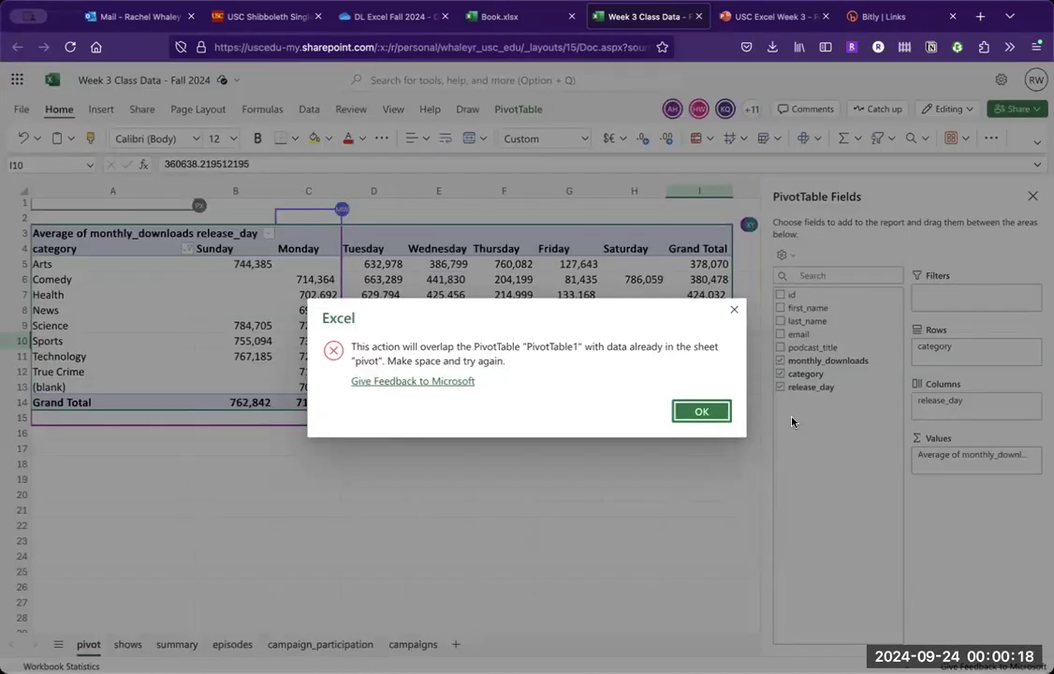
left_click(701, 414)
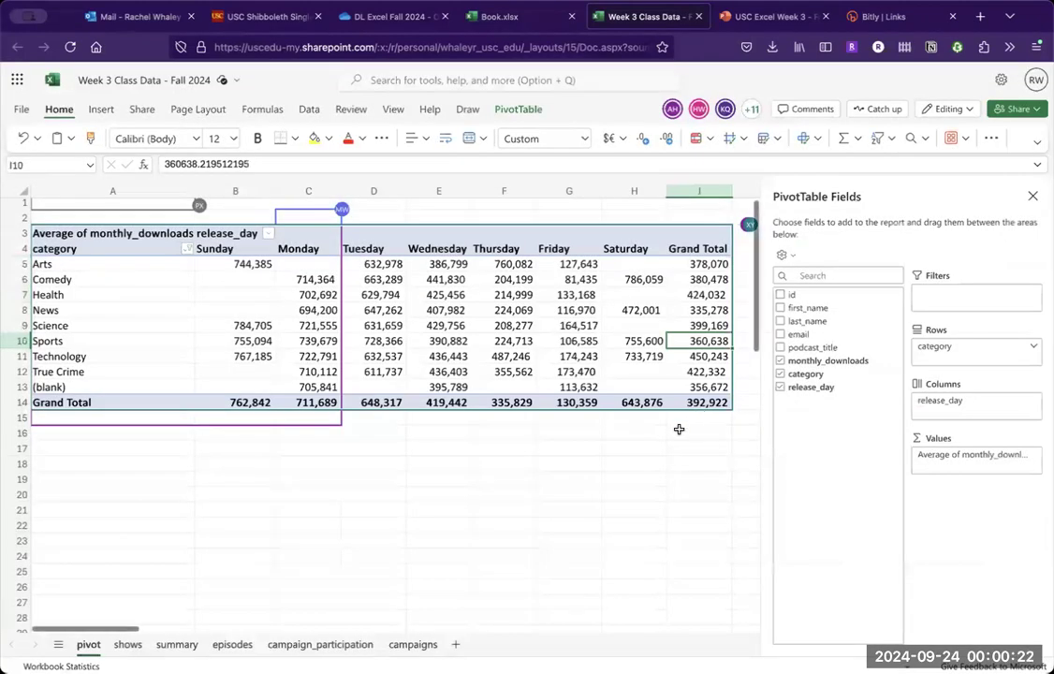
- Clear the label-length formulas from column J beside the pivot table and reselect a cell in the table
scroll(678, 429, "right", 5)
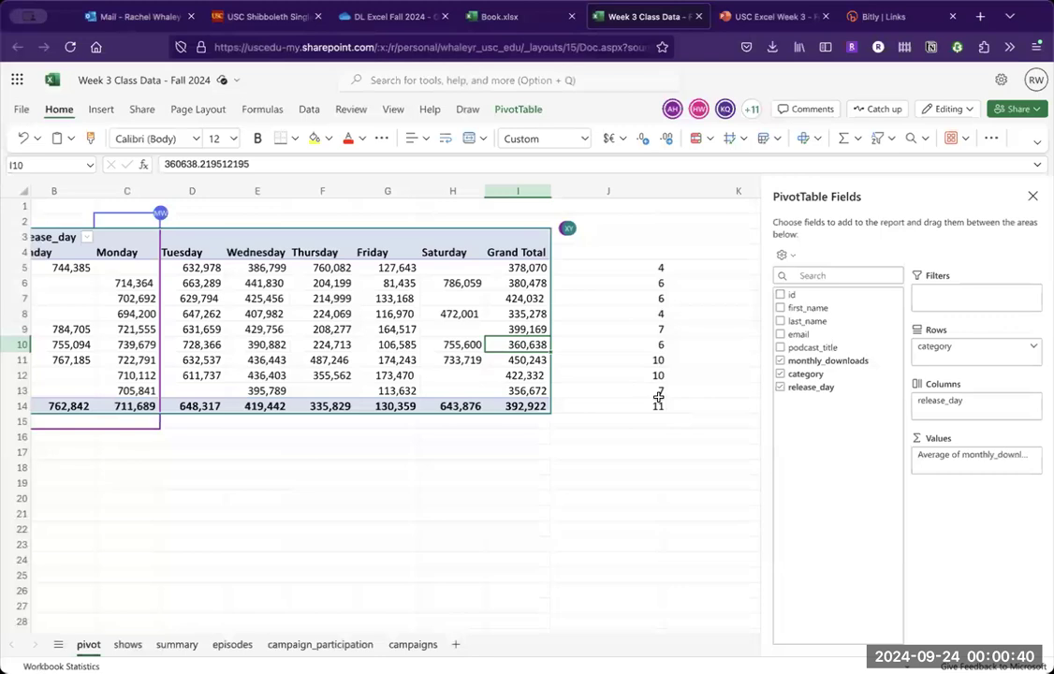
left_click_drag(624, 267, 624, 313)
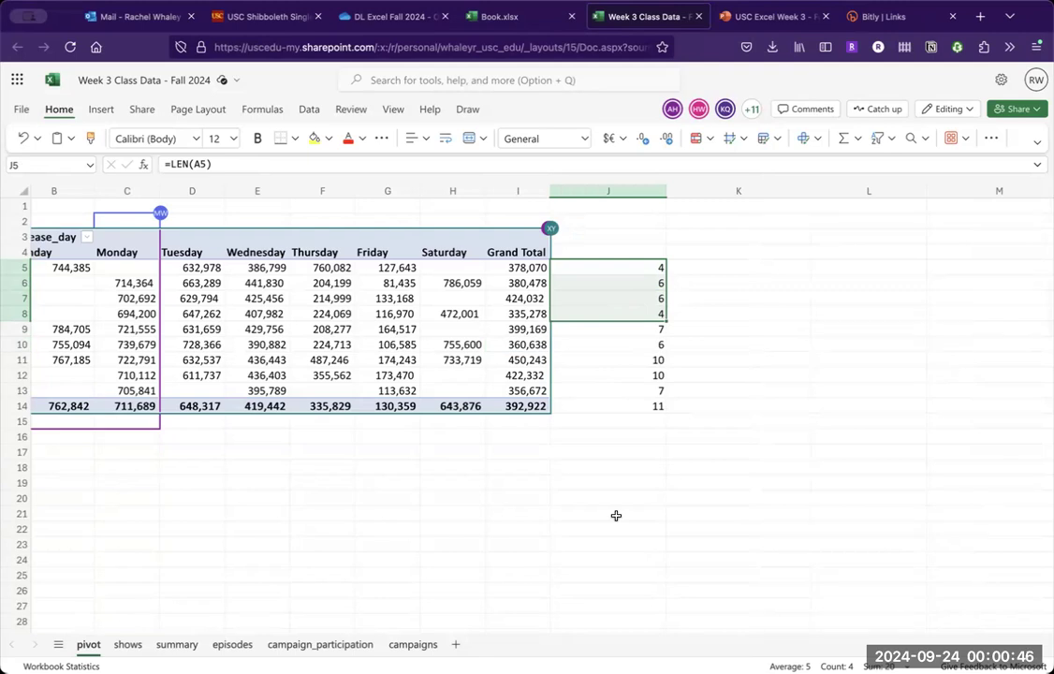
left_click(616, 466)
left_click_drag(625, 426, 616, 270)
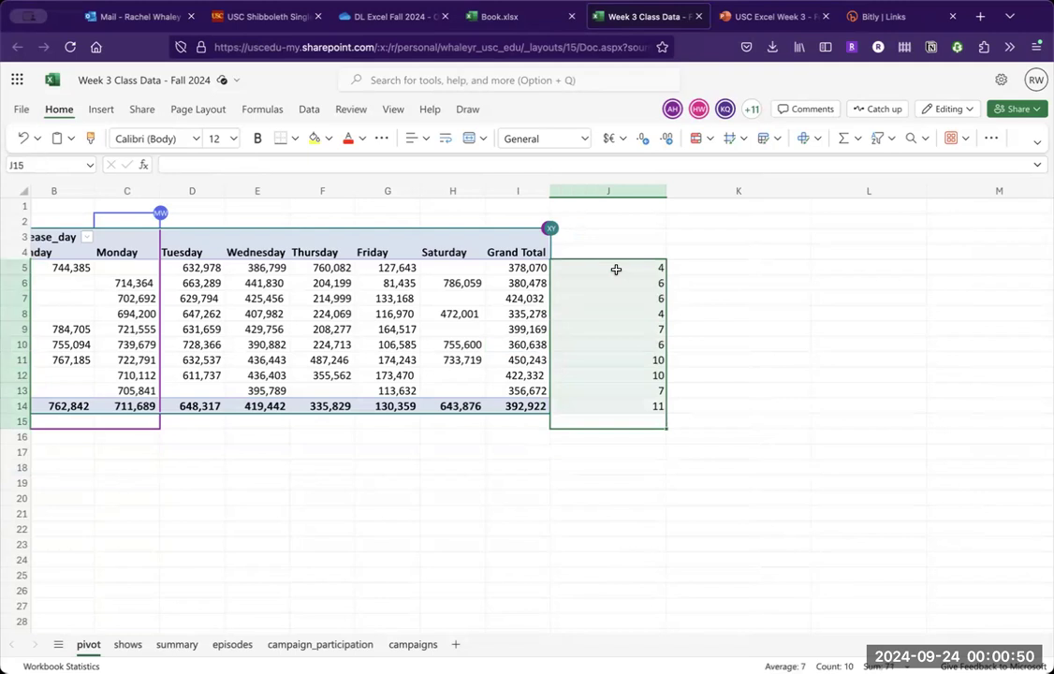
key("Delete")
left_click(504, 300)
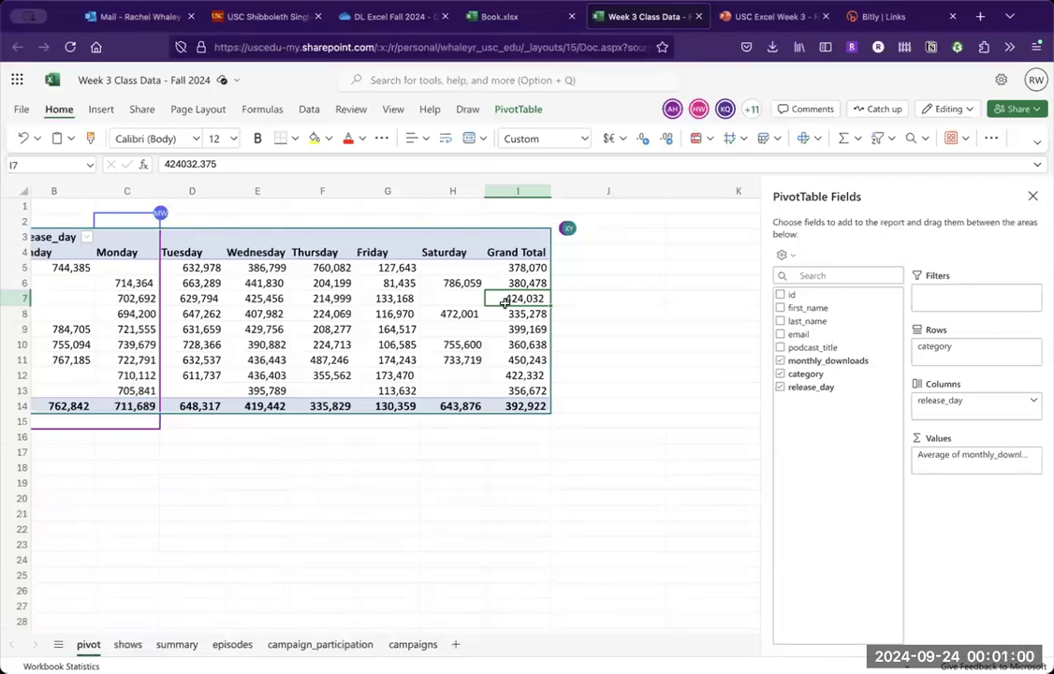
- Read the Activity Part 2 tasks in the PowerPoint presentation, and locate the News value for Wednesday in the Excel pivot table
left_click(768, 27)
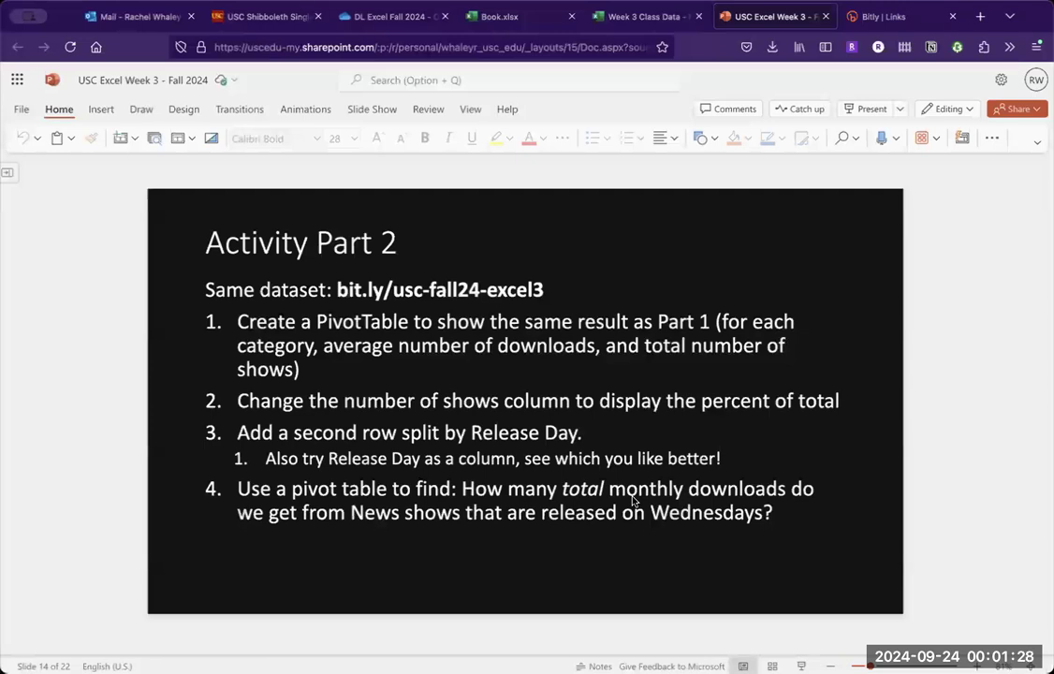
left_click(648, 17)
scroll(212, 312, "left", 4)
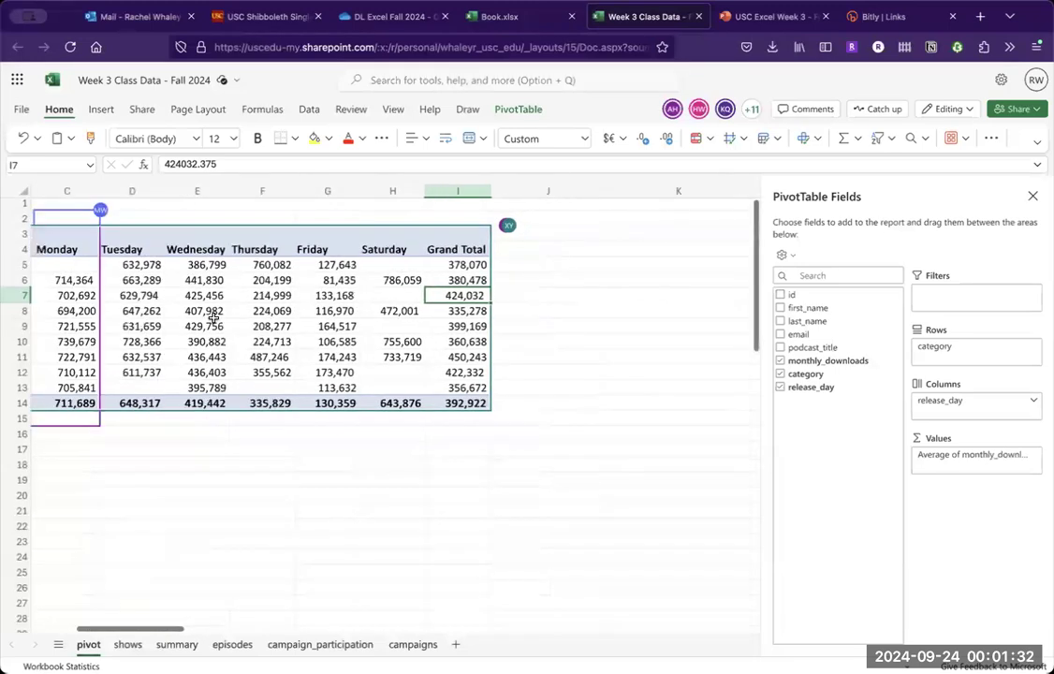
left_click(131, 310)
key("Right")
key("Right")
key("Right")
key("Right")
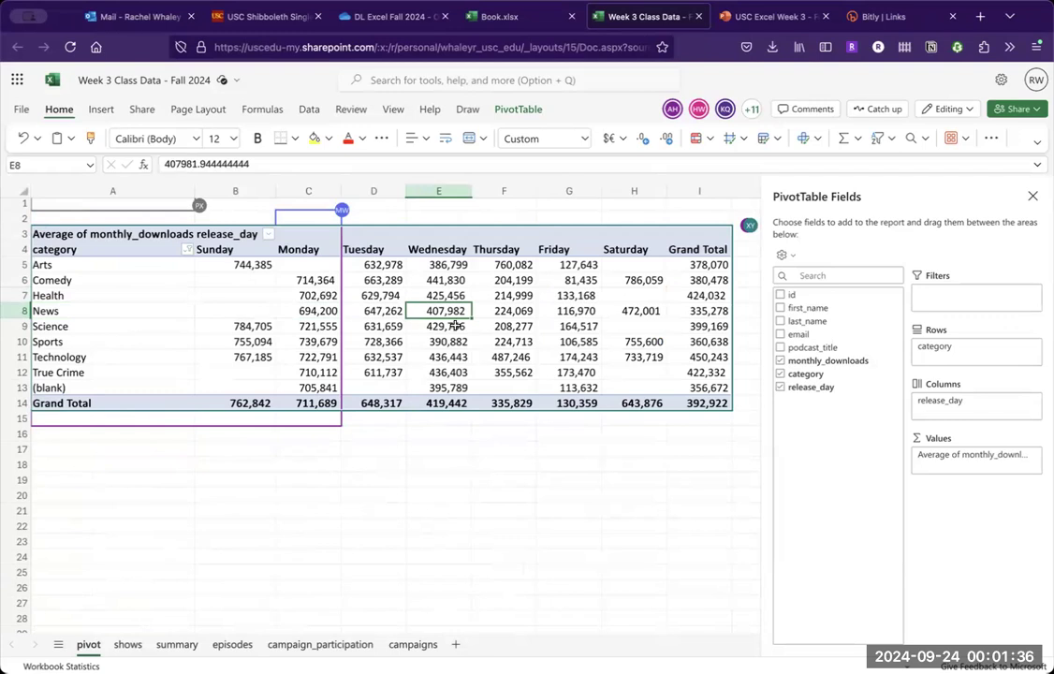
- Summarize the pivot table's monthly_downloads values by Sum
left_click(1034, 455)
left_click(999, 453)
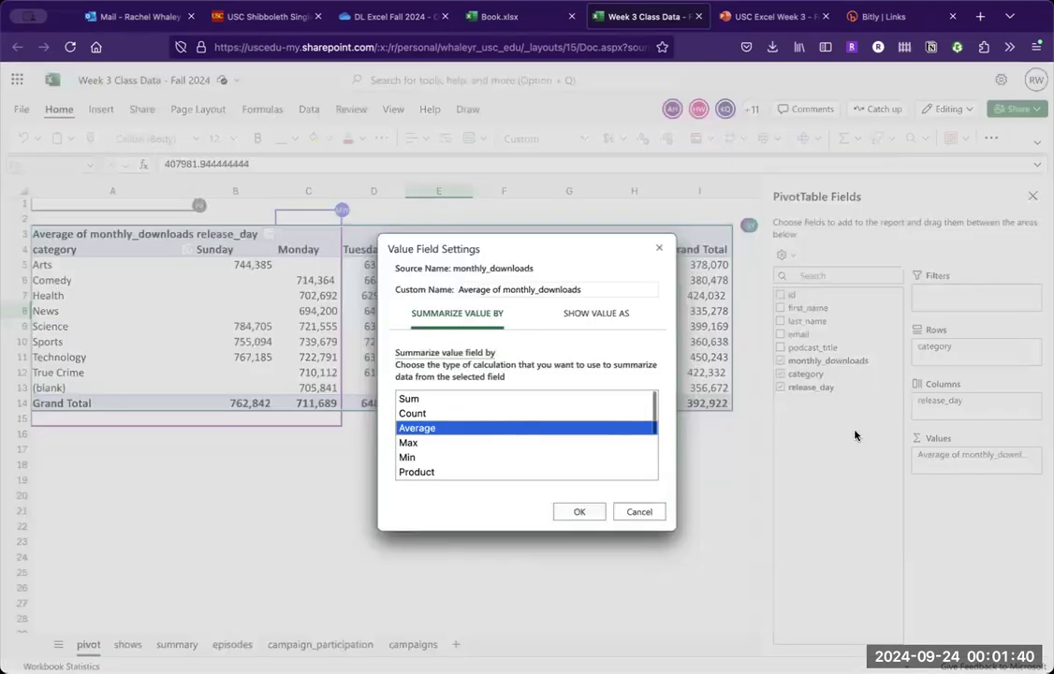
left_click(490, 402)
left_click(590, 512)
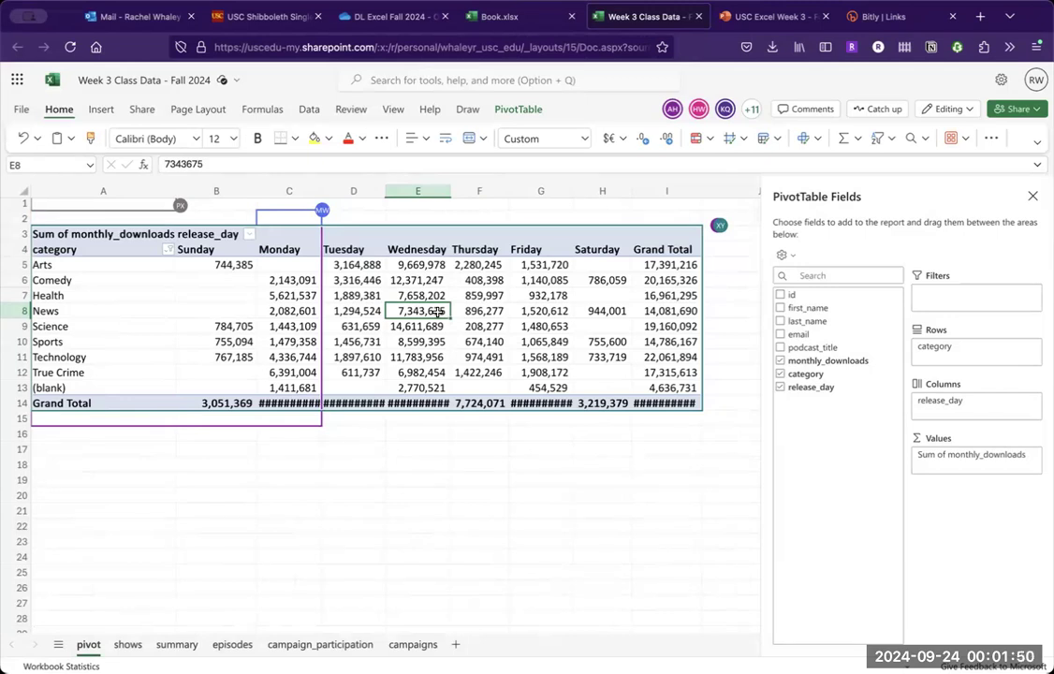
- Widen columns C, D, E, G and I so that their grand totals fit
left_click(281, 407)
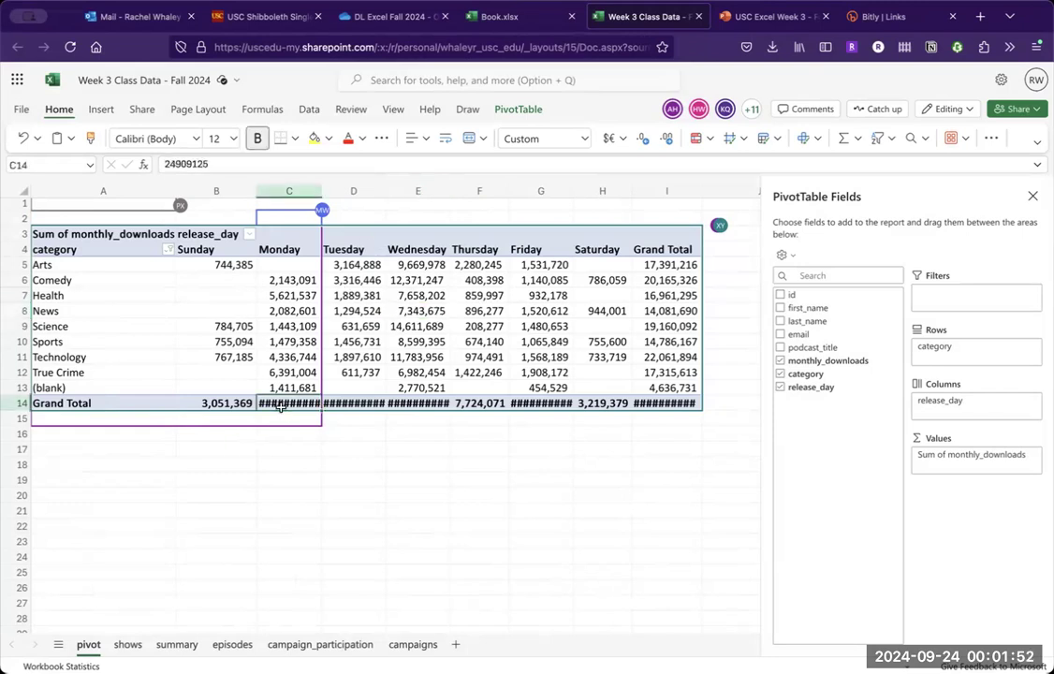
double_click(325, 188)
left_click_drag(391, 192, 405, 195)
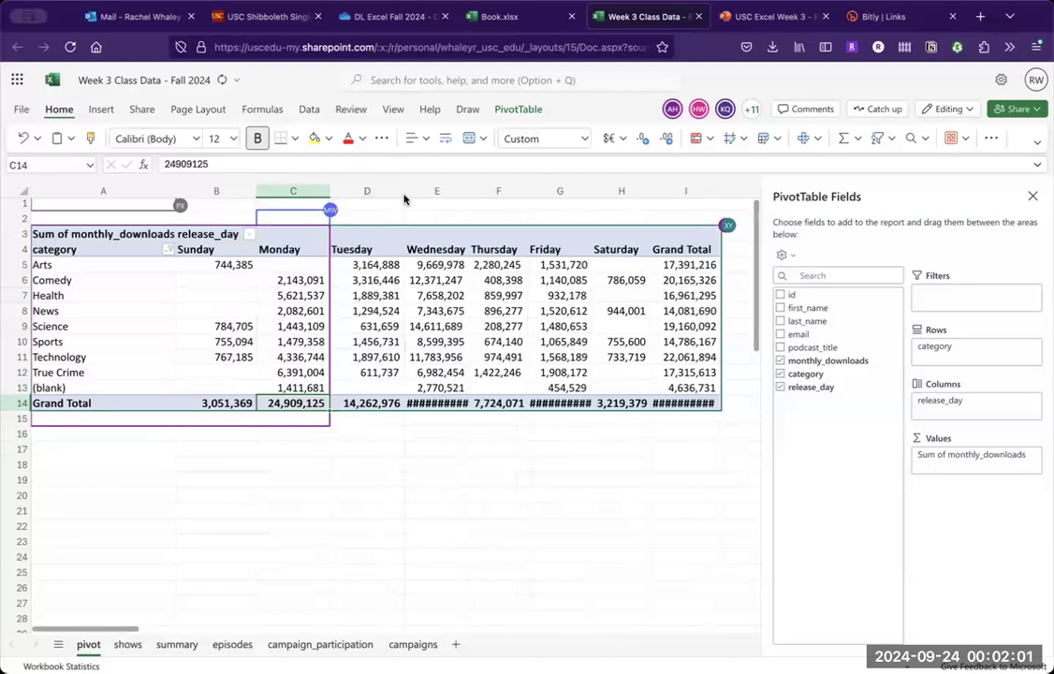
double_click(467, 191)
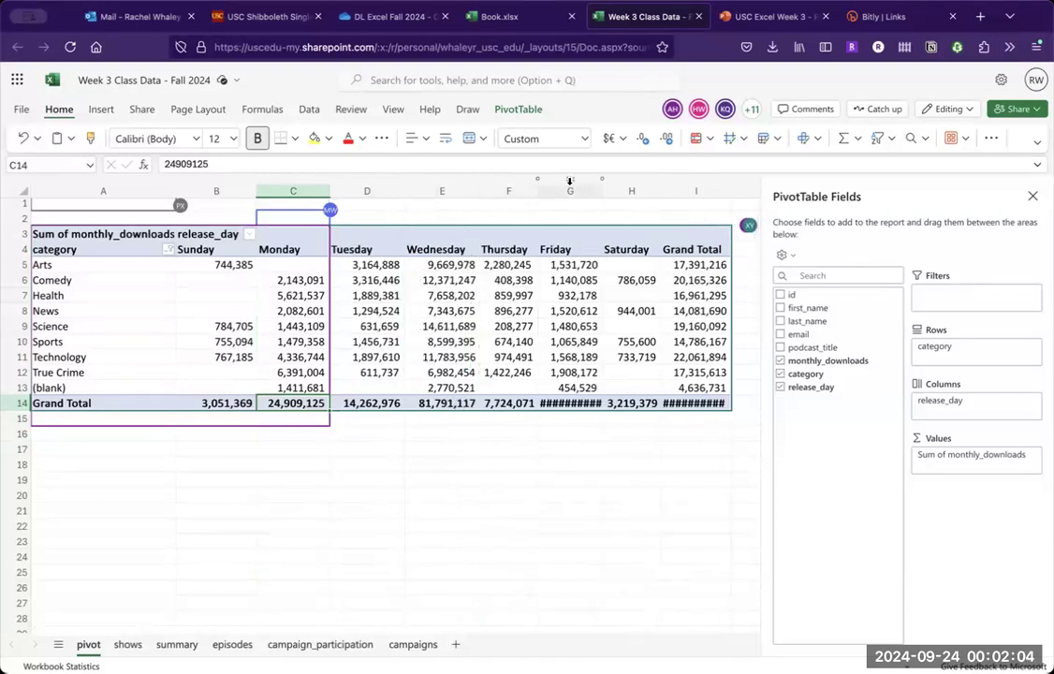
double_click(603, 190)
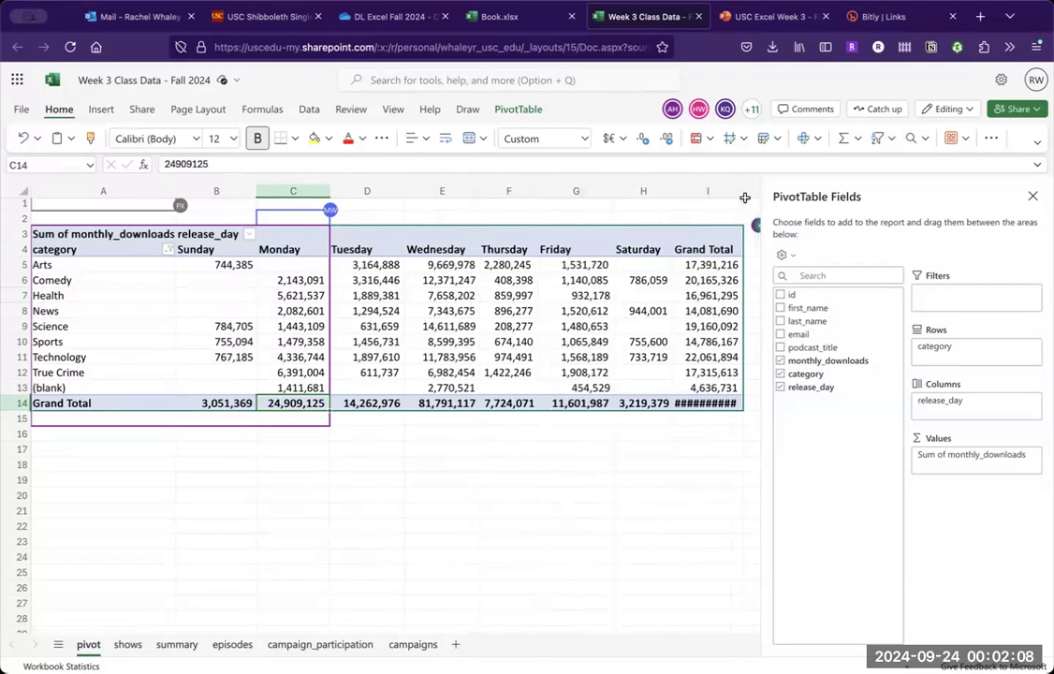
left_click(747, 201)
double_click(745, 192)
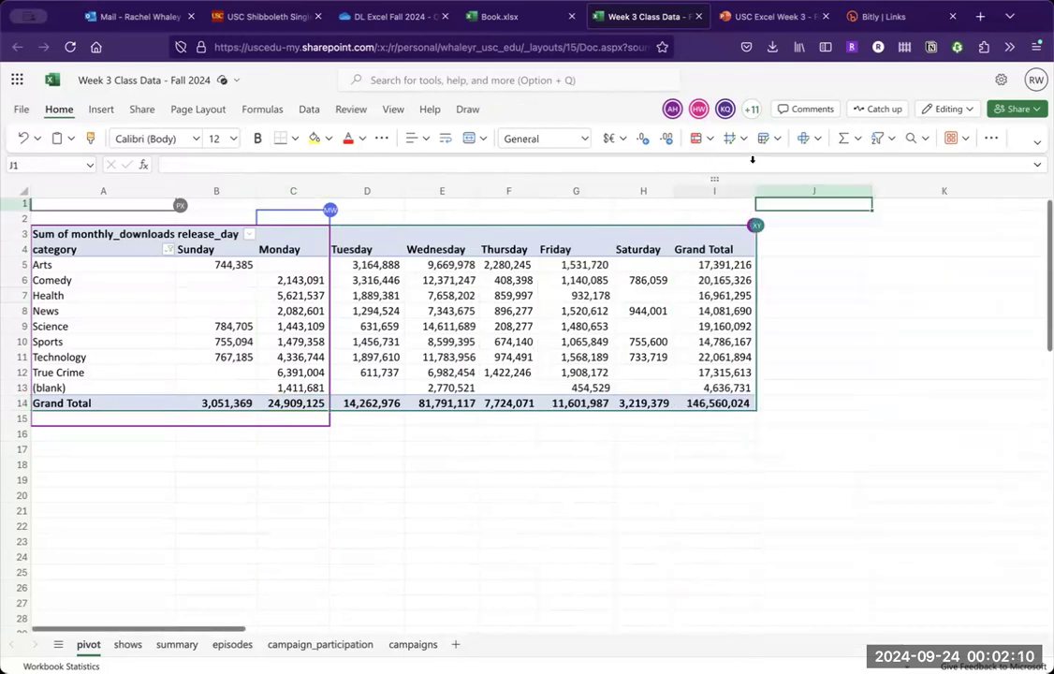
- Switch to the PowerPoint presentation and advance to the "Pivot table tips" slide
left_click(770, 16)
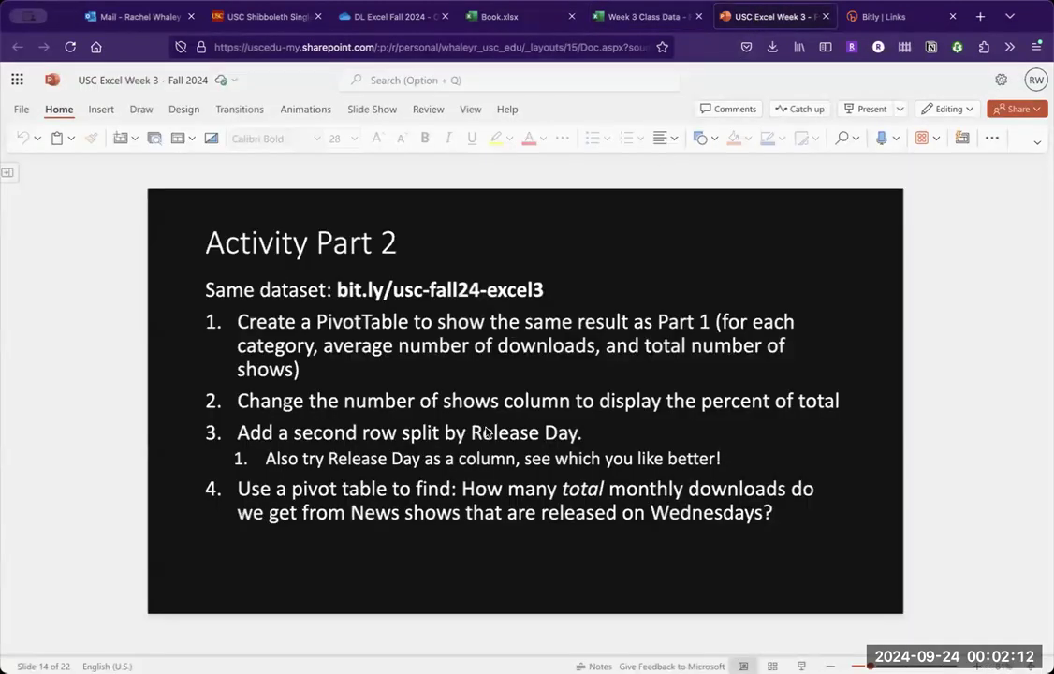
key("Down")
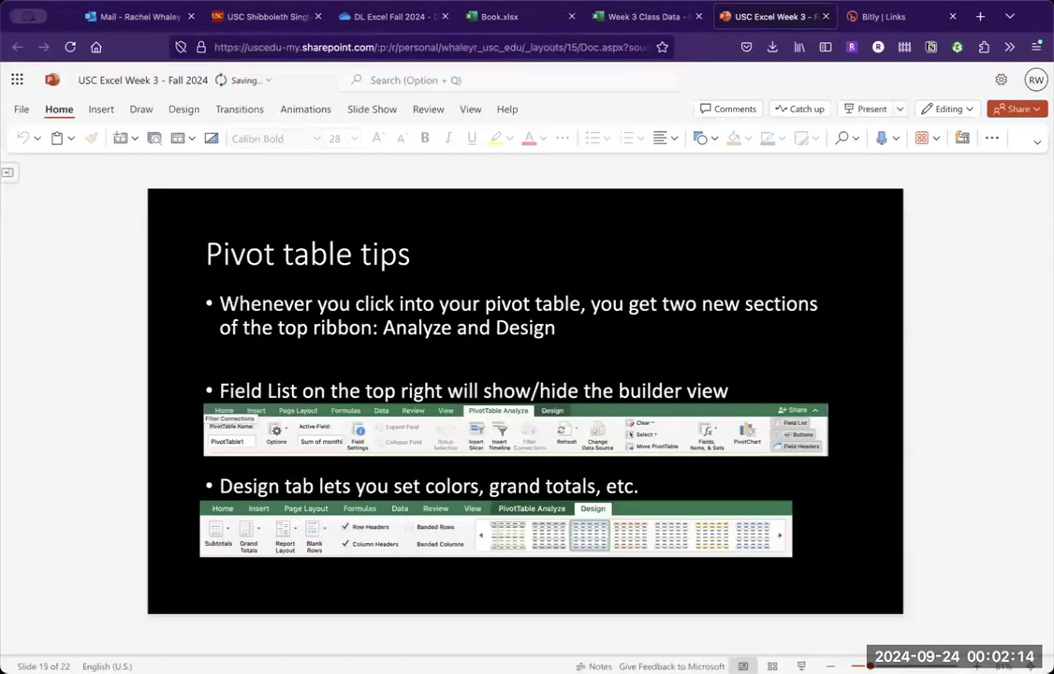
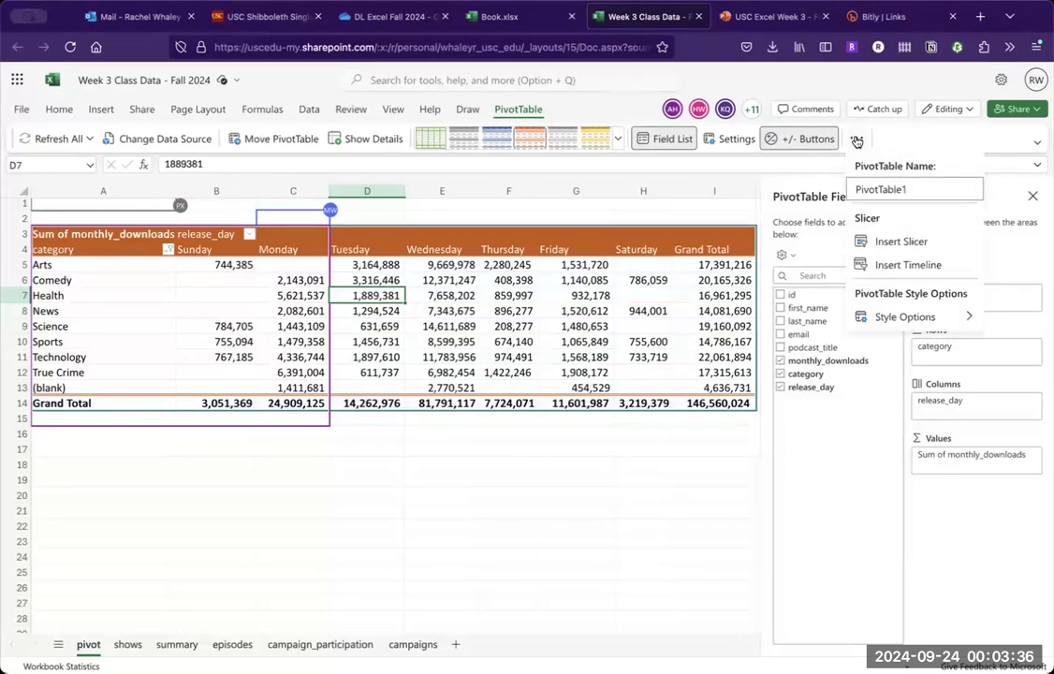
- Switch to the PowerPoint presentation and advance to the "Adding a pivot chart" slide
left_click(856, 141)
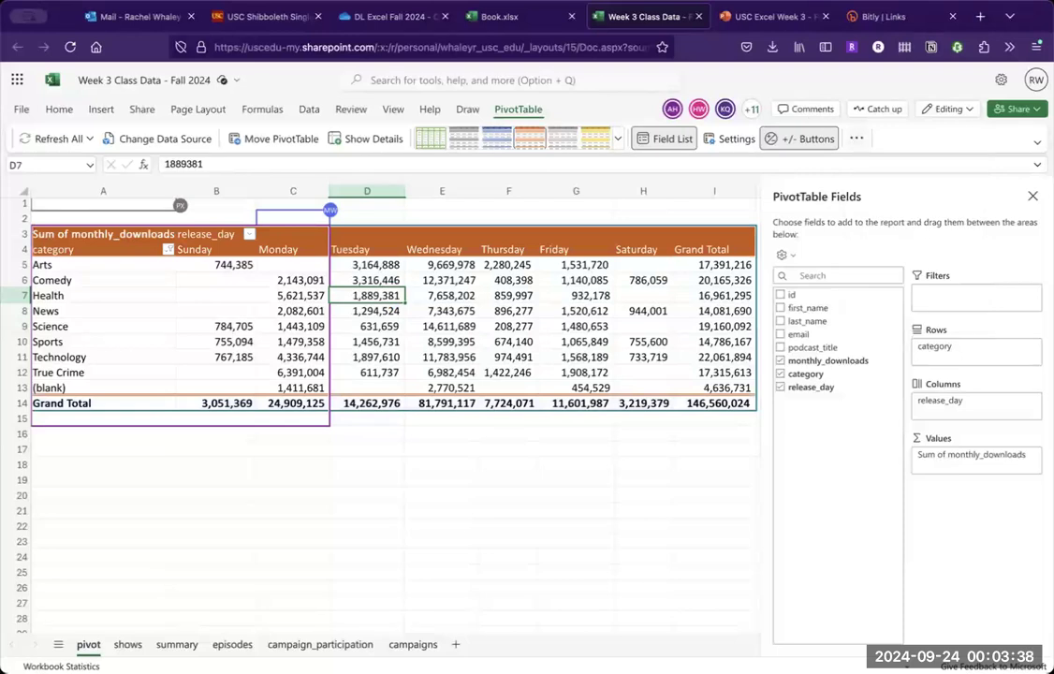
left_click(763, 16)
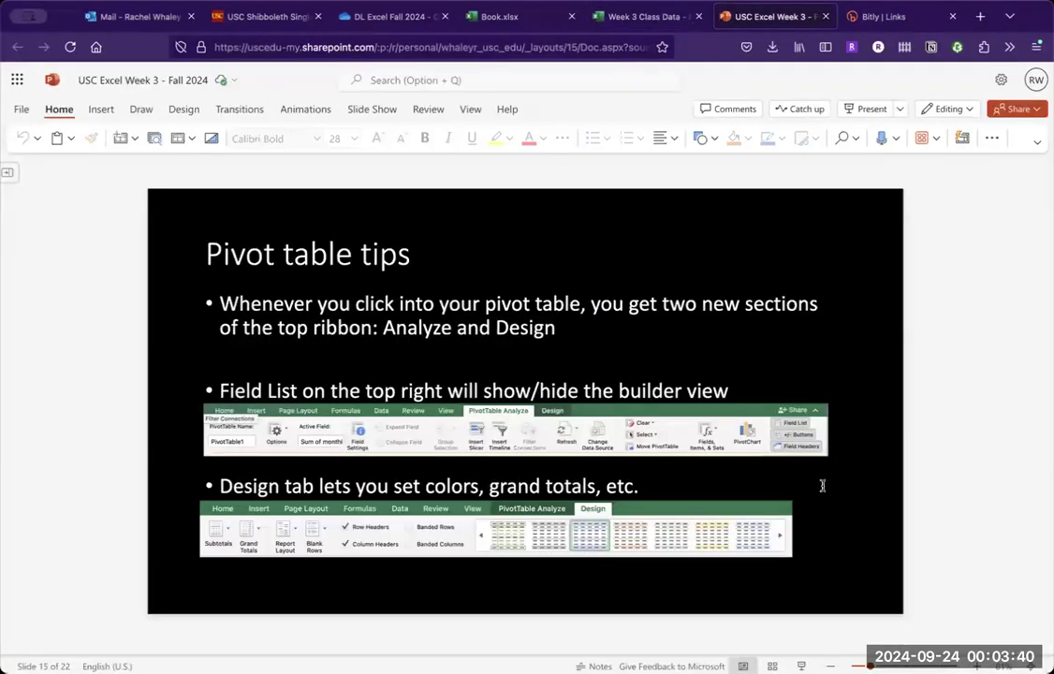
key("Page_Down")
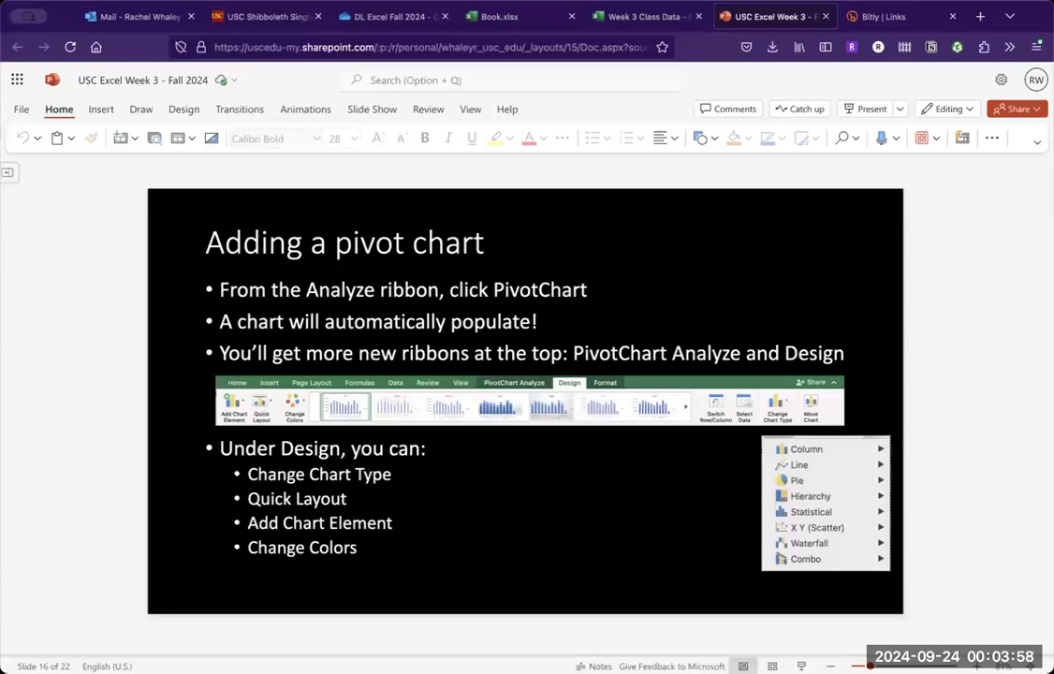
- Switch to the Excel workbook and look through the pivot table options and the chart types available for insertion
left_click(645, 17)
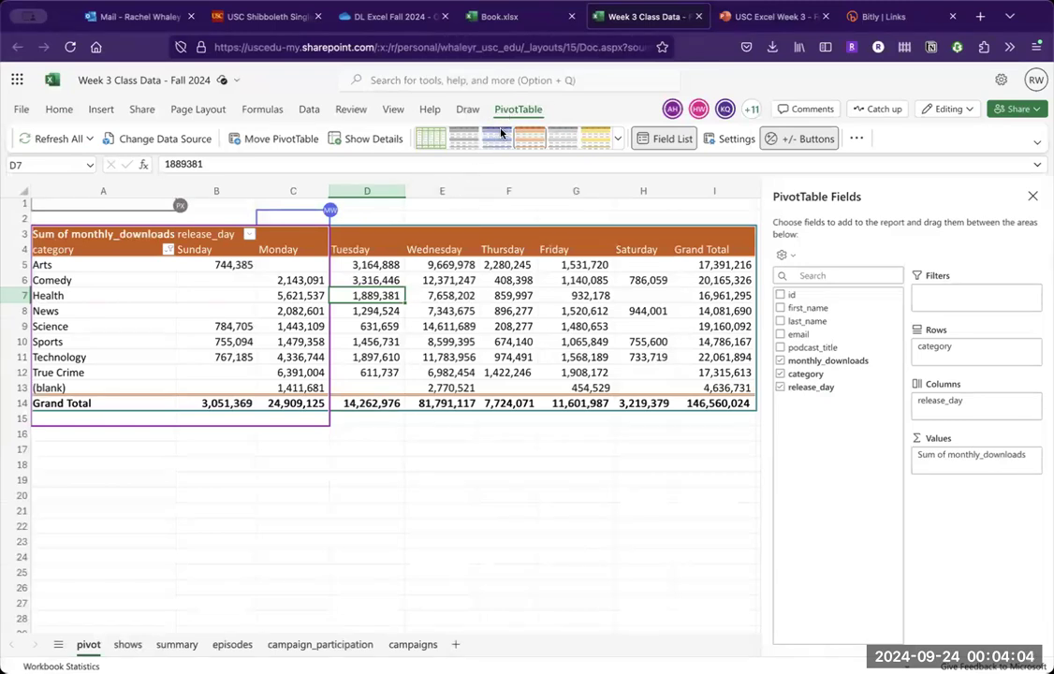
left_click(857, 138)
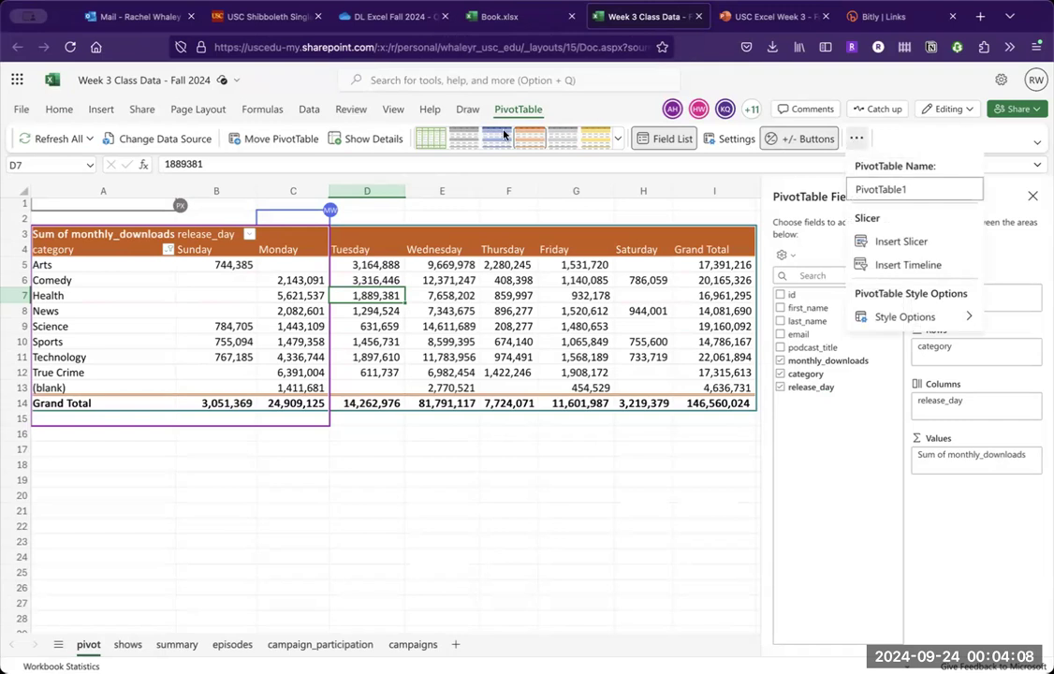
left_click(101, 110)
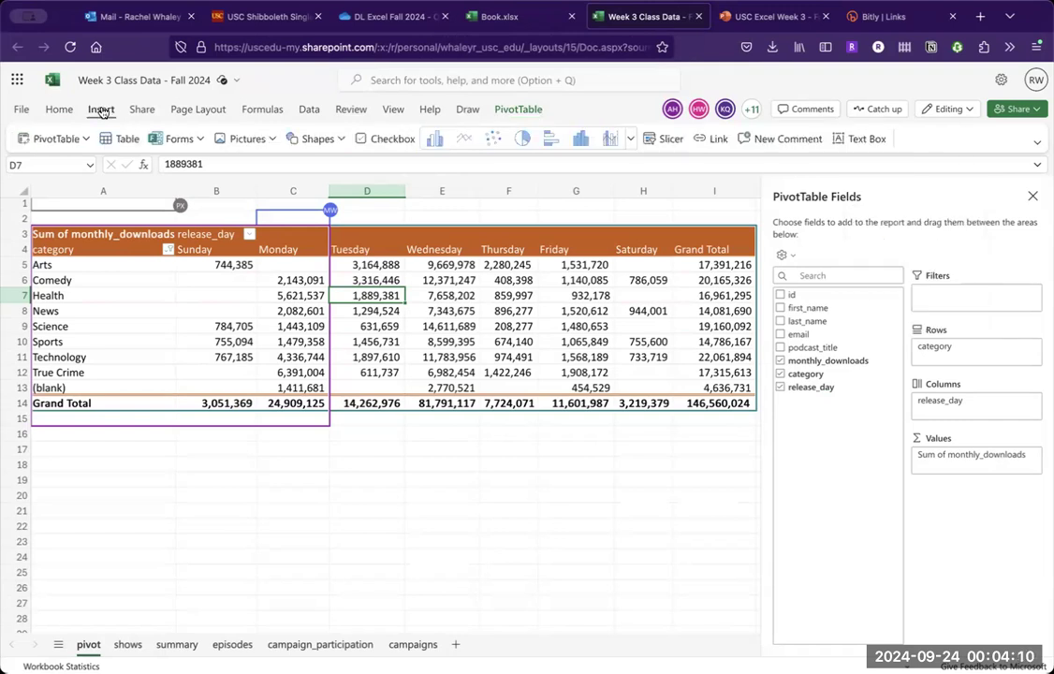
left_click(266, 357)
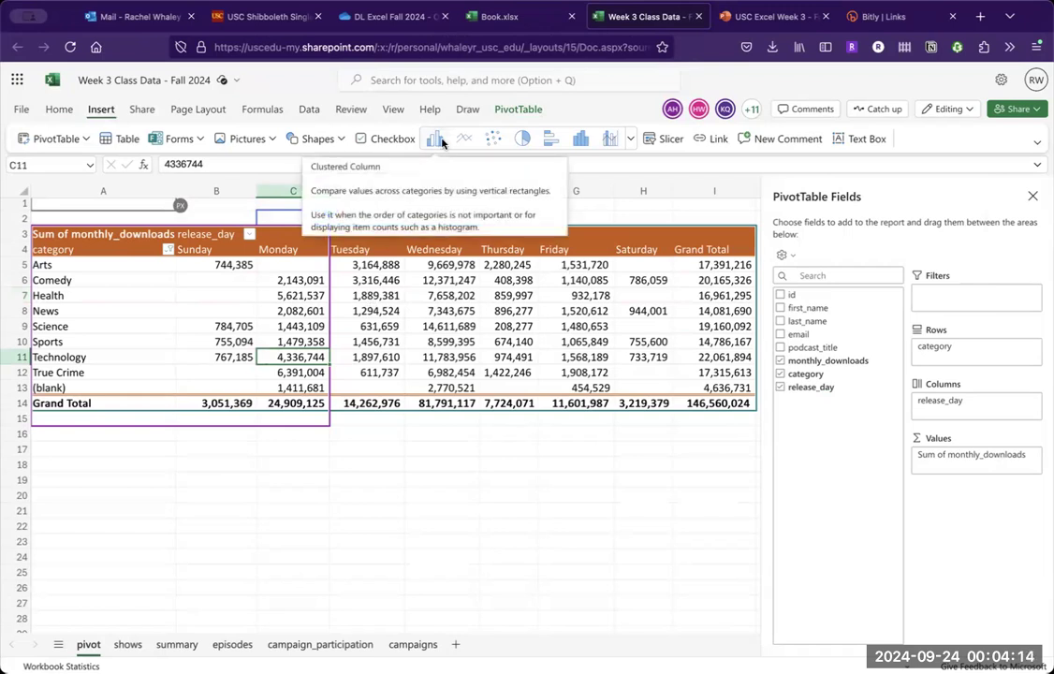
left_click(515, 110)
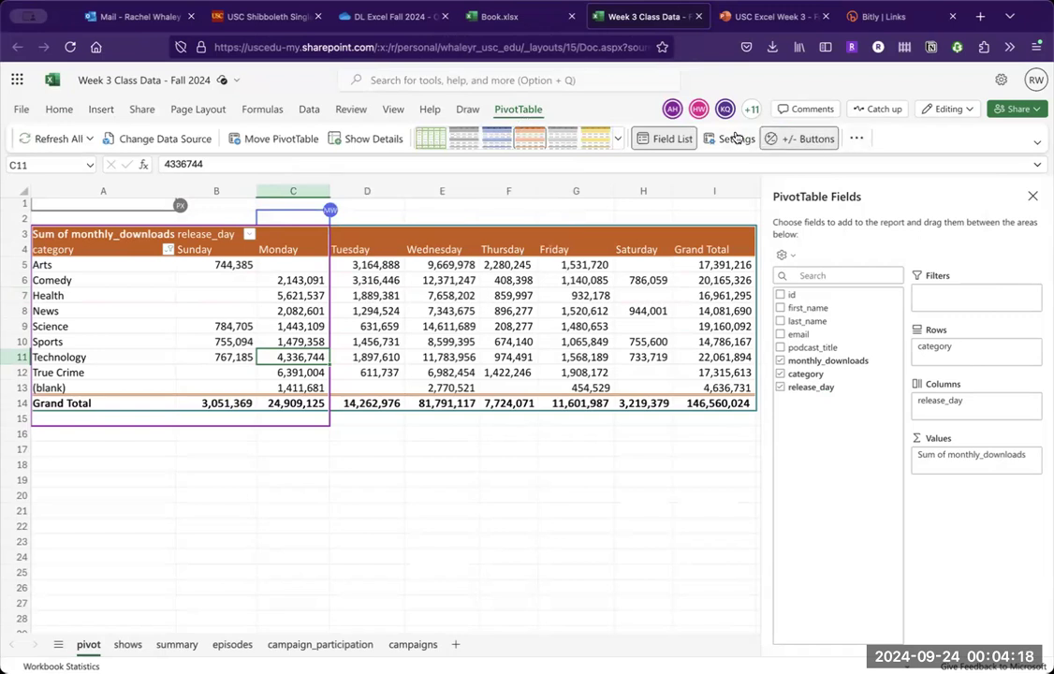
left_click(858, 139)
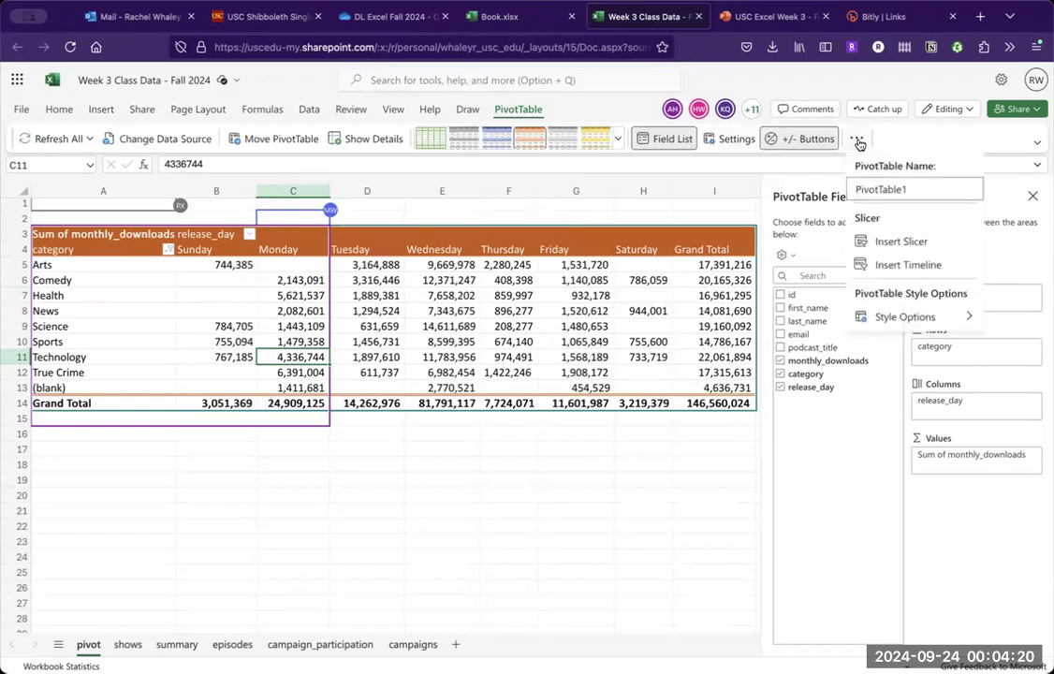
left_click(866, 316)
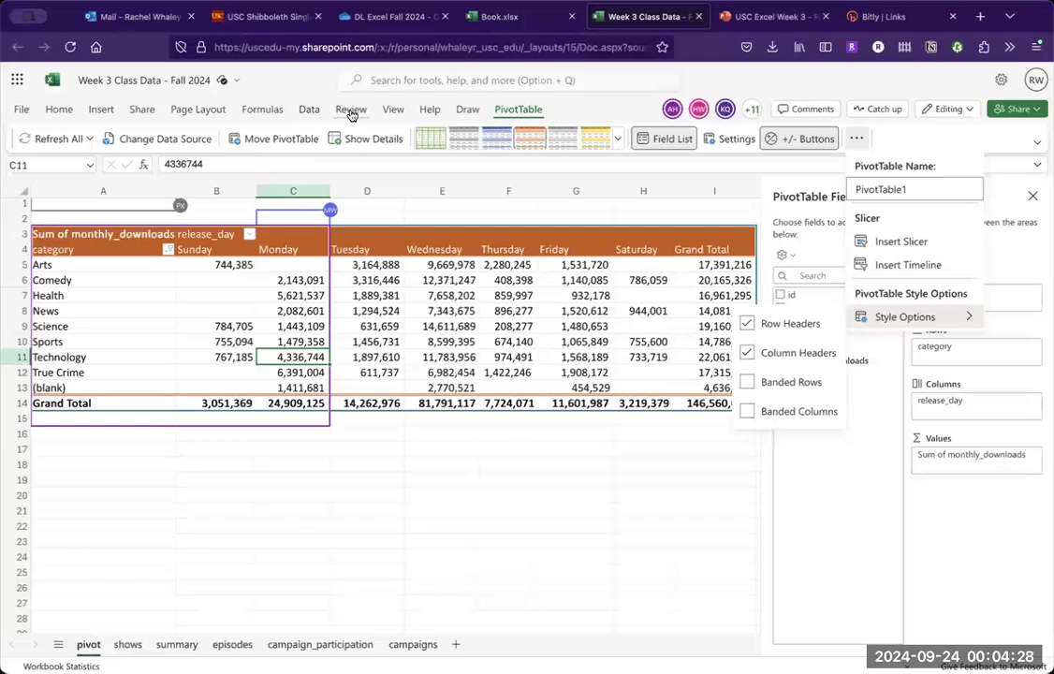
left_click(101, 110)
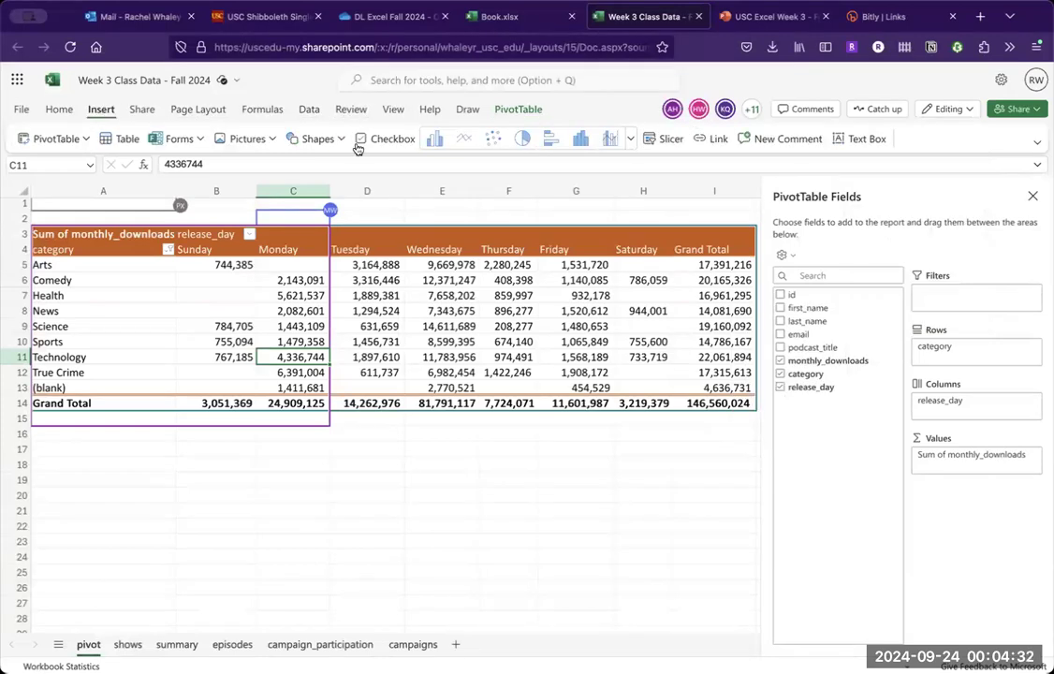
left_click(631, 141)
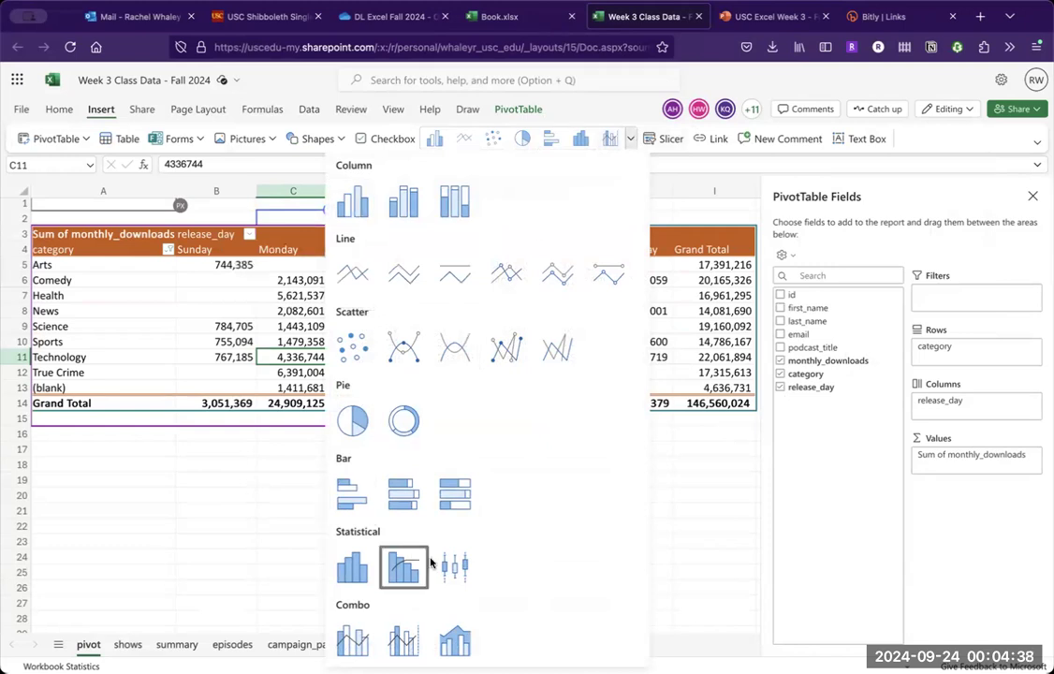
left_click(140, 436)
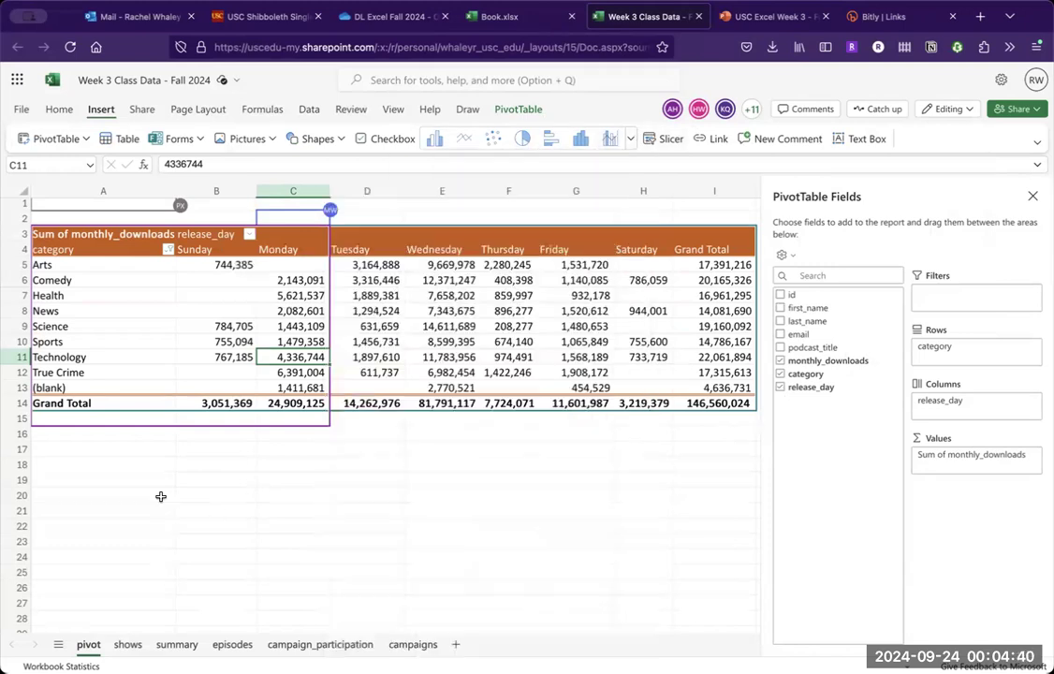
- Insert a Clustered Column chart from pivot table range A3:H13 and move it below the table
mouse_move(89, 234)
left_mouse_down()
mouse_move(468, 319)
mouse_move(667, 400)
mouse_move(716, 398)
mouse_move(712, 387)
mouse_move(666, 389)
left_mouse_up()
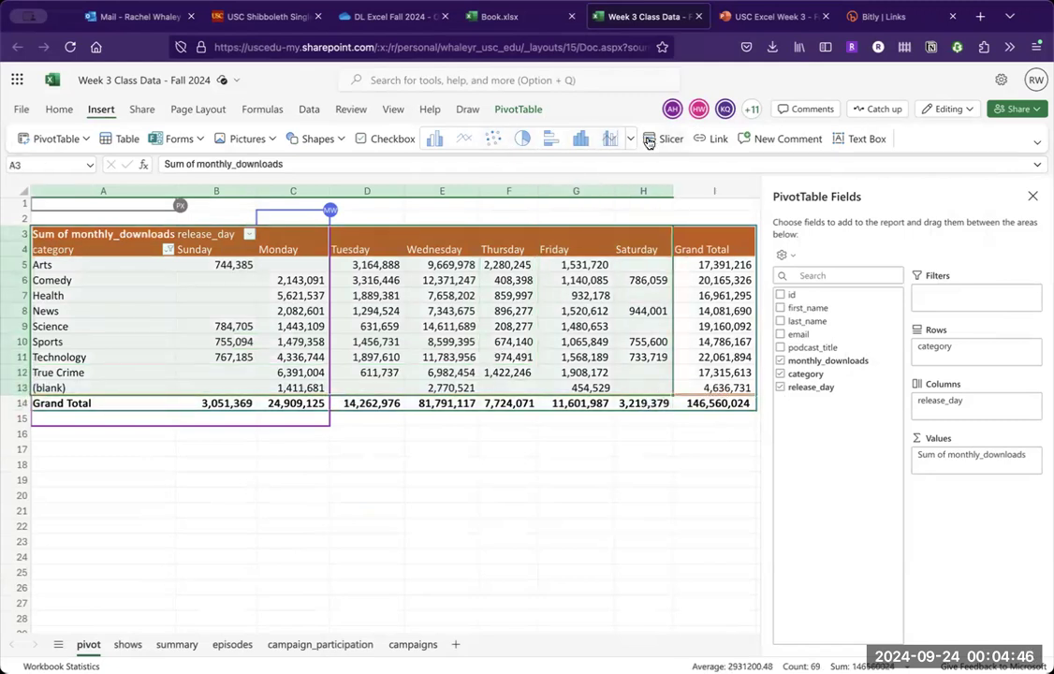
left_click(436, 140)
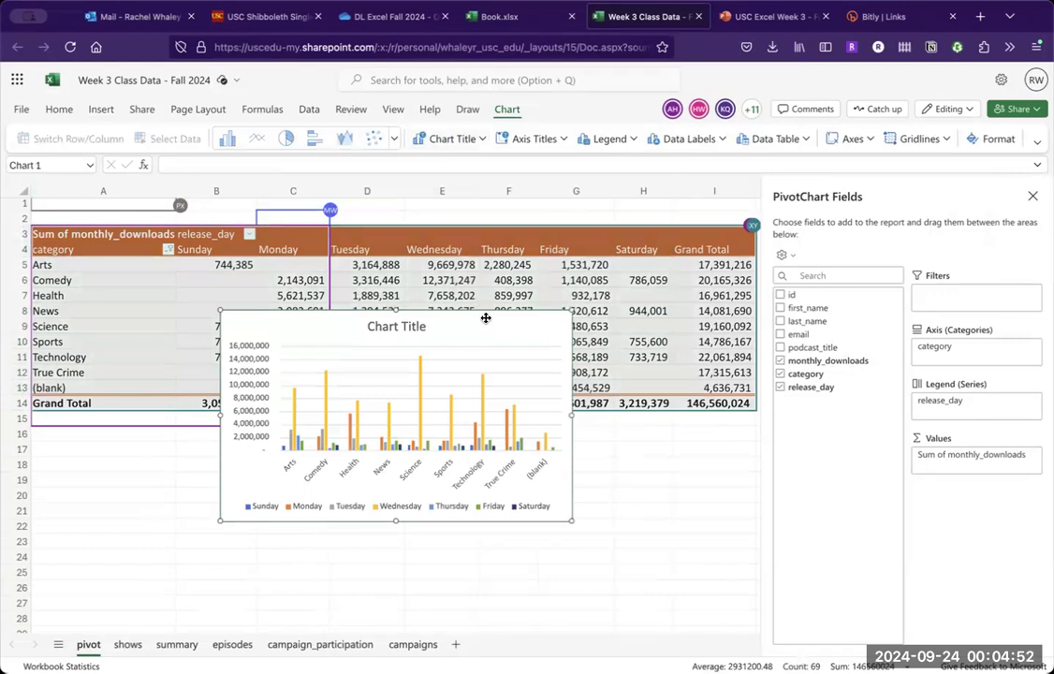
left_click_drag(486, 318, 442, 438)
scroll(442, 438, "down", 1)
scroll(442, 439, "down", 1)
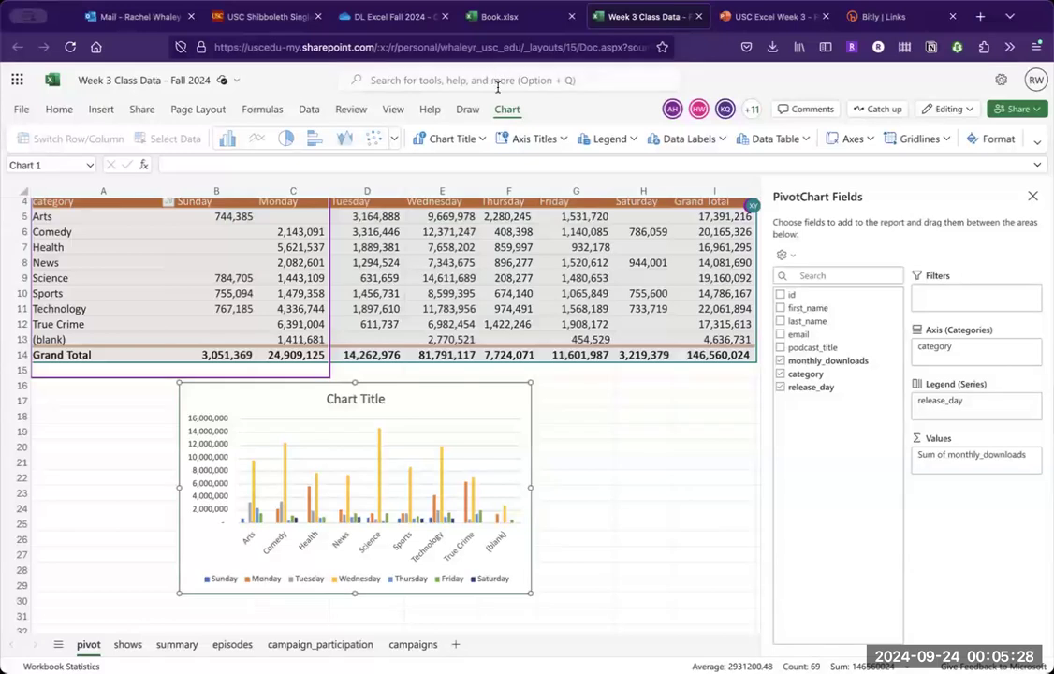
- Change the pivot chart's type to Clustered Bar and view the other available chart types
left_click(314, 141)
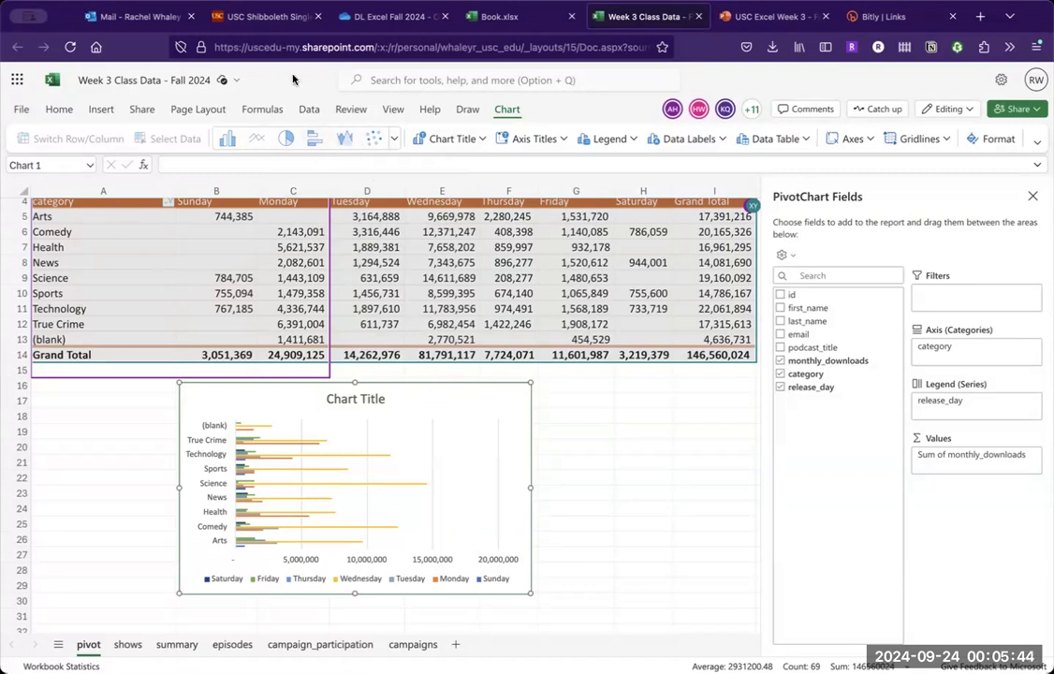
left_click(394, 140)
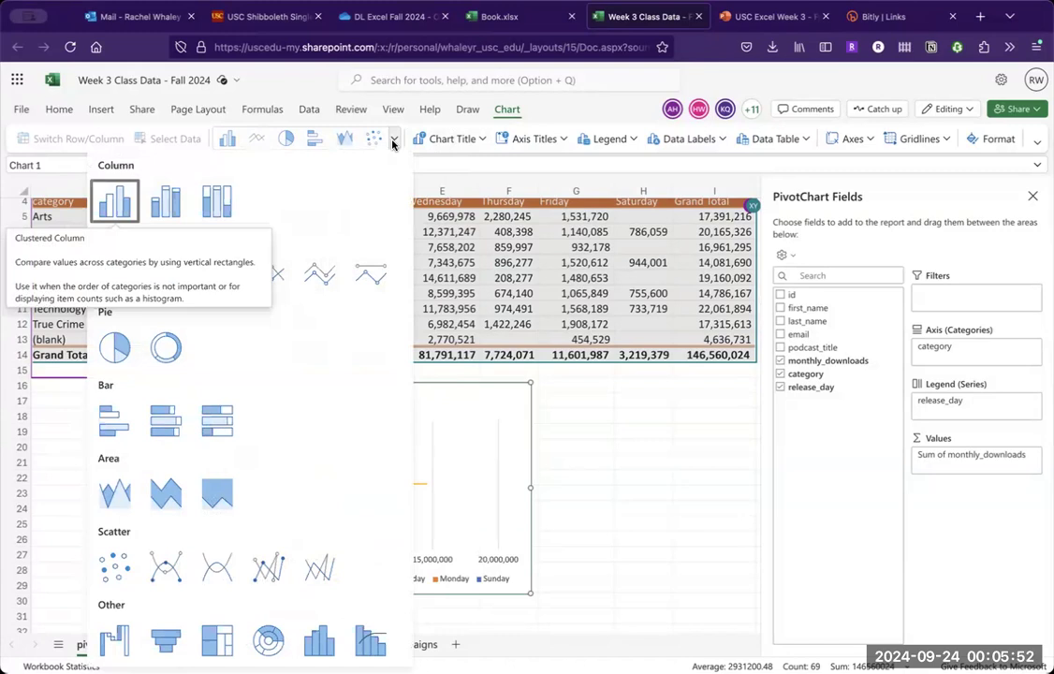
left_click(394, 141)
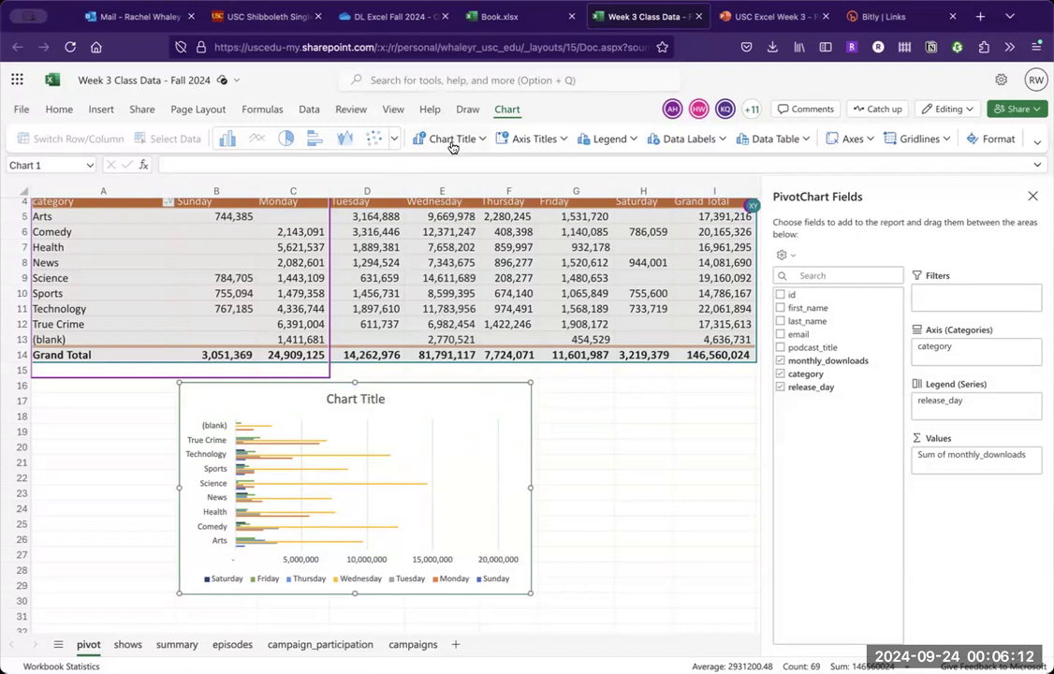
- Title the pivot chart "Shows by Category and Release Day"
double_click(344, 401)
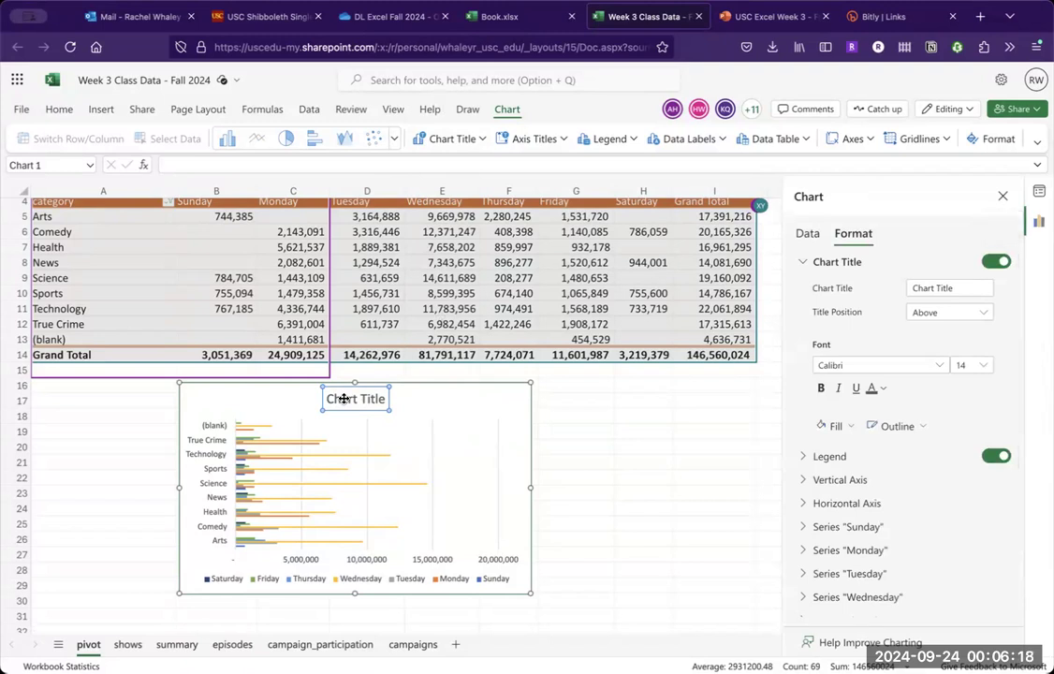
double_click(350, 400)
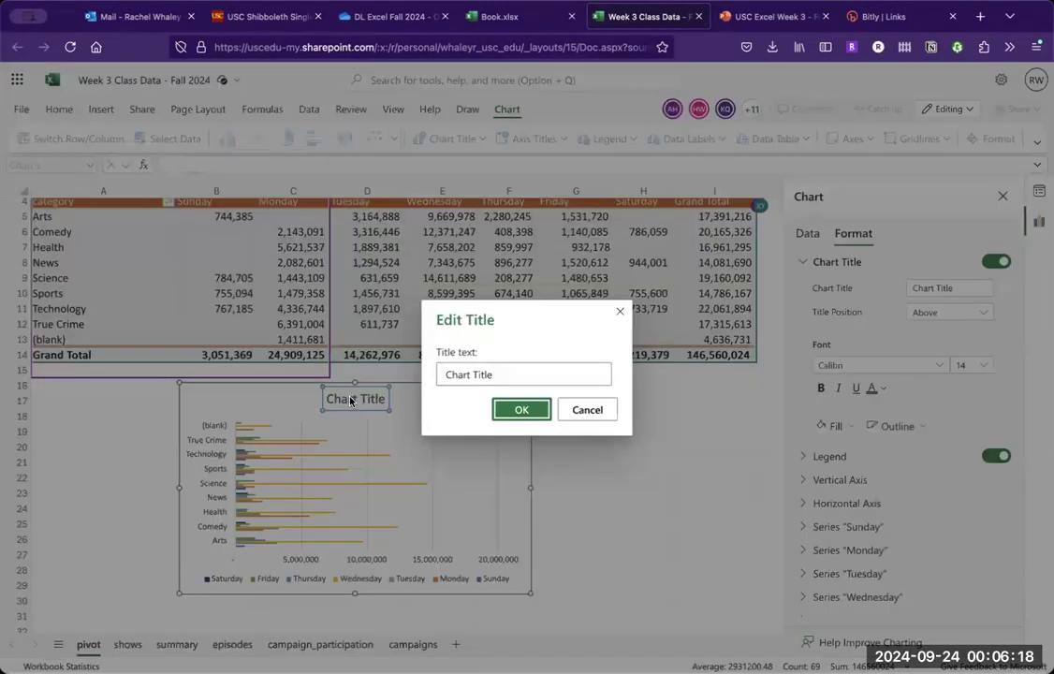
triple_click(458, 374)
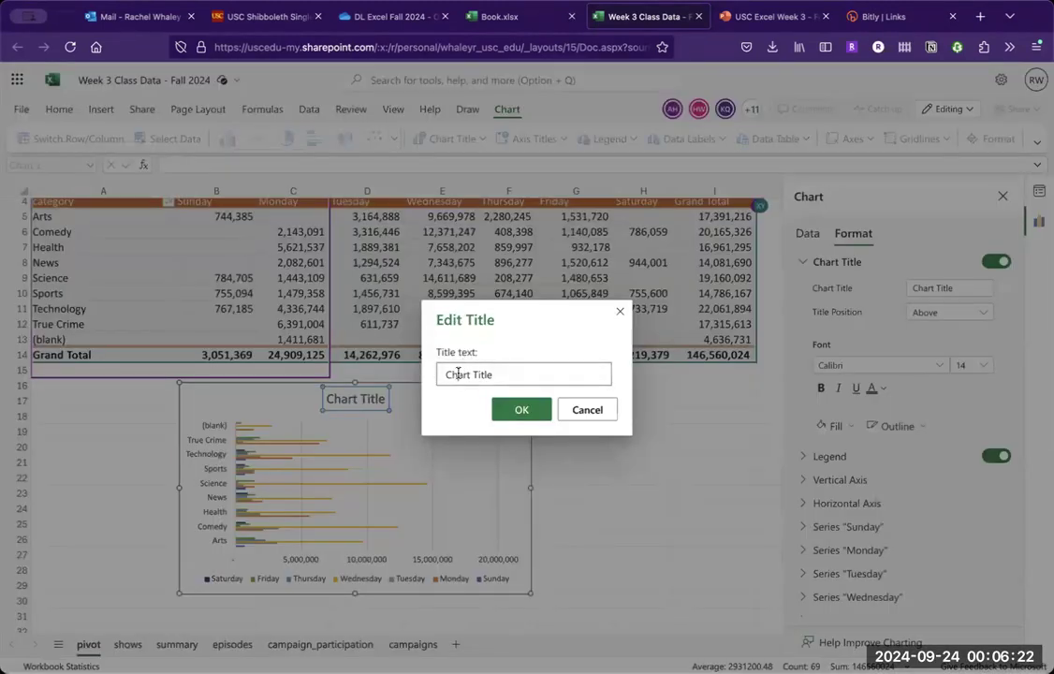
type("Shows by Category a")
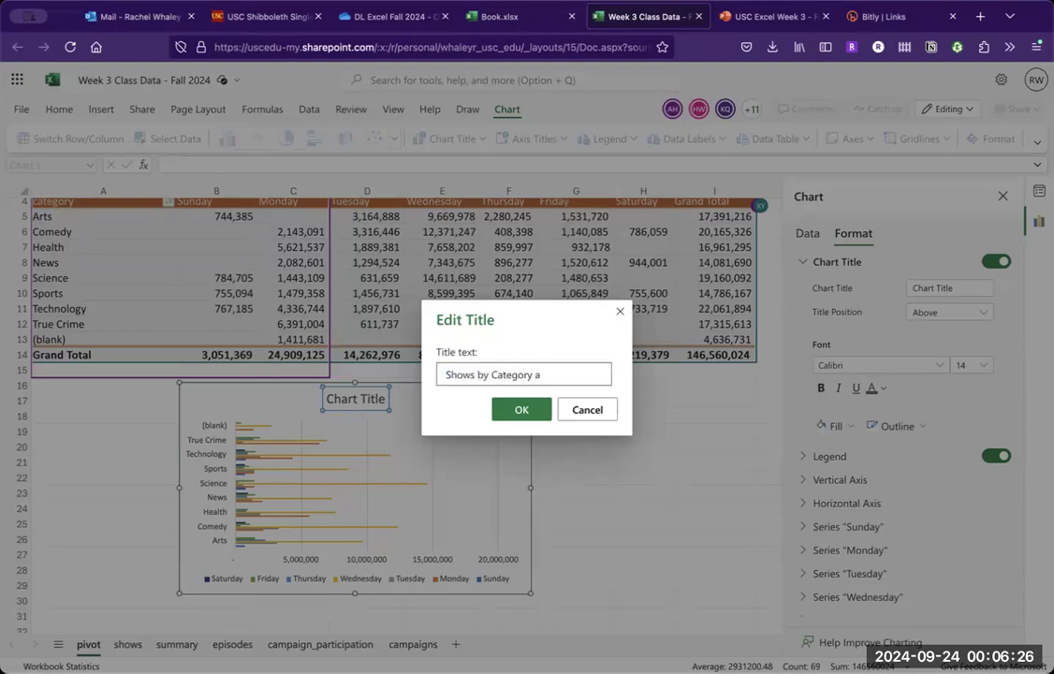
type("nd Release DAy")
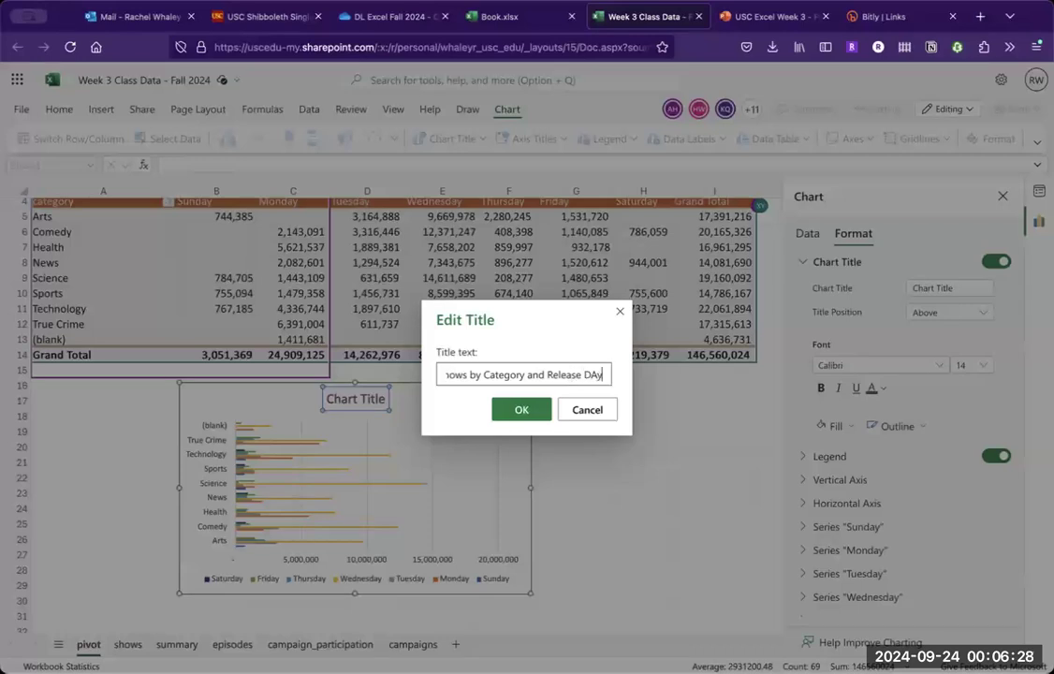
key("BackSpace")
key("BackSpace")
type("ay")
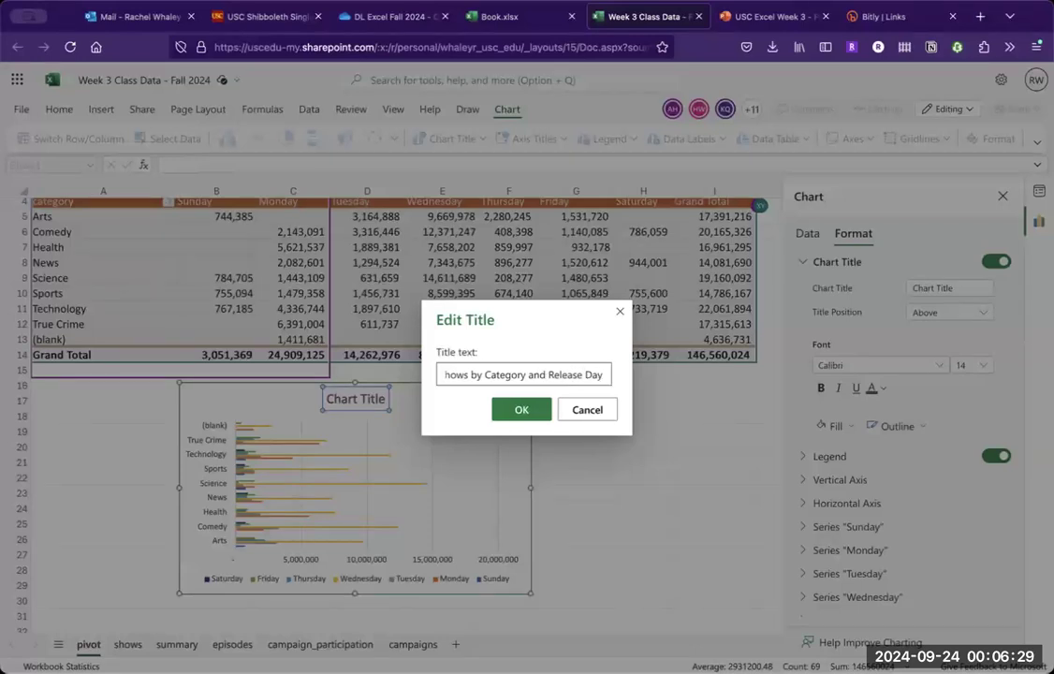
left_click(497, 411)
left_click(565, 418)
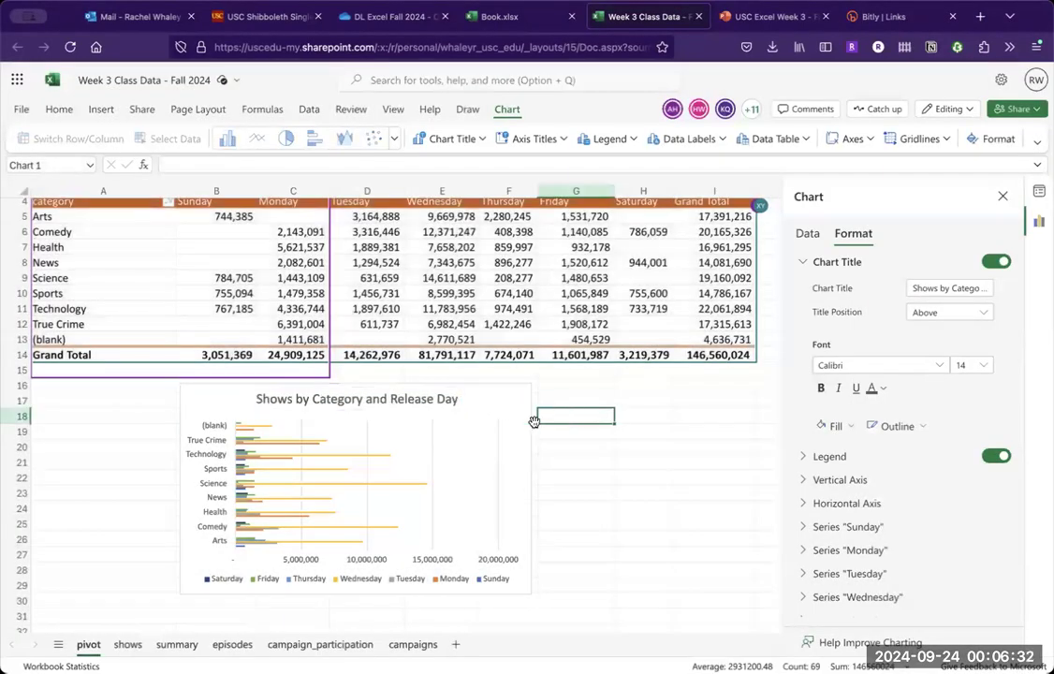
- Examine the pivot chart's bars, and switch to the PowerPoint presentation to show the "Non-pivot charts" slide
left_click(486, 439)
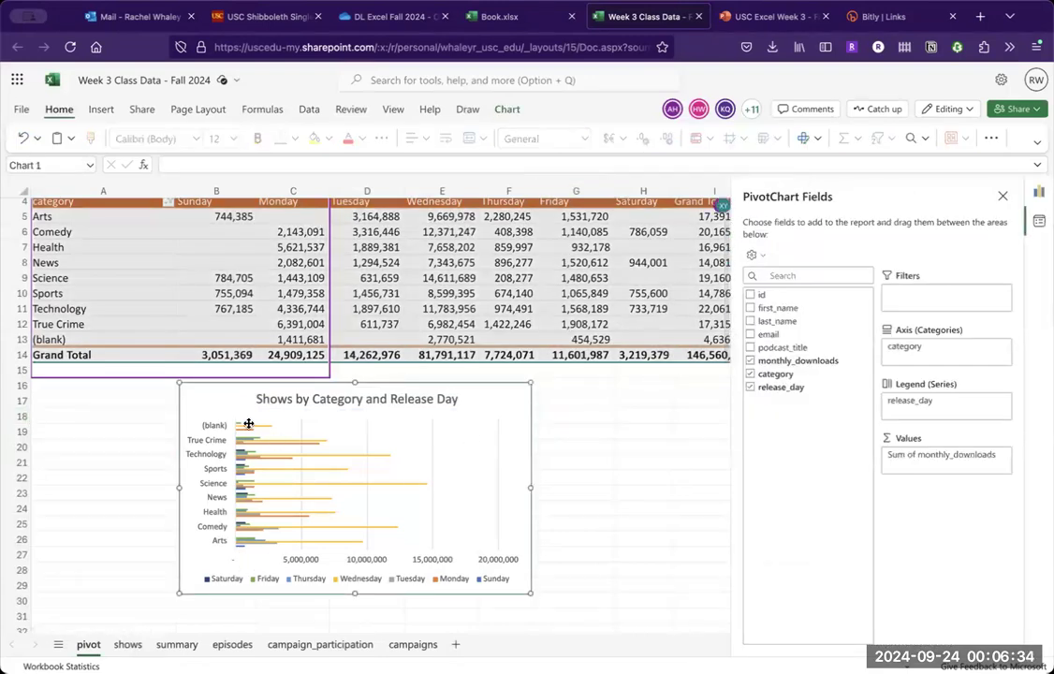
left_click(301, 484)
mouse_move(302, 486)
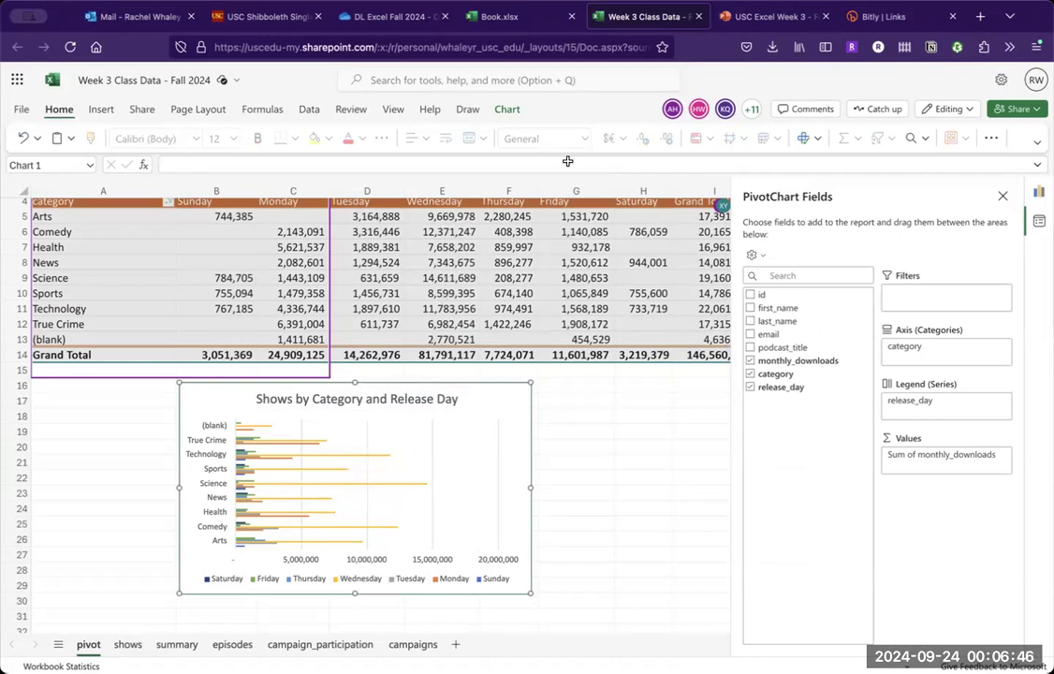
left_click(756, 19)
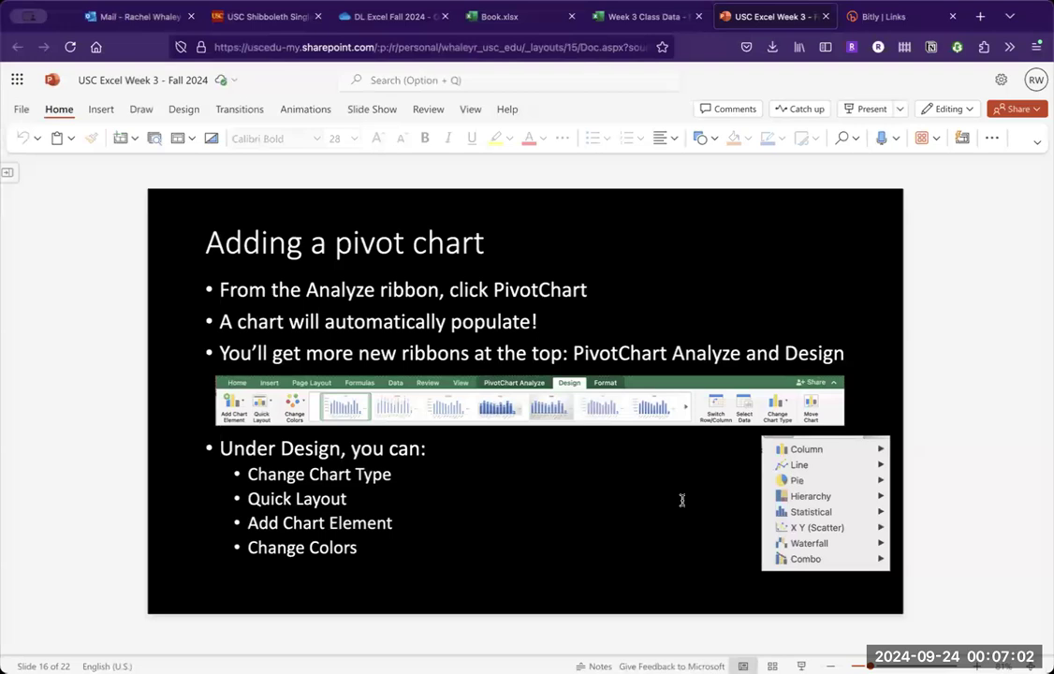
key("Down")
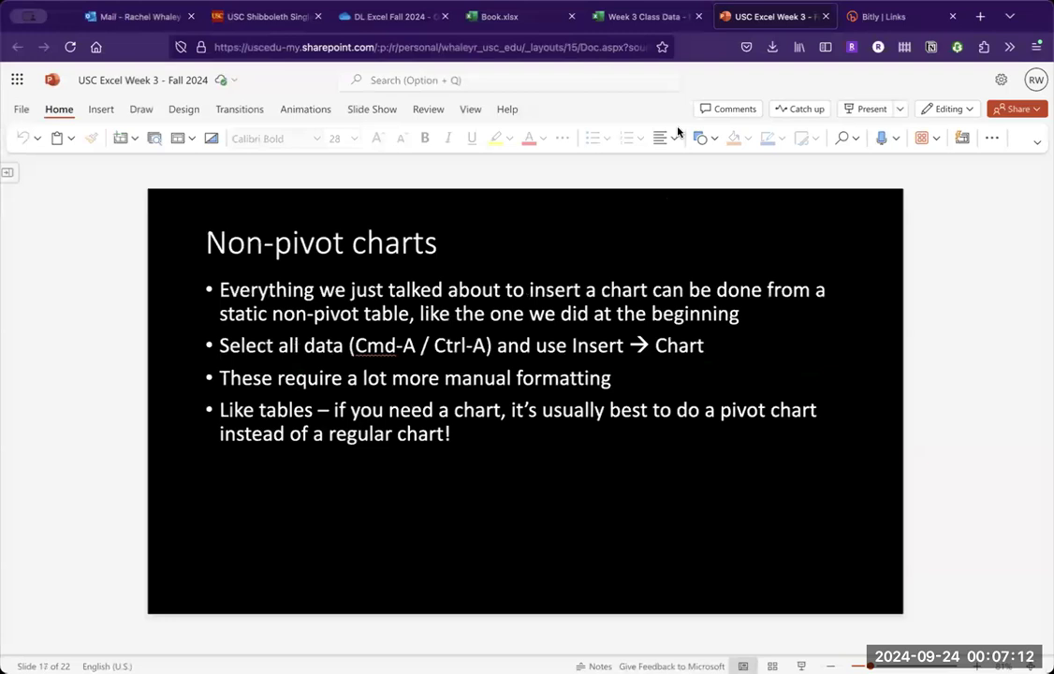
- In the Excel workbook, insert a Clustered Column chart from summary sheet range A1:C11 and place it beside the table
left_click(656, 20)
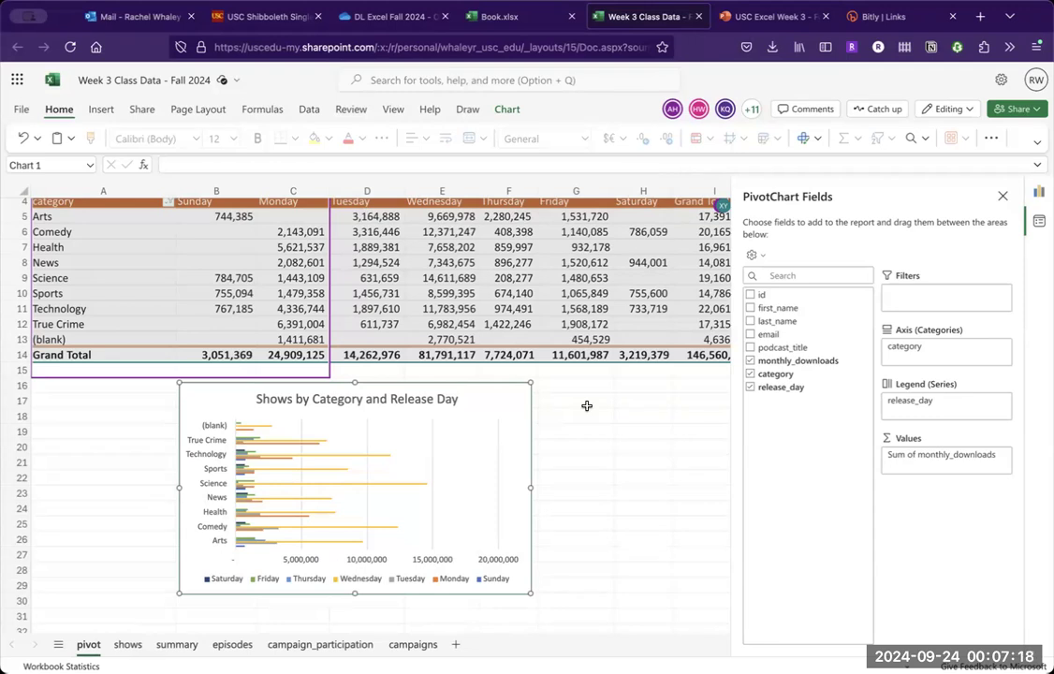
left_click(176, 644)
left_click(96, 249)
left_click_drag(51, 206, 272, 355)
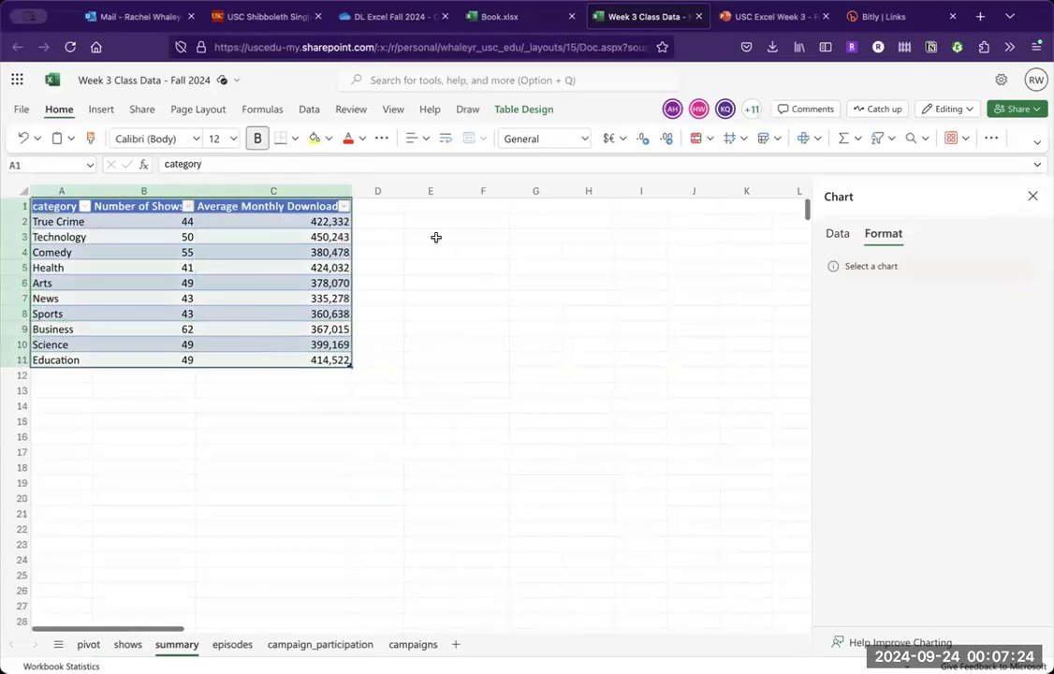
left_click(100, 110)
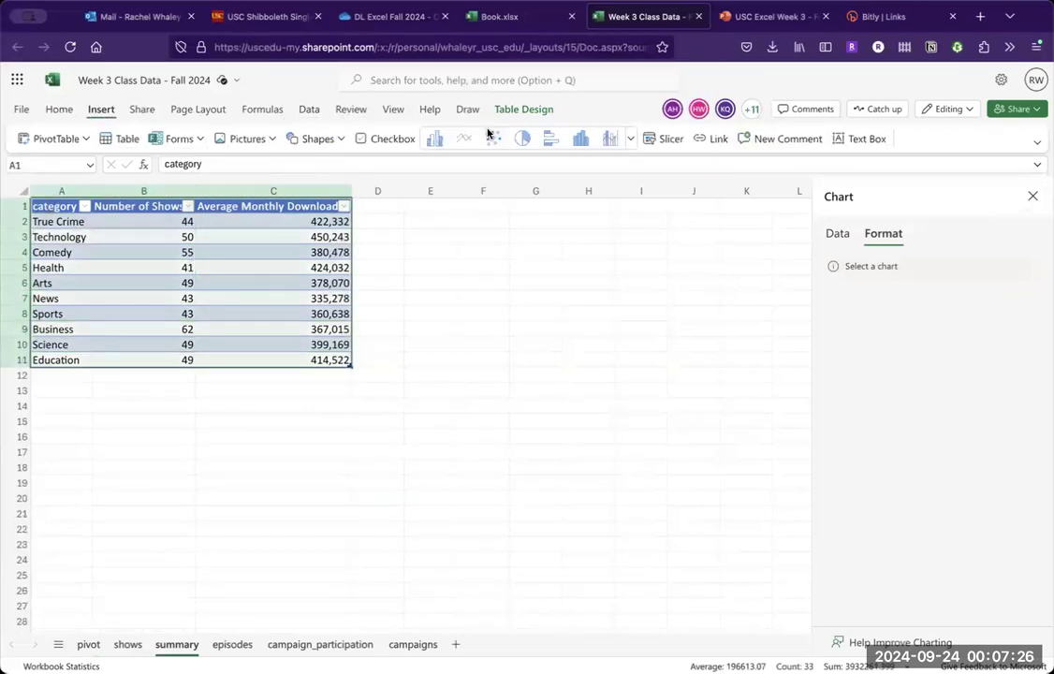
left_click(437, 140)
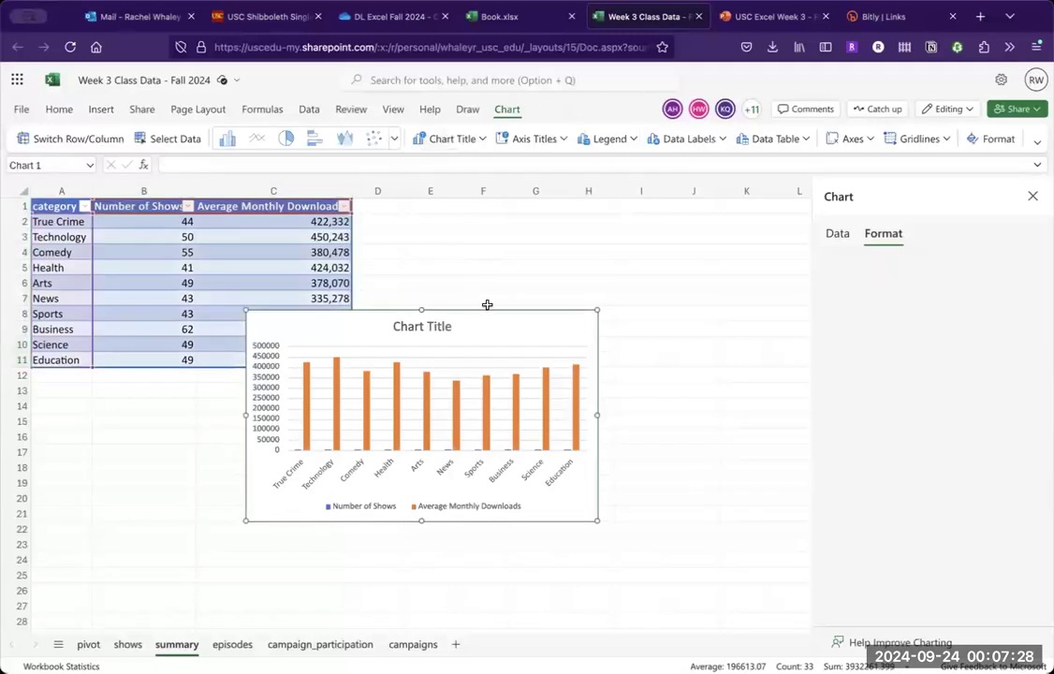
left_click_drag(574, 328, 621, 265)
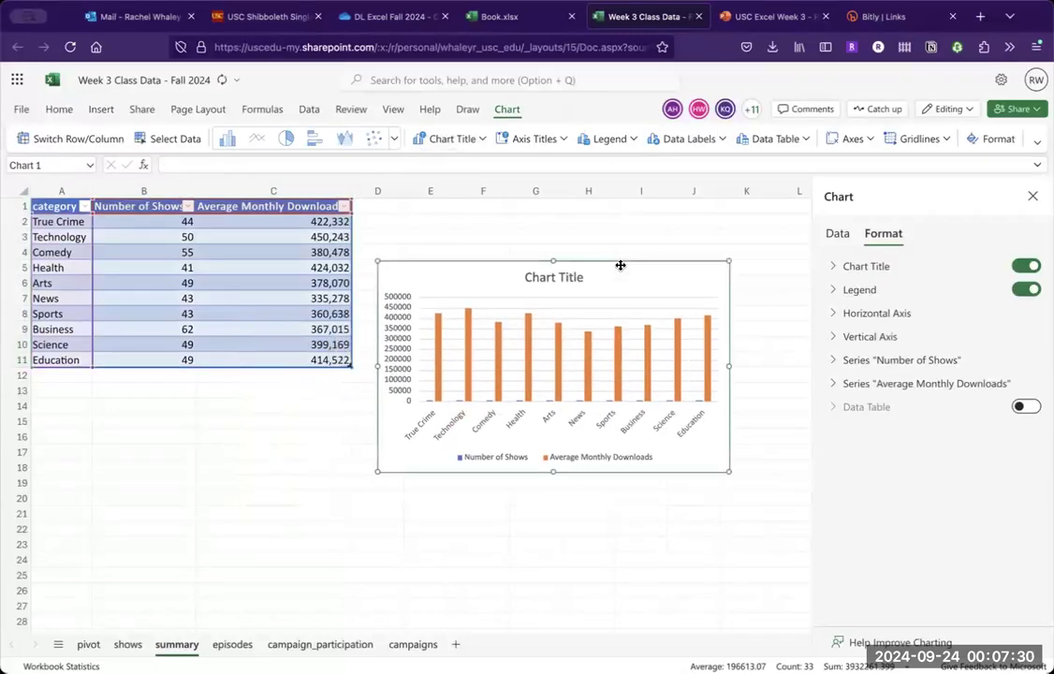
- On the summary sheet, overwrite the Number of Shows value for Science in cell B10 with 100
mouse_move(499, 359)
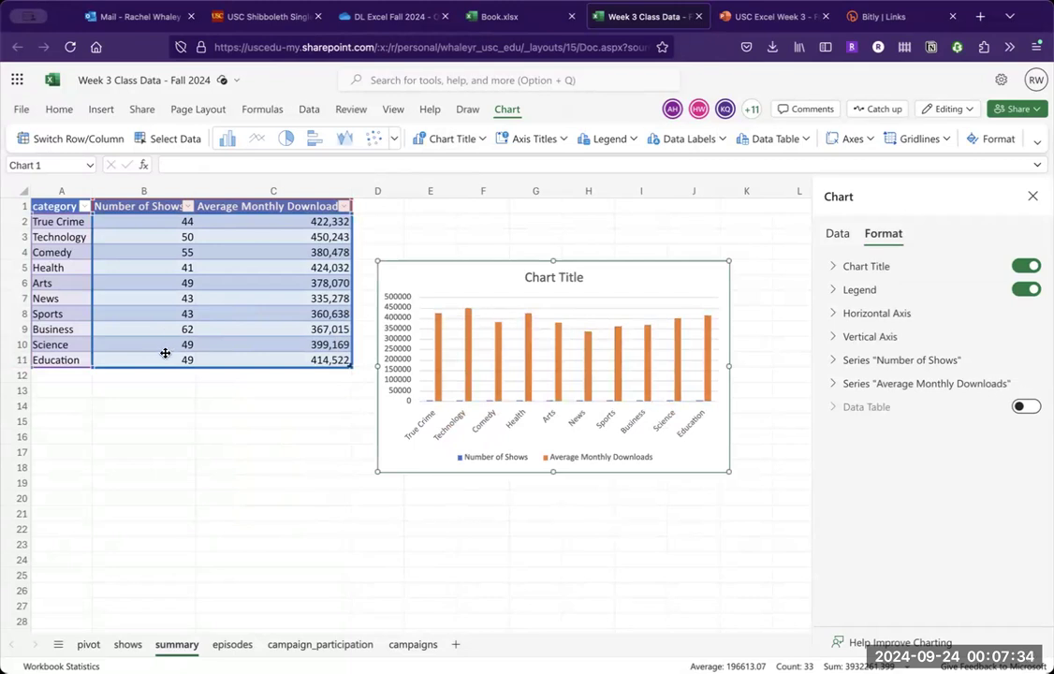
left_click(217, 343)
left_click(180, 342)
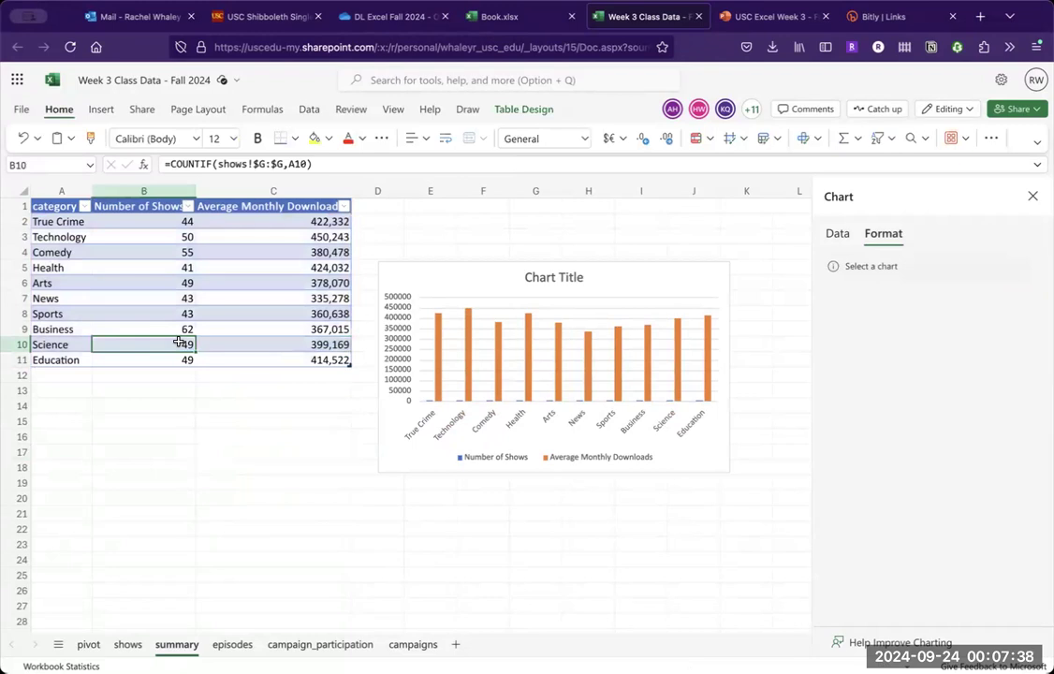
type("100")
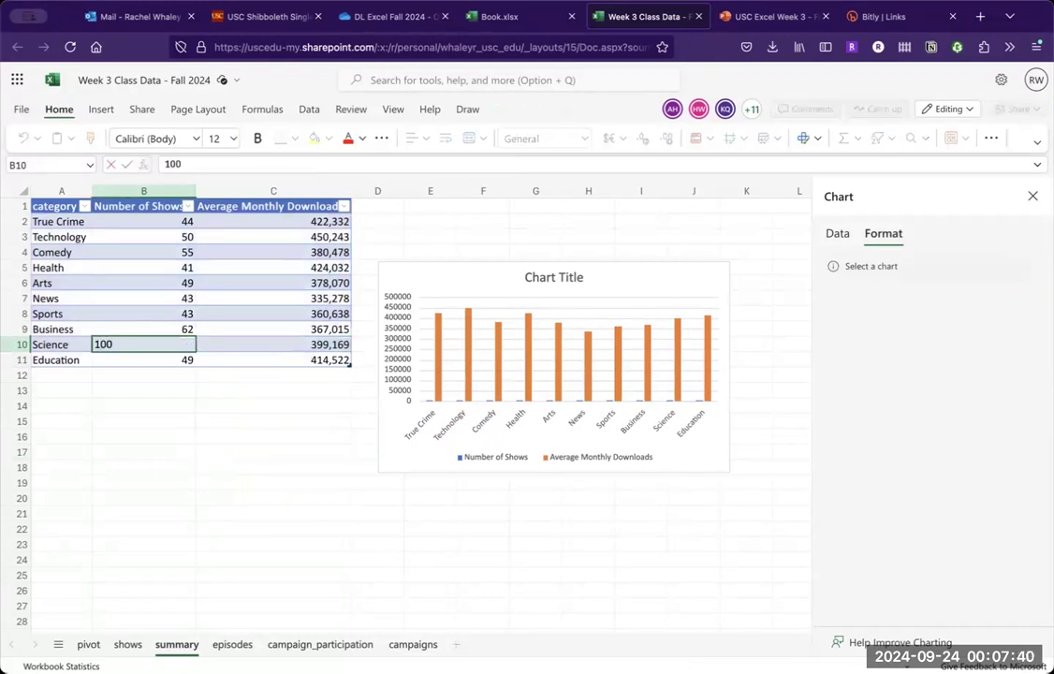
key("Return")
left_click(227, 341)
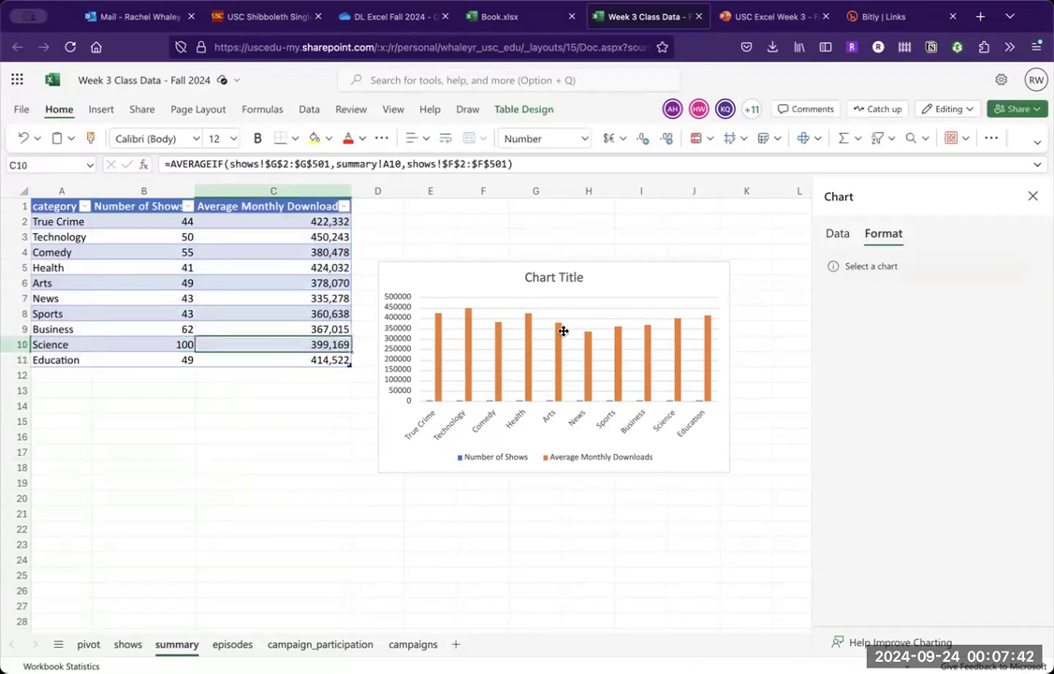
- Review the summary column chart's source data settings and close the Chart pane
left_click(560, 330)
left_click(506, 109)
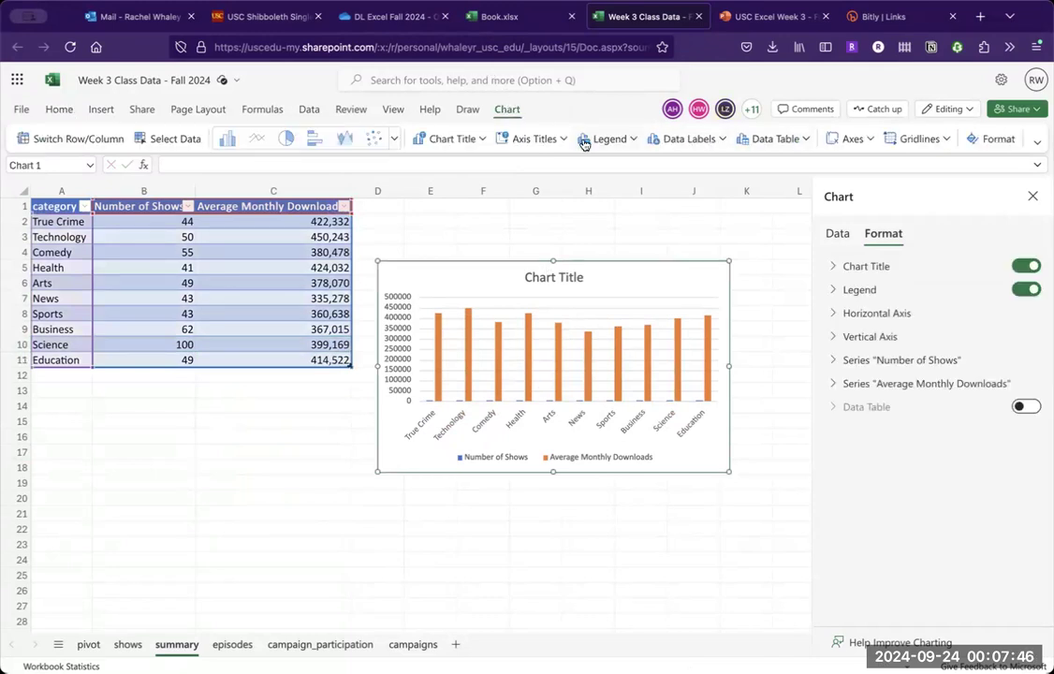
left_click(153, 138)
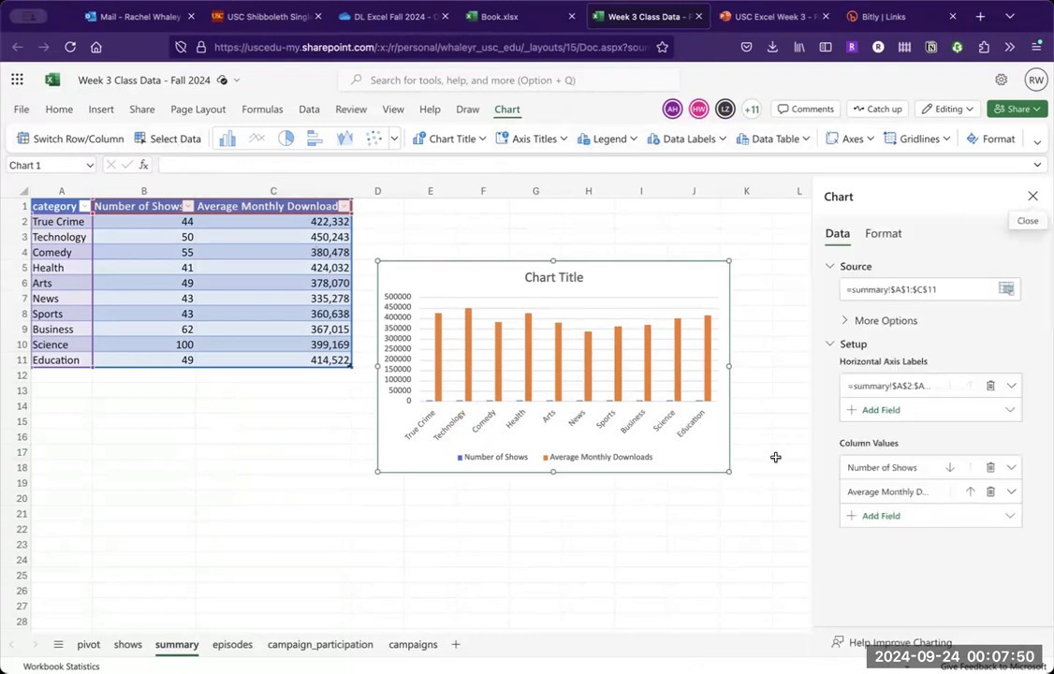
left_click(1033, 196)
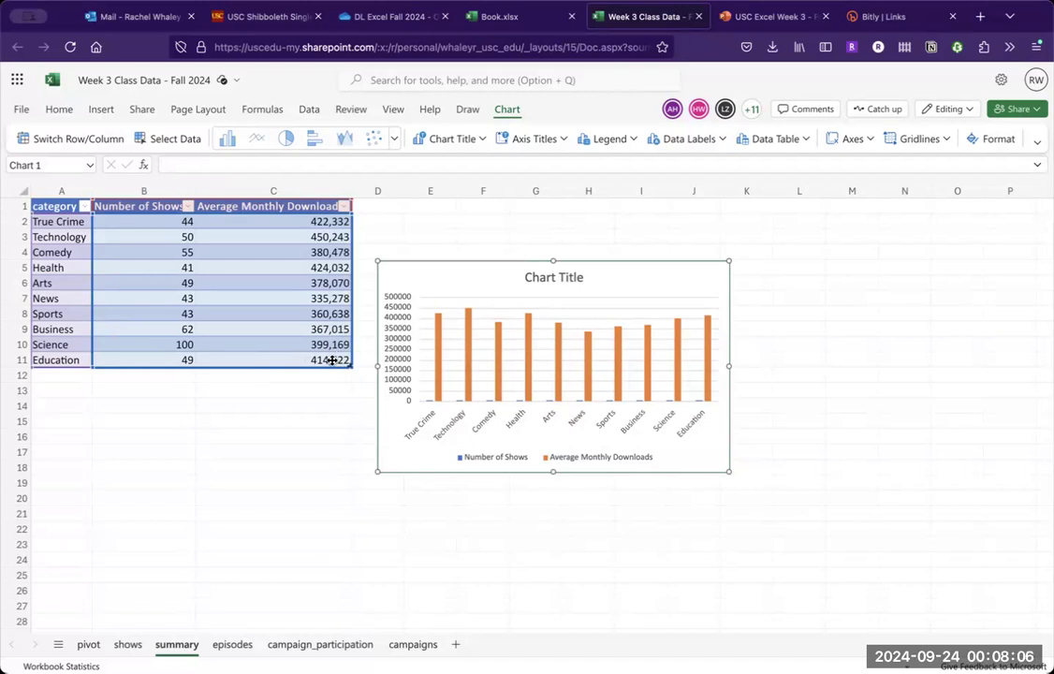
- Examine the AVERAGEIF formulas for Education in C11 and True Crime in C2 beside the chart
left_click(370, 433)
left_click(316, 371)
double_click(315, 360)
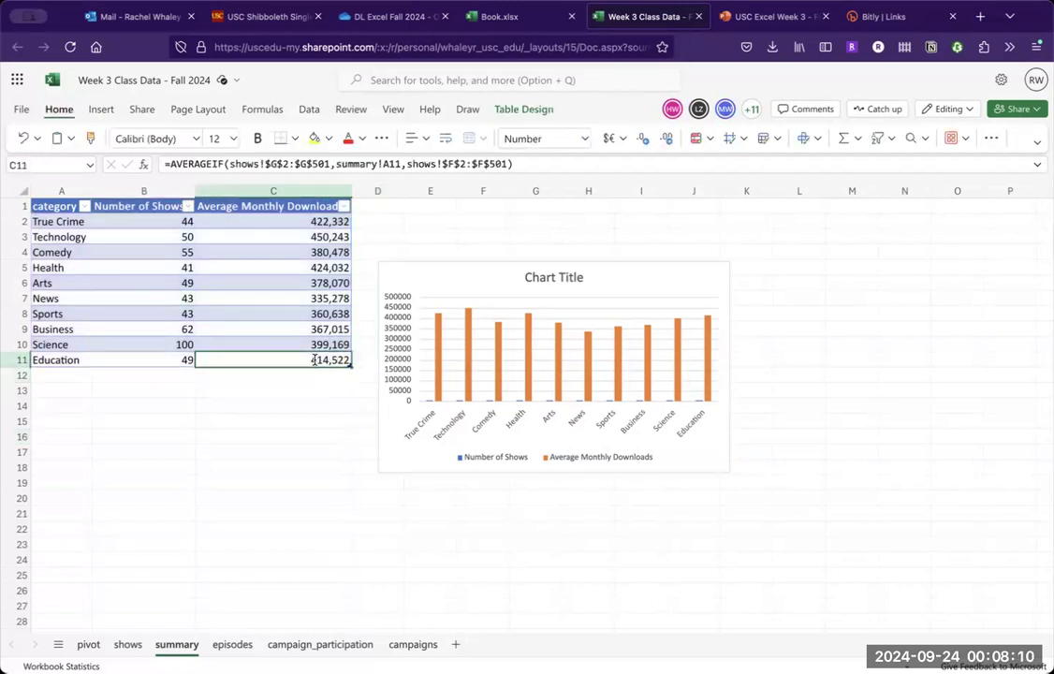
left_click(315, 434)
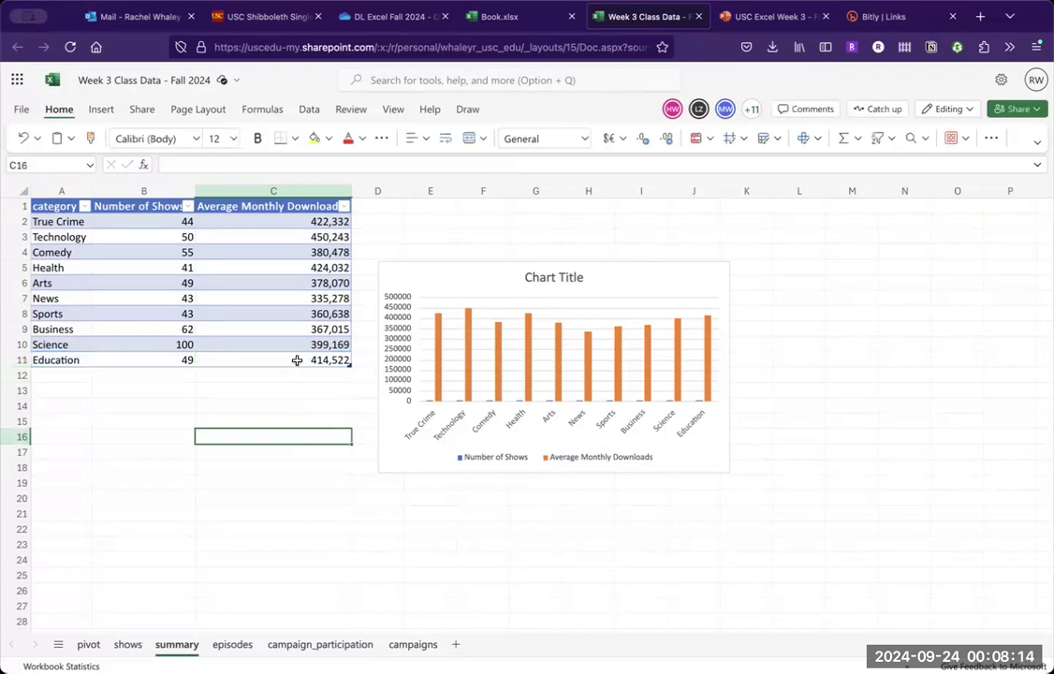
double_click(297, 360)
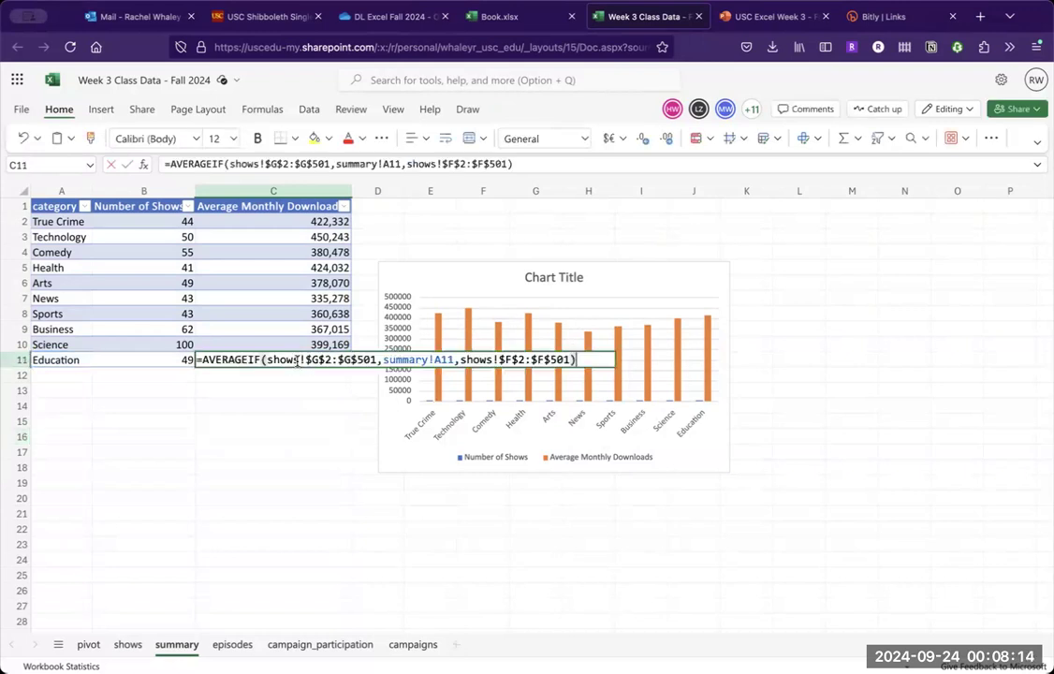
left_click(617, 360)
left_click(335, 415)
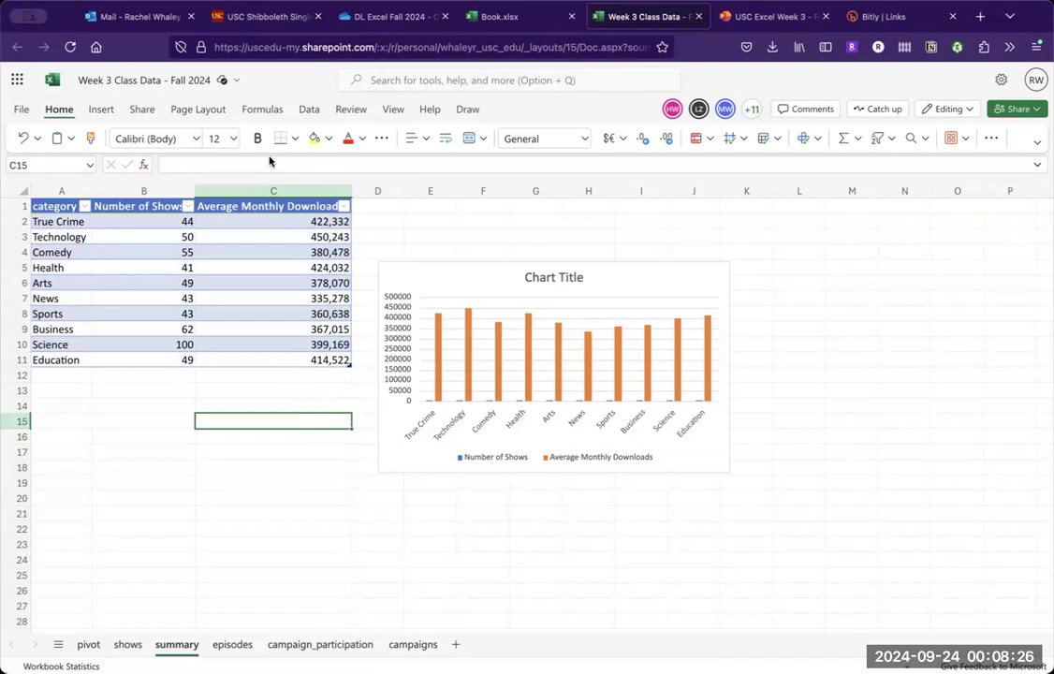
left_click(278, 218)
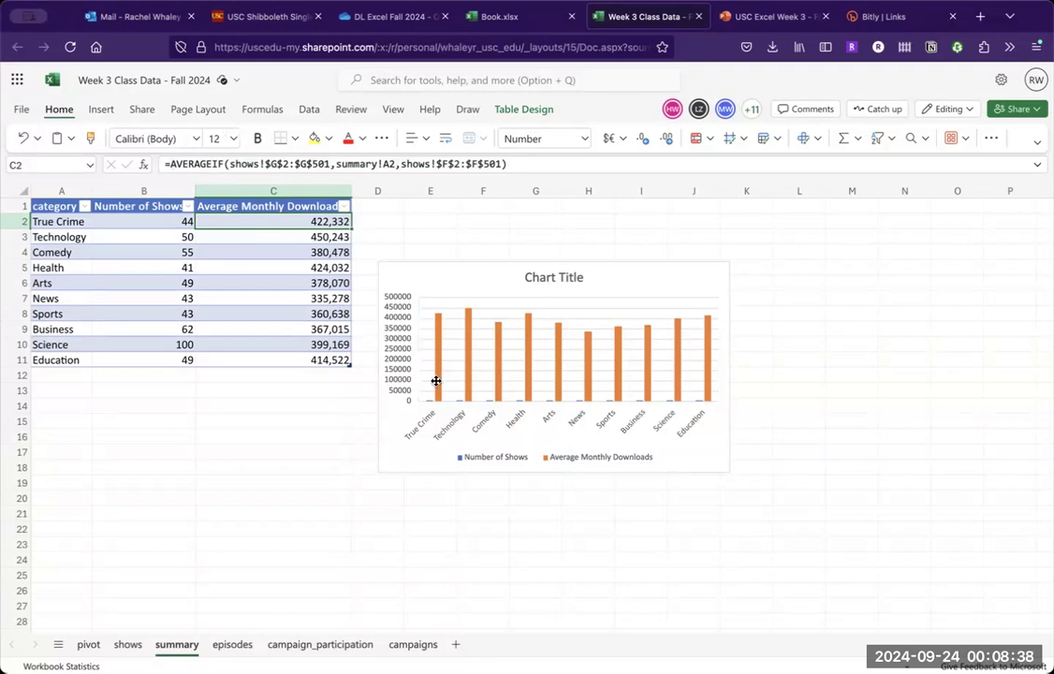
left_click(293, 420)
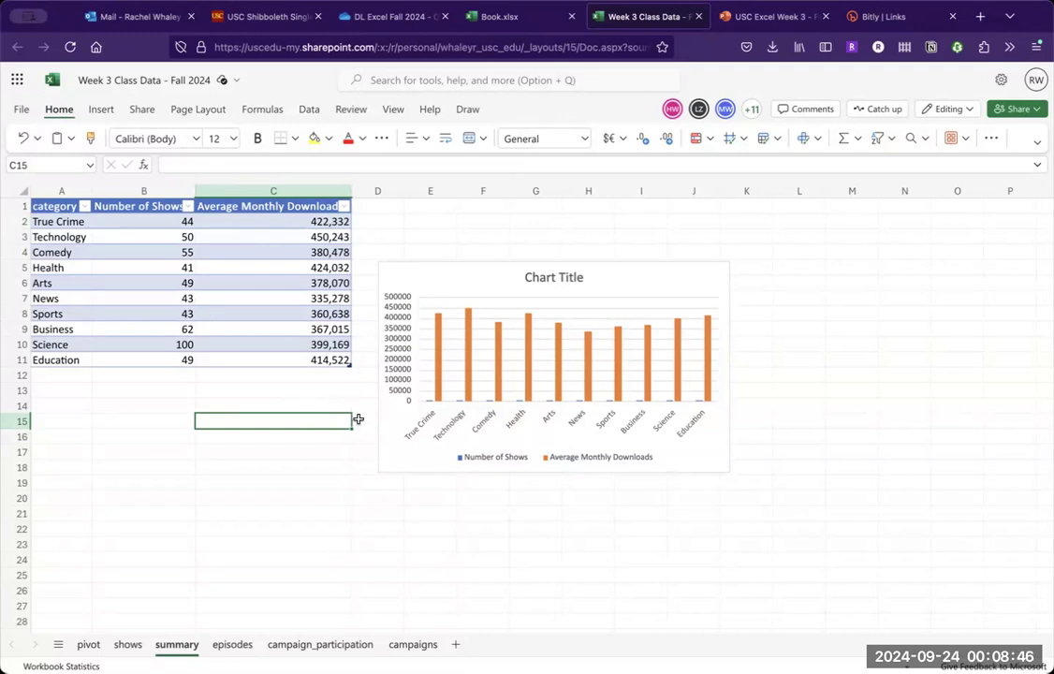
- Show the "Activity part 3" slide in the PowerPoint presentation, and select summary range A1:C11 back in the Excel workbook
left_click(768, 19)
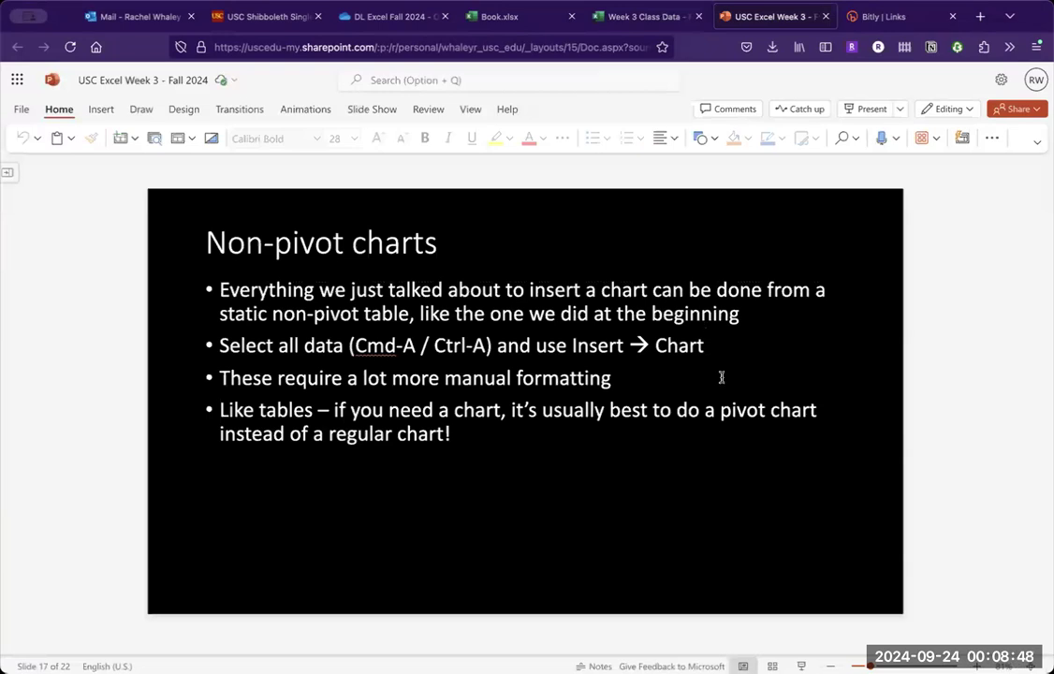
key("Down")
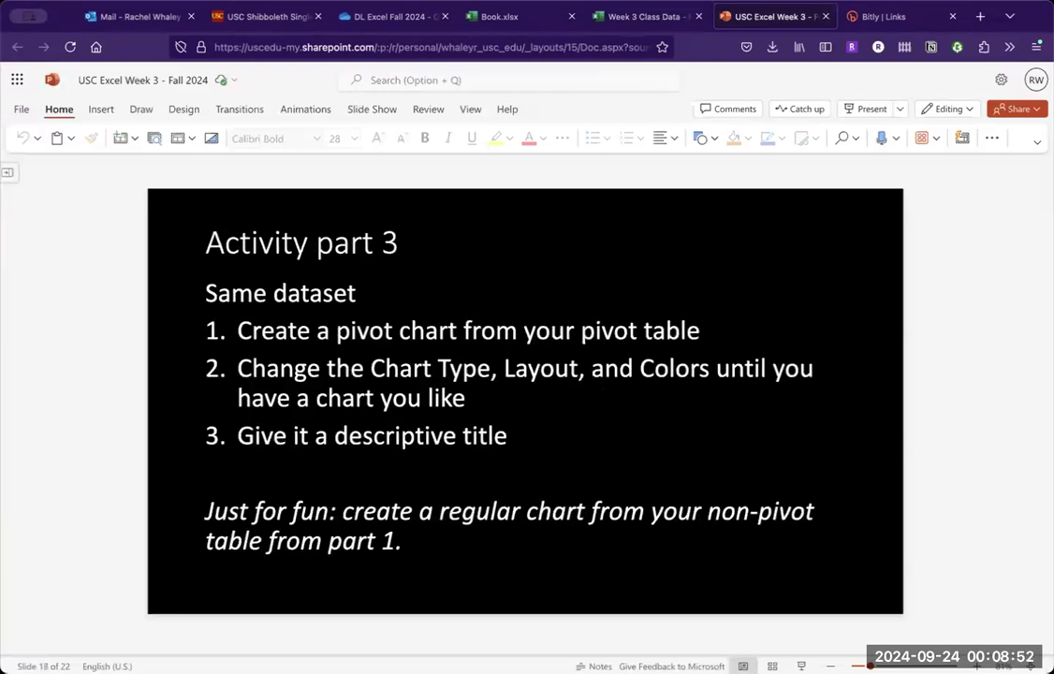
left_click(646, 17)
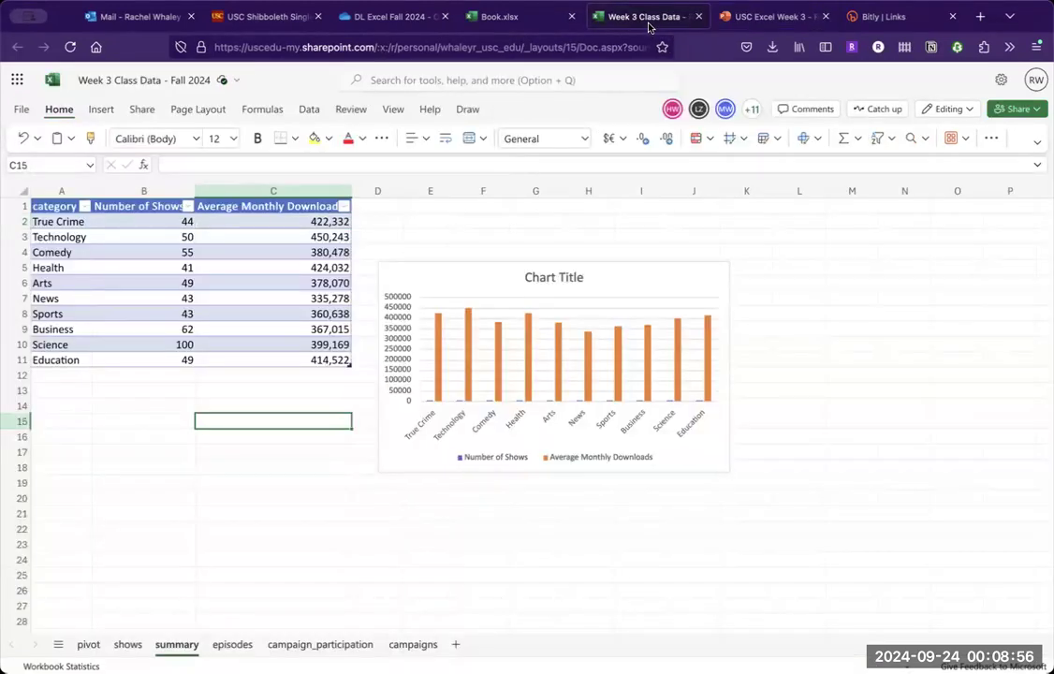
left_click_drag(56, 207, 294, 354)
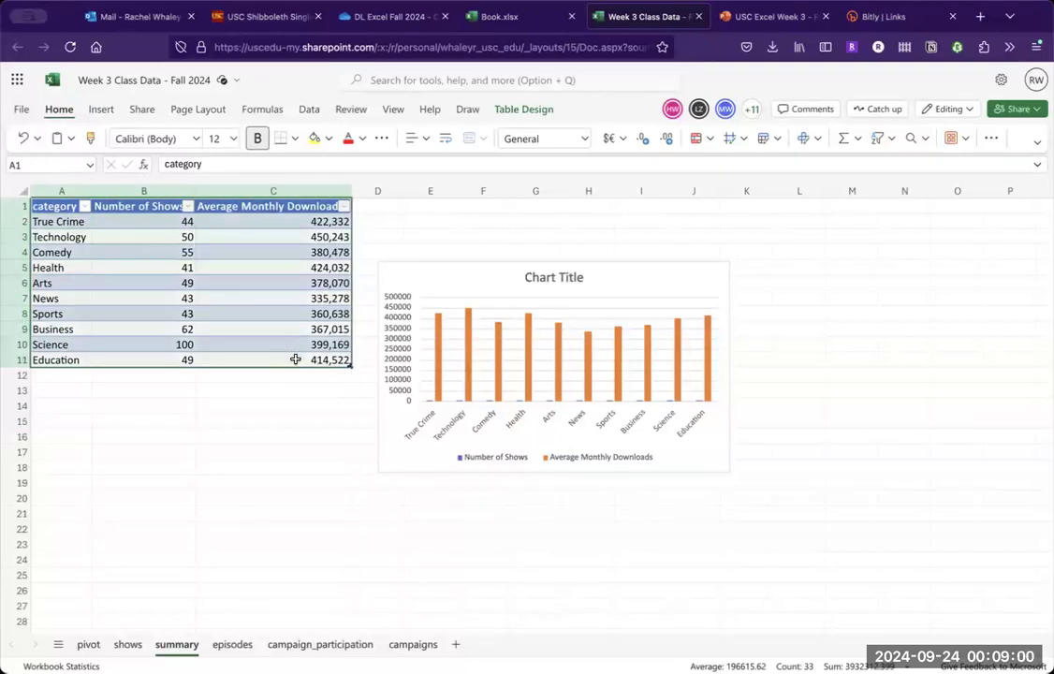
- On the pivot sheet, select the pivot chart and view its chart title placement options
left_click(88, 644)
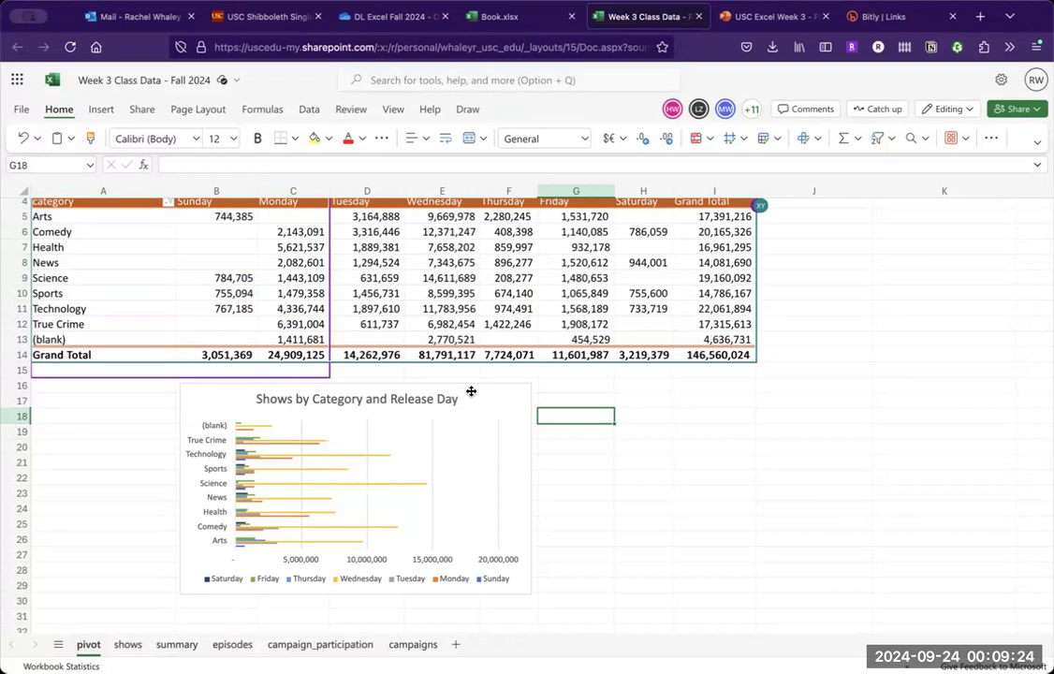
left_click(506, 407)
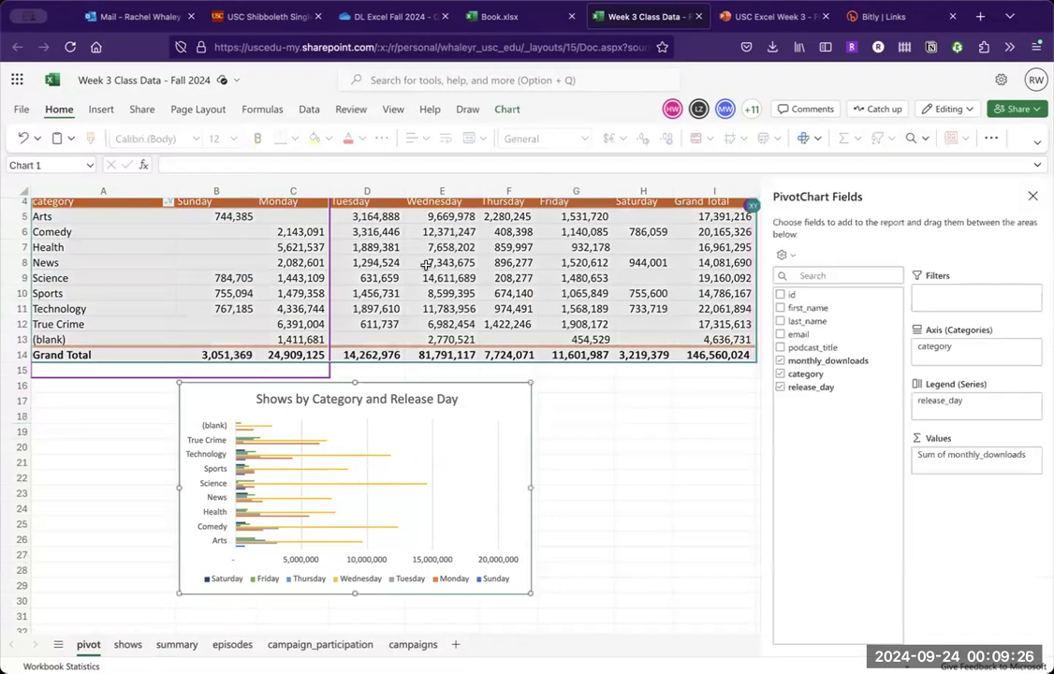
left_click(506, 111)
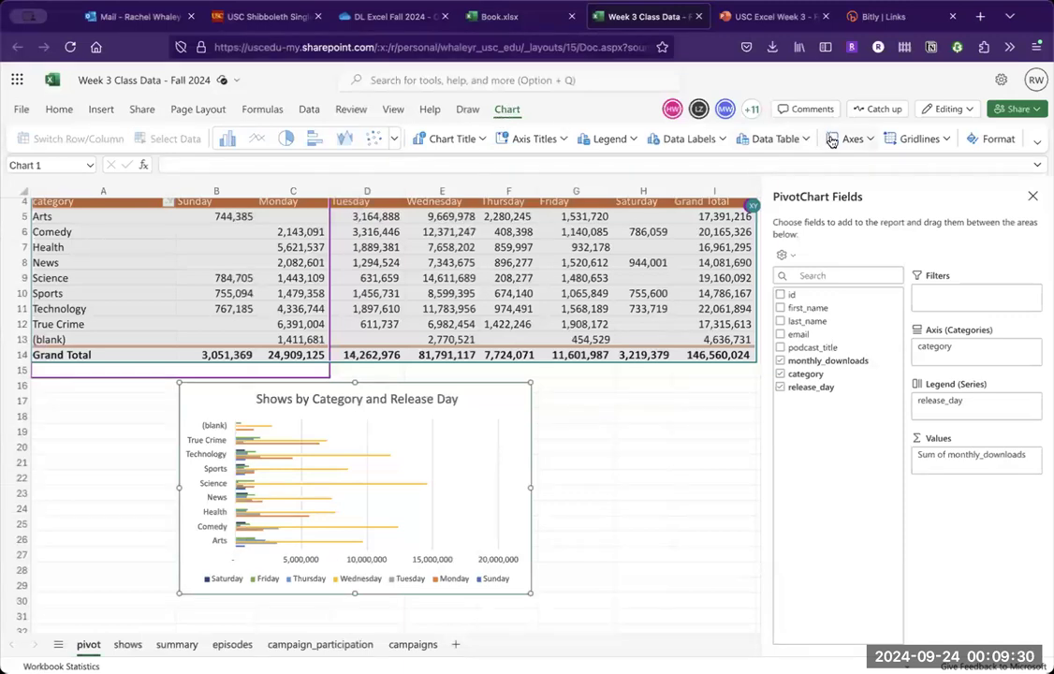
left_click(485, 140)
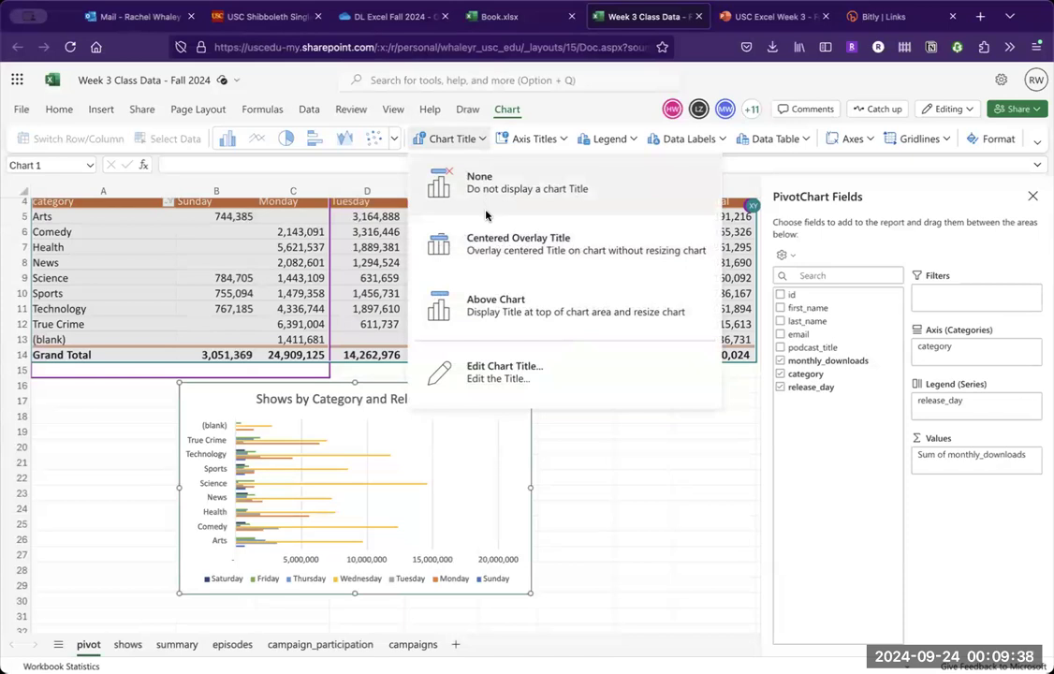
- Switch to the PowerPoint presentation and go back to the "Adding a pivot chart" slide
left_click(742, 13)
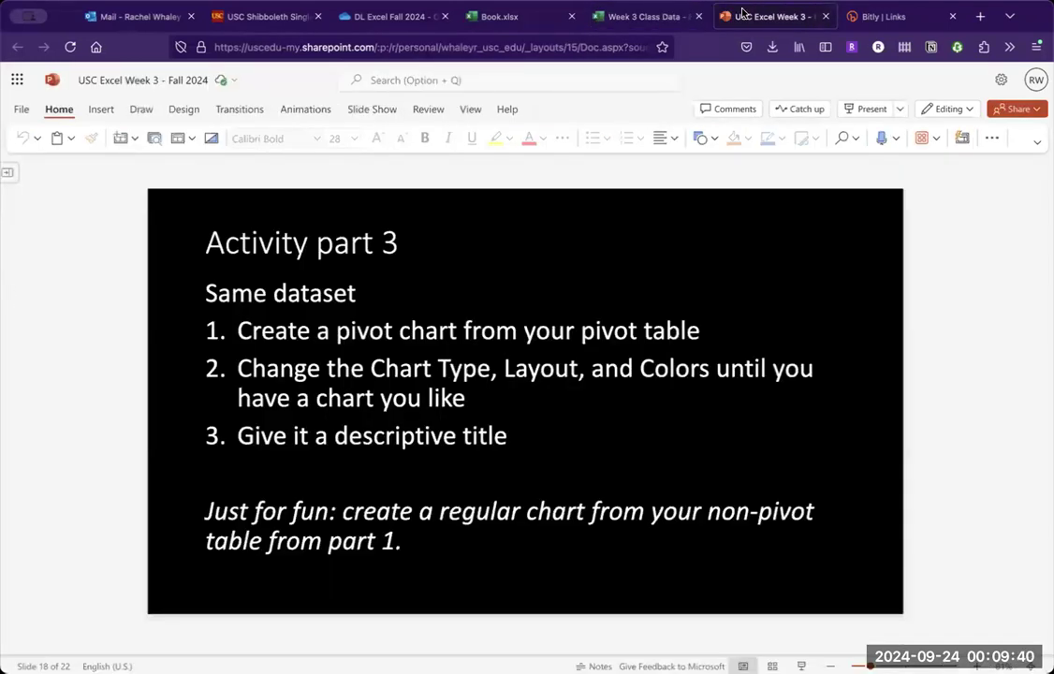
key("Up")
key("Up")
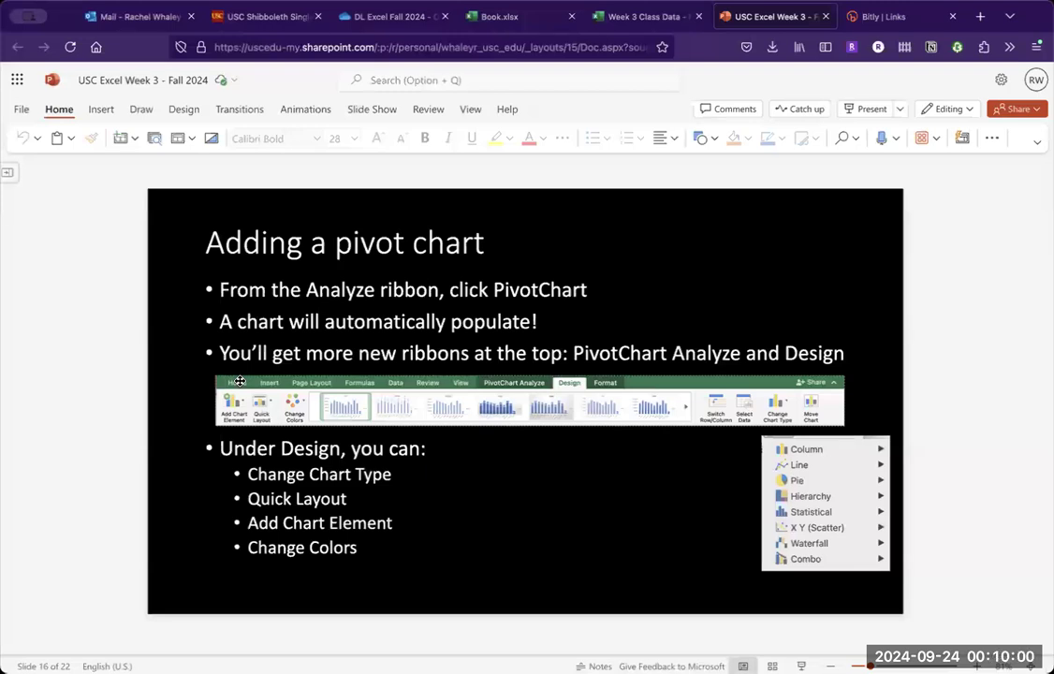
- In the Excel workbook, add the primary horizontal axis title "Average Downloads" below the pivot chart's axis
left_click(604, 16)
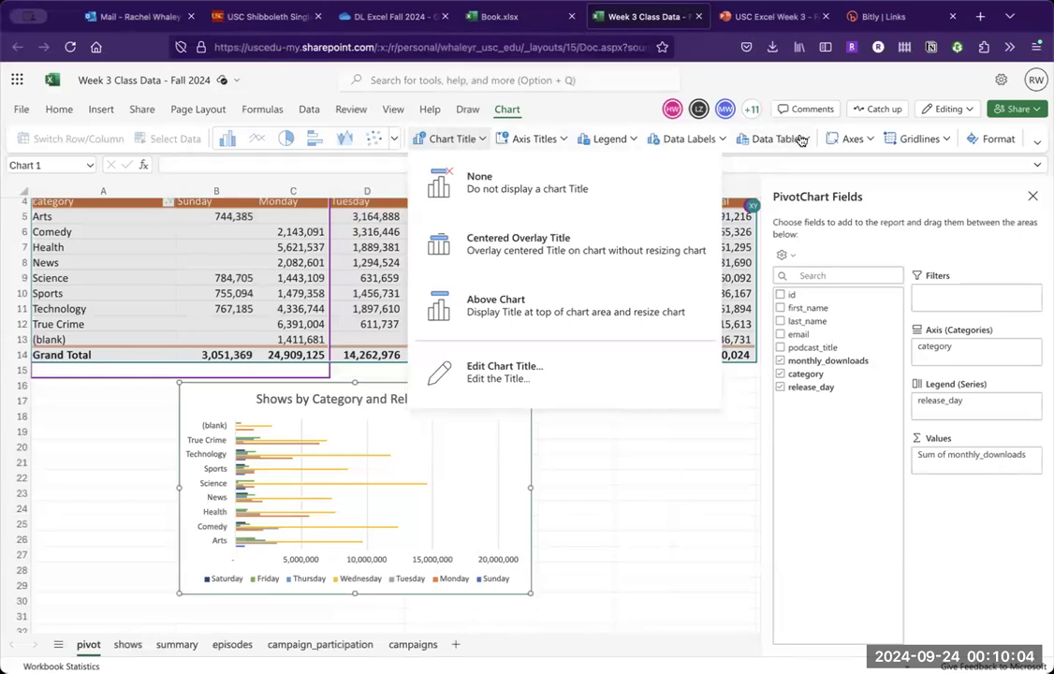
left_click(1037, 143)
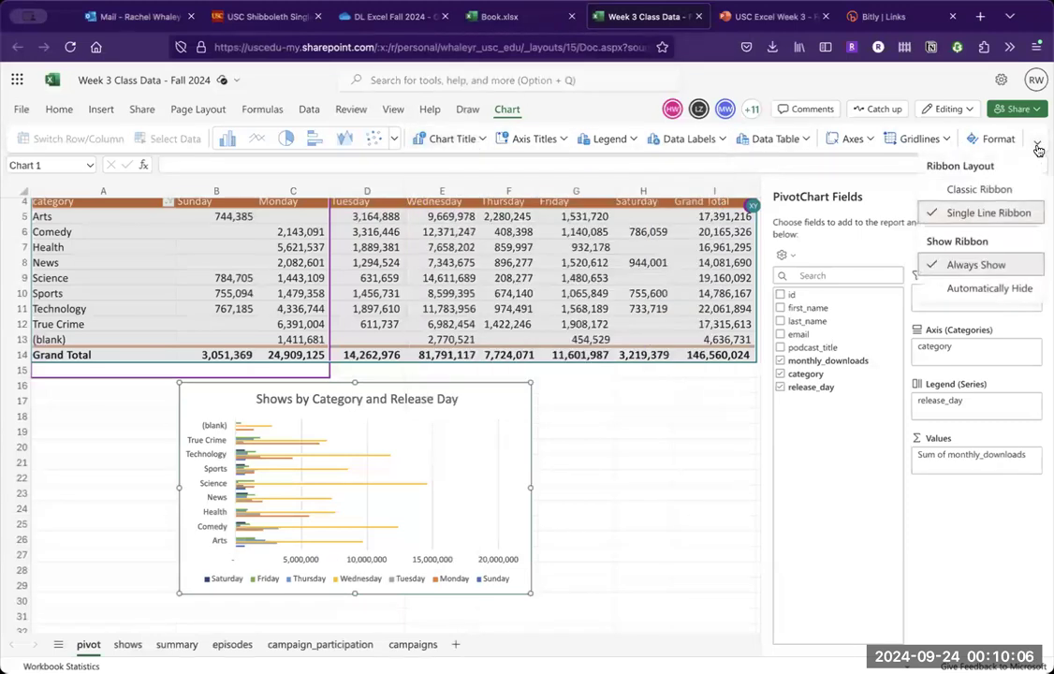
left_click(563, 140)
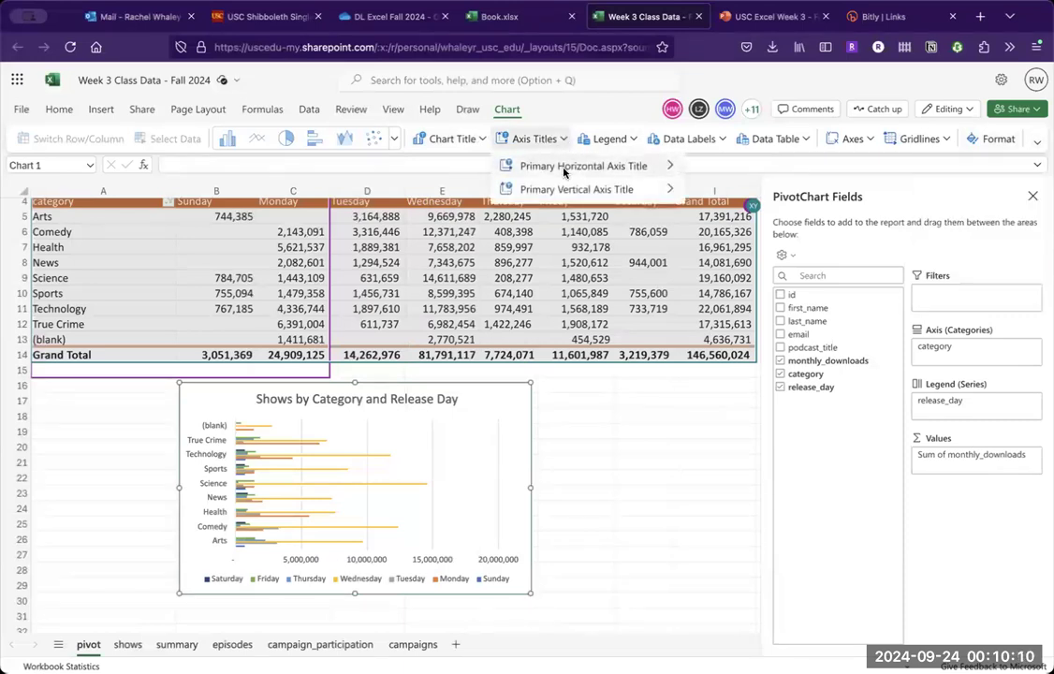
mouse_move(646, 166)
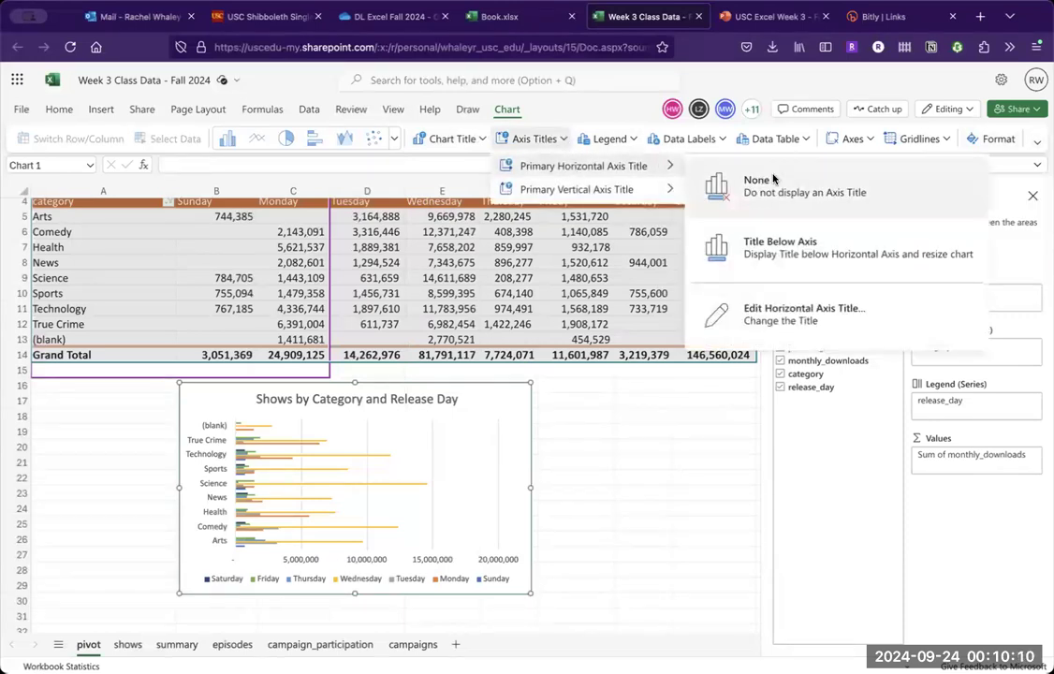
left_click(815, 244)
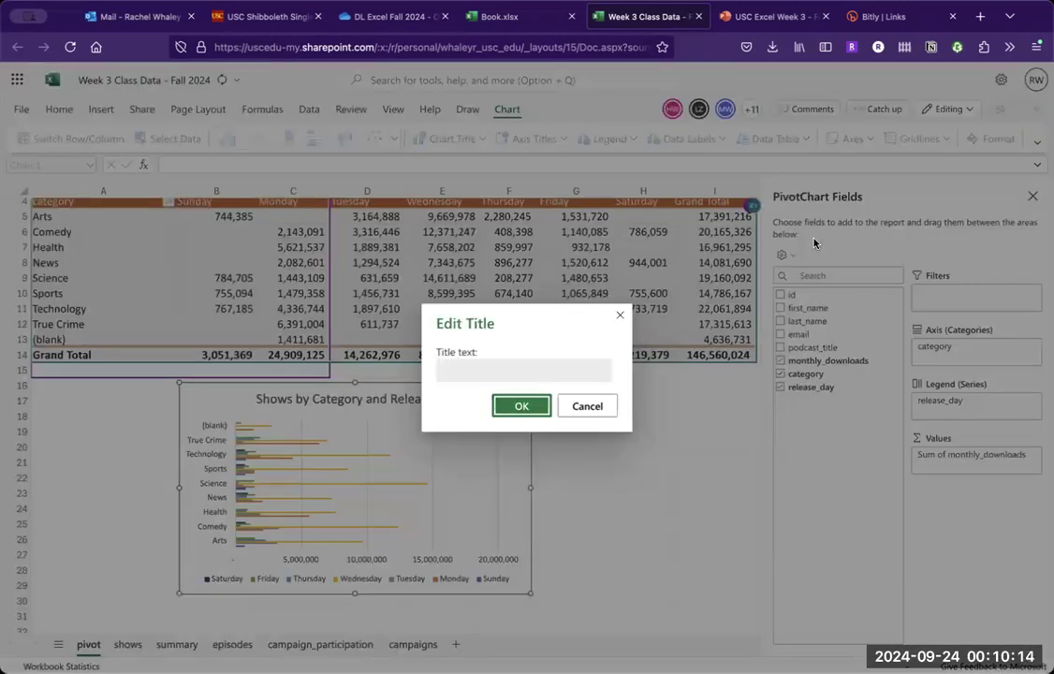
left_click(539, 370)
type("Aver")
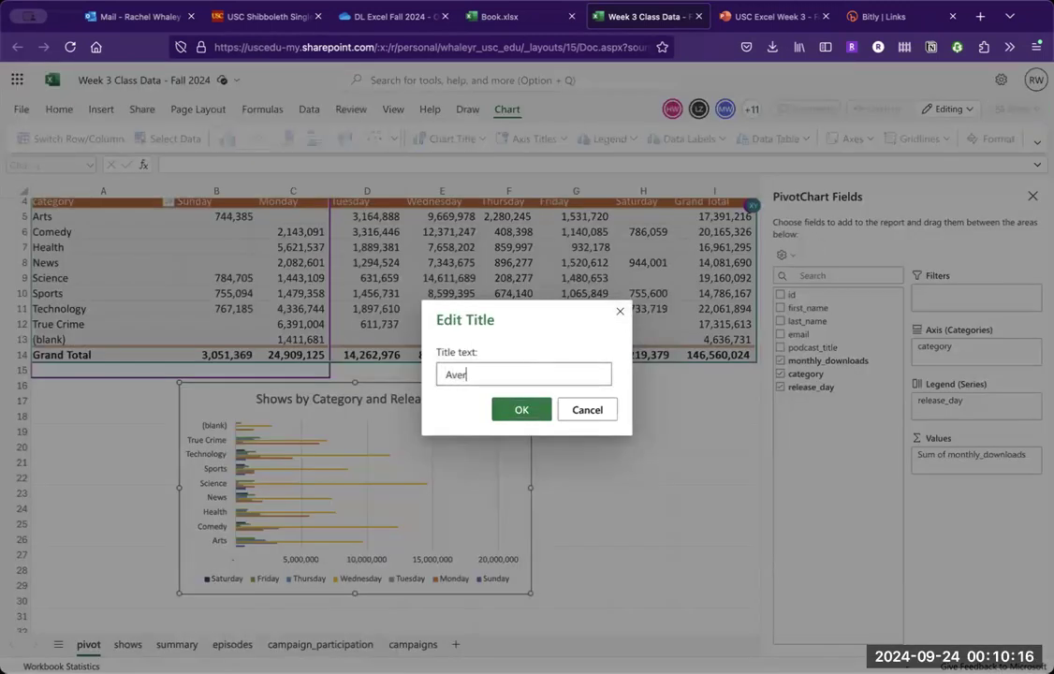
type("age Downloads")
left_click(509, 409)
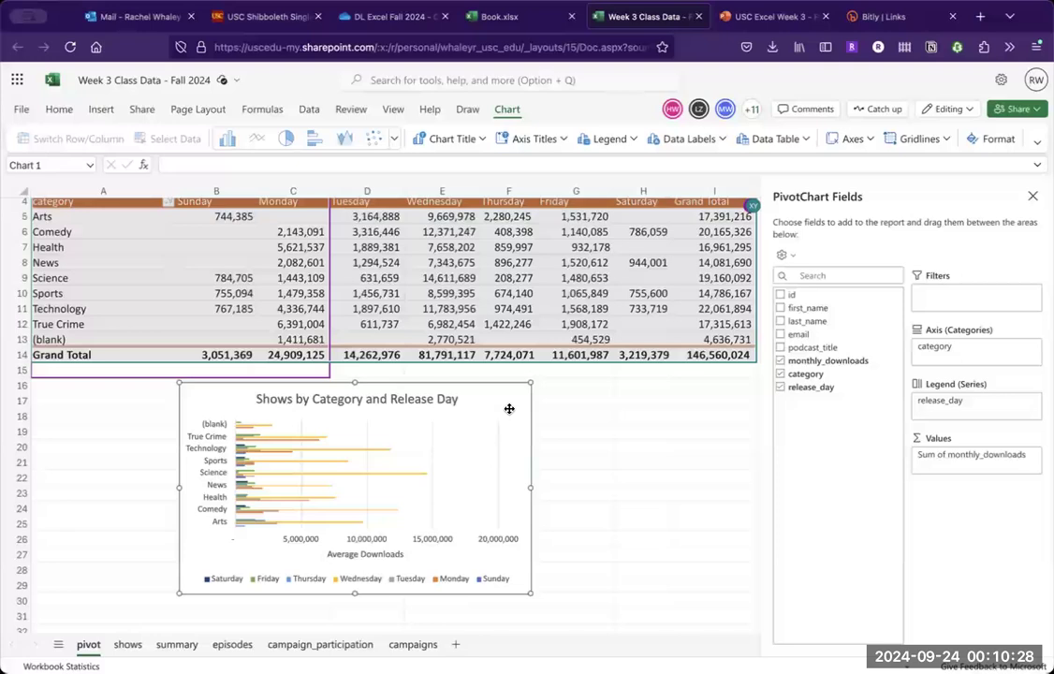
- View the chart types available for the pivot chart, and inspect the Comedy average formula in C4 on the summary sheet
left_click(394, 139)
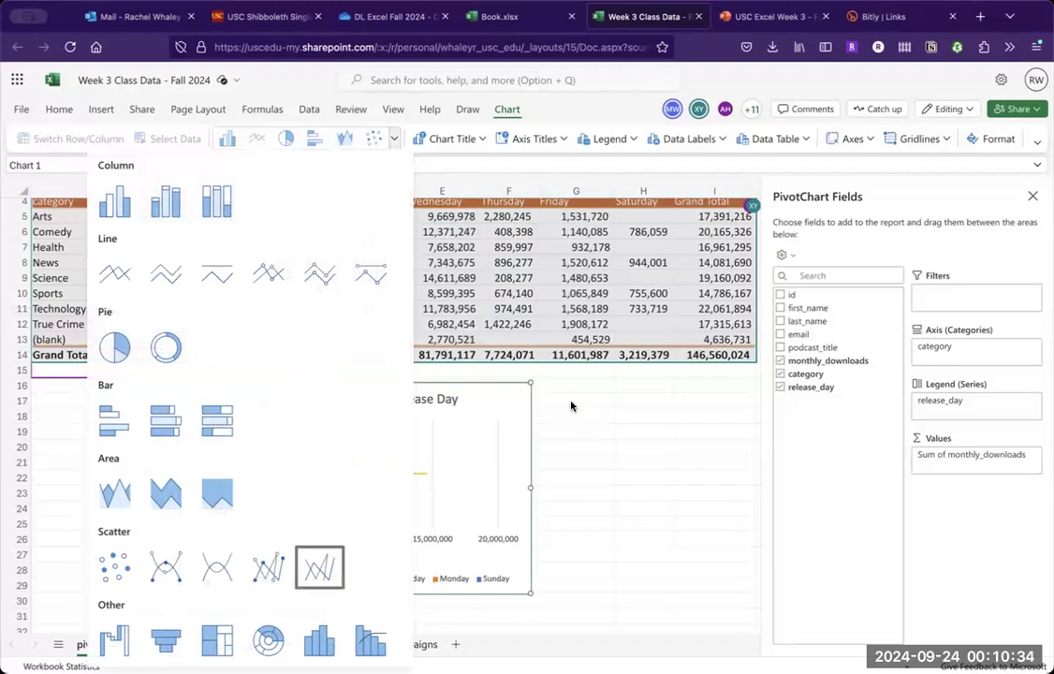
key("Escape")
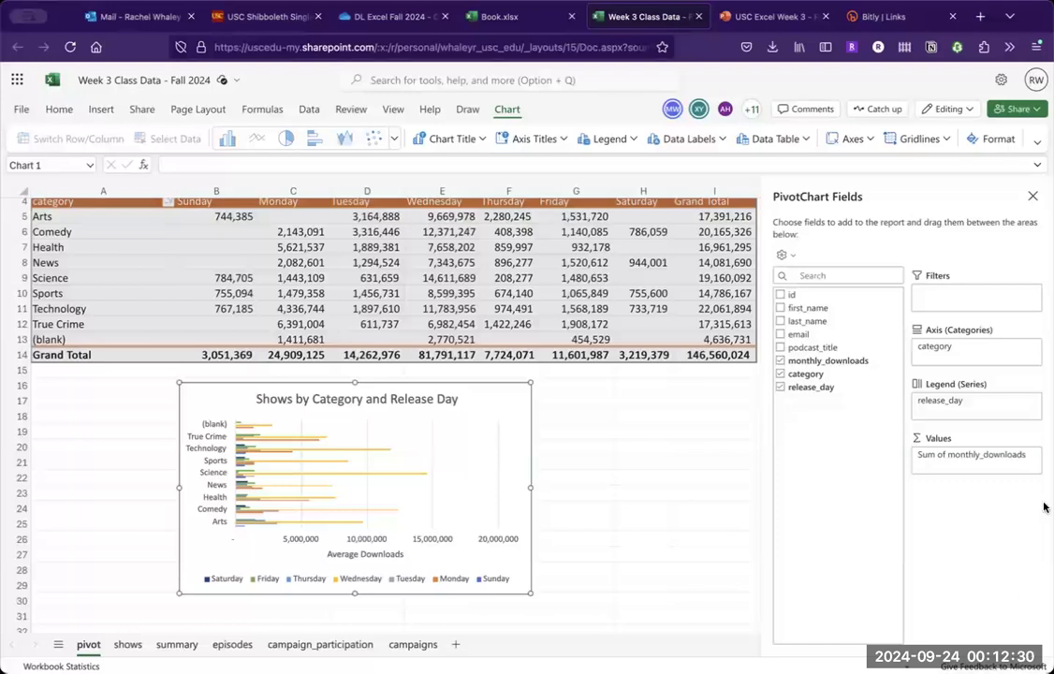
left_click(177, 645)
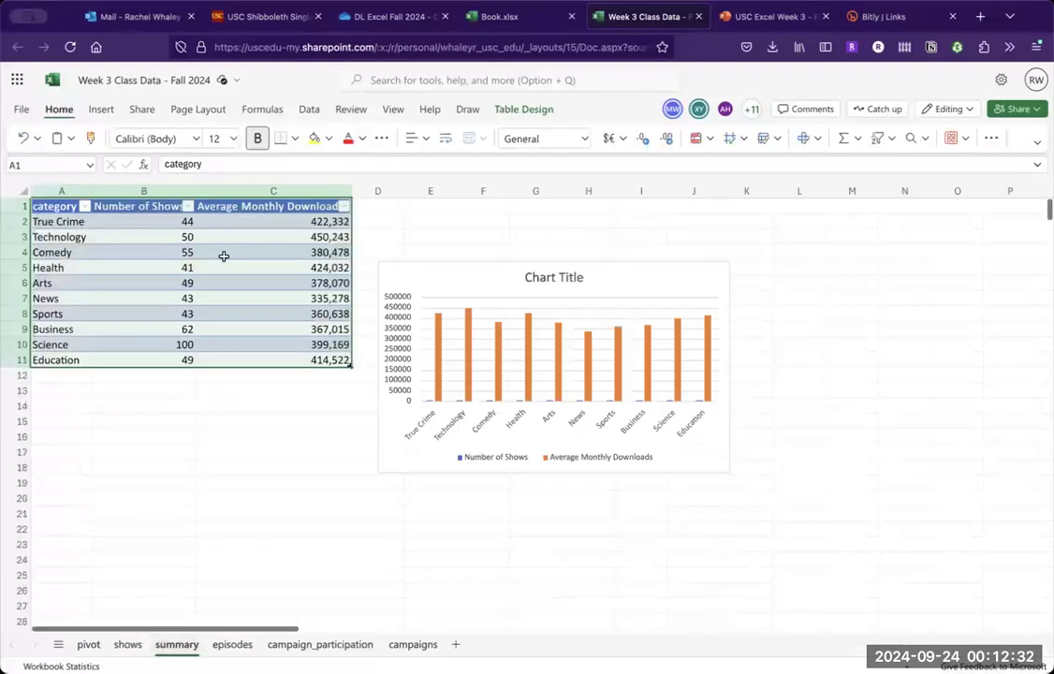
left_click(224, 256)
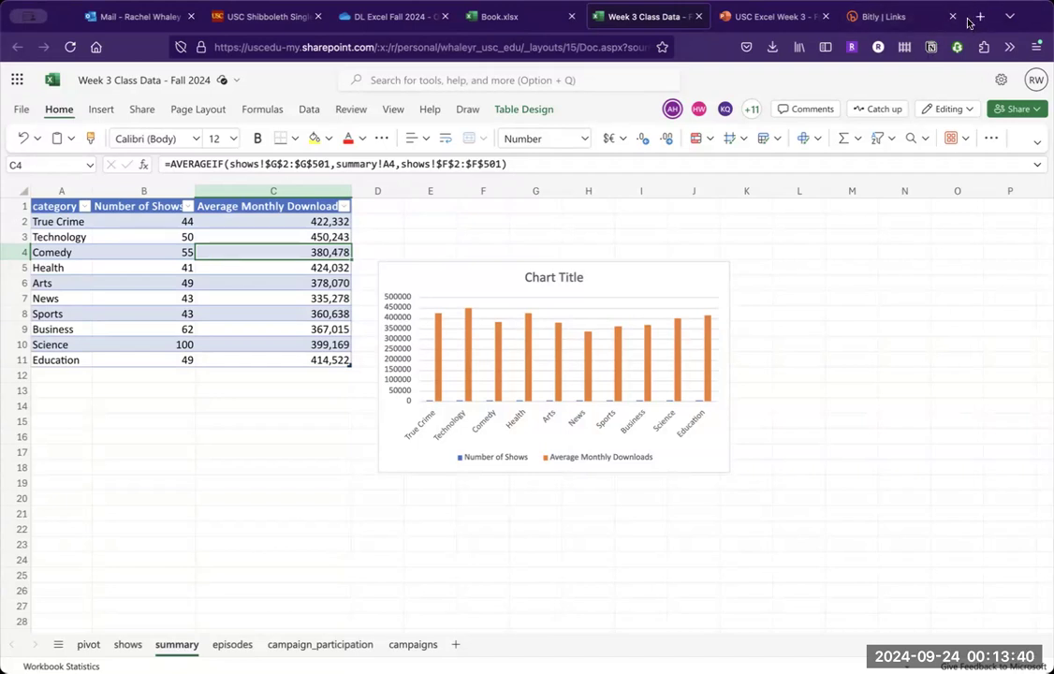
- Switch to Google Sheets by reopening the recently closed USC_EXCEL_CLASS_MOCK_DATA_ADVANCED.xlsx spreadsheet from the browser history
left_click(180, 1)
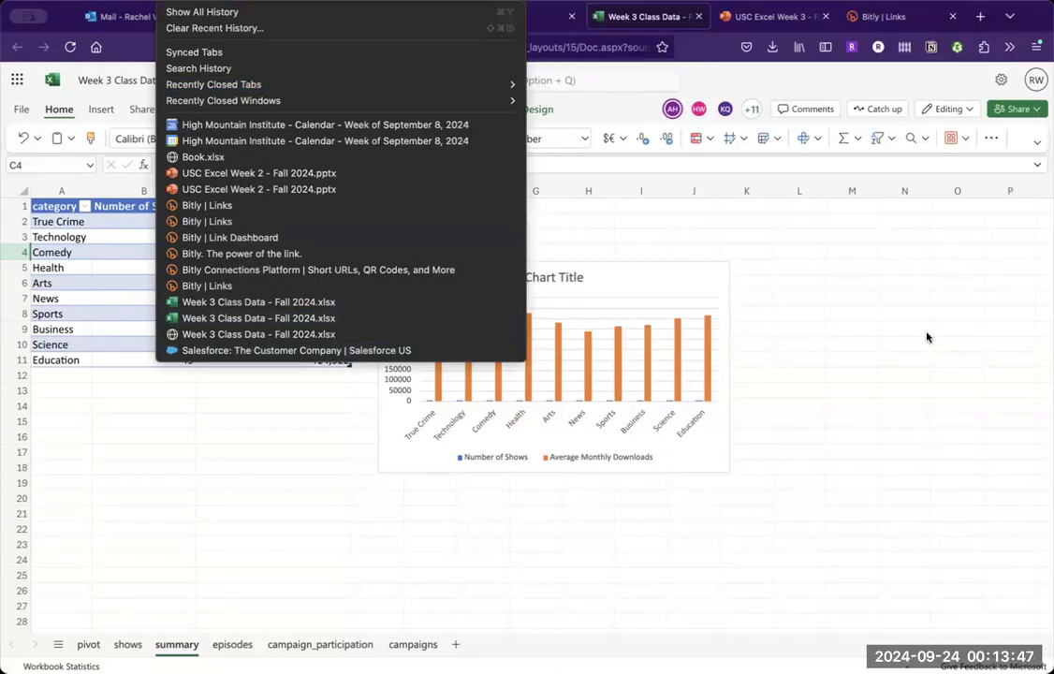
left_click(927, 334)
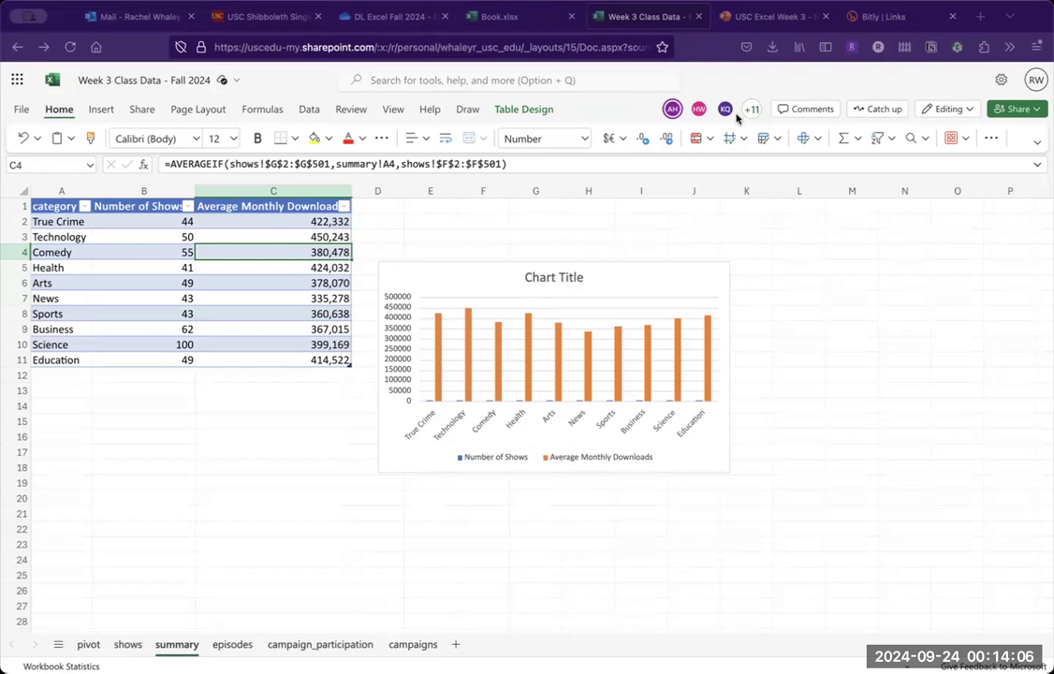
left_click_drag(714, 25, 716, 23)
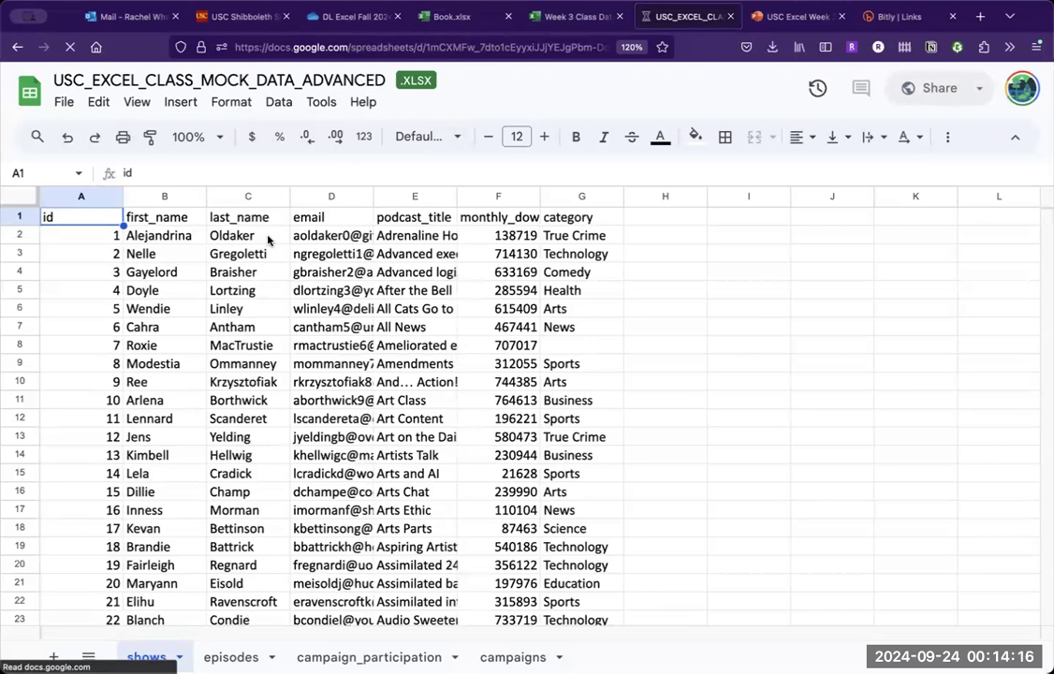
- Create a pivot table on a new sheet from all the shows data, range shows!A1:G501
key("ctrl+a")
left_click(180, 102)
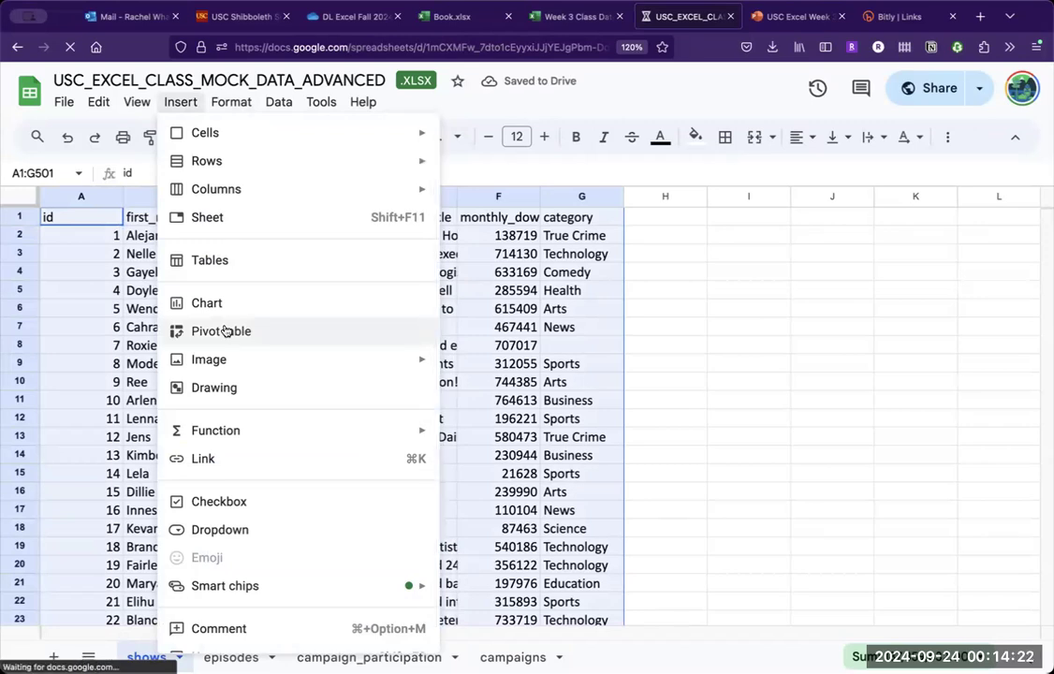
left_click(223, 331)
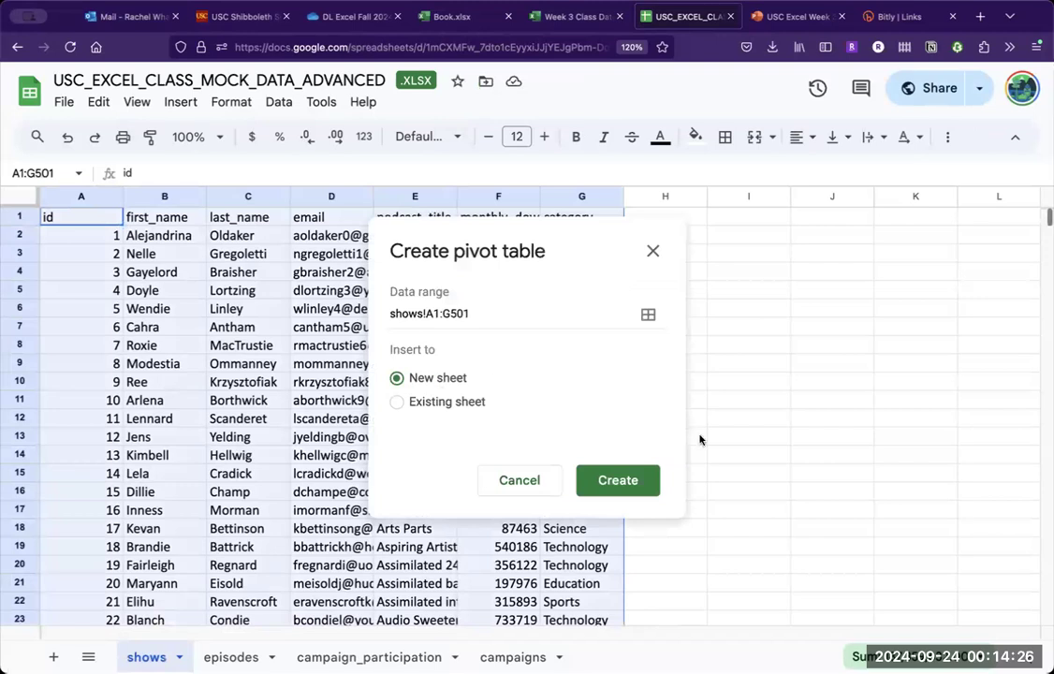
left_click(636, 488)
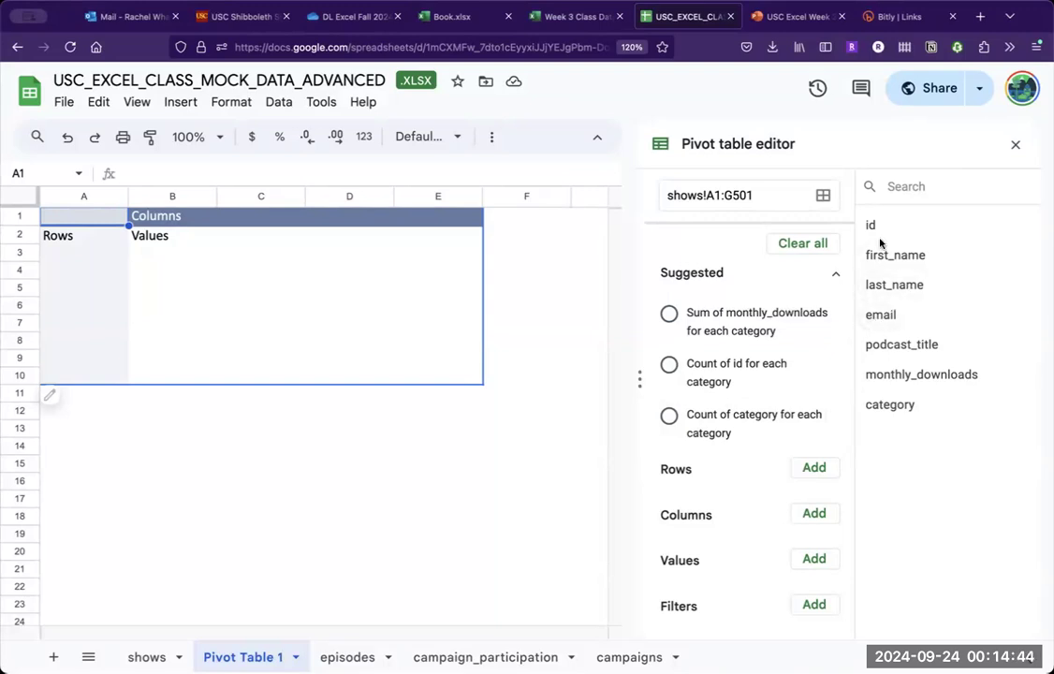
- Add podcast_title to the new pivot table's values and category to its rows, and inspect the Science count
left_click_drag(895, 349, 745, 604)
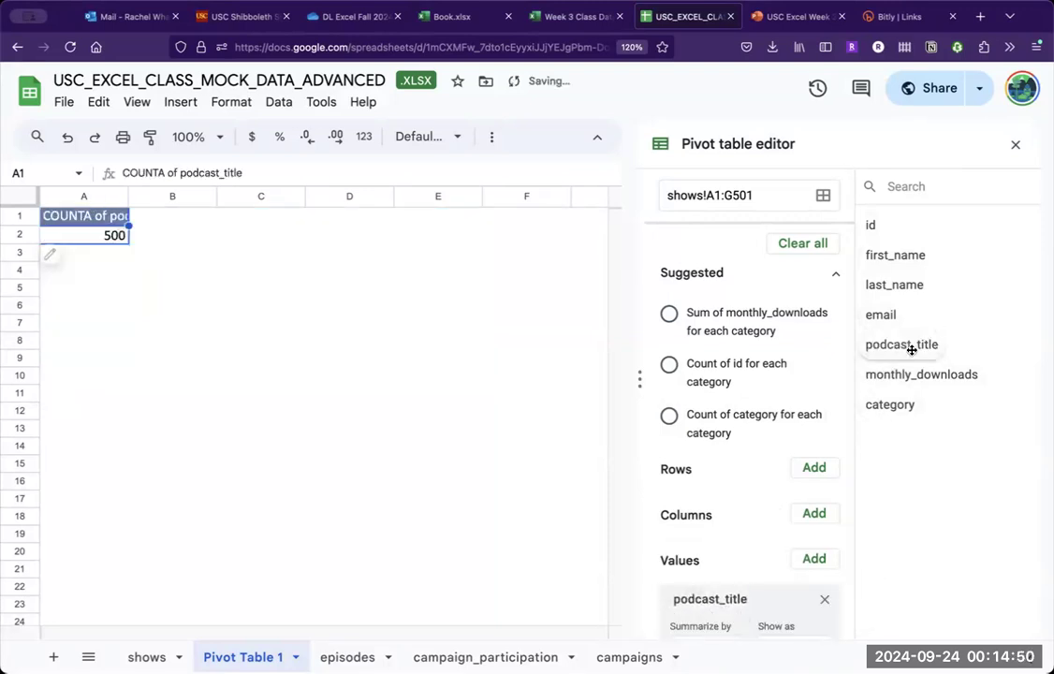
left_click_drag(889, 403, 708, 505)
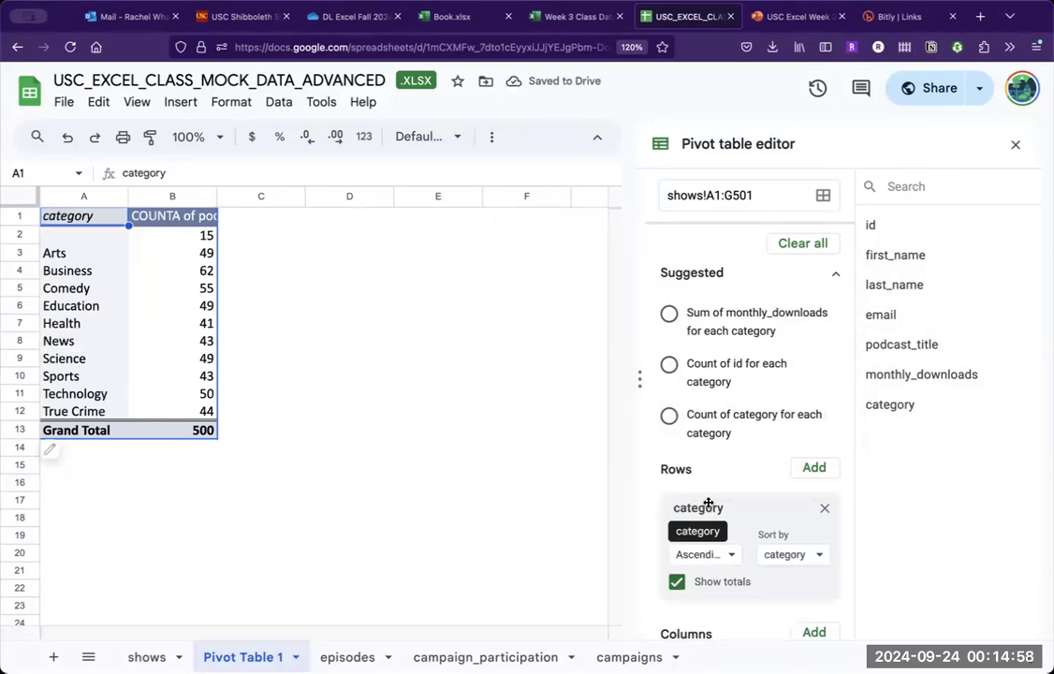
left_click(370, 395)
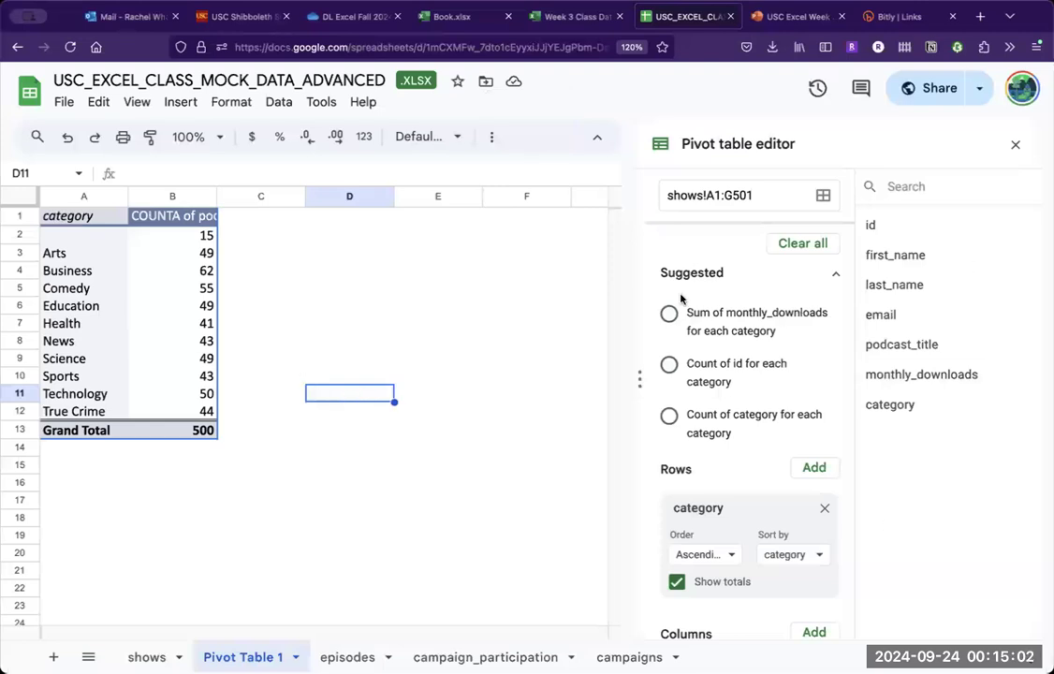
left_click(350, 447)
left_click(137, 364)
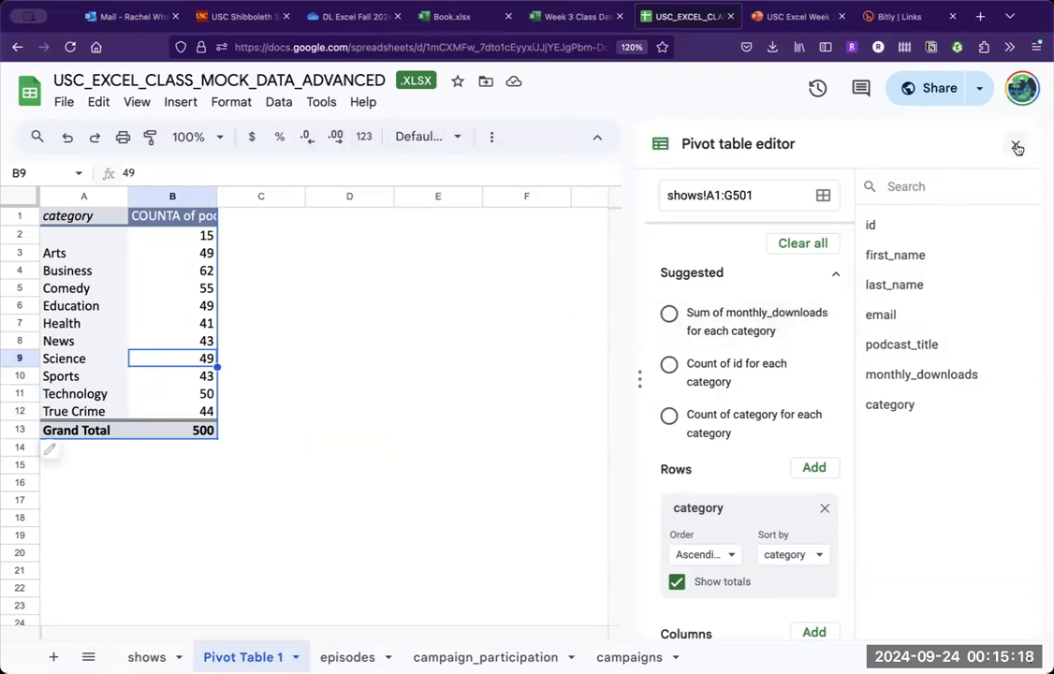
- Check the Excel summary sheet, and in the PowerPoint presentation advance to the "Adding or editing data in a pivot table" slide
left_click(573, 16)
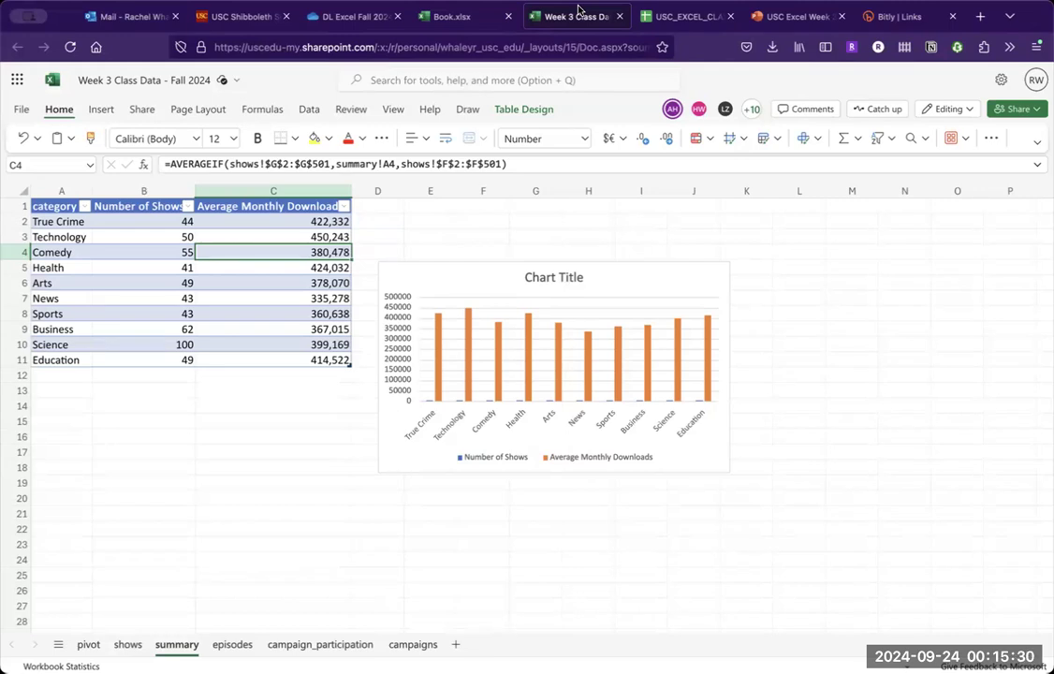
left_click(773, 17)
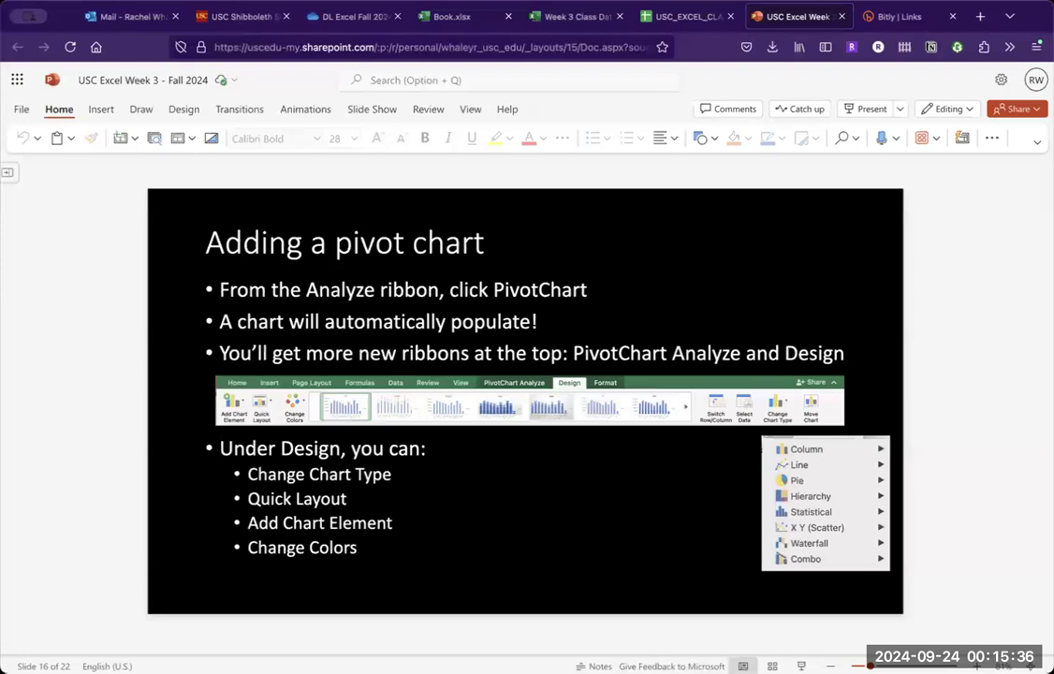
key("Page_Down")
key("Page_Down")
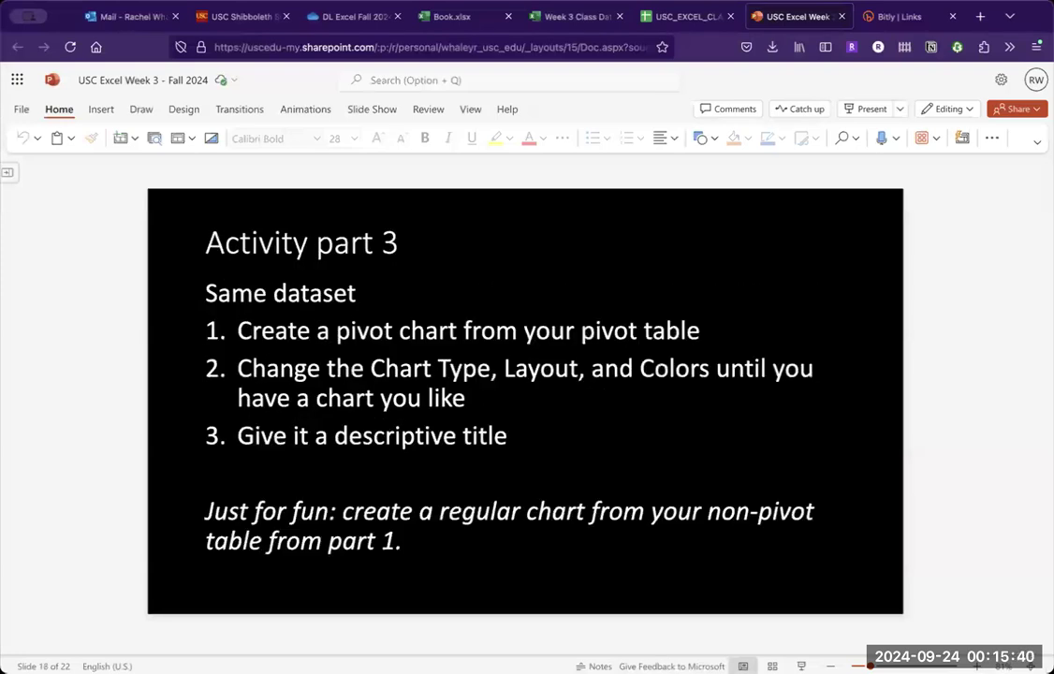
key("Page_Down")
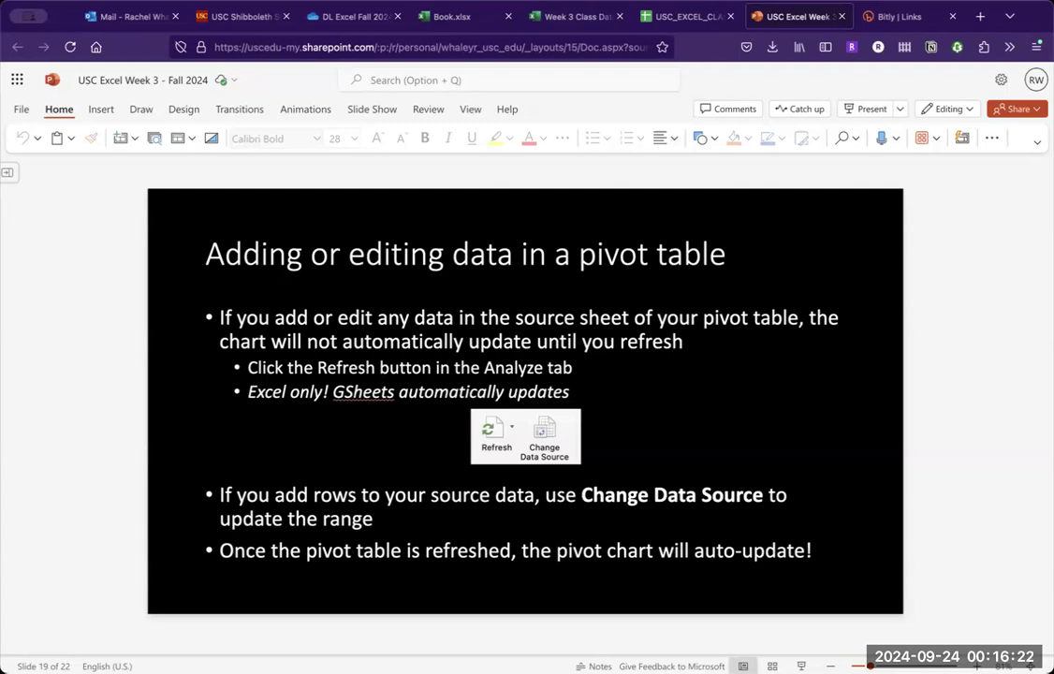
- In the Excel workbook's pivot sheet, replace the pivot table's sum of monthly_downloads with the count of podcast_title, and check the grand total
left_click(562, 19)
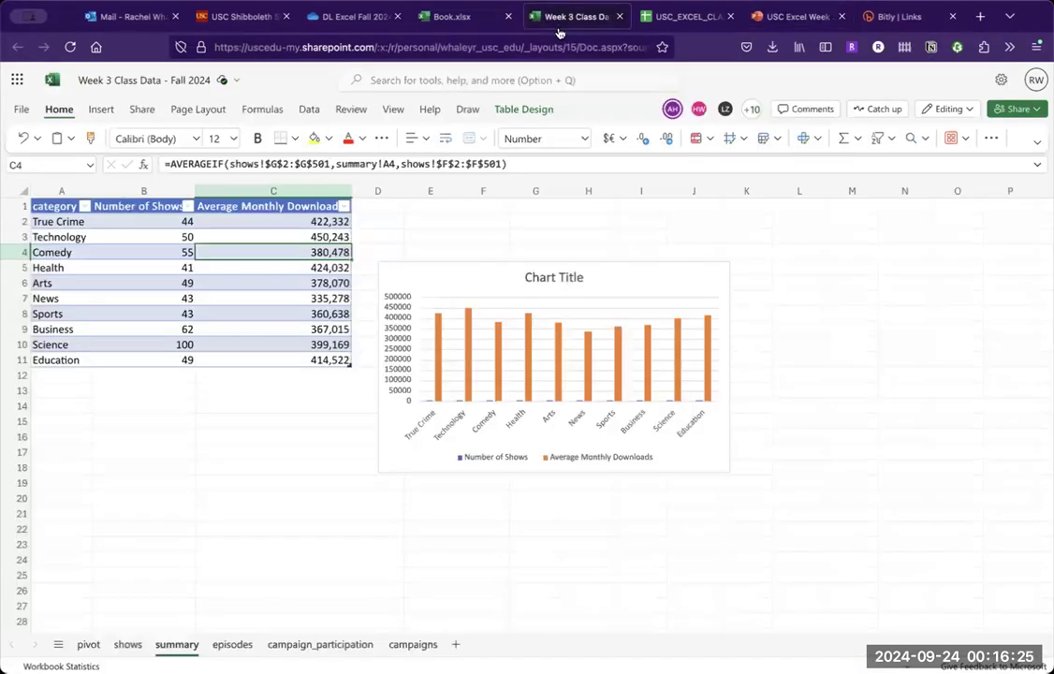
left_click(88, 644)
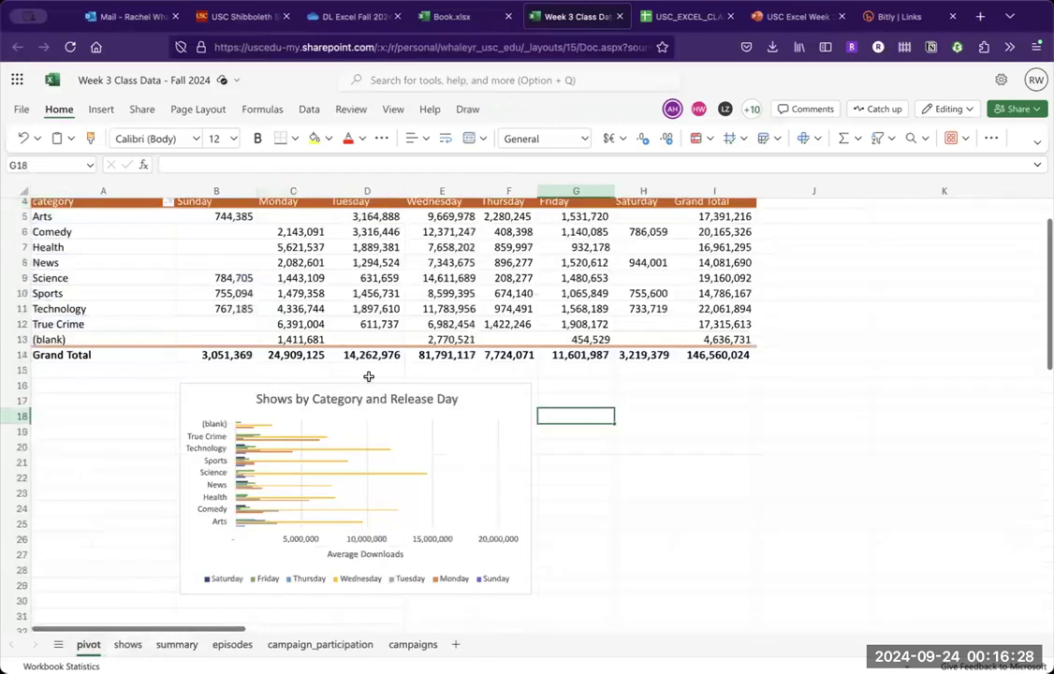
scroll(365, 371, "down", 2)
scroll(368, 376, "up", 3)
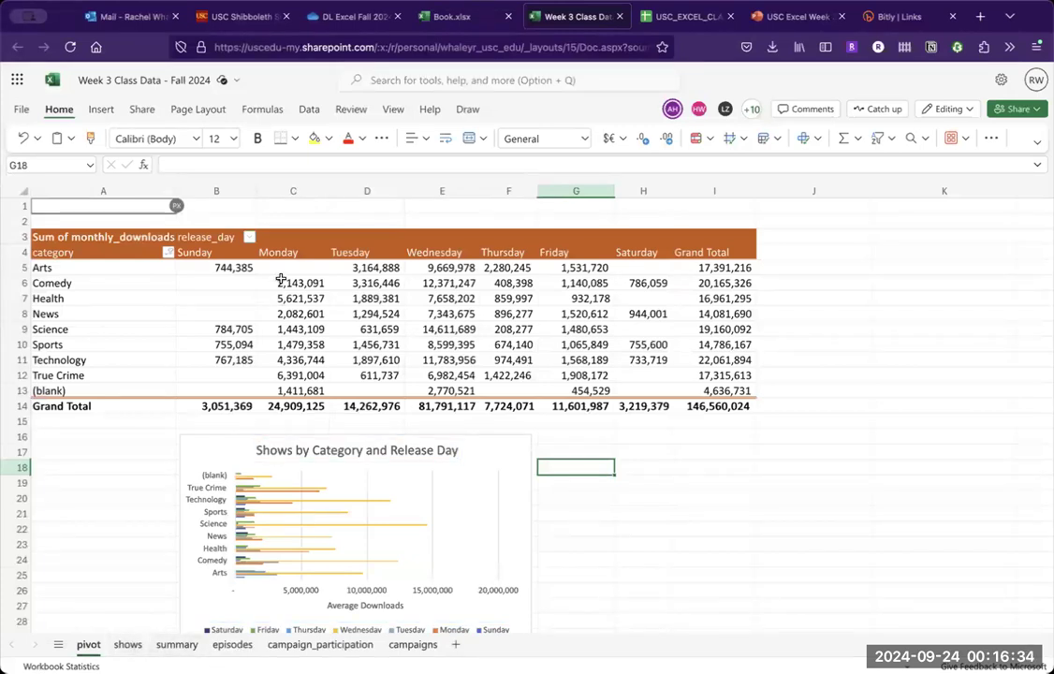
left_click(291, 329)
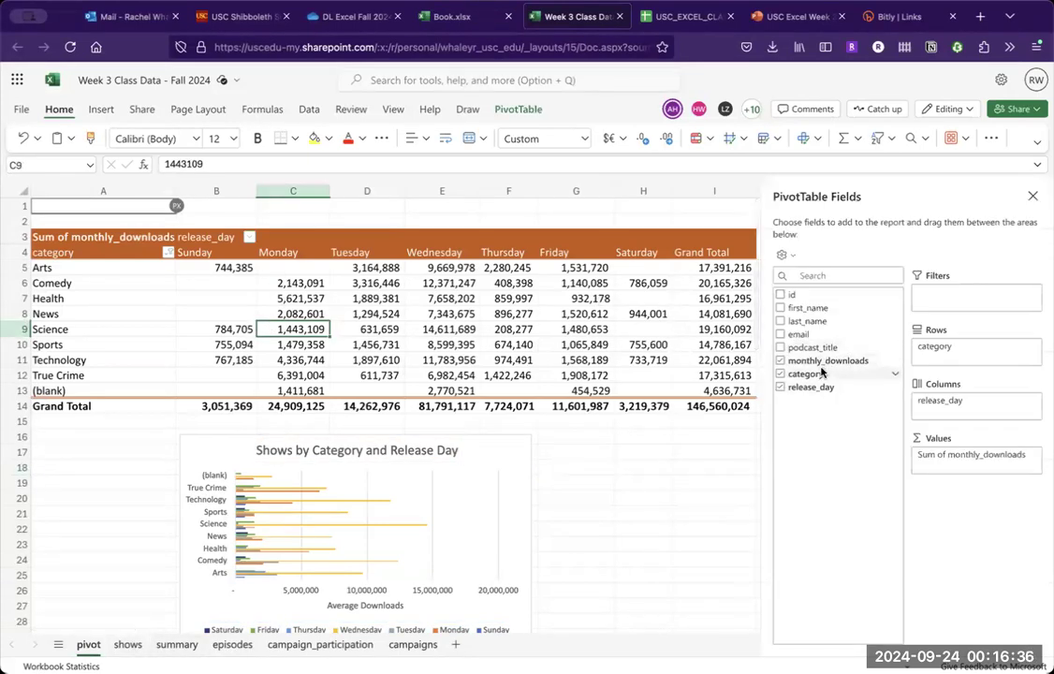
left_click_drag(972, 484, 824, 432)
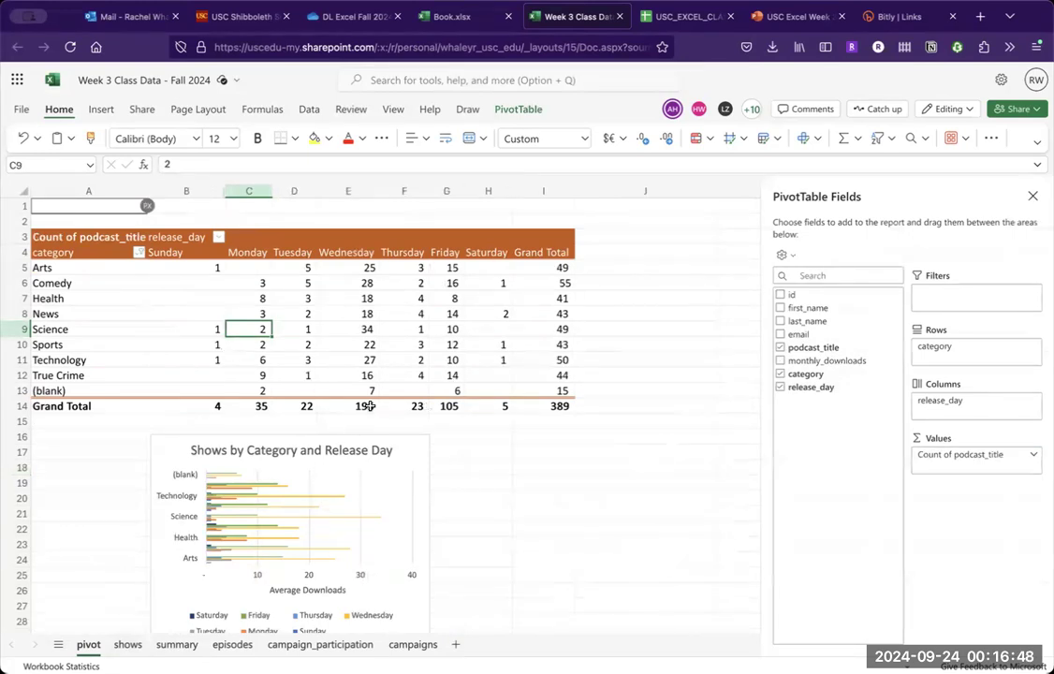
left_click(206, 271)
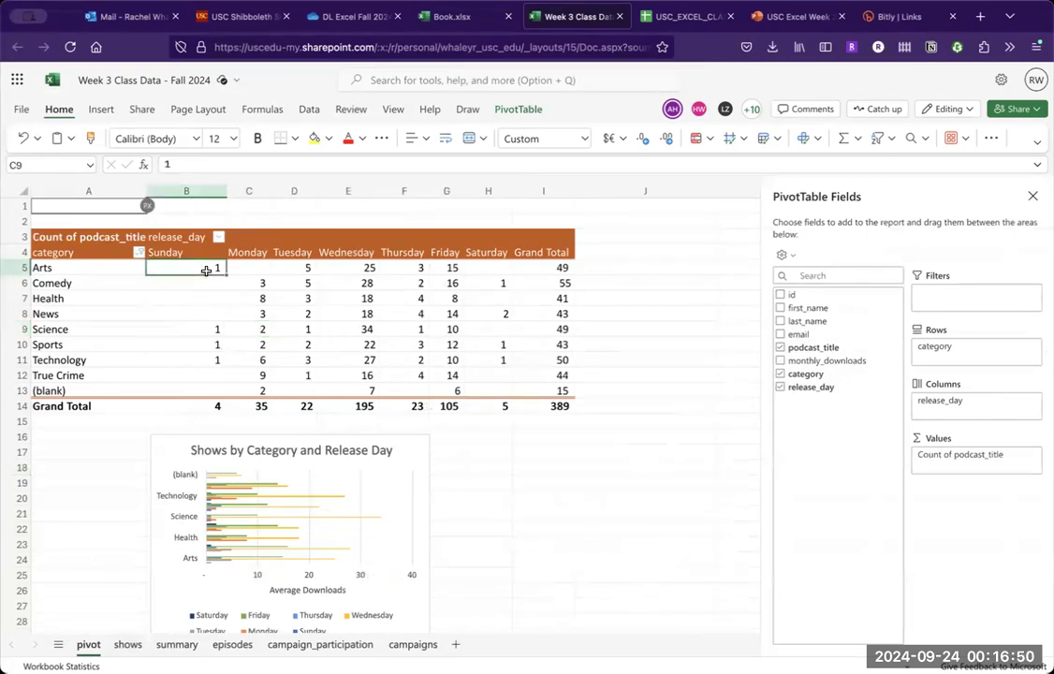
left_click(548, 408)
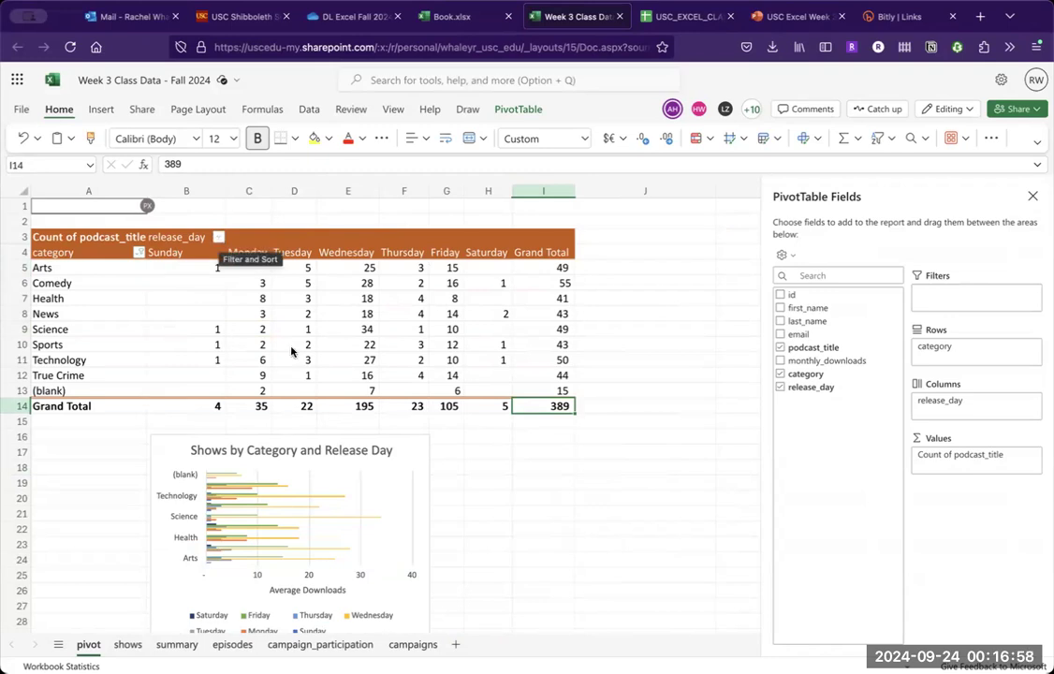
- Move the pivot chart away from beneath the pivot table to around columns L to N, starting near row 13
left_click_drag(431, 456, 412, 412)
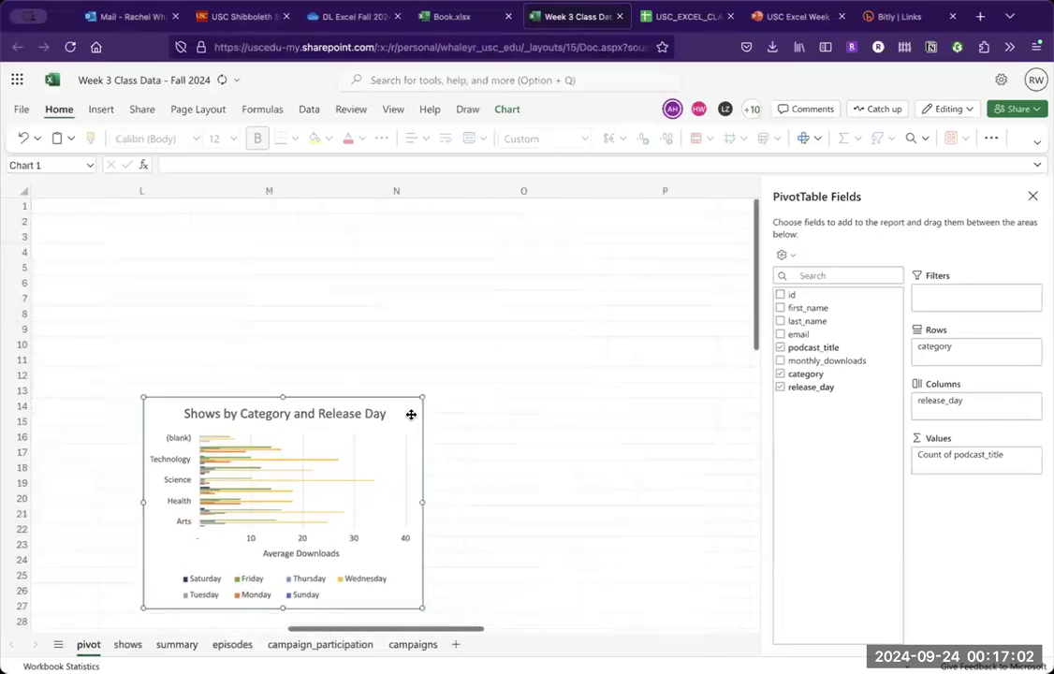
scroll(405, 376, "left", 10)
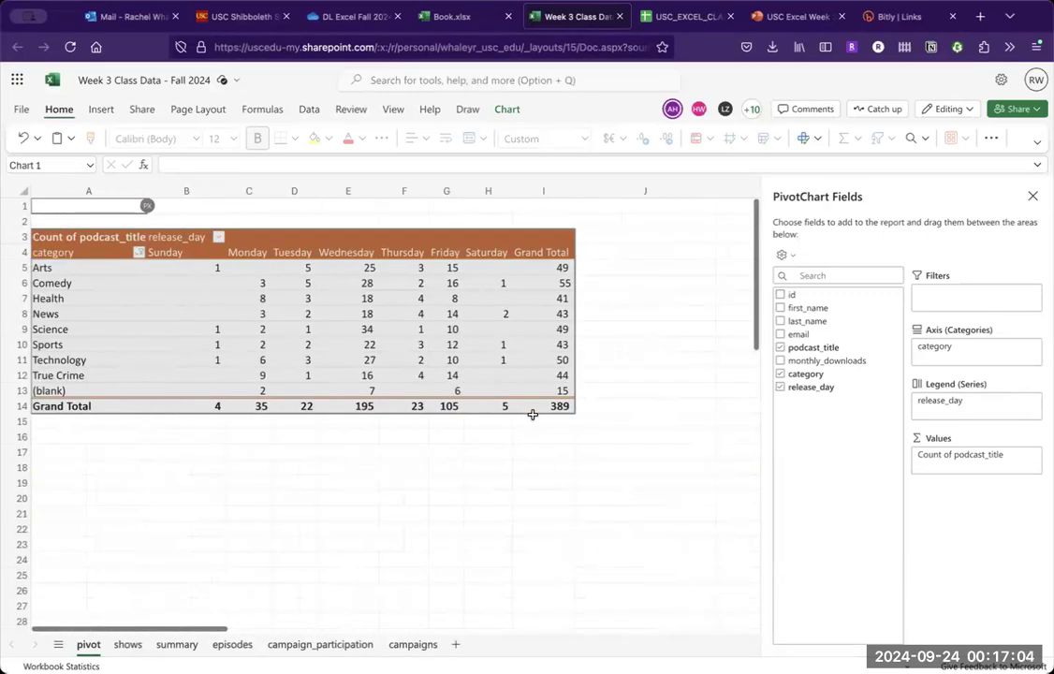
left_click(118, 543)
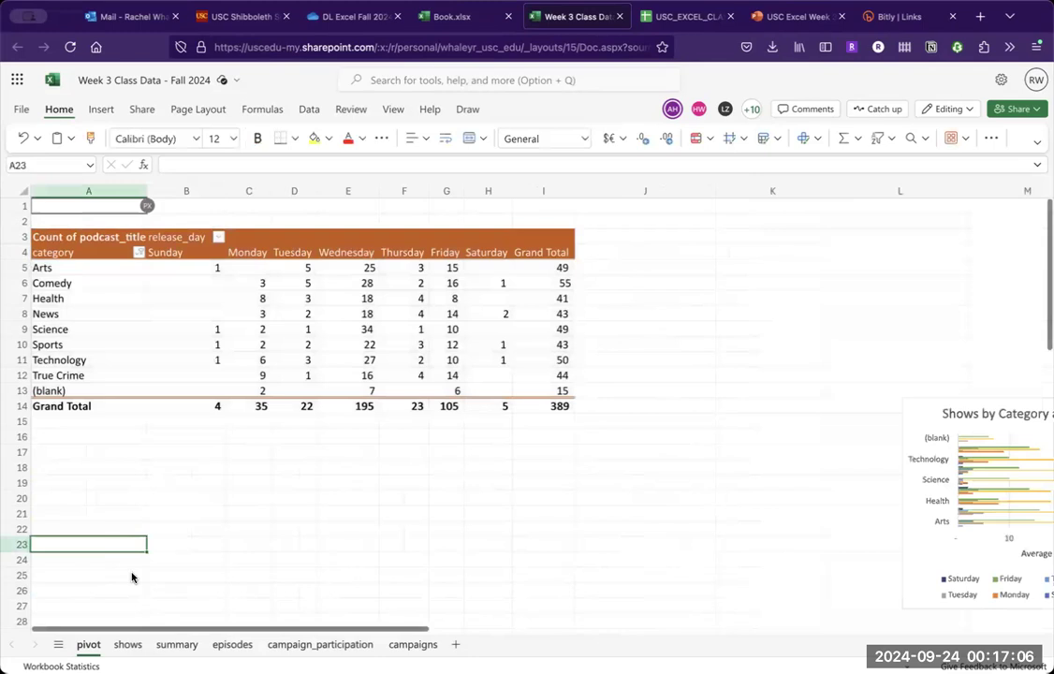
- On the shows sheet, clear the contents of rows 2 to 7
left_click(127, 644)
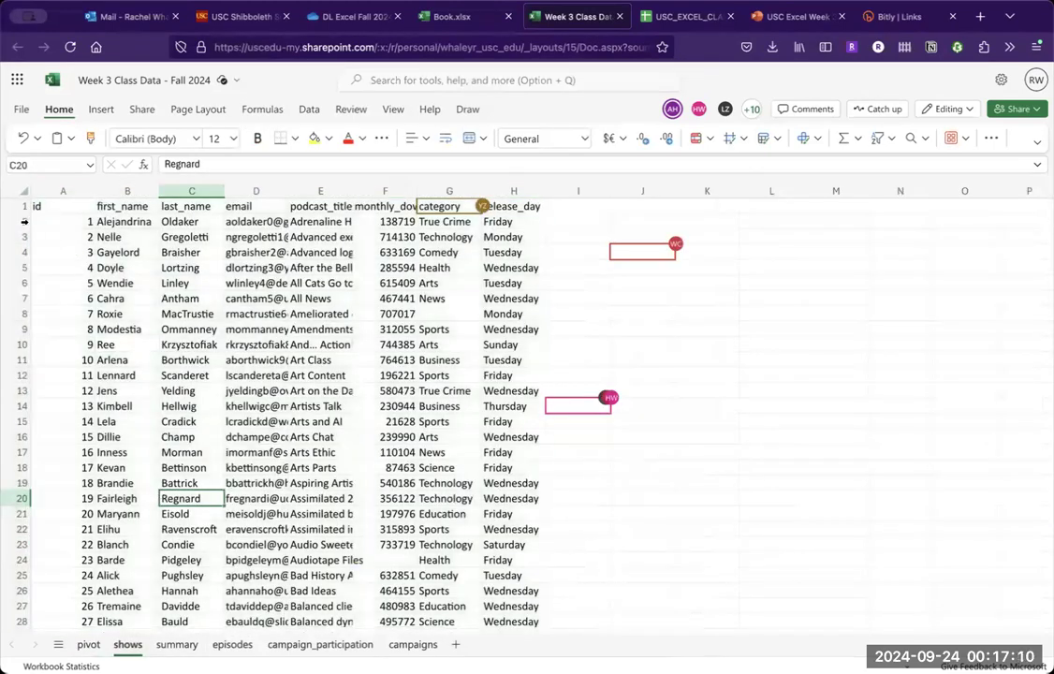
left_click_drag(20, 221, 25, 298)
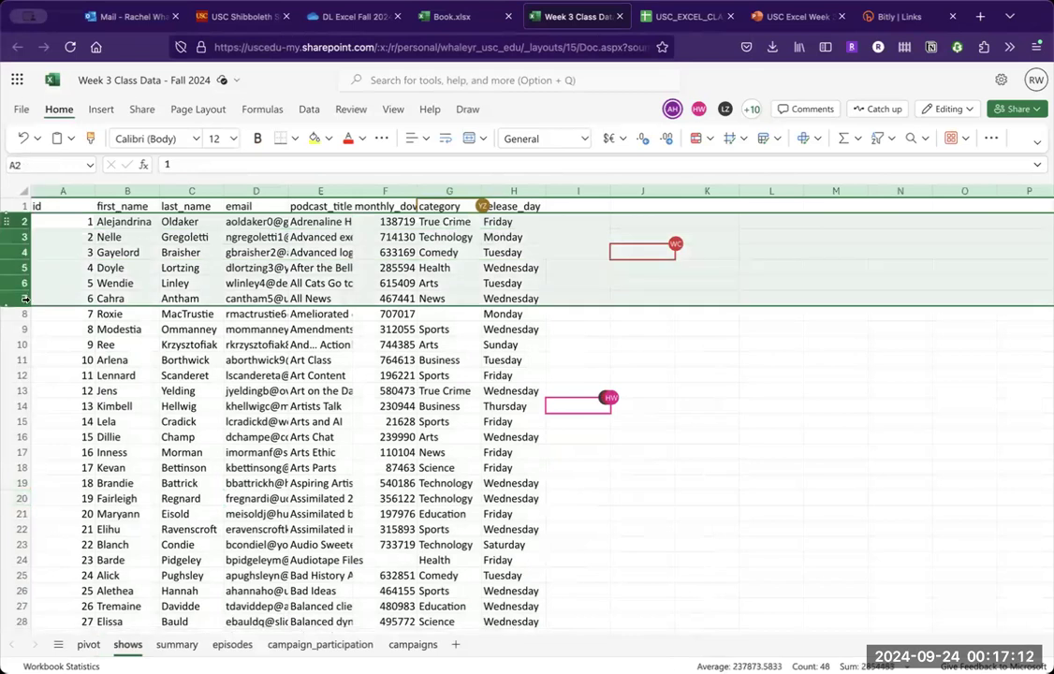
key("Delete")
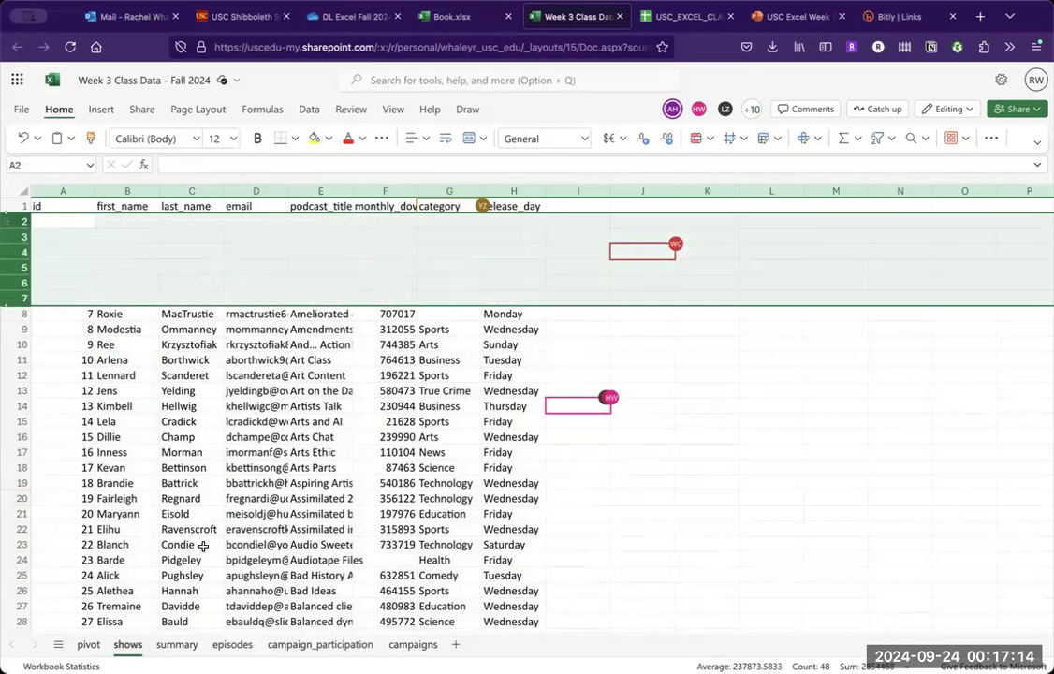
- Clear the category filter from the pivot table on the pivot sheet and select its grand total
left_click(89, 645)
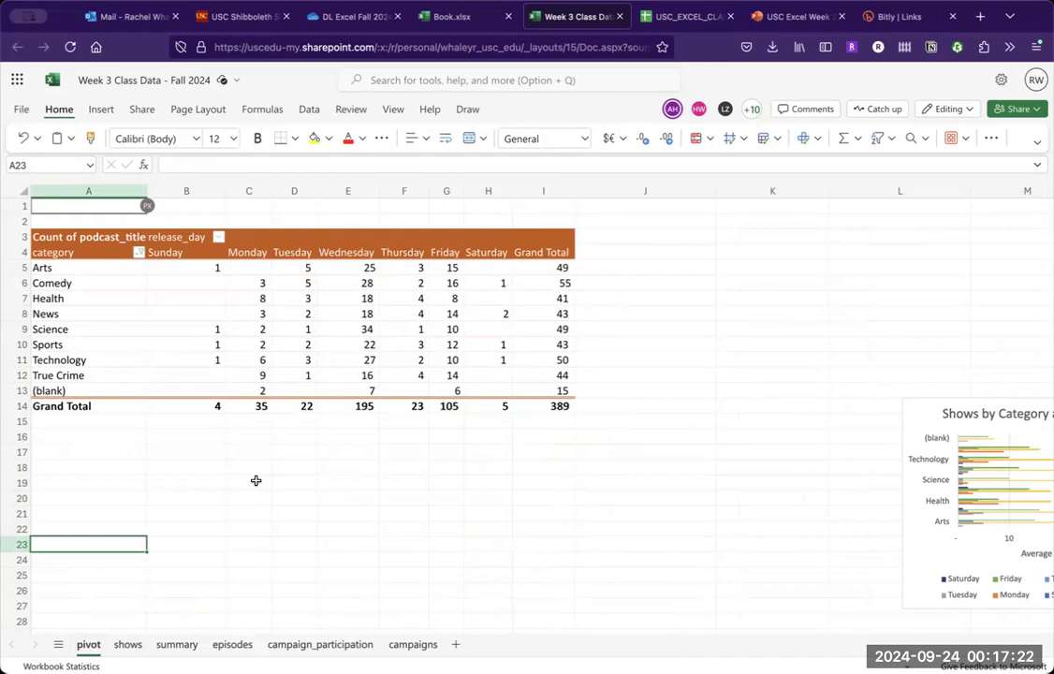
left_click(139, 255)
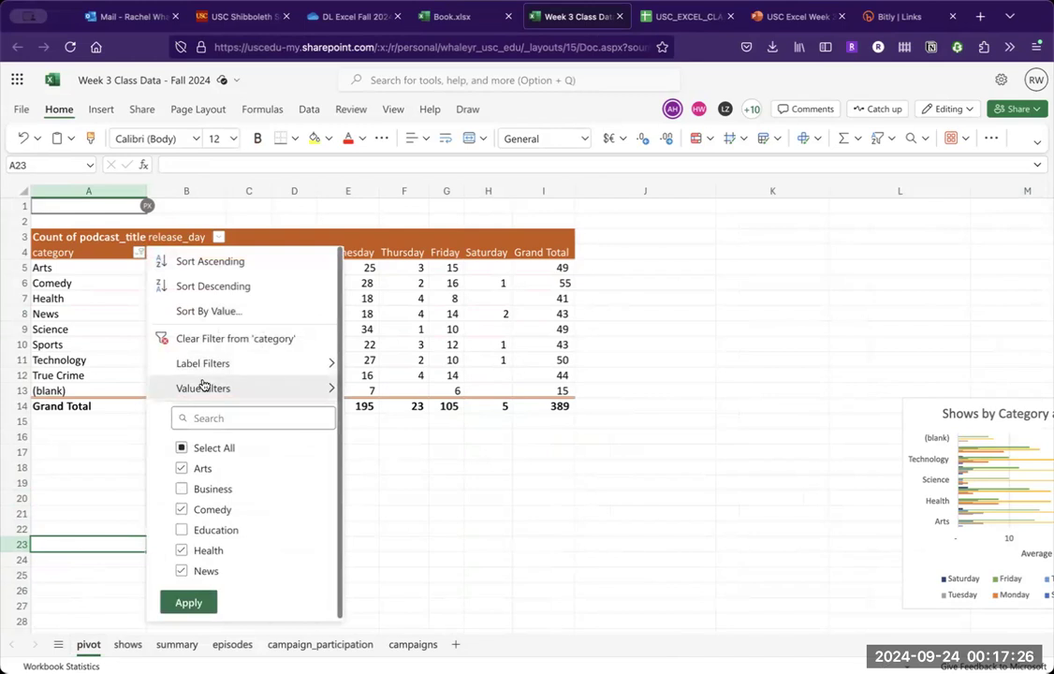
left_click(214, 341)
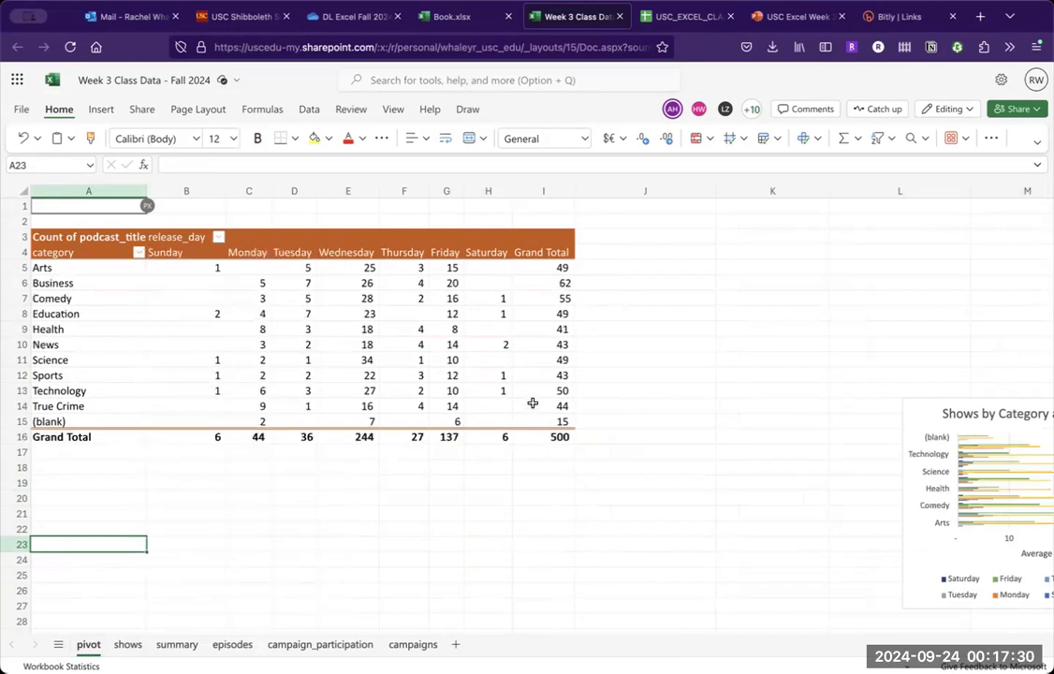
left_click(555, 436)
- Check the emptied rows on the shows sheet and refresh the pivot table on the pivot sheet
left_click(128, 645)
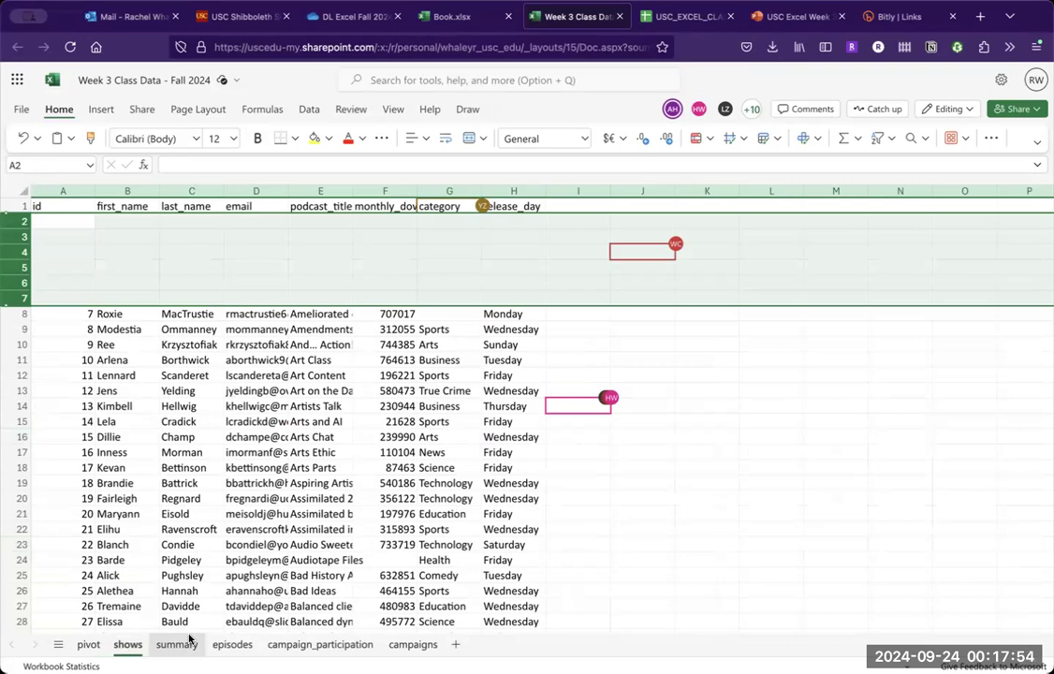
left_click(88, 644)
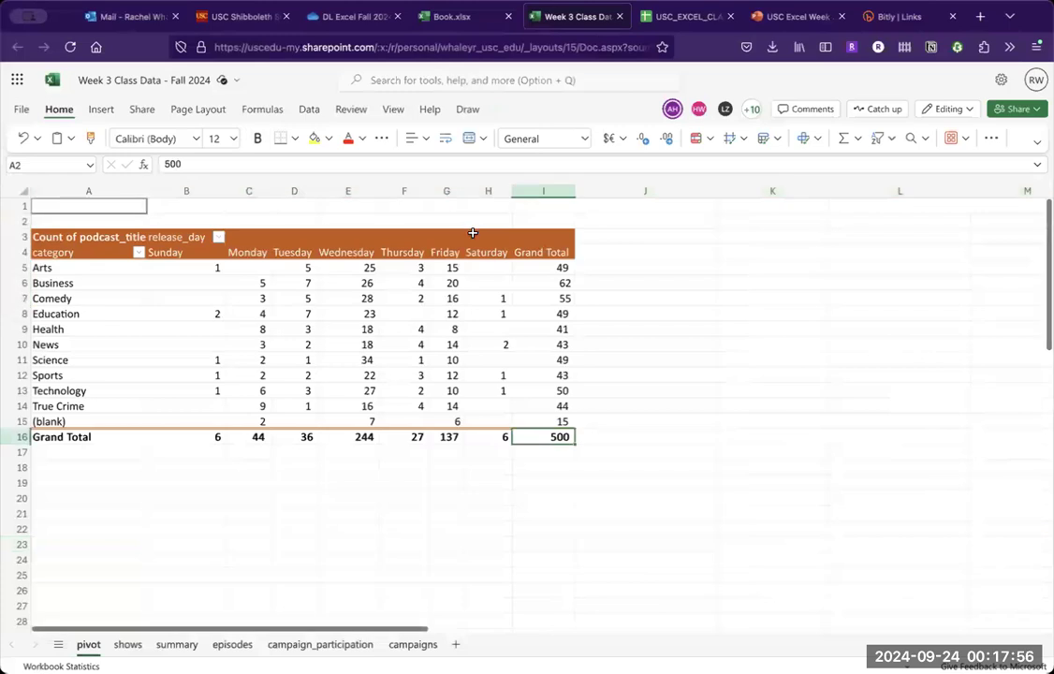
left_click(473, 298)
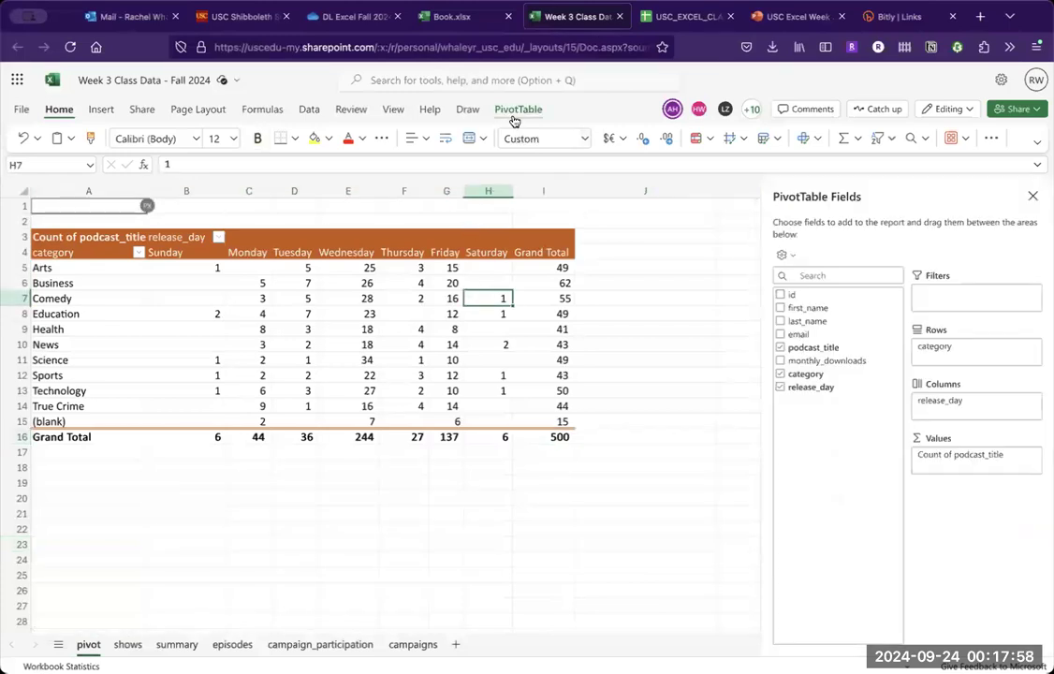
left_click(517, 109)
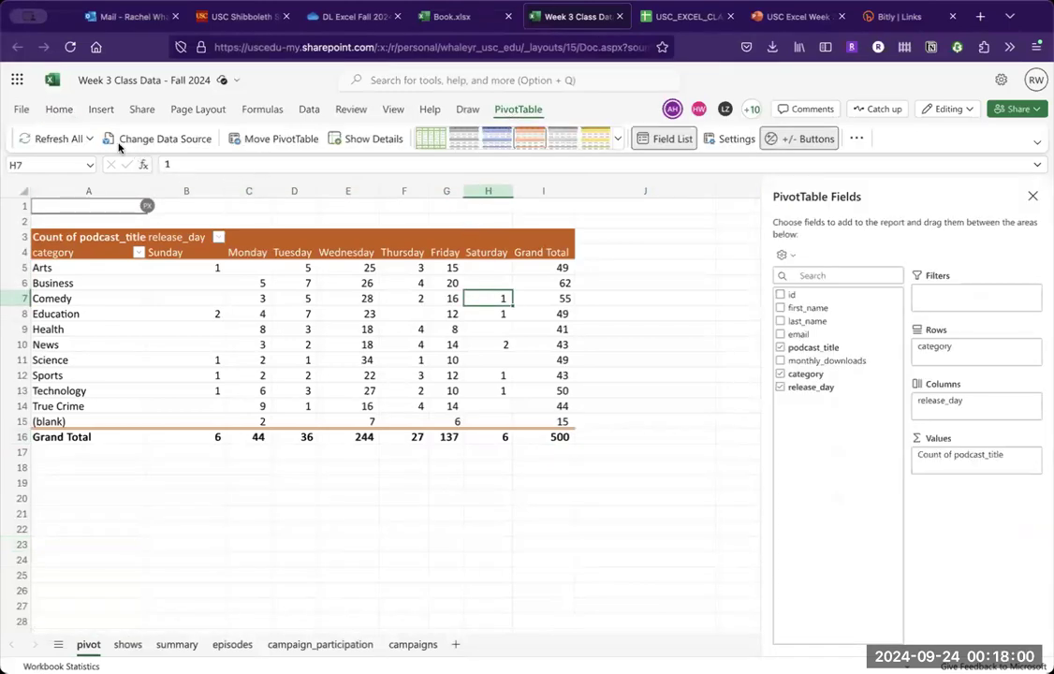
left_click(55, 140)
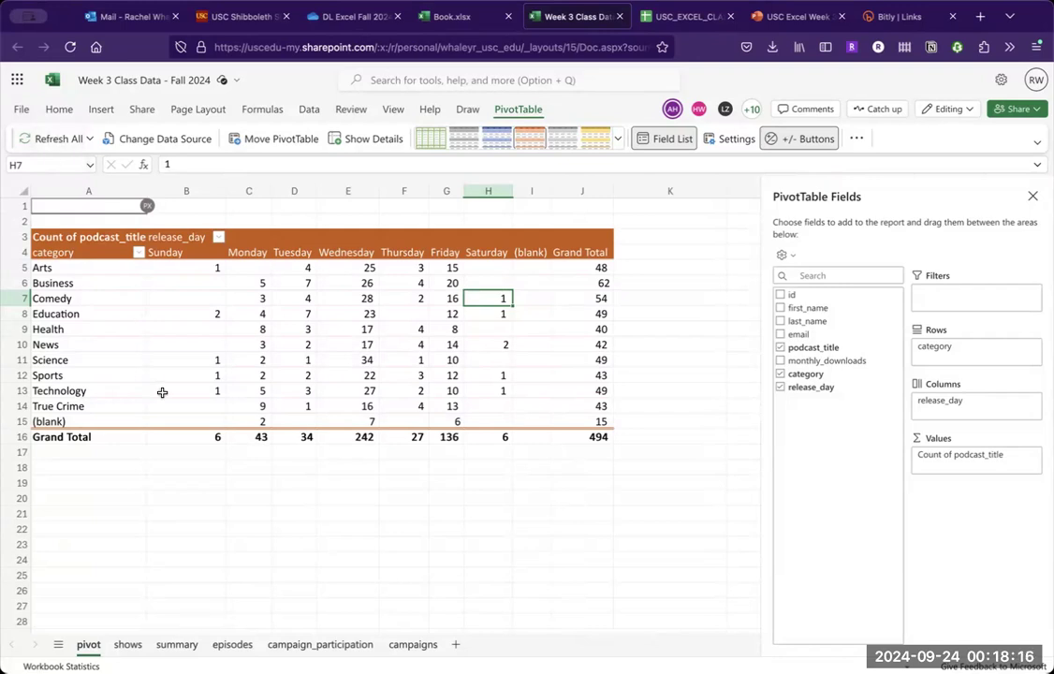
- Try to undo the clearing of rows 2 to 7 on the shows sheet
left_click(127, 646)
key("super+z")
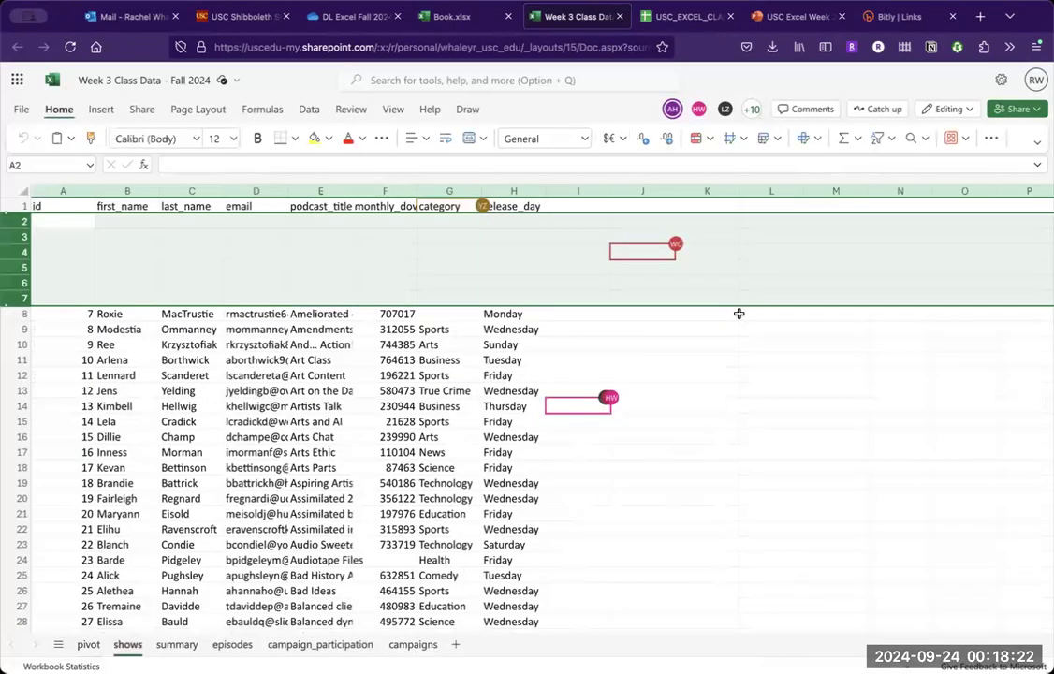
left_click(735, 310)
- Check the grand total on the pivot sheet and review the PowerPoint slide on adding or editing pivot table data
left_click(88, 644)
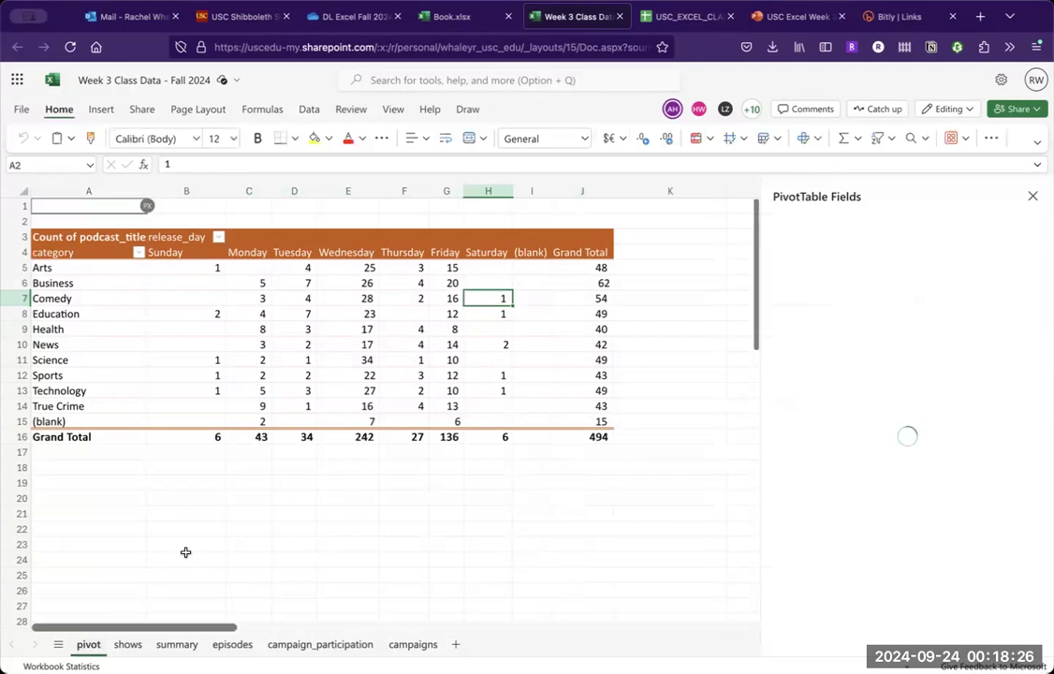
left_click(591, 436)
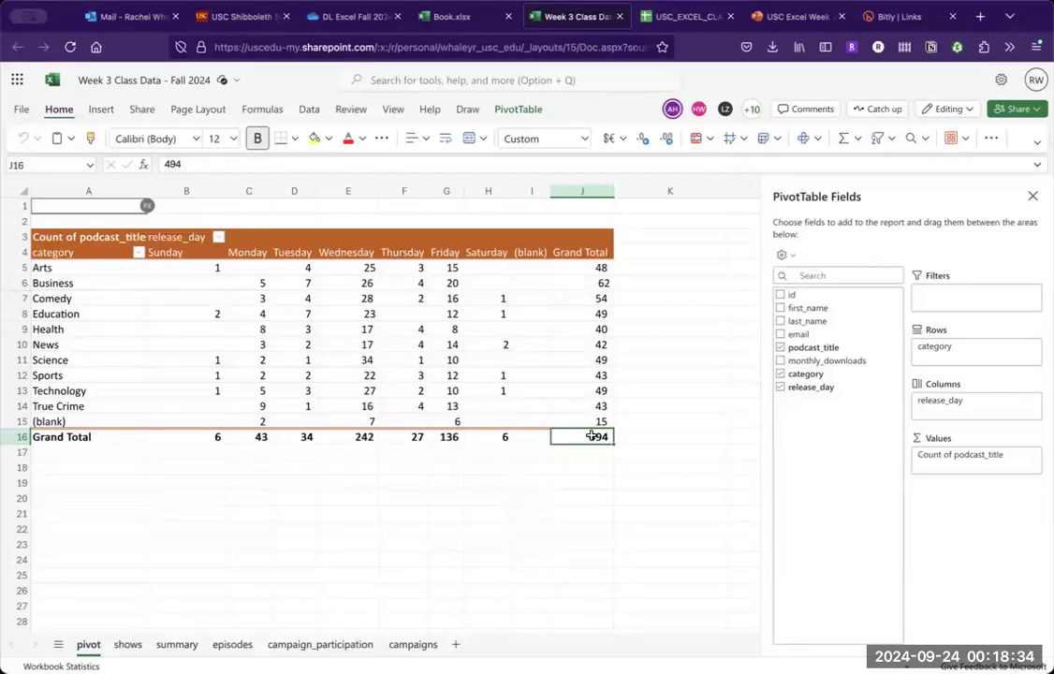
left_click(538, 375)
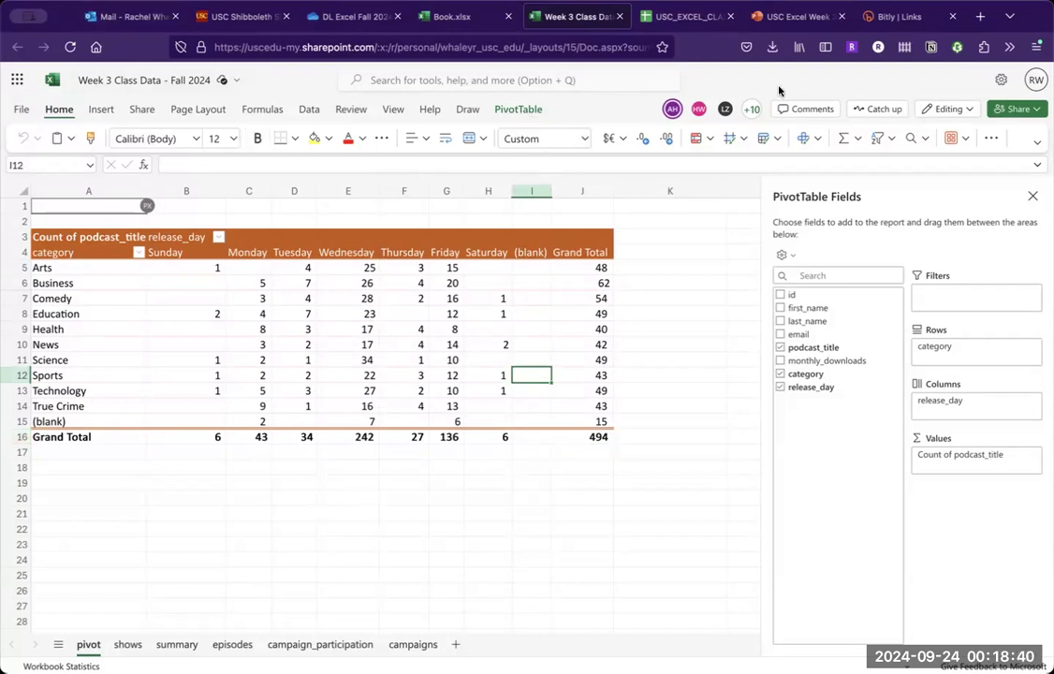
left_click(789, 18)
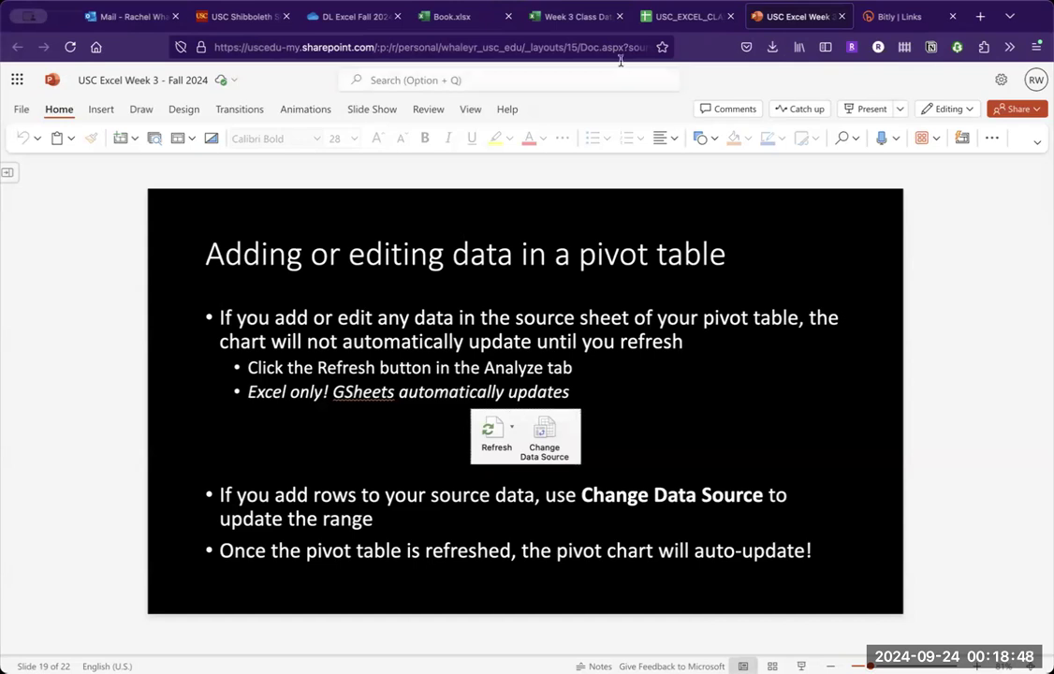
left_click(694, 17)
left_click(578, 18)
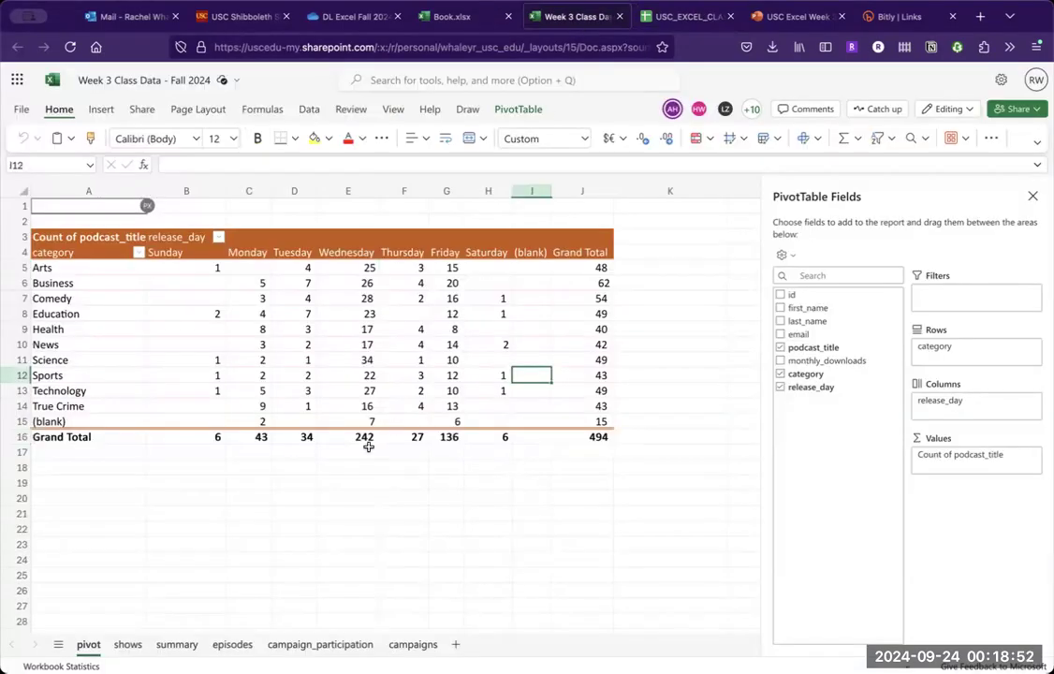
- Go to the end of the data on the shows sheet and enter id 501 in cell A502
left_click(128, 644)
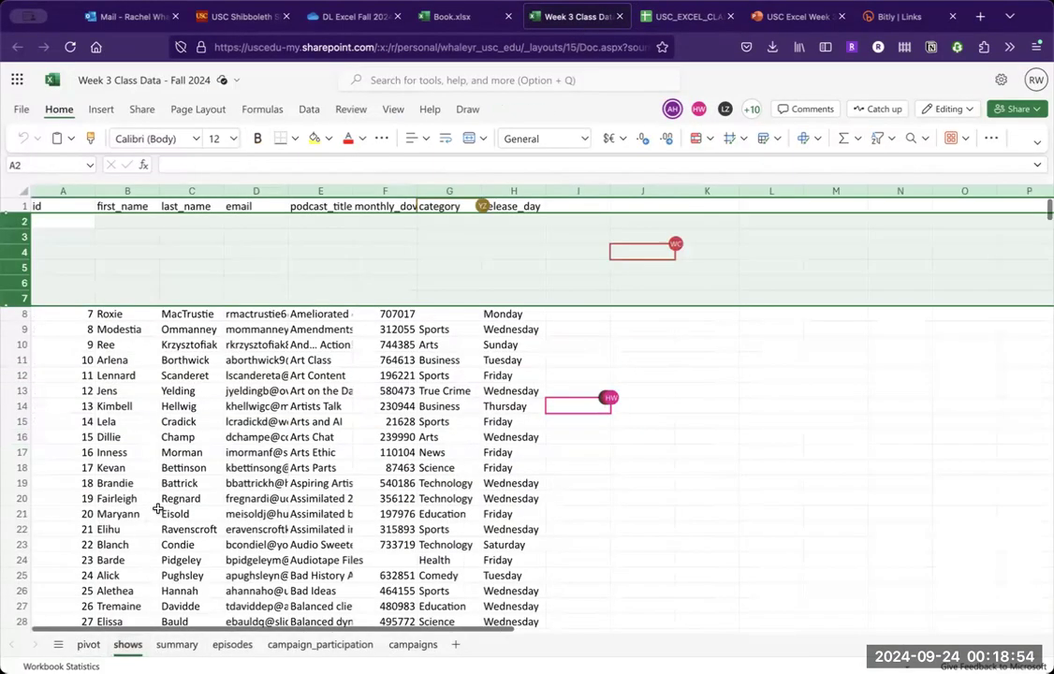
left_click(157, 504)
scroll(157, 508, "down", 10)
scroll(157, 508, "down", 20)
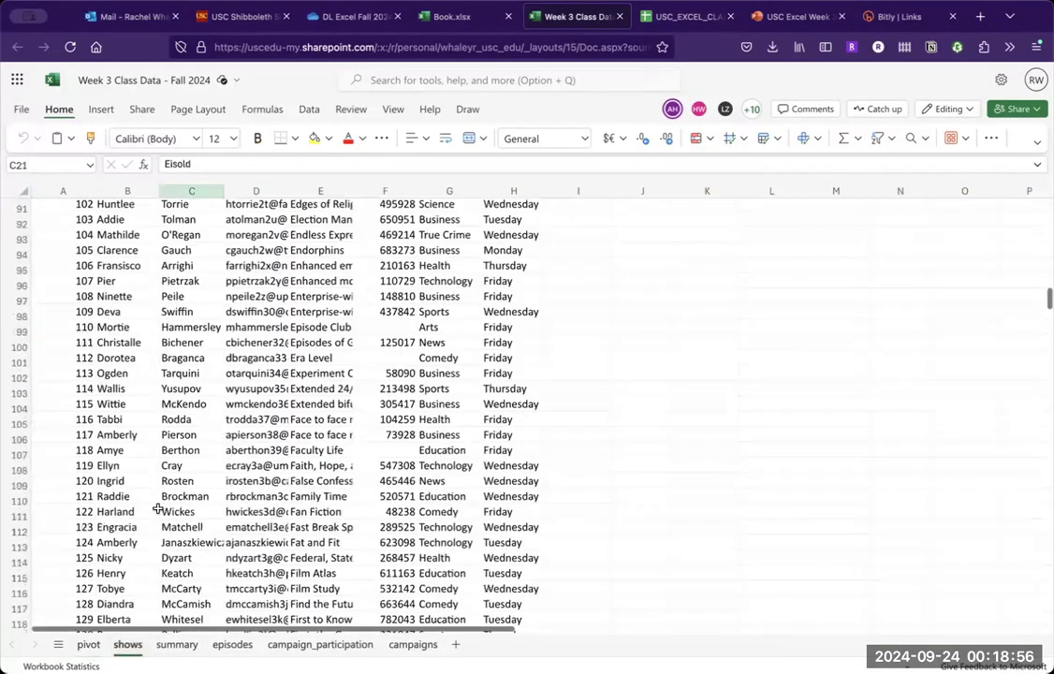
scroll(157, 508, "up", 5)
scroll(158, 508, "down", 20)
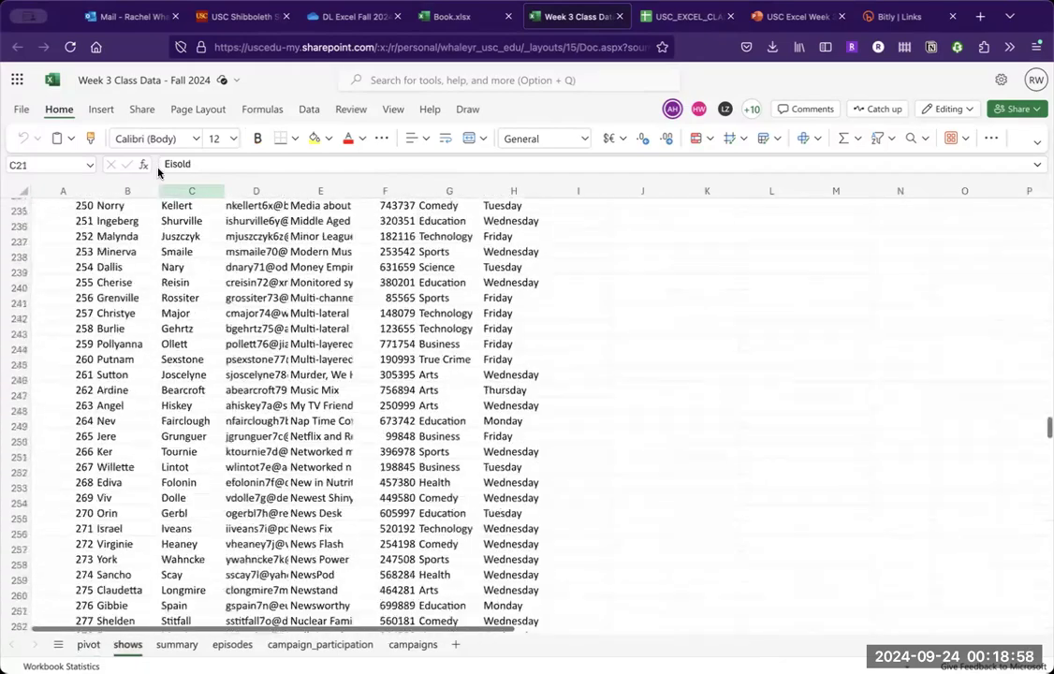
left_click(153, 339)
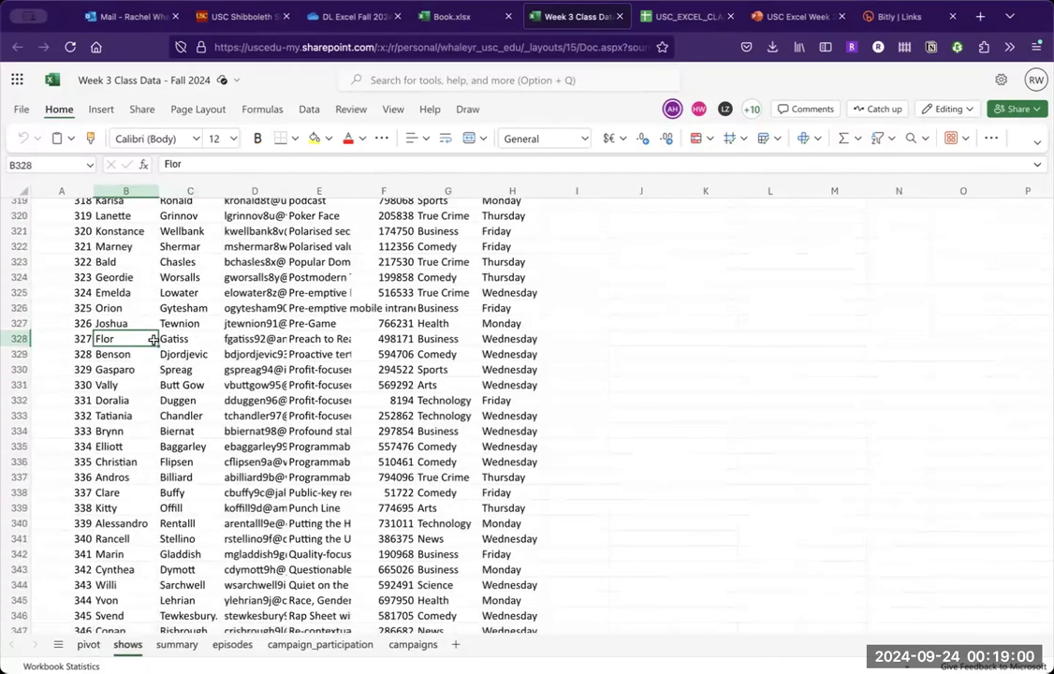
key("ctrl+shift+Down")
scroll(157, 490, "down", 2)
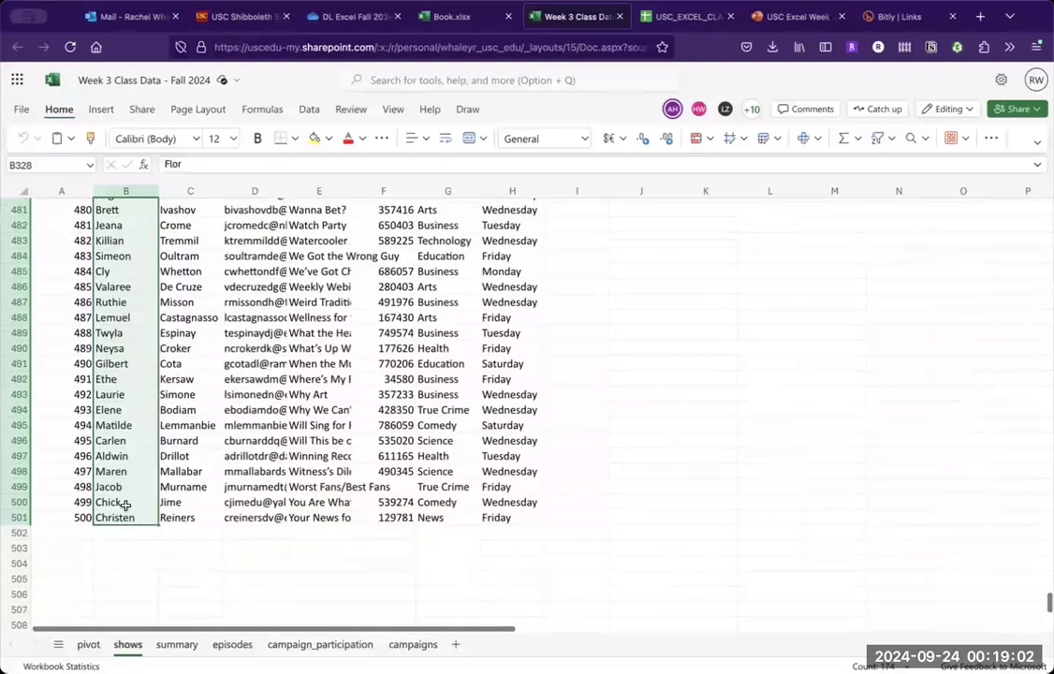
left_click(84, 530)
type("501")
key("Tab")
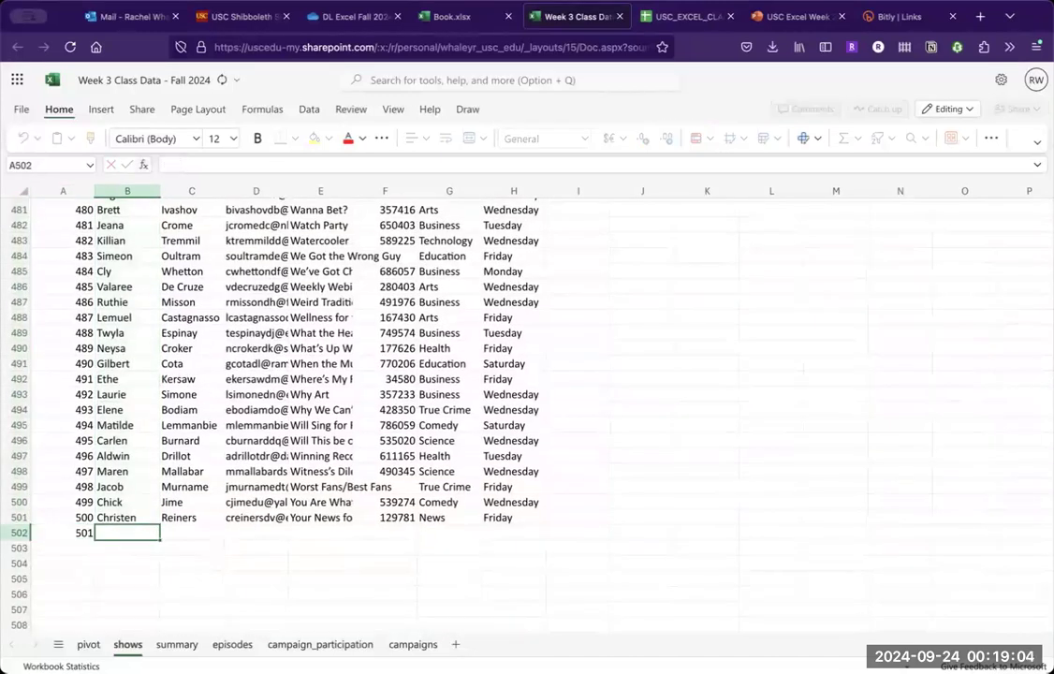
- Complete row 502 with the podcast title "My Awesome Podcast" and the category True Crime
left_click(334, 529)
type("My A")
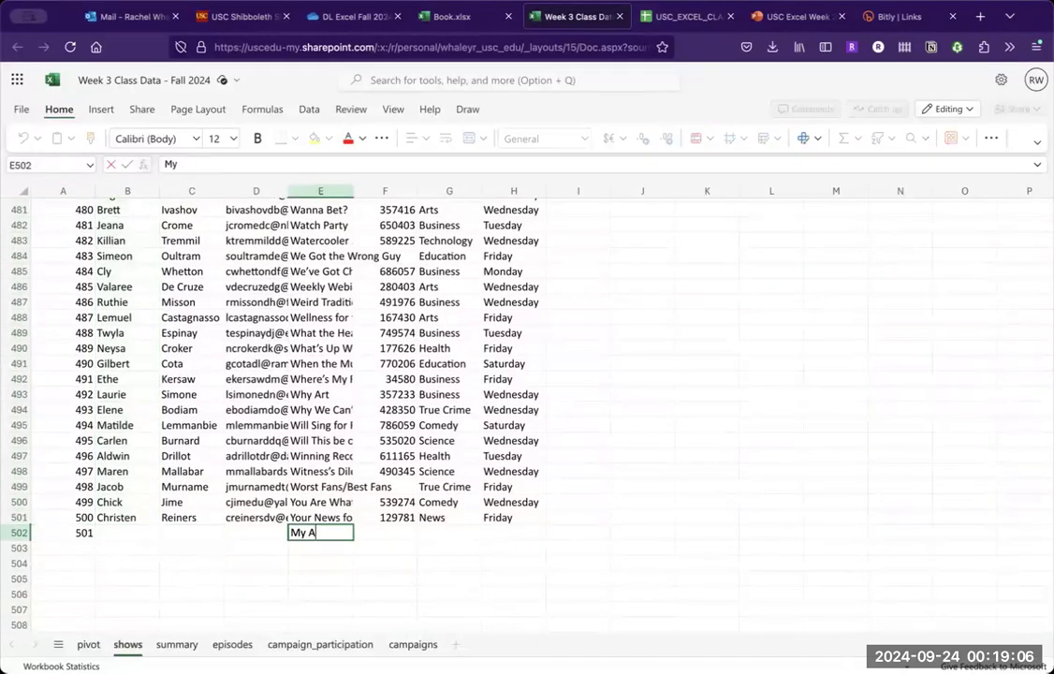
type("wesome Podcast")
key("Tab")
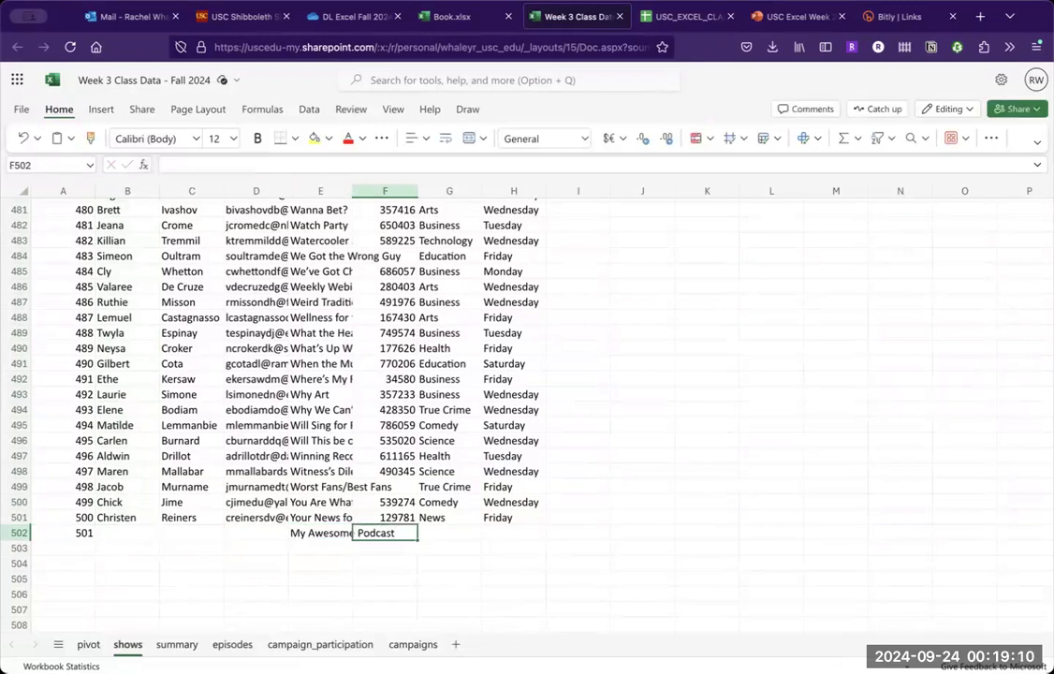
key("Tab")
type("True")
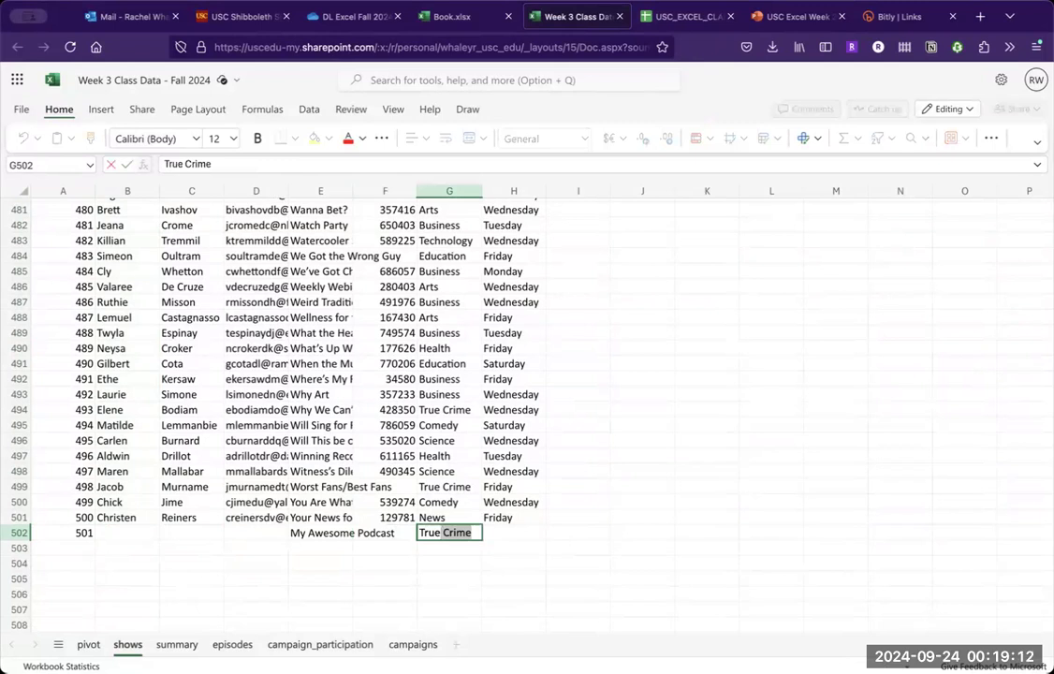
key("Return")
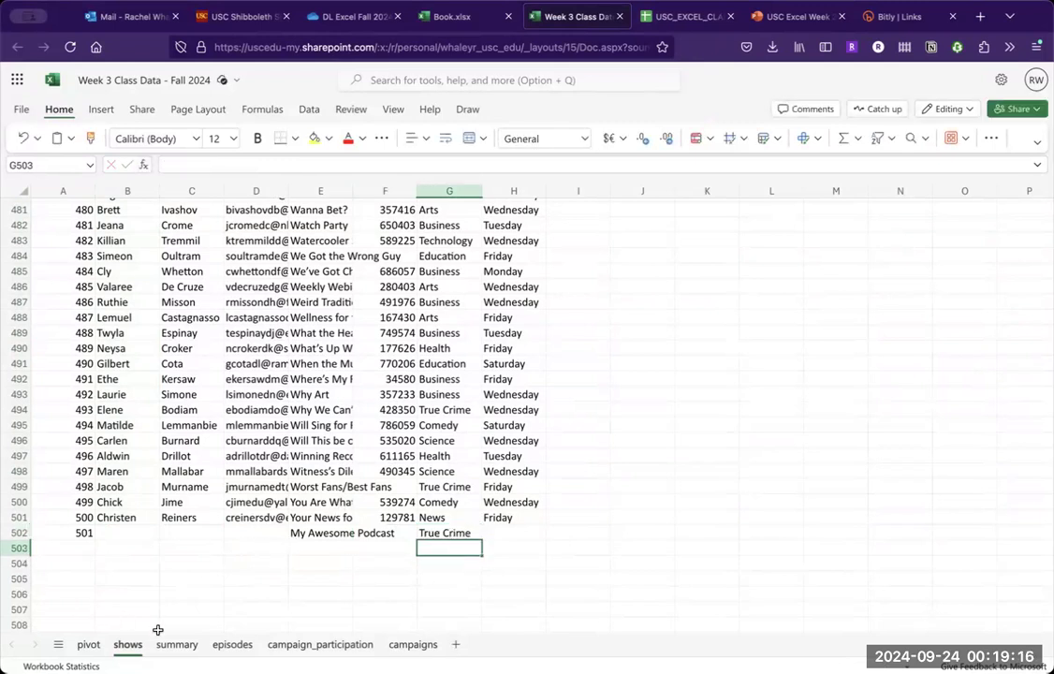
- Change the pivot table's data source range to 'shows'!$A$1:$H$502 and select its grand total
left_click(87, 646)
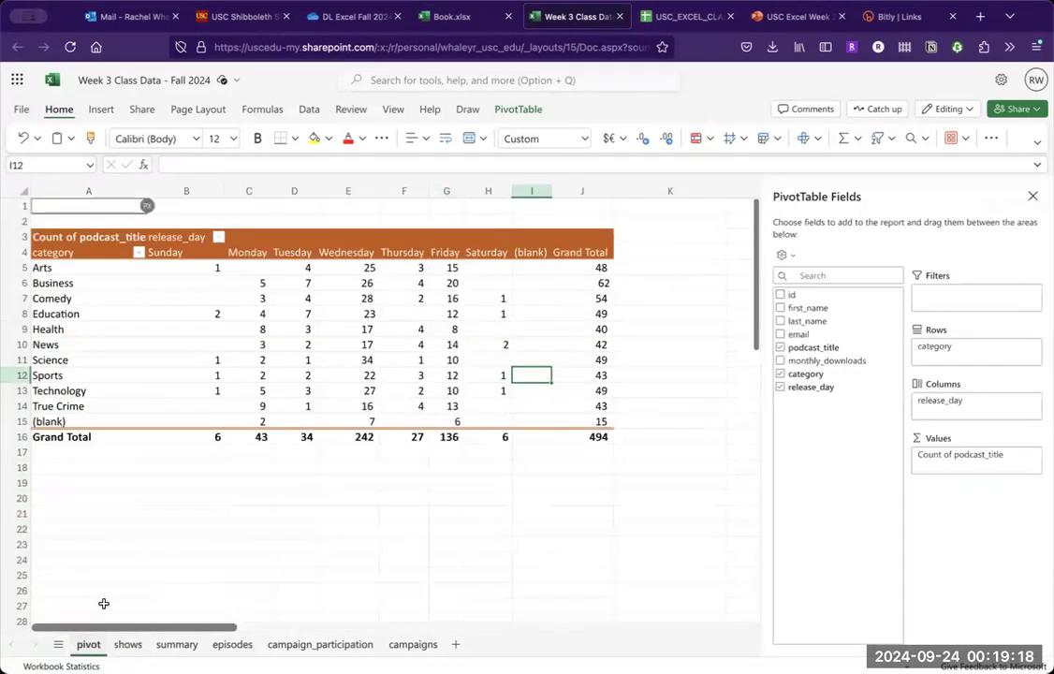
left_click(362, 343)
left_click(516, 109)
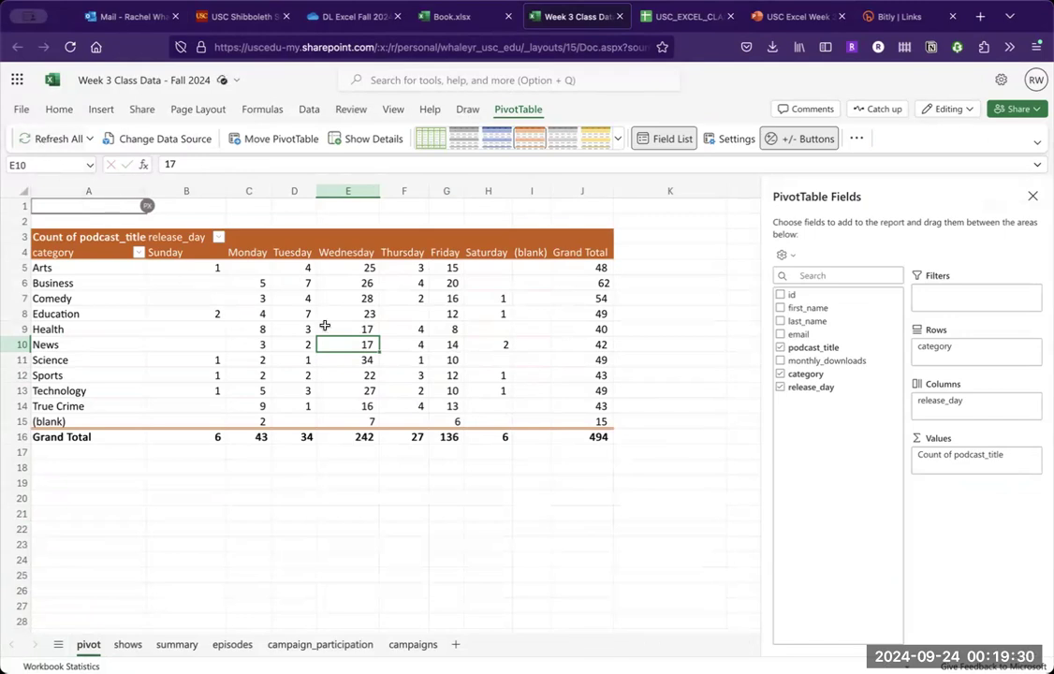
left_click(452, 346)
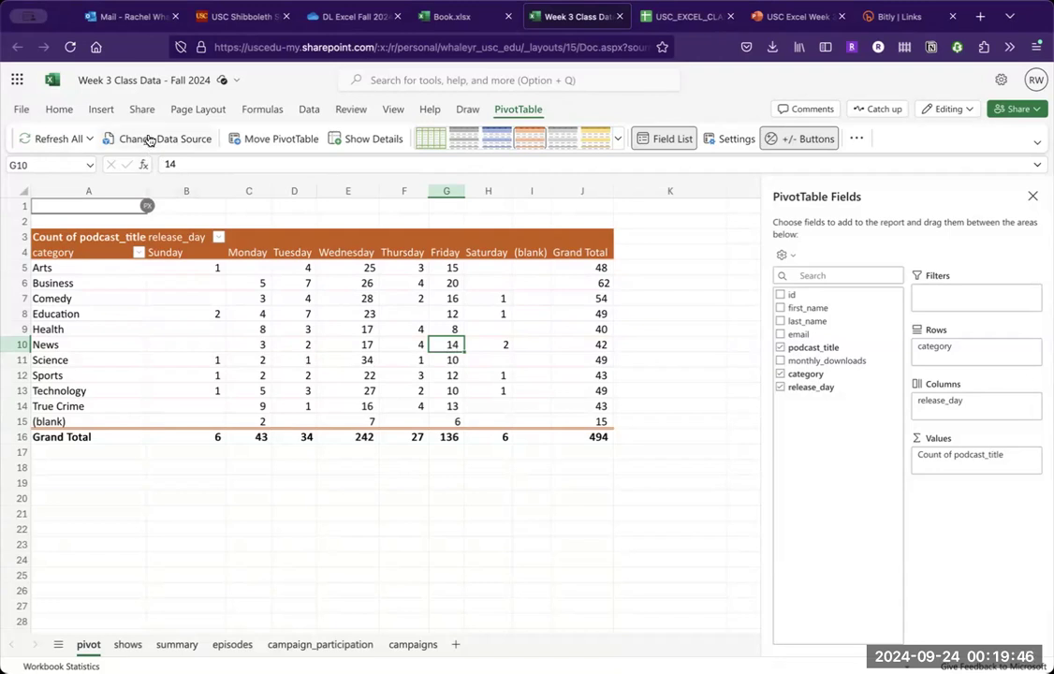
left_click(151, 141)
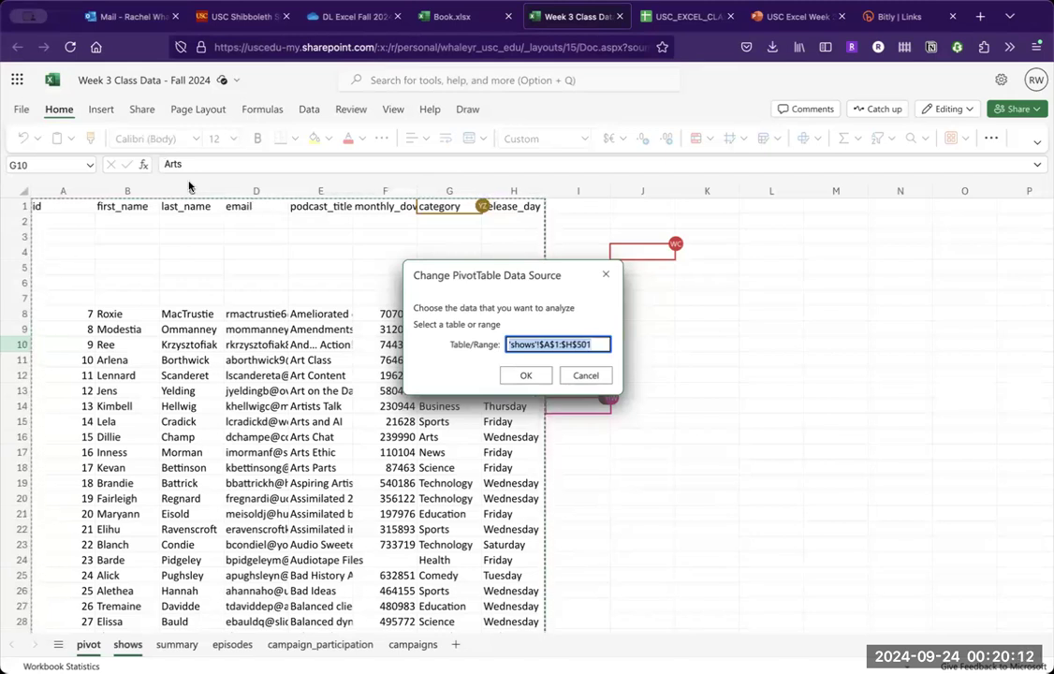
left_click(599, 345)
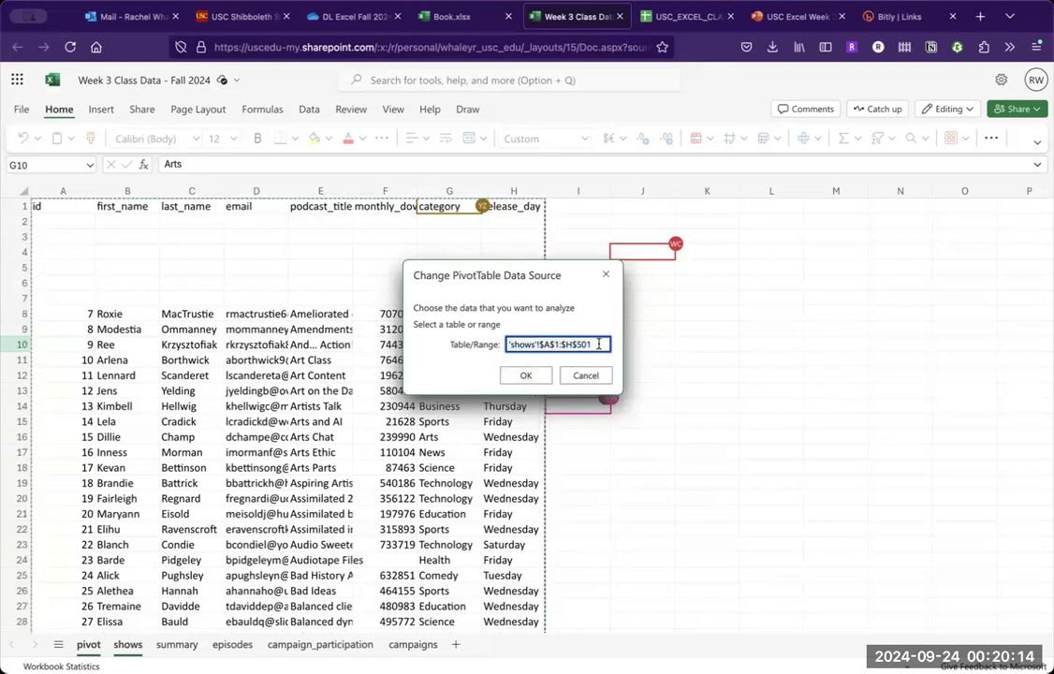
key("BackSpace")
type("2")
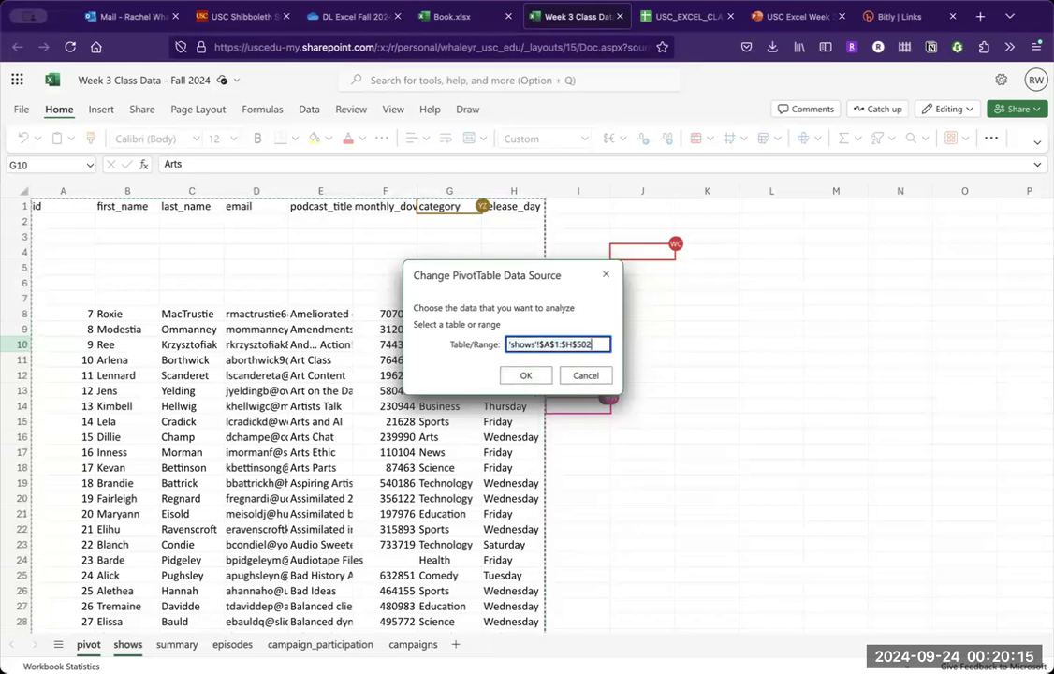
left_click(527, 376)
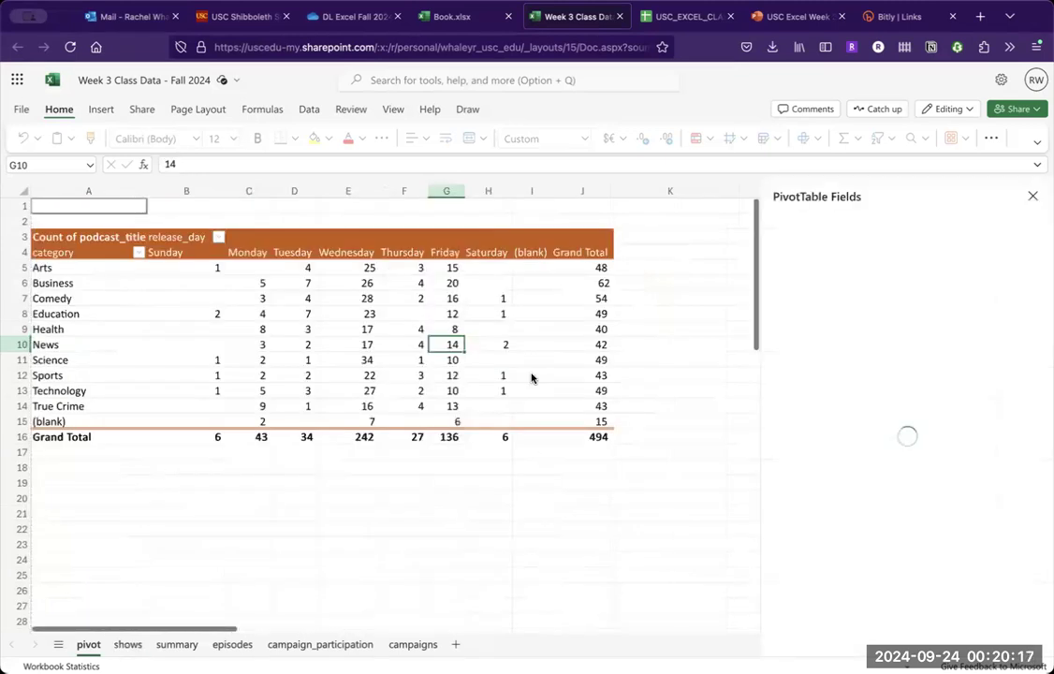
left_click(580, 437)
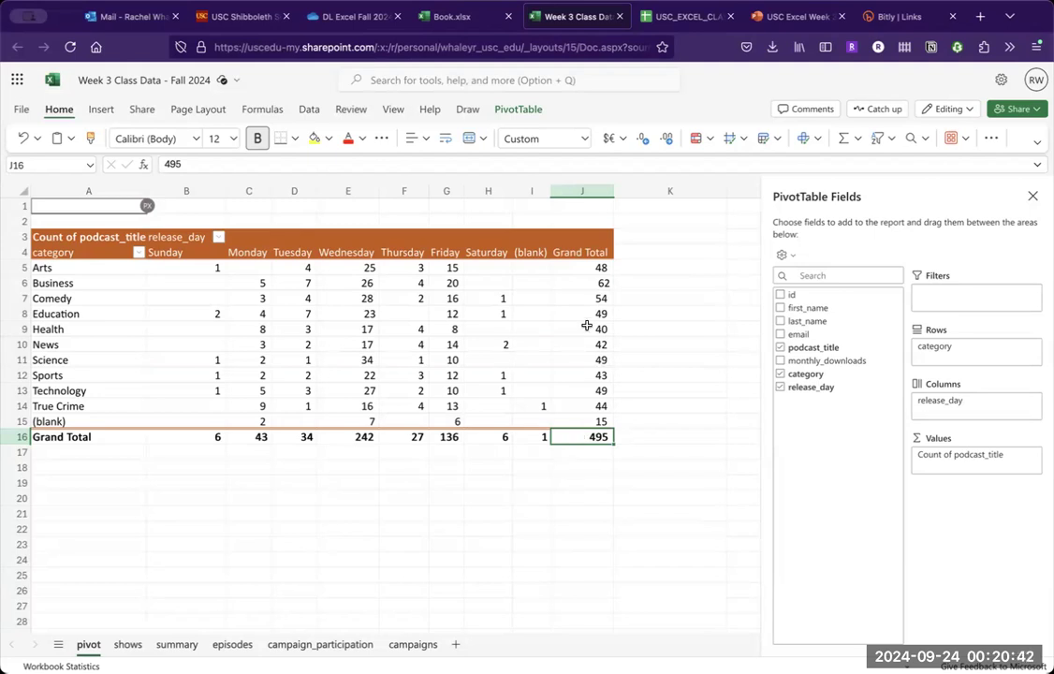
- Switch to the PowerPoint presentation and advance from the pivot data editing slide to the Activity part 4 slide
left_click(763, 13)
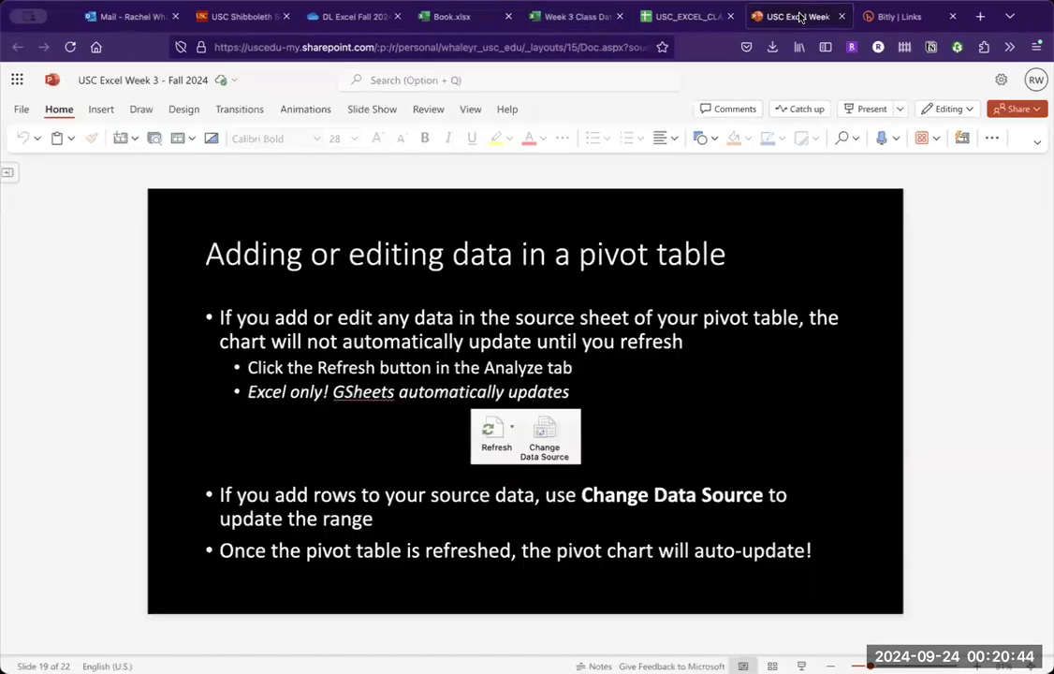
left_click(728, 391)
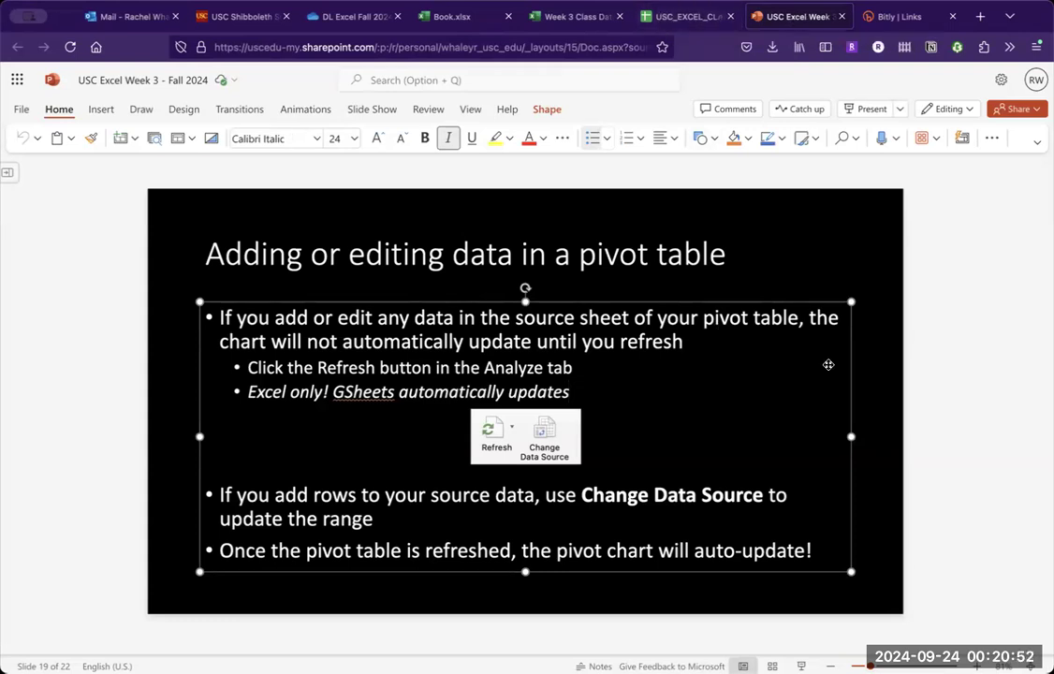
left_click(876, 390)
key("Down")
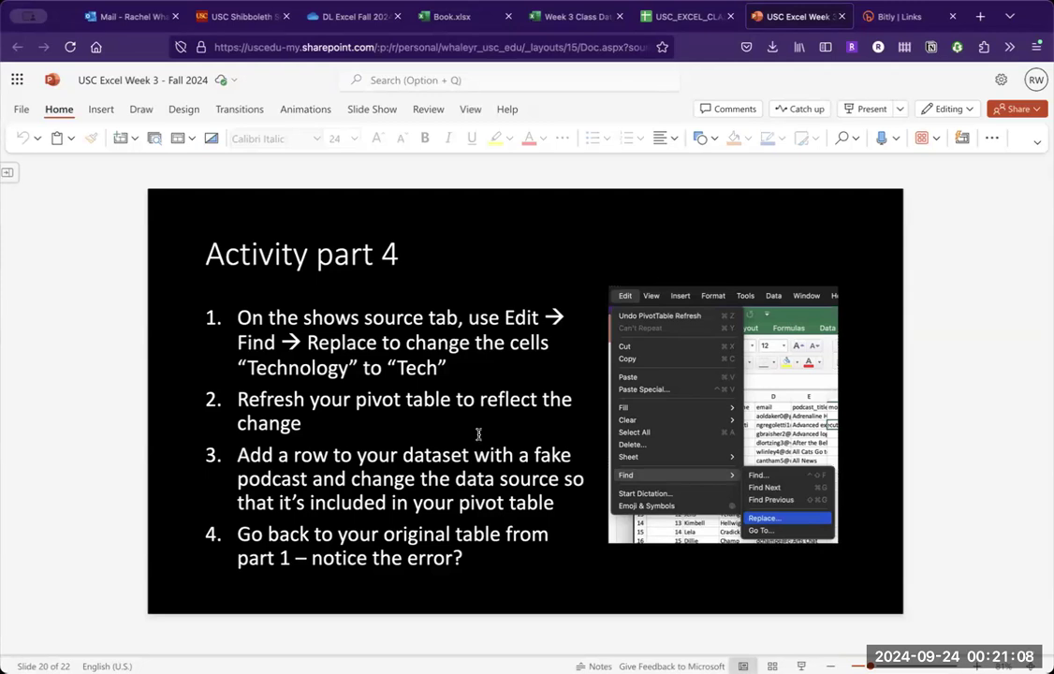
- Switch back to the Excel workbook and find occurrences of "Technology" on the shows sheet
left_click(567, 16)
left_click(128, 644)
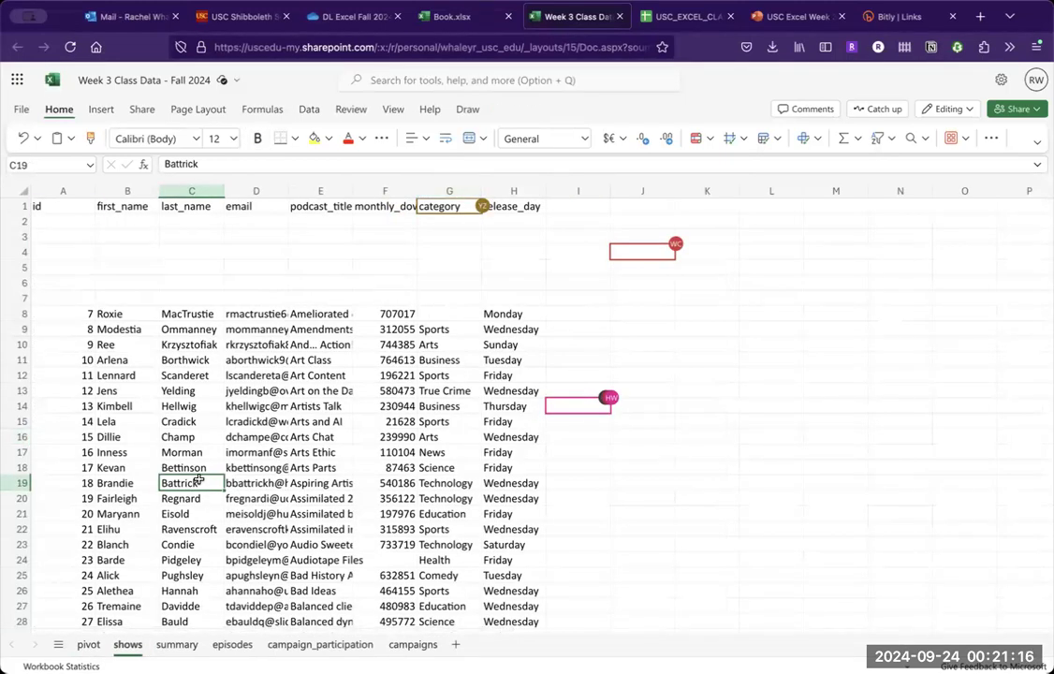
key("super+f")
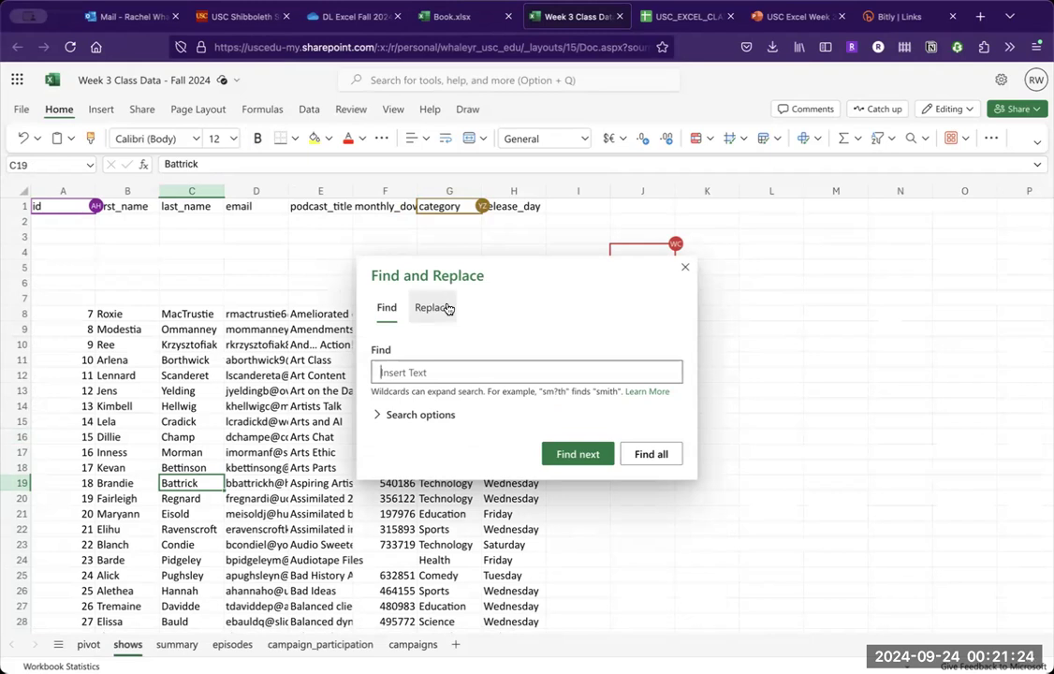
type("Technology")
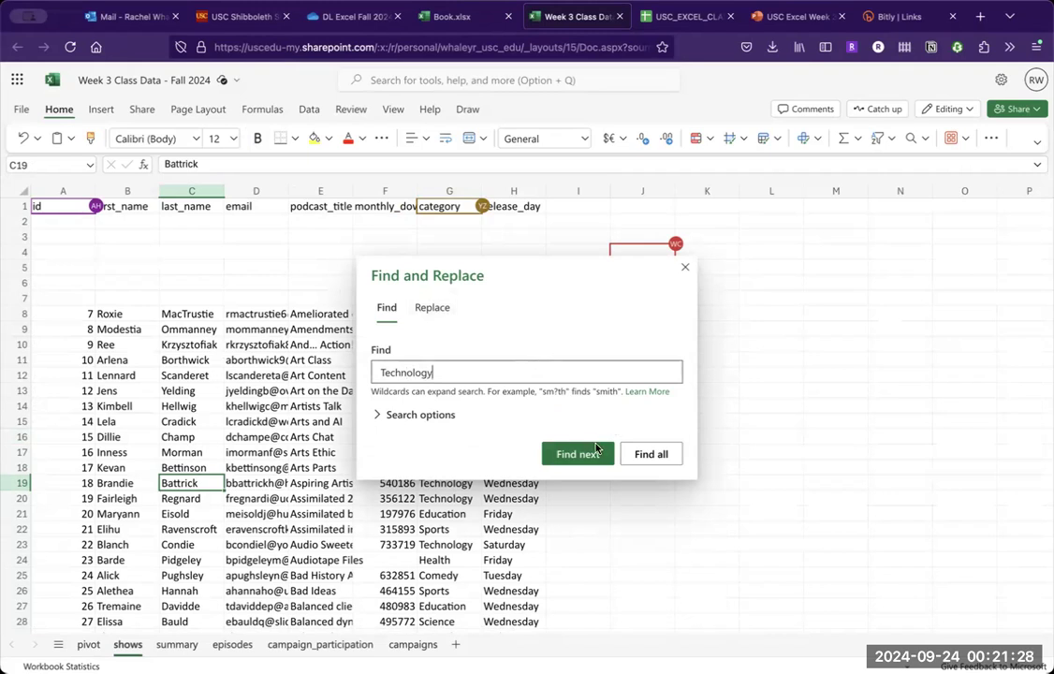
left_click(595, 451)
left_click(592, 453)
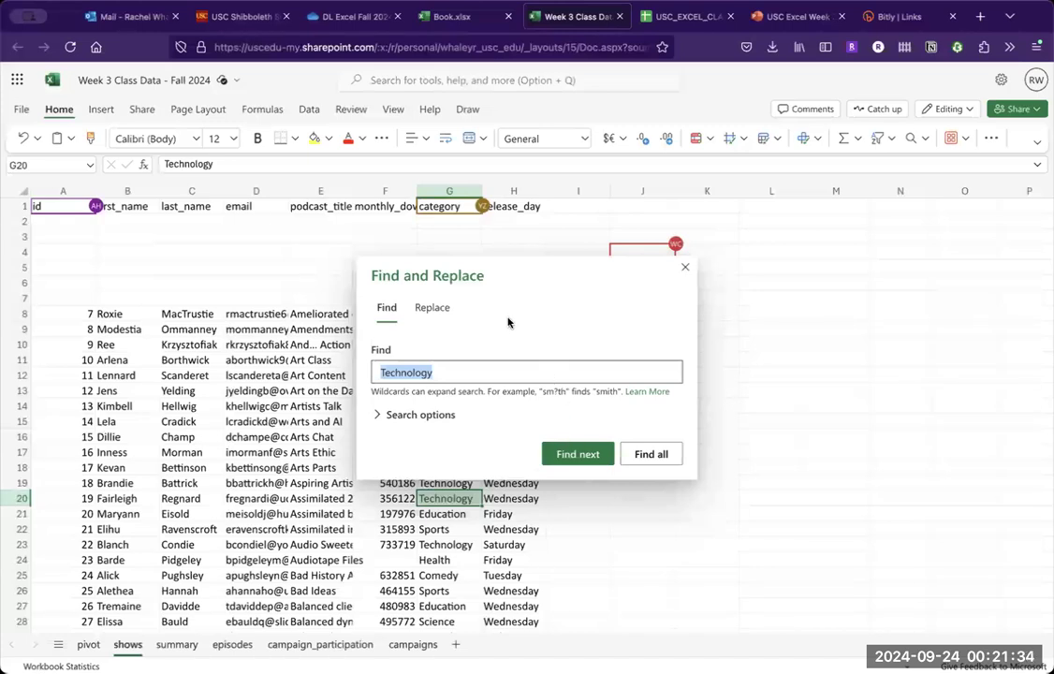
- Replace "Technology" with "Marshmallows" on the shows sheet, two matches one at a time and all remaining matches at once
left_click(434, 308)
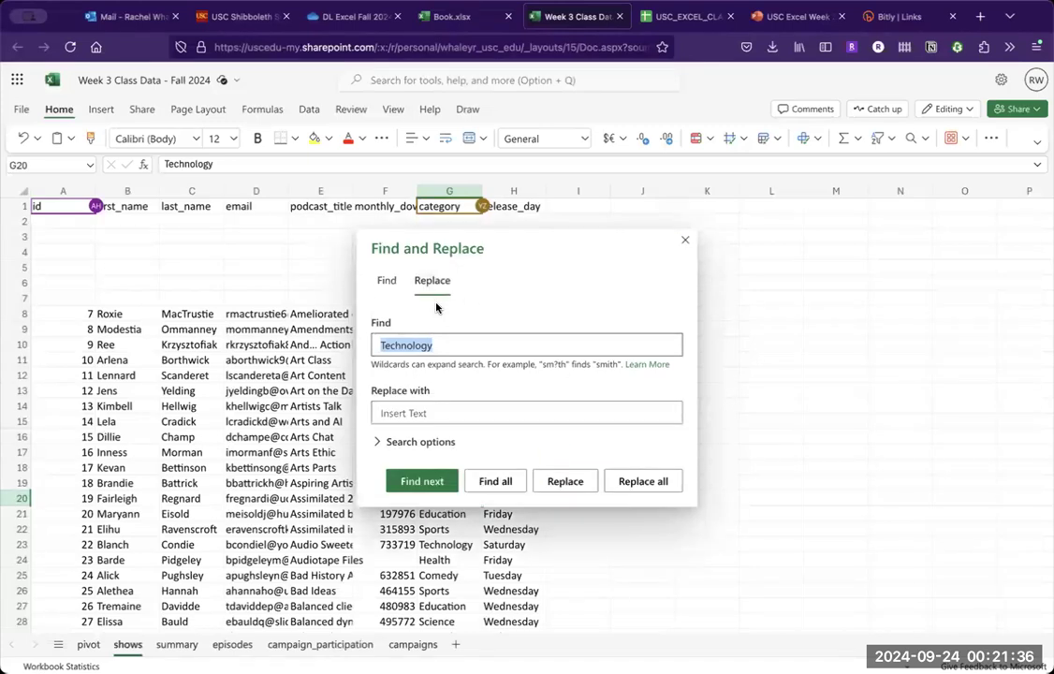
left_click(432, 412)
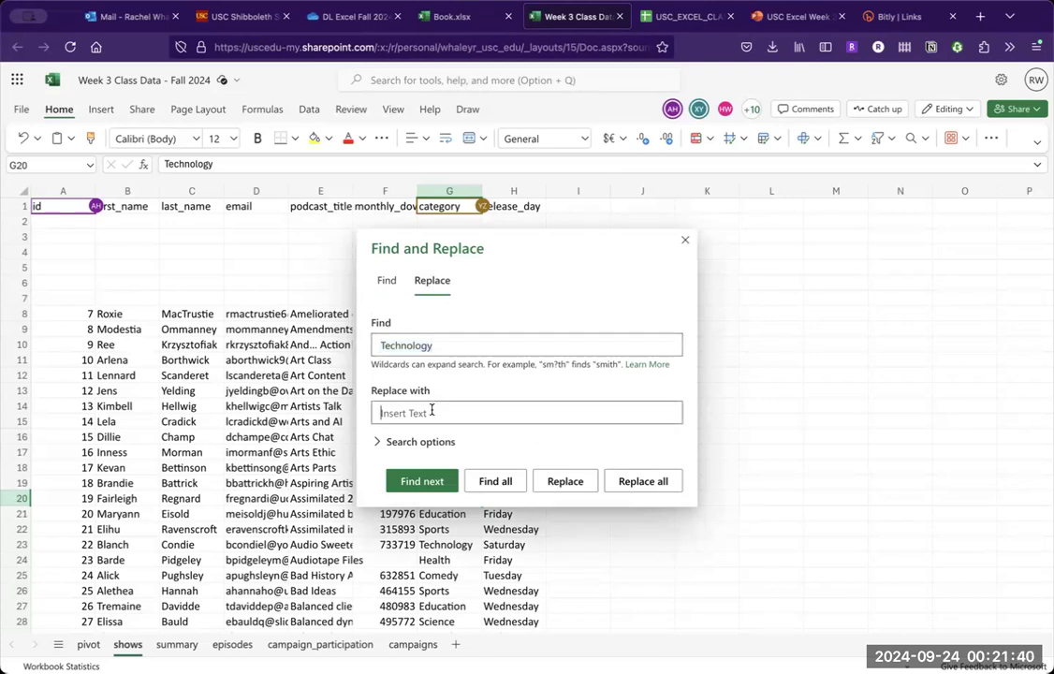
type("Marshmallows")
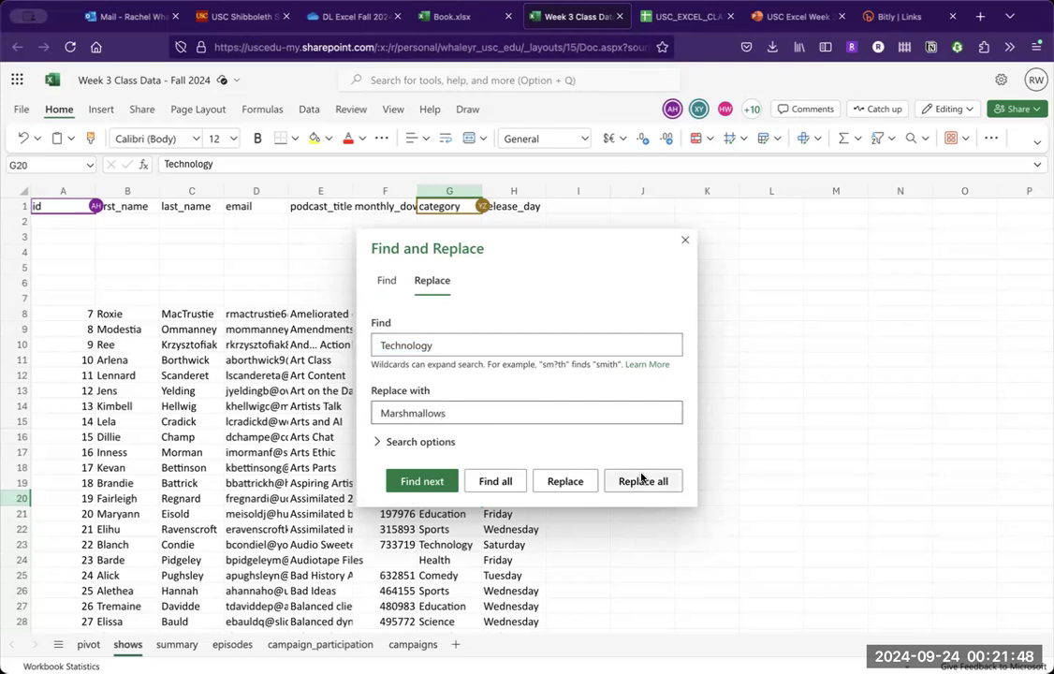
left_click(565, 481)
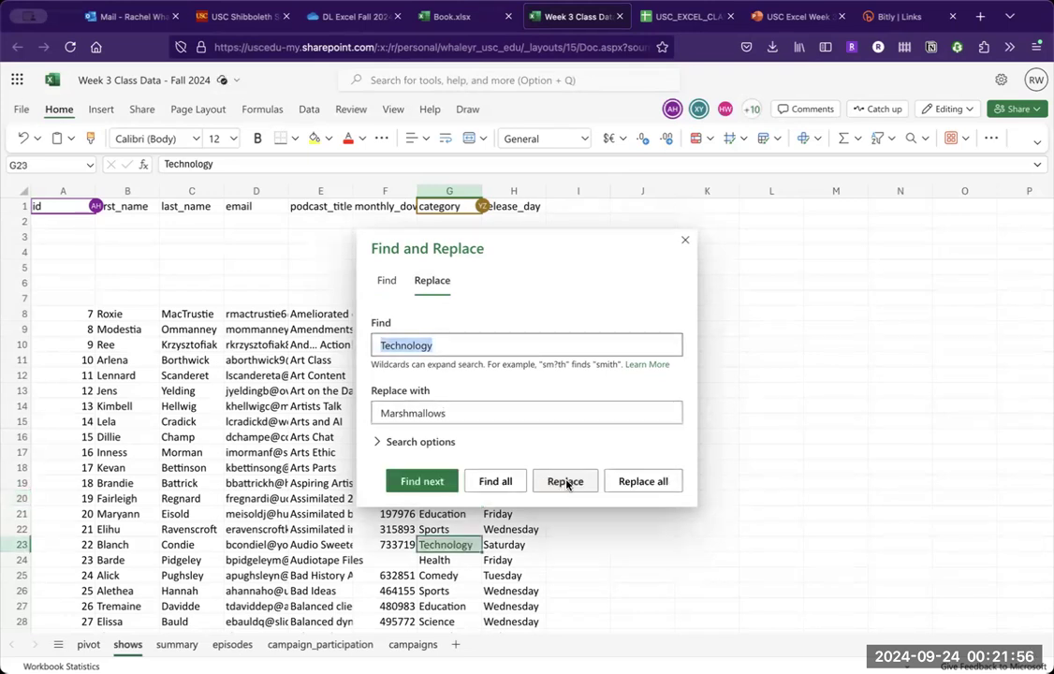
left_click(565, 481)
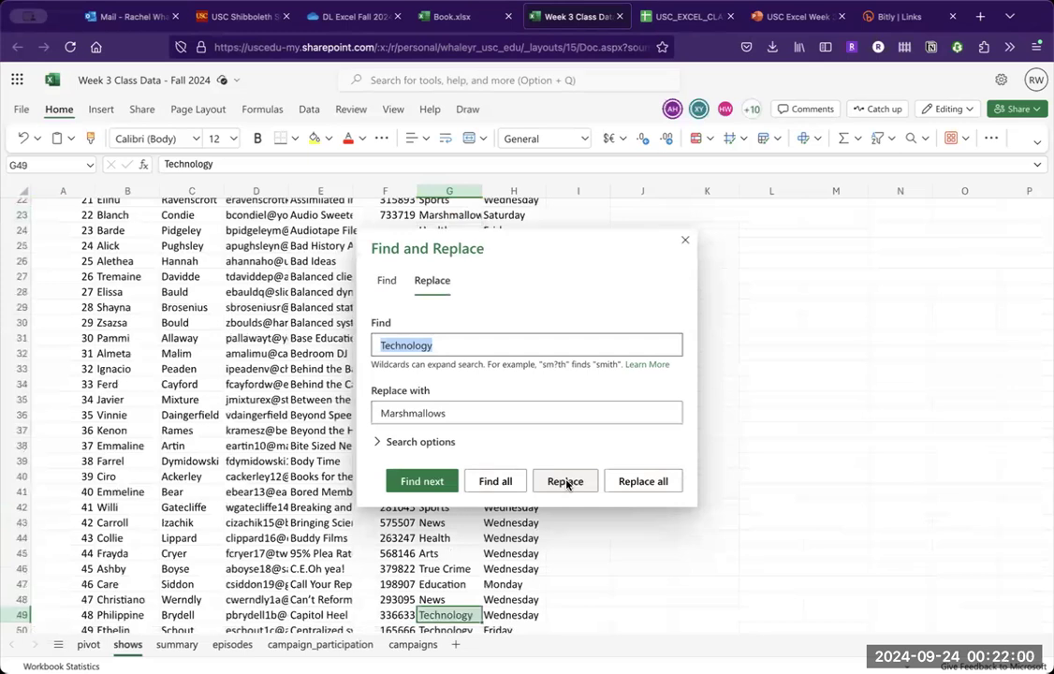
left_click(638, 479)
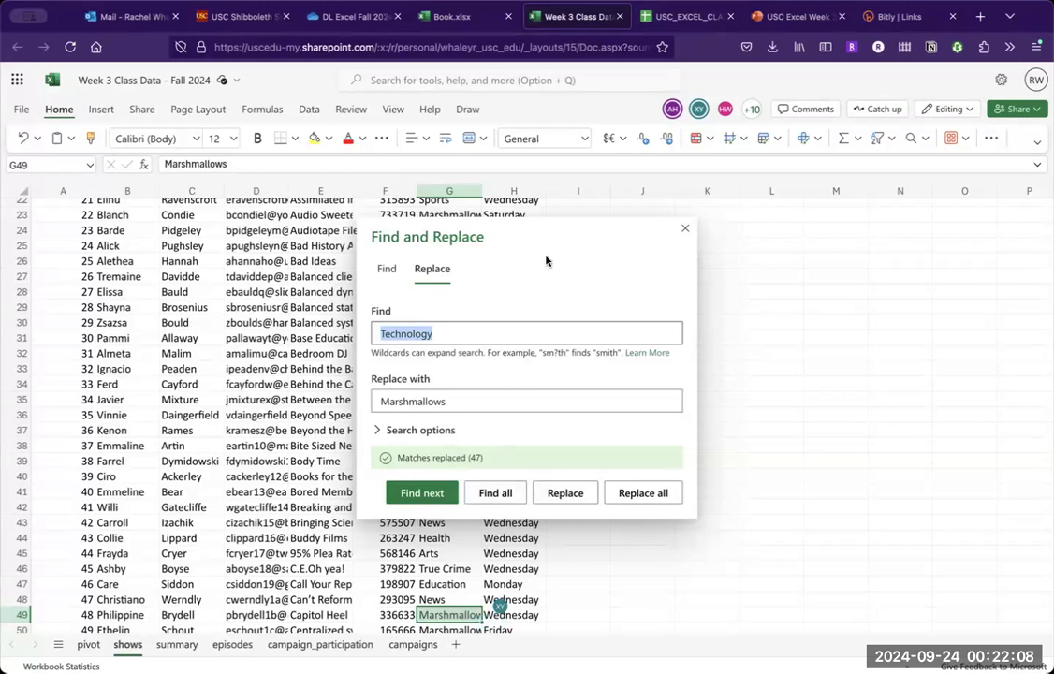
left_click(686, 232)
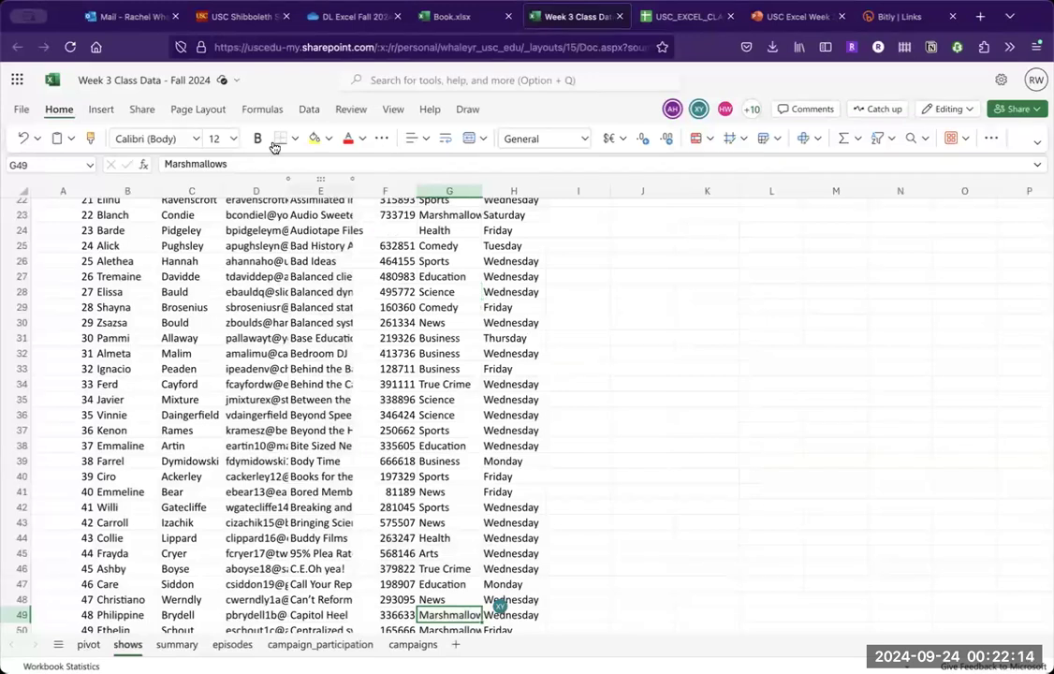
- Check the Technology category in the pivot sheet's table and refresh the pivot table to pick up the replaced source values
left_click(88, 644)
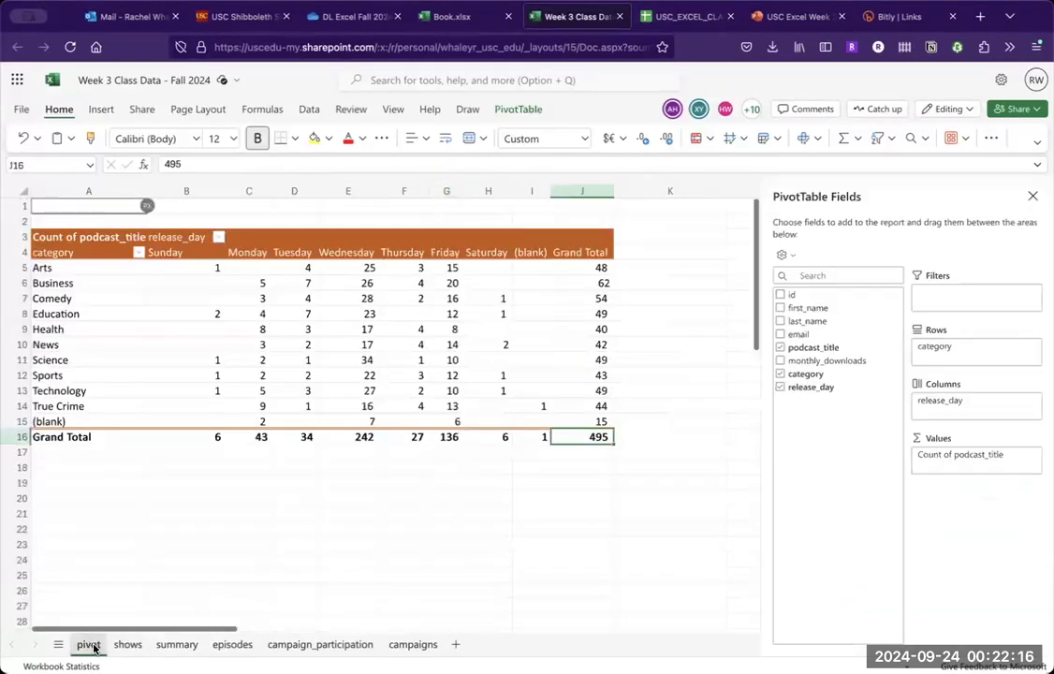
left_click(99, 391)
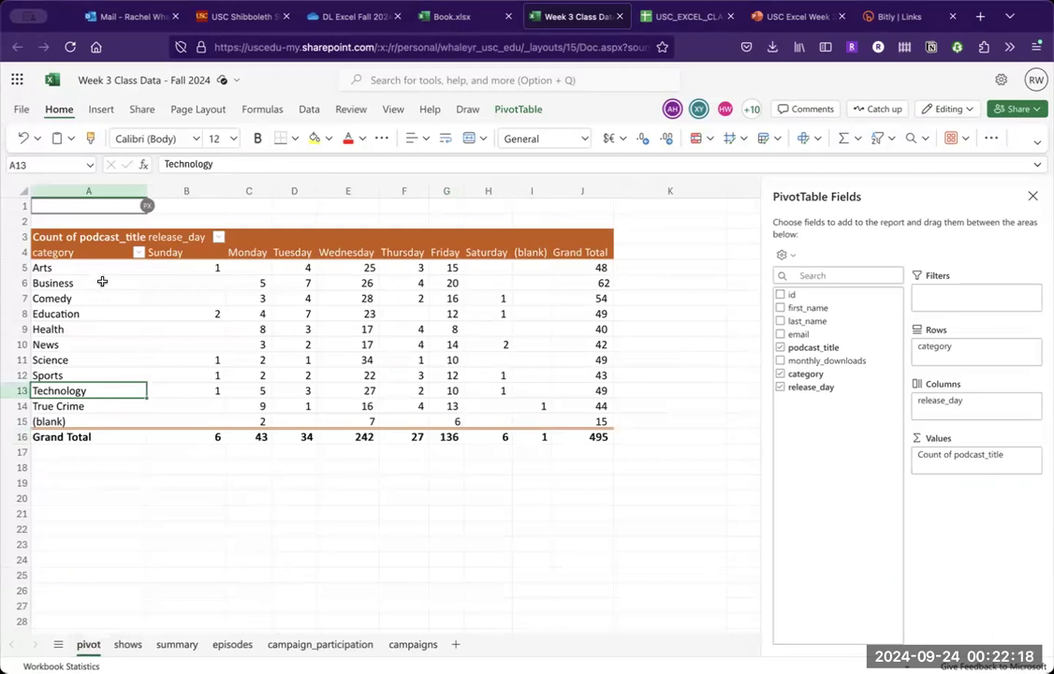
left_click_drag(93, 269, 97, 390)
left_click(97, 392)
left_click(516, 109)
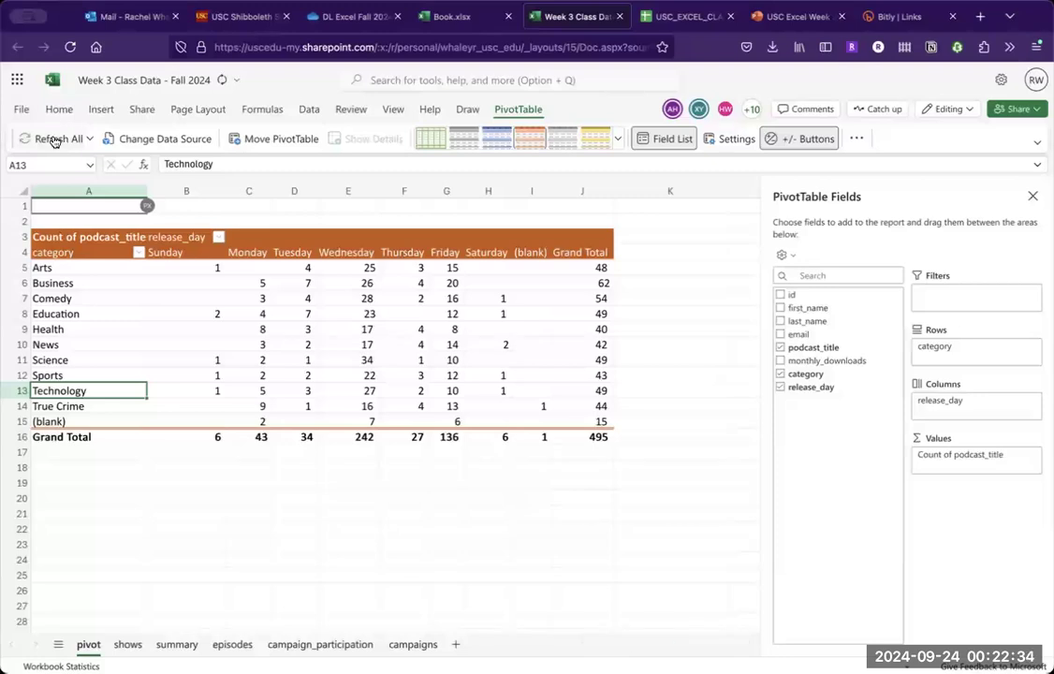
left_click(54, 139)
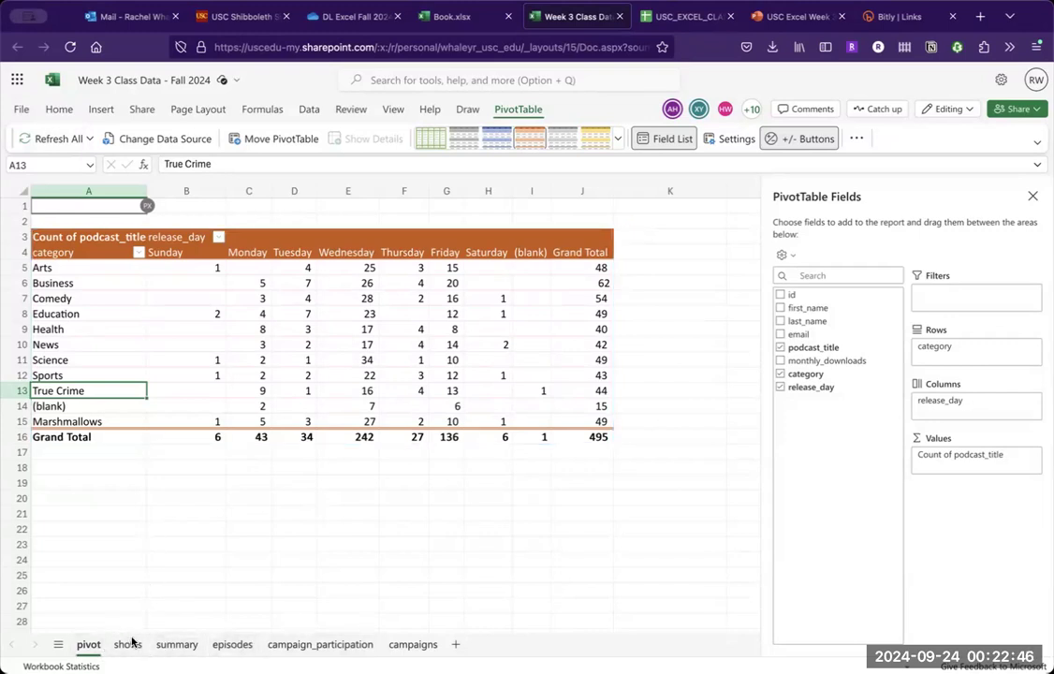
- Inspect the Technology row's average monthly downloads formula and category on the summary sheet, and return to the PowerPoint presentation
left_click(178, 645)
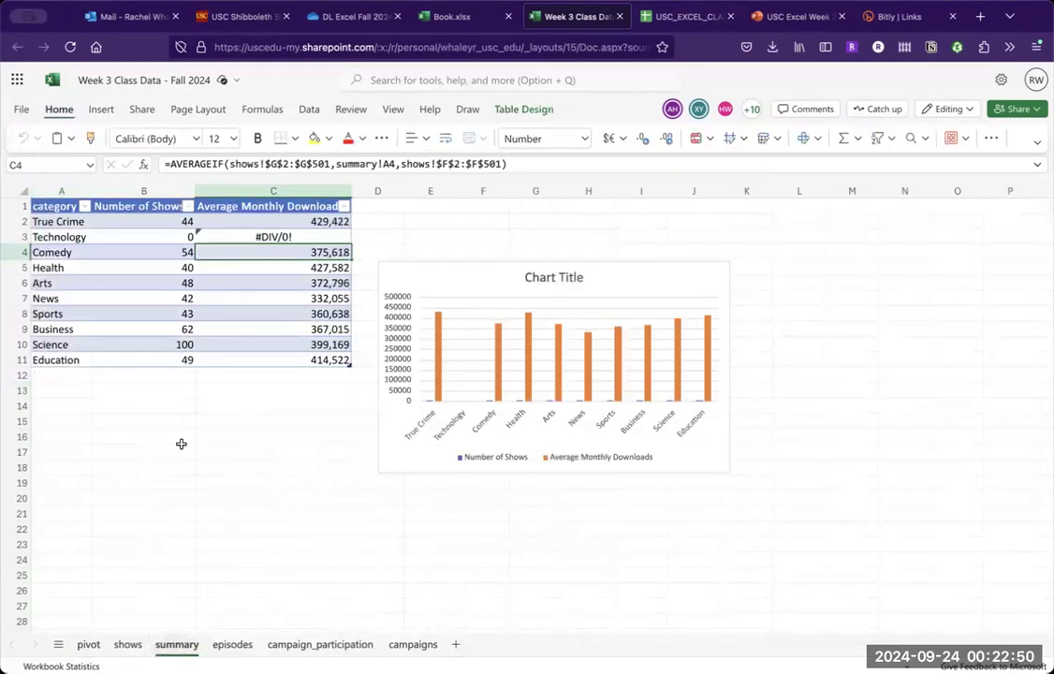
left_click(346, 239)
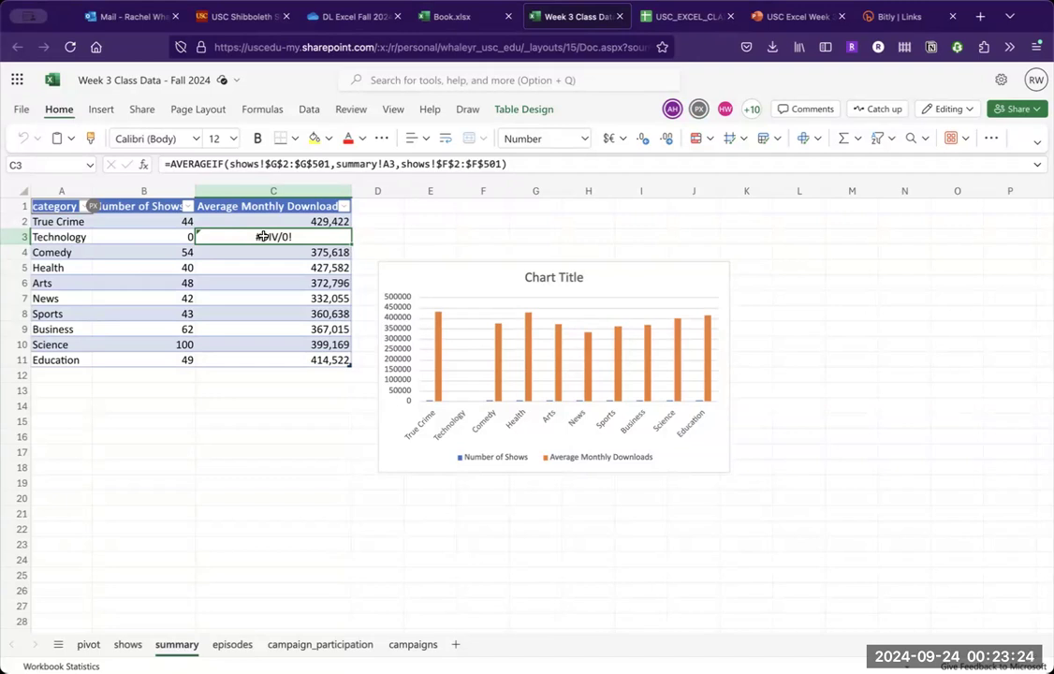
left_click(75, 238)
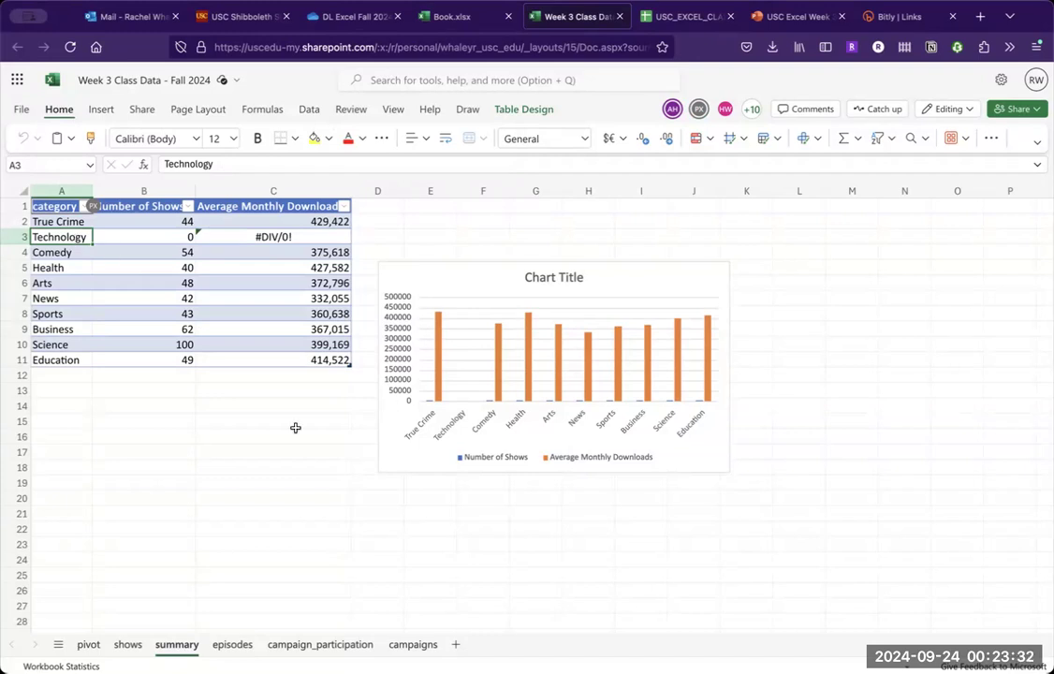
left_click(783, 17)
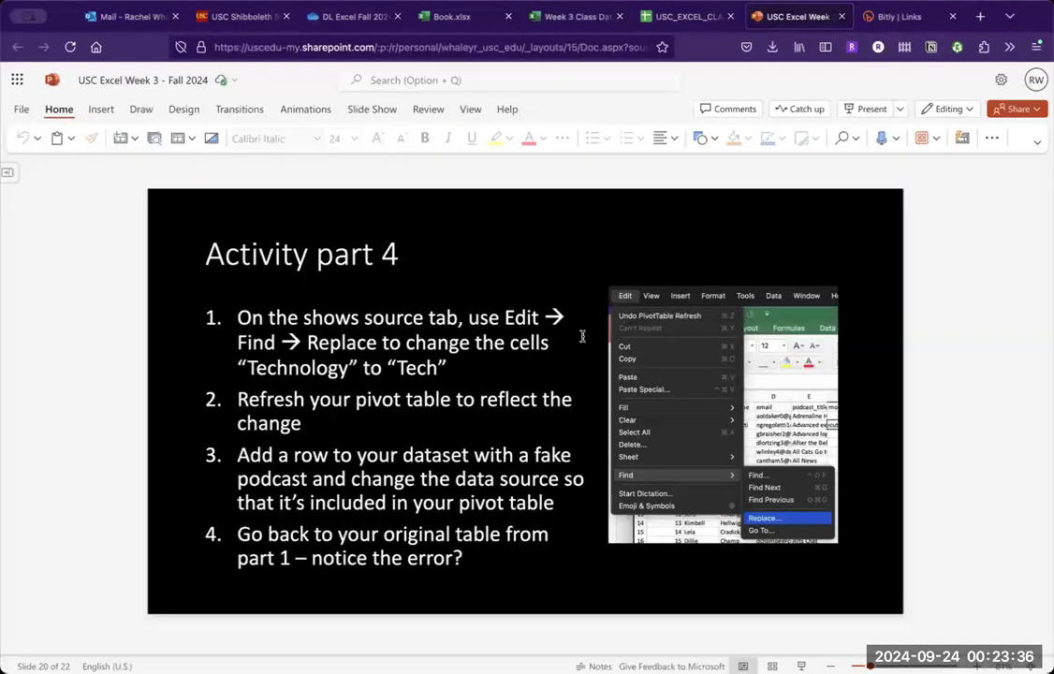
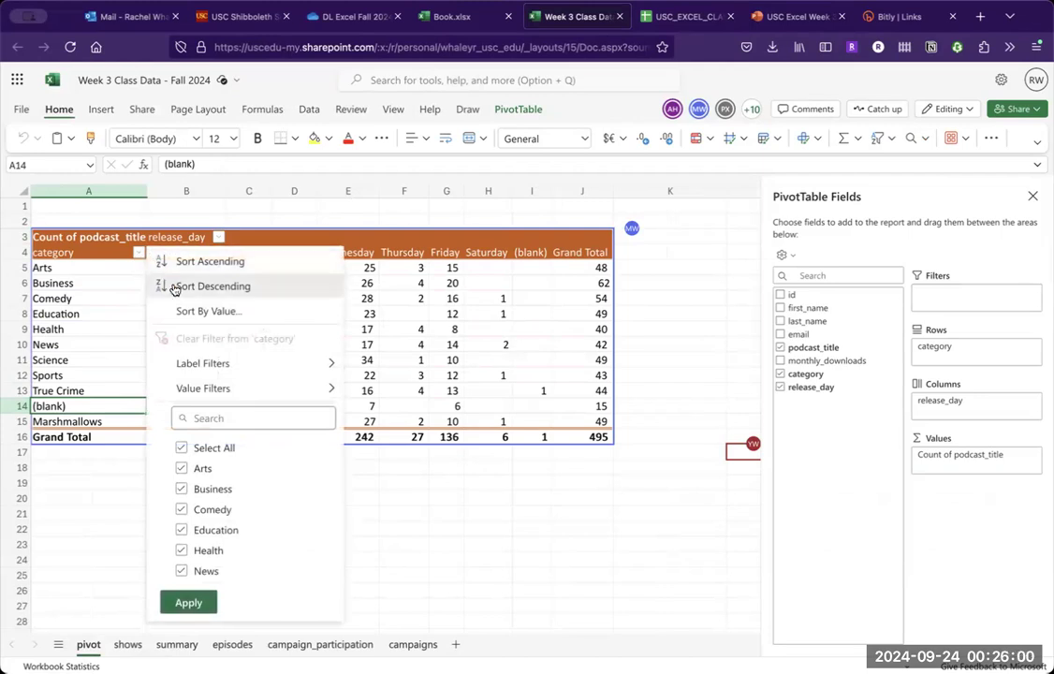
- Filter the (blank) entry out of the pivot table's category rows
scroll(260, 524, "down", 3)
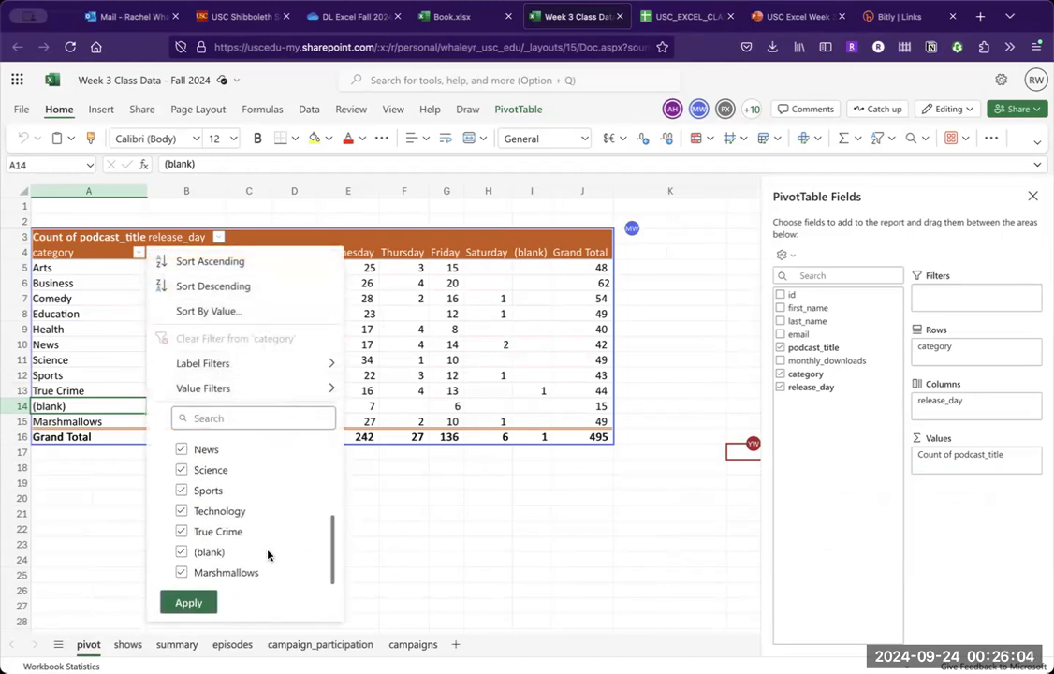
left_click(183, 551)
left_click(189, 604)
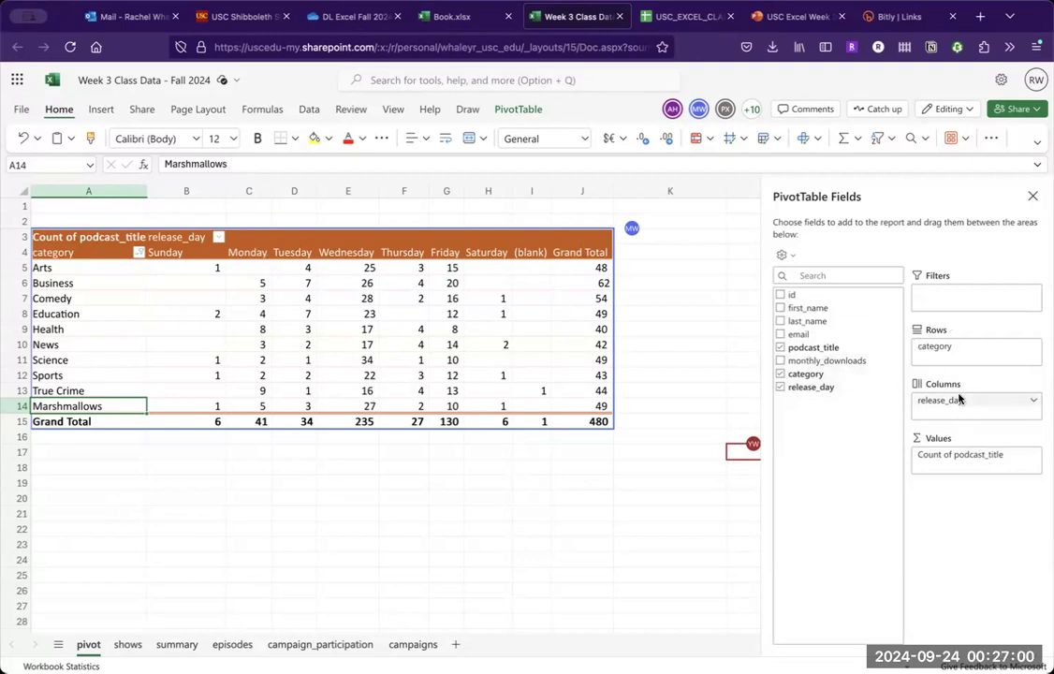
- Remove release_day and podcast_title from the pivot table and add monthly_downloads to the values as a sum
left_click(813, 386)
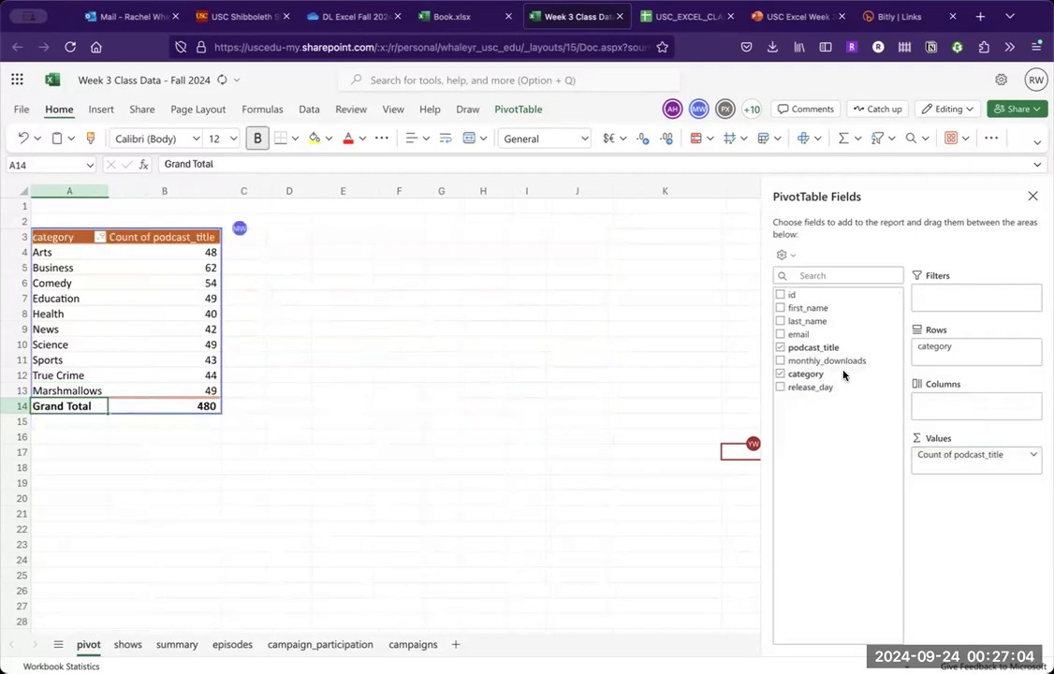
left_click(811, 348)
left_click_drag(826, 360, 943, 465)
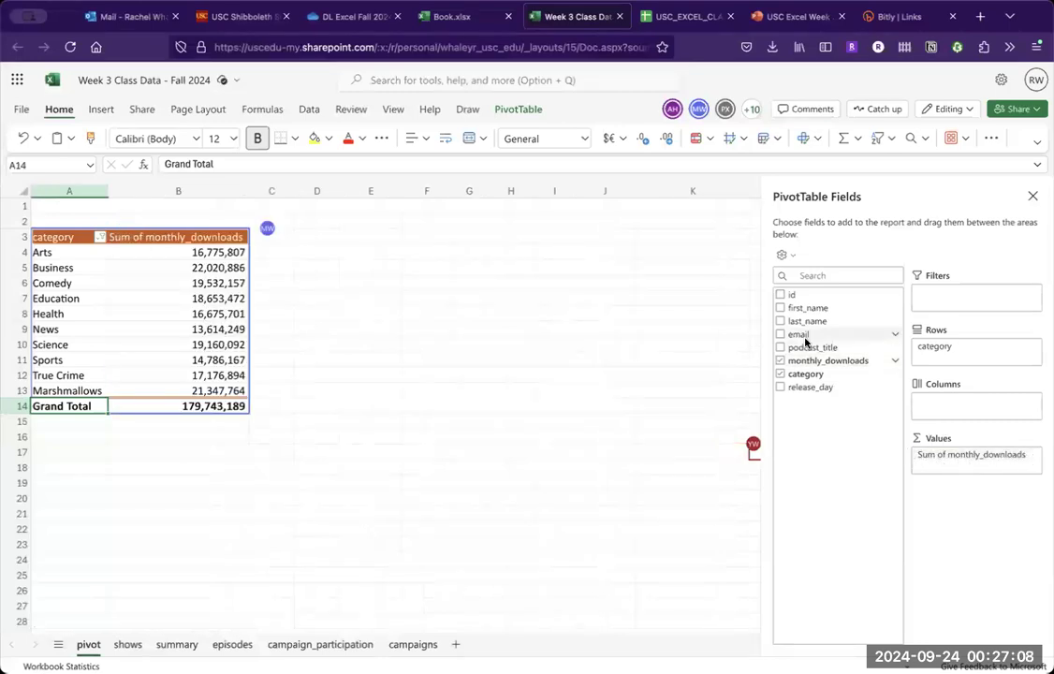
left_click(896, 363)
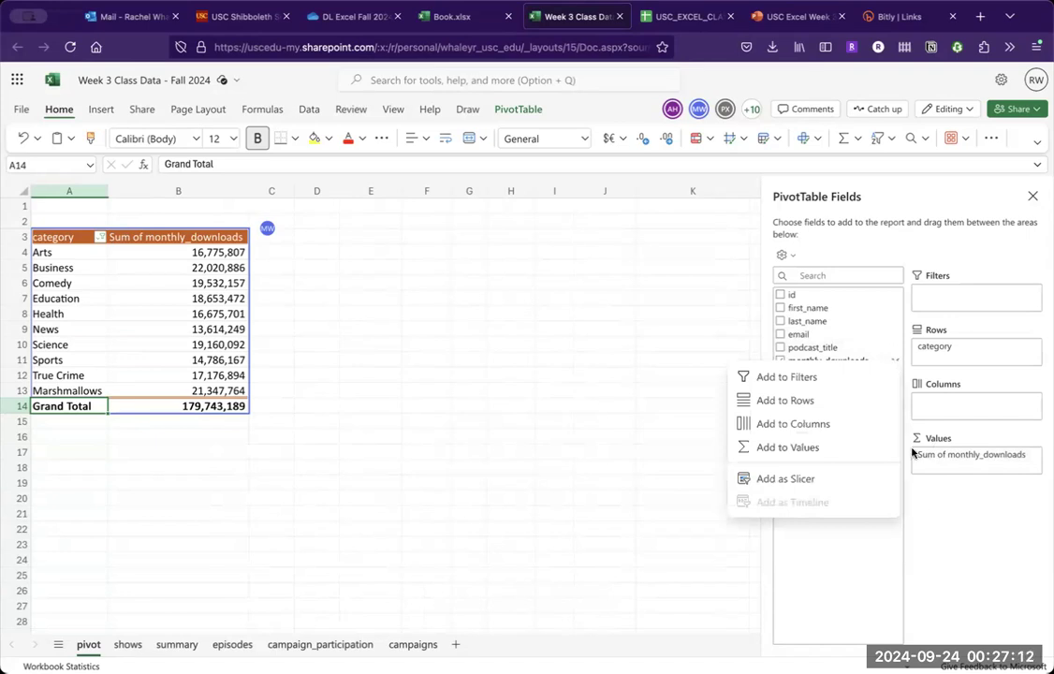
left_click(932, 507)
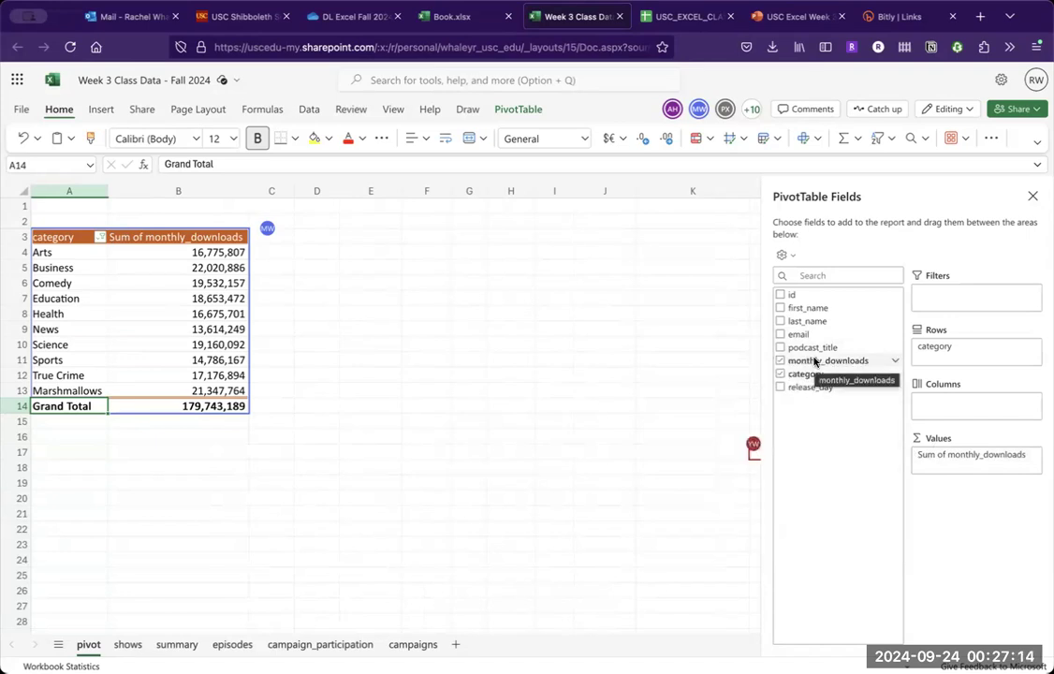
- Add monthly_downloads to the pivot values a second time and summarize this copy by Average
left_click_drag(843, 361, 939, 469)
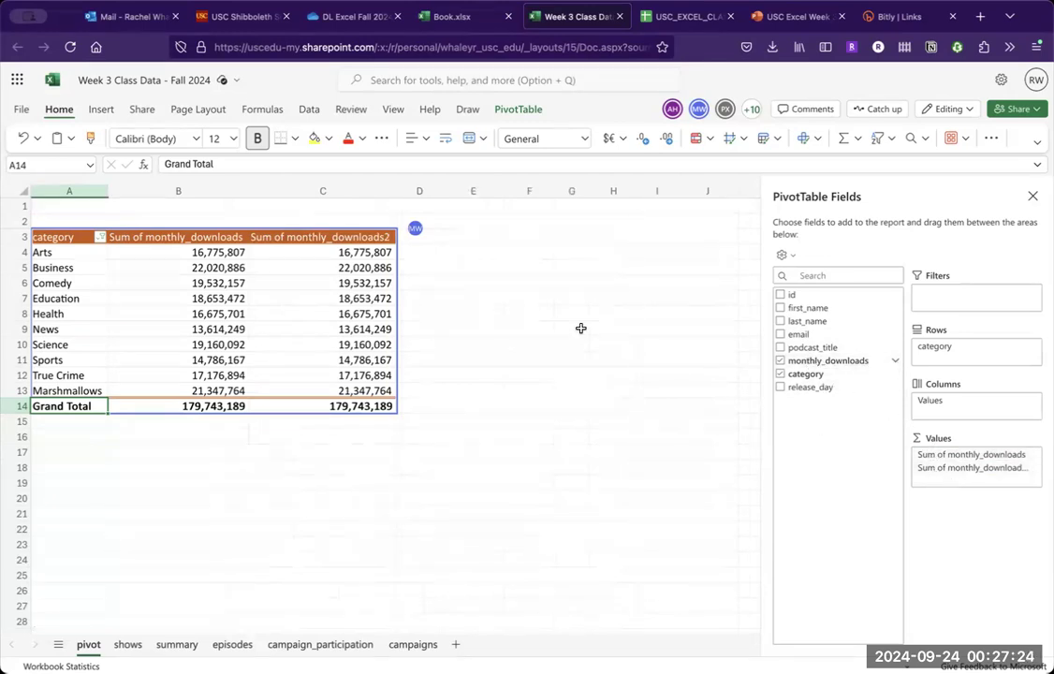
left_click(1034, 471)
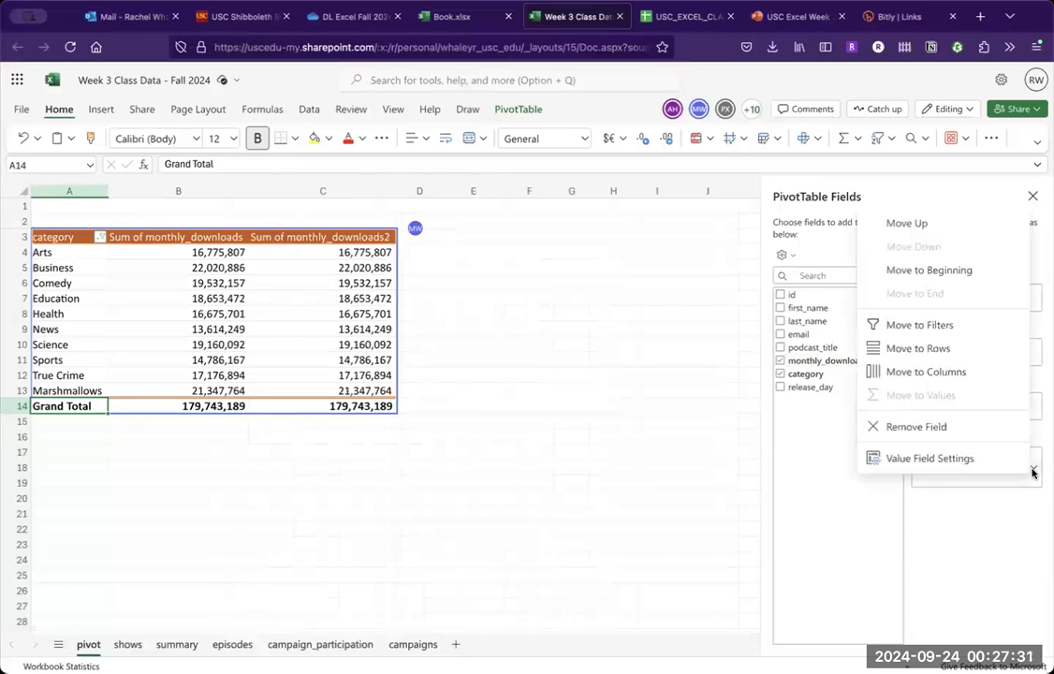
left_click(956, 456)
left_click(418, 428)
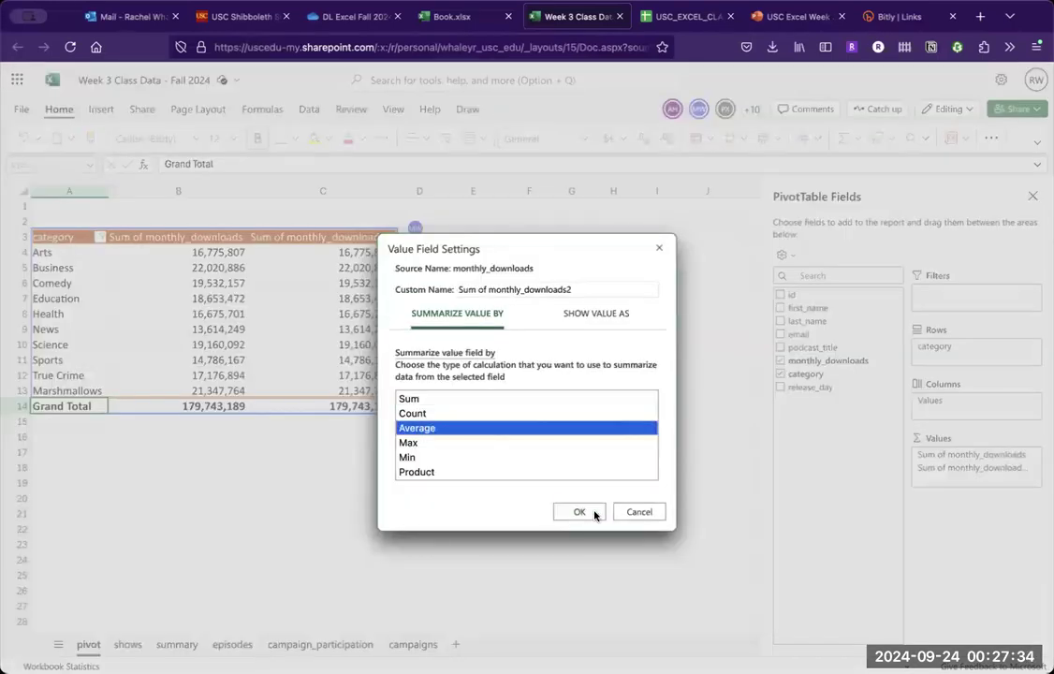
left_click(580, 513)
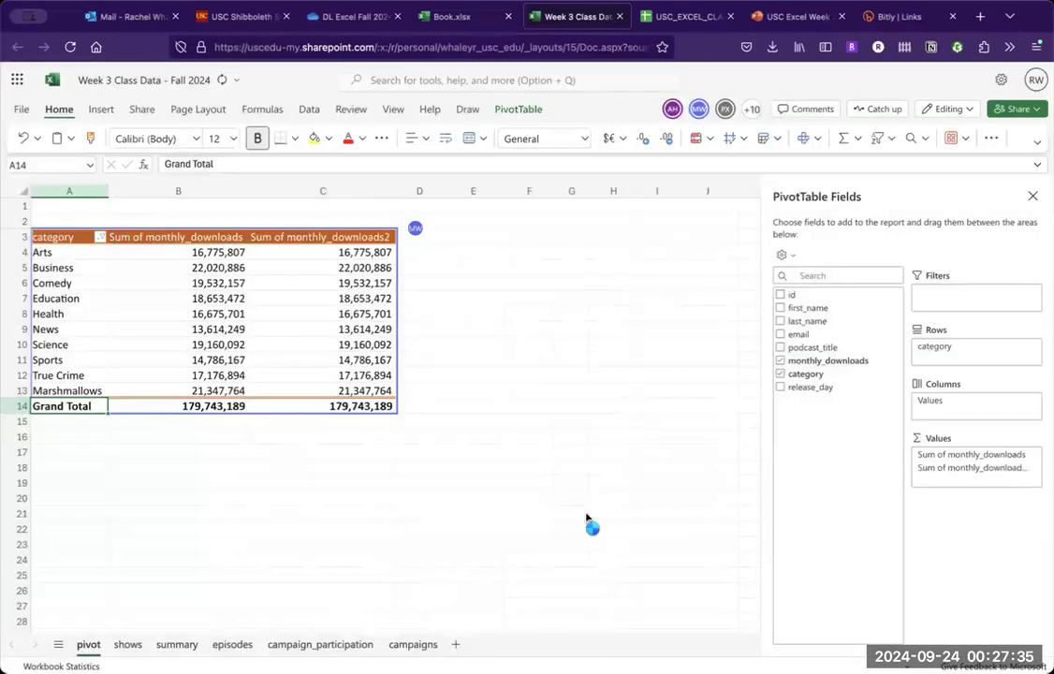
left_click(400, 442)
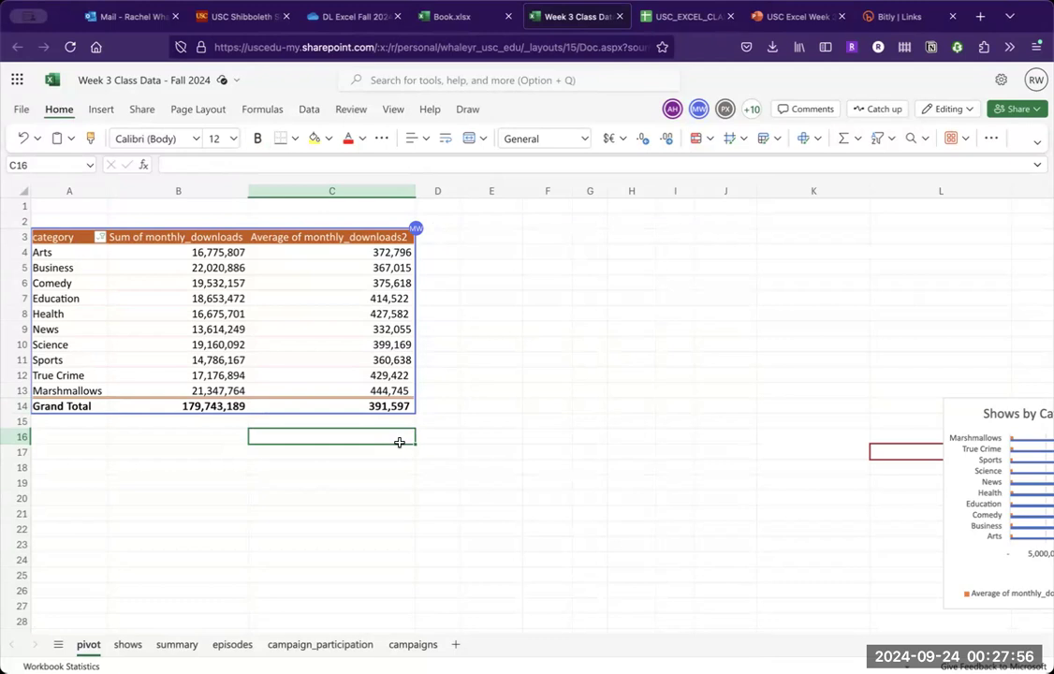
- Add a count of podcast_title to the pivot values and summarize the second monthly_downloads field by Count
left_click(336, 376)
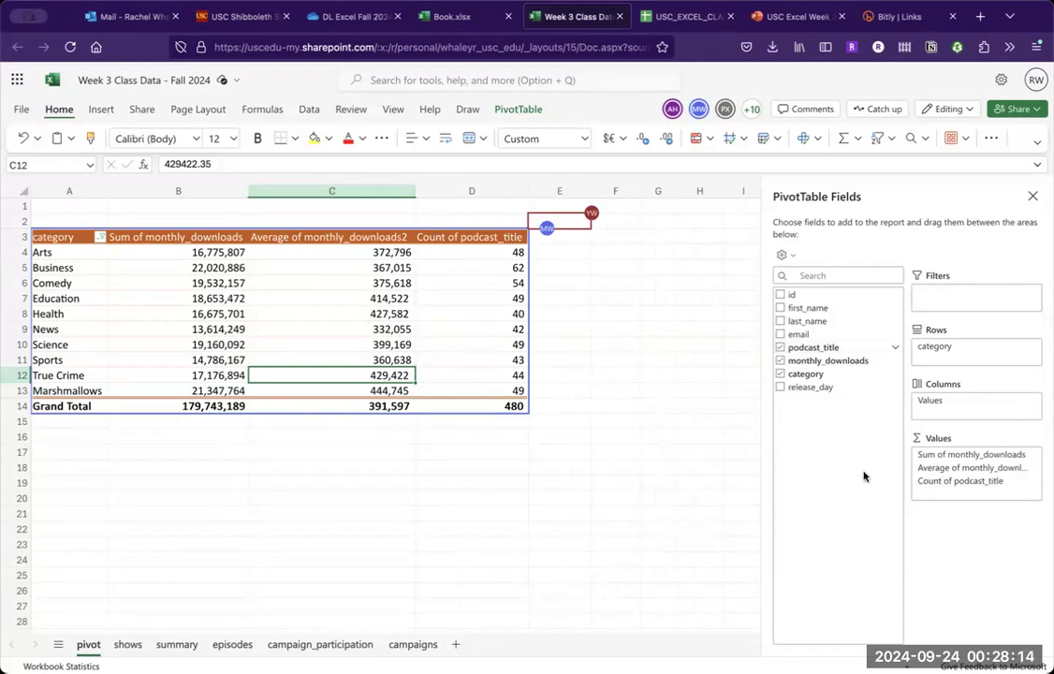
left_click(1035, 469)
left_click(980, 458)
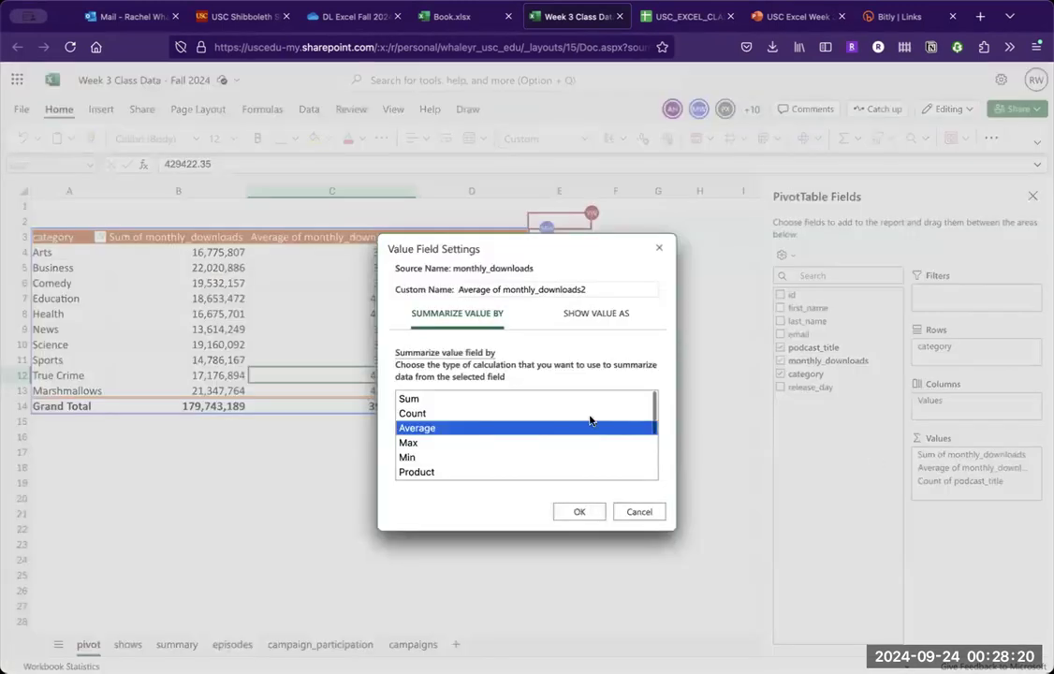
left_click(547, 412)
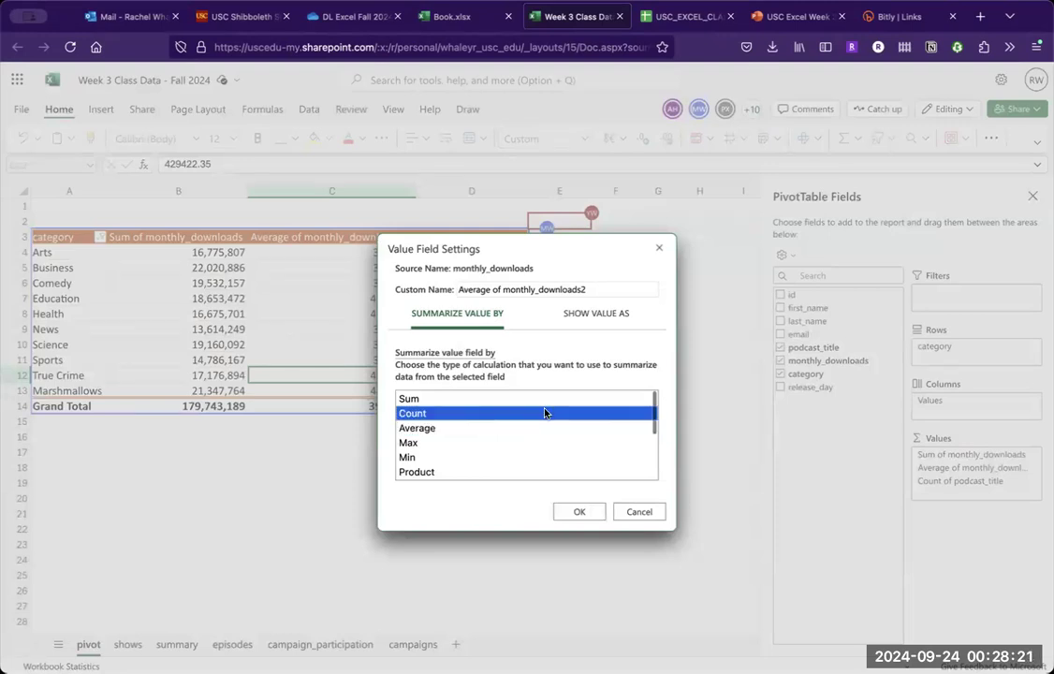
left_click(578, 511)
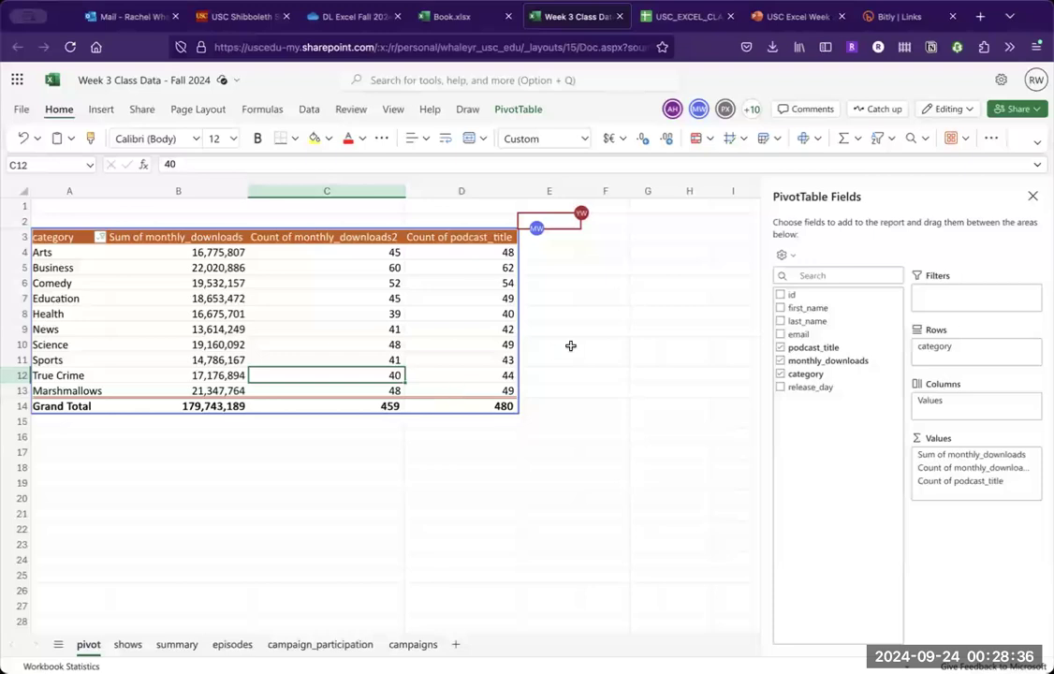
- Summarize the second monthly_downloads value field by Sum
left_click(1037, 473)
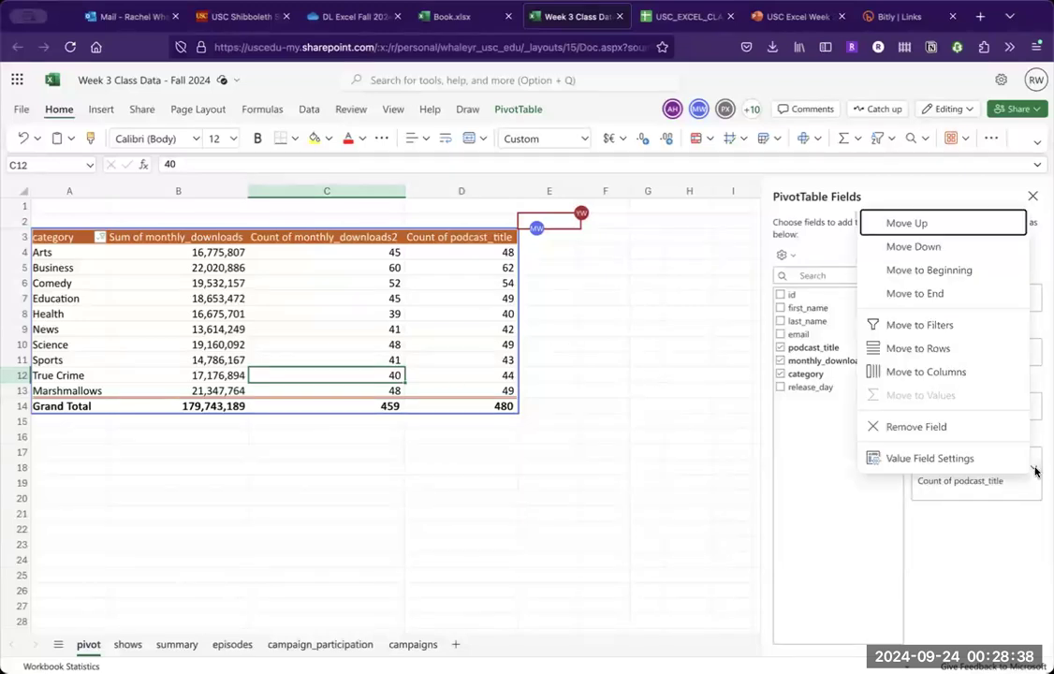
left_click(1011, 461)
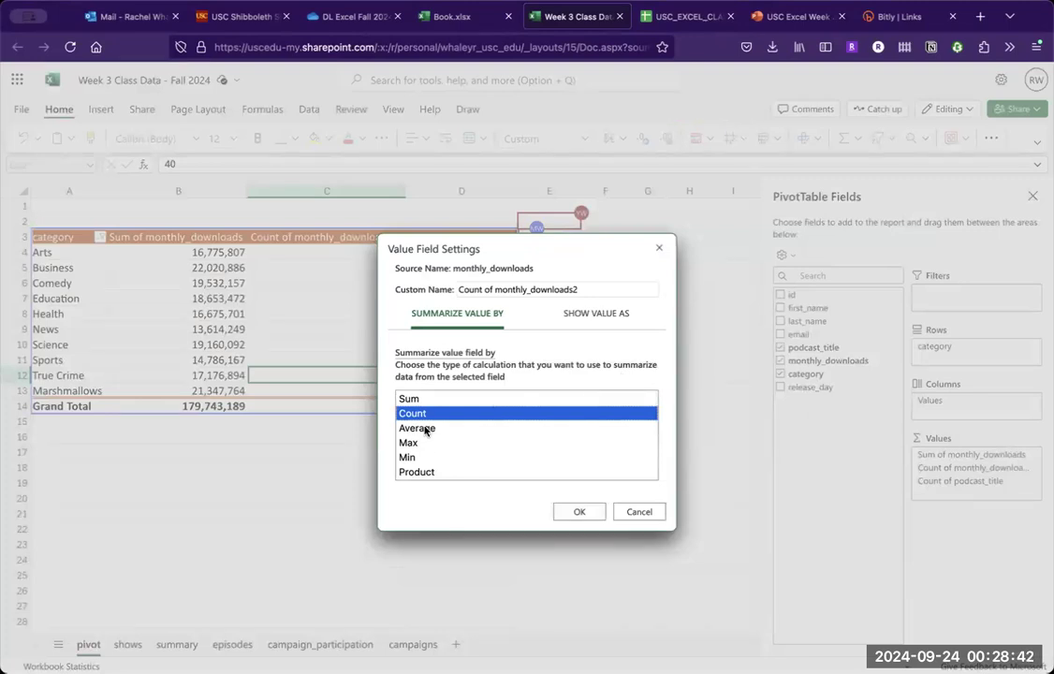
left_click(437, 399)
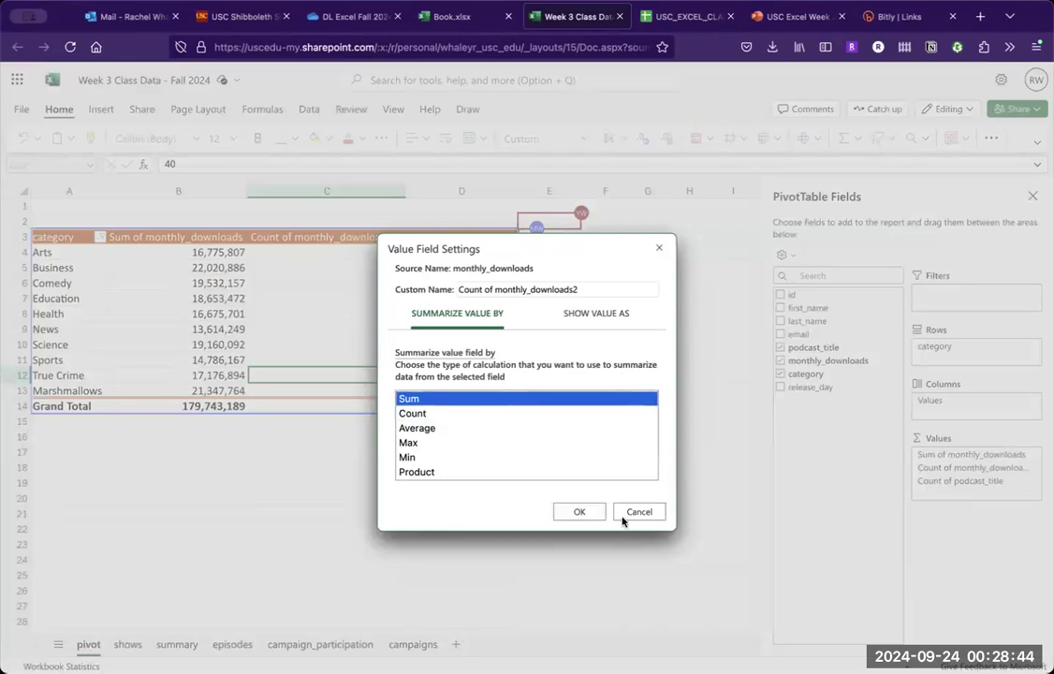
left_click(588, 511)
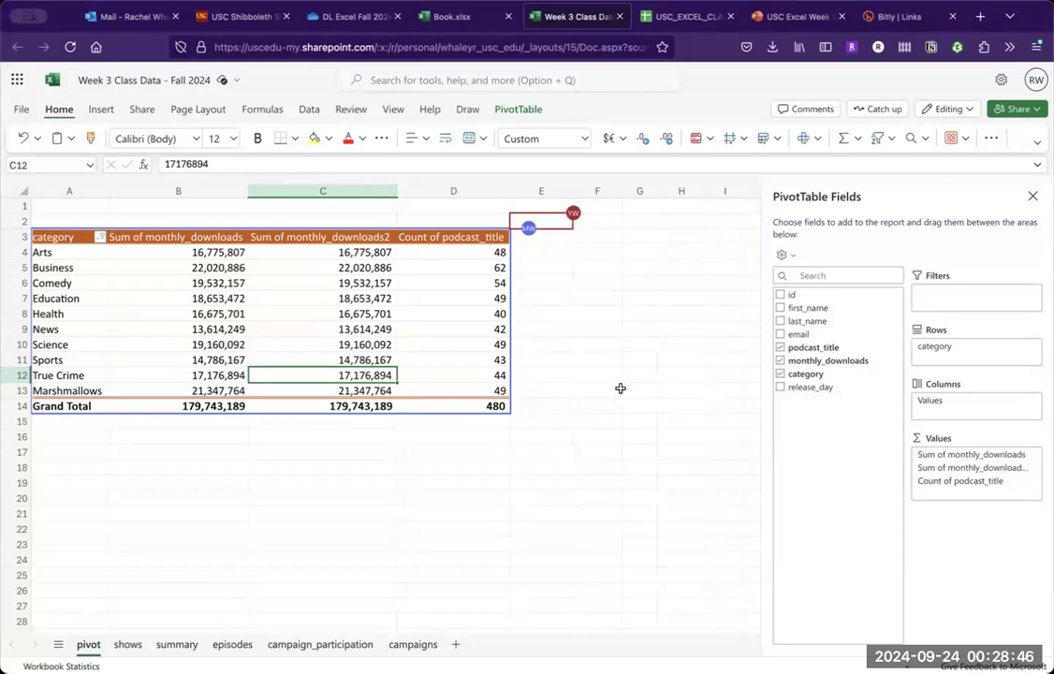
- Set the second monthly_downloads value field back to Average
left_click(1033, 468)
left_click(944, 459)
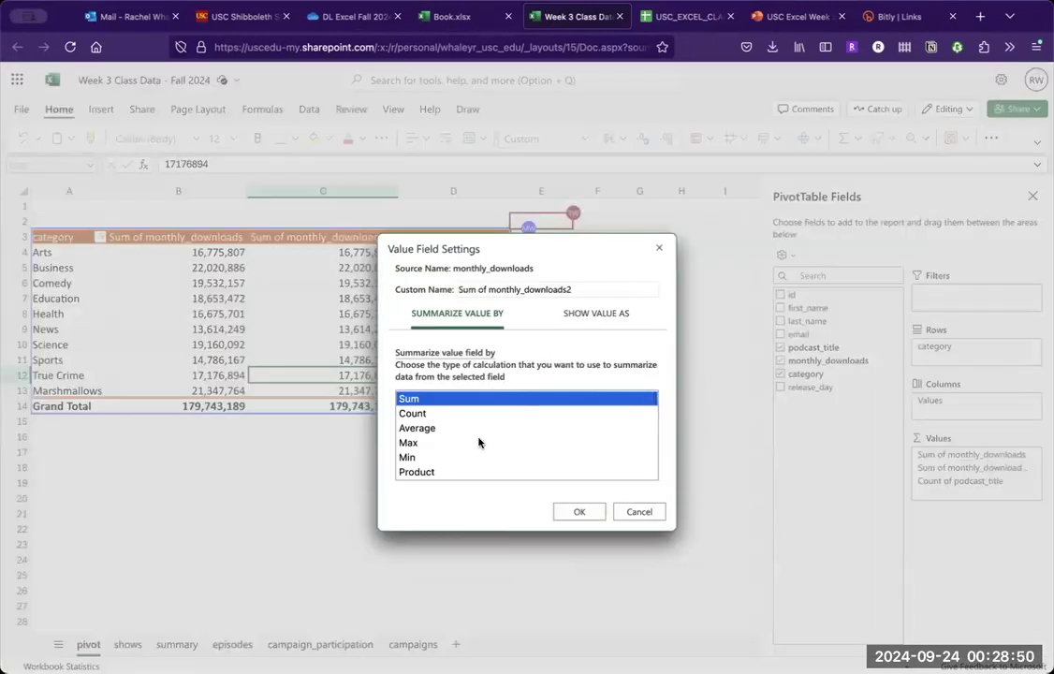
left_click(466, 427)
left_click(570, 512)
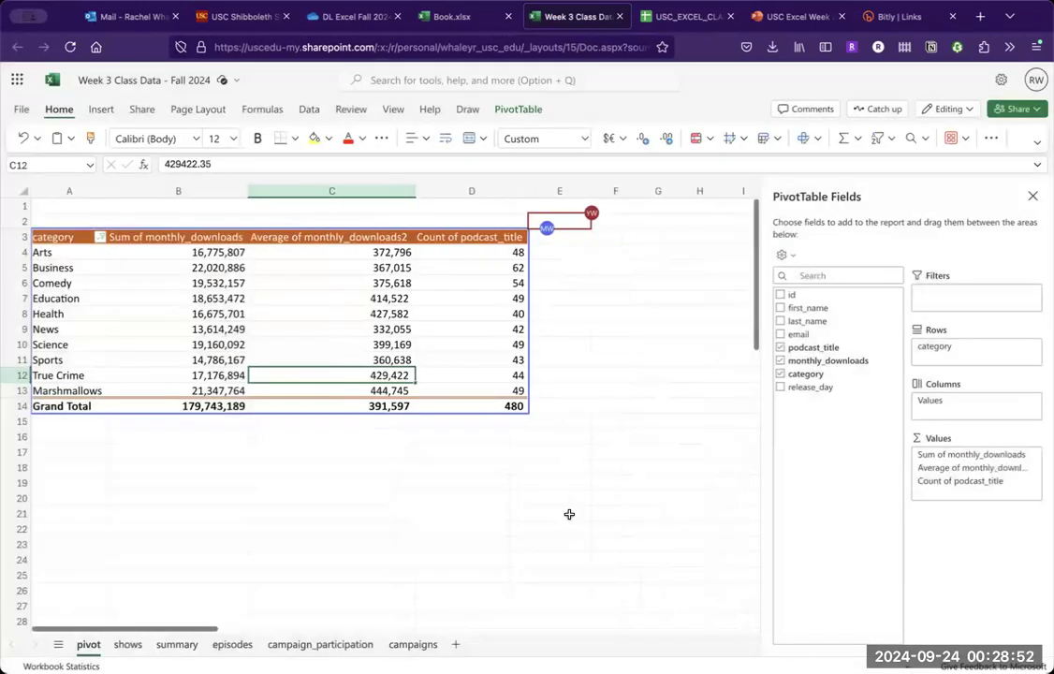
left_click(455, 449)
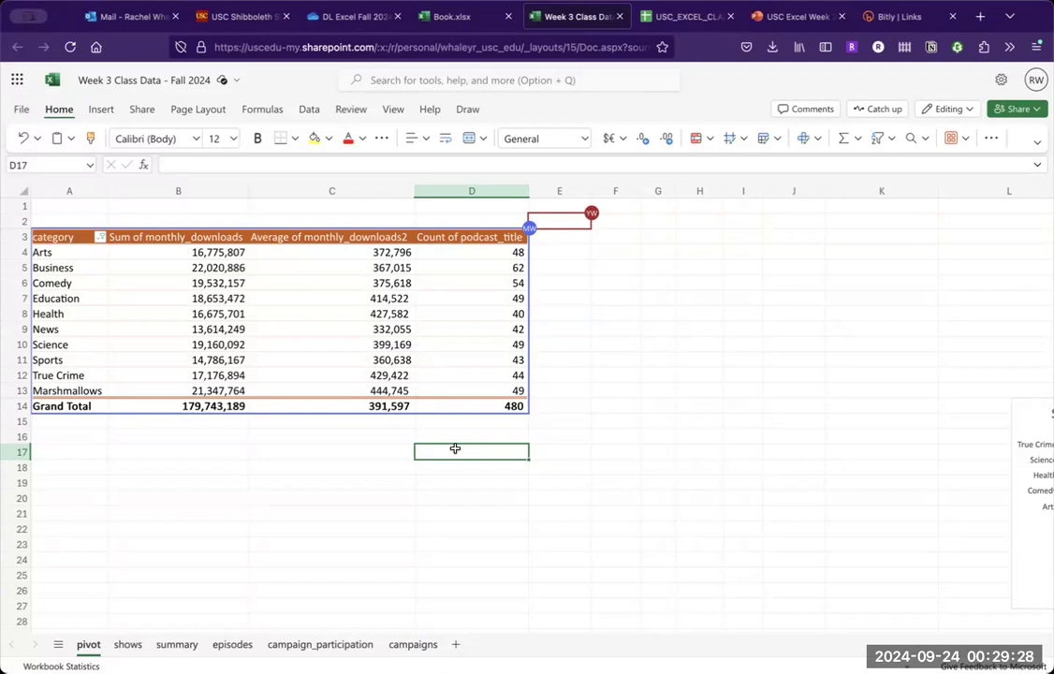
- Add monthly_downloads as a further value after the podcast_title count and summarize it by Max
left_click(172, 268)
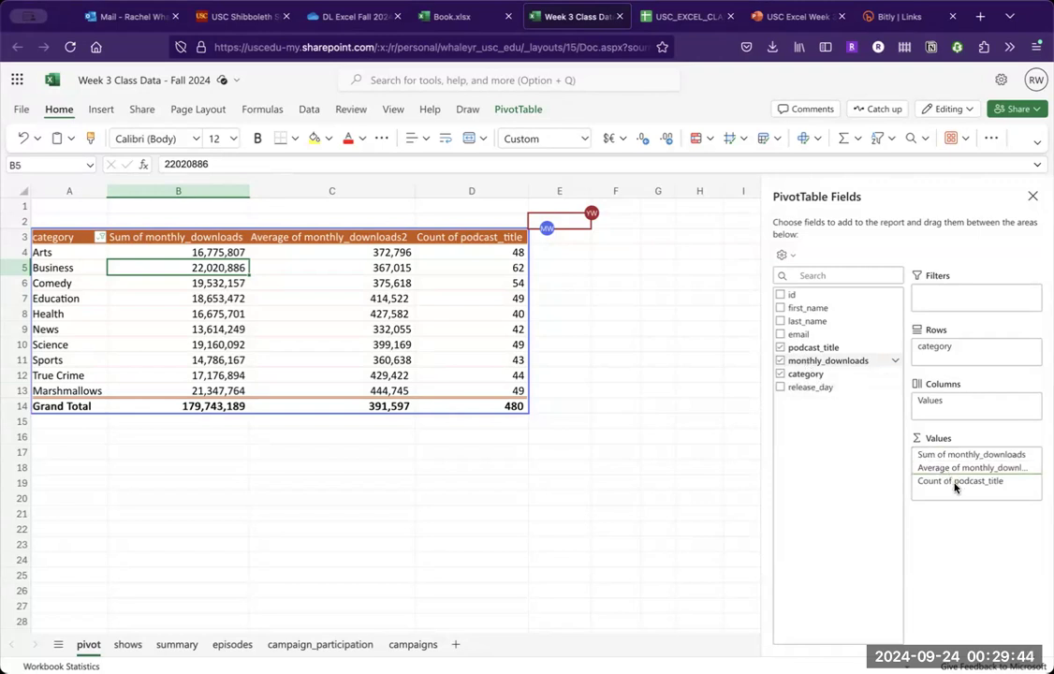
left_click_drag(962, 494, 964, 494)
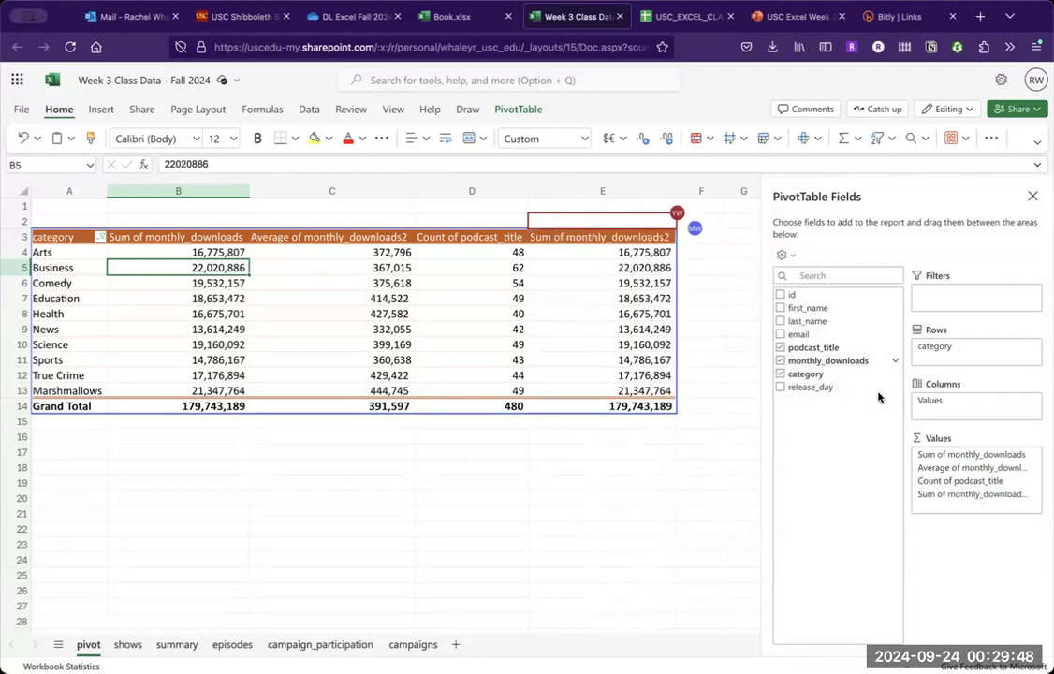
left_click(1032, 493)
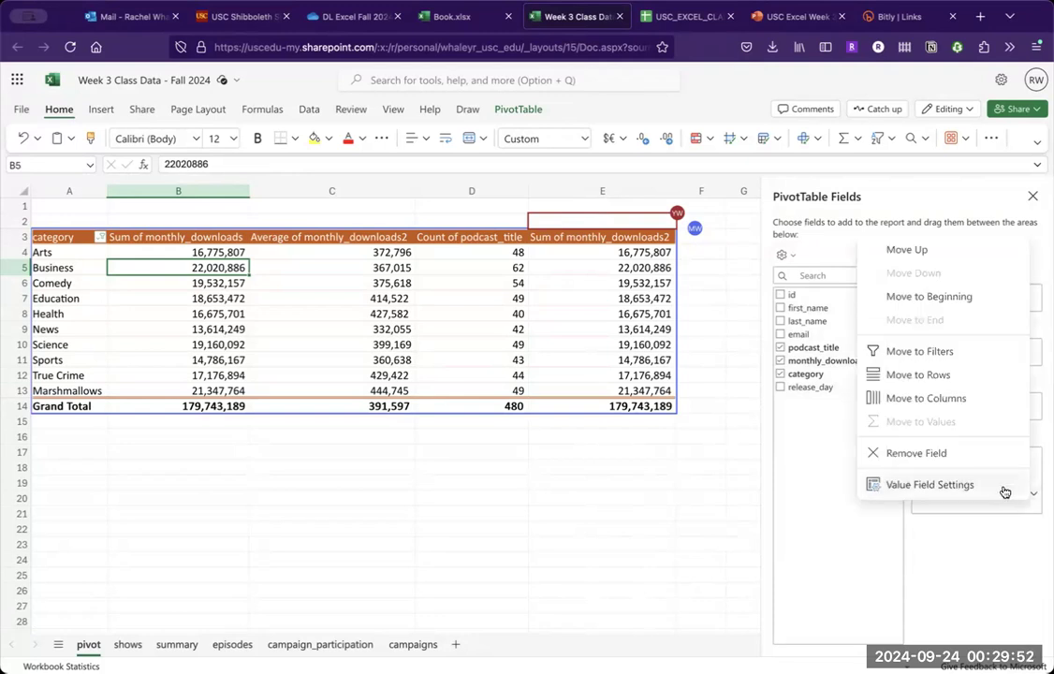
left_click(1002, 486)
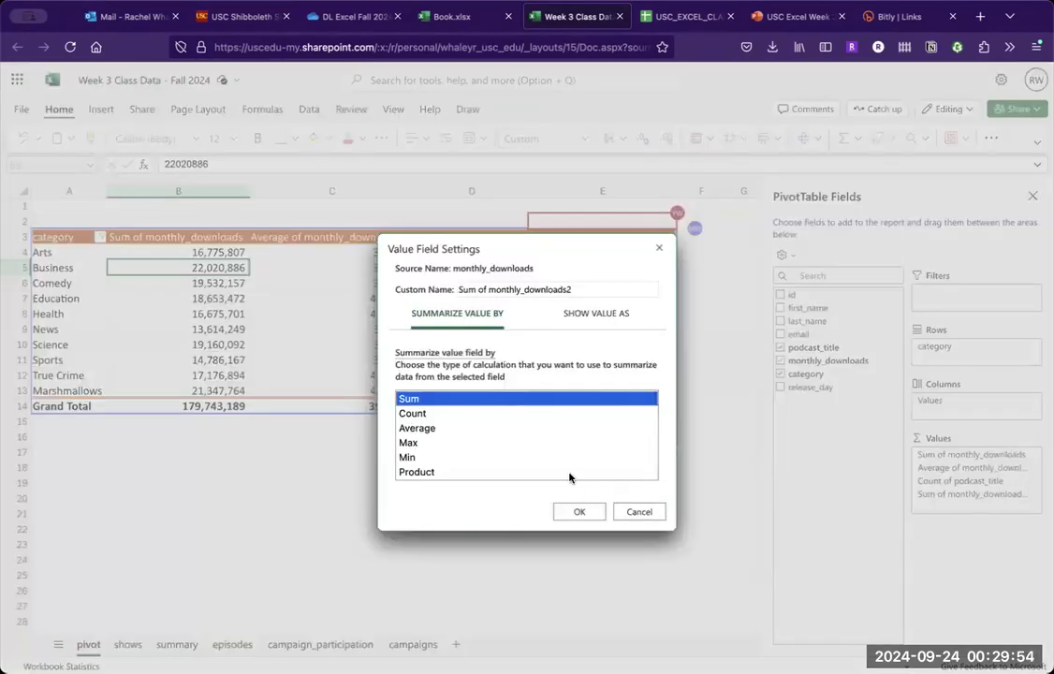
left_click(554, 444)
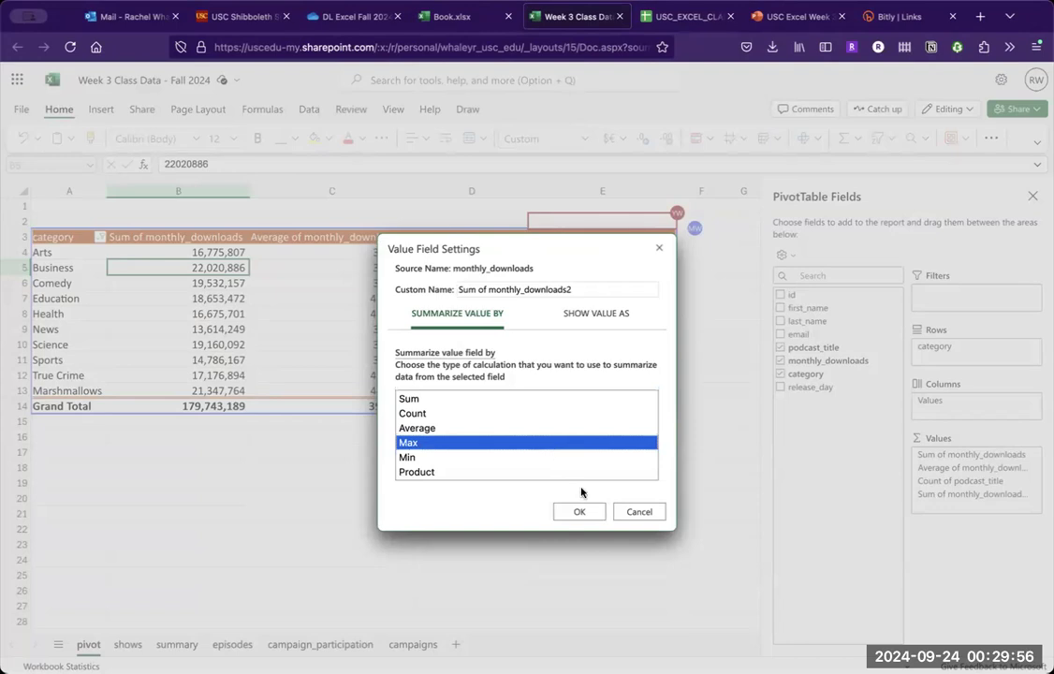
left_click(582, 512)
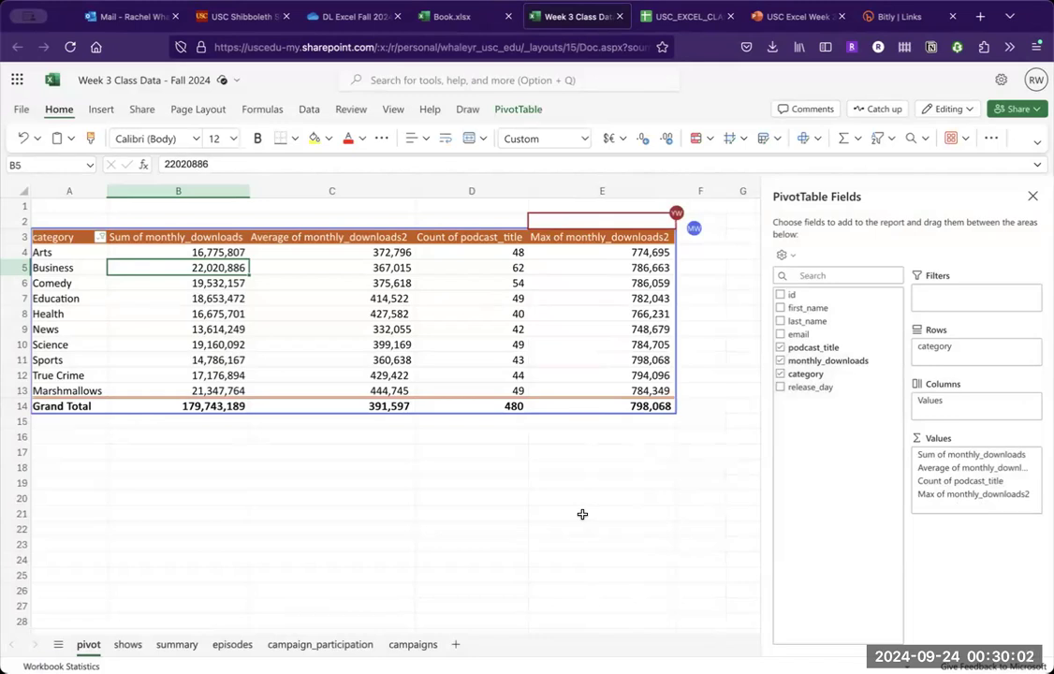
left_click(525, 497)
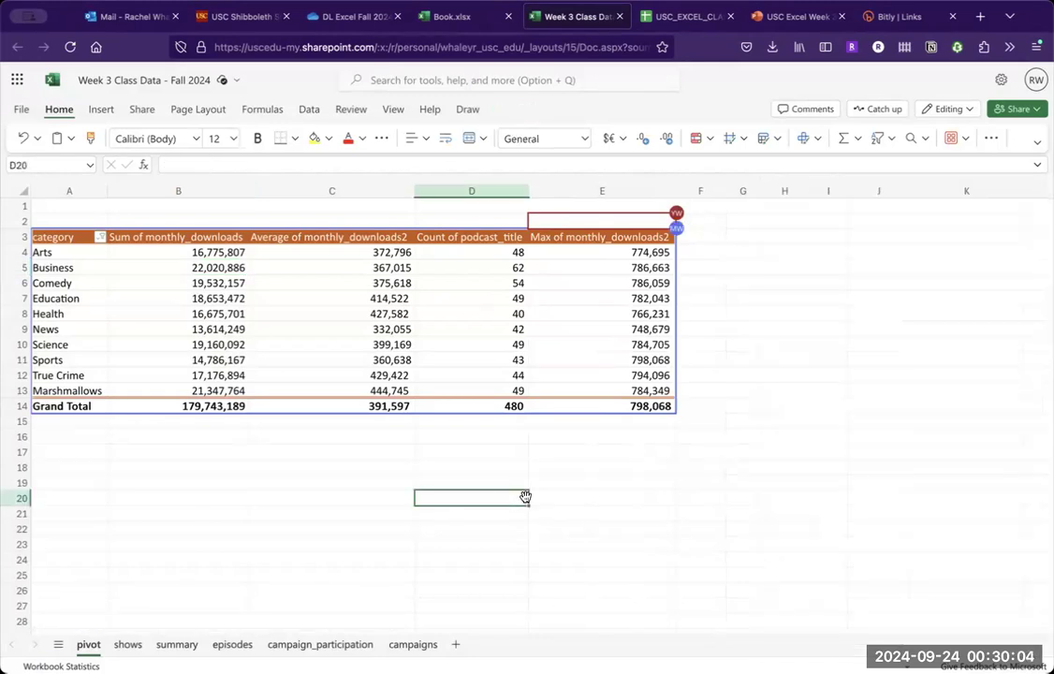
- Switch to the PowerPoint presentation and advance to the slide on when to use which type of chart
left_click(476, 308)
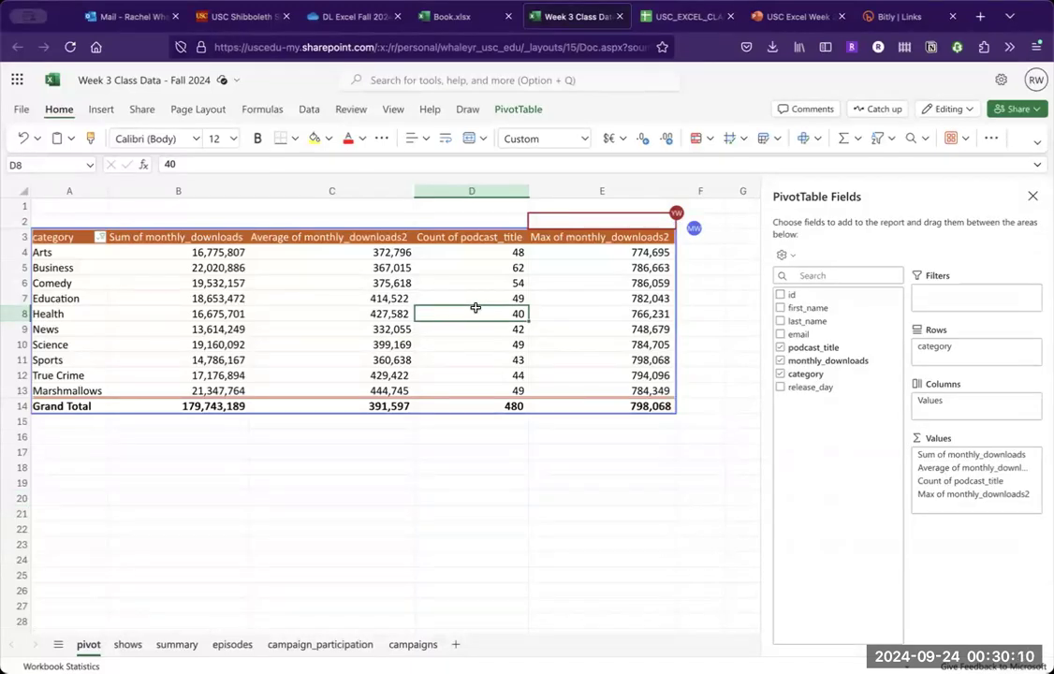
left_click(799, 21)
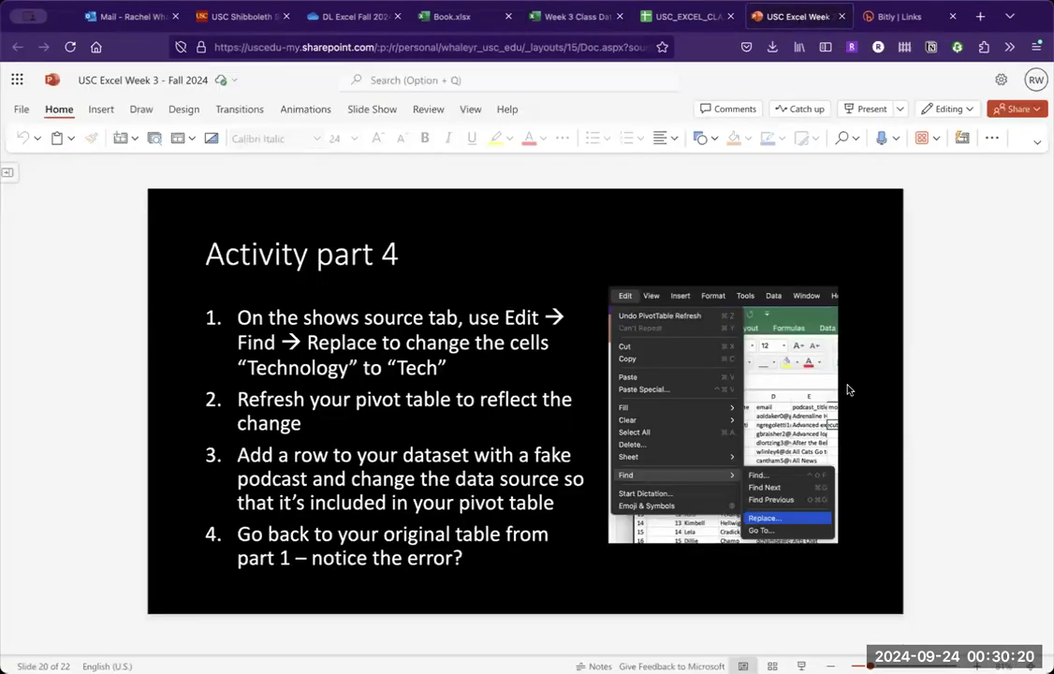
scroll(849, 390, "down", 2)
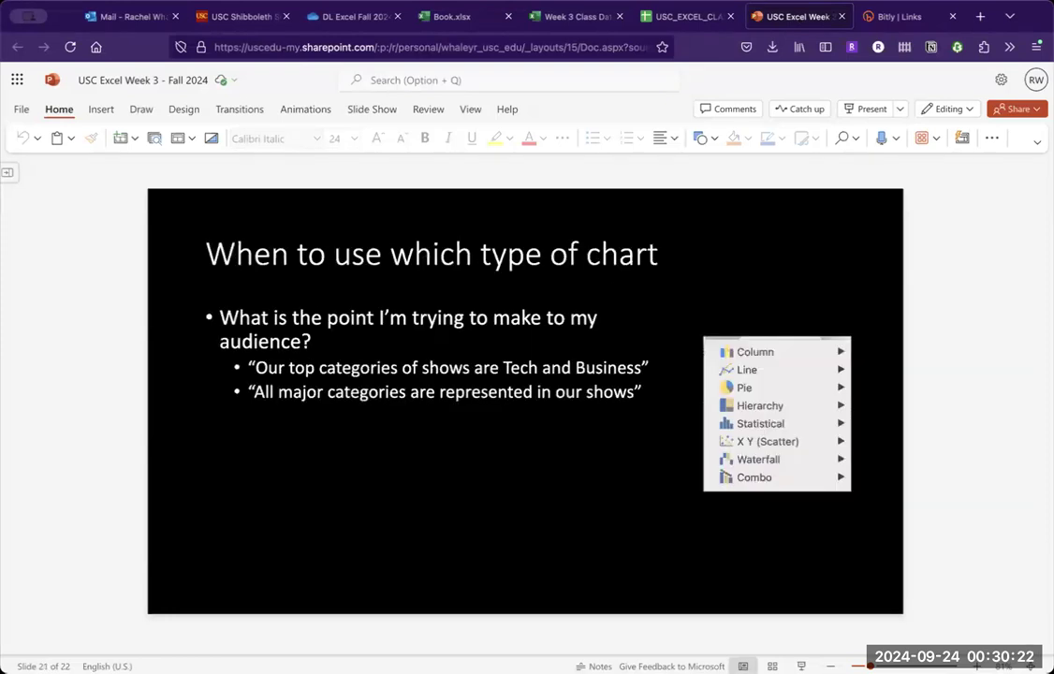